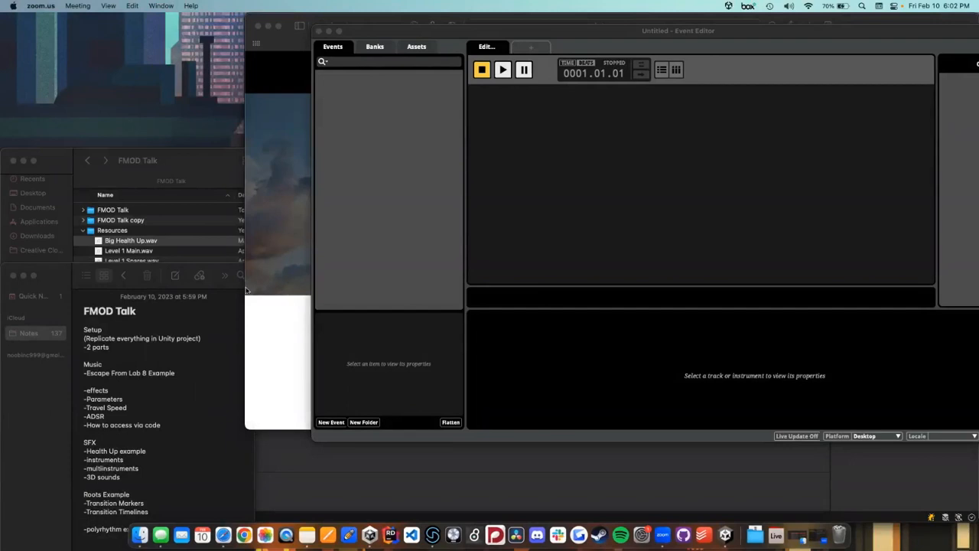
Step: Switch to the FMOD website in Safari and open its page of available product downloads
{"action": "left_click", "coordinate": [286, 331]}
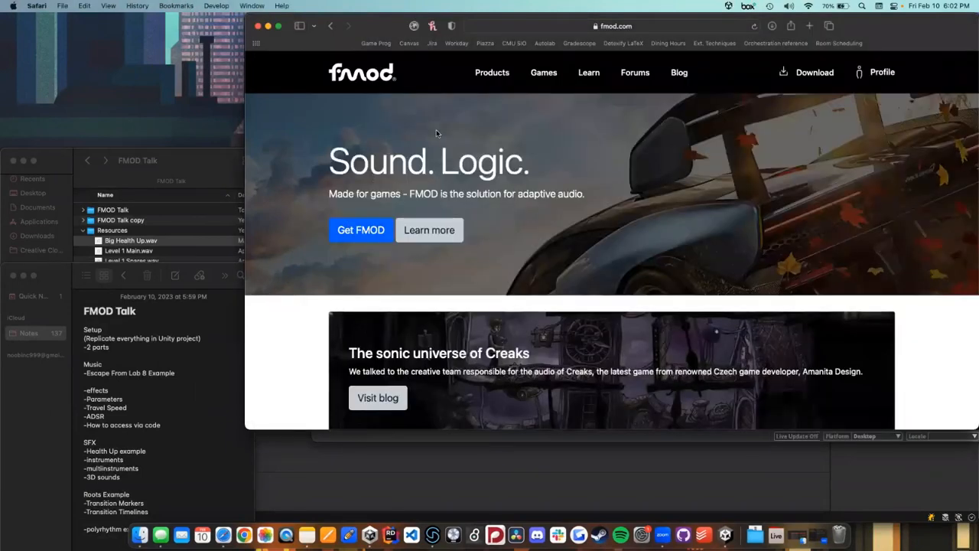
{"action": "left_click_drag", "start_coordinate": [366, 28], "coordinate": [275, 27]}
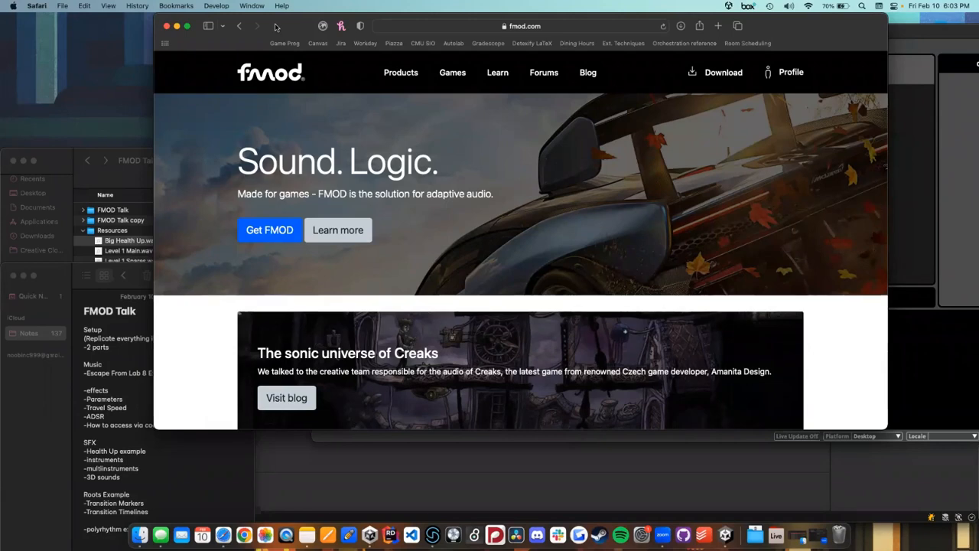
{"action": "left_click_drag", "start_coordinate": [276, 27], "coordinate": [215, 14]}
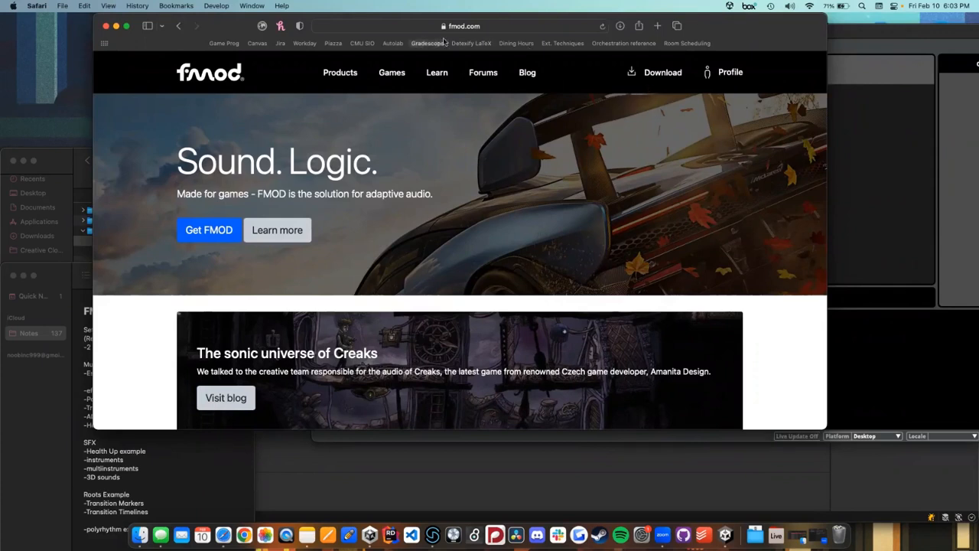
{"action": "left_click", "coordinate": [646, 74]}
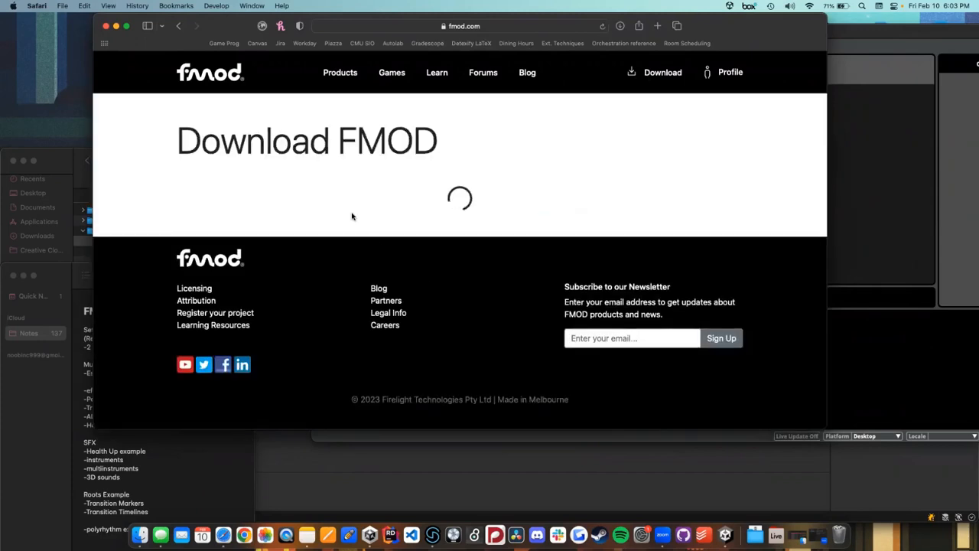
{"action": "scroll", "coordinate": [291, 216], "scroll_direction": "down", "scroll_amount": 1}
{"action": "scroll", "coordinate": [291, 217], "scroll_direction": "up", "scroll_amount": 1}
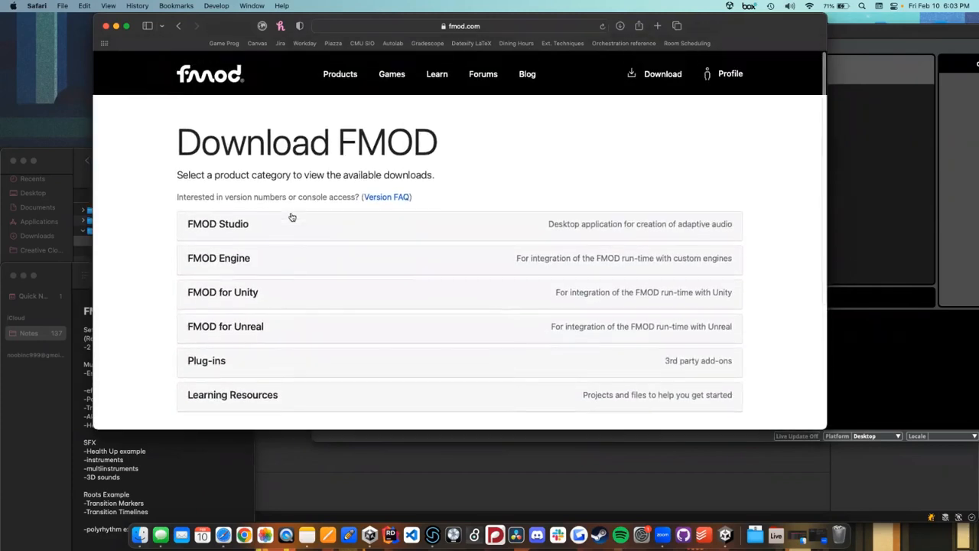
{"action": "scroll", "coordinate": [352, 216], "scroll_direction": "down", "scroll_amount": 1}
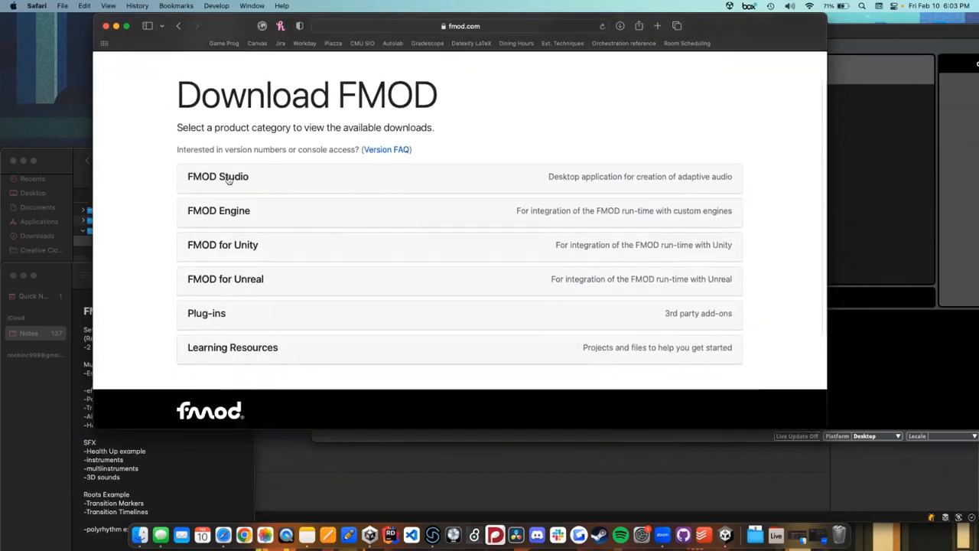
Step: Examine the download options for FMOD Studio, FMOD Engine and FMOD for Unity
{"action": "left_click", "coordinate": [256, 180]}
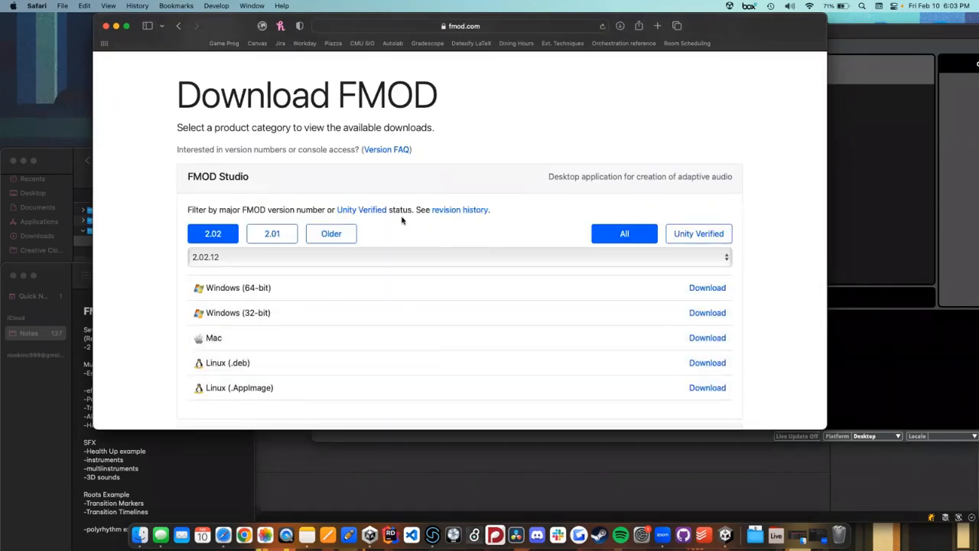
{"action": "left_click", "coordinate": [379, 188]}
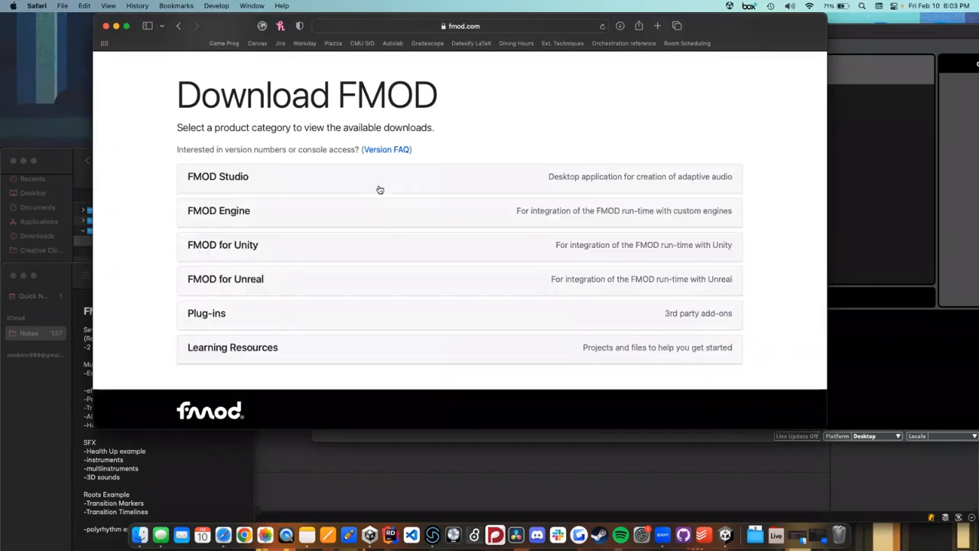
{"action": "left_click", "coordinate": [264, 218]}
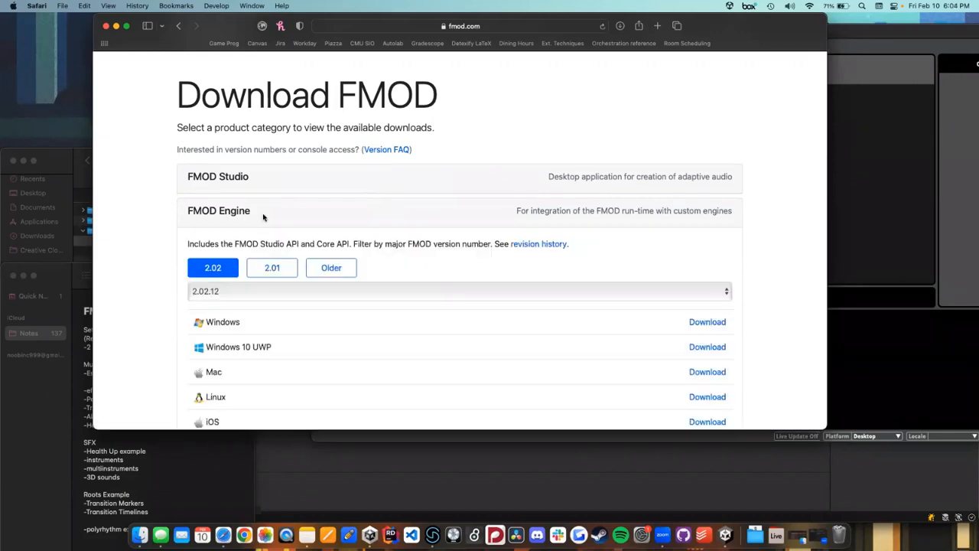
{"action": "left_click", "coordinate": [263, 217]}
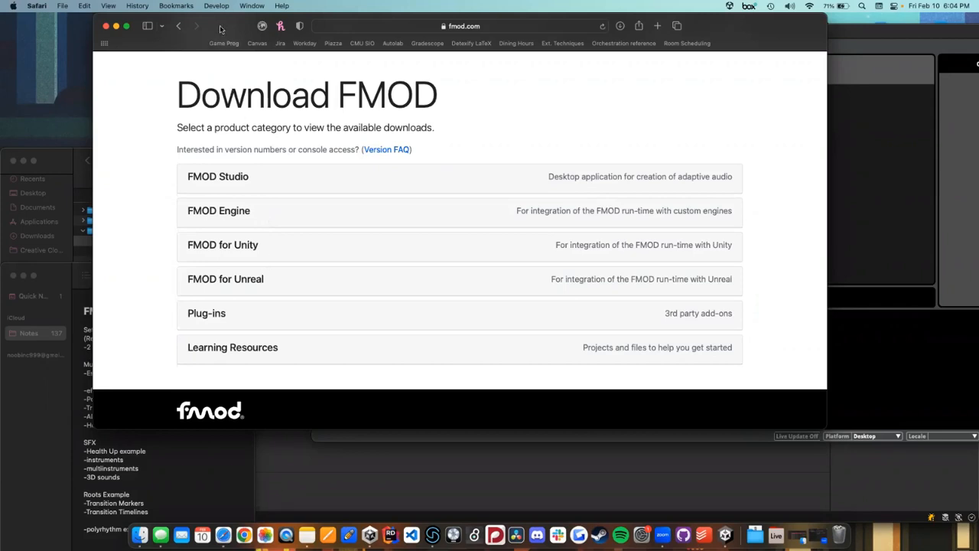
{"action": "left_click", "coordinate": [327, 248]}
{"action": "scroll", "coordinate": [326, 248], "scroll_direction": "down", "scroll_amount": 1}
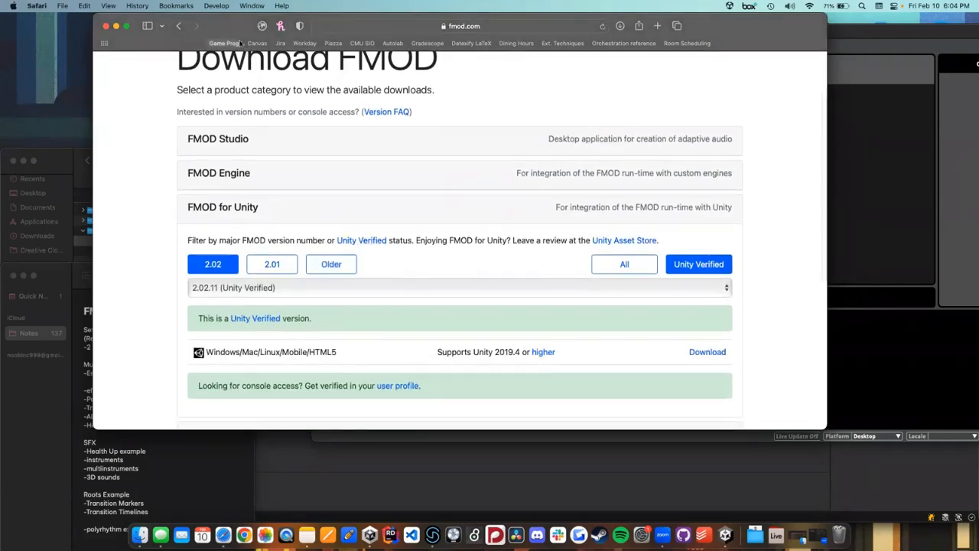
Step: Move the browser aside, switch to the FMOD Talk project in Unity and reposition its editor window
{"action": "left_click_drag", "start_coordinate": [235, 26], "coordinate": [498, 25]}
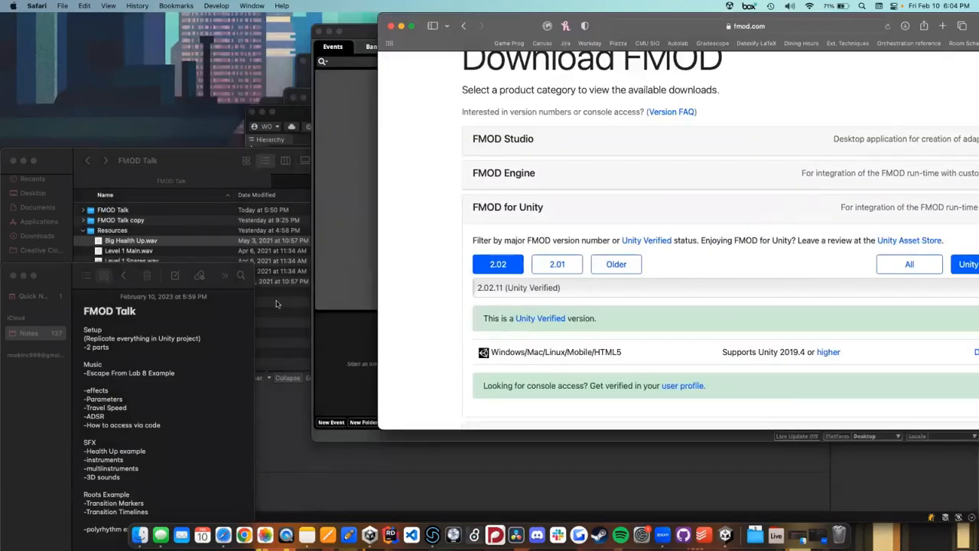
{"action": "left_click", "coordinate": [370, 535]}
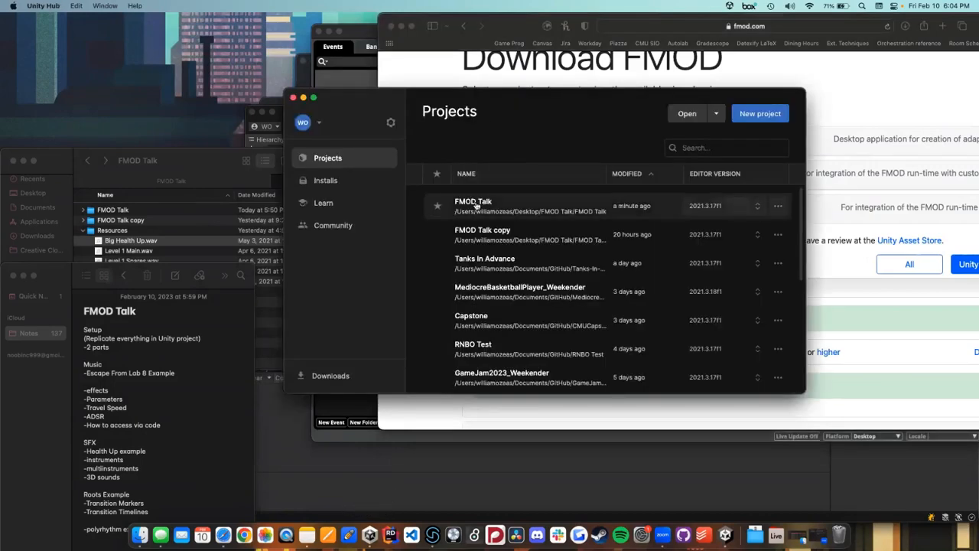
{"action": "left_click", "coordinate": [476, 205]}
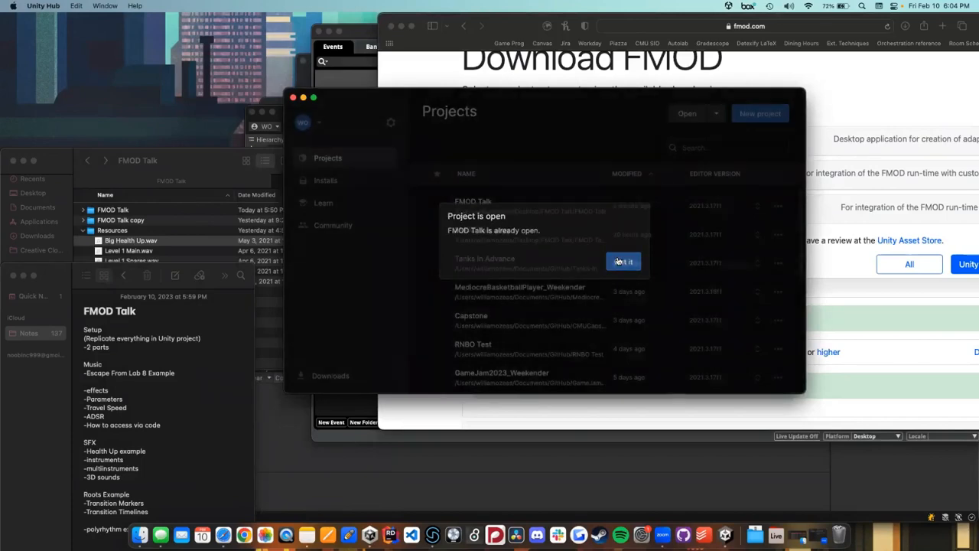
{"action": "left_click", "coordinate": [623, 261]}
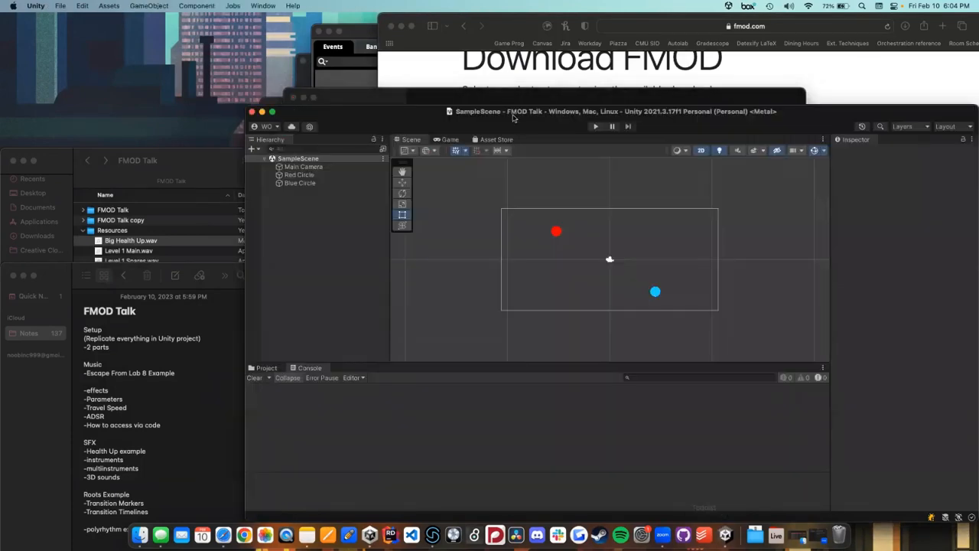
{"action": "left_click_drag", "start_coordinate": [410, 118], "coordinate": [221, 33]}
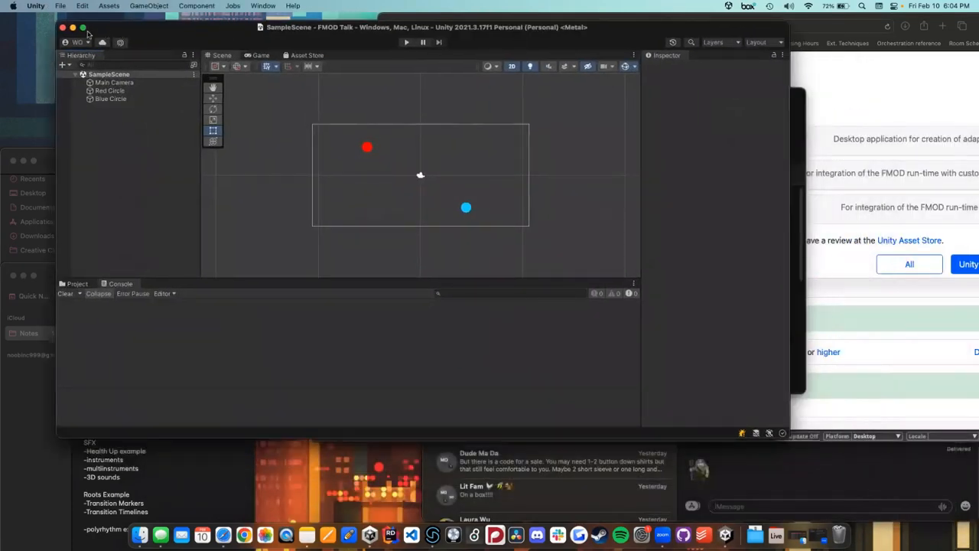
Step: Inspect the components of the Blue Circle, Red Circle and Main Camera objects in SampleScene
{"action": "left_click", "coordinate": [111, 99]}
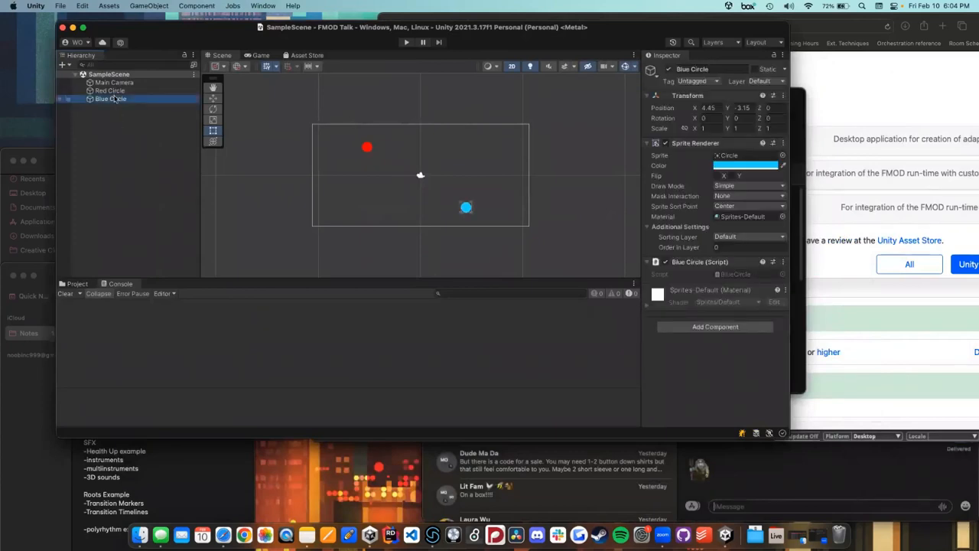
{"action": "key", "text": "Up"}
{"action": "key", "text": "Up"}
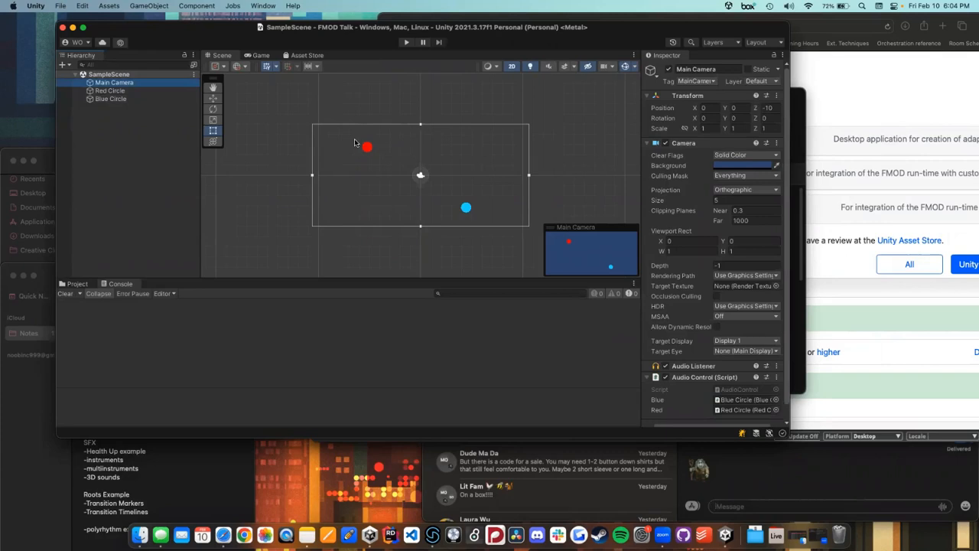
Step: Run SampleScene in play mode to check its behaviour, stop it and clear the object selection
{"action": "left_click", "coordinate": [406, 43]}
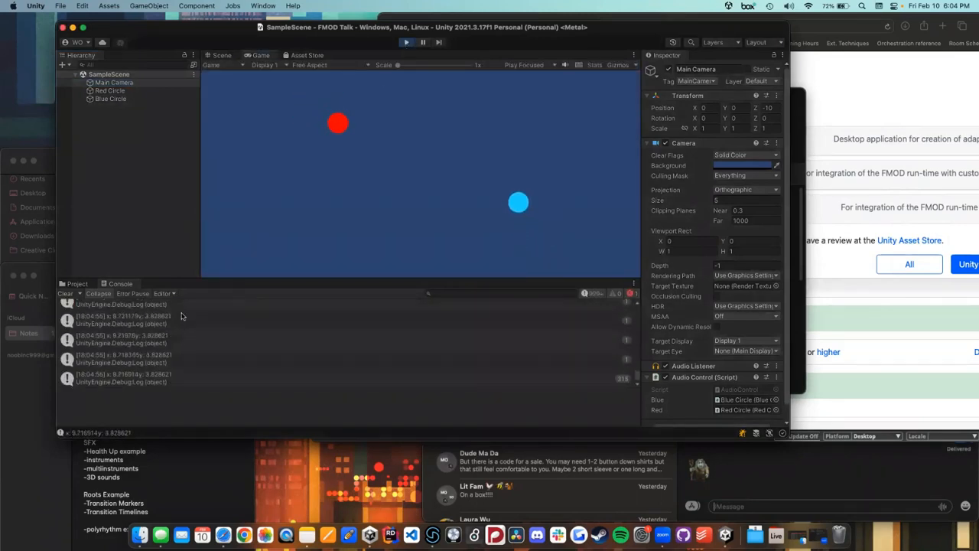
{"action": "left_click", "coordinate": [406, 42]}
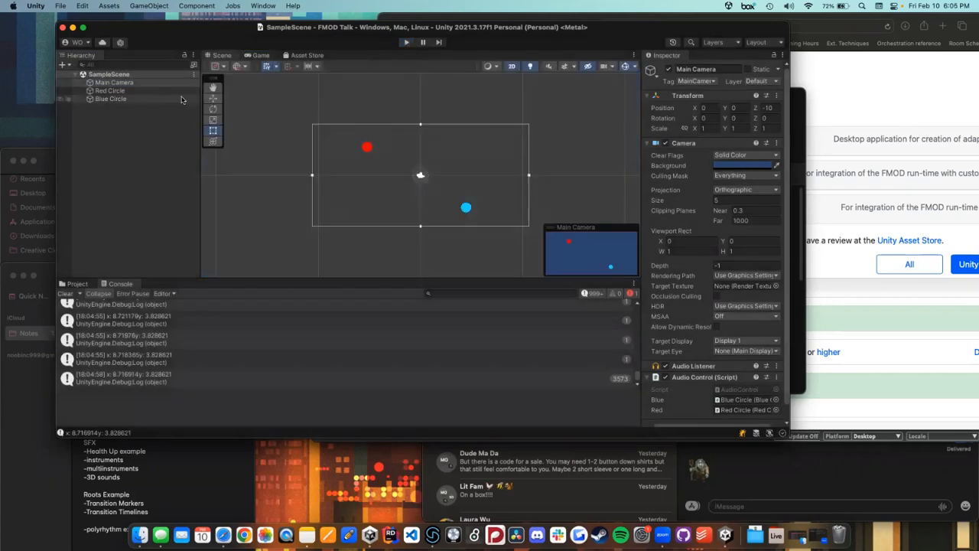
{"action": "left_click", "coordinate": [96, 231]}
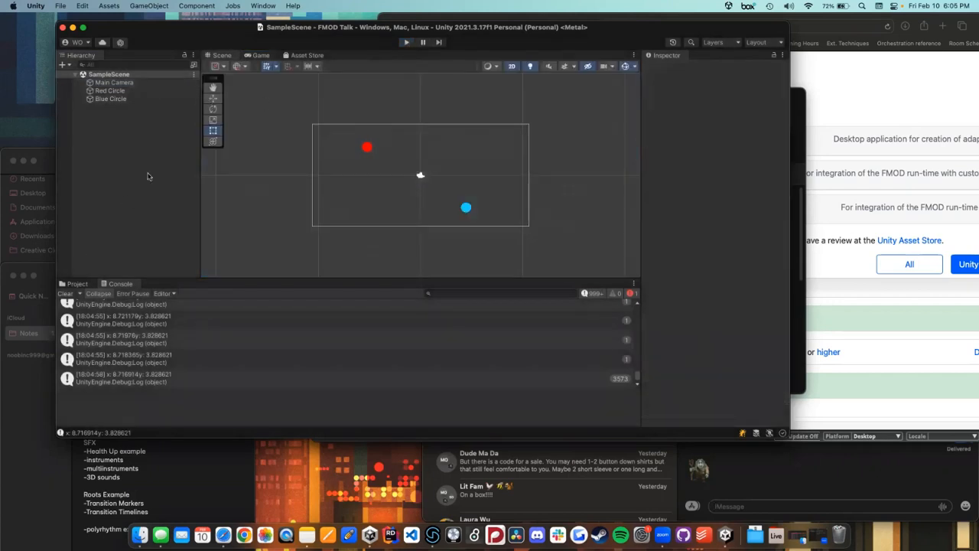
Step: Return to the Unity editor and open the Package Manager
{"action": "left_click", "coordinate": [254, 5]}
{"action": "left_click", "coordinate": [801, 258]}
{"action": "left_click", "coordinate": [843, 266]}
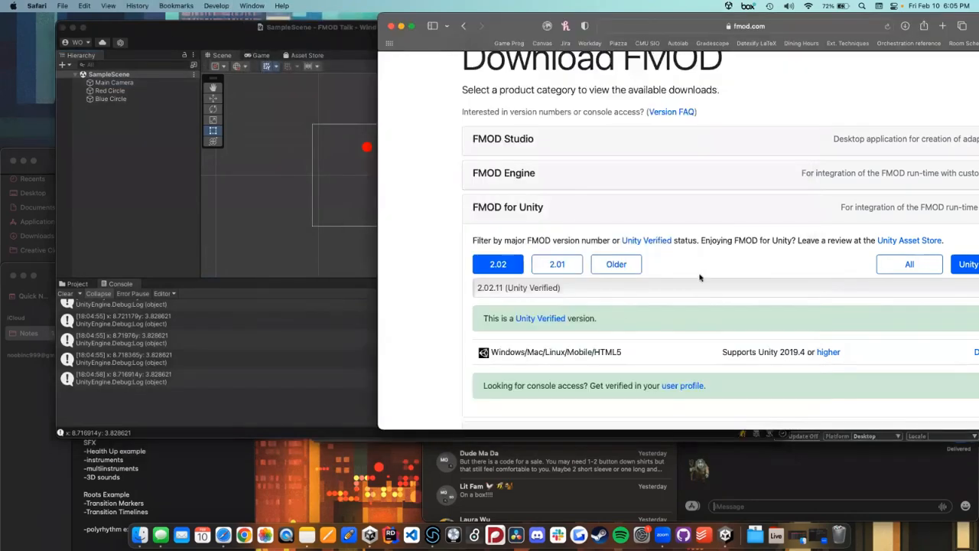
{"action": "left_click", "coordinate": [315, 32]}
{"action": "left_click", "coordinate": [260, 6]}
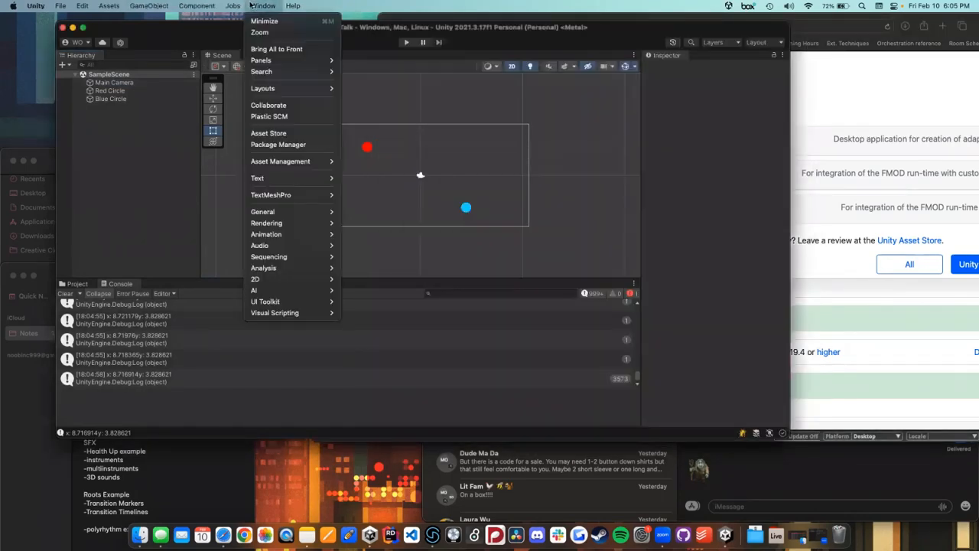
{"action": "left_click", "coordinate": [251, 5]}
{"action": "left_click", "coordinate": [252, 5]}
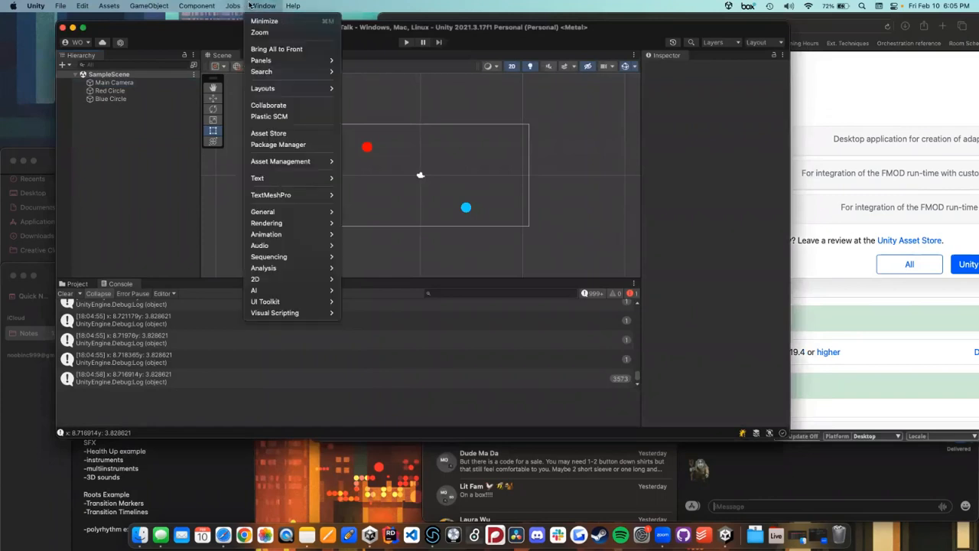
{"action": "left_click", "coordinate": [297, 145]}
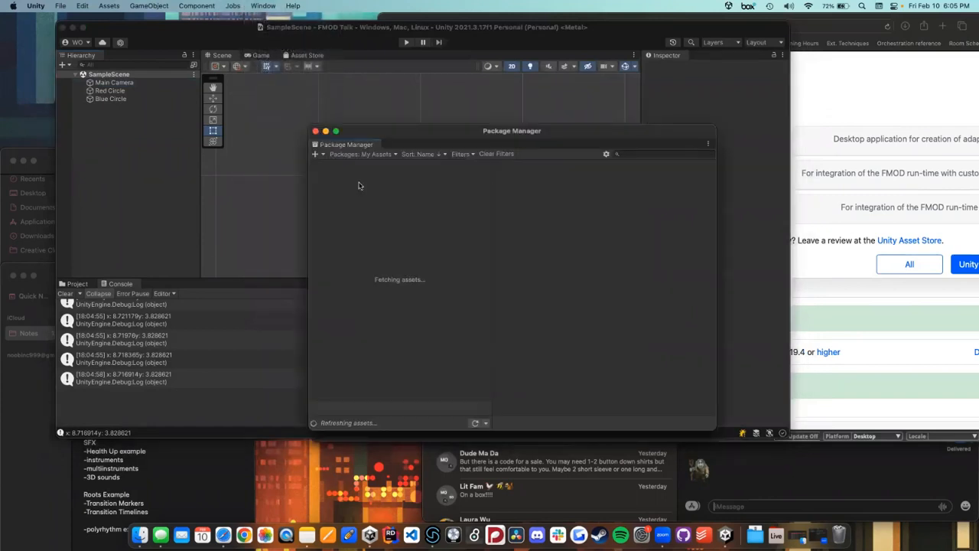
{"action": "left_click", "coordinate": [371, 155]}
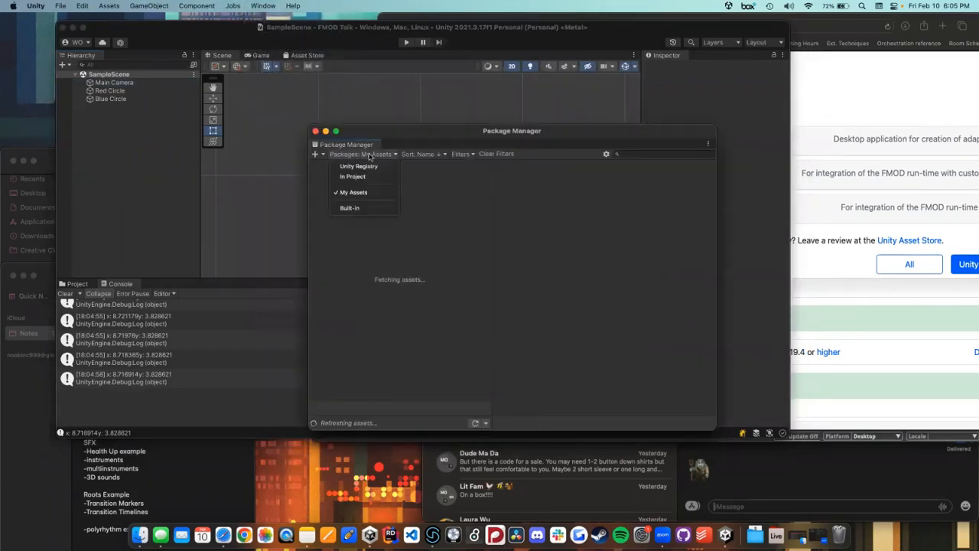
{"action": "left_click", "coordinate": [370, 155]}
{"action": "left_click", "coordinate": [314, 154]}
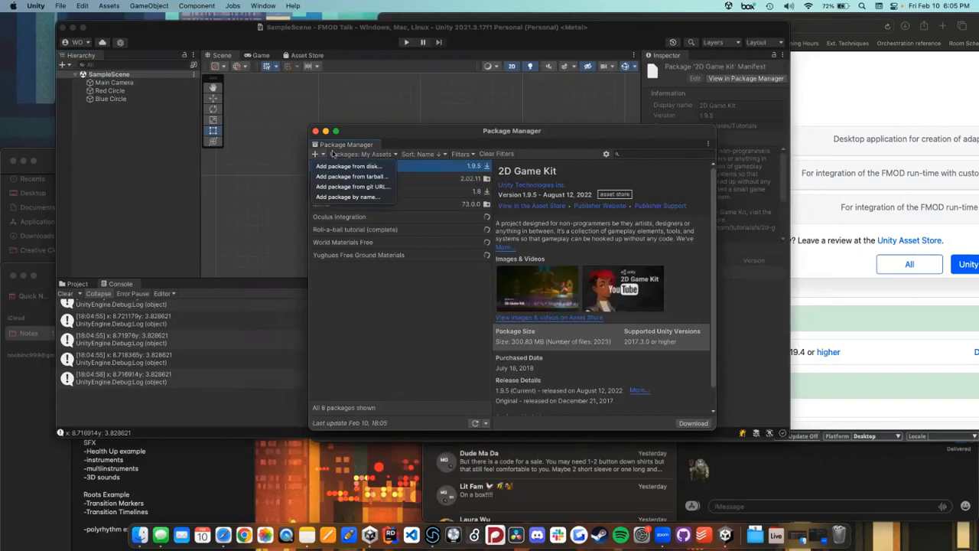
{"action": "left_click", "coordinate": [322, 155]}
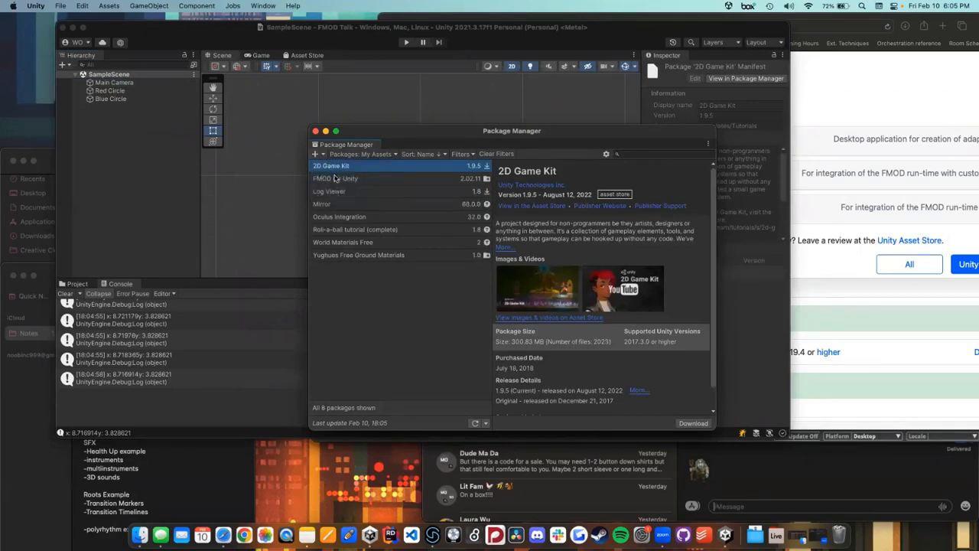
Step: Import all files of the FMOD for Unity 2.02.11 package and move the Package Manager window aside
{"action": "left_click", "coordinate": [337, 179]}
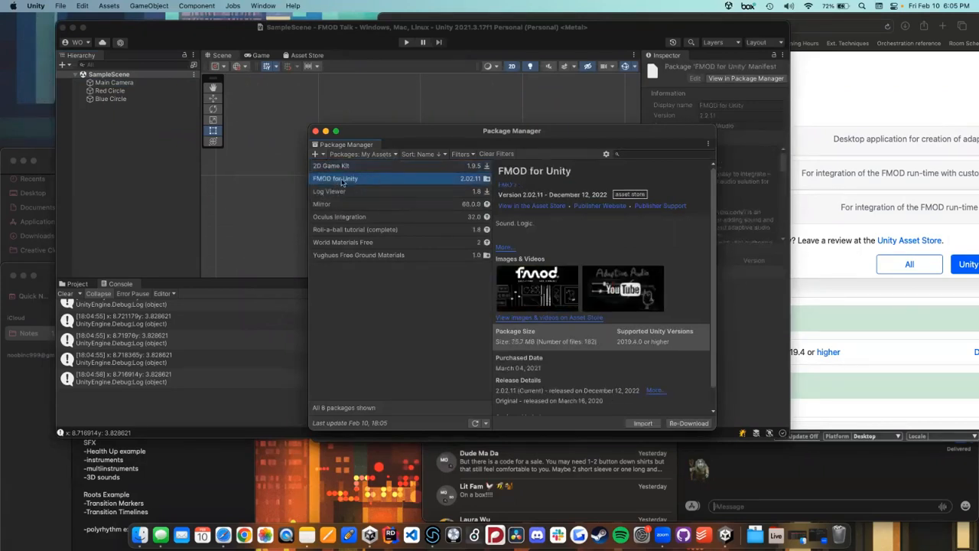
{"action": "left_click", "coordinate": [655, 425]}
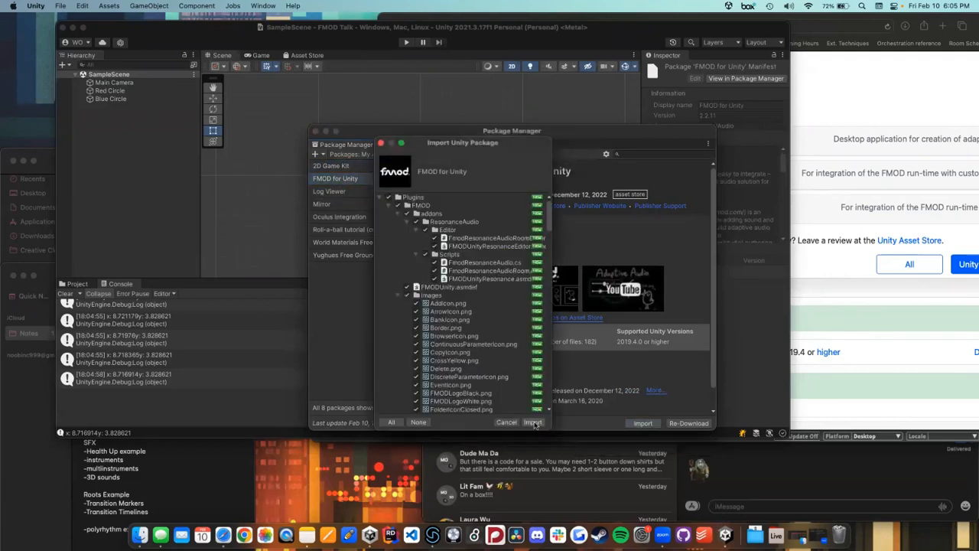
{"action": "left_click", "coordinate": [533, 423]}
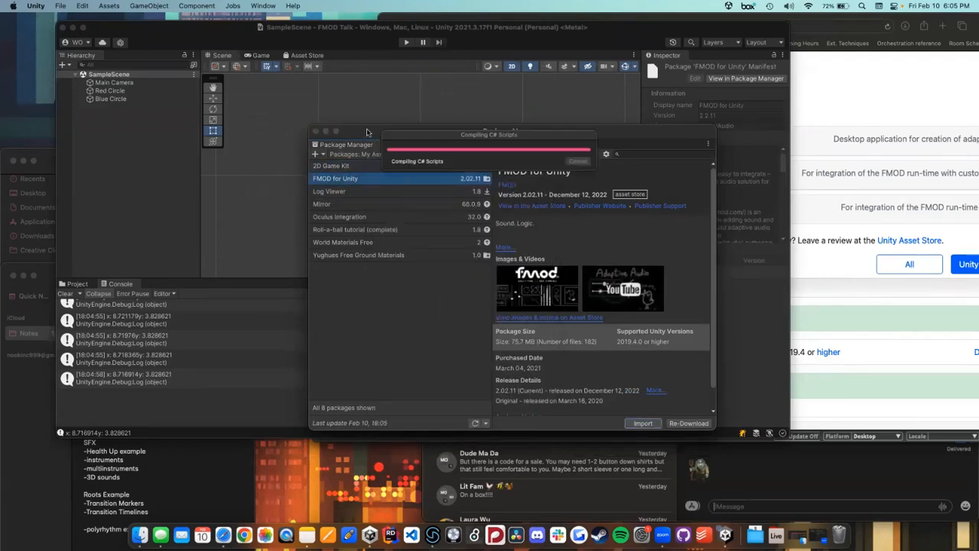
{"action": "left_click_drag", "start_coordinate": [367, 132], "coordinate": [664, 83]}
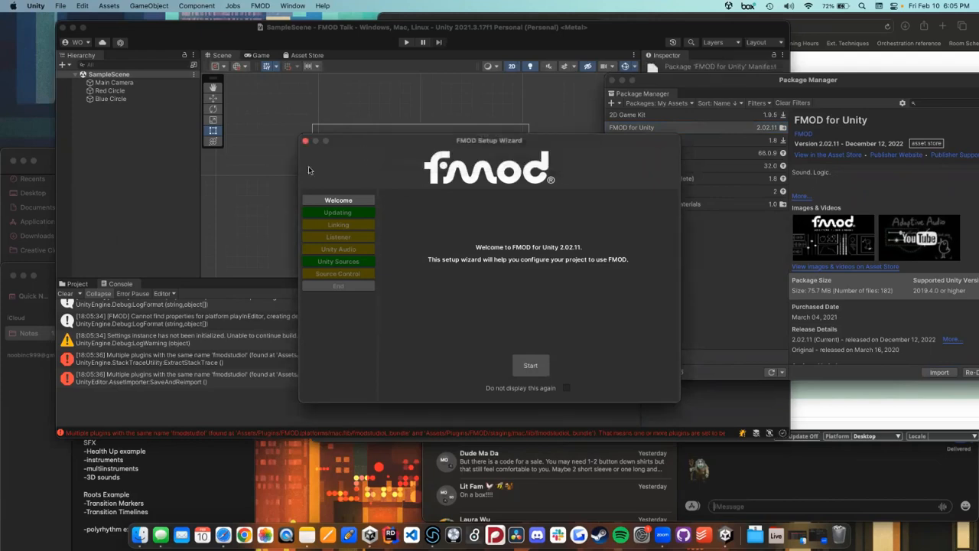
Step: Set the FMOD Setup Wizard not to display again and advance past the Updating and Linking pages to Listener
{"action": "left_click", "coordinate": [566, 388]}
{"action": "left_click", "coordinate": [532, 364]}
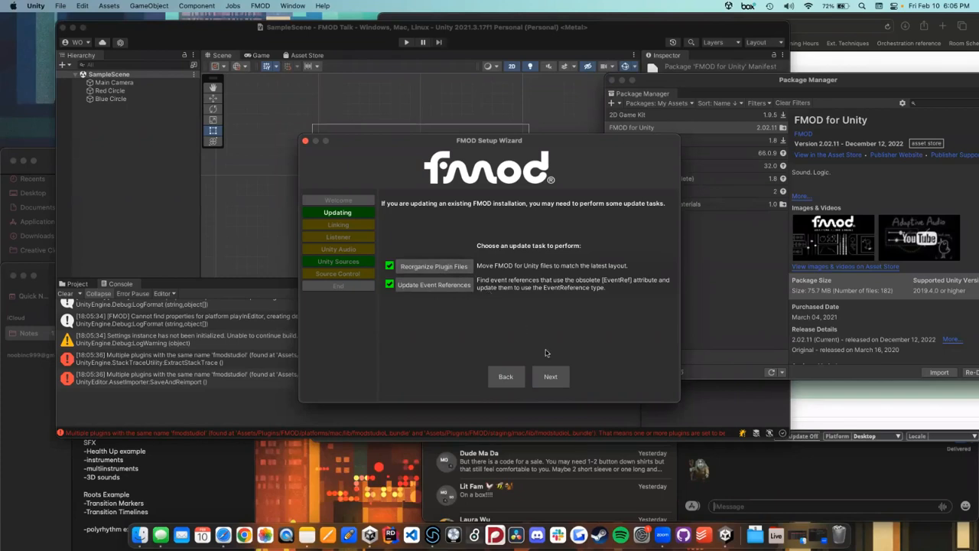
{"action": "left_click", "coordinate": [550, 376]}
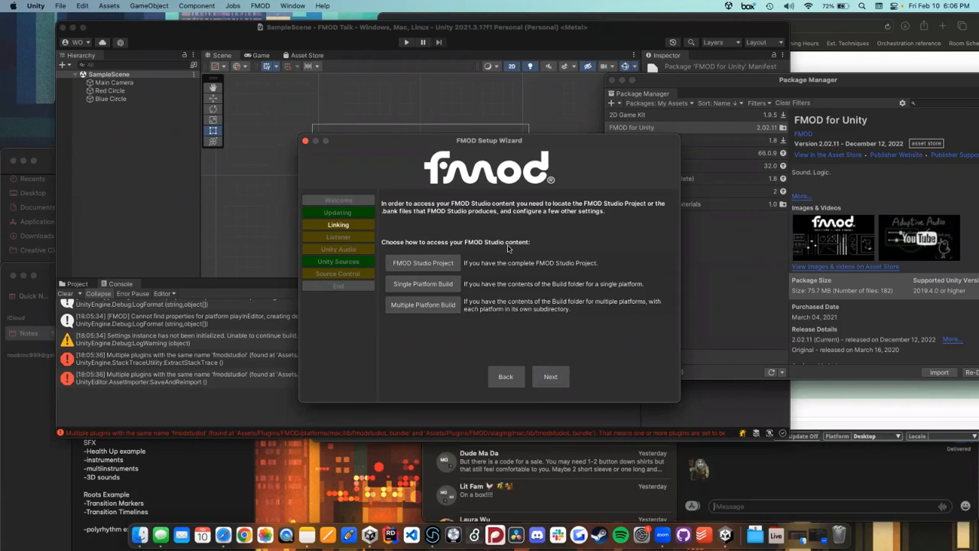
{"action": "left_click", "coordinate": [550, 377]}
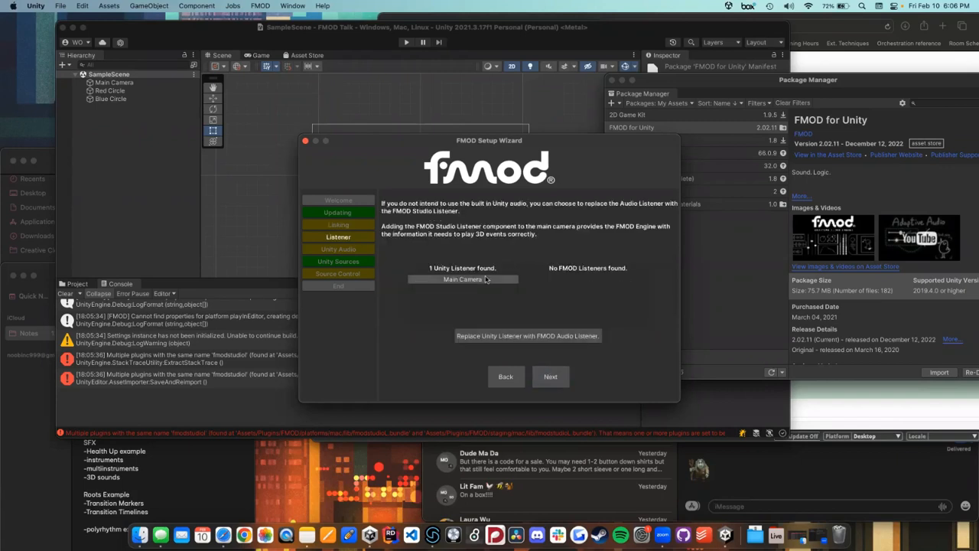
Step: Replace the Unity listener with the FMOD Audio Listener and disable built-in Unity audio, continuing the wizard to the Source Control page
{"action": "left_click", "coordinate": [523, 338]}
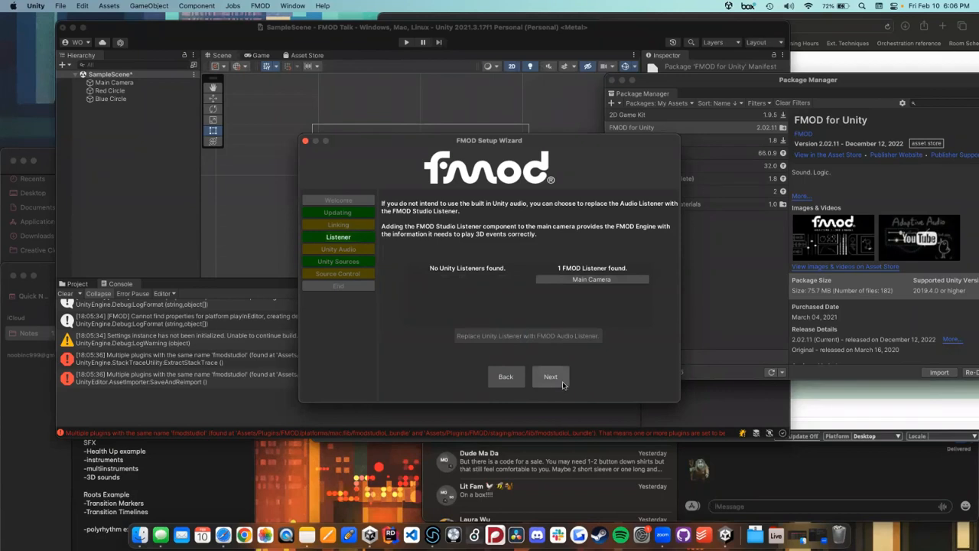
{"action": "left_click", "coordinate": [551, 378]}
{"action": "left_click", "coordinate": [526, 268]}
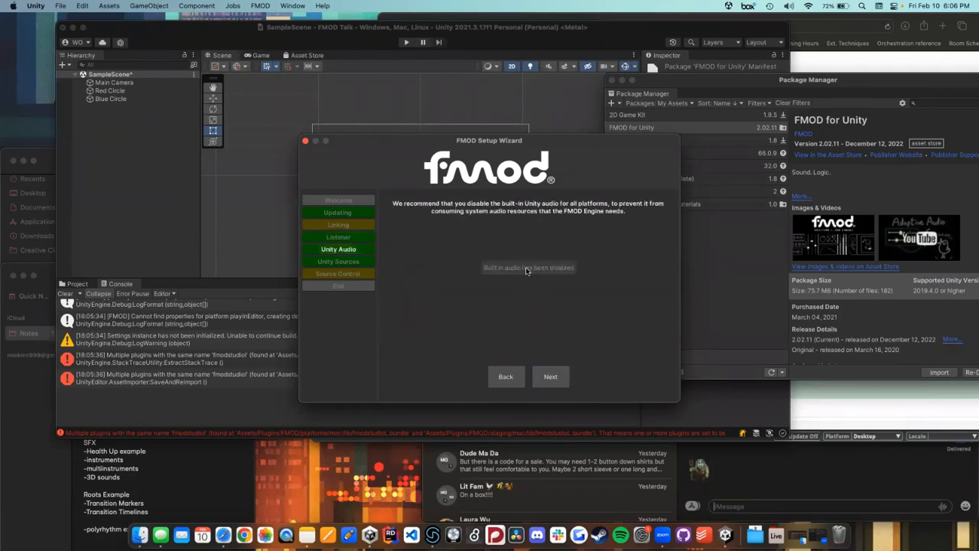
{"action": "left_click", "coordinate": [553, 377]}
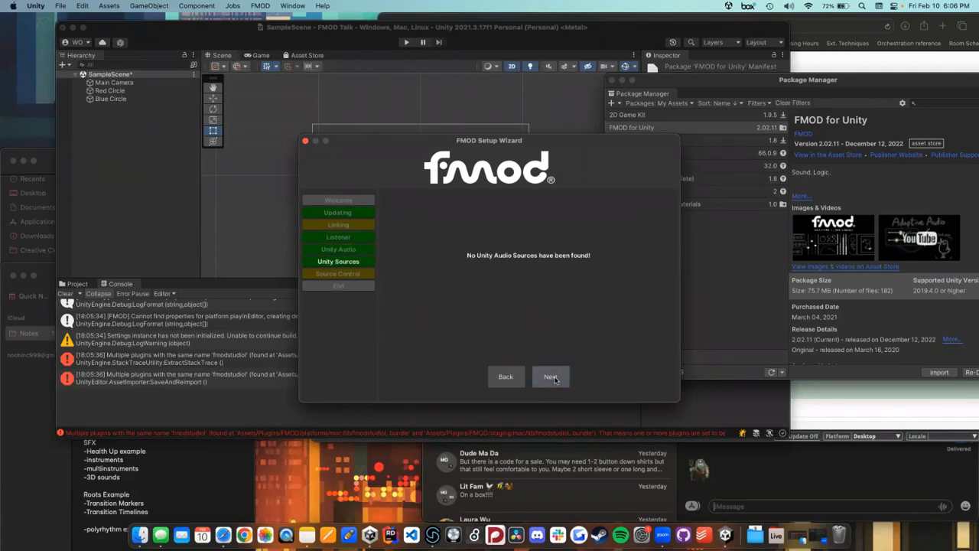
{"action": "left_click", "coordinate": [550, 377]}
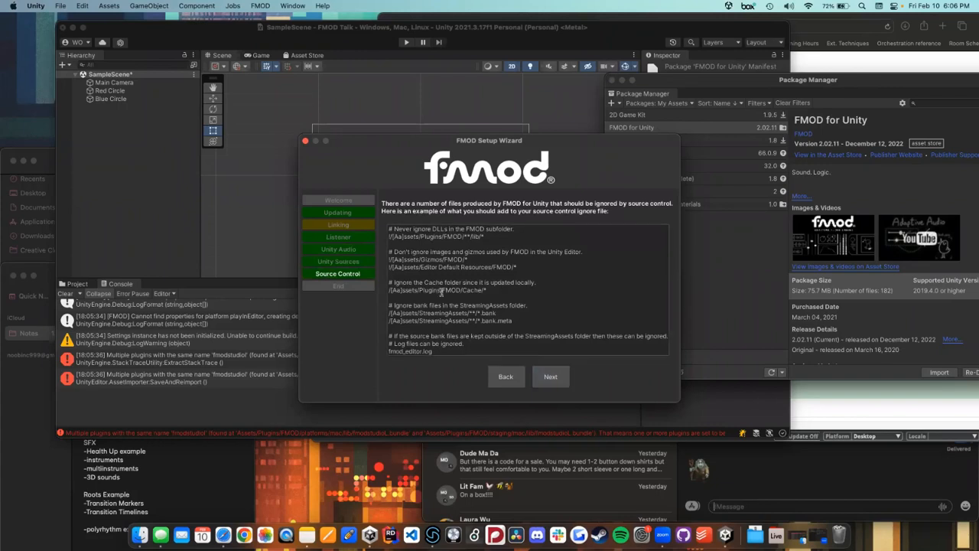
Step: Select the wizard's example ignore text and open the .gitignore file from the MediocreBasketballPlayer_Weekender folder in Finder for reference
{"action": "mouse_move", "coordinate": [442, 348]}
{"action": "left_mouse_down"}
{"action": "mouse_move", "coordinate": [414, 298]}
{"action": "mouse_move", "coordinate": [442, 361]}
{"action": "left_mouse_up"}
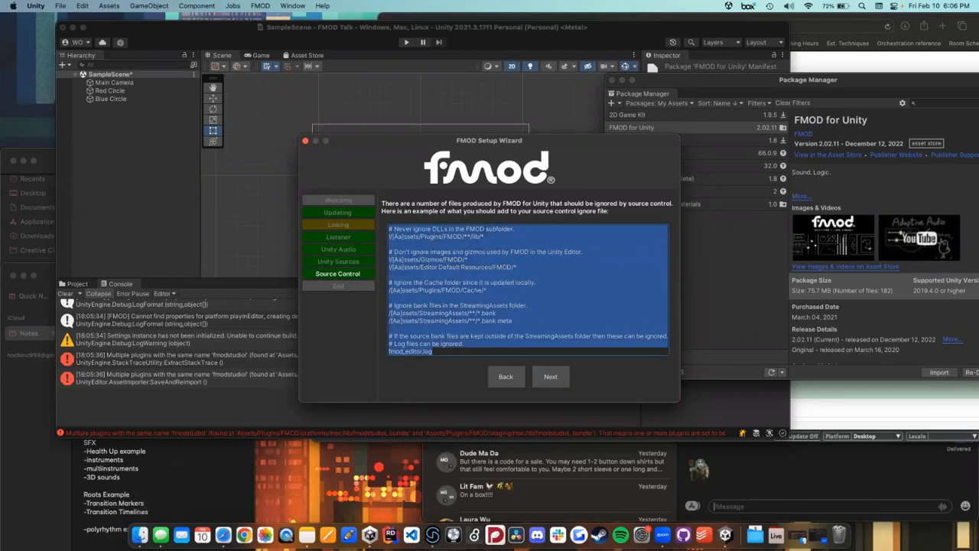
{"action": "left_click", "coordinate": [139, 528]}
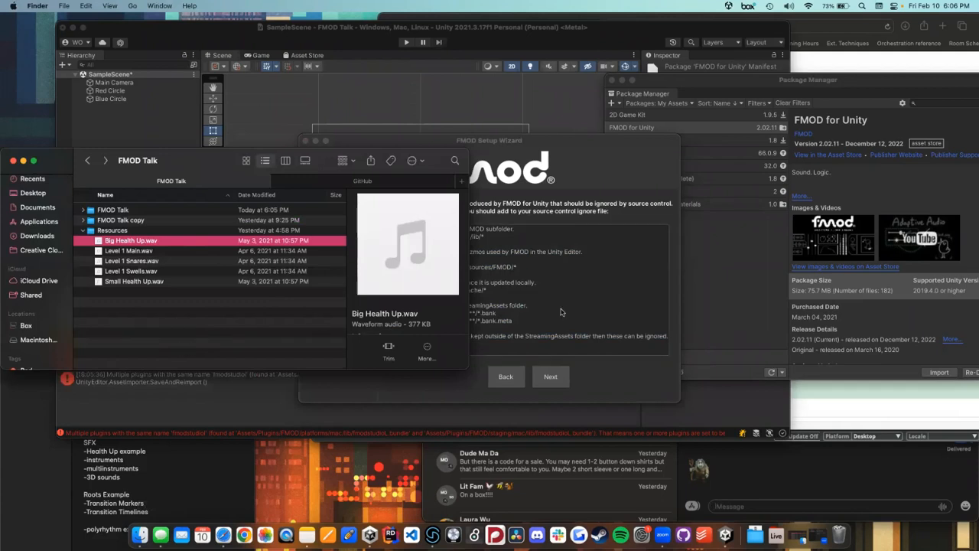
{"action": "left_click", "coordinate": [88, 160]}
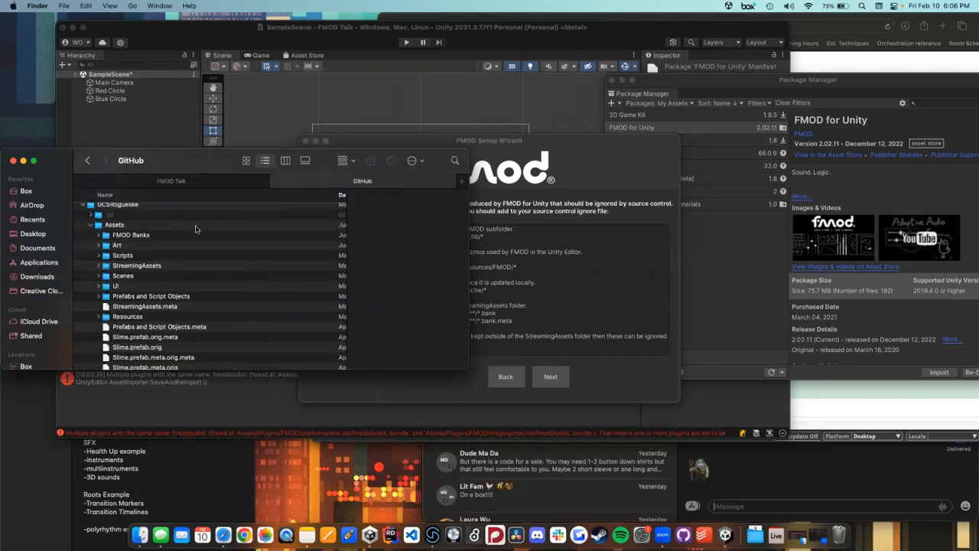
{"action": "scroll", "coordinate": [115, 239], "scroll_direction": "down", "scroll_amount": 3}
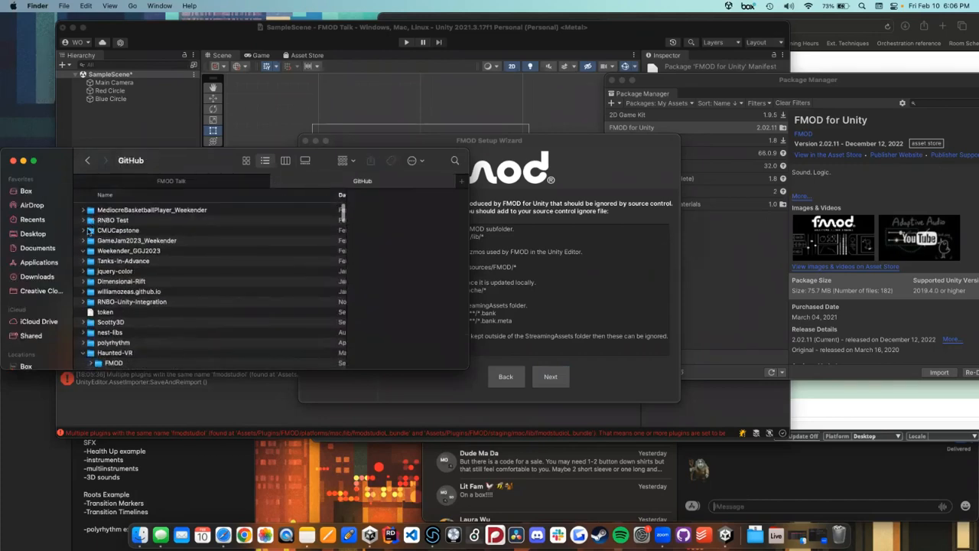
{"action": "double_click", "coordinate": [91, 211]}
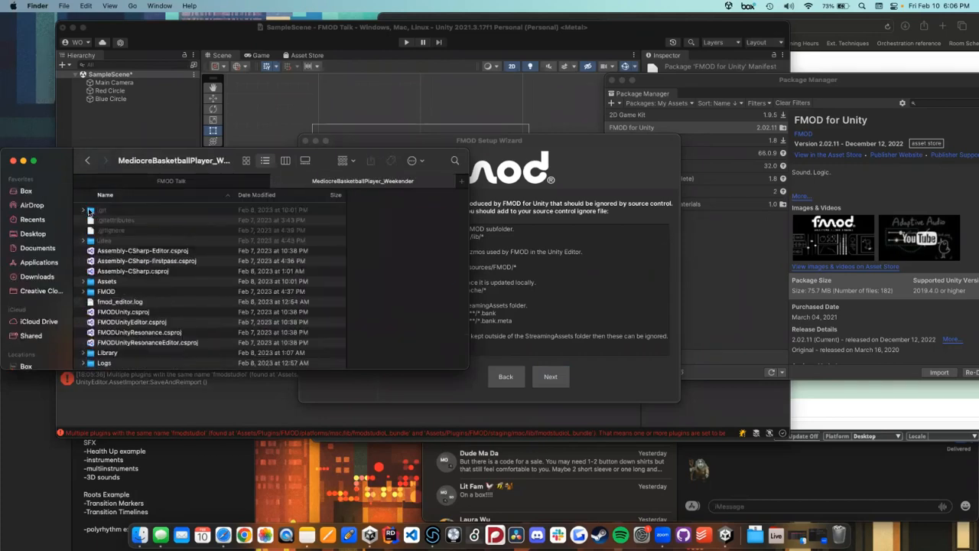
{"action": "left_click", "coordinate": [118, 231]}
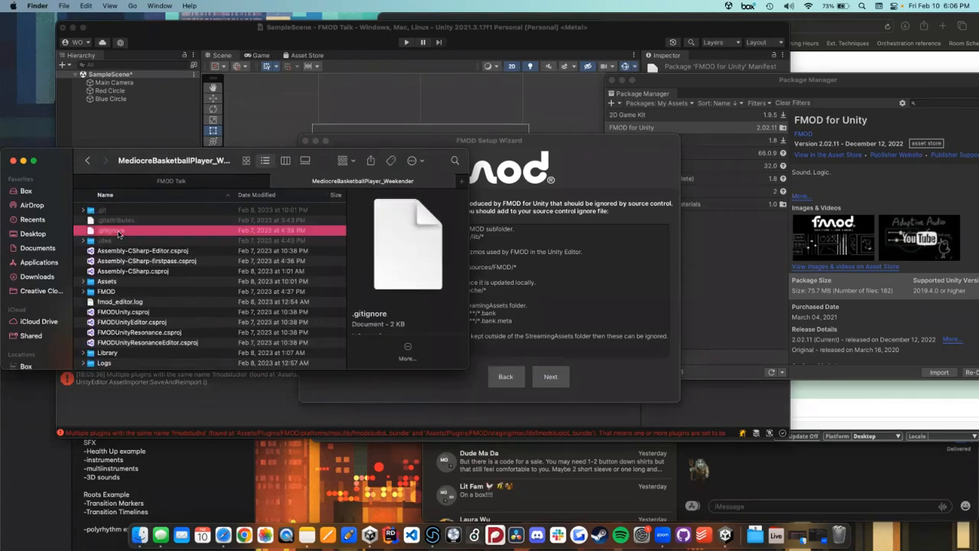
{"action": "key", "text": "space"}
{"action": "key", "text": "space"}
{"action": "double_click", "coordinate": [164, 234]}
Step: Compare the wizard's source control ignore text with the FMOD section and the project-specific FMOD entries in the .gitignore file
{"action": "left_click", "coordinate": [502, 244]}
{"action": "left_click", "coordinate": [502, 244]}
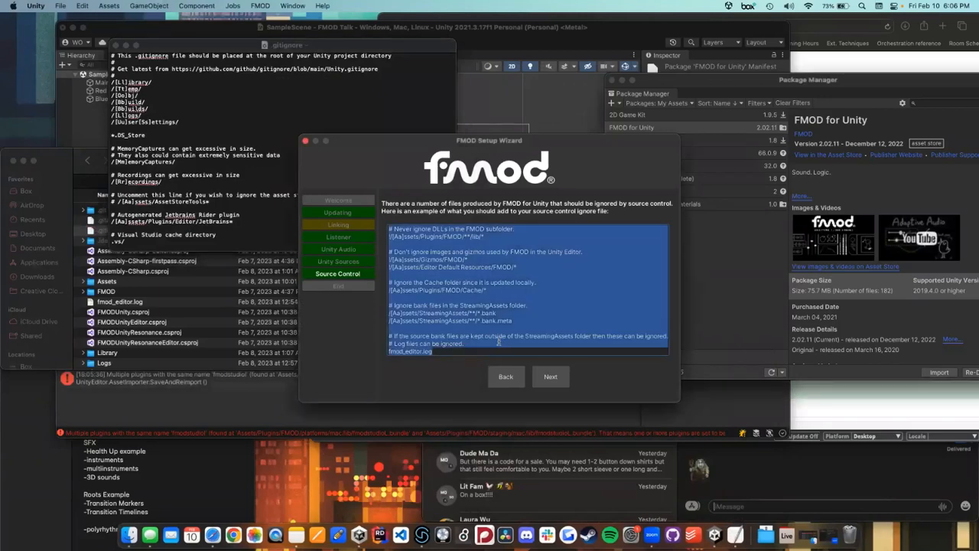
{"action": "left_click", "coordinate": [221, 166]}
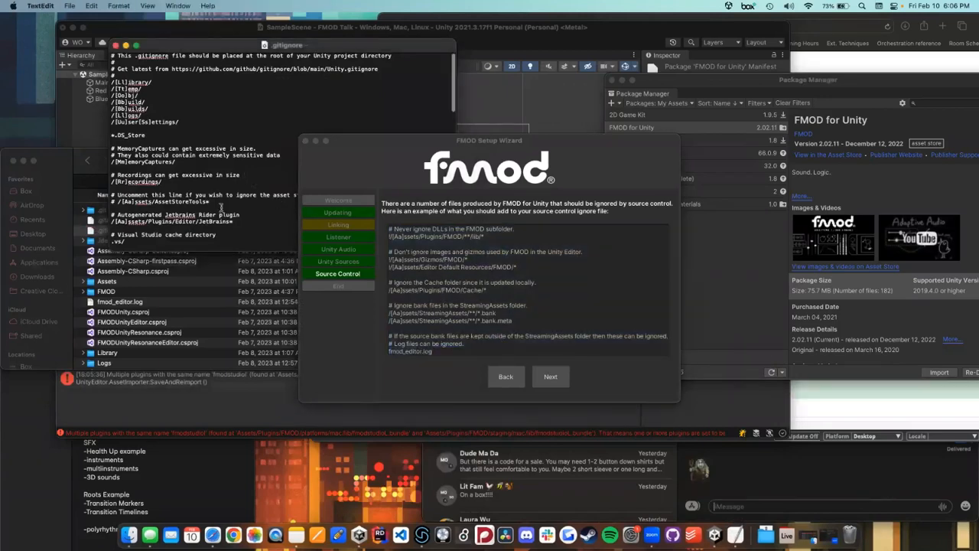
{"action": "scroll", "coordinate": [220, 199], "scroll_direction": "down", "scroll_amount": 10}
{"action": "left_click", "coordinate": [242, 219]}
{"action": "scroll", "coordinate": [240, 217], "scroll_direction": "down", "scroll_amount": 8}
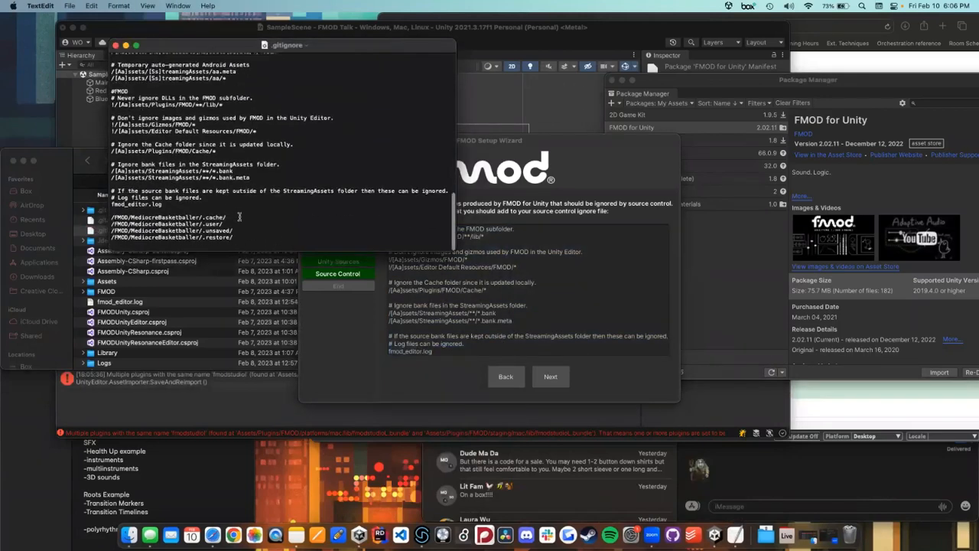
{"action": "left_click", "coordinate": [549, 314]}
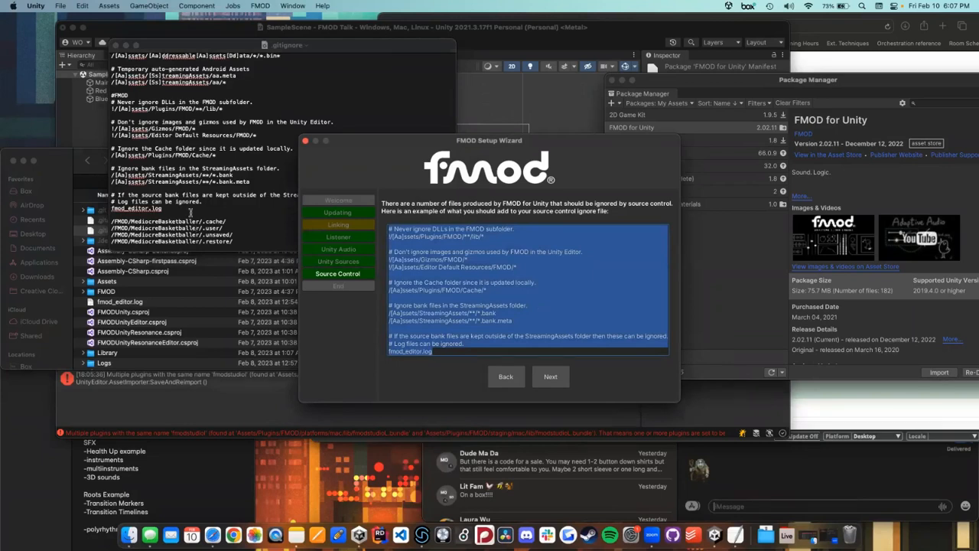
{"action": "left_click", "coordinate": [209, 213]}
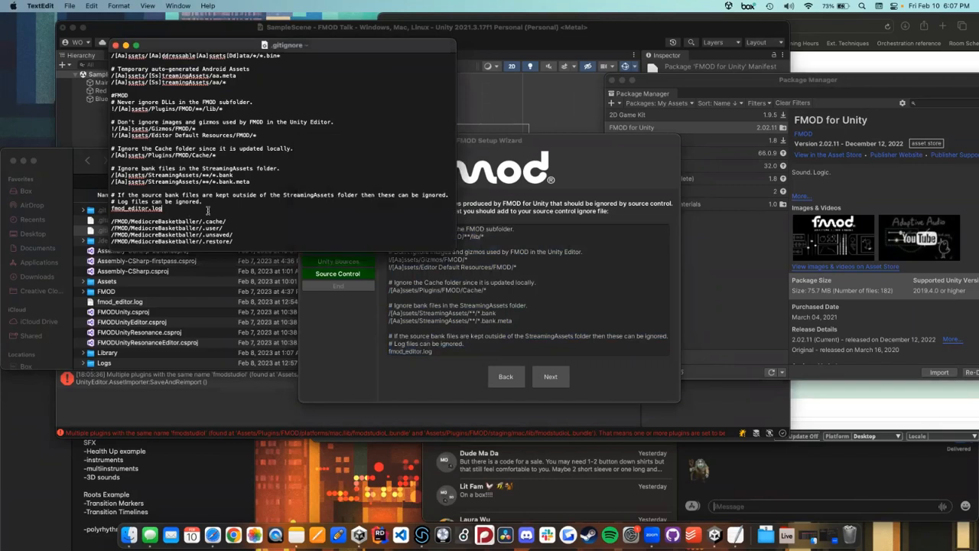
{"action": "scroll", "coordinate": [209, 211], "scroll_direction": "up", "scroll_amount": 1}
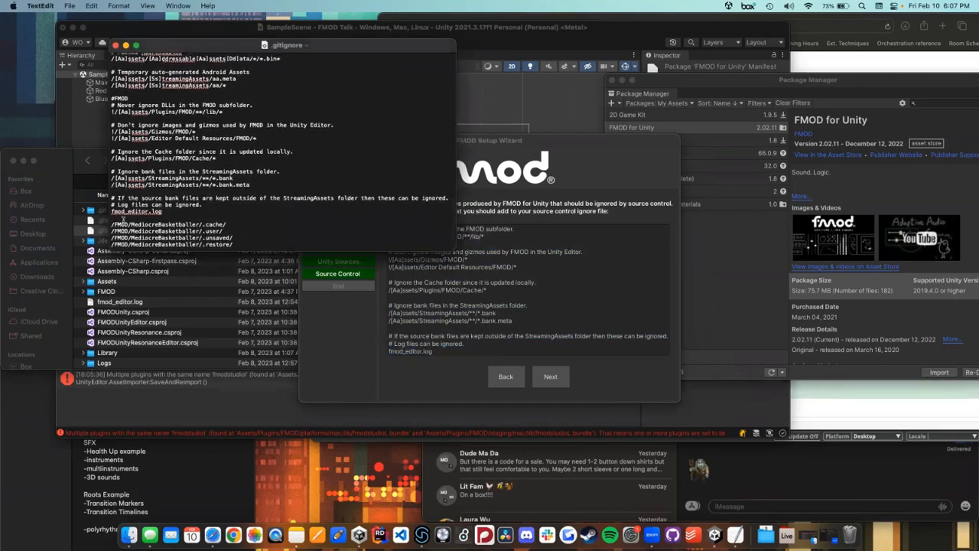
{"action": "left_click_drag", "start_coordinate": [123, 221], "coordinate": [577, 393]}
Step: Advance to the End page of the FMOD Setup Wizard and close the wizard
{"action": "left_click", "coordinate": [550, 376]}
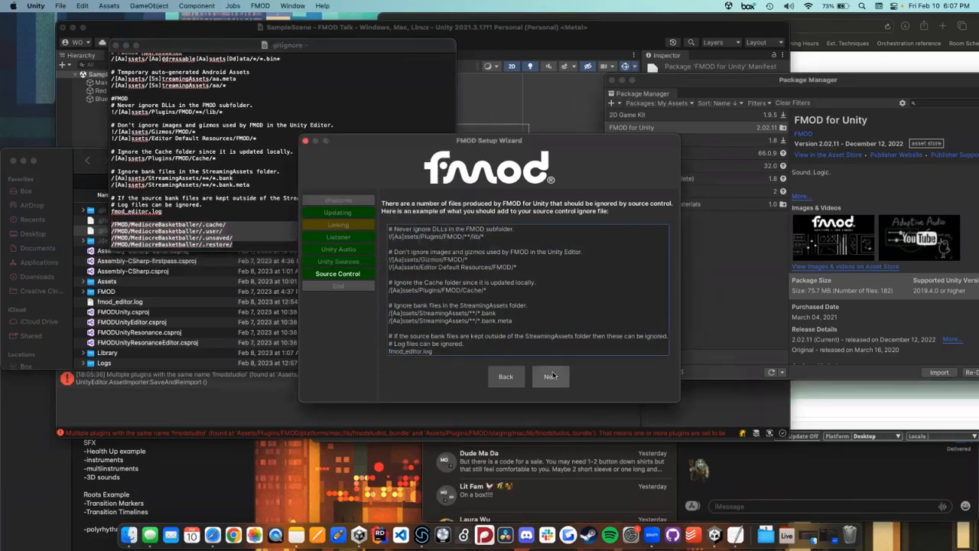
{"action": "left_click", "coordinate": [551, 377]}
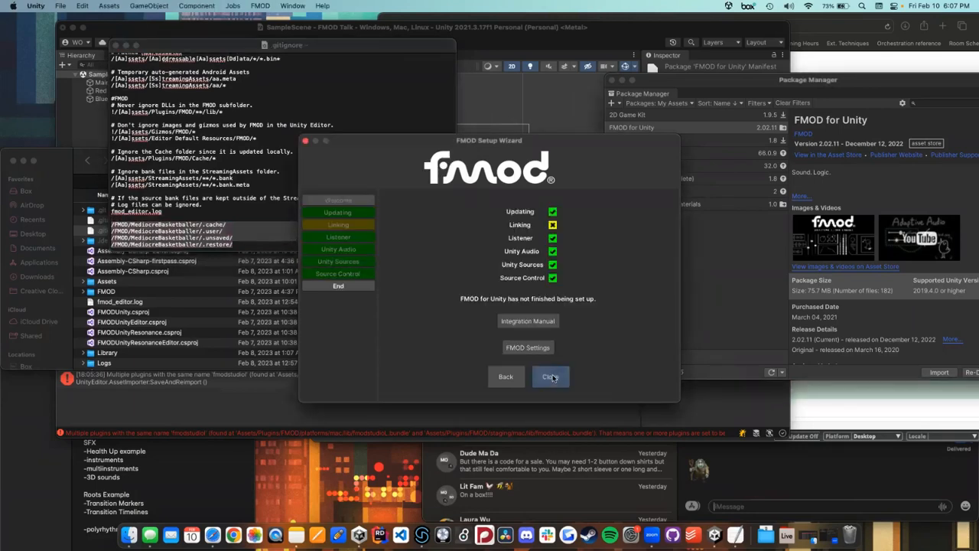
{"action": "left_click", "coordinate": [551, 376]}
{"action": "left_click", "coordinate": [534, 390]}
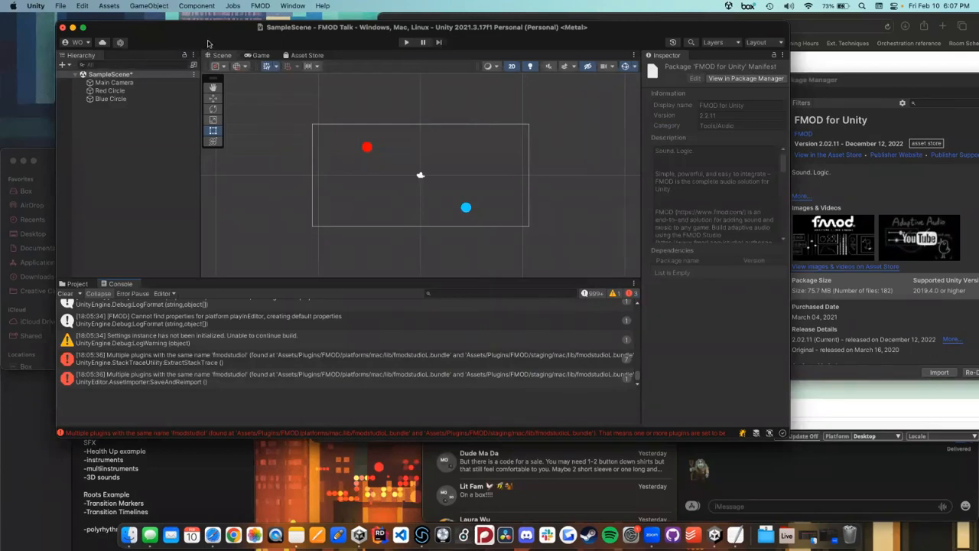
Step: Open the FMOD settings for editing in the Unity Inspector
{"action": "left_click", "coordinate": [261, 5]}
{"action": "left_click", "coordinate": [269, 22]}
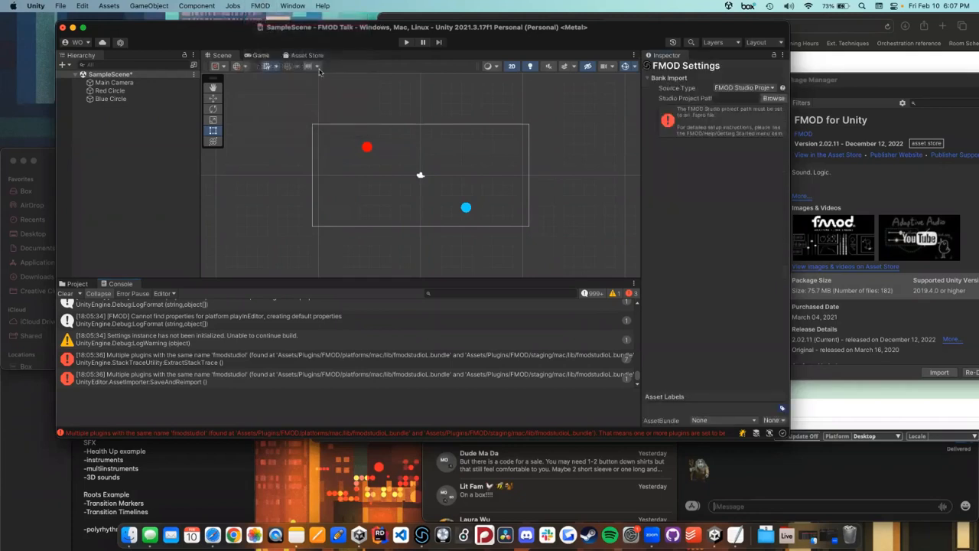
{"action": "left_click", "coordinate": [262, 6]}
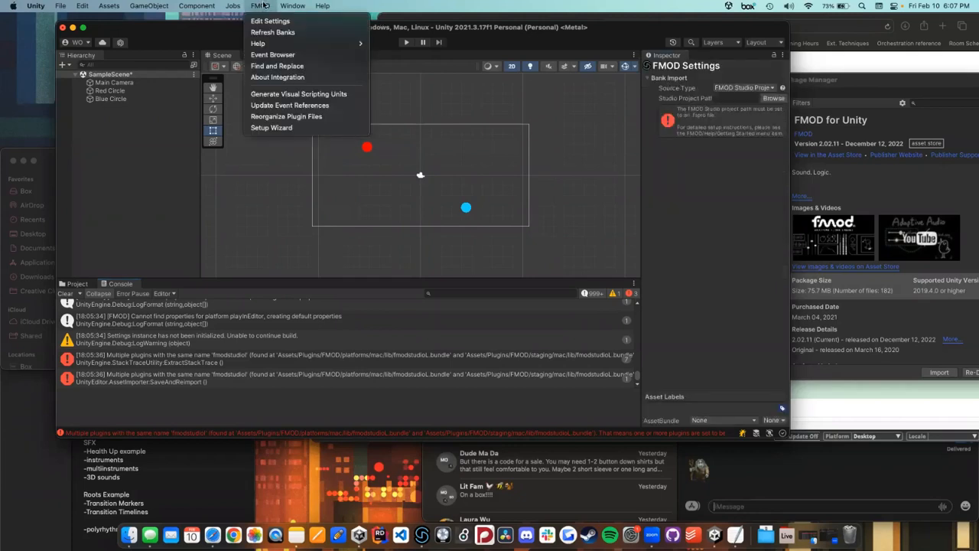
{"action": "left_click", "coordinate": [277, 21]}
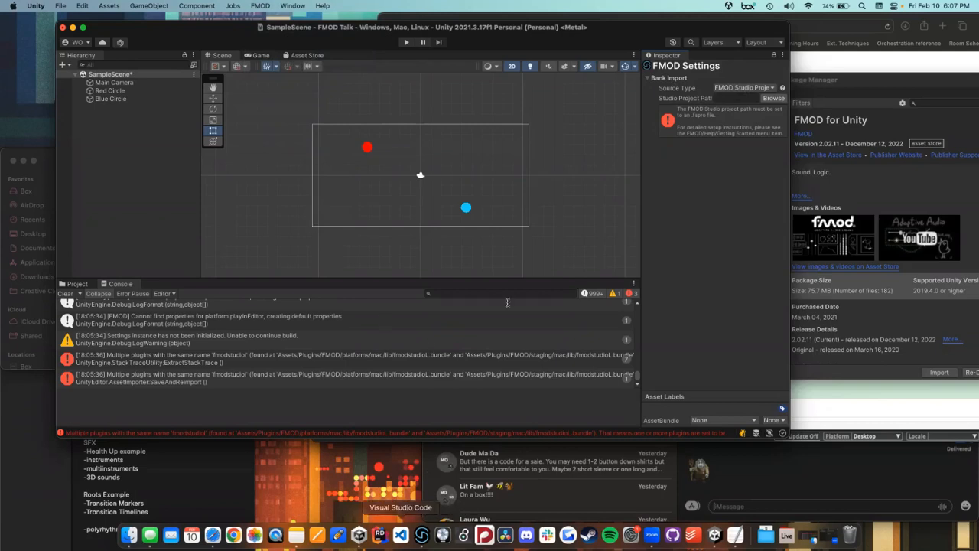
Step: Switch to FMOD Studio and reposition the untitled Event Editor window so that it is fully on screen
{"action": "left_click", "coordinate": [423, 535]}
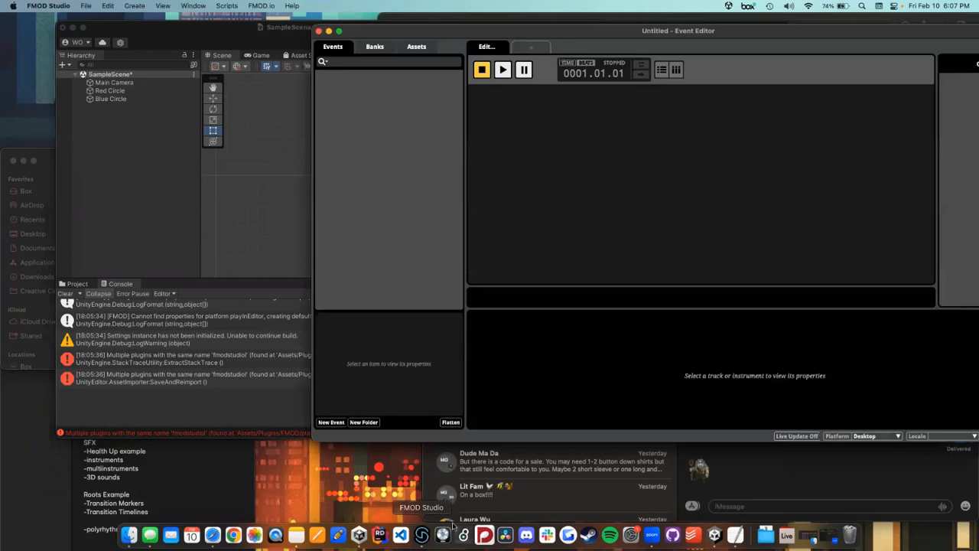
{"action": "left_click", "coordinate": [85, 6]}
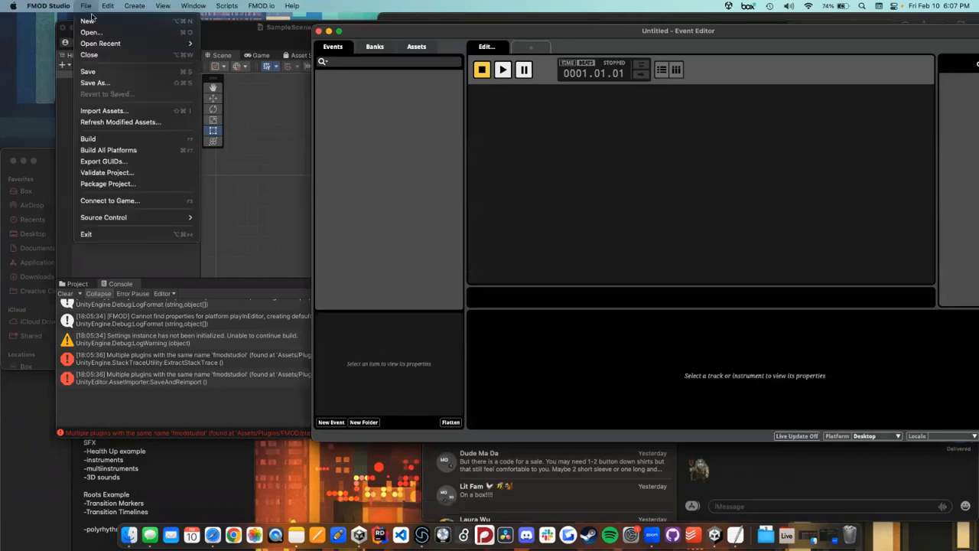
{"action": "left_click", "coordinate": [87, 6]}
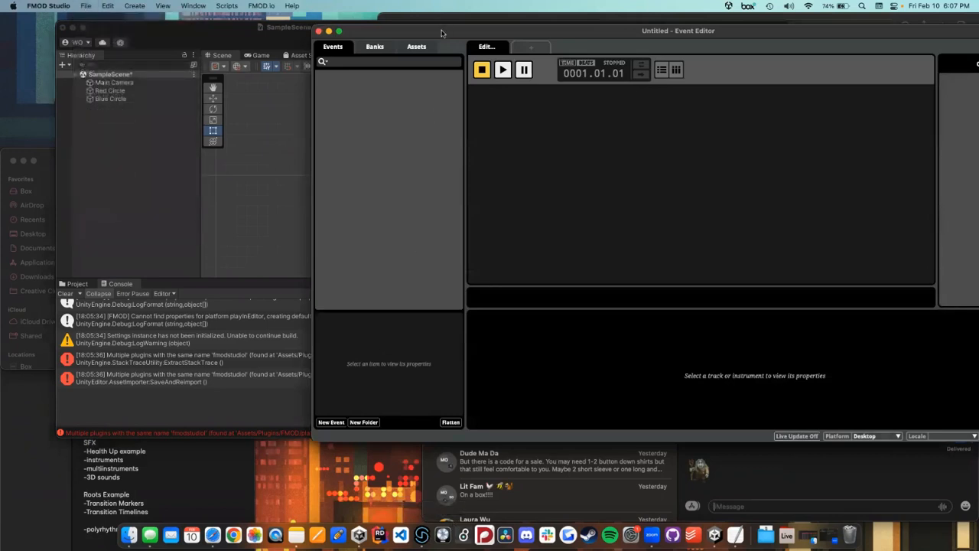
{"action": "left_click_drag", "start_coordinate": [443, 33], "coordinate": [222, 91]}
{"action": "left_click_drag", "start_coordinate": [287, 81], "coordinate": [260, 26]}
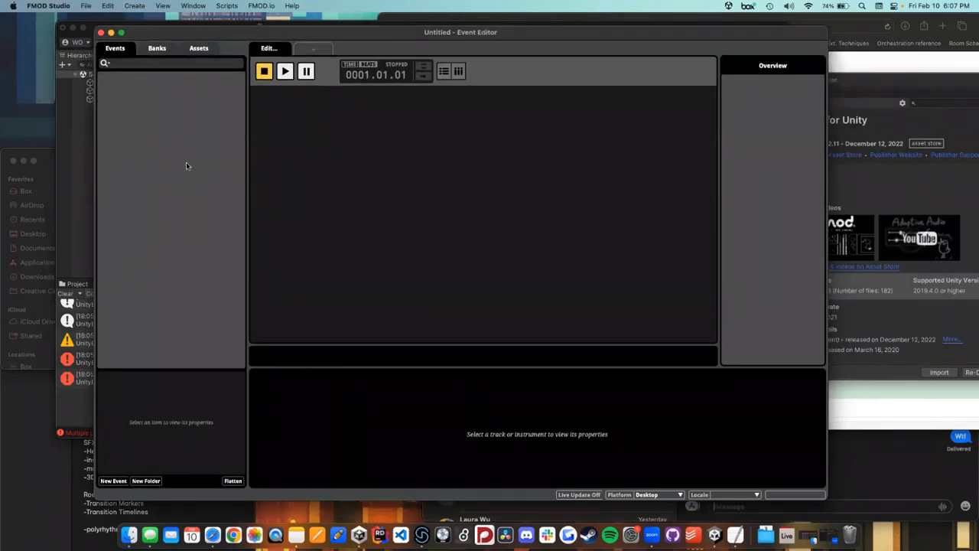
Step: Start saving the untitled project and create a folder named FMOD inside the FMOD Talk Unity project folder on the Desktop
{"action": "key", "text": "super+s"}
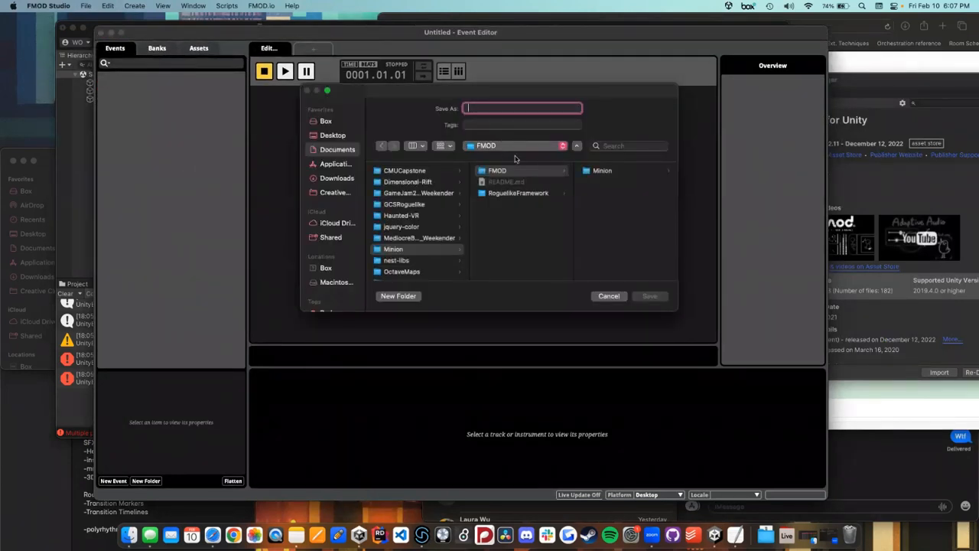
{"action": "left_click", "coordinate": [346, 136]}
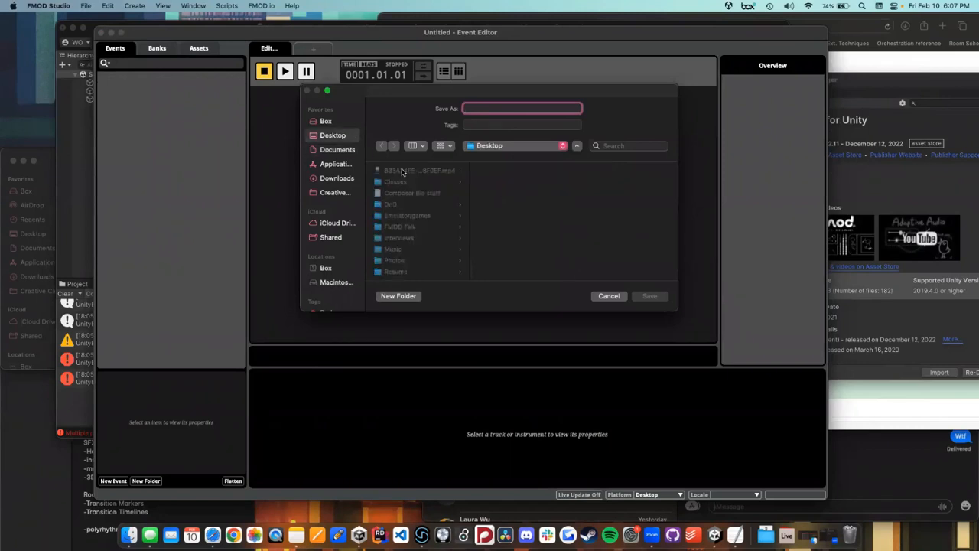
{"action": "left_click", "coordinate": [416, 227]}
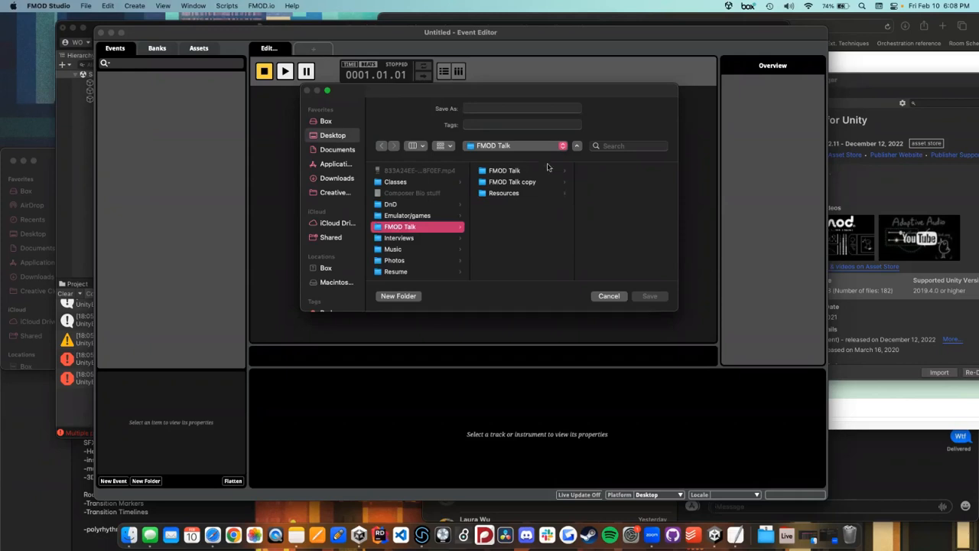
{"action": "left_click", "coordinate": [548, 170]}
{"action": "scroll", "coordinate": [612, 202], "scroll_direction": "down", "scroll_amount": 4}
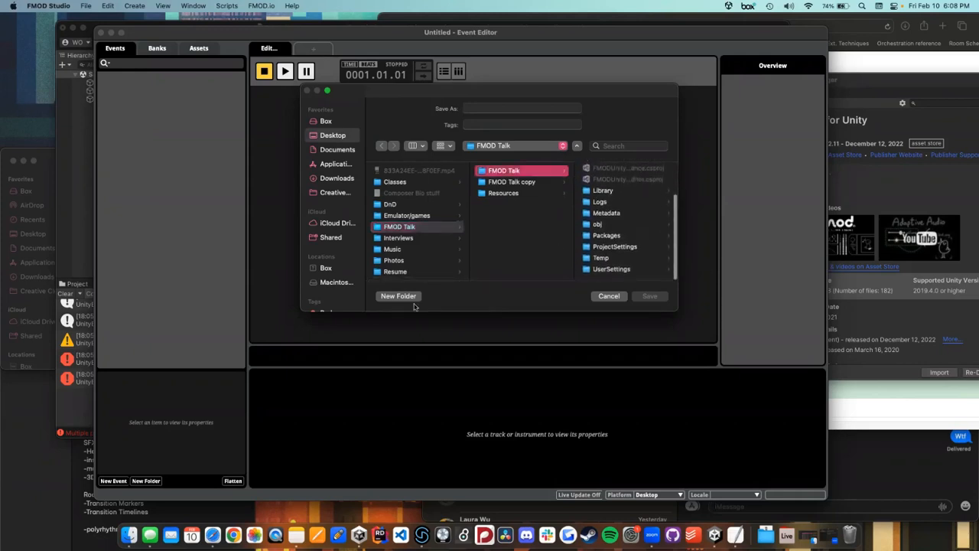
{"action": "left_click", "coordinate": [406, 297]}
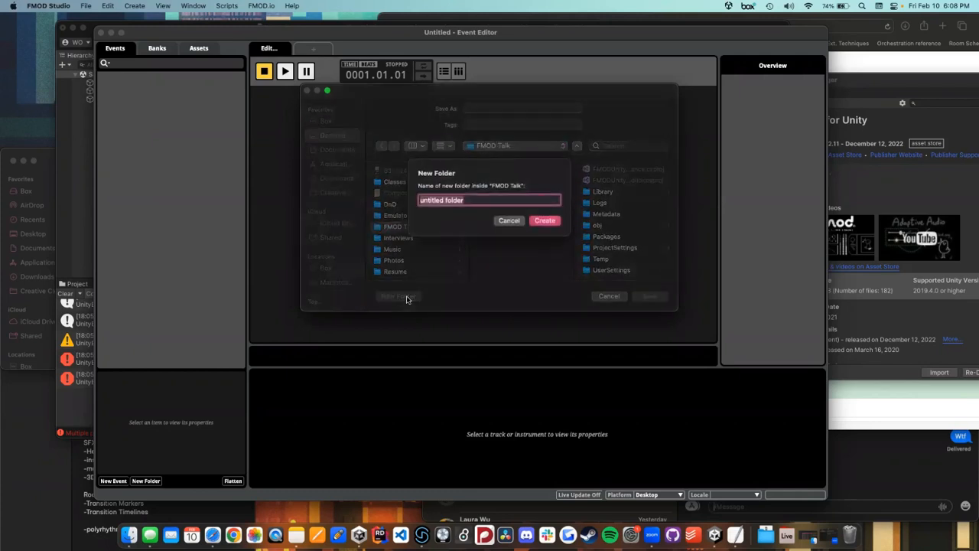
{"action": "type", "text": "FMOD"}
{"action": "key", "text": "Return"}
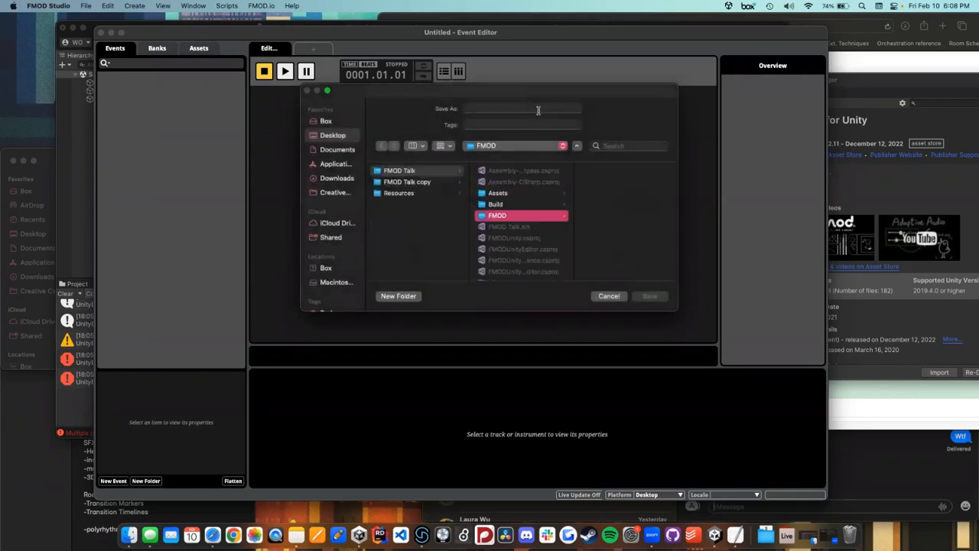
Step: Save the project as FMOD Talk in the FMOD folder, and move and widen the Event Editor window
{"action": "left_click", "coordinate": [538, 110]}
{"action": "type", "text": "FMOD Talk"}
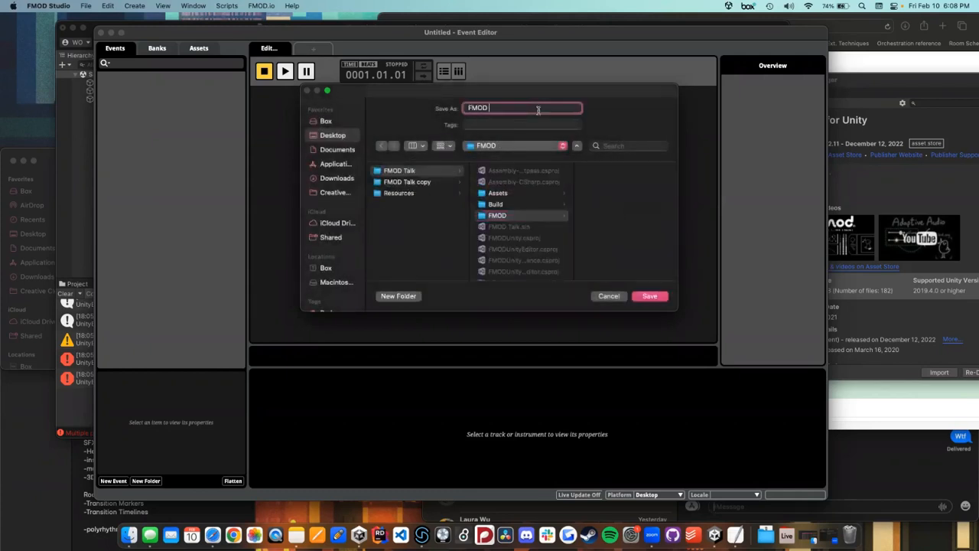
{"action": "left_click", "coordinate": [649, 296]}
{"action": "left_click_drag", "start_coordinate": [218, 33], "coordinate": [167, 27]}
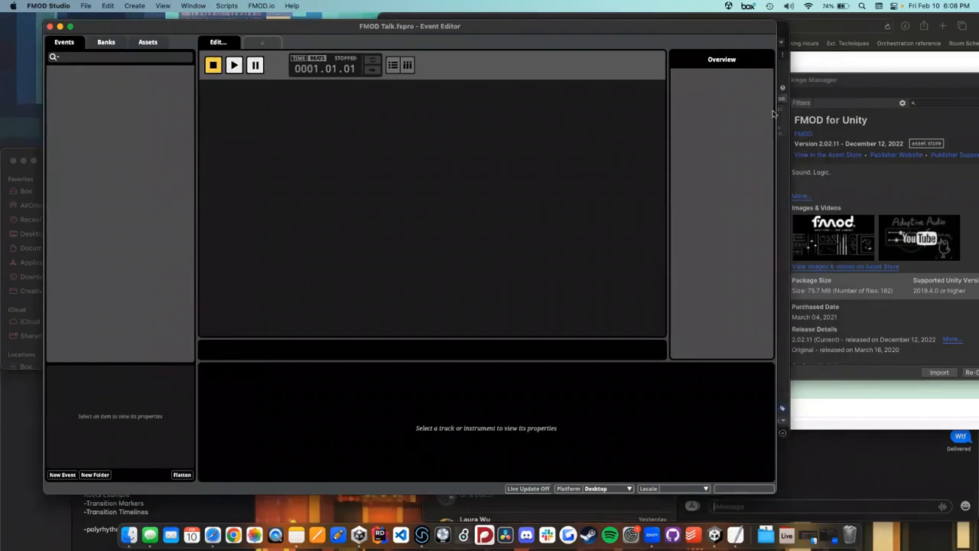
{"action": "left_click_drag", "start_coordinate": [776, 113], "coordinate": [920, 113]}
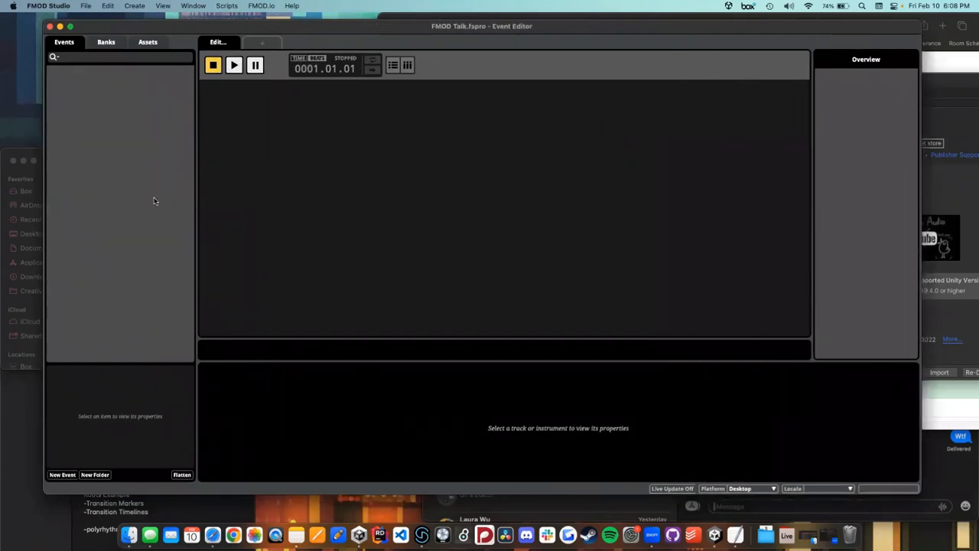
Step: Create a new event named Test Event in the project
{"action": "right_click", "coordinate": [112, 143]}
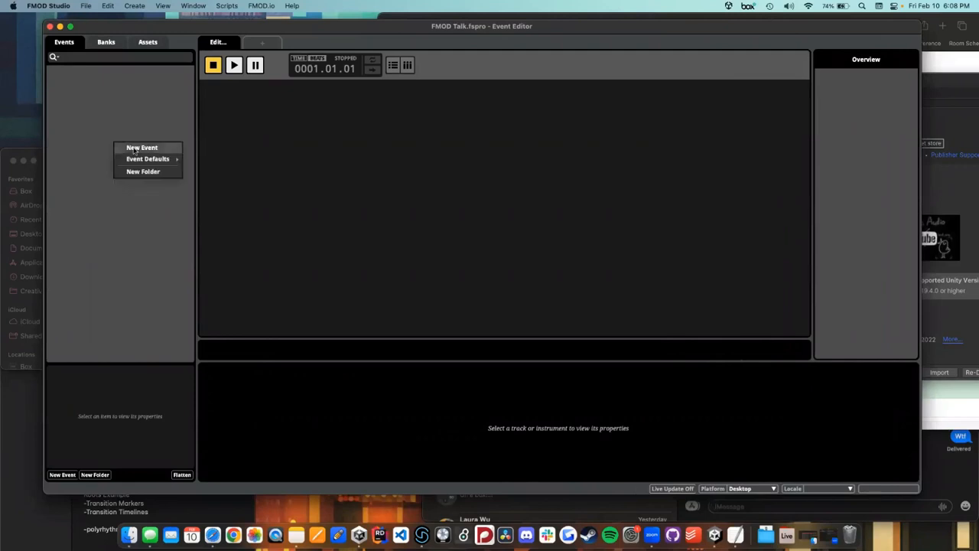
{"action": "left_click", "coordinate": [136, 145]}
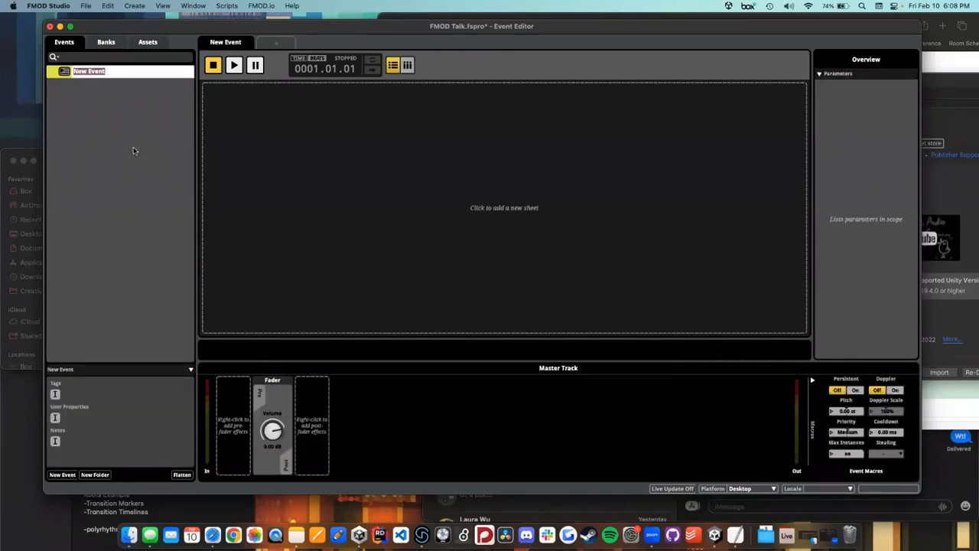
{"action": "type", "text": "Test Event"}
{"action": "key", "text": "Return"}
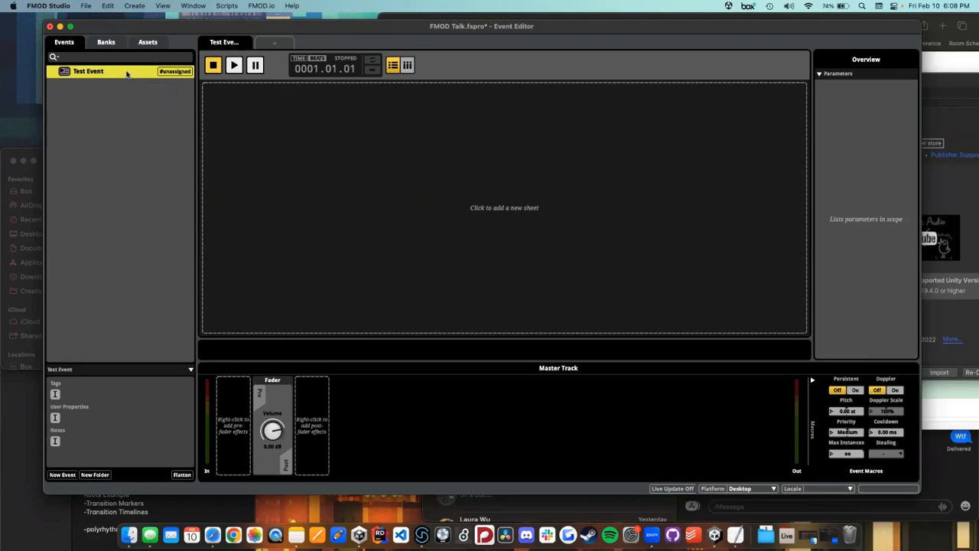
Step: Assign Test Event to the Master bank
{"action": "right_click", "coordinate": [127, 74]}
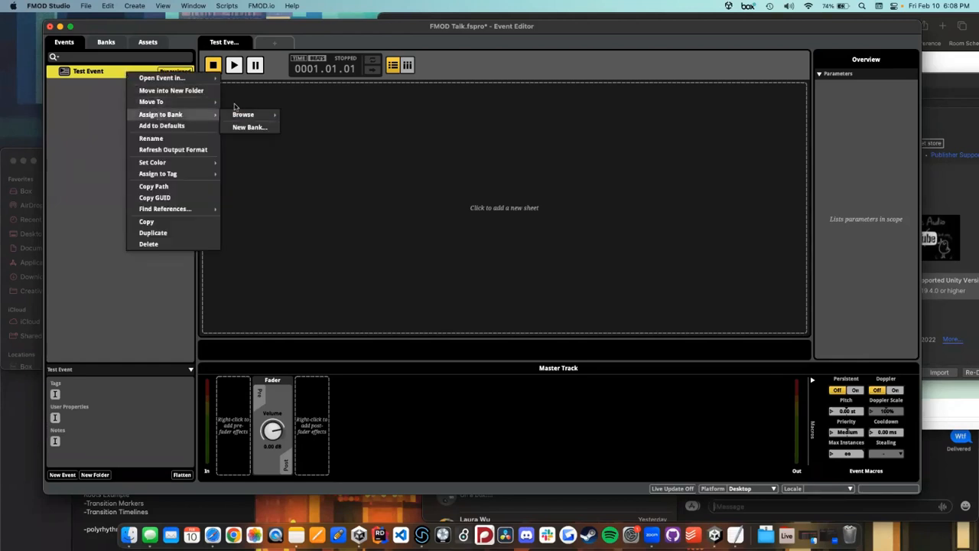
{"action": "mouse_move", "coordinate": [189, 115]}
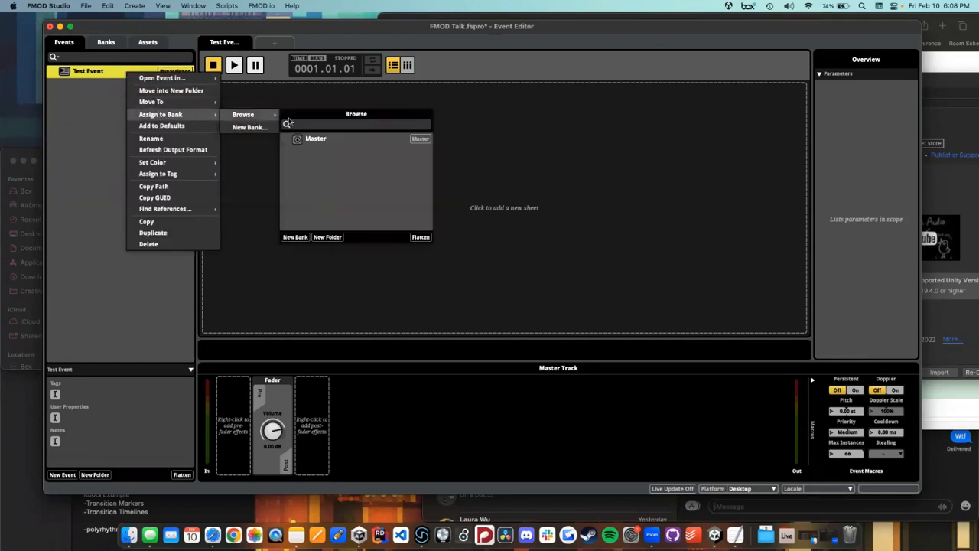
{"action": "mouse_move", "coordinate": [257, 115]}
{"action": "left_click", "coordinate": [316, 139]}
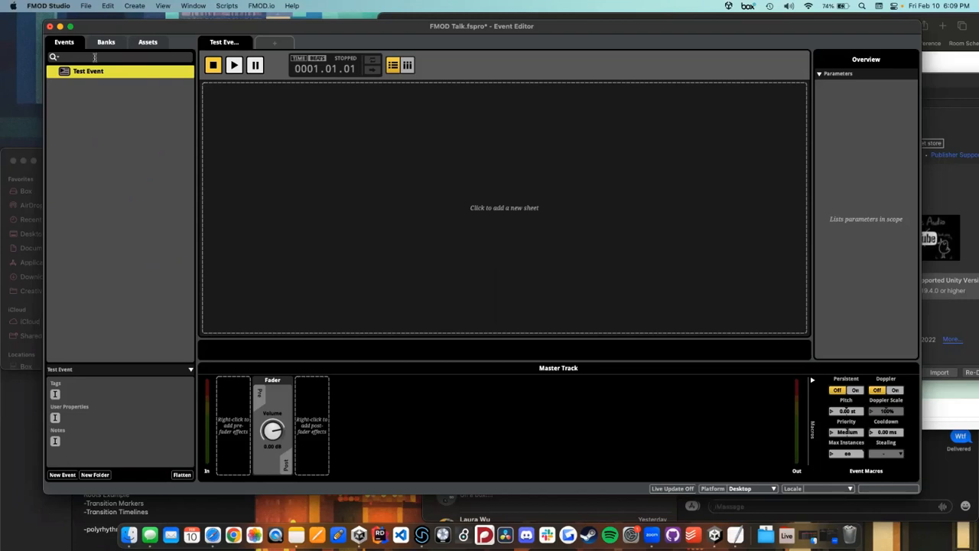
{"action": "left_click_drag", "start_coordinate": [87, 27], "coordinate": [72, 23]}
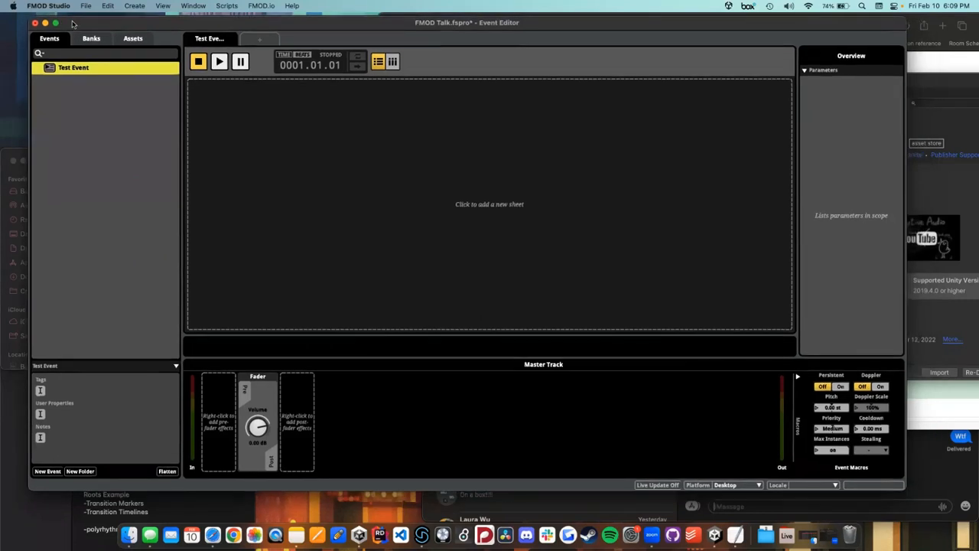
{"action": "right_click", "coordinate": [74, 69]}
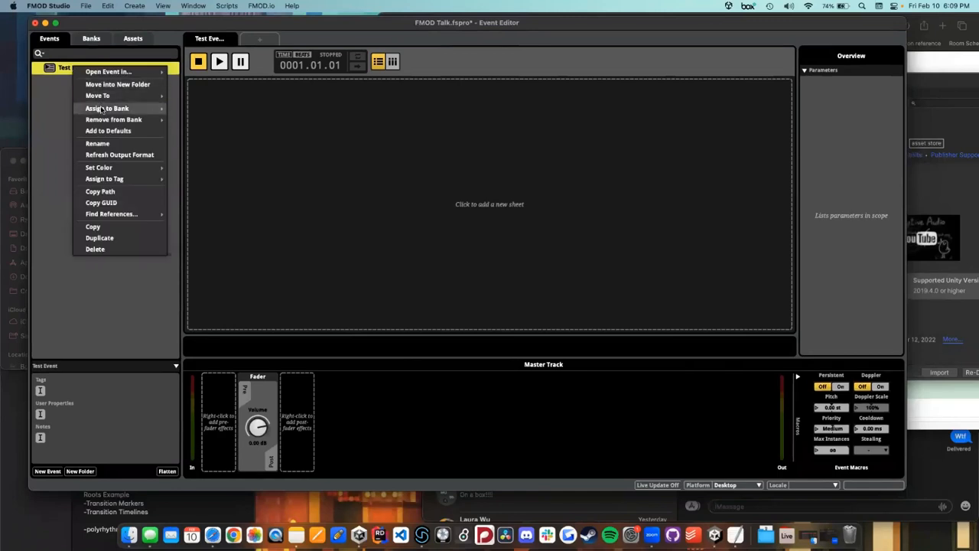
{"action": "mouse_move", "coordinate": [104, 110]}
{"action": "mouse_move", "coordinate": [192, 109]}
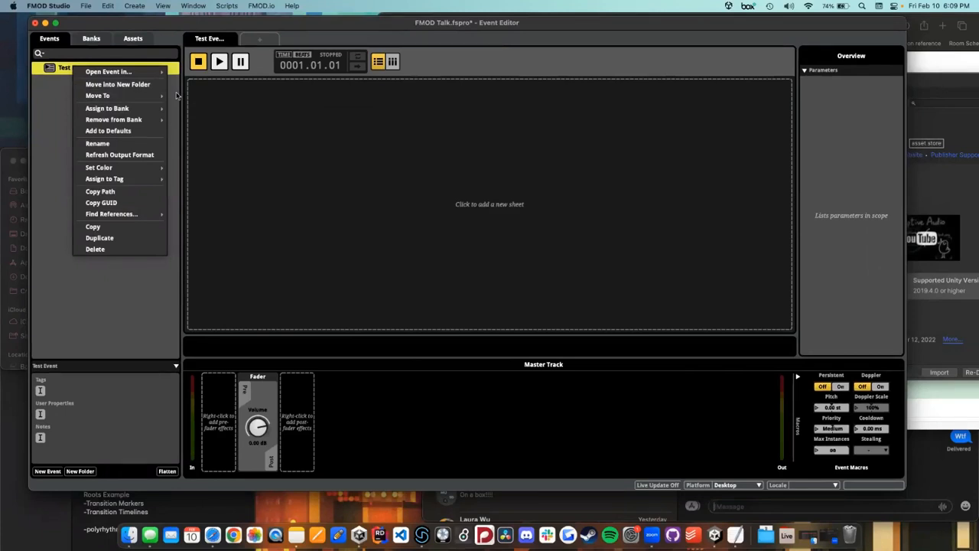
{"action": "left_click", "coordinate": [177, 95]}
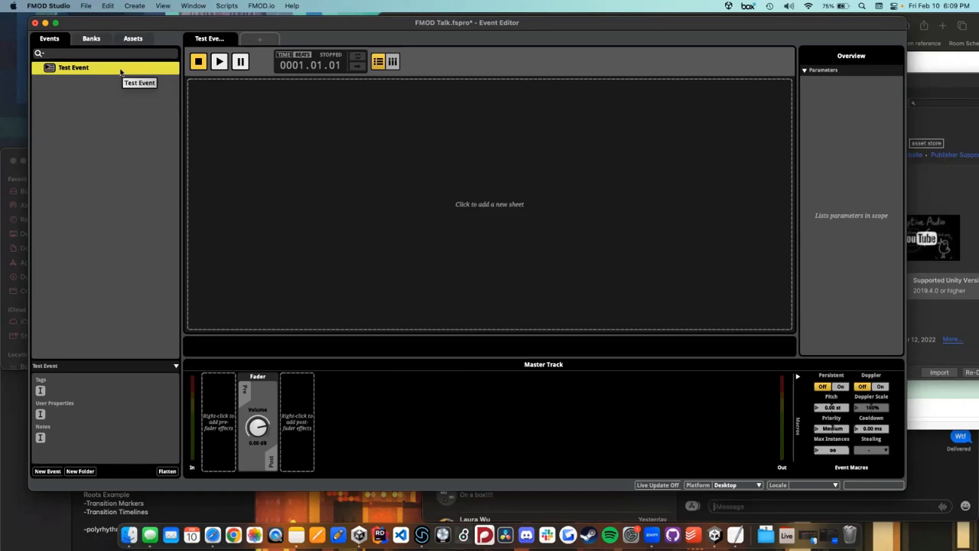
{"action": "left_click", "coordinate": [114, 135]}
{"action": "left_click", "coordinate": [193, 100]}
Step: Add a timeline sheet to Test Event and an audio track above its Master track
{"action": "left_click", "coordinate": [487, 220]}
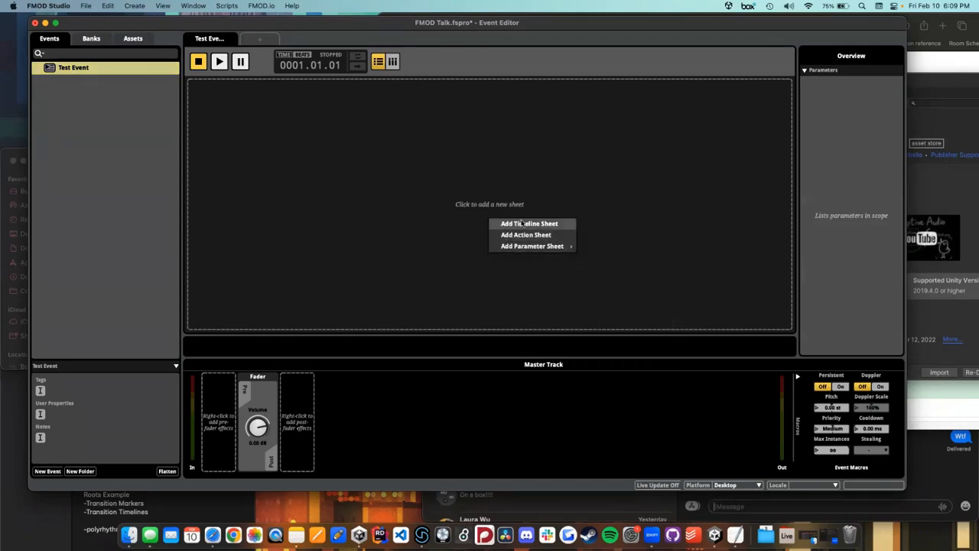
{"action": "left_click", "coordinate": [523, 224]}
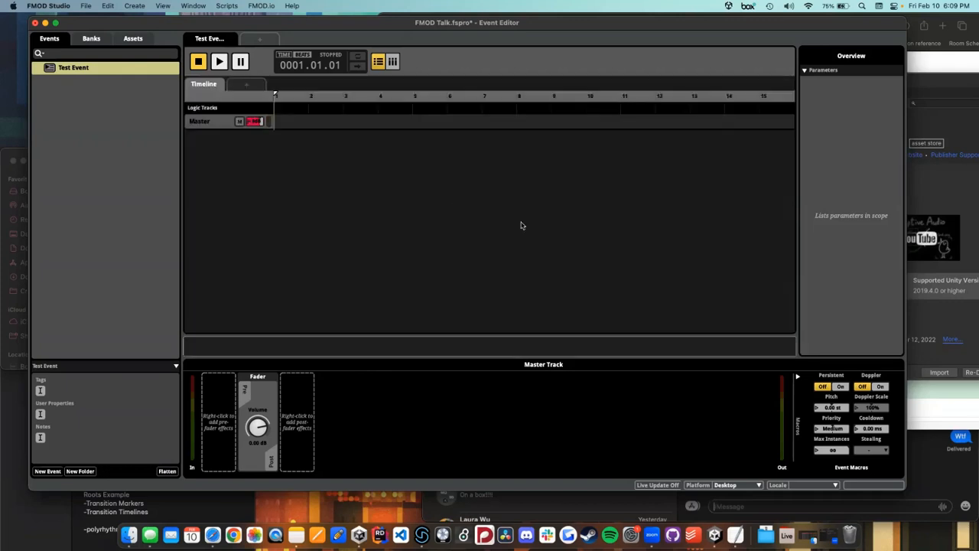
{"action": "right_click", "coordinate": [222, 127]}
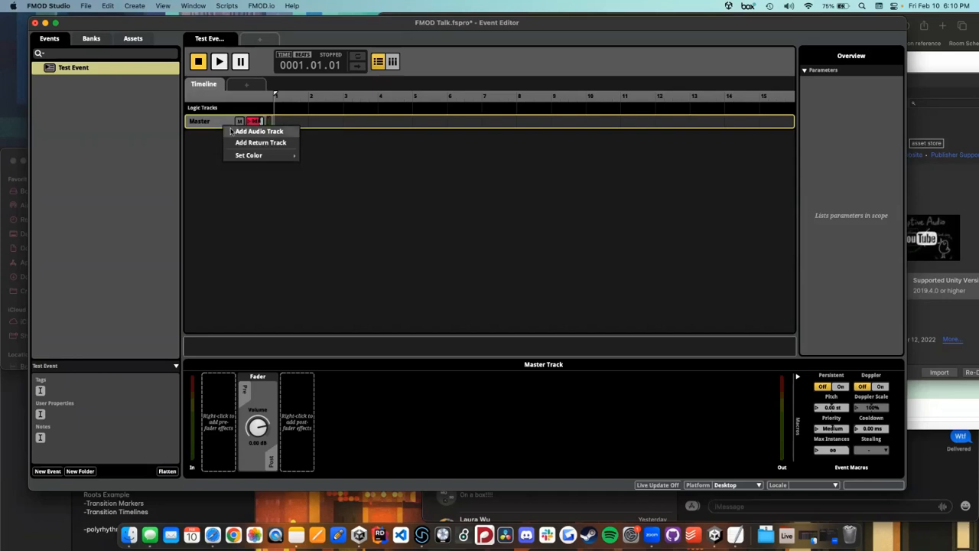
{"action": "right_click", "coordinate": [222, 121]}
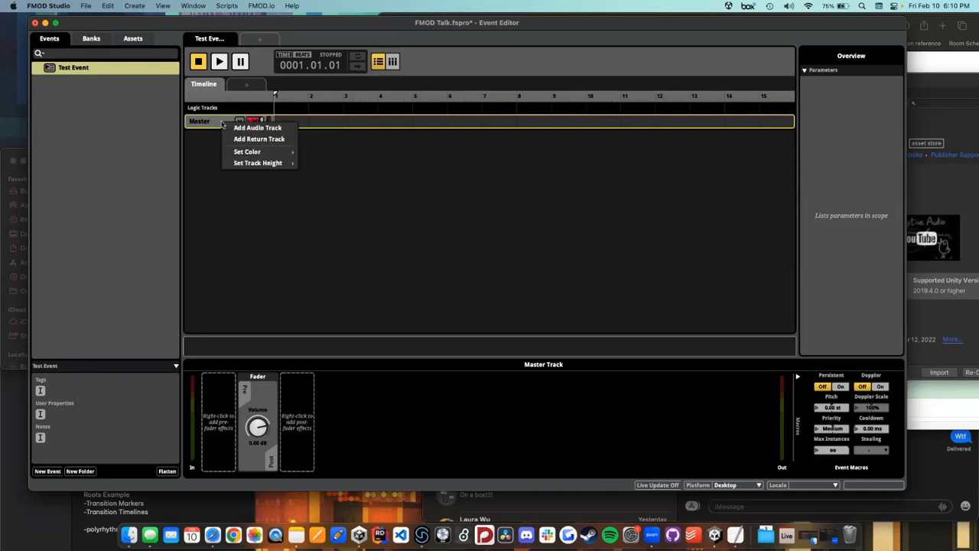
{"action": "left_click", "coordinate": [243, 128]}
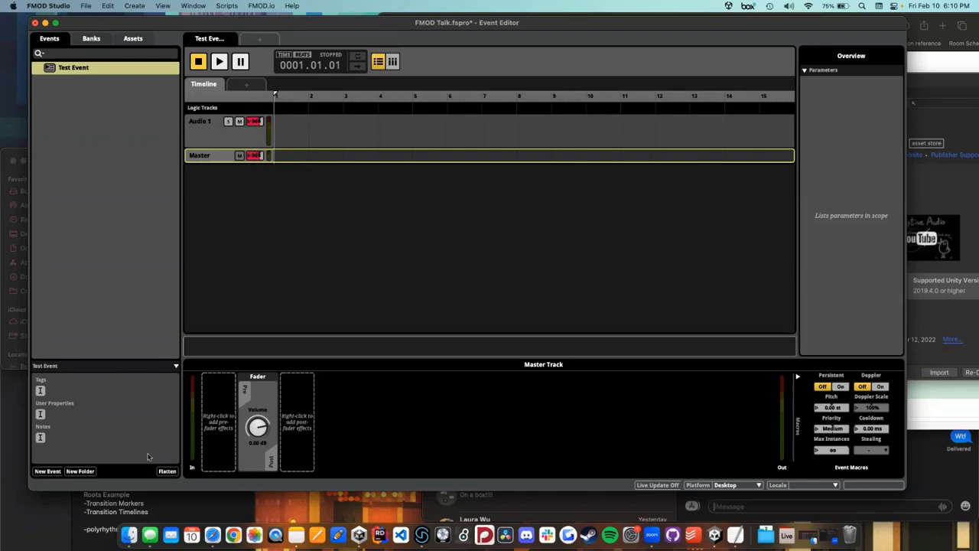
Step: Bring Level 1 Main.wav from the Resources folder in the FMOD Talk Finder window onto the Audio 1 track
{"action": "left_click", "coordinate": [132, 533]}
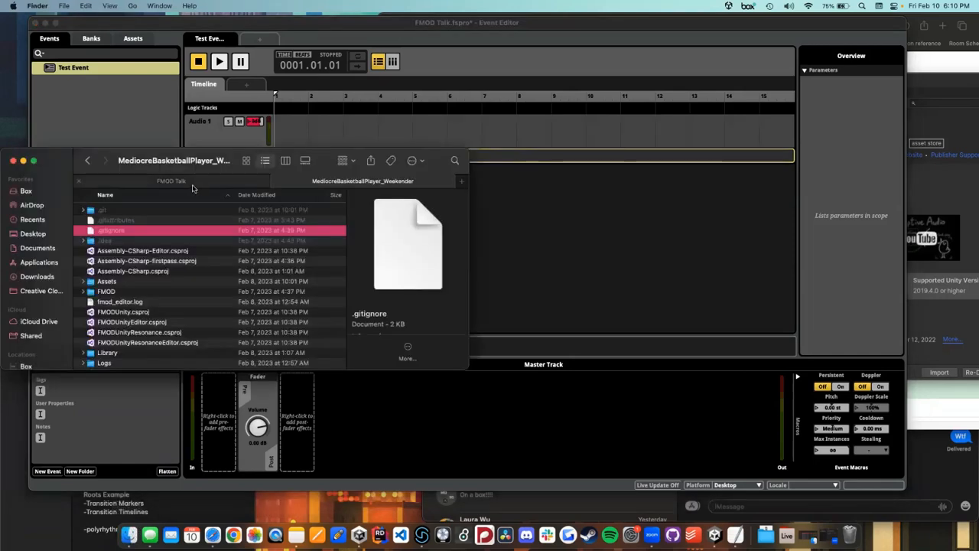
{"action": "left_click", "coordinate": [185, 181]}
{"action": "mouse_move", "coordinate": [182, 170]}
{"action": "left_mouse_down"}
{"action": "mouse_move", "coordinate": [639, 170]}
{"action": "mouse_move", "coordinate": [832, 105]}
{"action": "left_mouse_up"}
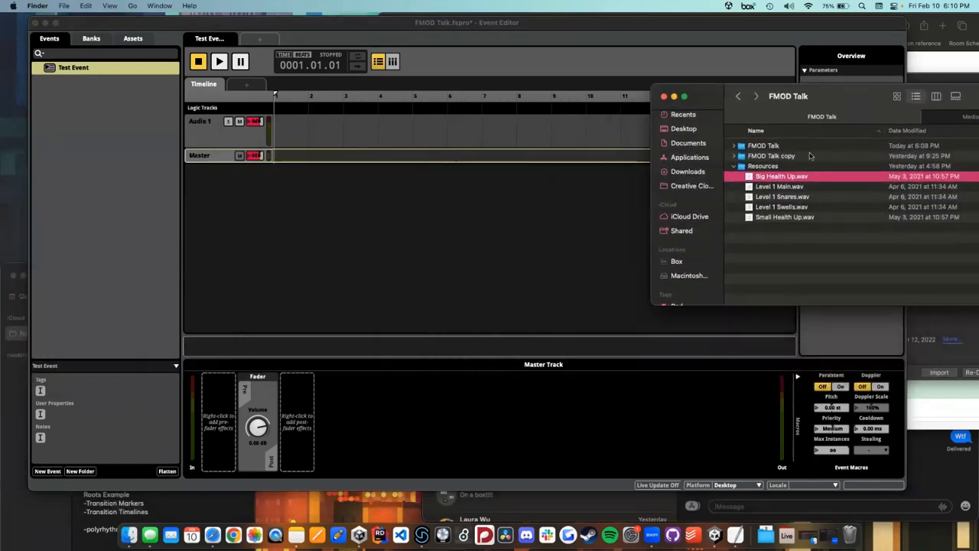
{"action": "left_click", "coordinate": [808, 188]}
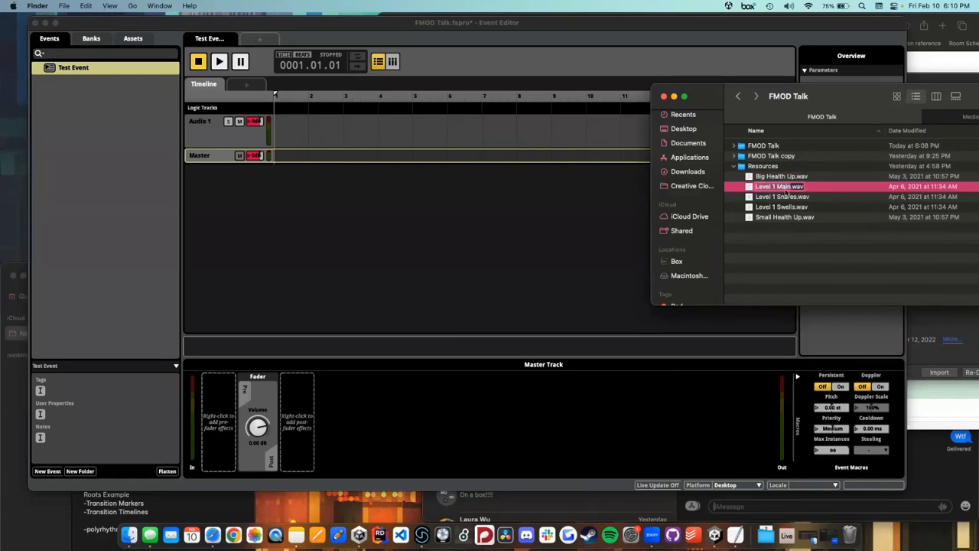
{"action": "left_click_drag", "start_coordinate": [806, 189], "coordinate": [314, 130]}
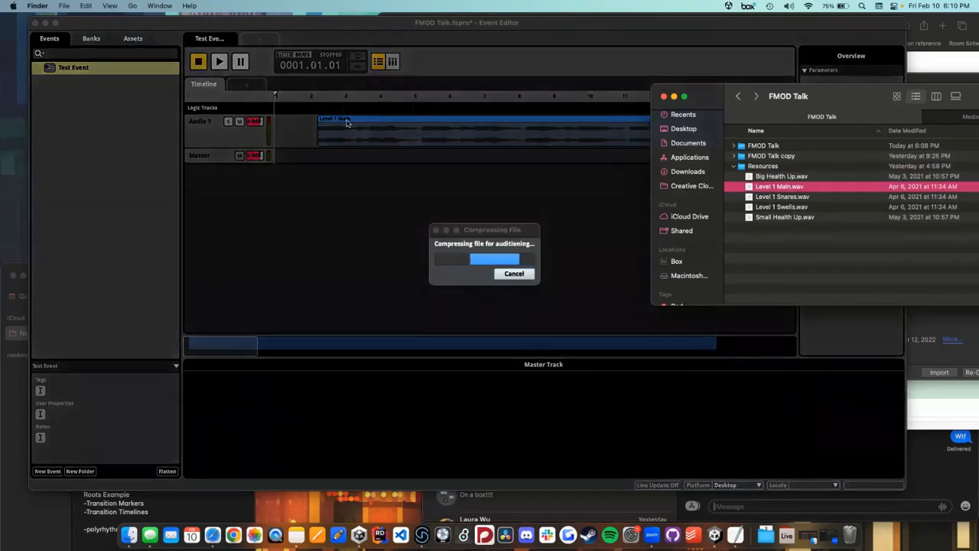
Step: Move the Level 1 Main instrument to the start of the timeline and audition the event briefly
{"action": "left_click", "coordinate": [370, 118]}
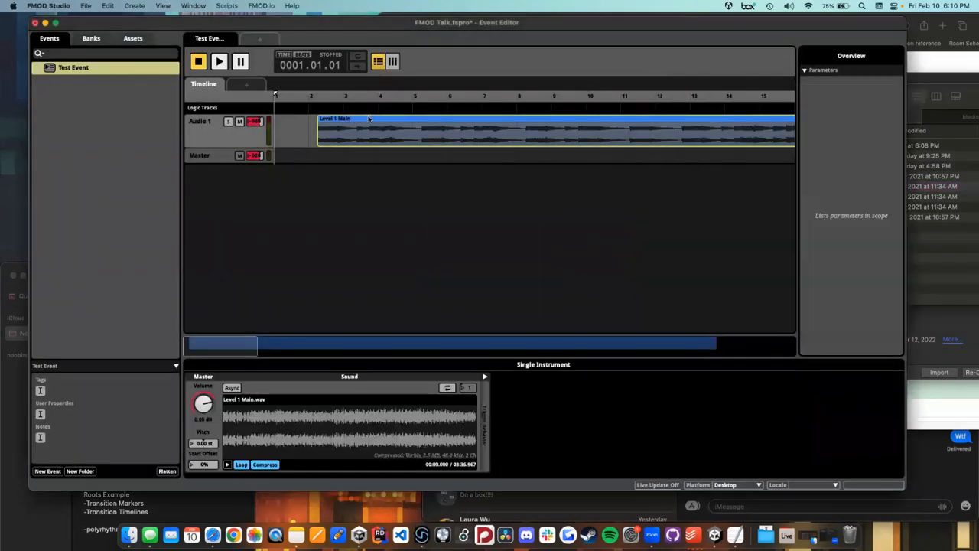
{"action": "left_click_drag", "start_coordinate": [370, 118], "coordinate": [261, 110]}
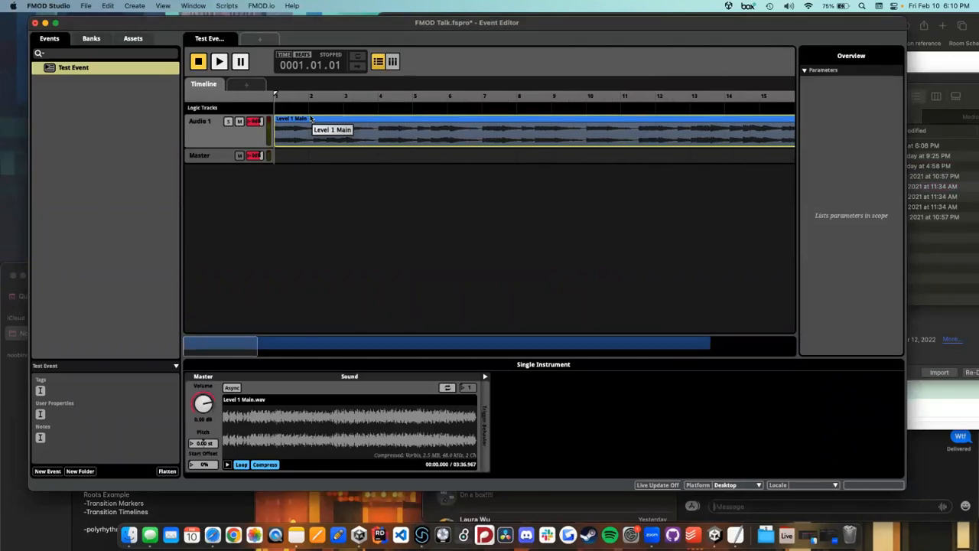
{"action": "key", "text": "space"}
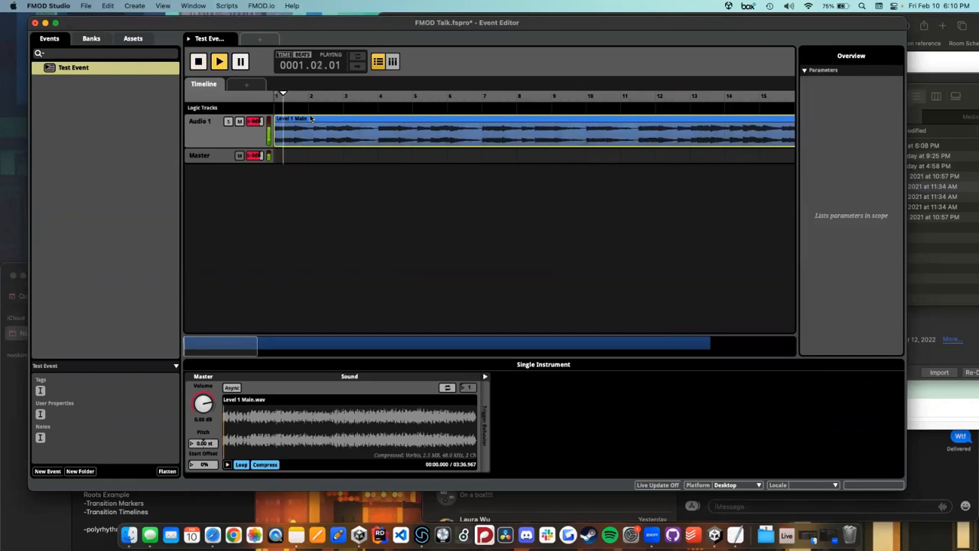
{"action": "key", "text": "space"}
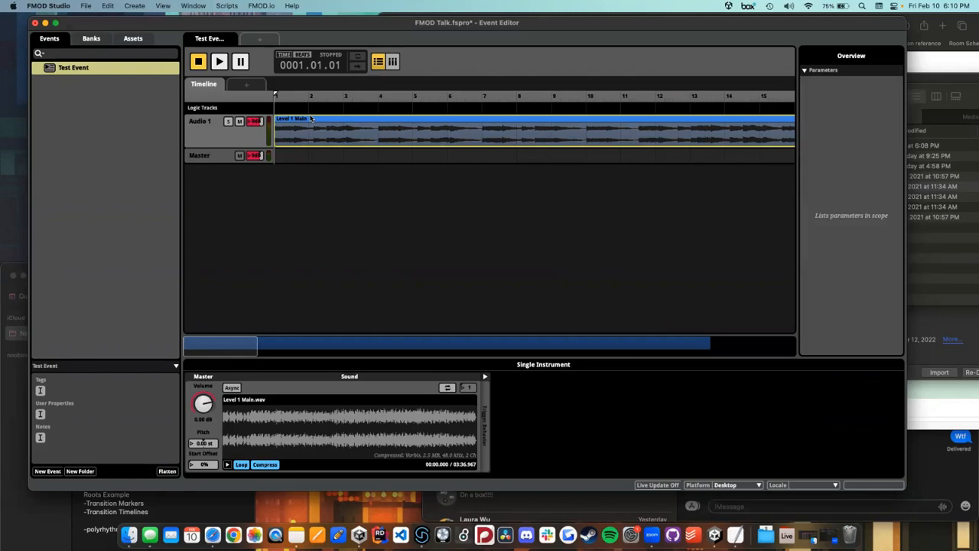
Step: Set the system sound output to Crestron and audition Test Event again
{"action": "left_click", "coordinate": [788, 5]}
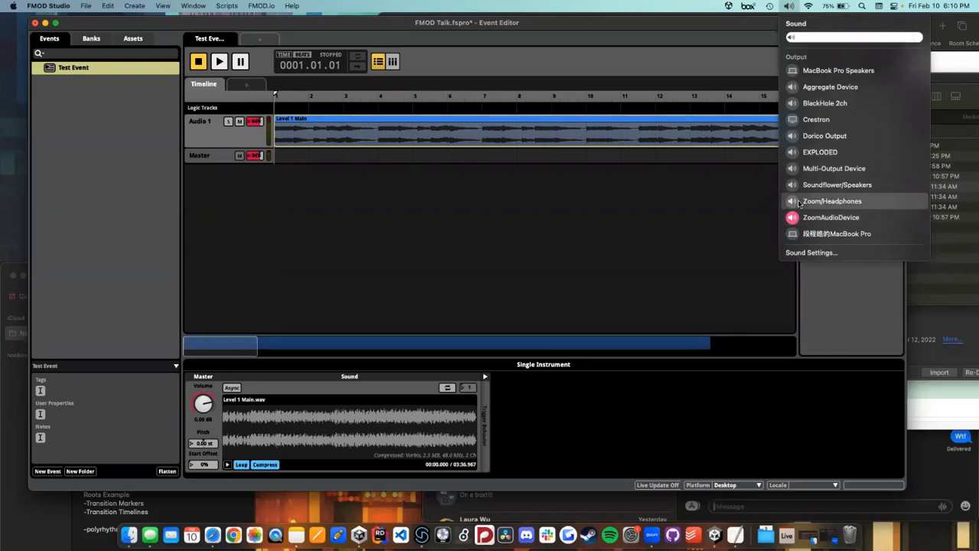
{"action": "left_click", "coordinate": [804, 123]}
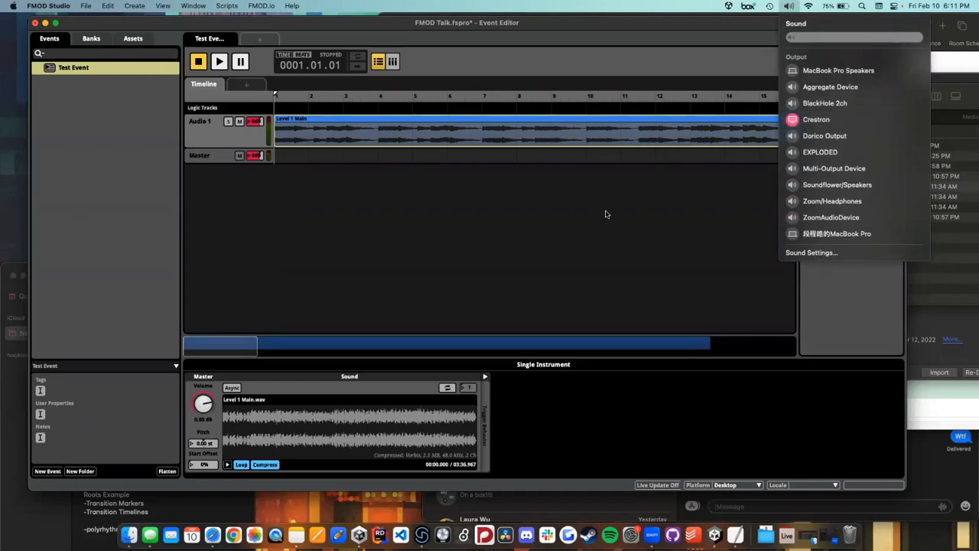
{"action": "left_click", "coordinate": [437, 168]}
{"action": "key", "text": "space"}
{"action": "key", "text": "space"}
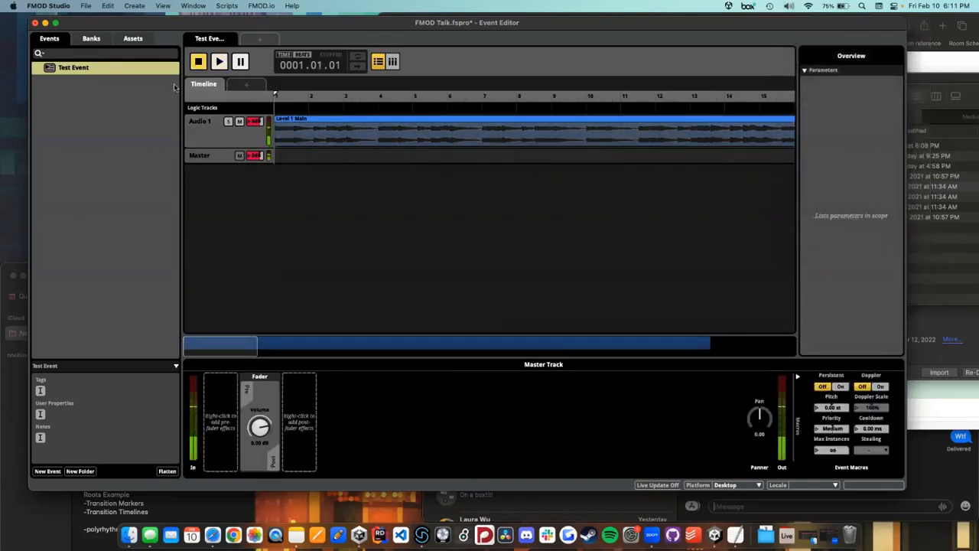
Step: Switch to Finder and preview Level 1 Main.wav to check the sound output
{"action": "left_click_drag", "start_coordinate": [110, 26], "coordinate": [39, 38]}
{"action": "left_click", "coordinate": [945, 232]}
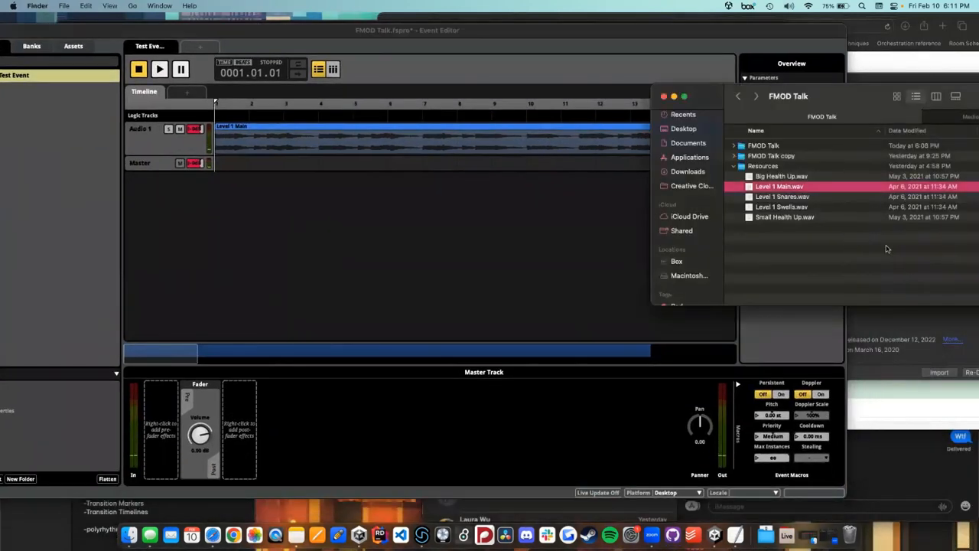
{"action": "key", "text": "space"}
{"action": "key", "text": "space"}
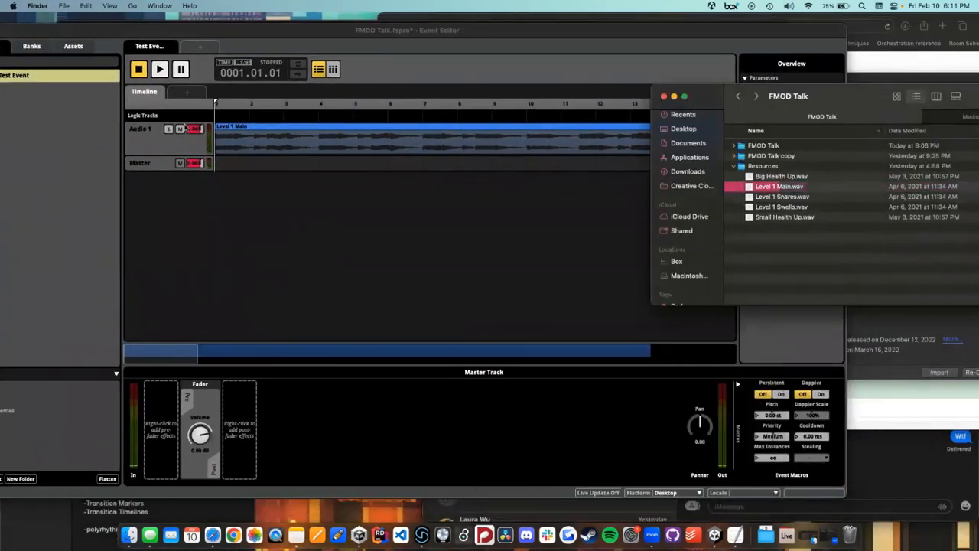
Step: Save the project, restart FMOD Studio, and reopen Test Event in FMOD Talk.fspro
{"action": "left_click_drag", "start_coordinate": [89, 32], "coordinate": [237, 77]}
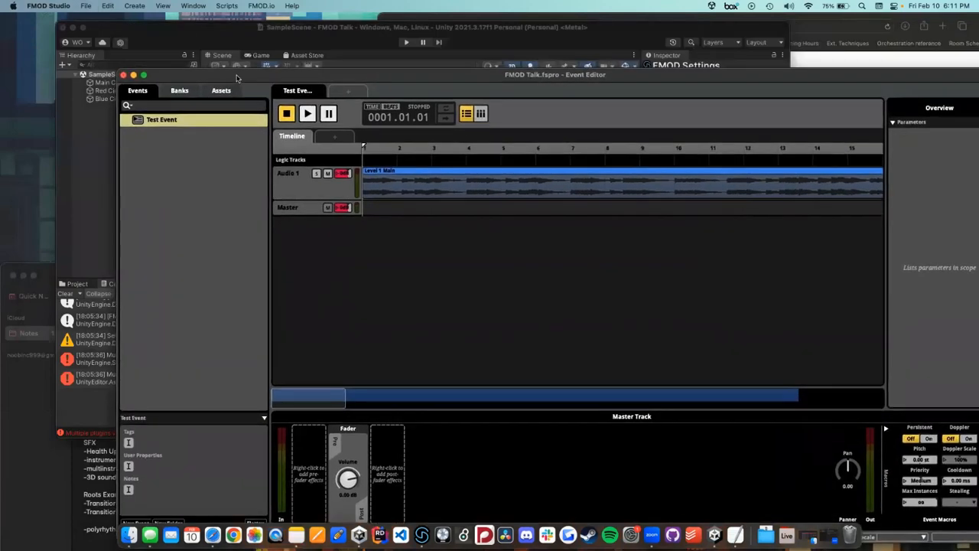
{"action": "key", "text": "super+q"}
{"action": "left_click", "coordinate": [423, 534]}
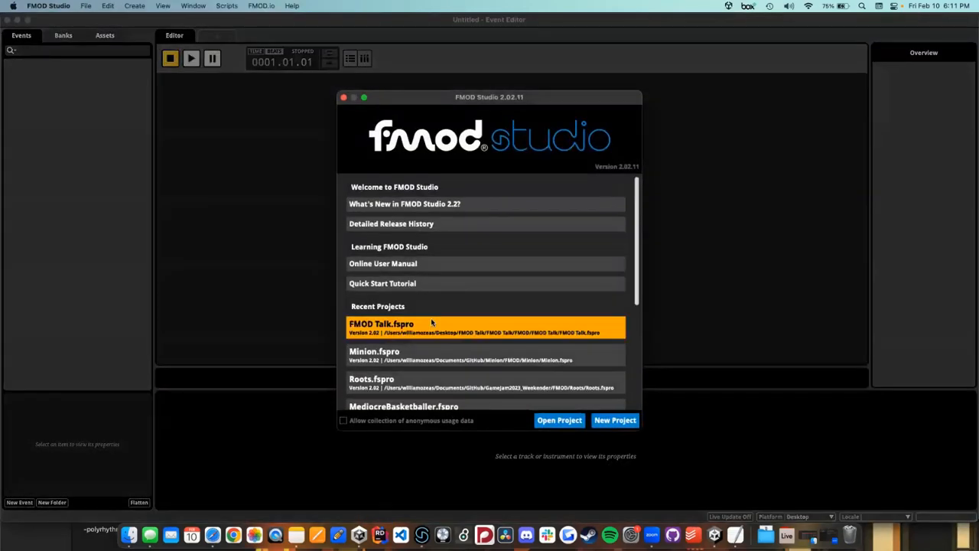
{"action": "left_click", "coordinate": [432, 323]}
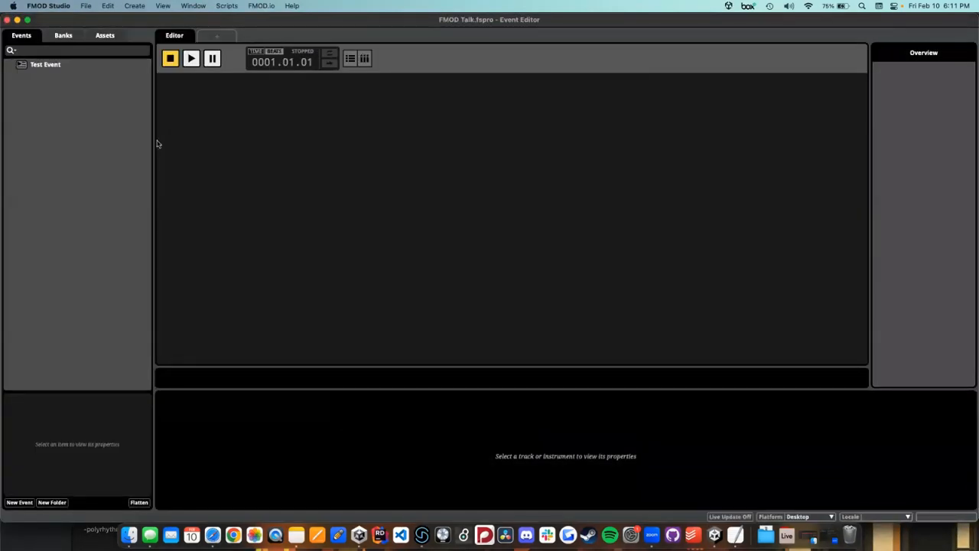
{"action": "left_click", "coordinate": [43, 66]}
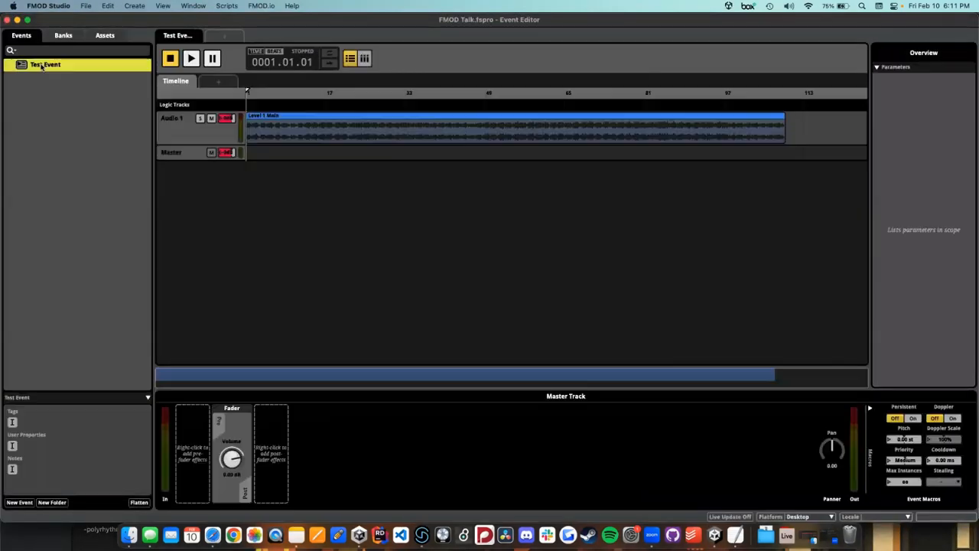
Step: Return the playhead to the timeline start, audition Test Event, and check the system sound output and volume
{"action": "left_click", "coordinate": [281, 92]}
{"action": "left_click_drag", "start_coordinate": [280, 91], "coordinate": [247, 92]}
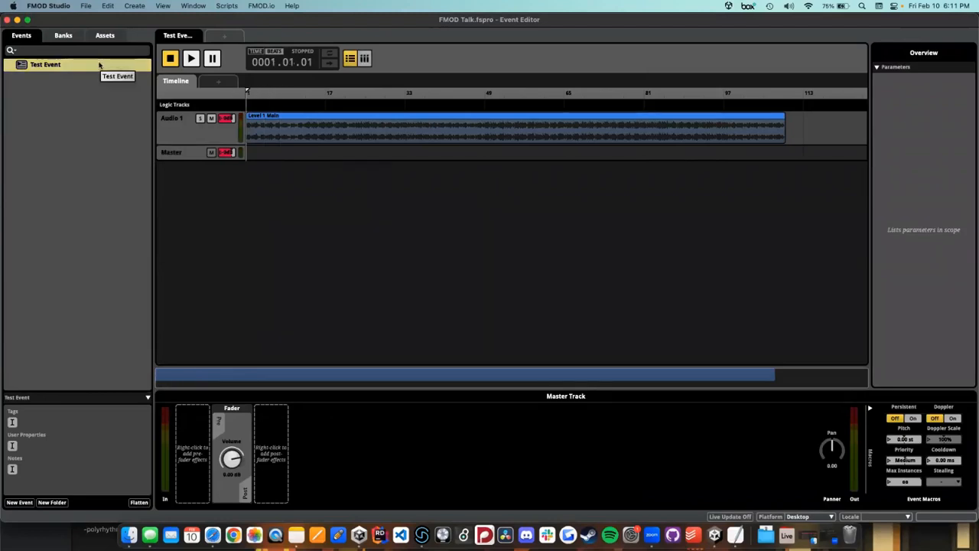
{"action": "key", "text": "space"}
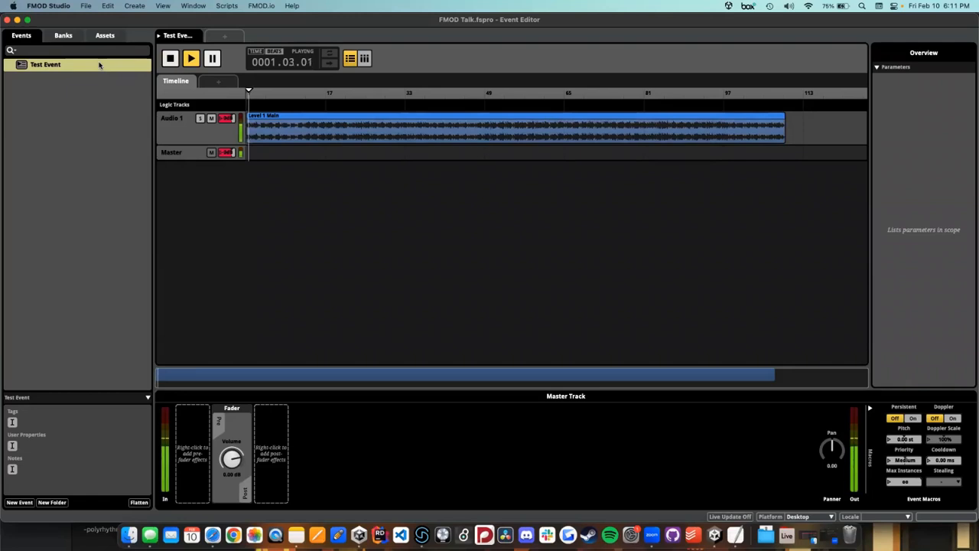
{"action": "key", "text": "space"}
{"action": "left_click", "coordinate": [788, 6]}
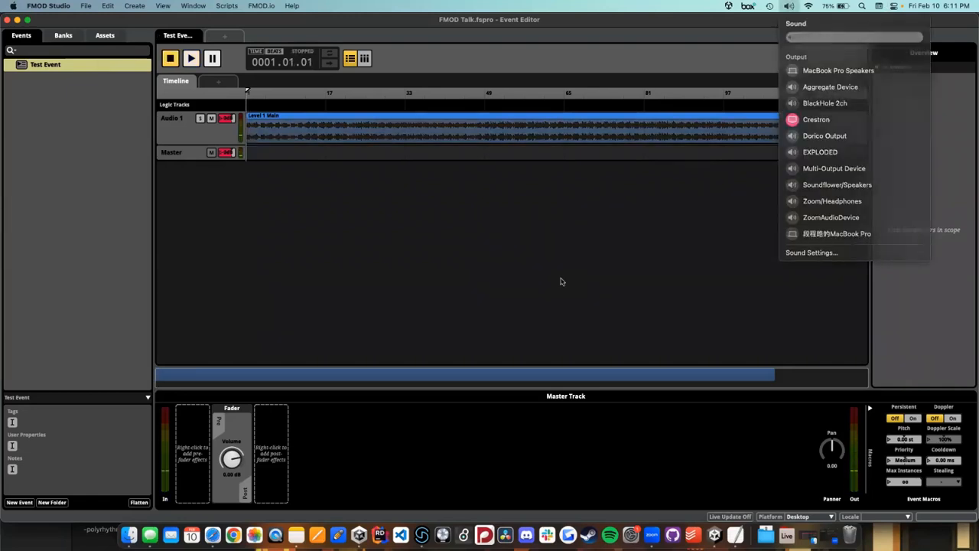
Step: Audition Test Event from the start of the timeline and stop playback
{"action": "left_click", "coordinate": [609, 345]}
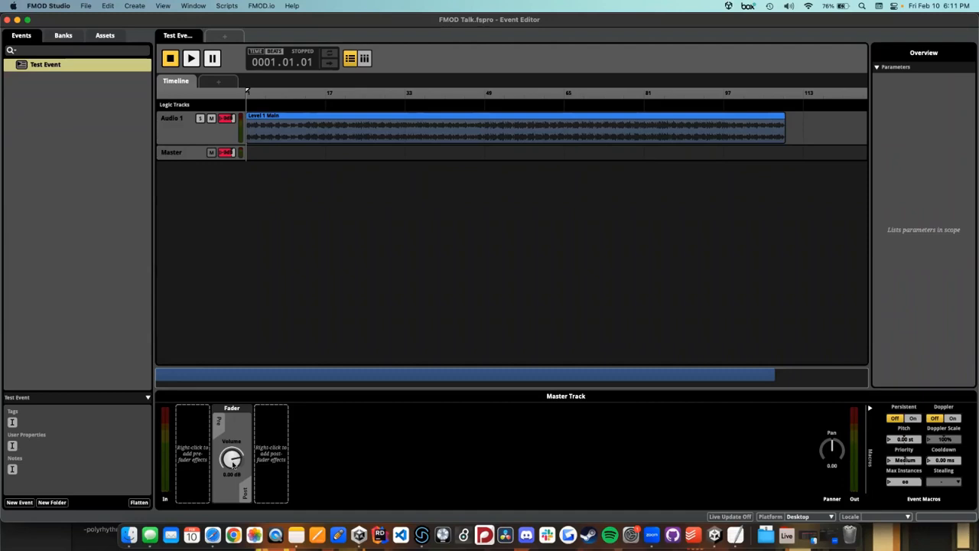
{"action": "key", "text": "space"}
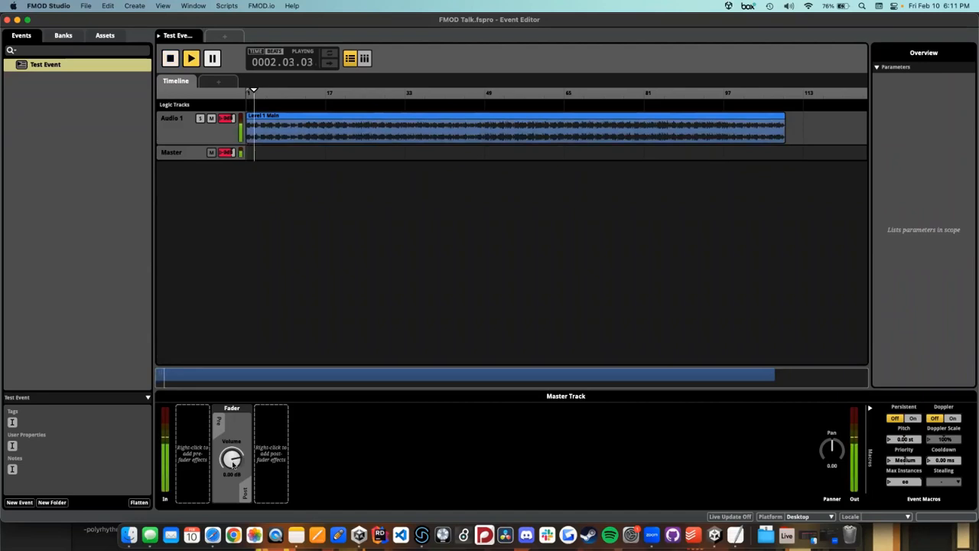
{"action": "key", "text": "space"}
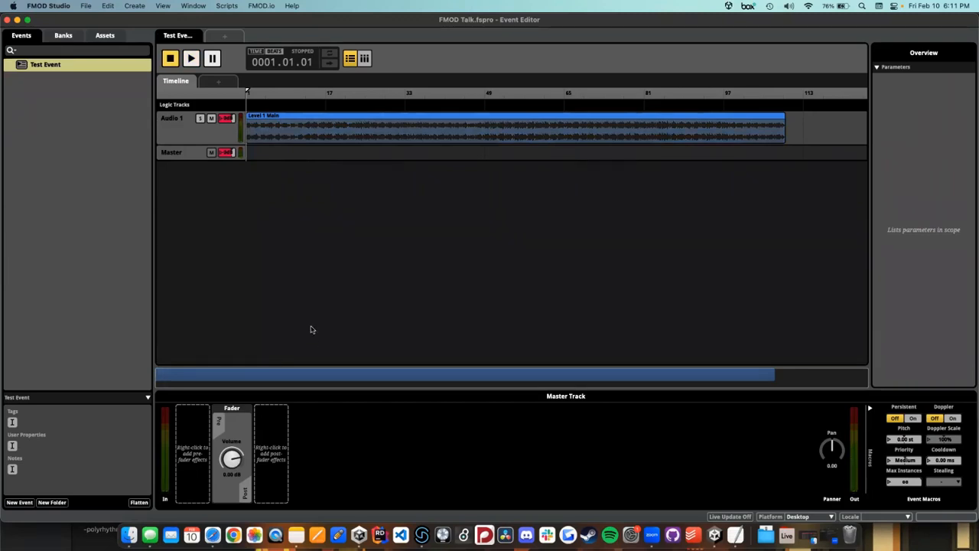
Step: Add an FMOD Multiband EQ after the master track's fader and shape its low-pass band to about 4.37 kHz with Q about 0.68
{"action": "right_click", "coordinate": [272, 457]}
{"action": "mouse_move", "coordinate": [280, 464]}
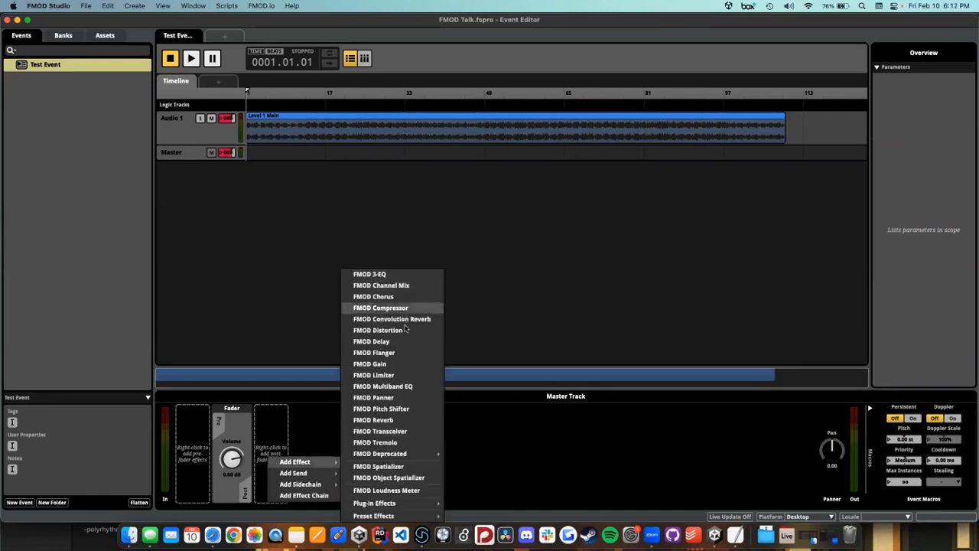
{"action": "left_click", "coordinate": [408, 387]}
{"action": "key", "text": "space"}
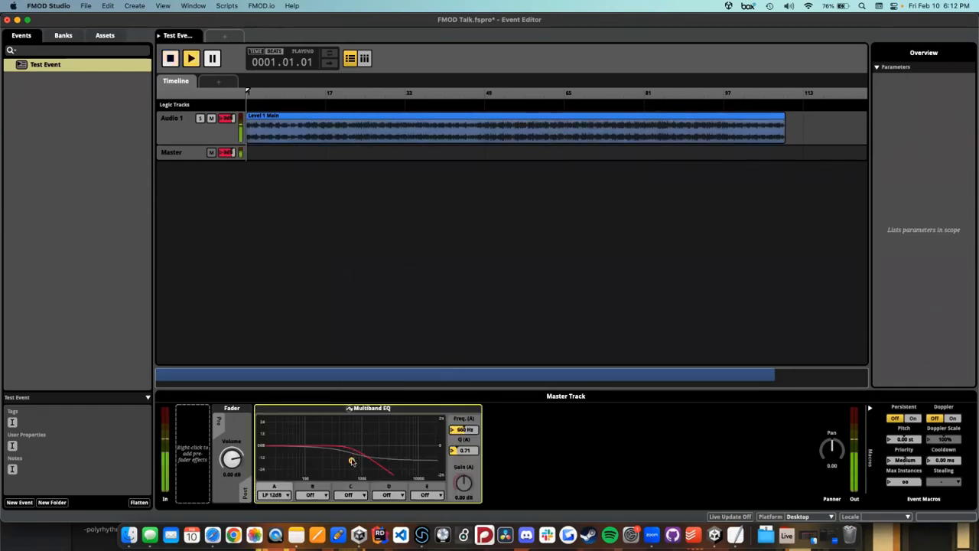
{"action": "left_click_drag", "start_coordinate": [351, 461], "coordinate": [393, 440]}
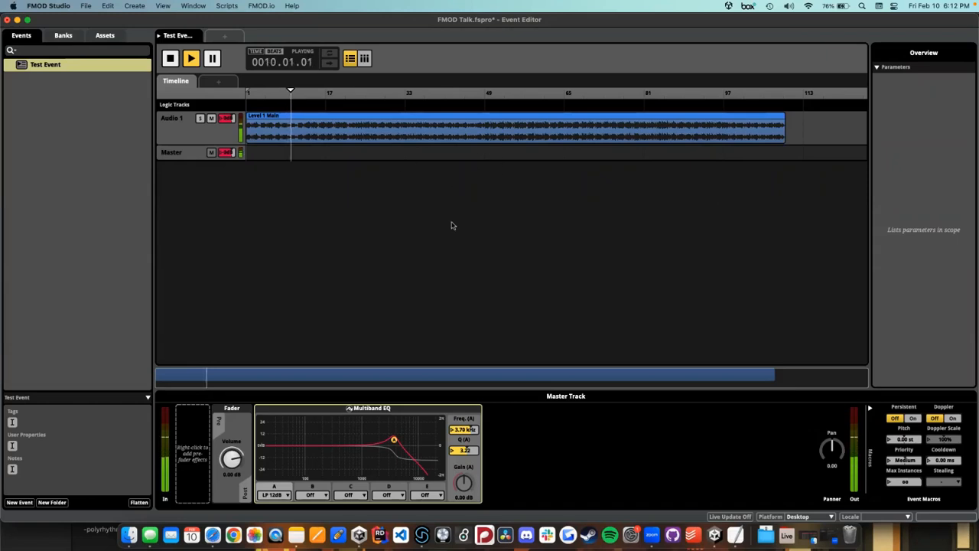
{"action": "key", "text": "space"}
{"action": "left_click_drag", "start_coordinate": [393, 441], "coordinate": [398, 461]}
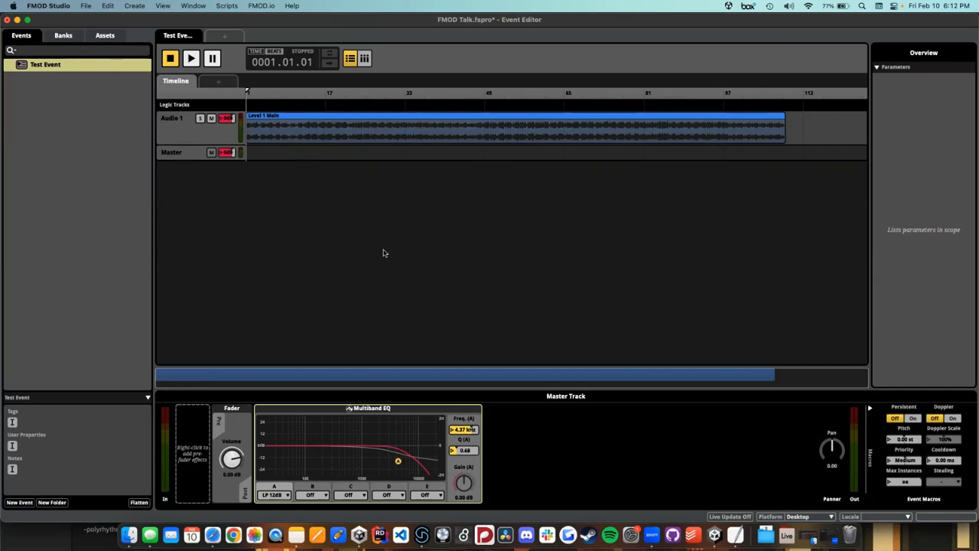
Step: Audition the filtered event from the timeline start and from about bar 21
{"action": "left_click_drag", "start_coordinate": [274, 98], "coordinate": [233, 99]}
{"action": "key", "text": "space"}
{"action": "left_click", "coordinate": [348, 98]}
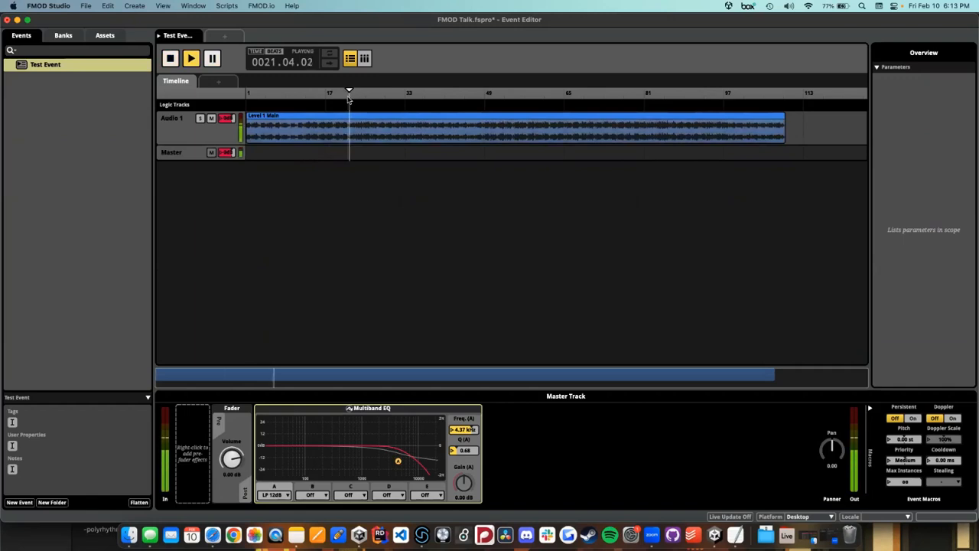
{"action": "key", "text": "space"}
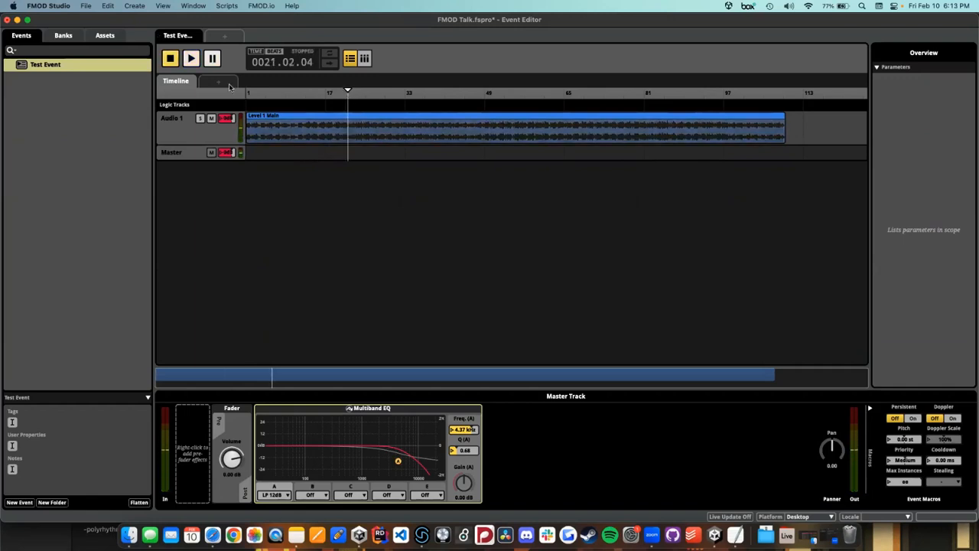
Step: Add a parameter sheet with a new continuous user parameter named Distance, ranging from 0 to 1
{"action": "left_click", "coordinate": [229, 84]}
{"action": "mouse_move", "coordinate": [242, 105]}
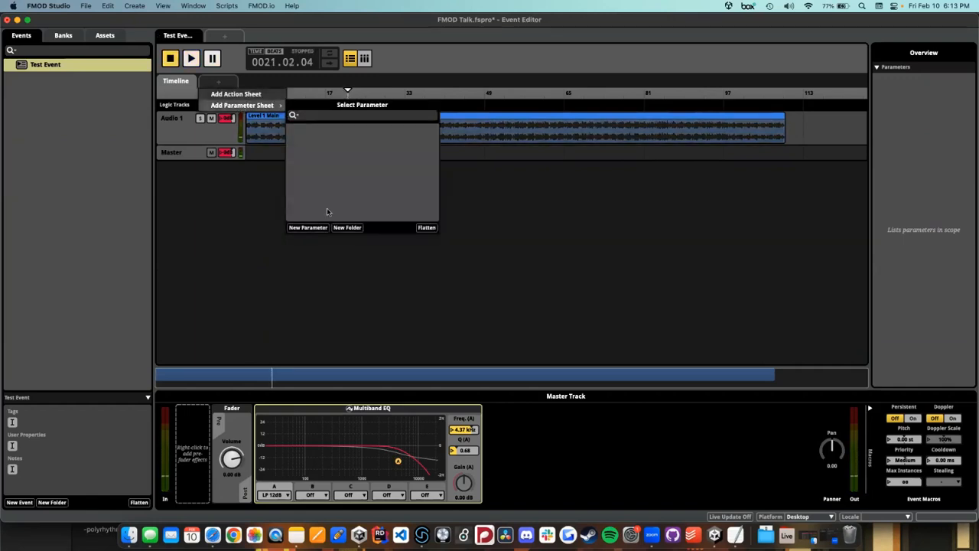
{"action": "left_click", "coordinate": [223, 85]}
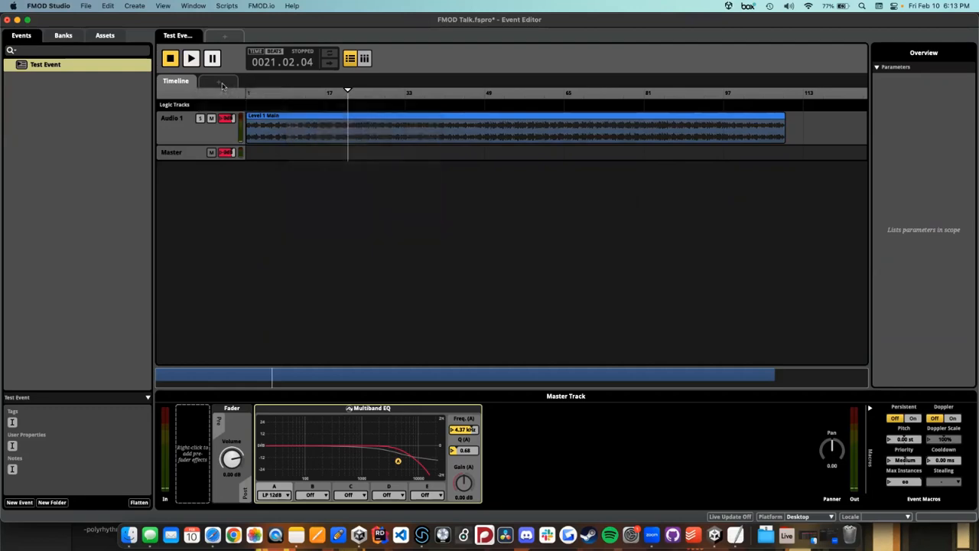
{"action": "left_click", "coordinate": [222, 86]}
{"action": "mouse_move", "coordinate": [239, 105]}
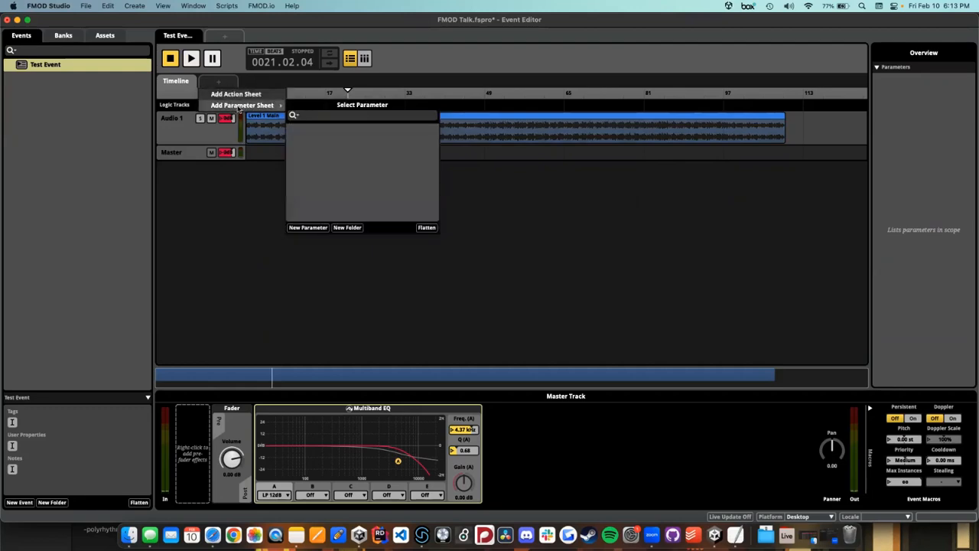
{"action": "left_click", "coordinate": [306, 227]}
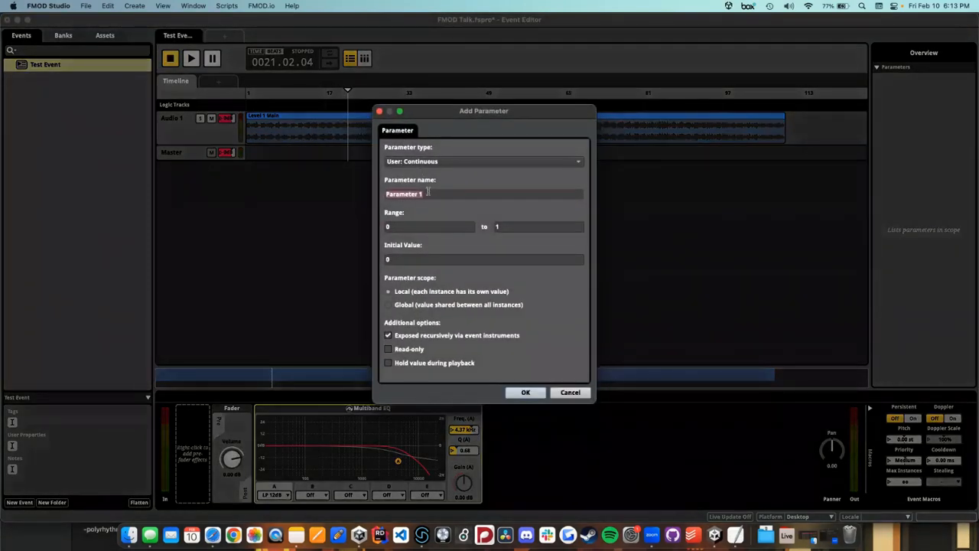
{"action": "type", "text": "T"}
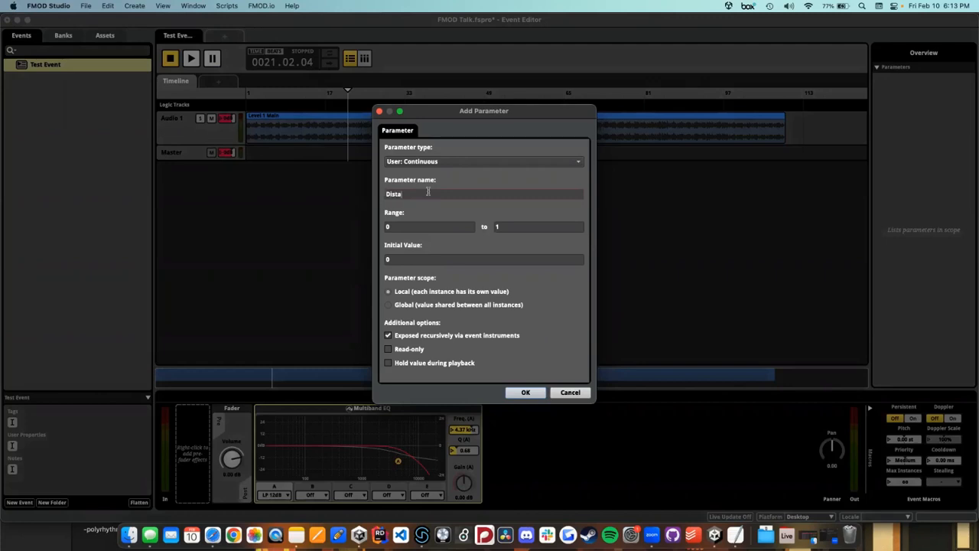
{"action": "type", "text": "Distance"}
{"action": "left_click", "coordinate": [526, 394]}
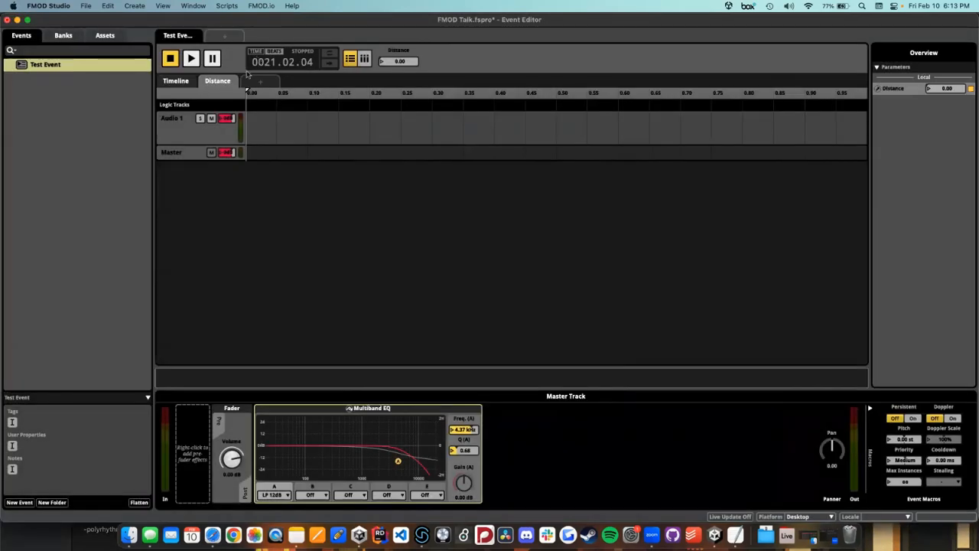
Step: Play the event while moving Distance to about 0.15 and 0.18, and return the parameter to 0.00
{"action": "left_click_drag", "start_coordinate": [250, 94], "coordinate": [341, 179]}
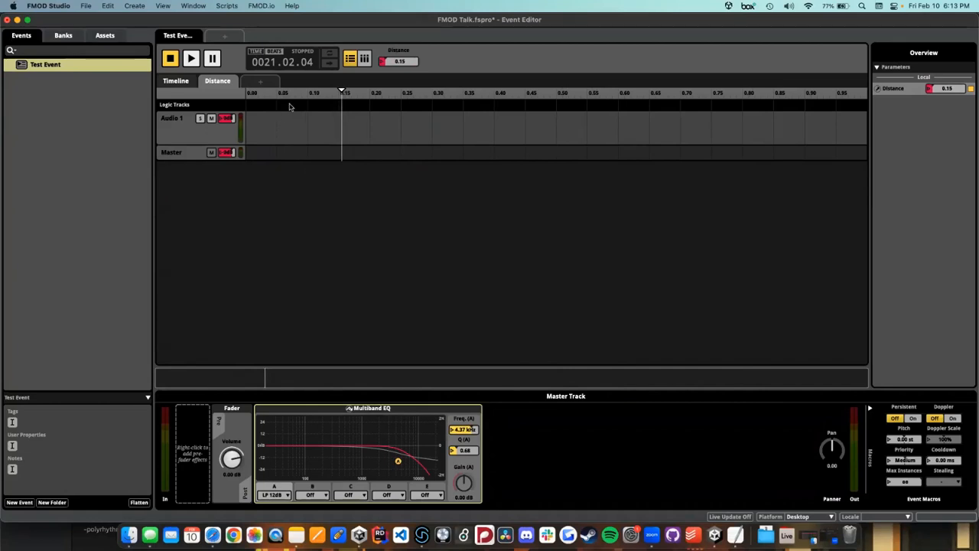
{"action": "key", "text": "space"}
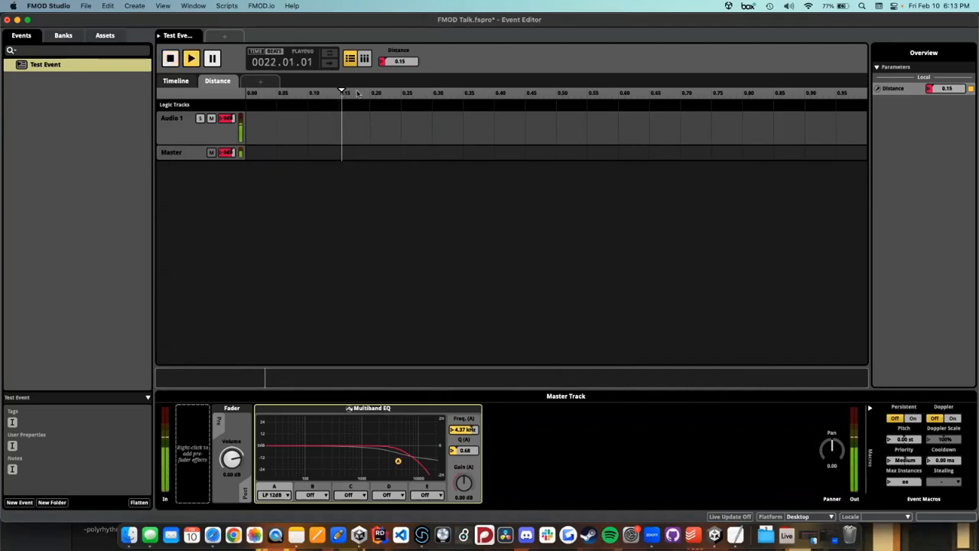
{"action": "left_click_drag", "start_coordinate": [382, 105], "coordinate": [356, 104]}
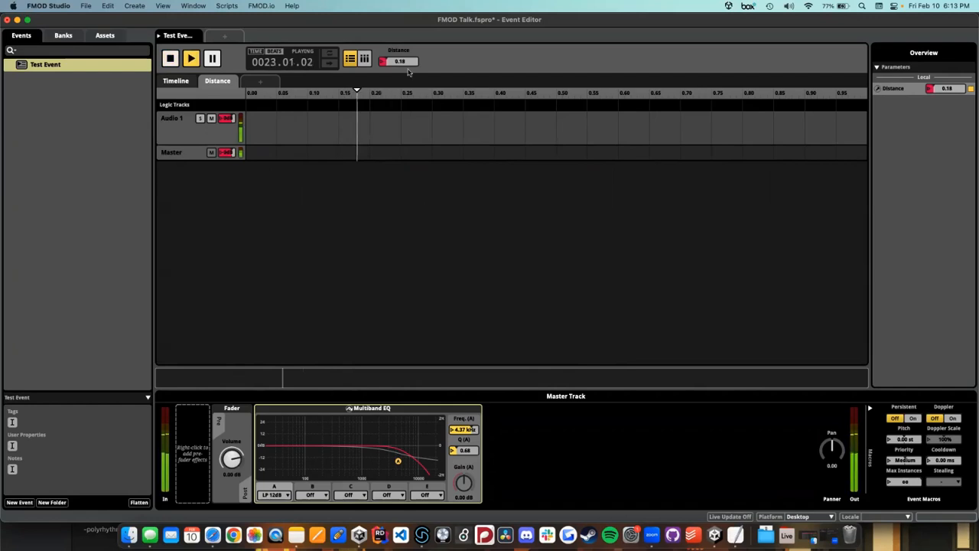
{"action": "key", "text": "space"}
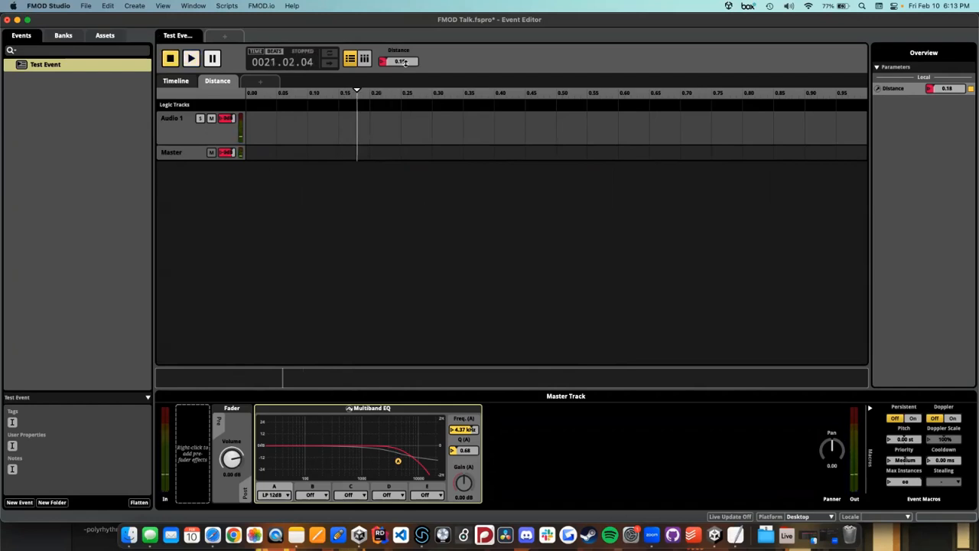
{"action": "left_click_drag", "start_coordinate": [405, 63], "coordinate": [414, 64]}
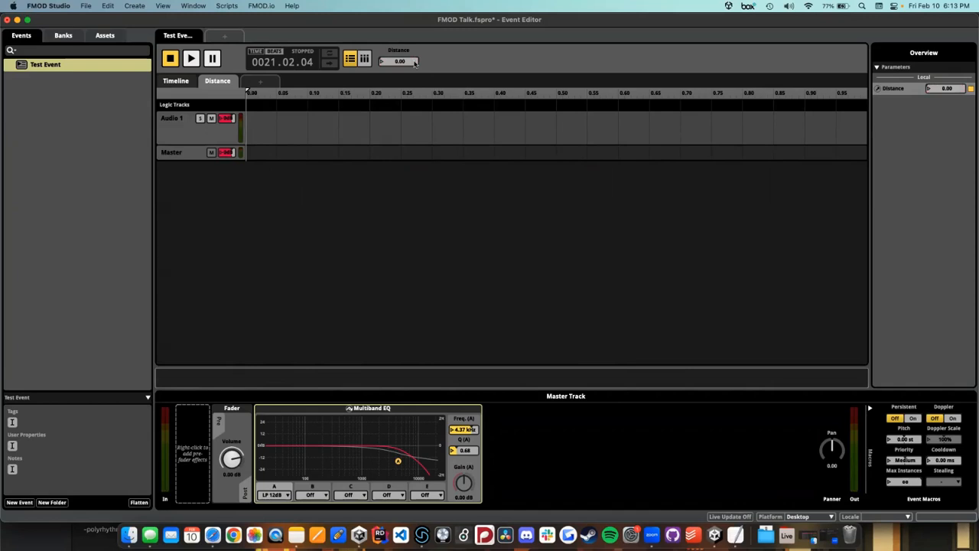
Step: Compare the Timeline and Distance sheets and move the Distance parameter to about 0.04
{"action": "left_click", "coordinate": [189, 84]}
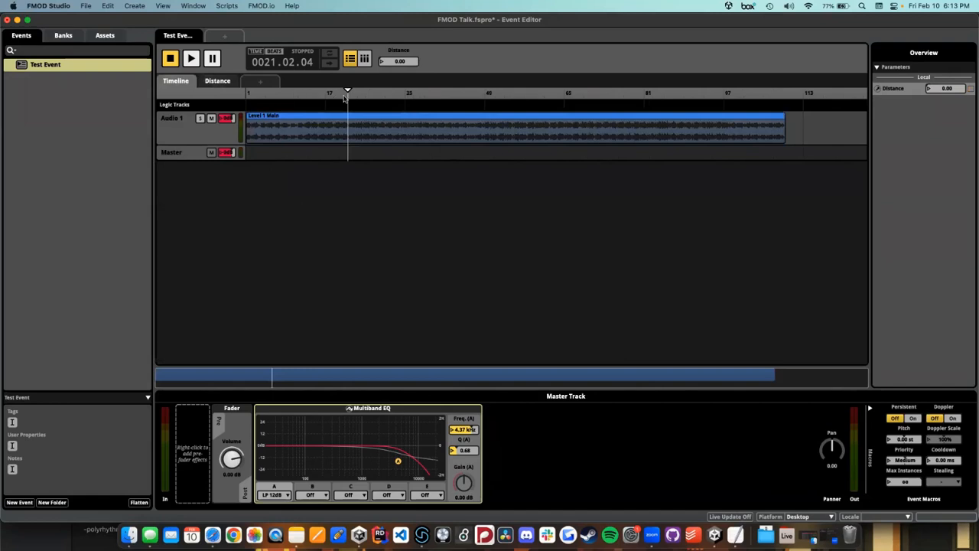
{"action": "left_click", "coordinate": [217, 83]}
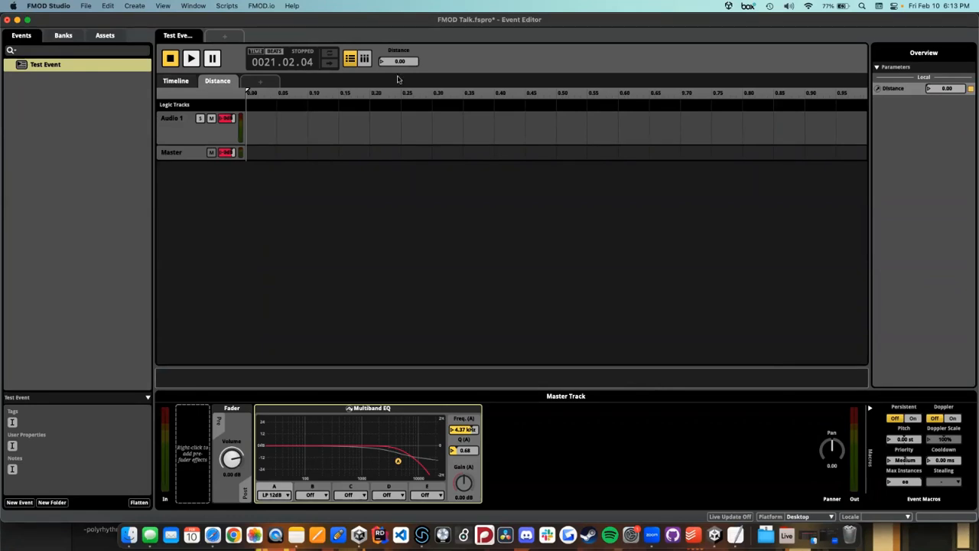
{"action": "left_click_drag", "start_coordinate": [399, 64], "coordinate": [399, 63]}
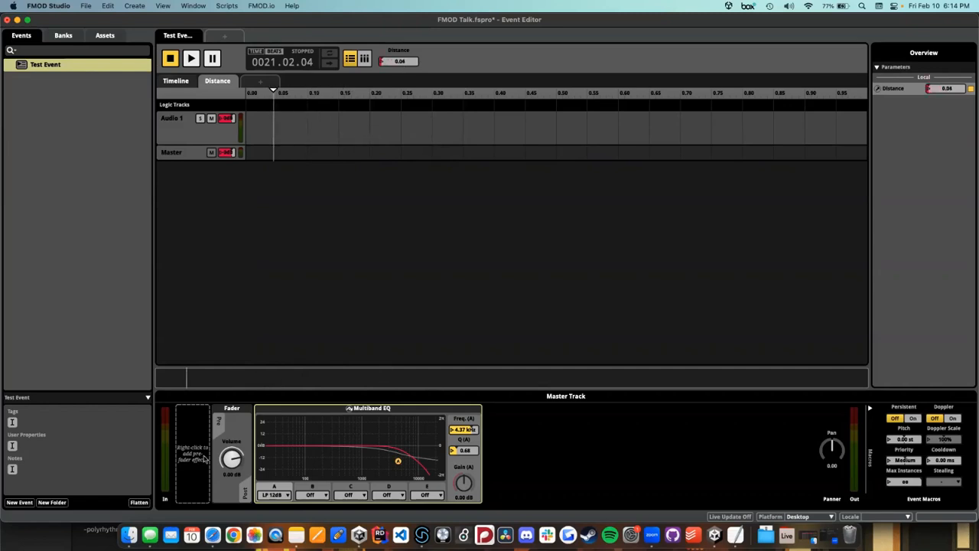
Step: Bring Small Health Up.wav from Finder's Resources folder onto Audio 1 of the Distance sheet, starting at about 0.23
{"action": "left_click", "coordinate": [129, 534]}
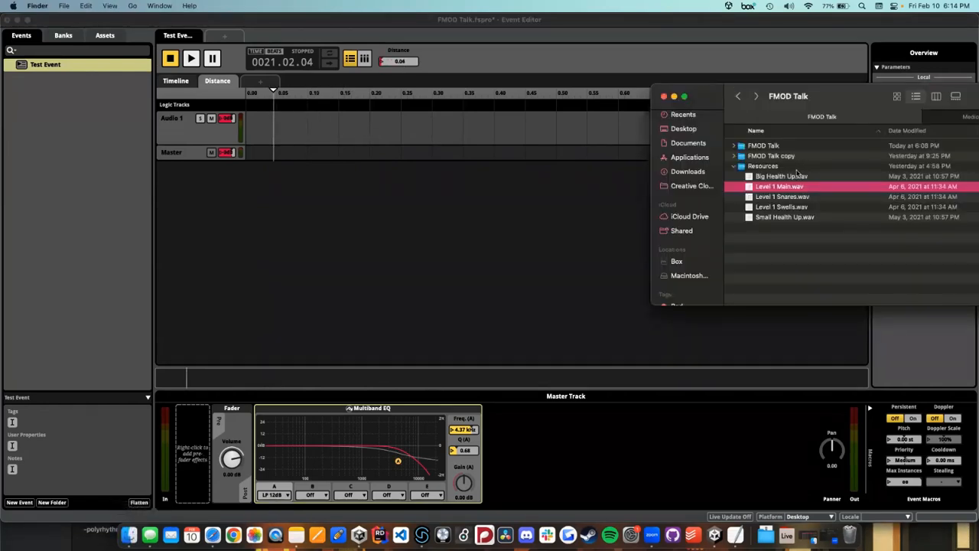
{"action": "left_click", "coordinate": [798, 167]}
{"action": "left_click", "coordinate": [771, 219]}
{"action": "mouse_move", "coordinate": [772, 219]}
{"action": "left_mouse_down"}
{"action": "mouse_move", "coordinate": [424, 126]}
{"action": "mouse_move", "coordinate": [399, 131]}
{"action": "left_mouse_up"}
Step: Audition the event while sweeping Distance through the Small Health Up instrument, and delete that instrument
{"action": "left_click", "coordinate": [380, 104]}
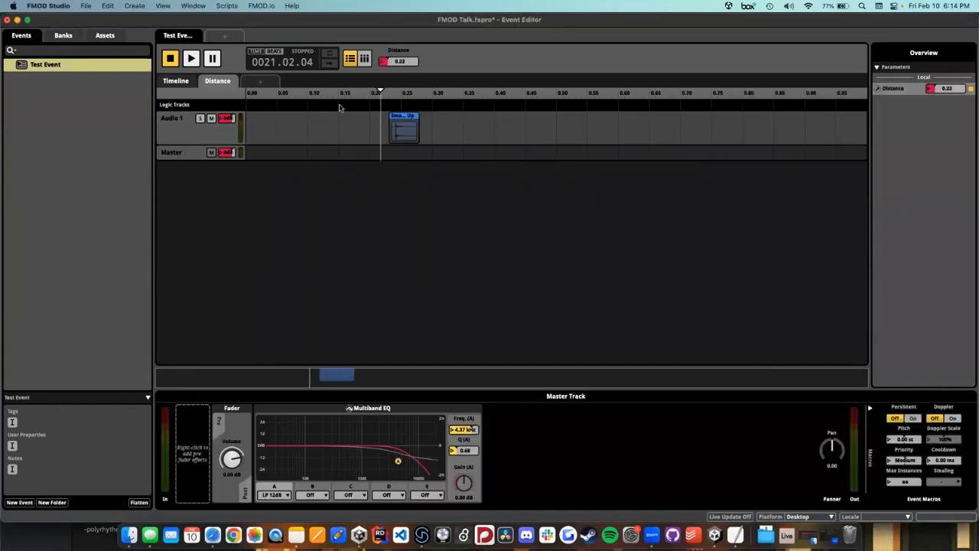
{"action": "left_click", "coordinate": [339, 105]}
{"action": "key", "text": "space"}
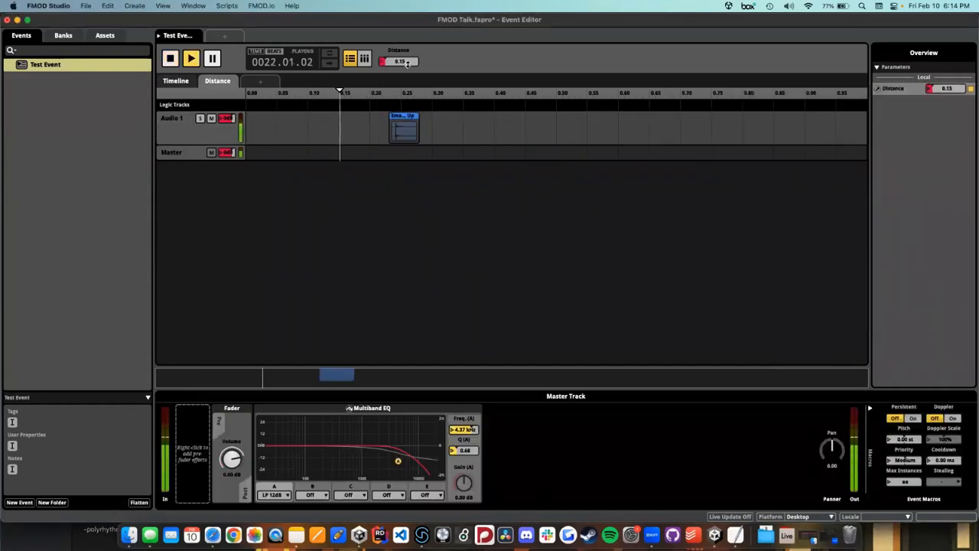
{"action": "left_click_drag", "start_coordinate": [404, 63], "coordinate": [403, 113]}
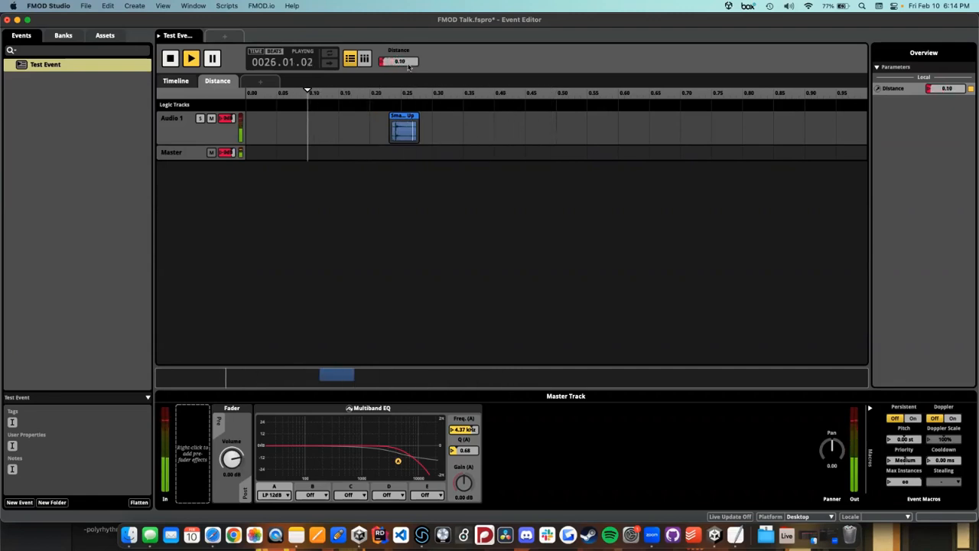
{"action": "key", "text": "space"}
{"action": "left_click", "coordinate": [405, 119]}
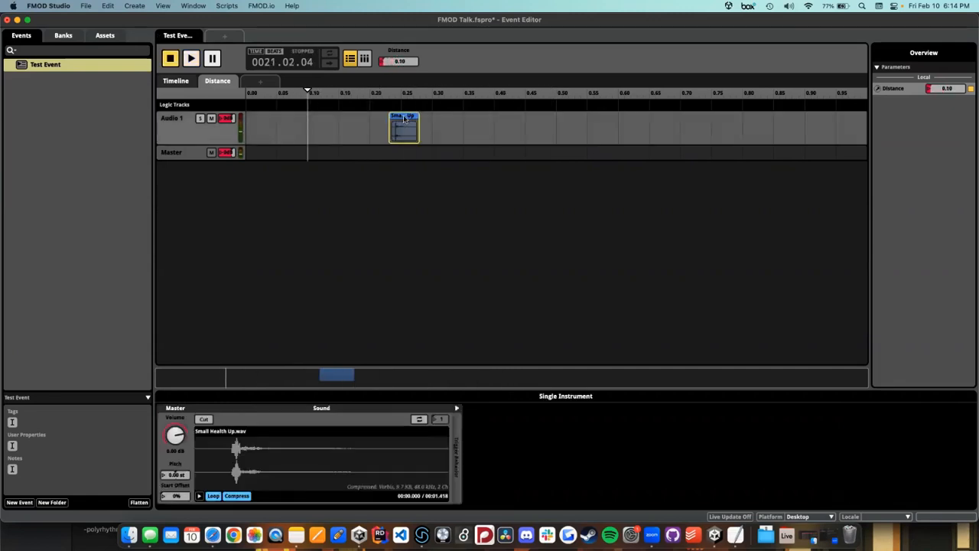
{"action": "key", "text": "Delete"}
Step: Add a second audio track to Test Event's Timeline sheet below Audio 1
{"action": "left_click", "coordinate": [177, 81]}
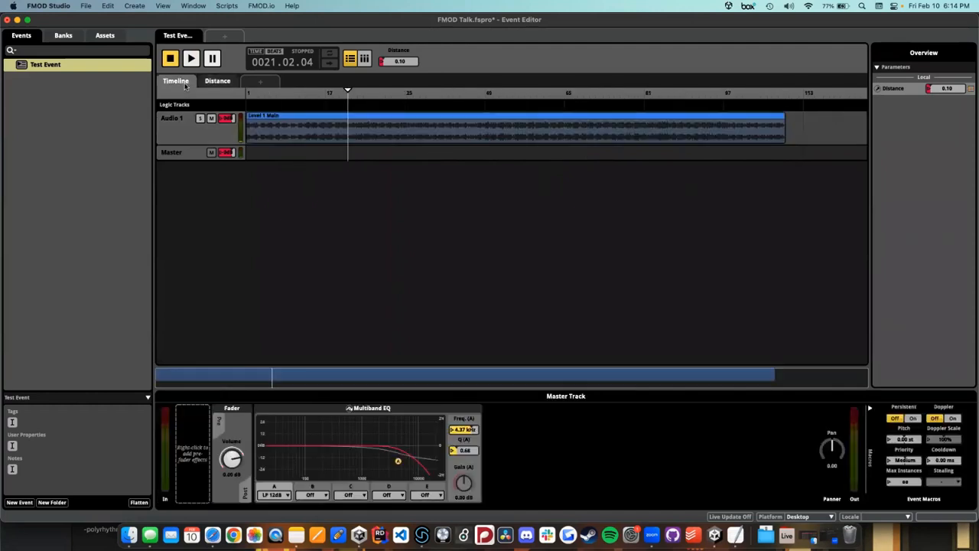
{"action": "left_click", "coordinate": [190, 136]}
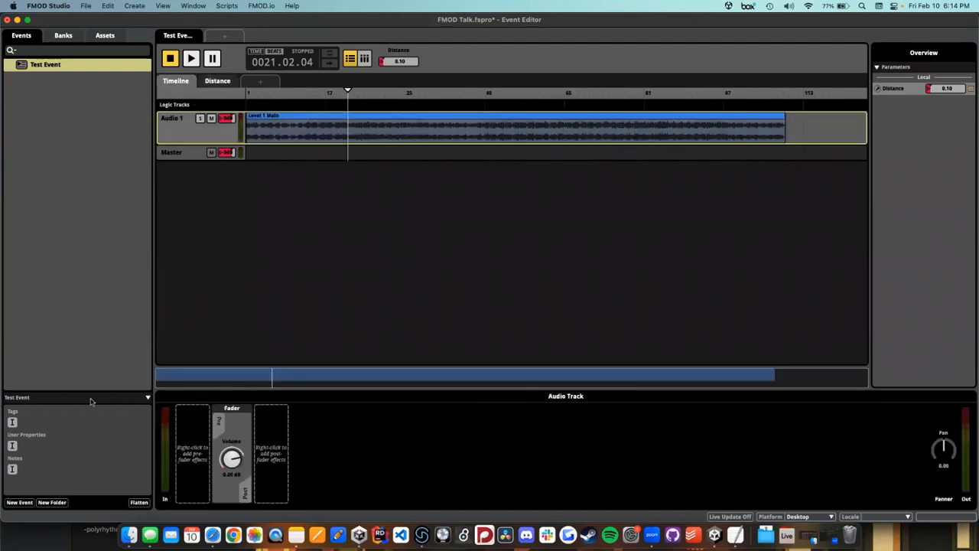
{"action": "right_click", "coordinate": [176, 138]}
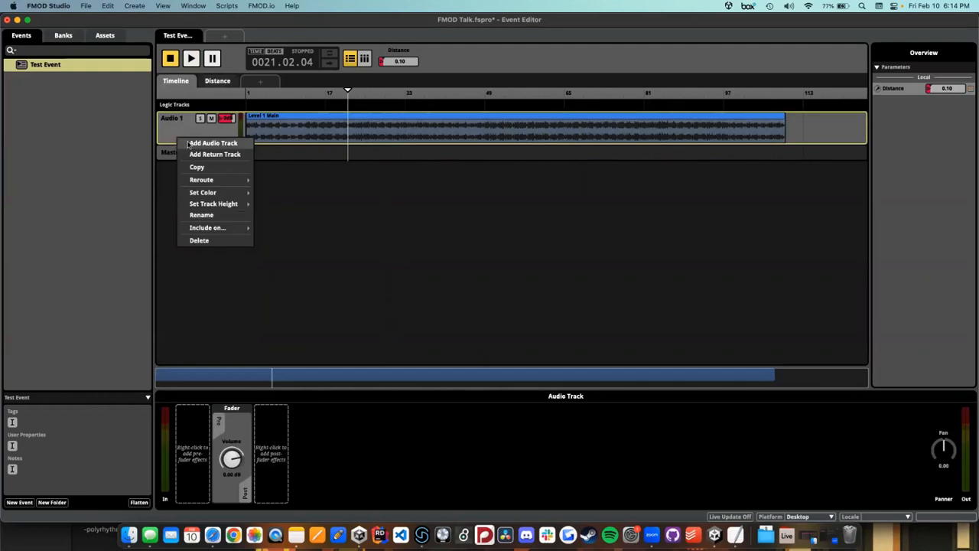
{"action": "left_click", "coordinate": [188, 144]}
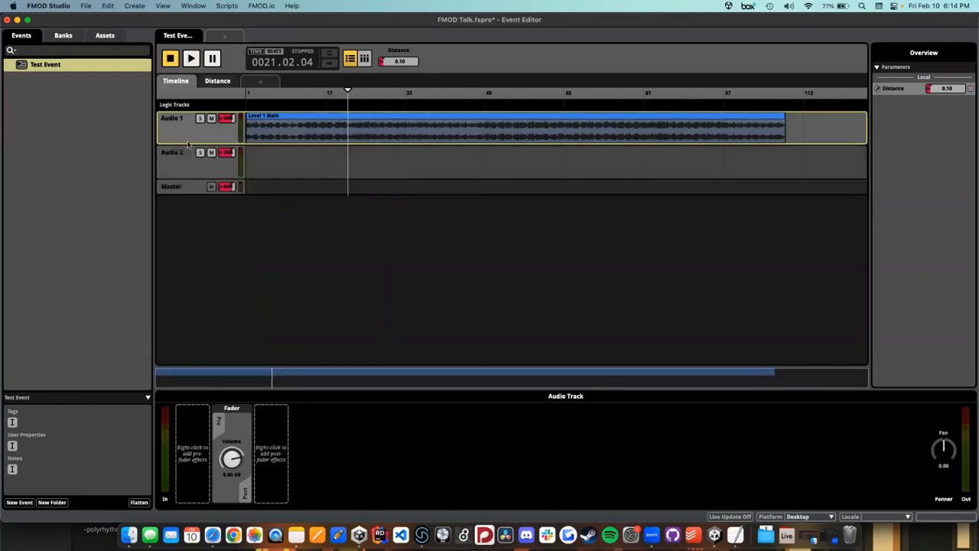
Step: Compare the effect chains of Audio 2 and Audio 1, and view the options for adding post-fader effects
{"action": "left_click", "coordinate": [192, 171]}
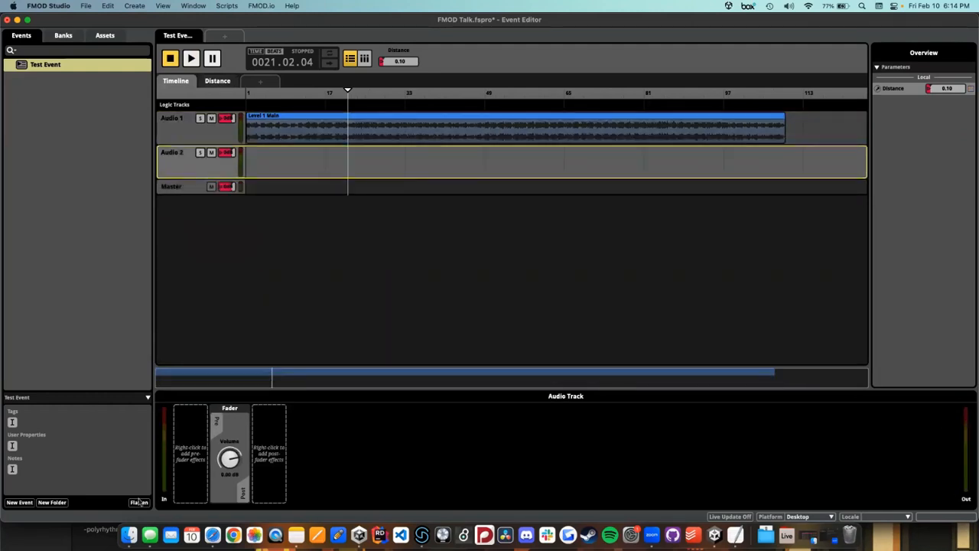
{"action": "left_click", "coordinate": [201, 140]}
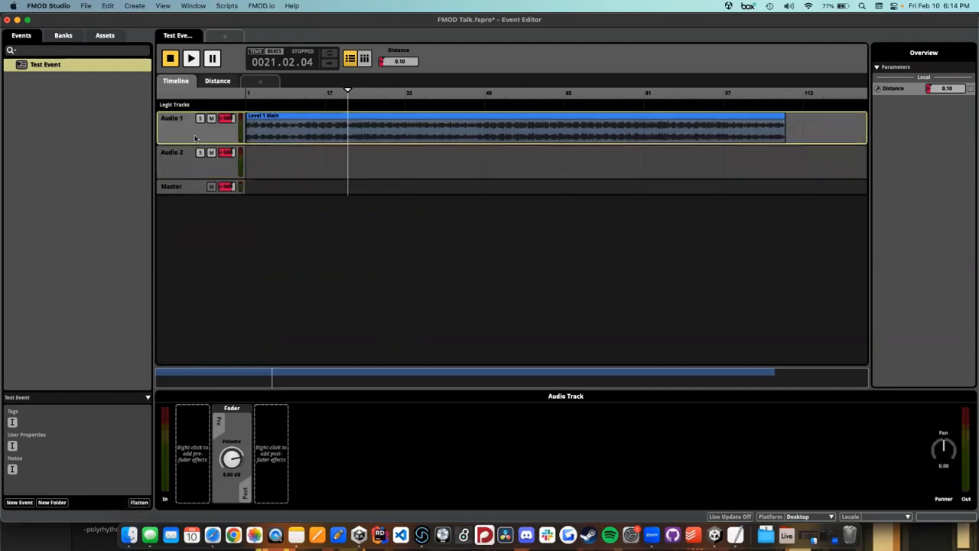
{"action": "right_click", "coordinate": [274, 443]}
{"action": "left_click", "coordinate": [299, 419]}
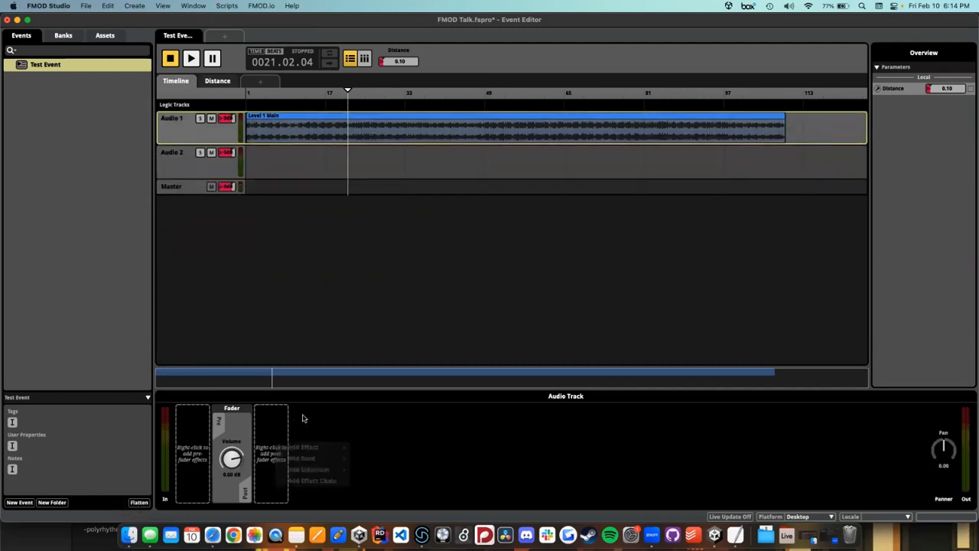
Step: Add a post-fader FMOD Multiband EQ to Audio 1 and set its low-pass band A frequency to about 2.35 kHz
{"action": "left_click", "coordinate": [222, 86]}
{"action": "left_click", "coordinate": [184, 86]}
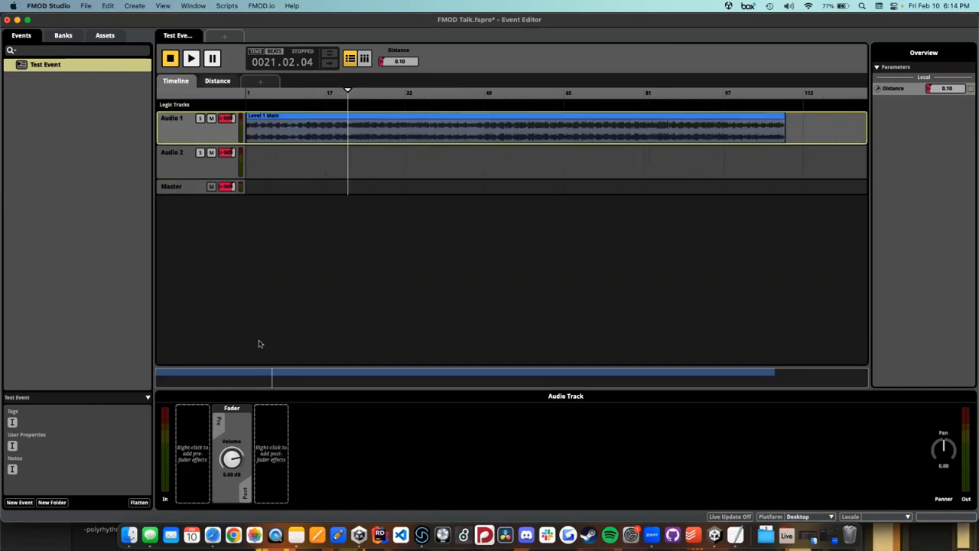
{"action": "left_click", "coordinate": [187, 162]}
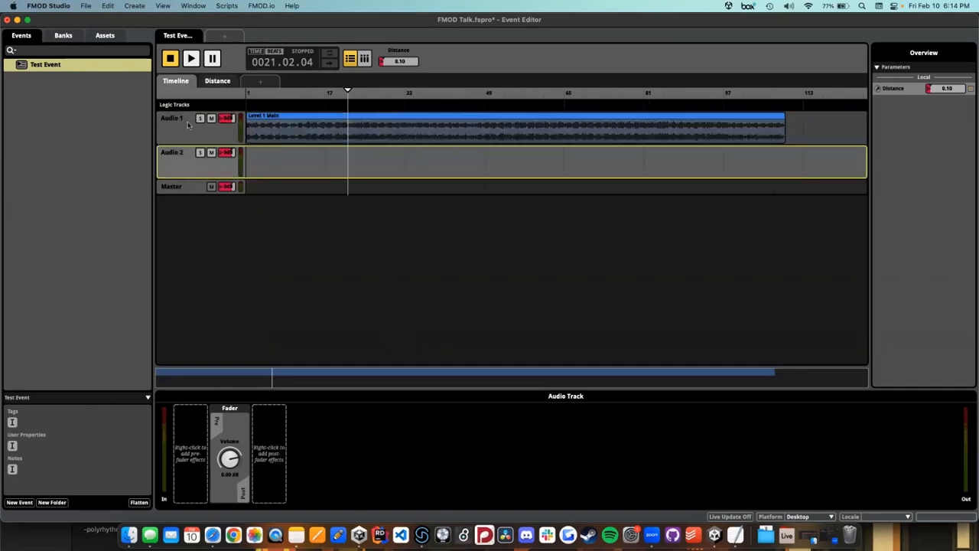
{"action": "left_click", "coordinate": [188, 126]}
{"action": "right_click", "coordinate": [282, 428]}
{"action": "mouse_move", "coordinate": [329, 440]}
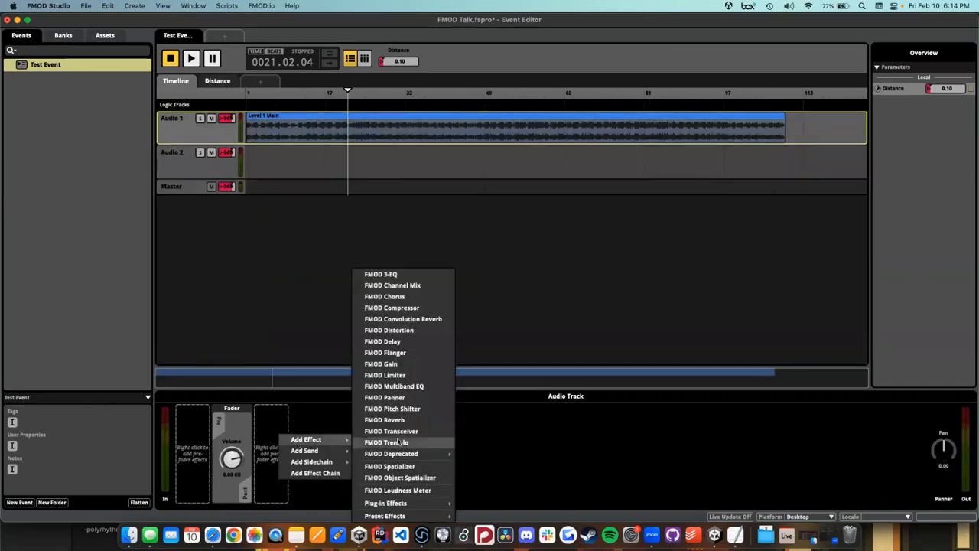
{"action": "left_click", "coordinate": [394, 387]}
{"action": "left_click_drag", "start_coordinate": [351, 460], "coordinate": [383, 459]}
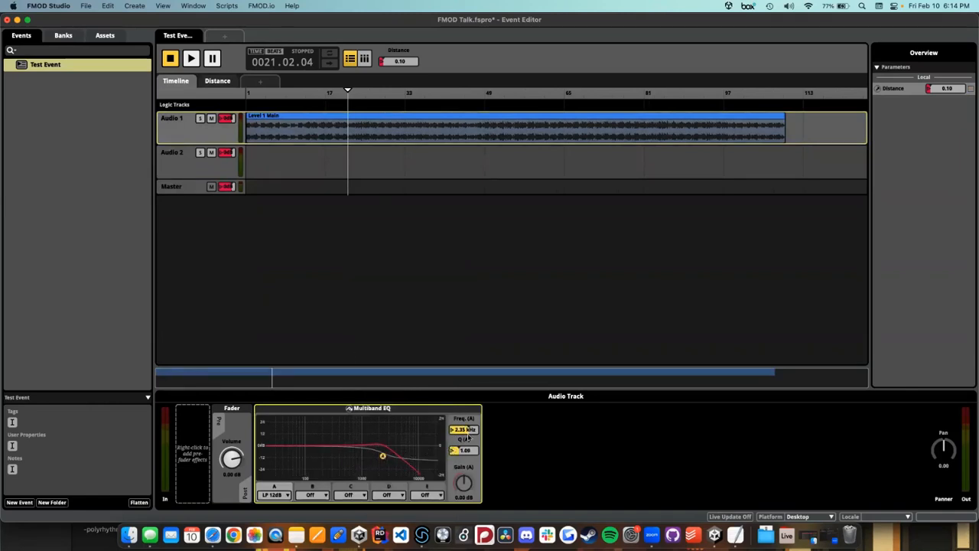
Step: Add automation to the Volume property of Audio 1's fader
{"action": "right_click", "coordinate": [237, 462]}
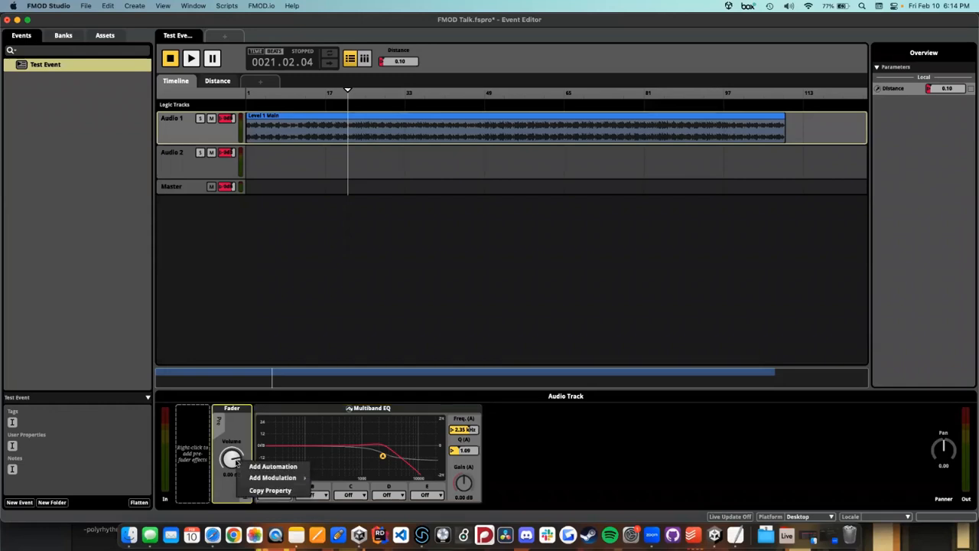
{"action": "left_click", "coordinate": [230, 433]}
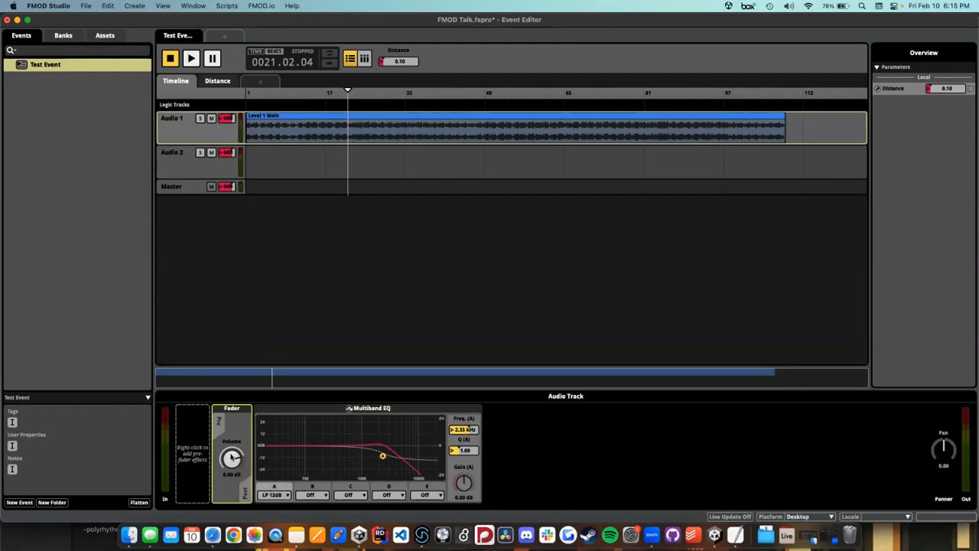
{"action": "right_click", "coordinate": [232, 458]}
{"action": "left_click", "coordinate": [259, 462]}
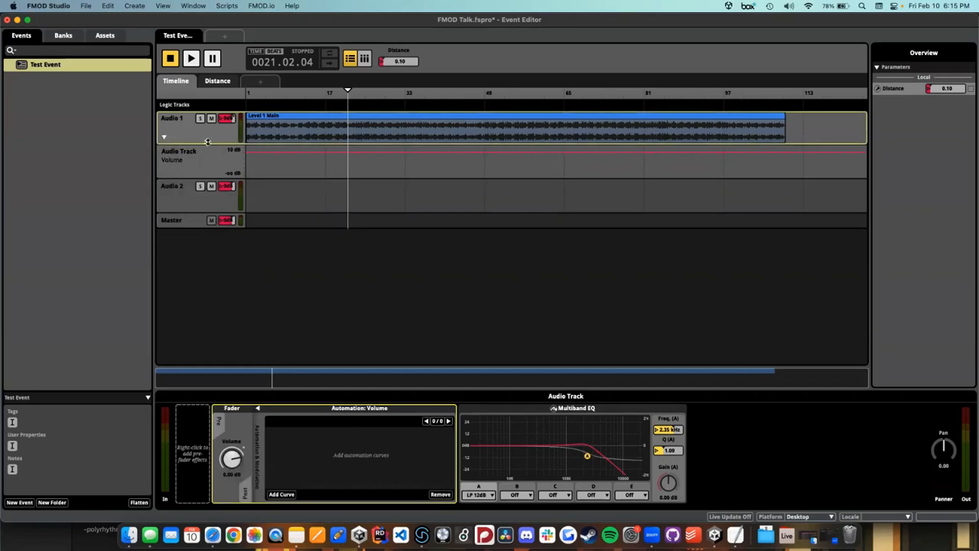
Step: Draw a Timeline volume fade on Audio 1 rising from -22 dB near bar 16 to 1 dB near bar 25
{"action": "left_click", "coordinate": [322, 151]}
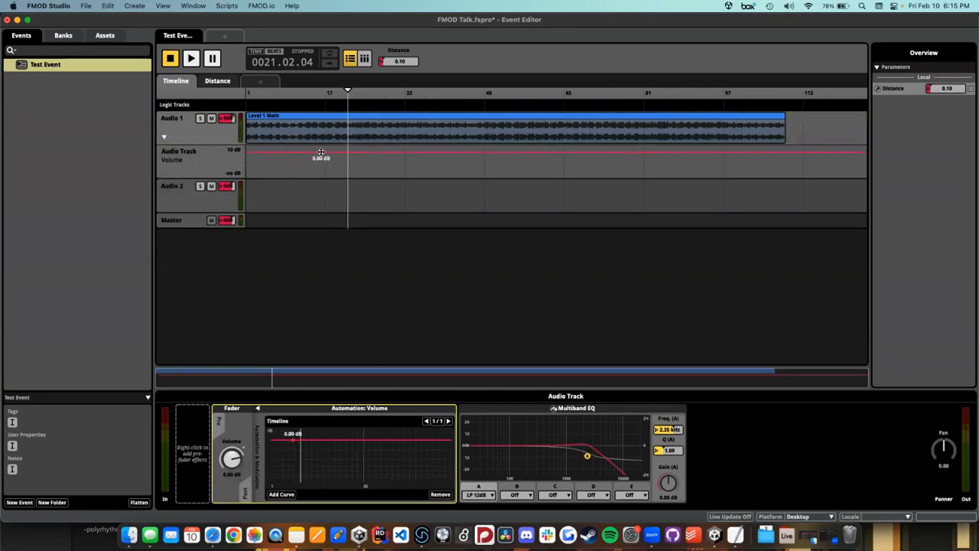
{"action": "left_click_drag", "start_coordinate": [321, 151], "coordinate": [321, 164]}
{"action": "left_click", "coordinate": [380, 164]}
{"action": "mouse_move", "coordinate": [380, 164]}
{"action": "left_mouse_down"}
{"action": "mouse_move", "coordinate": [367, 165]}
{"action": "mouse_move", "coordinate": [366, 152]}
{"action": "mouse_move", "coordinate": [365, 166]}
{"action": "left_mouse_up"}
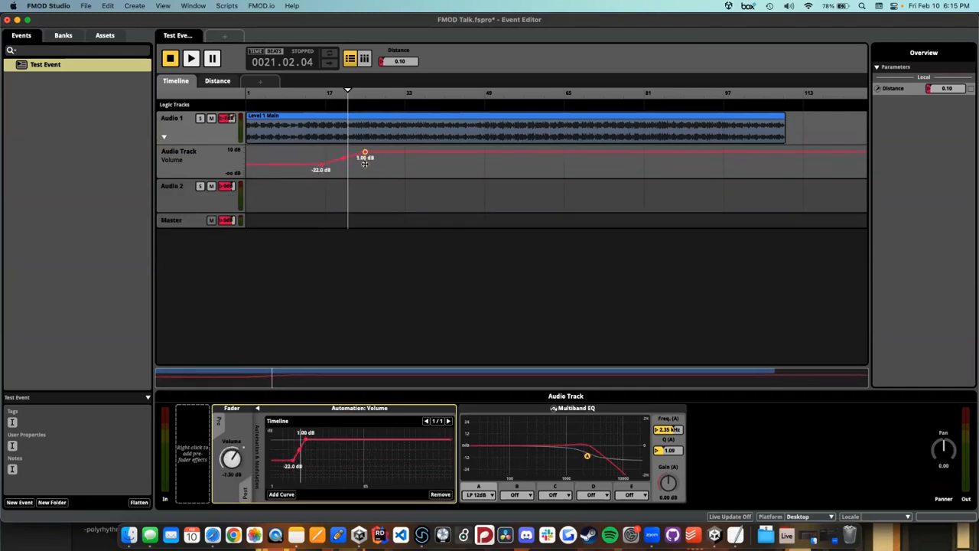
Step: Audition the fade from bar 14 while moving its end point to 0 dB near bar 22
{"action": "left_click", "coordinate": [320, 93]}
{"action": "left_click_drag", "start_coordinate": [320, 94], "coordinate": [311, 94]}
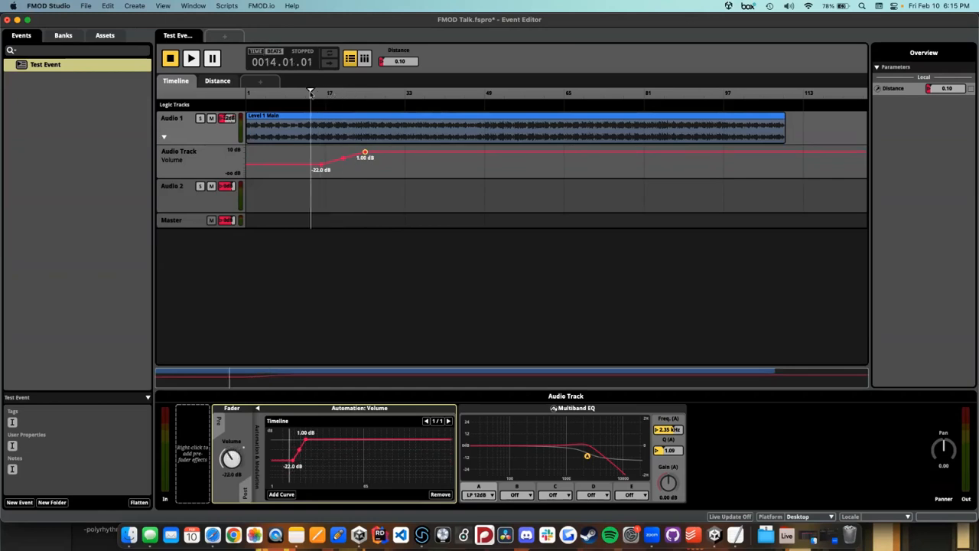
{"action": "key", "text": "space"}
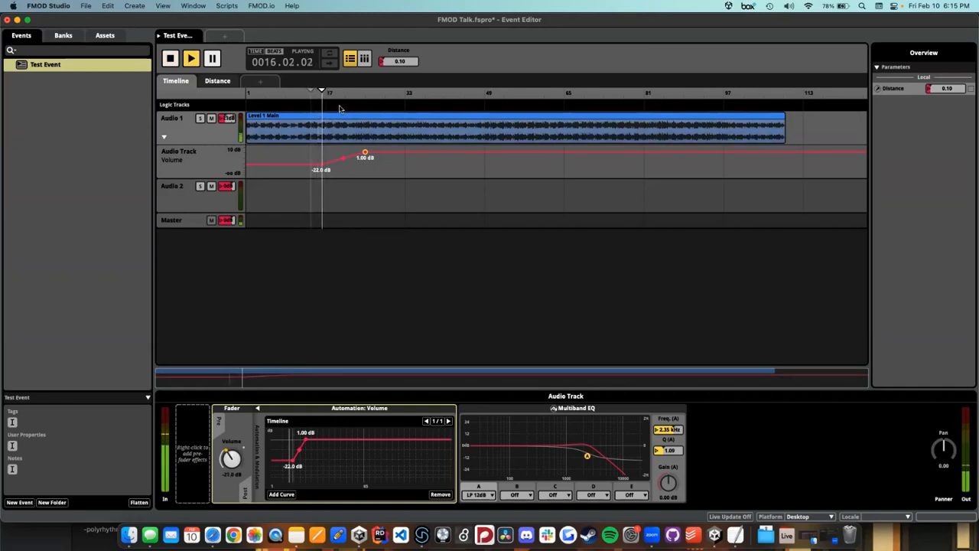
{"action": "scroll", "coordinate": [340, 108], "scroll_direction": "up", "scroll_amount": 5}
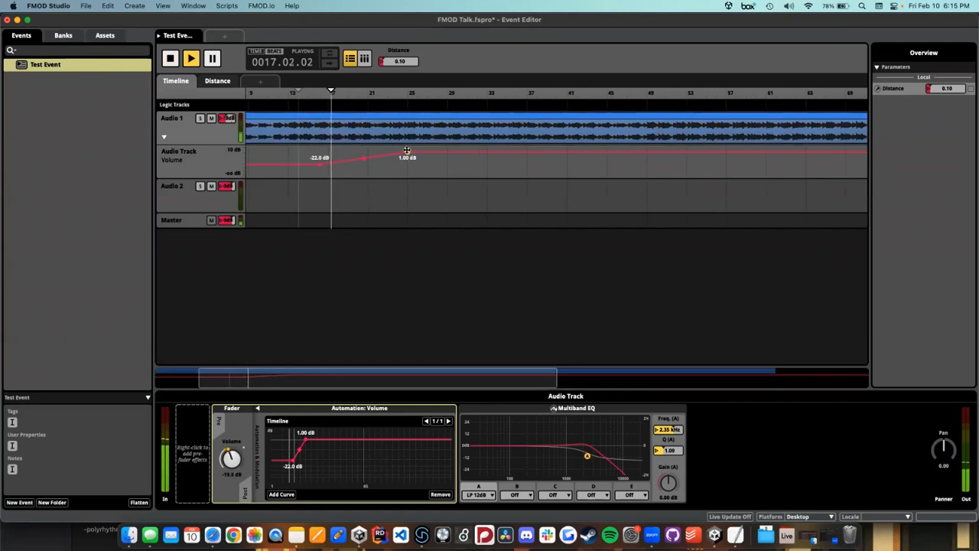
{"action": "left_click_drag", "start_coordinate": [407, 153], "coordinate": [379, 153]}
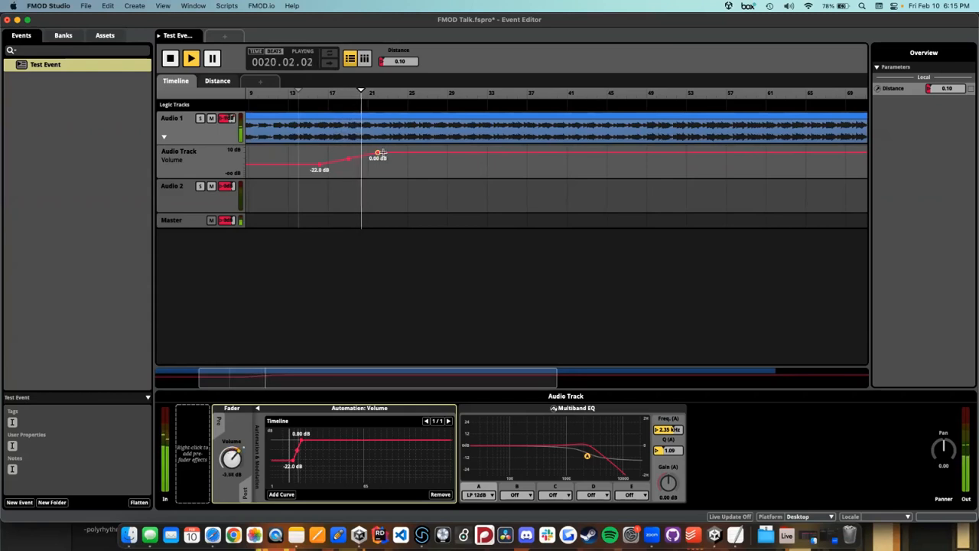
{"action": "key", "text": "space"}
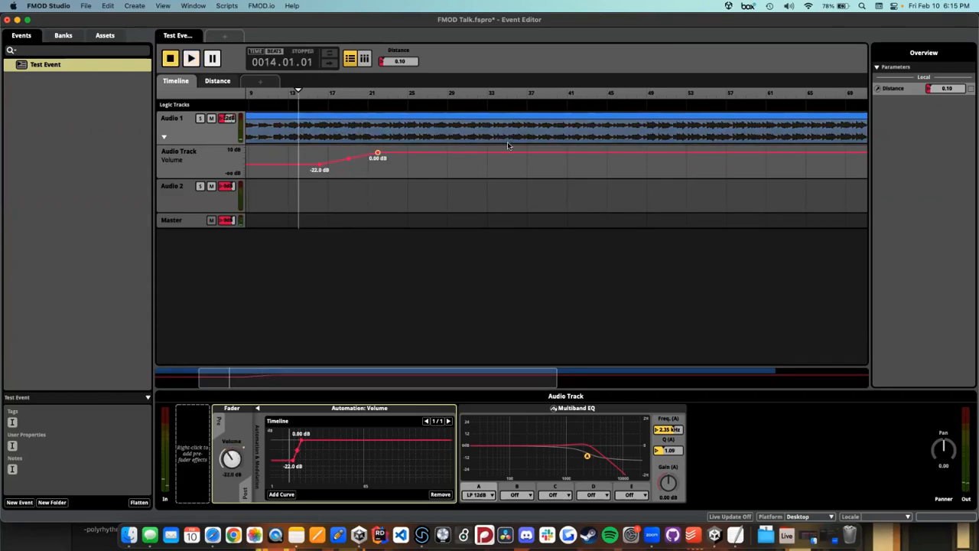
Step: Undo the shaping of Audio 1's Timeline volume fade, back to its single 0 dB point
{"action": "key", "text": "super+z"}
{"action": "key", "text": "super+z"}
{"action": "key", "text": "super+z"}
{"action": "key", "text": "super+z"}
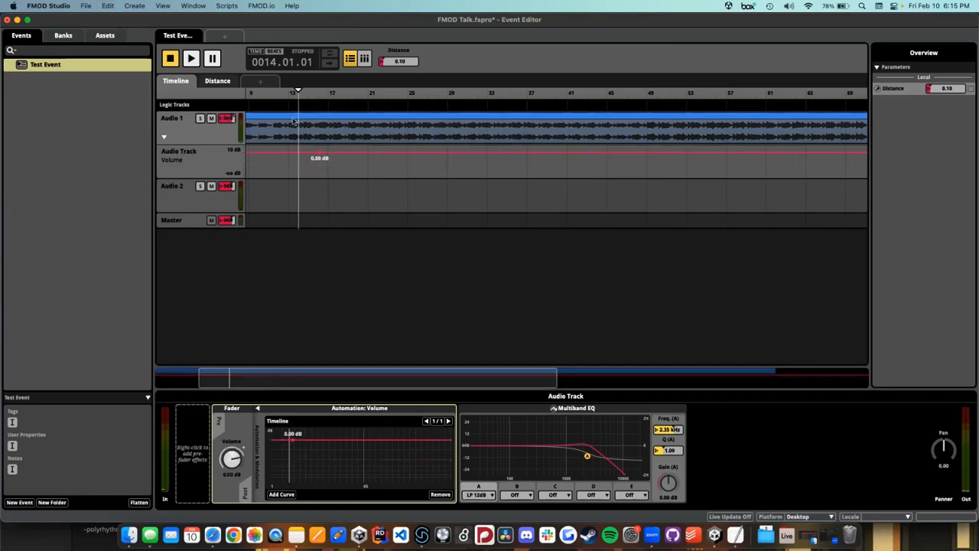
Step: On the Distance sheet, draw Audio 1's volume rising from -oo dB at the minimum to 0 dB at the maximum, with Distance set to 0
{"action": "left_click", "coordinate": [225, 81]}
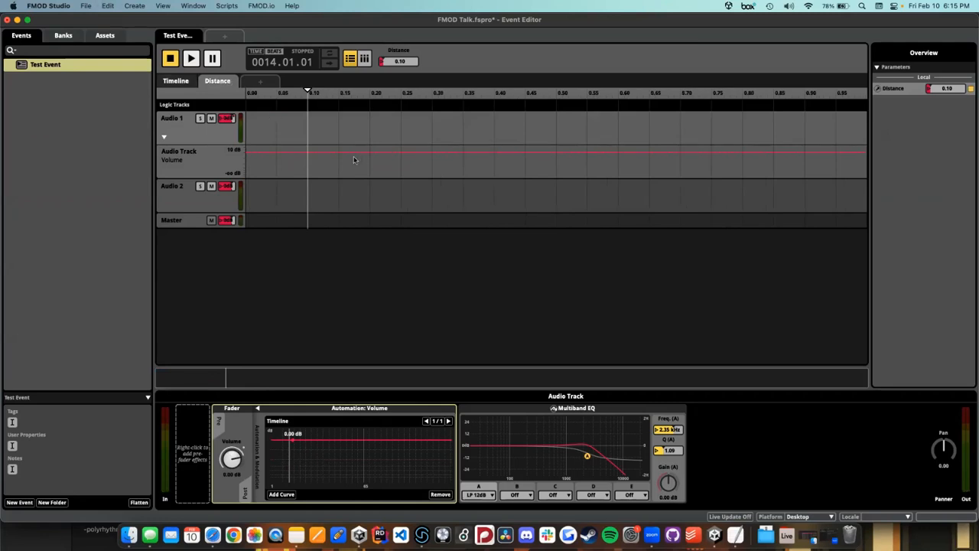
{"action": "left_click", "coordinate": [248, 152]}
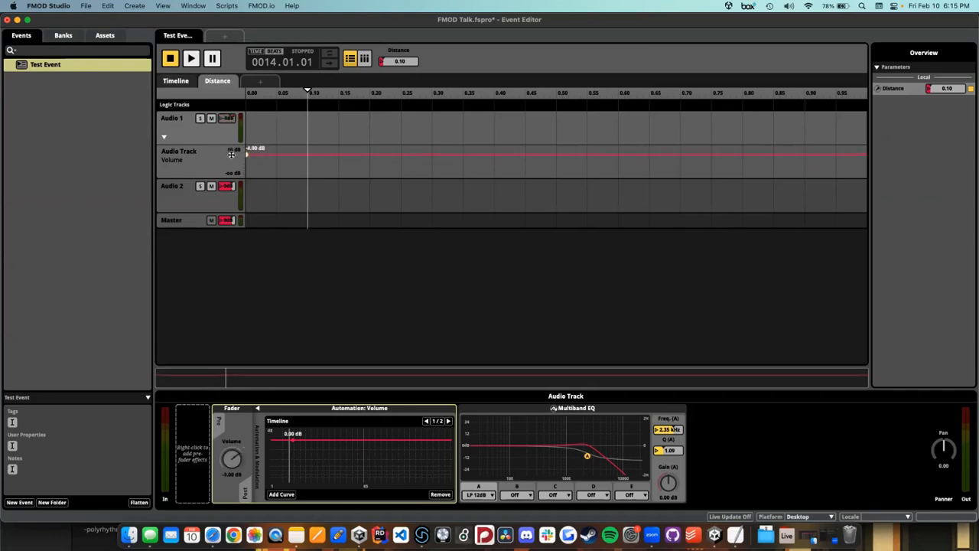
{"action": "left_click_drag", "start_coordinate": [246, 152], "coordinate": [246, 175]}
{"action": "left_click_drag", "start_coordinate": [288, 95], "coordinate": [201, 96]}
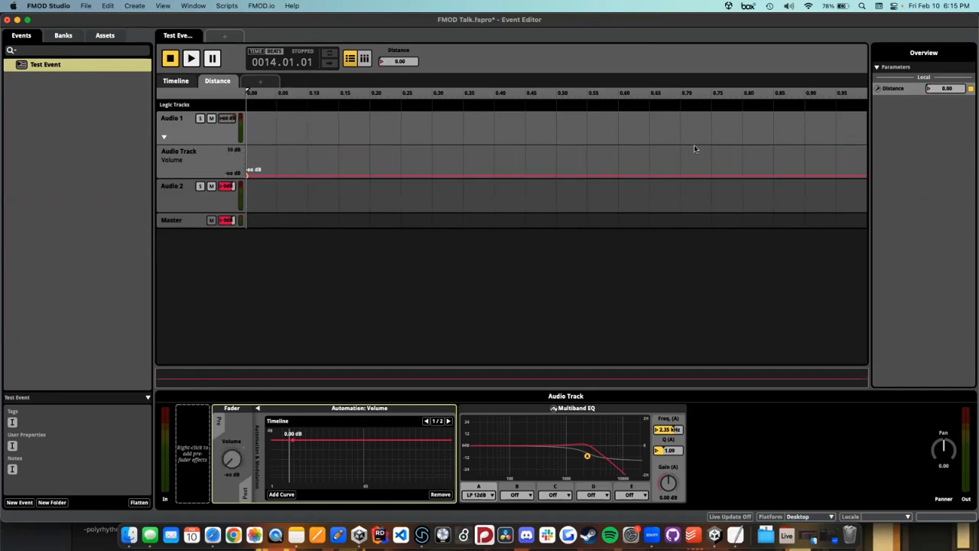
{"action": "left_click", "coordinate": [847, 175]}
{"action": "left_click_drag", "start_coordinate": [856, 176], "coordinate": [868, 155]}
Step: Audition the event while adjusting Distance to hear the volume automation on Audio 1
{"action": "key", "text": "space"}
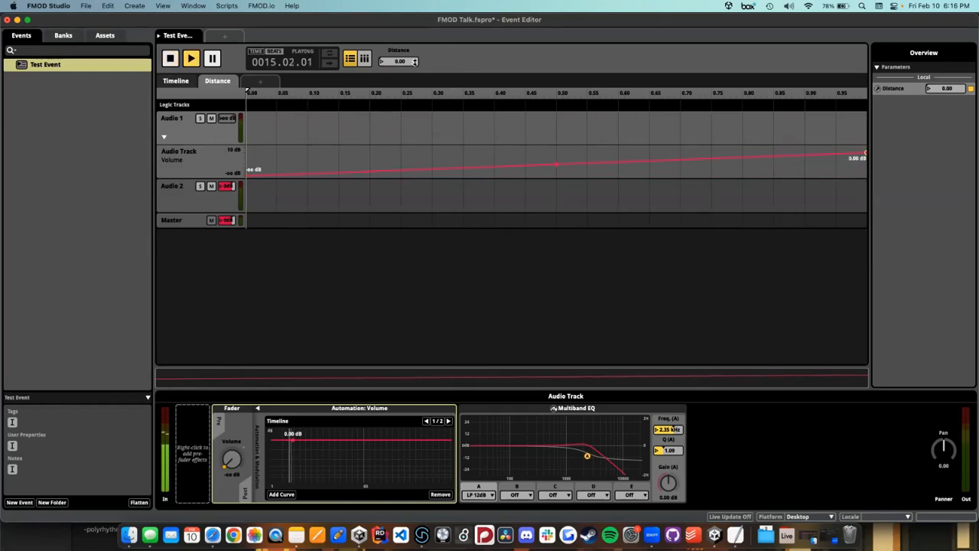
{"action": "left_click_drag", "start_coordinate": [414, 63], "coordinate": [414, 62]}
{"action": "key", "text": "space"}
Step: Undo the shaping of the Distance volume curve and remove the leftover volume point from Audio 1's Timeline automation
{"action": "key", "text": "super+z"}
{"action": "key", "text": "super+z"}
{"action": "key", "text": "super+z"}
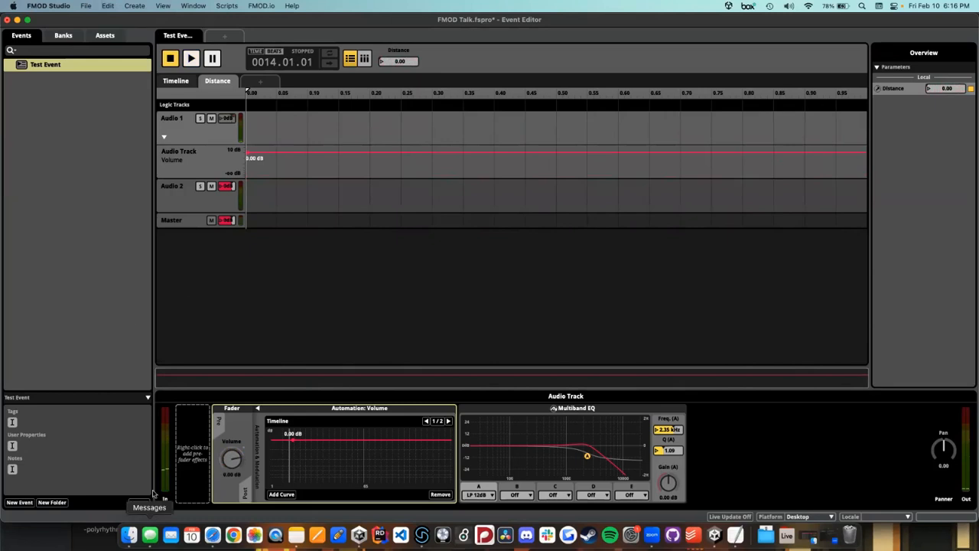
{"action": "left_click", "coordinate": [176, 81]}
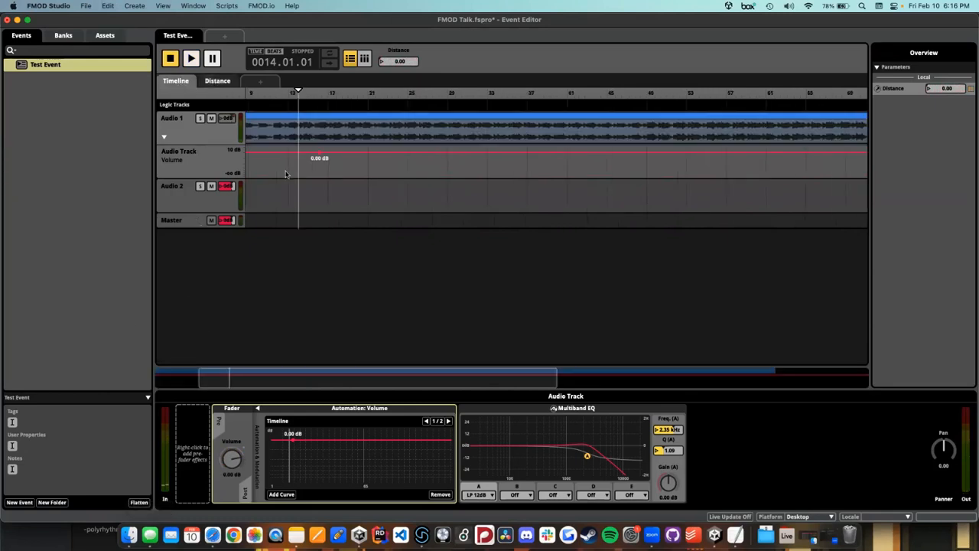
{"action": "key", "text": "super+z"}
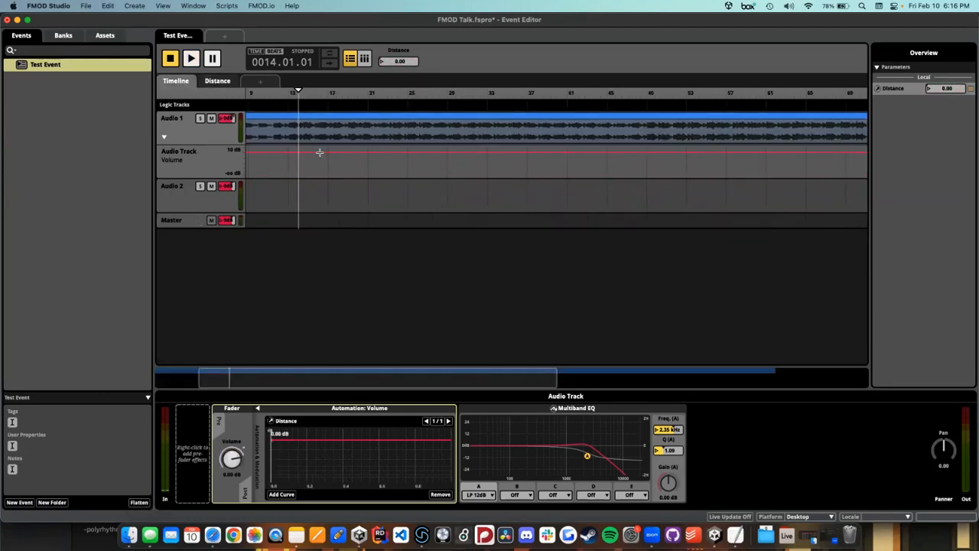
Step: Bring Level 1 Swells.wav from Finder's Resources folder onto Audio 2 of the Timeline sheet, starting near bar 4
{"action": "left_click", "coordinate": [172, 198]}
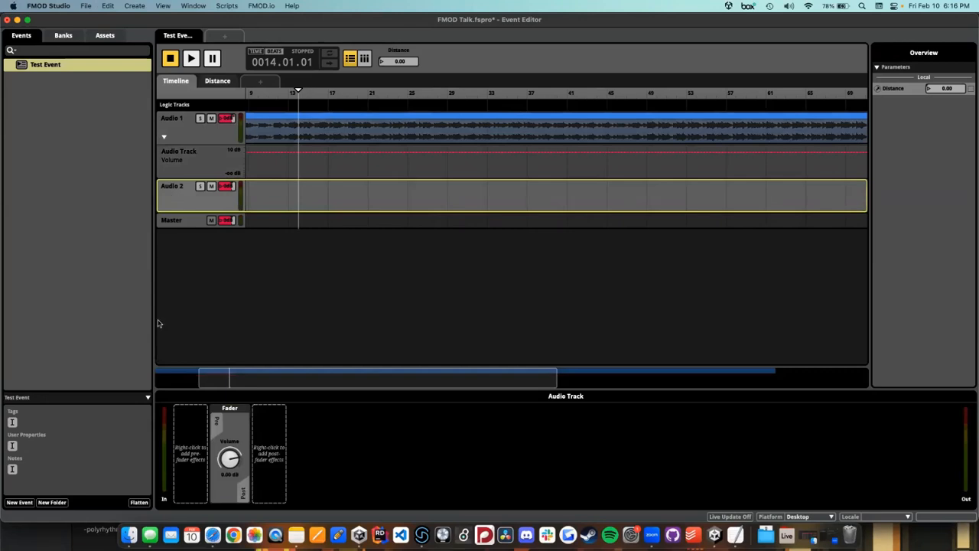
{"action": "left_click", "coordinate": [130, 535]}
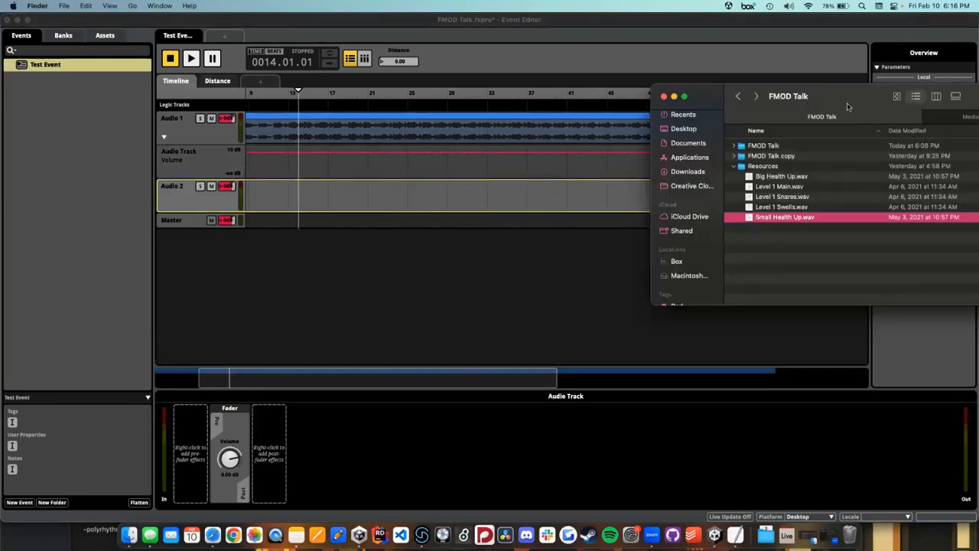
{"action": "left_click", "coordinate": [618, 267]}
{"action": "scroll", "coordinate": [618, 267], "scroll_direction": "down", "scroll_amount": 5}
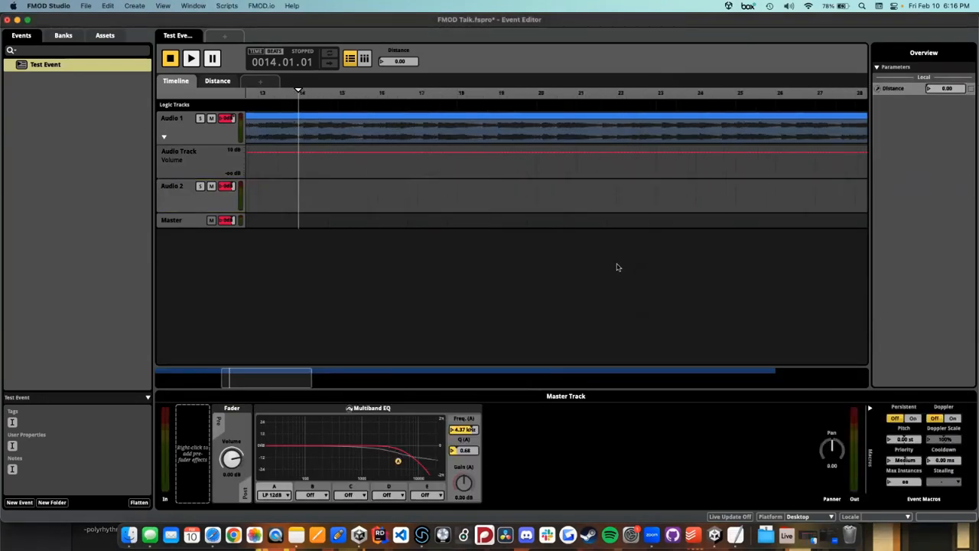
{"action": "scroll", "coordinate": [645, 239], "scroll_direction": "up", "scroll_amount": 5}
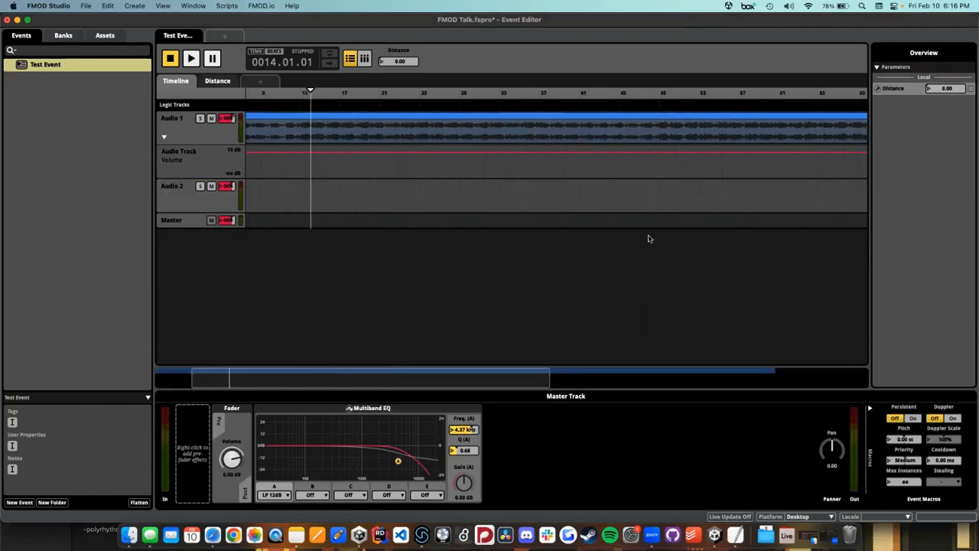
{"action": "left_click_drag", "start_coordinate": [474, 384], "coordinate": [448, 392]}
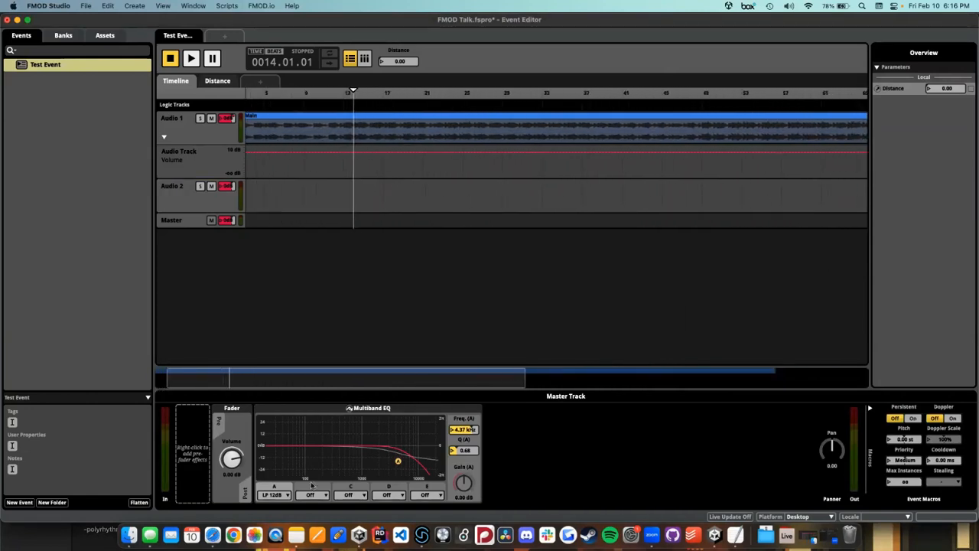
{"action": "left_click", "coordinate": [129, 534]}
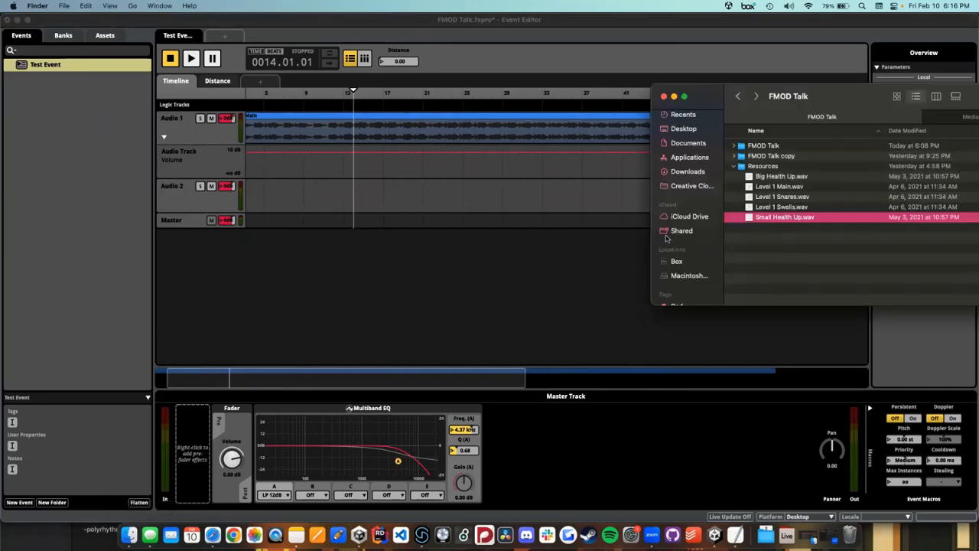
{"action": "left_click", "coordinate": [782, 206]}
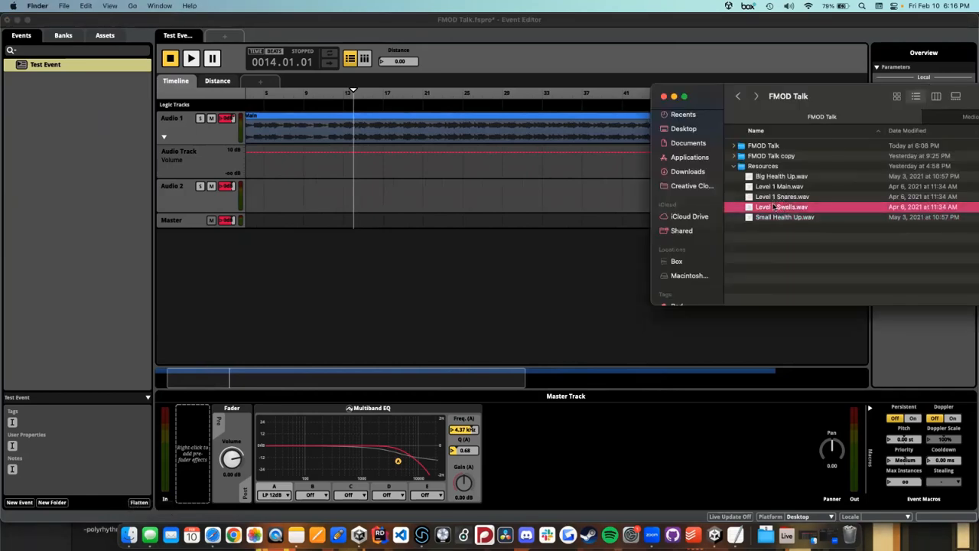
{"action": "left_click_drag", "start_coordinate": [774, 206], "coordinate": [255, 199]}
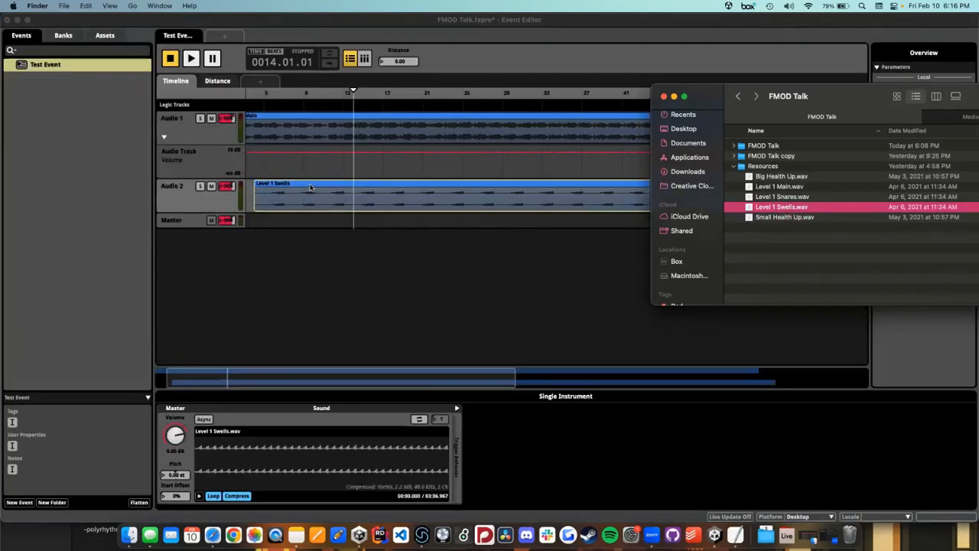
Step: Move the Level 1 Swells instrument to start at bar 1 in line with Level 1 Main, and audition both tracks from bar 14
{"action": "left_click", "coordinate": [311, 187]}
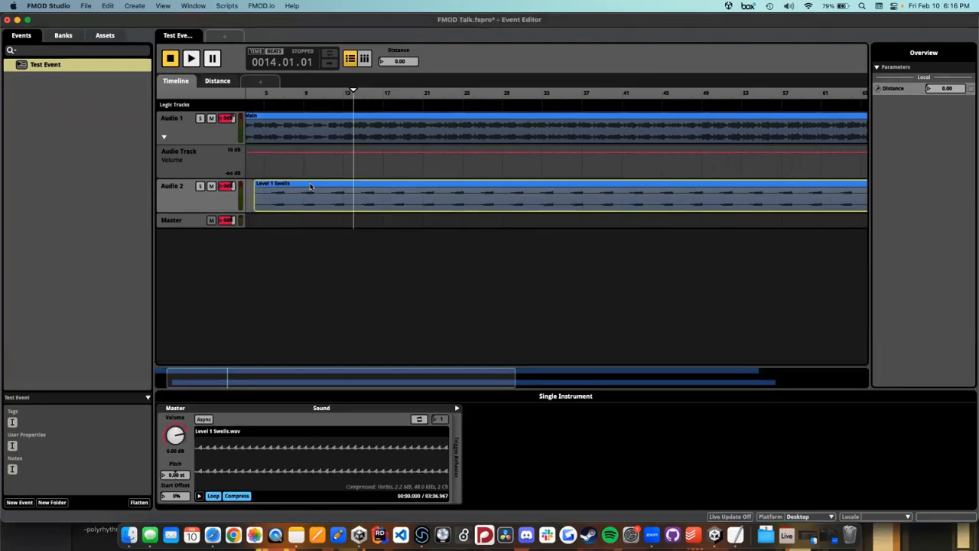
{"action": "scroll", "coordinate": [311, 186], "scroll_direction": "down", "scroll_amount": 3}
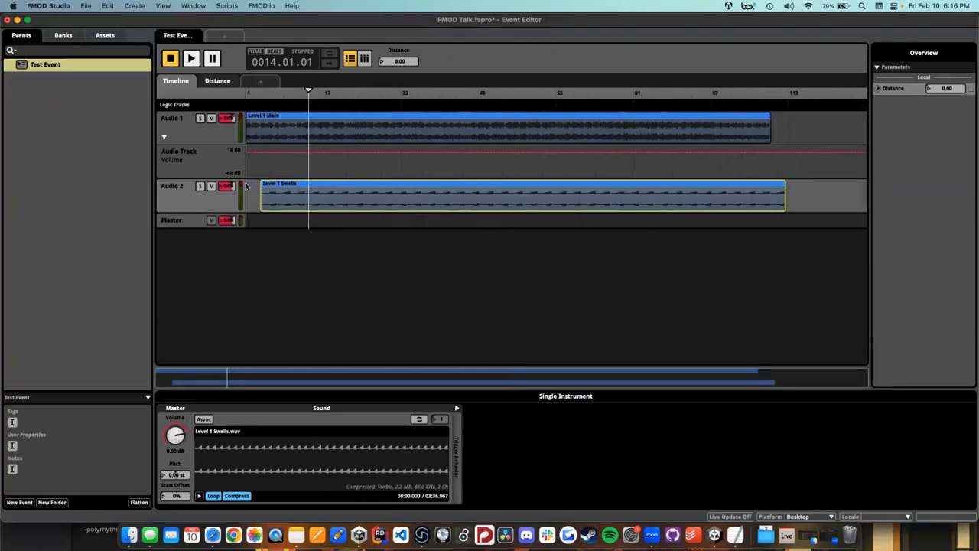
{"action": "left_click_drag", "start_coordinate": [246, 186], "coordinate": [231, 187]}
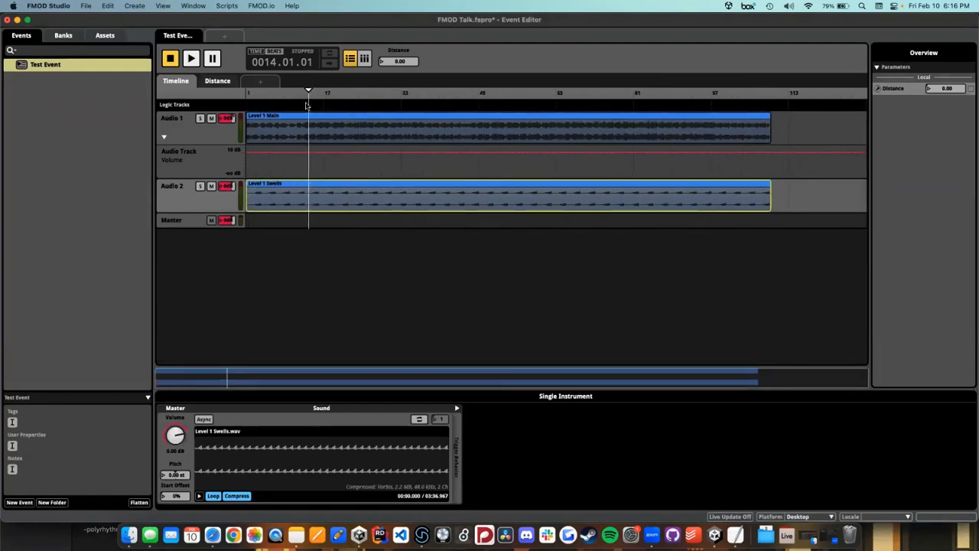
{"action": "key", "text": "space"}
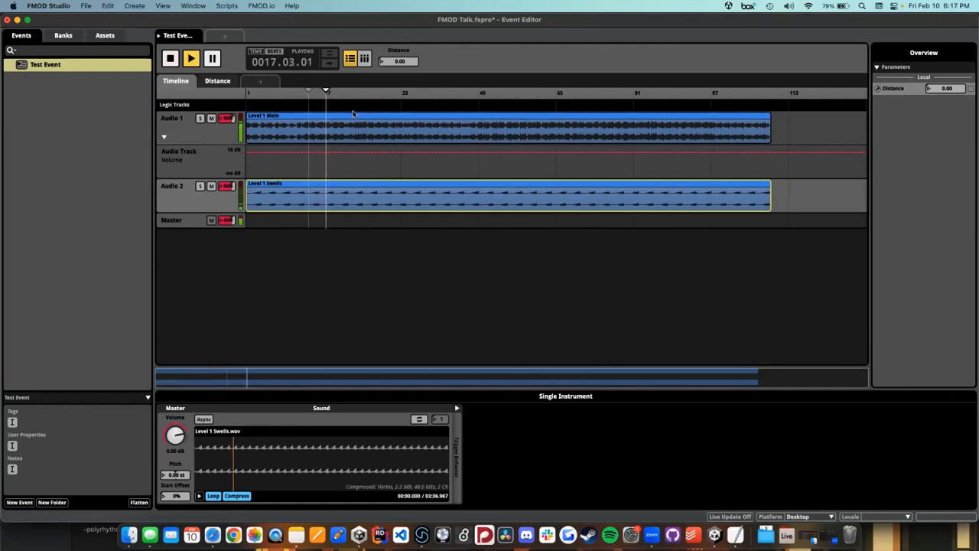
{"action": "key", "text": "space"}
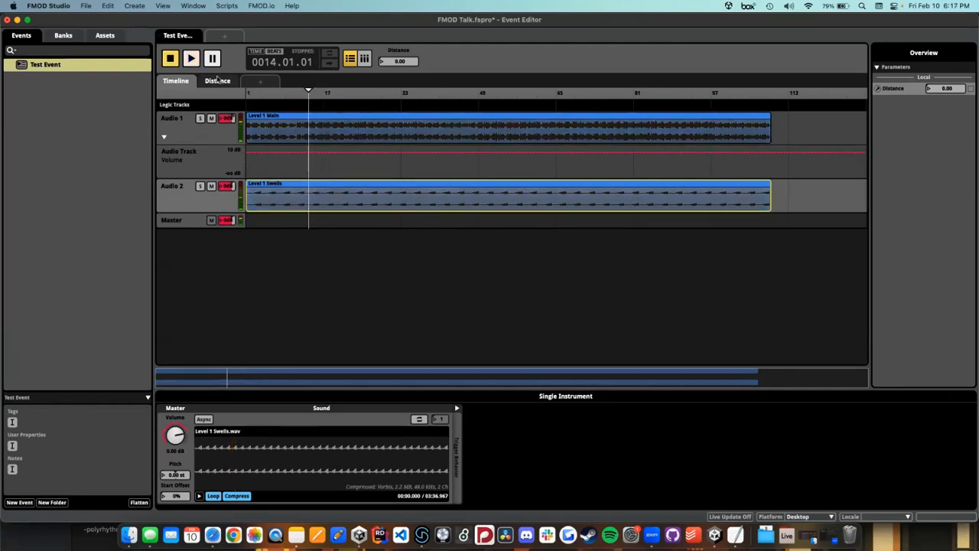
Step: Add volume automation to Audio 2 on the Distance sheet, rising from -oo dB at 0.00 to 0.00 dB at the maximum distance
{"action": "left_click", "coordinate": [218, 81]}
{"action": "left_click", "coordinate": [210, 203]}
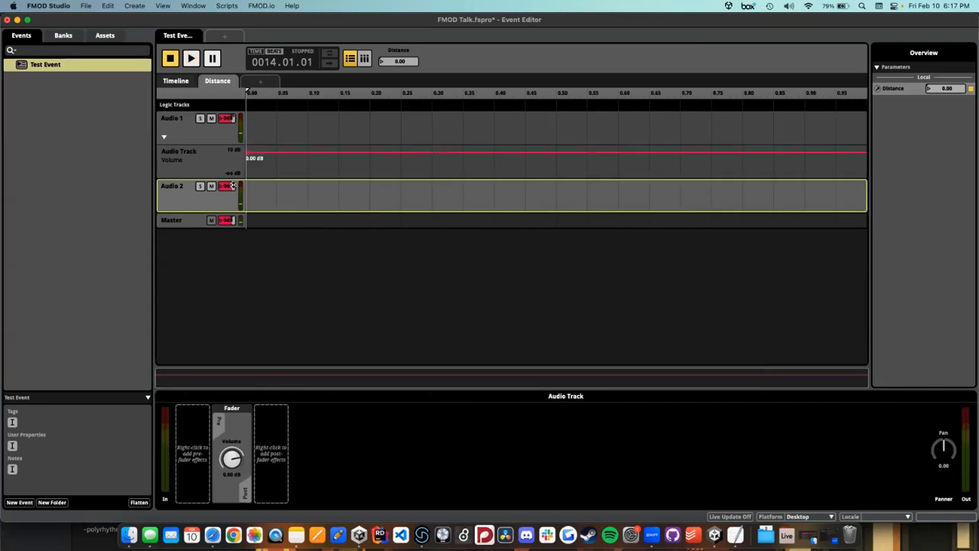
{"action": "right_click", "coordinate": [234, 460]}
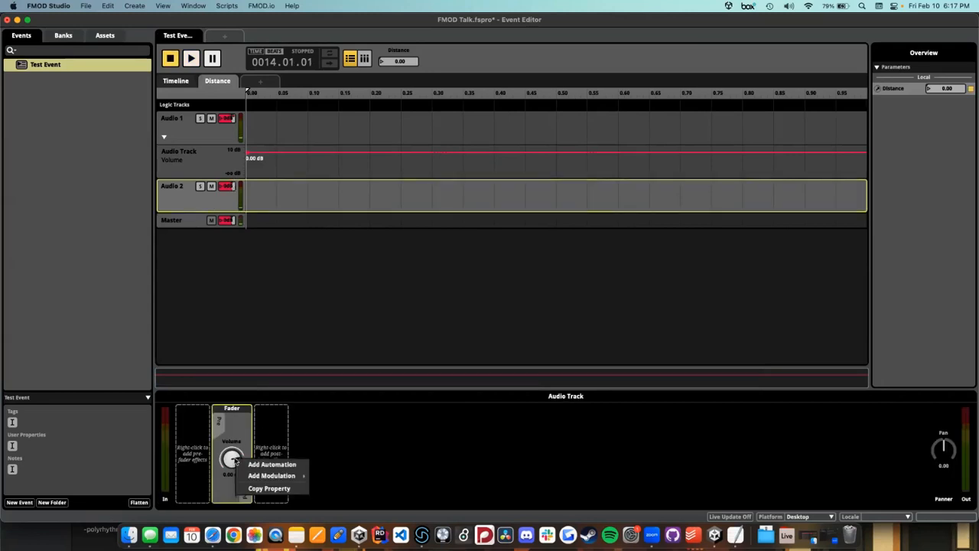
{"action": "left_click", "coordinate": [271, 464]}
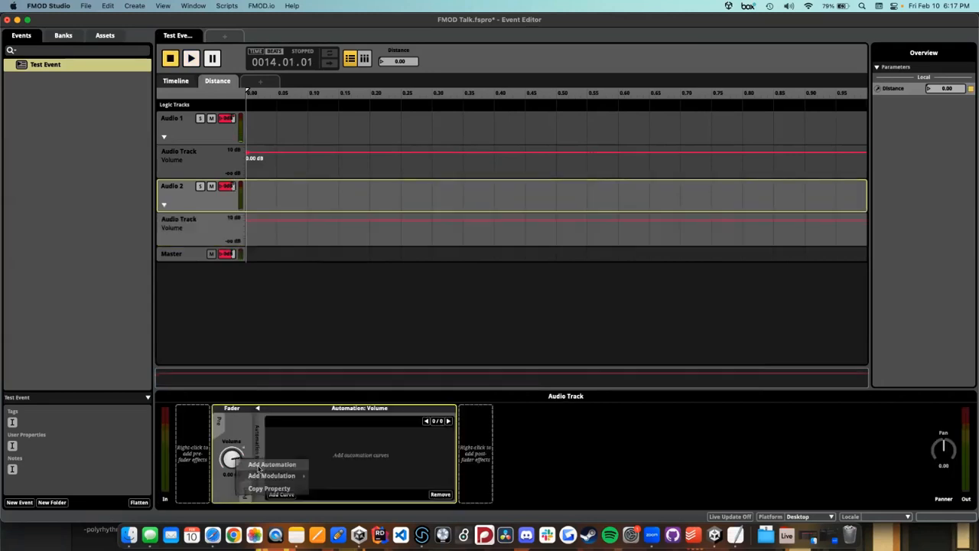
{"action": "left_click", "coordinate": [250, 220]}
{"action": "left_click_drag", "start_coordinate": [248, 221], "coordinate": [227, 247]}
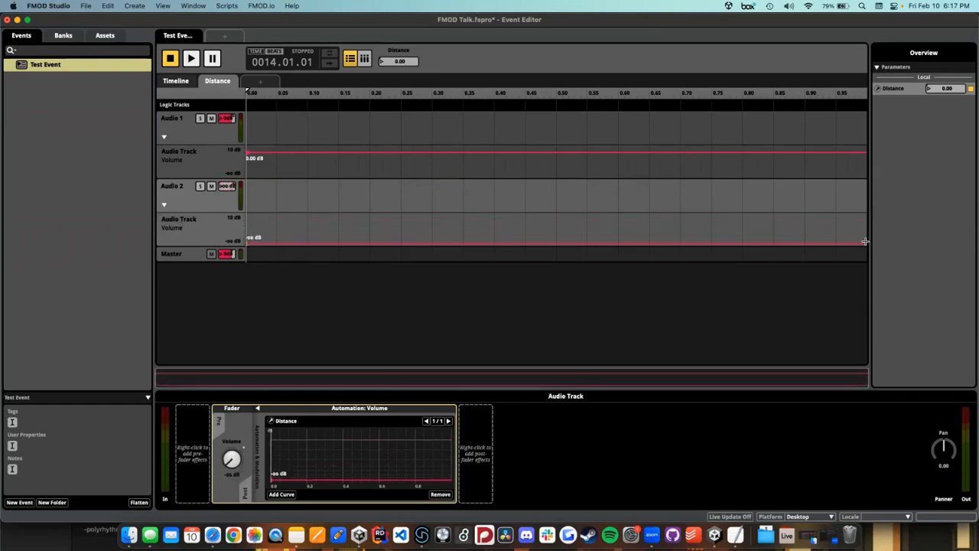
{"action": "left_click", "coordinate": [865, 237]}
{"action": "left_click_drag", "start_coordinate": [866, 237], "coordinate": [866, 222]}
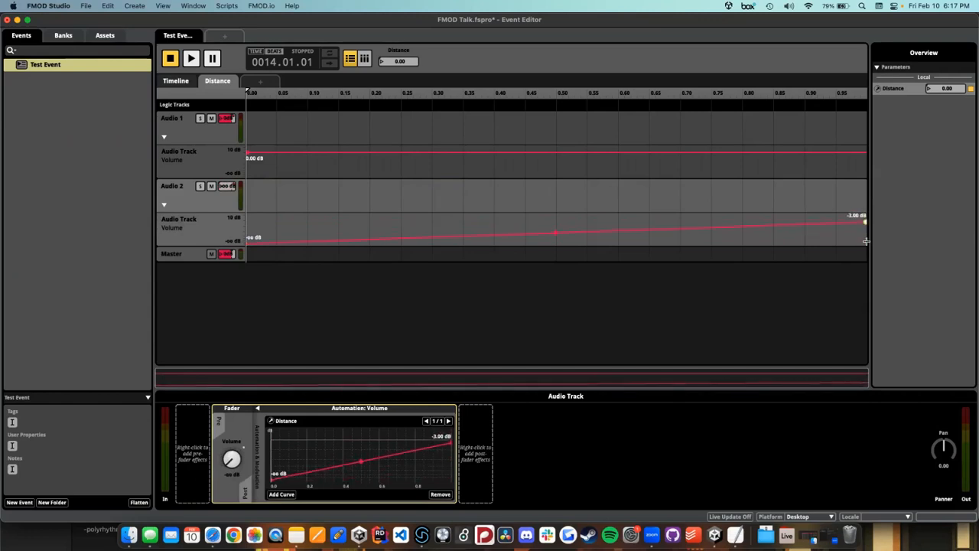
Step: Audition the event while adjusting Distance to hear the Audio 2 volume curve, and save the project from the Timeline sheet
{"action": "key", "text": "space"}
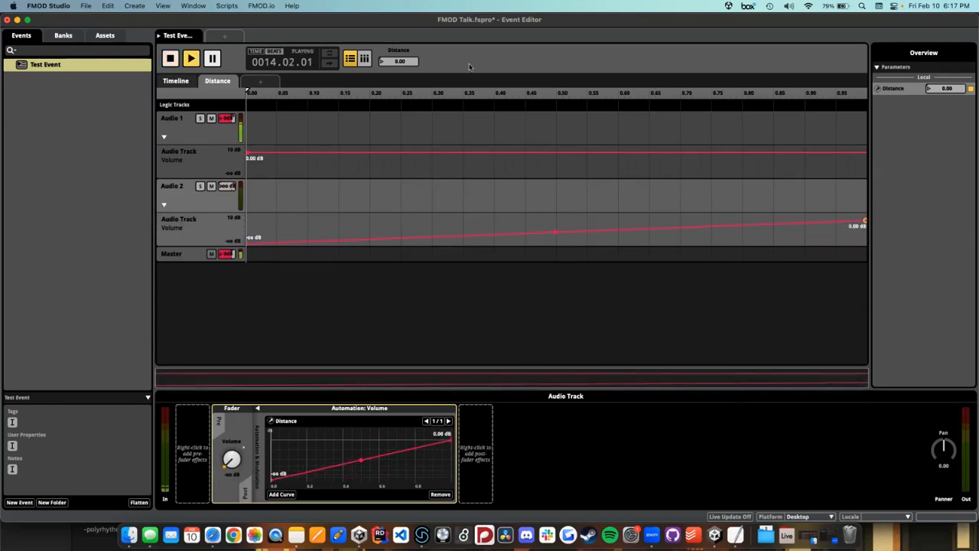
{"action": "left_click_drag", "start_coordinate": [405, 66], "coordinate": [406, 65]}
{"action": "key", "text": "space"}
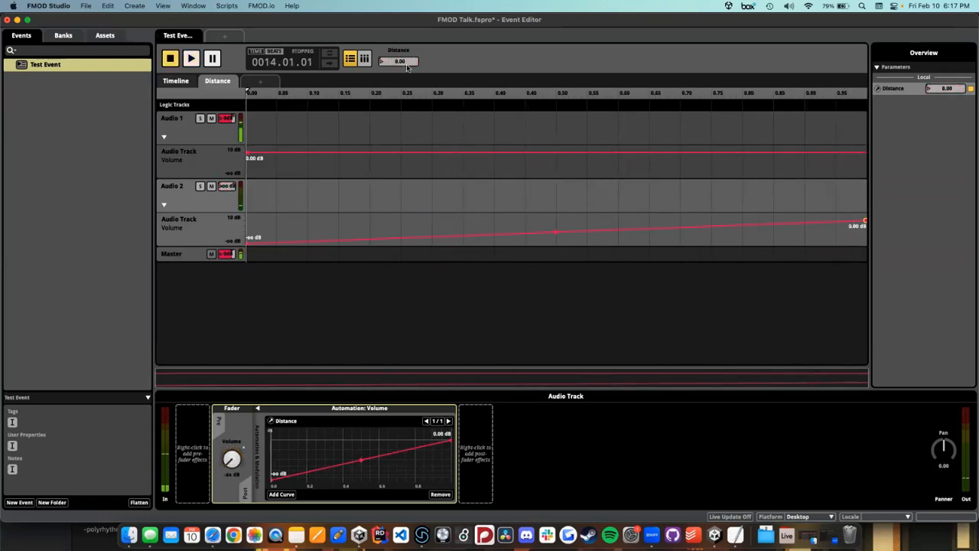
{"action": "left_click", "coordinate": [184, 81]}
{"action": "key", "text": "super+s"}
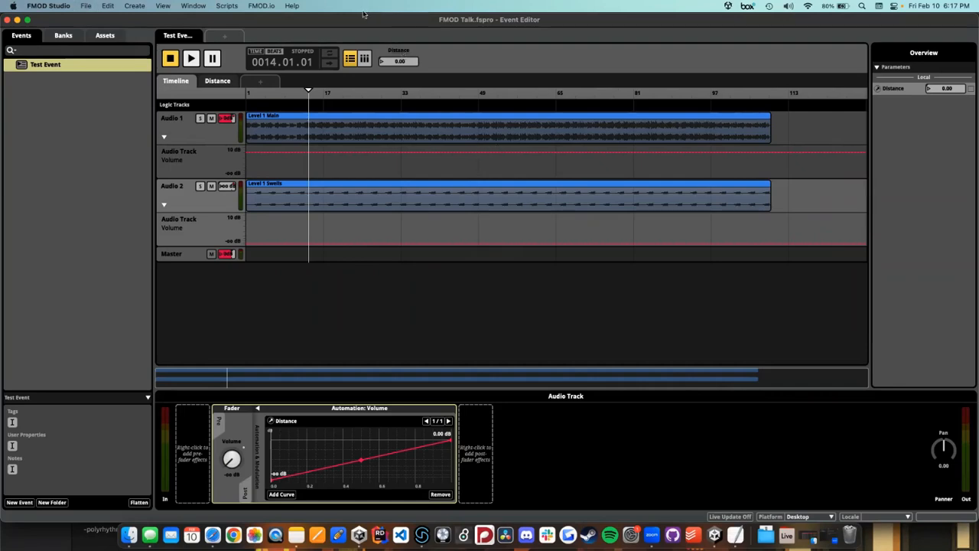
Step: Move the FMOD Studio window aside, enlarge the Unity editor window behind it, and return to FMOD Studio
{"action": "left_click_drag", "start_coordinate": [365, 18], "coordinate": [542, 48]}
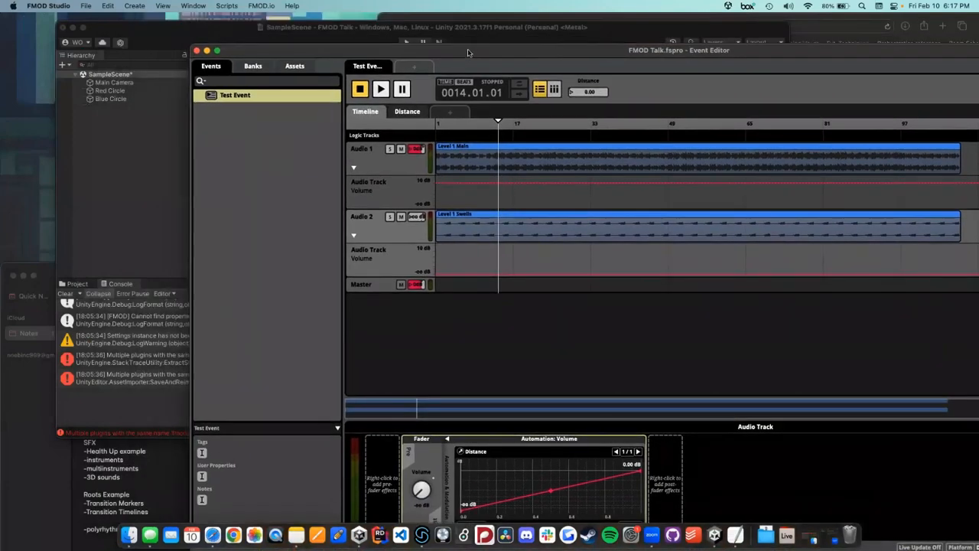
{"action": "left_click", "coordinate": [241, 29]}
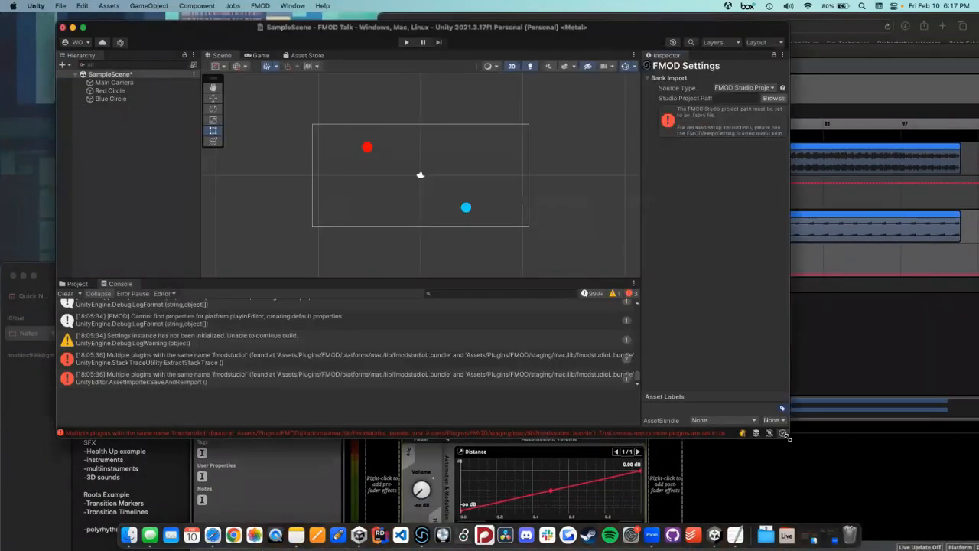
{"action": "left_click_drag", "start_coordinate": [788, 435], "coordinate": [895, 488]}
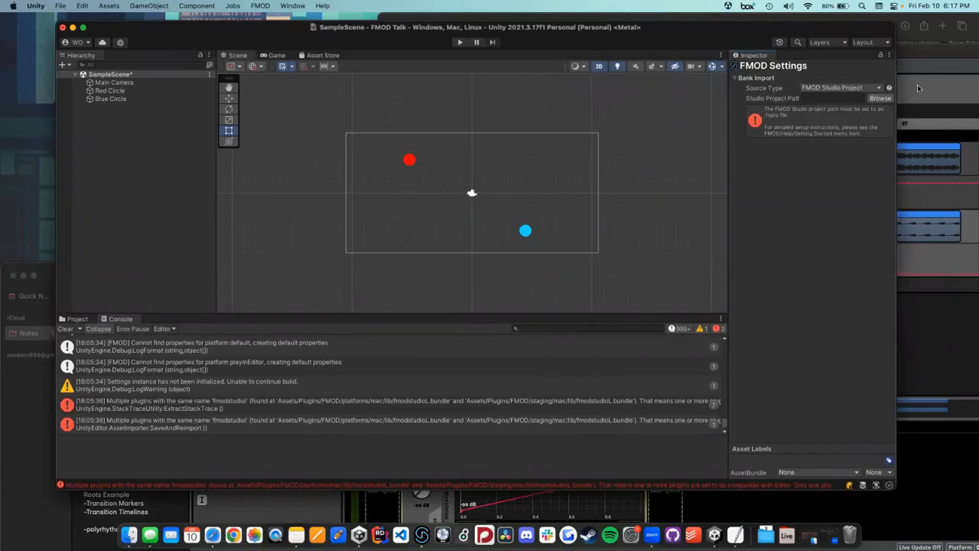
{"action": "left_click", "coordinate": [920, 61]}
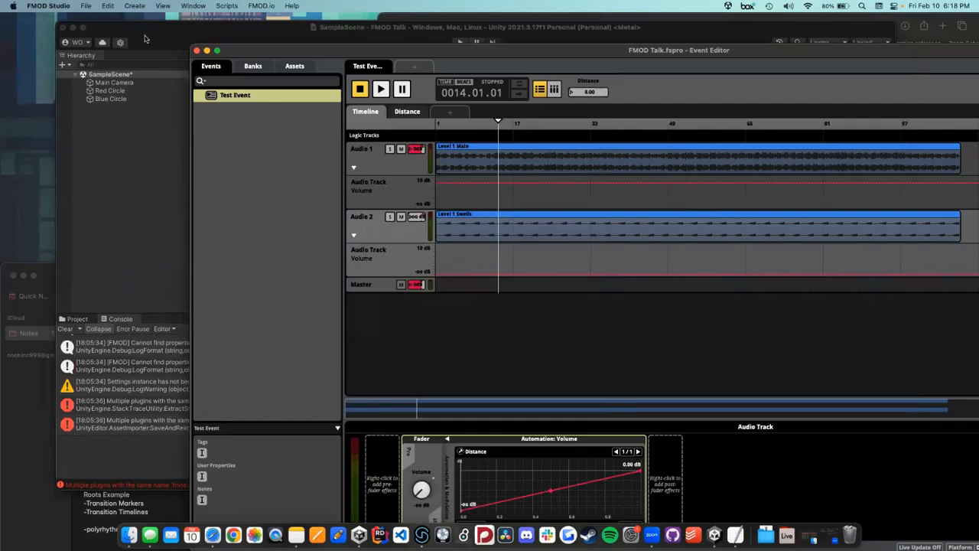
Step: Open the asset preferences and browse to the FMOD project's Assets directory for the assets folder setting
{"action": "left_click", "coordinate": [74, 7]}
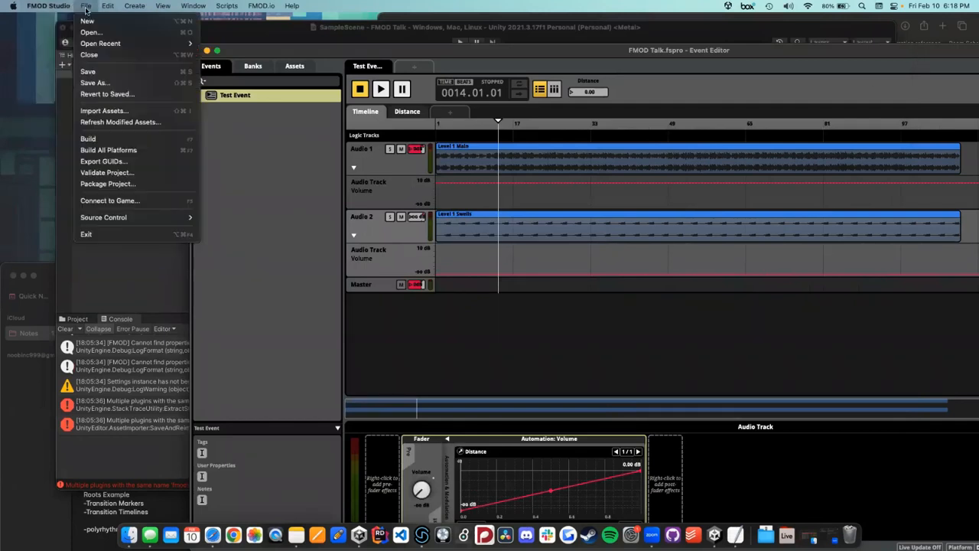
{"action": "left_click", "coordinate": [54, 32]}
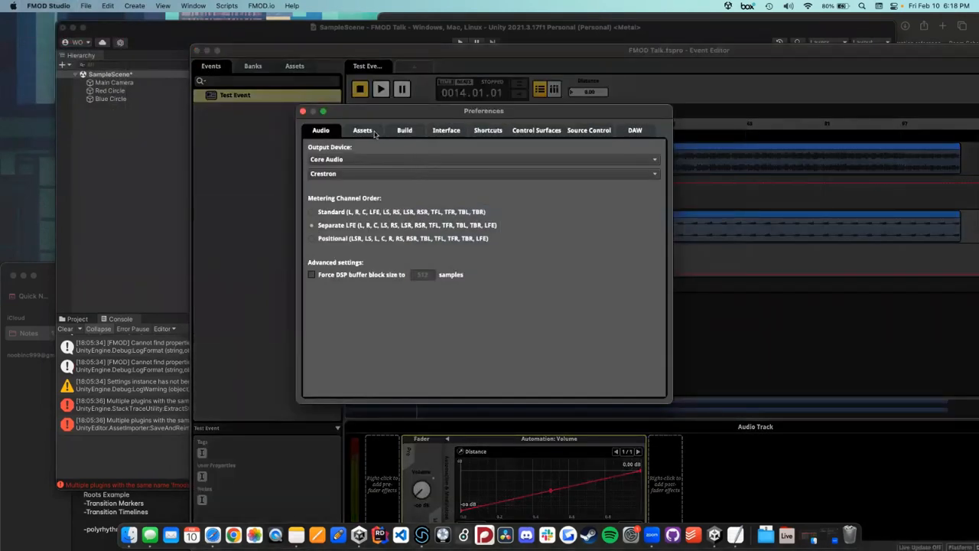
{"action": "left_click", "coordinate": [364, 131]}
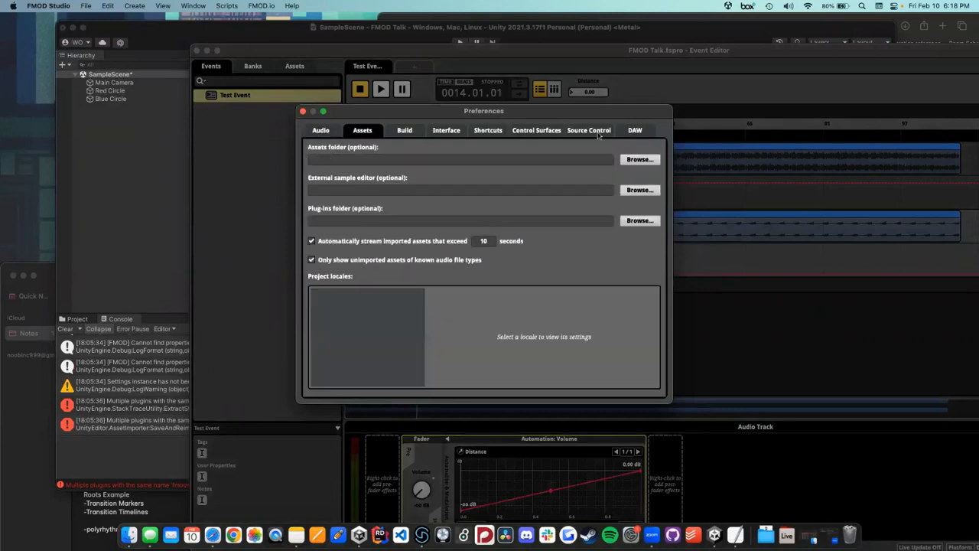
{"action": "left_click", "coordinate": [640, 160]}
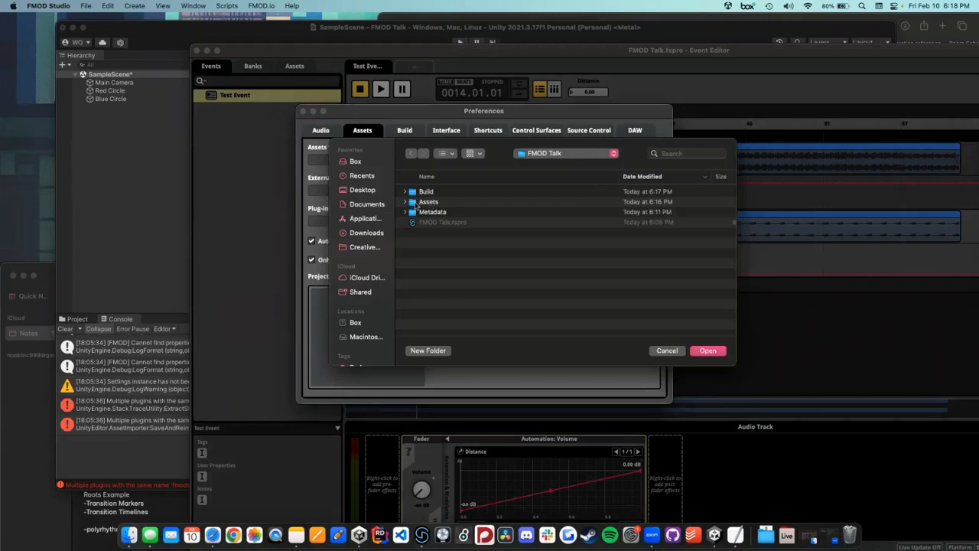
{"action": "double_click", "coordinate": [413, 203]}
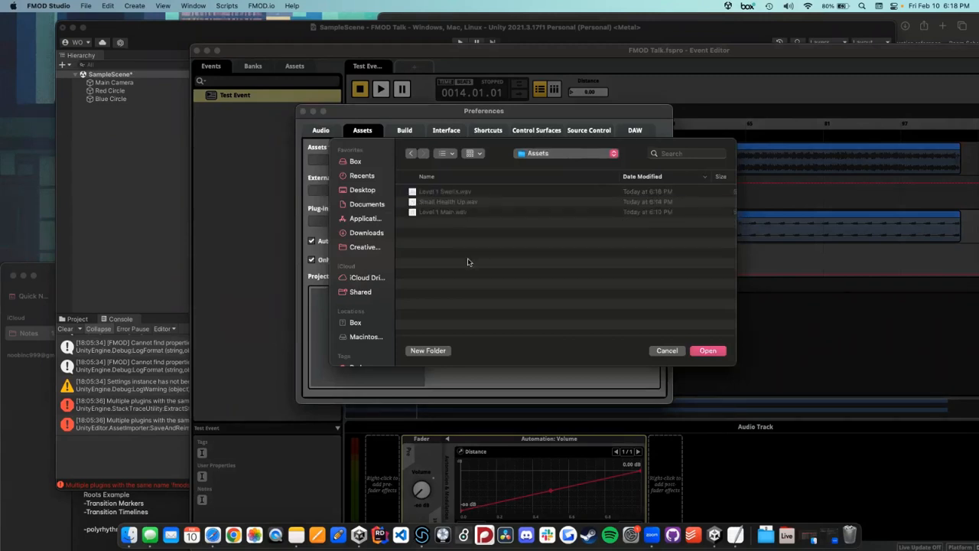
{"action": "left_click", "coordinate": [556, 156]}
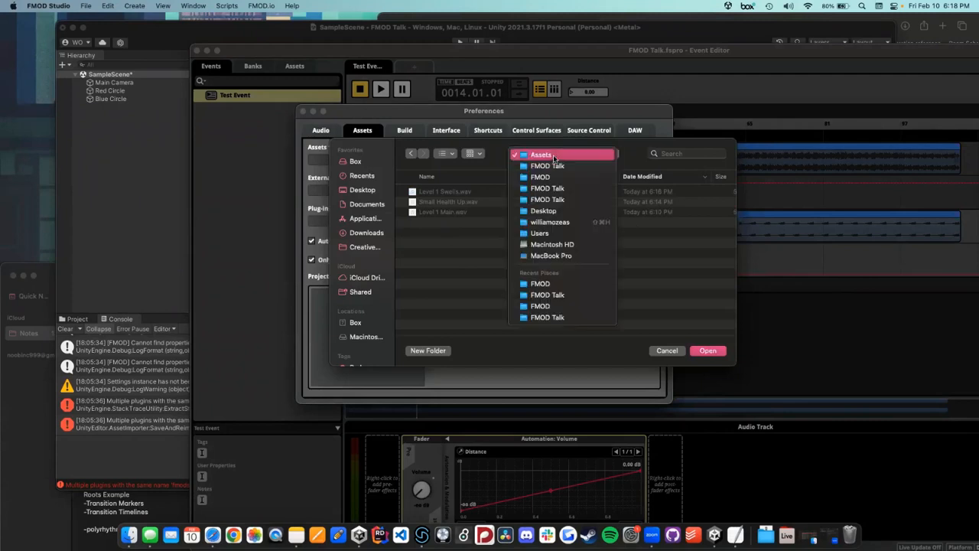
{"action": "left_click", "coordinate": [453, 256]}
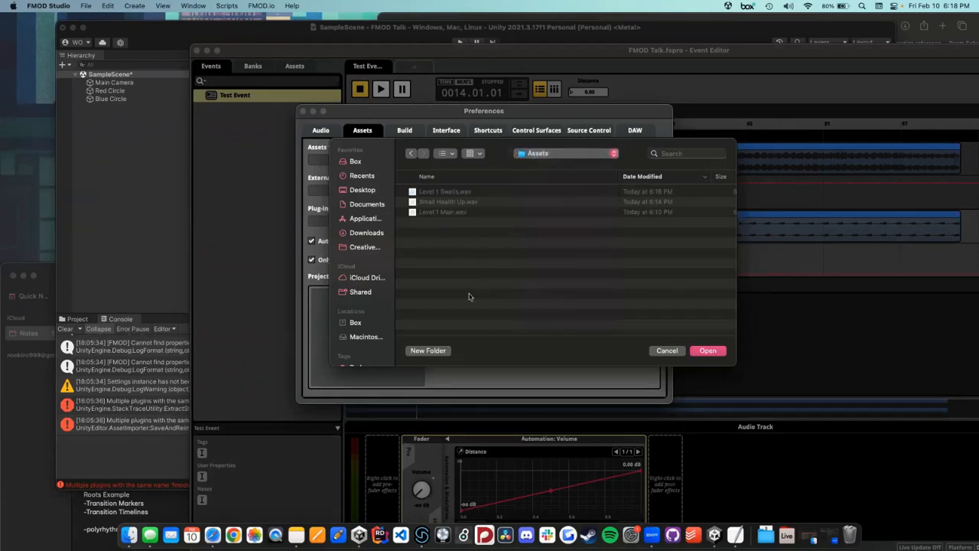
Step: Create a folder named FMOD inside Assets and set it as the project's assets folder, accepting the change despite existing asset metadata
{"action": "left_click", "coordinate": [441, 351]}
{"action": "type", "text": "FMOD"}
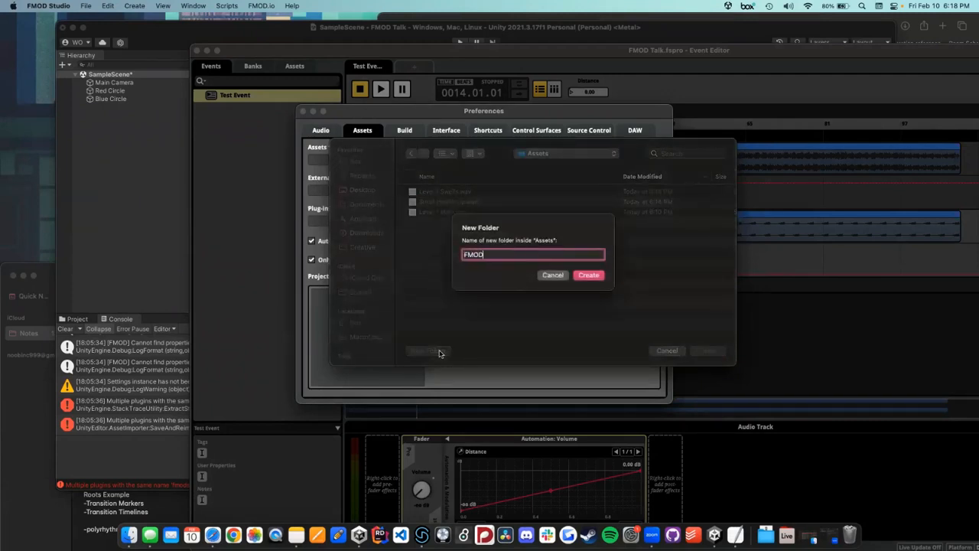
{"action": "key", "text": "Return"}
{"action": "left_click", "coordinate": [718, 351]}
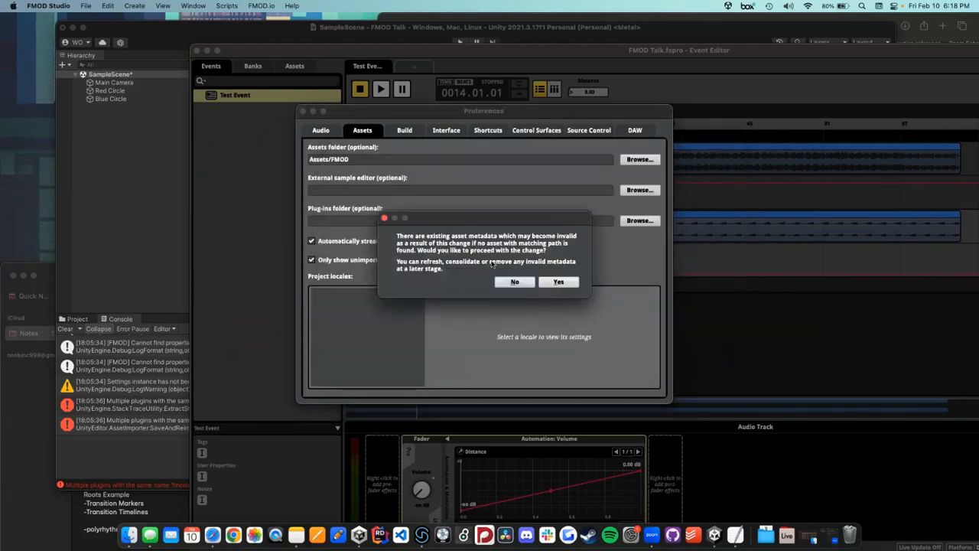
{"action": "left_click", "coordinate": [558, 283]}
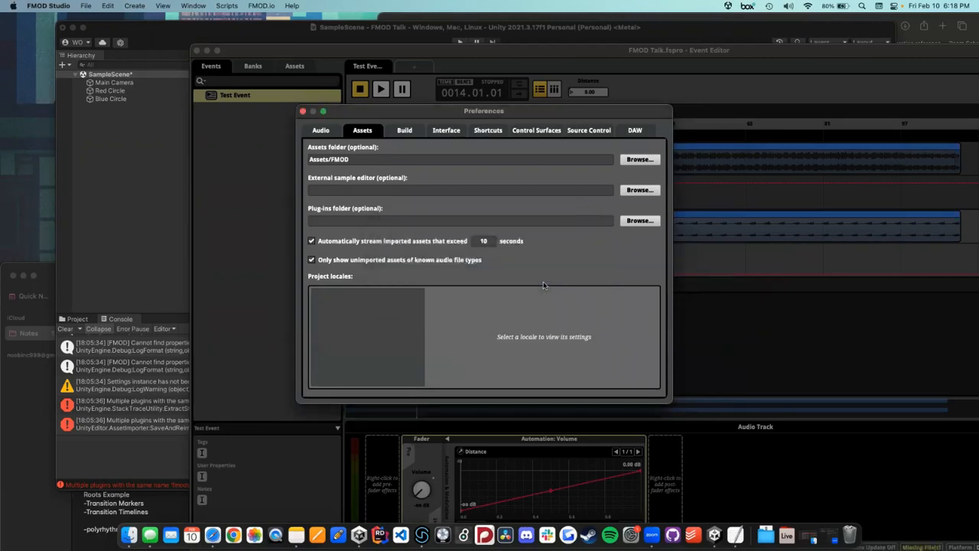
Step: Examine the build preferences, including the Desktop platform settings and the platforms available to add
{"action": "left_click", "coordinate": [397, 135]}
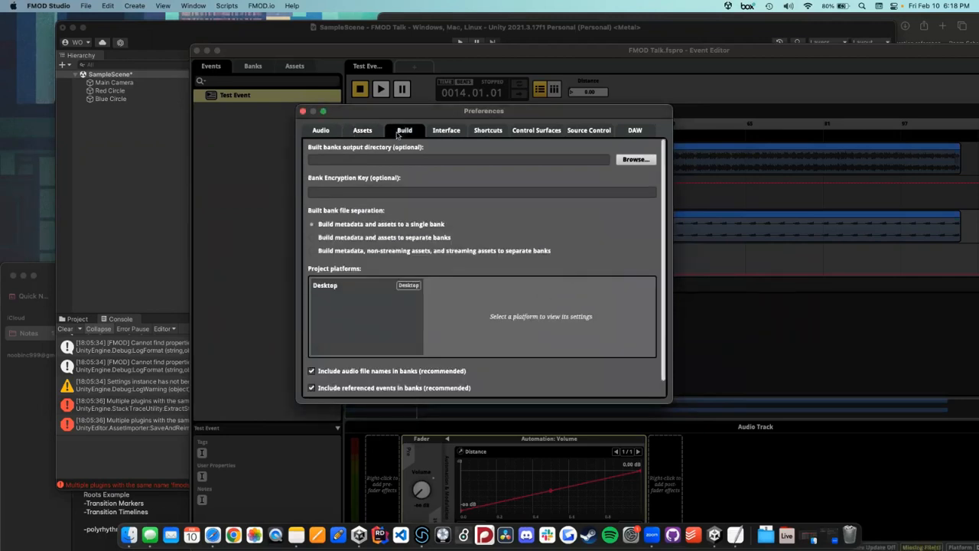
{"action": "right_click", "coordinate": [347, 323]}
{"action": "mouse_move", "coordinate": [373, 329]}
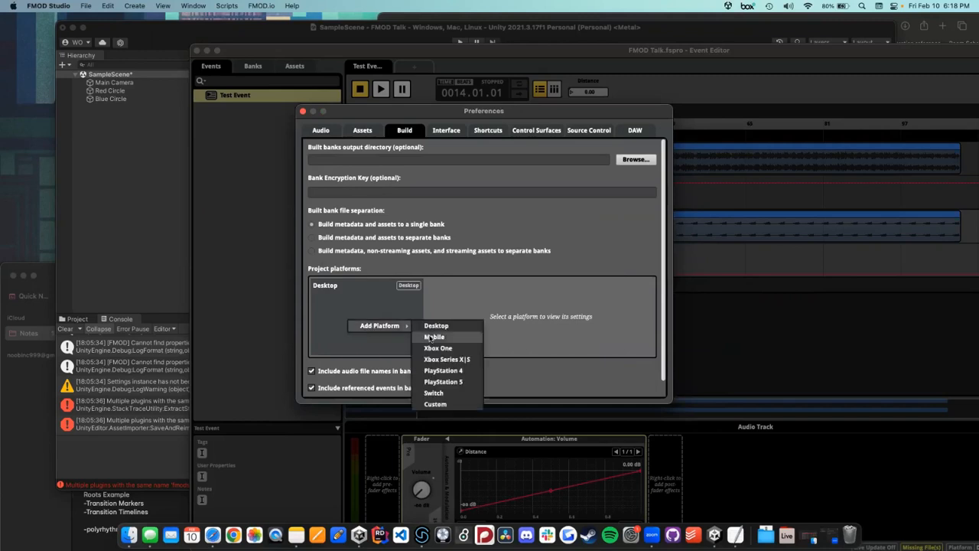
{"action": "left_click", "coordinate": [349, 314]}
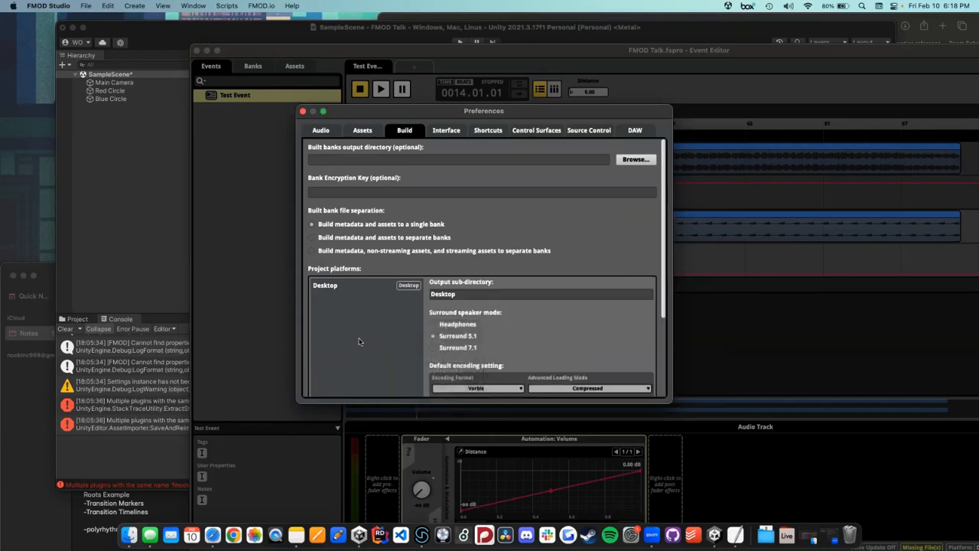
{"action": "right_click", "coordinate": [357, 316]}
{"action": "mouse_move", "coordinate": [378, 324]}
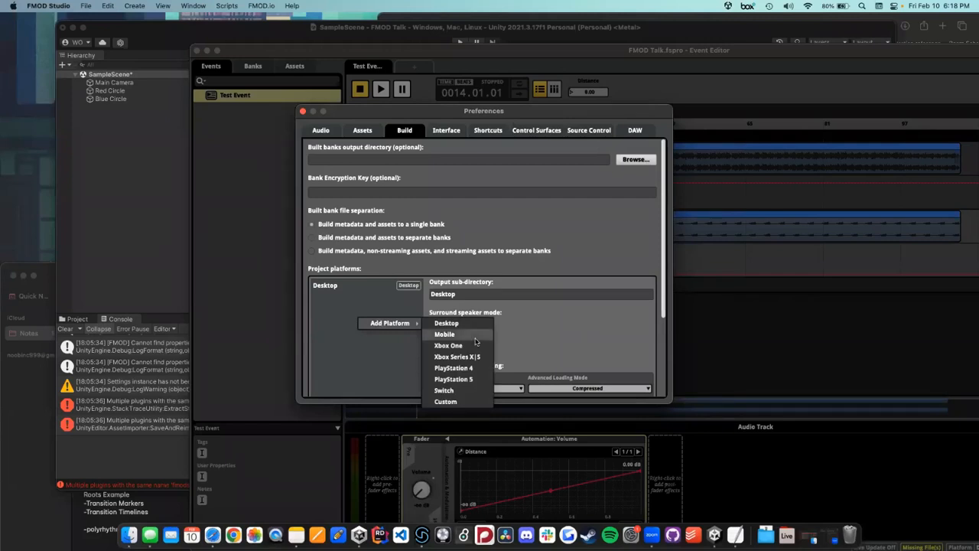
{"action": "left_click", "coordinate": [352, 340]}
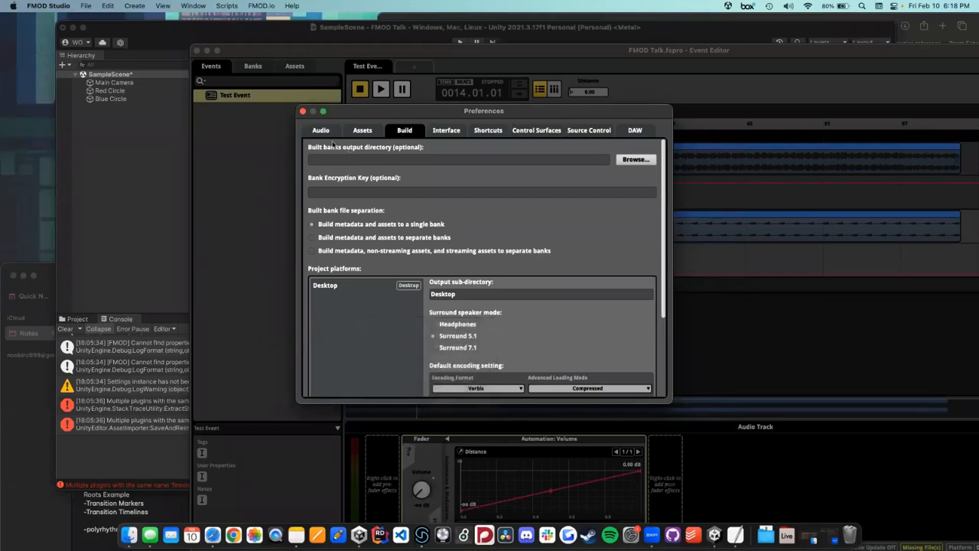
Step: Check the audio preferences, close Preferences, and try to build the Master bank for Desktop
{"action": "left_click", "coordinate": [322, 130]}
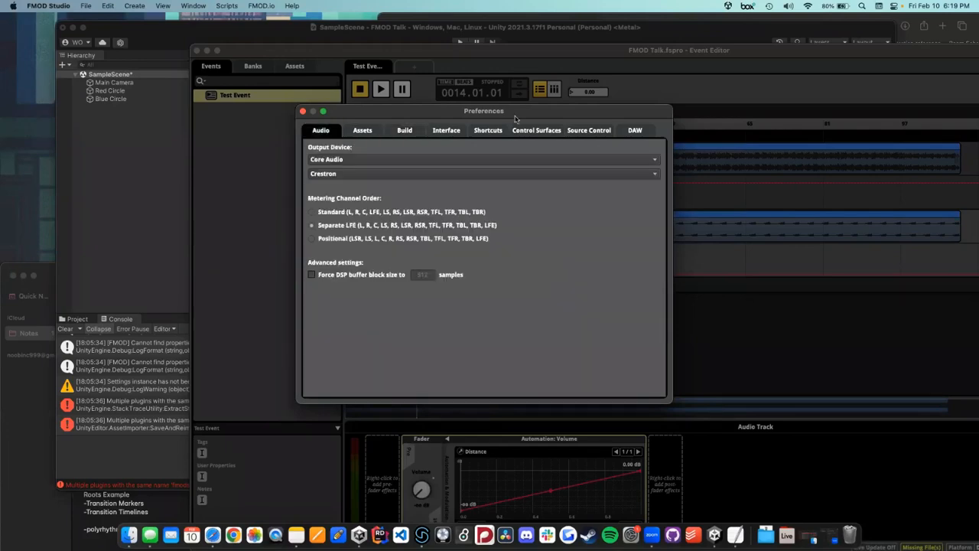
{"action": "left_click_drag", "start_coordinate": [307, 115], "coordinate": [469, 115]}
{"action": "left_click", "coordinate": [466, 112]}
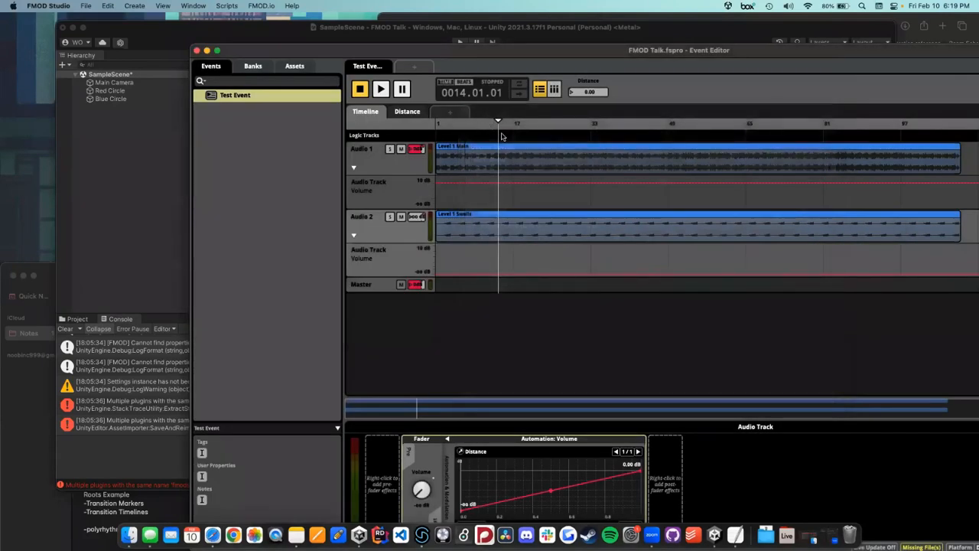
{"action": "key", "text": "F7"}
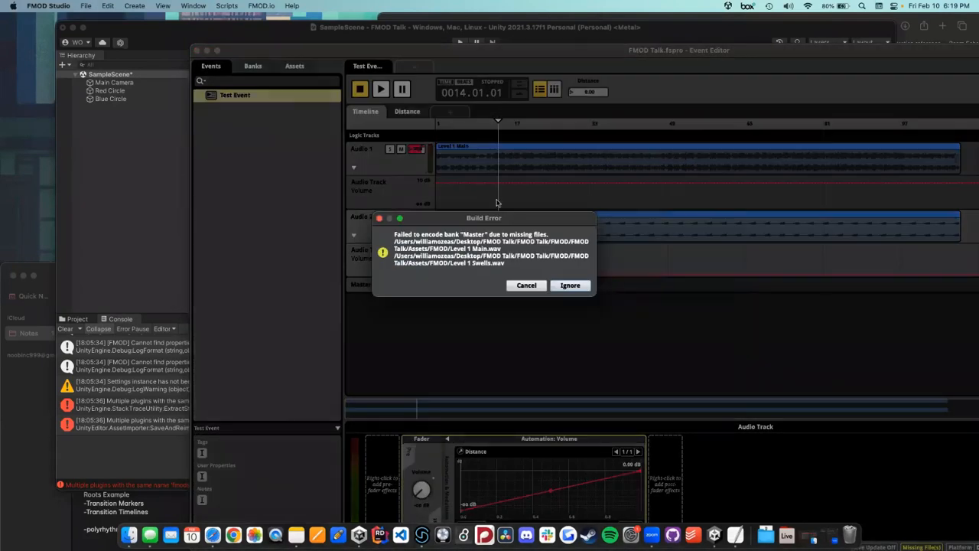
{"action": "left_click", "coordinate": [525, 285]}
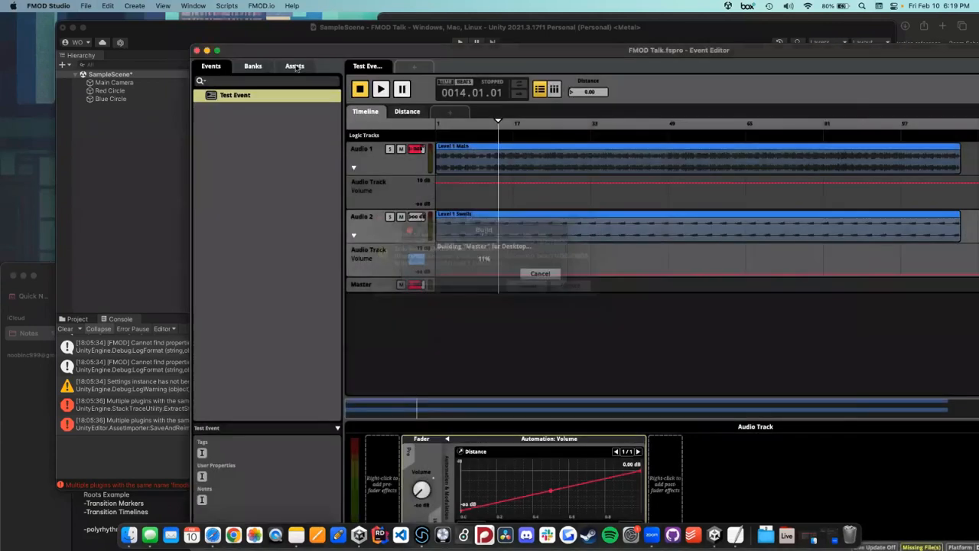
Step: Re-import Level 1 Main.wav, Level 1 Swells.wav and Small Health Up.wav from the Resources folder, replacing the missing assets, and build the banks
{"action": "left_click", "coordinate": [294, 66]}
{"action": "left_click", "coordinate": [294, 95]}
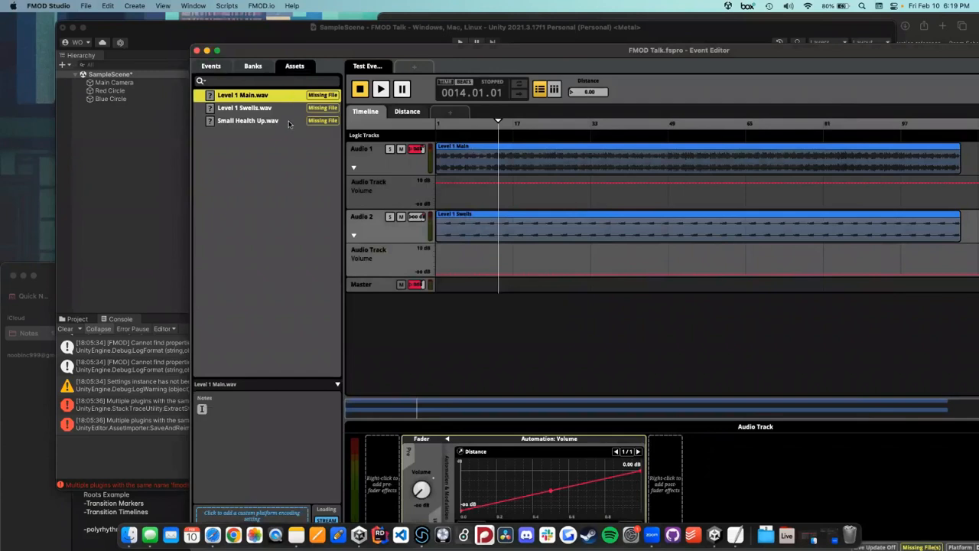
{"action": "left_click", "coordinate": [289, 120], "text": "shift"}
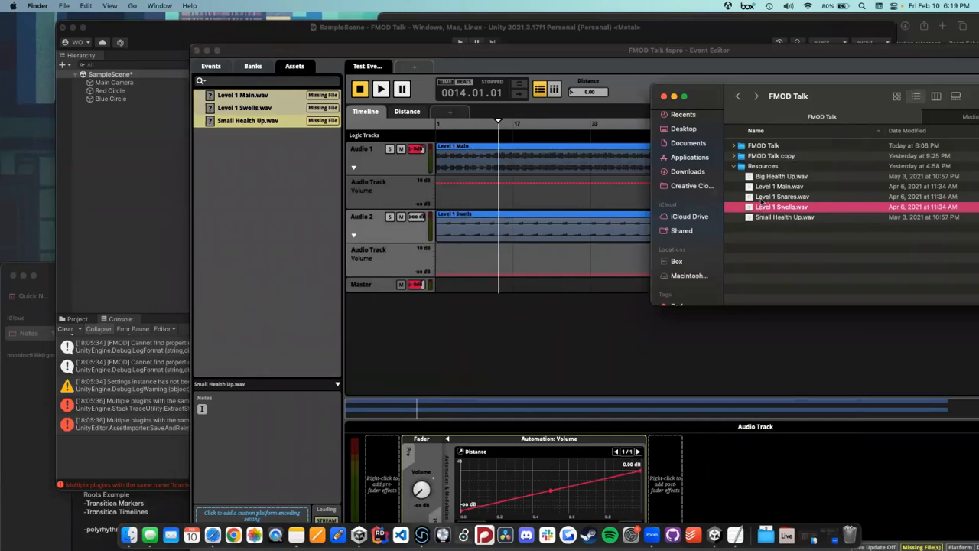
{"action": "left_click", "coordinate": [762, 188], "text": "super"}
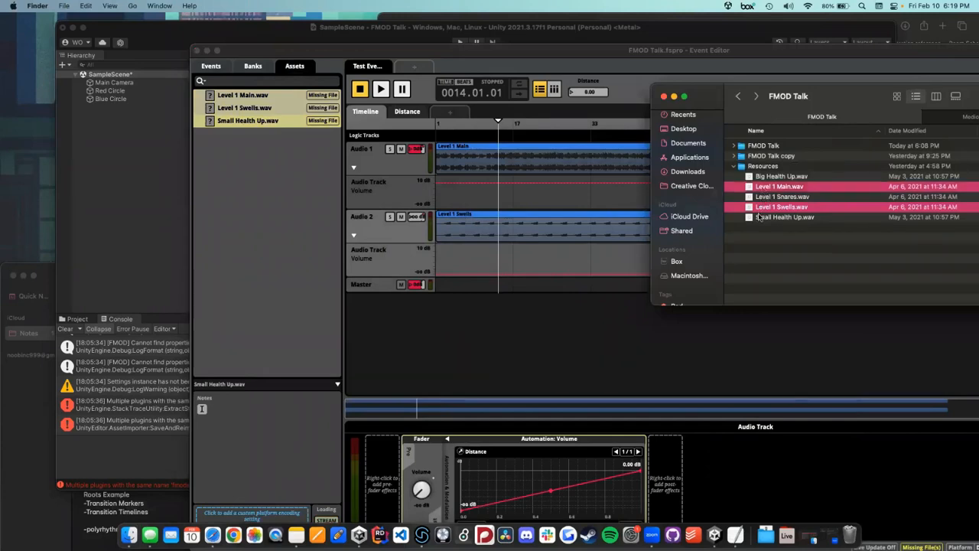
{"action": "left_click", "coordinate": [759, 217], "text": "super"}
{"action": "left_click_drag", "start_coordinate": [759, 218], "coordinate": [294, 230]}
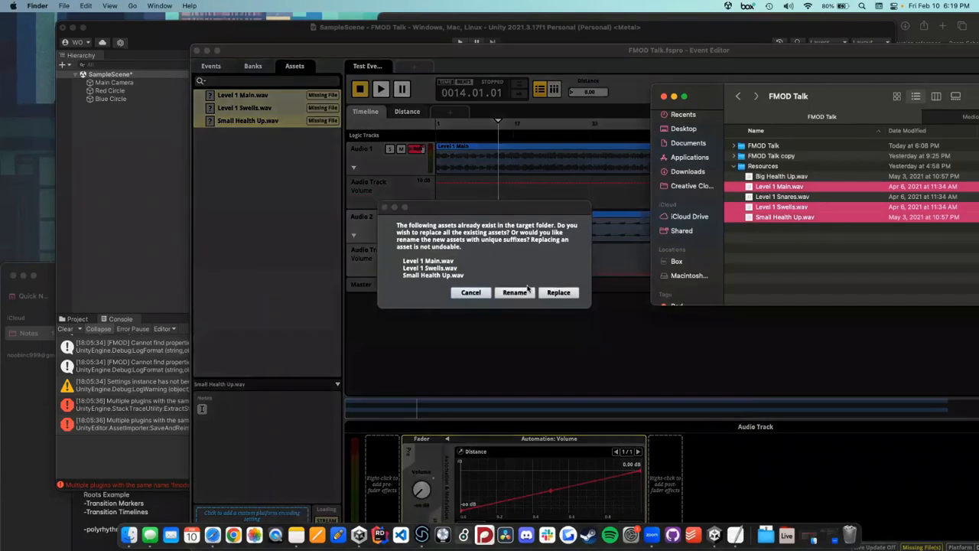
{"action": "left_click", "coordinate": [558, 292]}
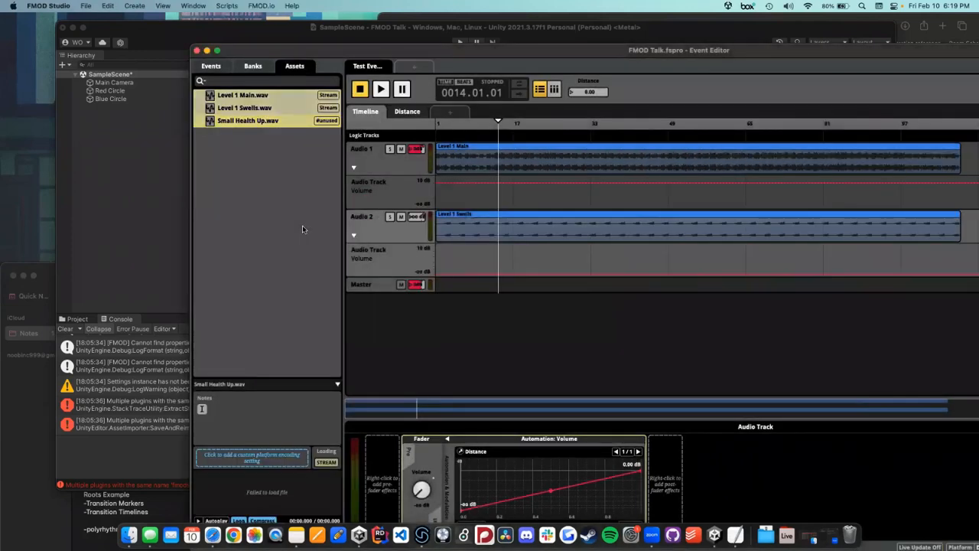
{"action": "key", "text": "super+b"}
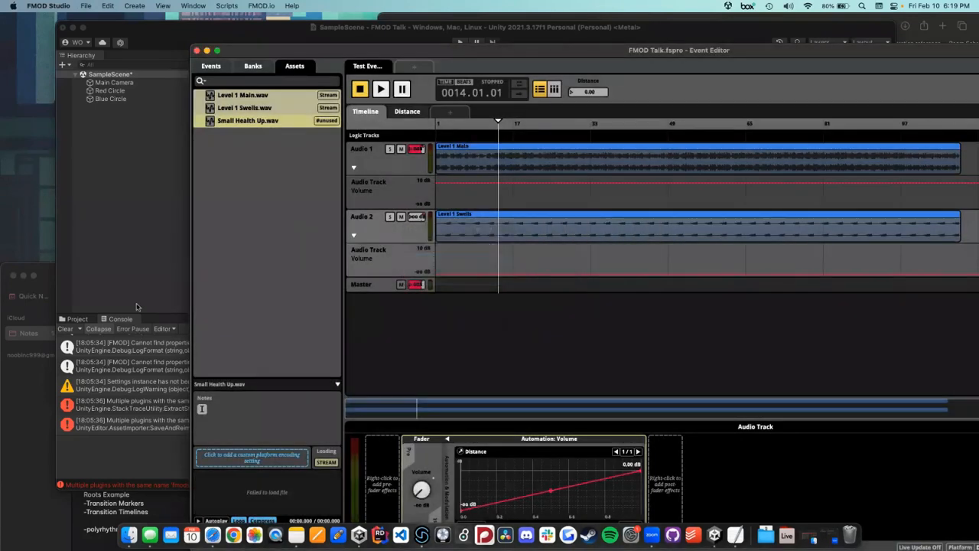
Step: Switch to Unity, open the FMOD settings and set the bank import source type to Single Platform Build
{"action": "left_click", "coordinate": [130, 251]}
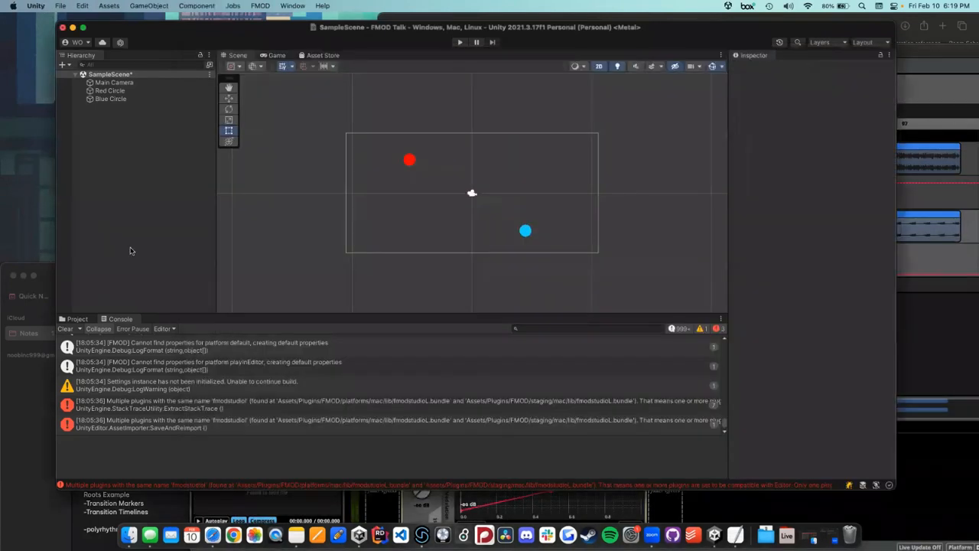
{"action": "left_click", "coordinate": [260, 6]}
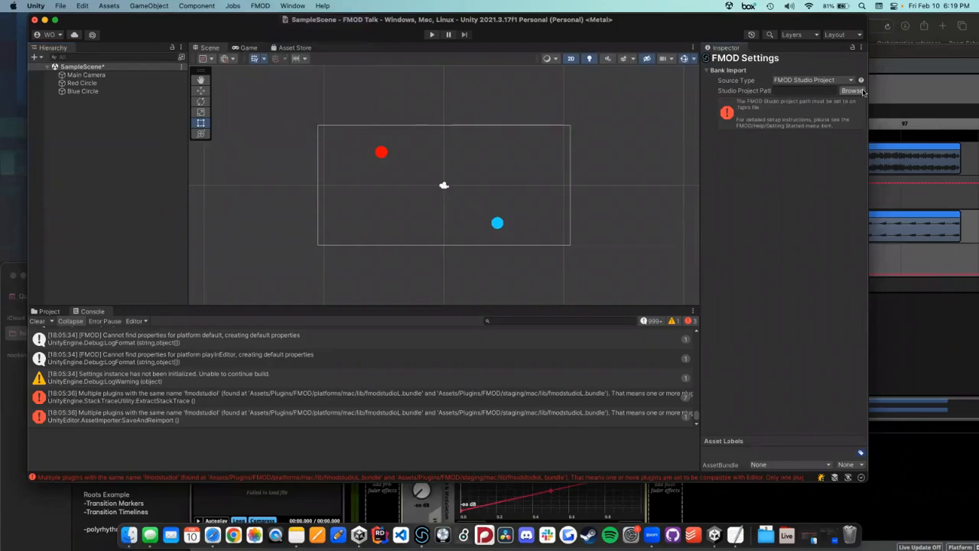
{"action": "left_click", "coordinate": [833, 80]}
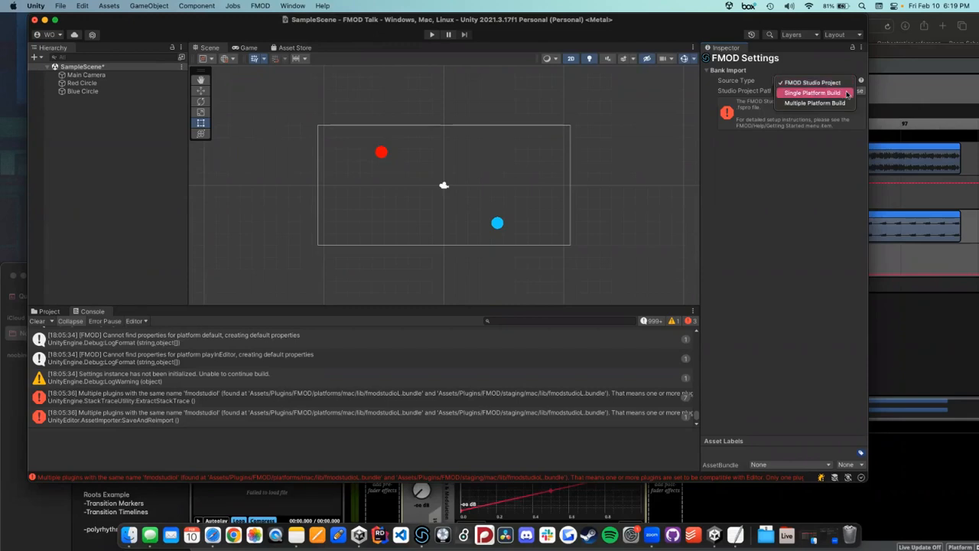
{"action": "left_click", "coordinate": [847, 93]}
{"action": "left_click", "coordinate": [851, 91]}
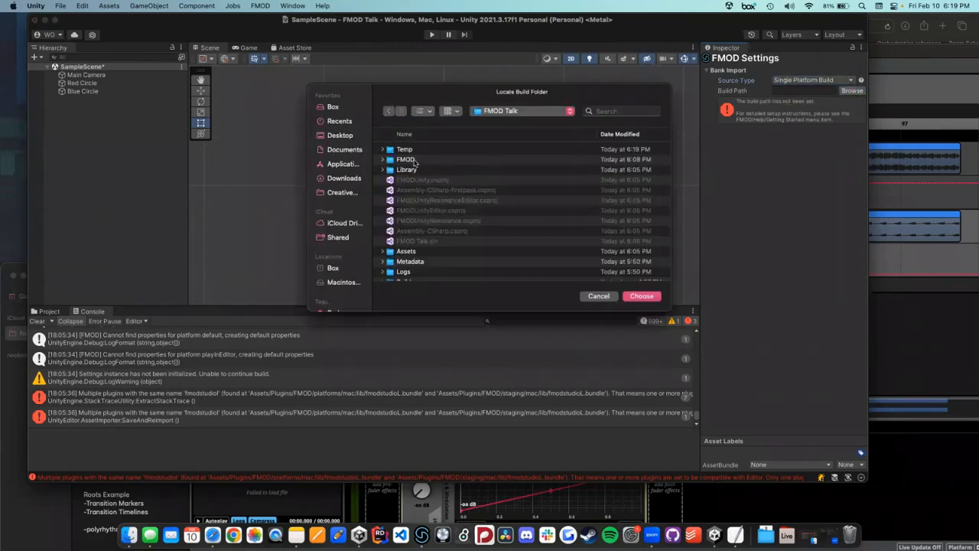
{"action": "double_click", "coordinate": [414, 252]}
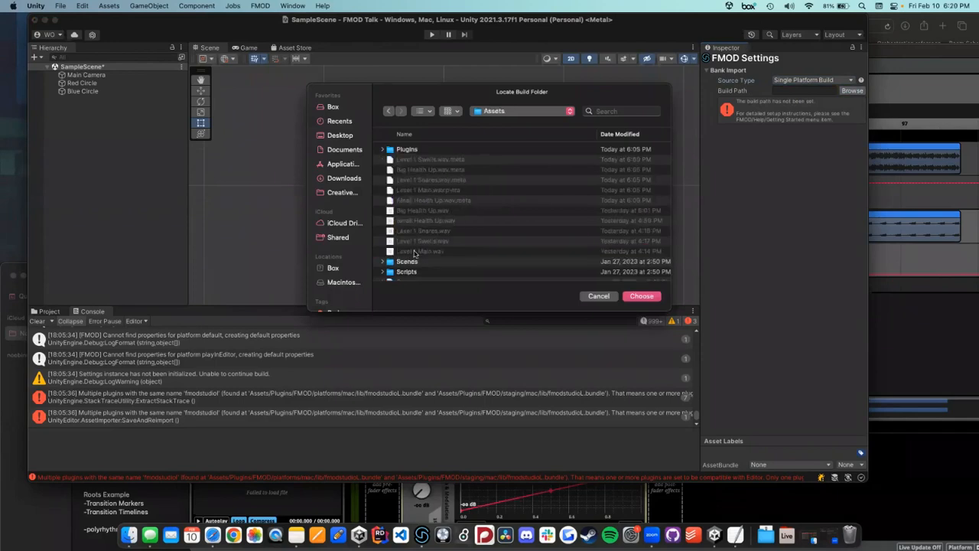
{"action": "scroll", "coordinate": [425, 227], "scroll_direction": "down", "scroll_amount": 5}
{"action": "scroll", "coordinate": [425, 226], "scroll_direction": "up", "scroll_amount": 3}
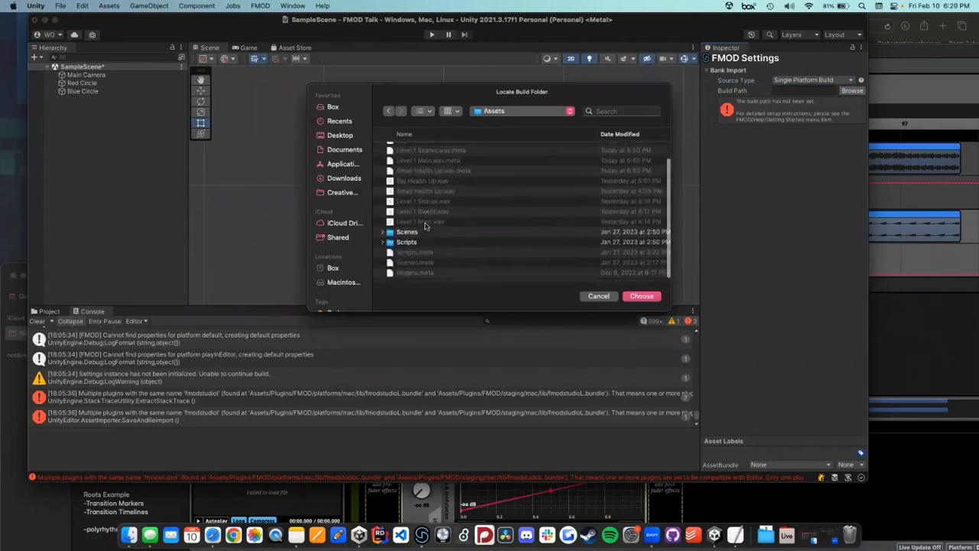
{"action": "left_click", "coordinate": [587, 296]}
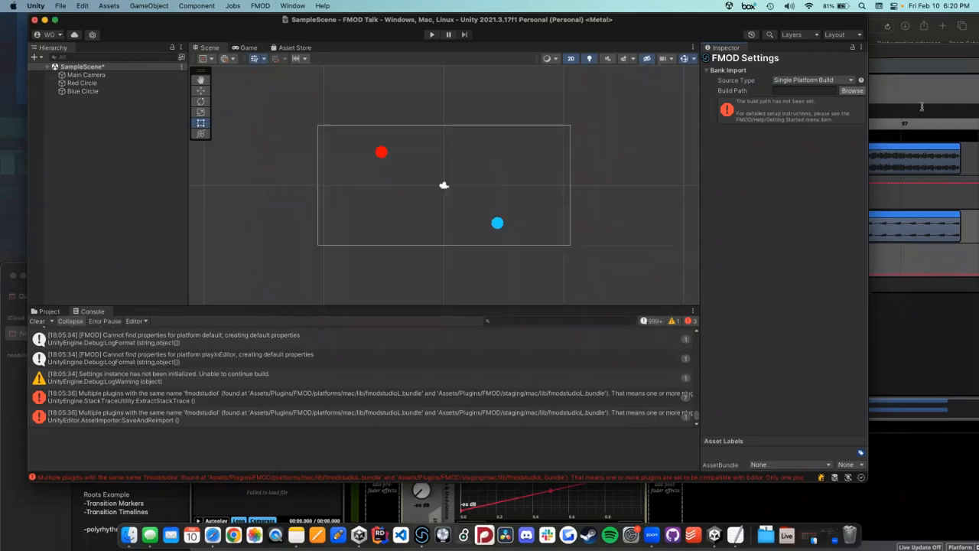
Step: Switch to FMOD Studio, open the build preferences and browse to the Unity project's Assets folder for the built banks output directory
{"action": "key", "text": "super+Tab"}
{"action": "left_click", "coordinate": [89, 5]}
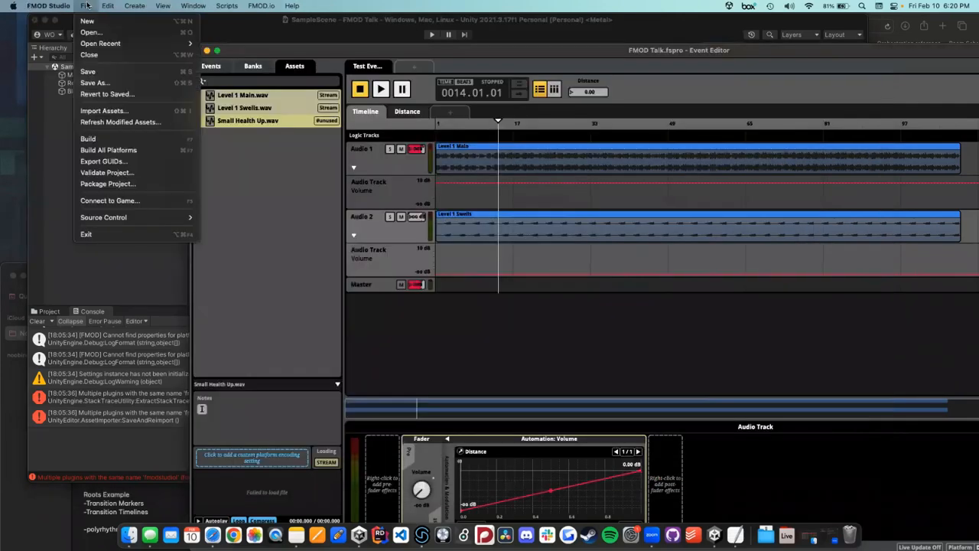
{"action": "mouse_move", "coordinate": [60, 7]}
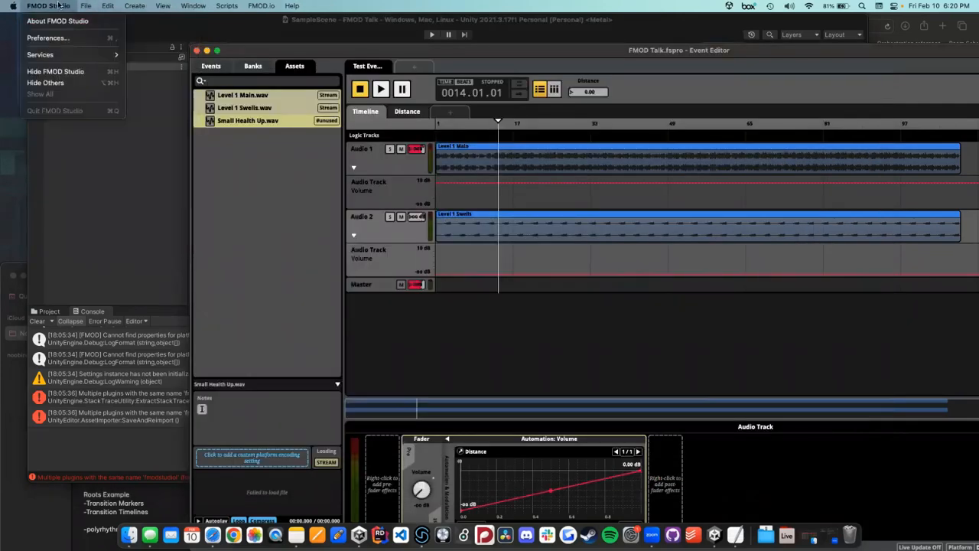
{"action": "left_click", "coordinate": [66, 37]}
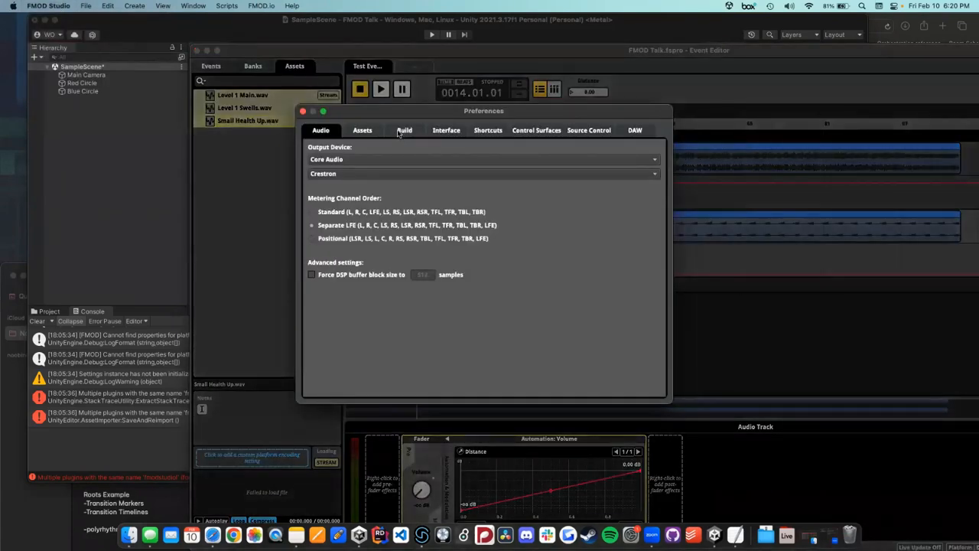
{"action": "left_click", "coordinate": [403, 131]}
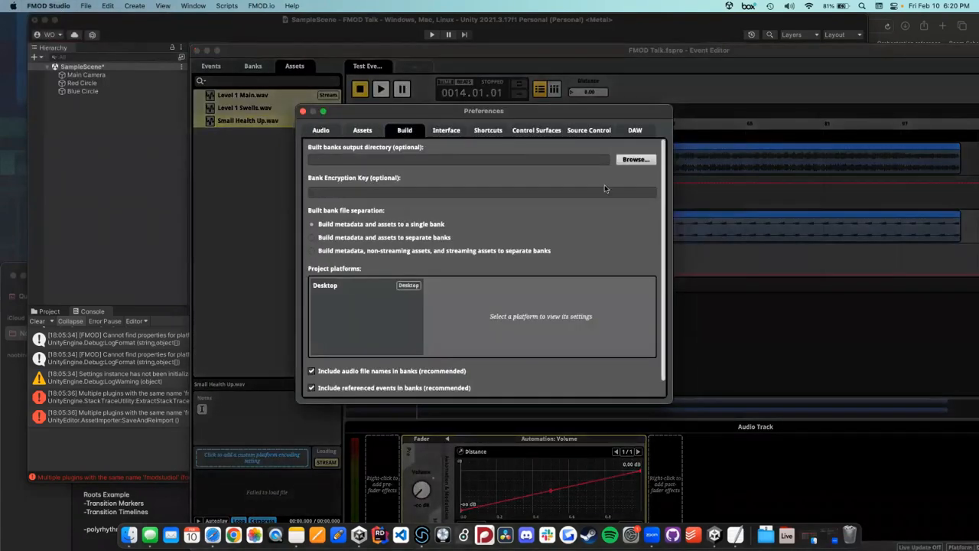
{"action": "left_click", "coordinate": [635, 160]}
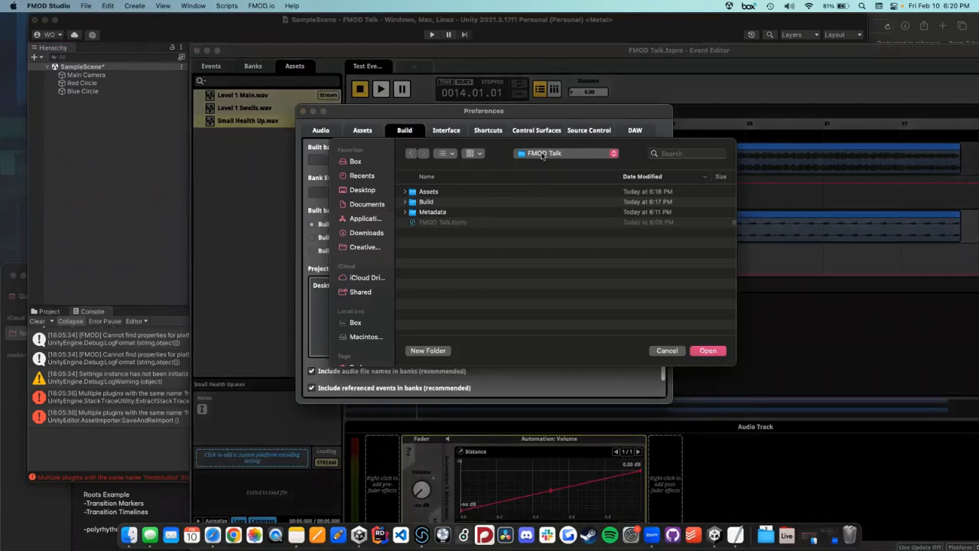
{"action": "left_click", "coordinate": [542, 156]}
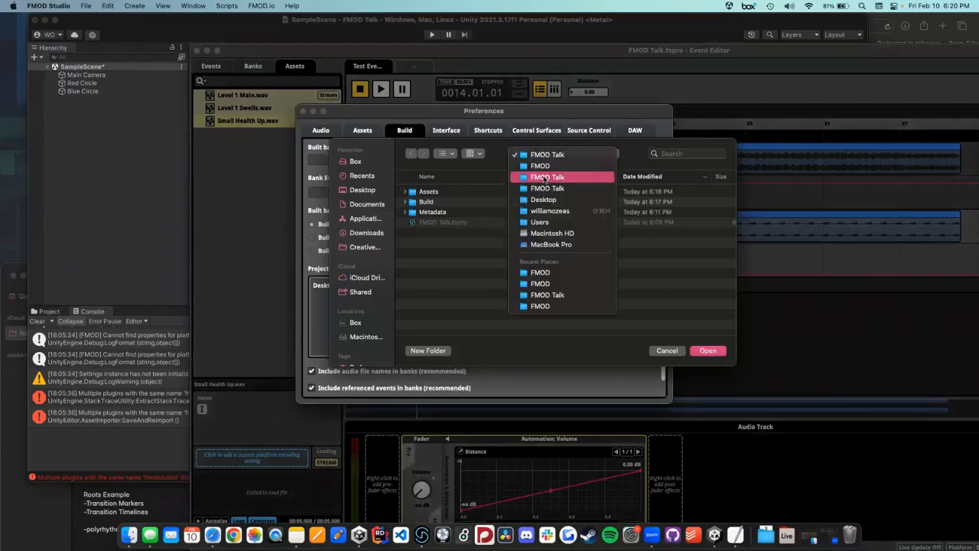
{"action": "left_click", "coordinate": [545, 177]}
{"action": "scroll", "coordinate": [440, 223], "scroll_direction": "down", "scroll_amount": 3}
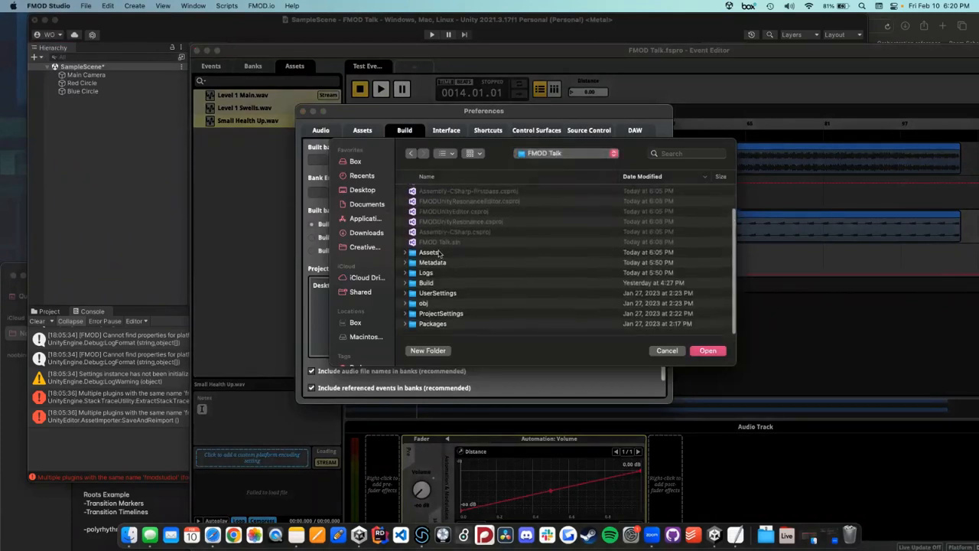
{"action": "double_click", "coordinate": [439, 252]}
{"action": "scroll", "coordinate": [451, 312], "scroll_direction": "down", "scroll_amount": 2}
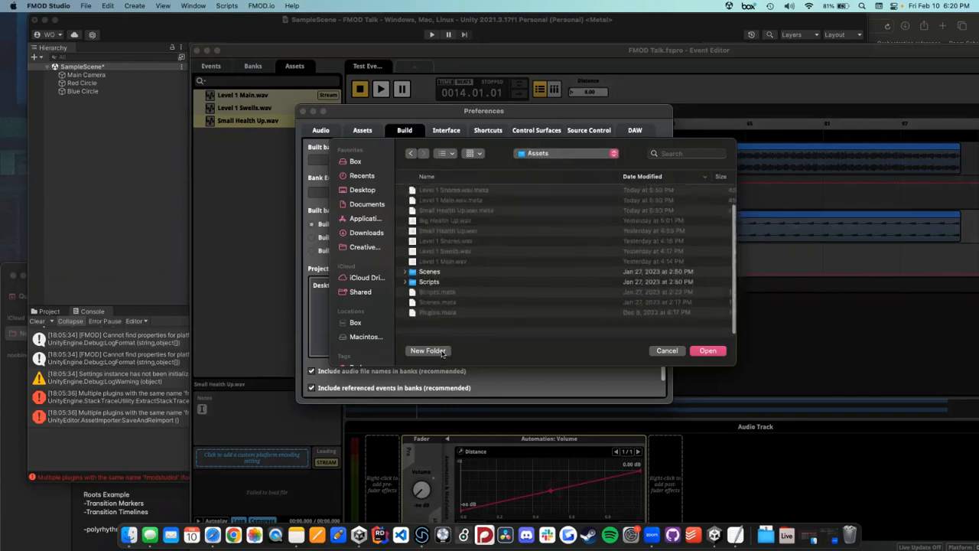
Step: Create a folder named FMOD inside Assets, set it as the built banks output directory and close the preferences
{"action": "left_click", "coordinate": [428, 350]}
{"action": "type", "text": "A"}
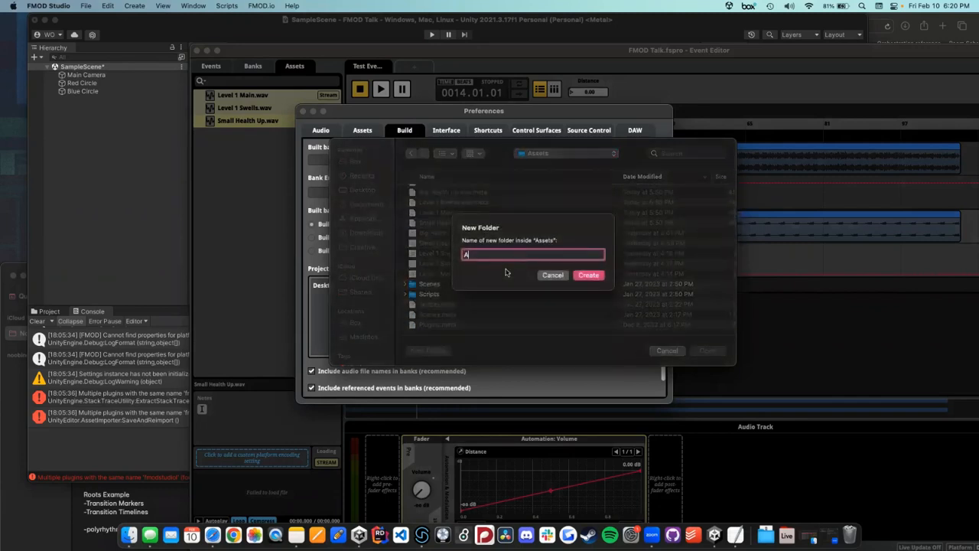
{"action": "type", "text": "ss"}
{"action": "key", "text": "BackSpace"}
{"action": "key", "text": "BackSpace"}
{"action": "key", "text": "BackSpace"}
{"action": "type", "text": "FMOD"}
{"action": "left_click", "coordinate": [590, 275]}
{"action": "left_click", "coordinate": [709, 351]}
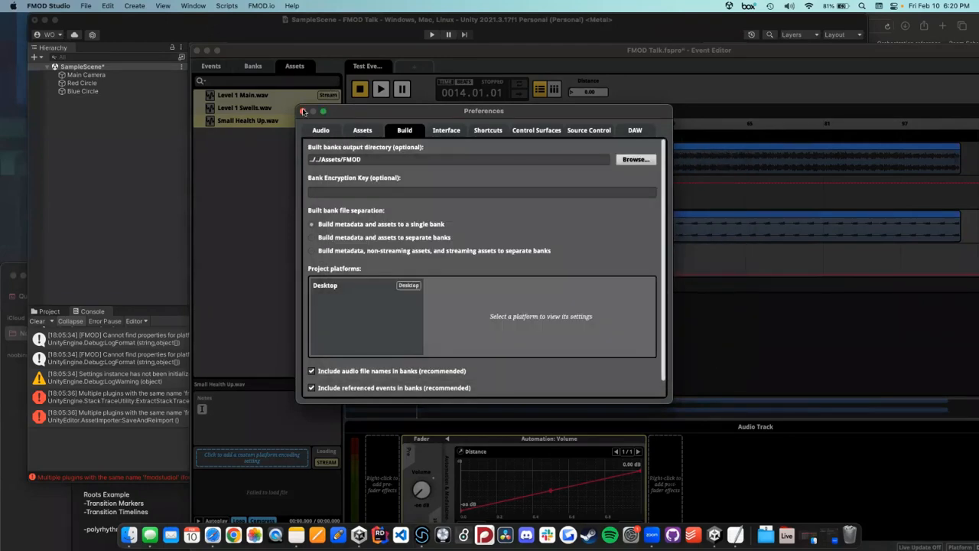
{"action": "left_click", "coordinate": [303, 112]}
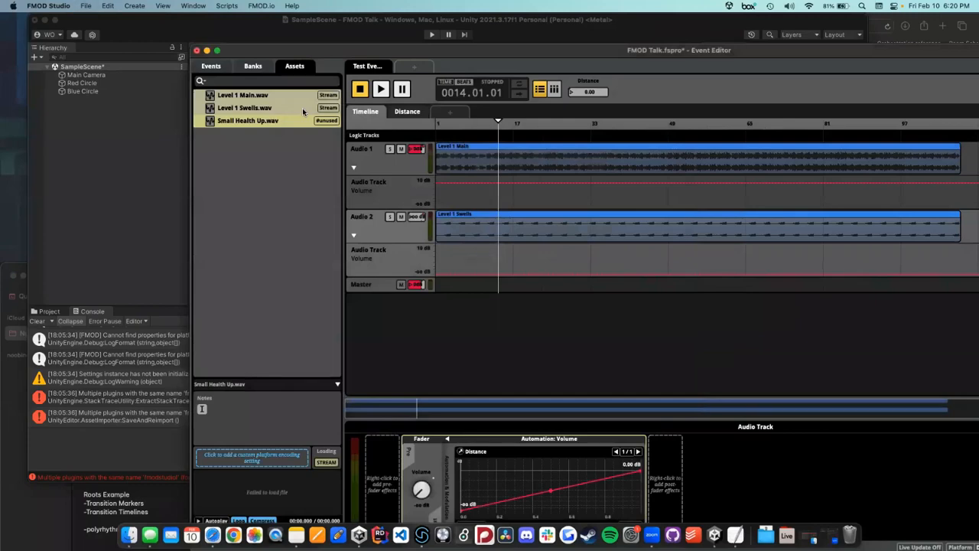
Step: Switch to Unity and set the FMOD bank import build path to the Desktop folder inside Assets/FMOD
{"action": "left_click", "coordinate": [204, 23]}
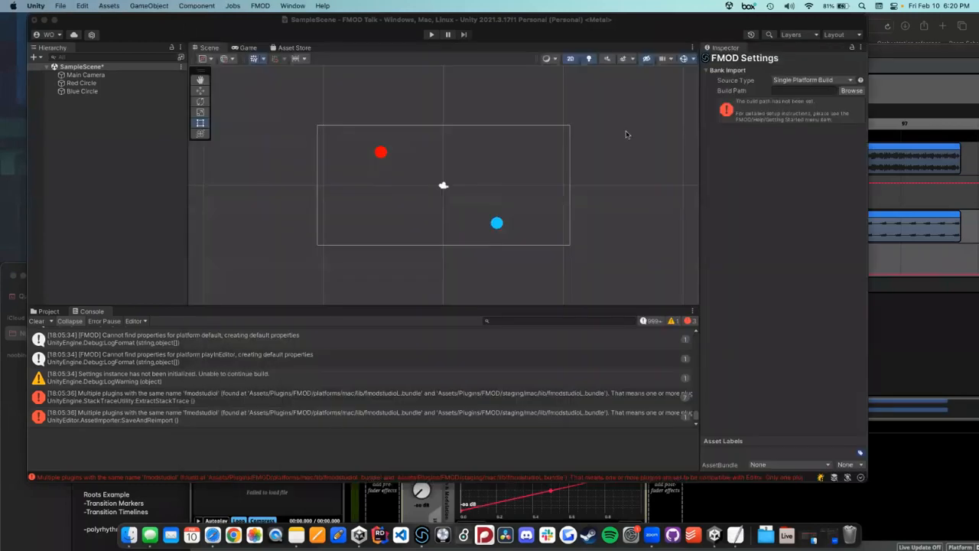
{"action": "left_click", "coordinate": [850, 91]}
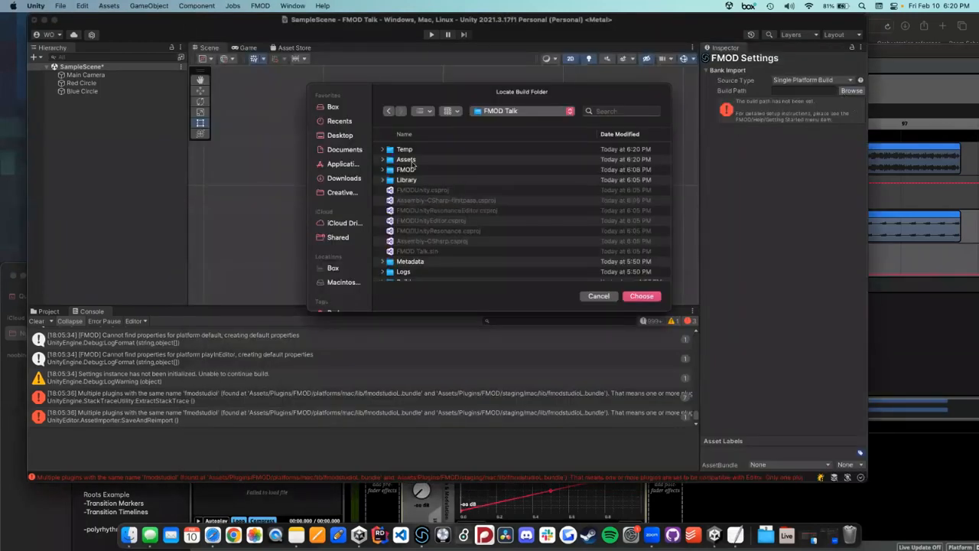
{"action": "double_click", "coordinate": [406, 159]}
{"action": "double_click", "coordinate": [405, 159]}
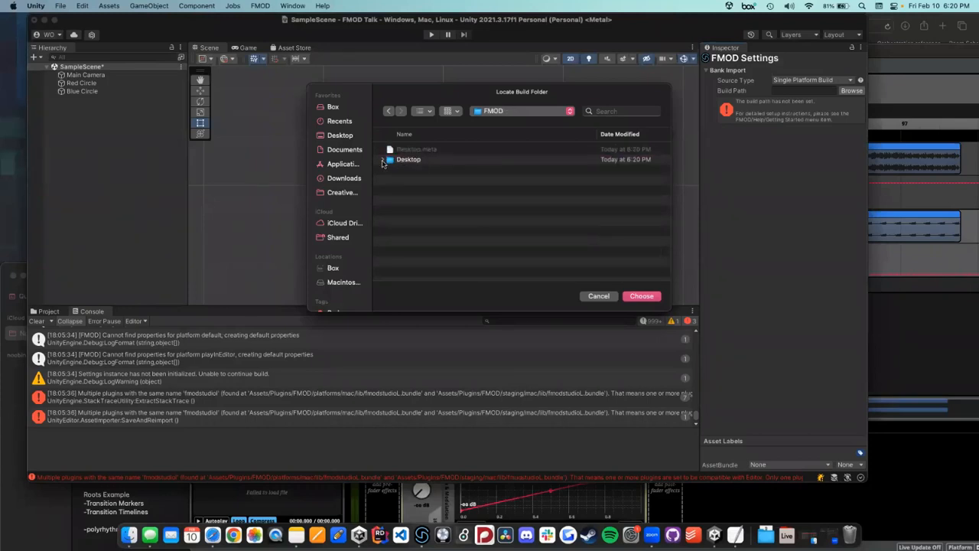
{"action": "left_click", "coordinate": [383, 162]}
{"action": "left_click", "coordinate": [384, 161]}
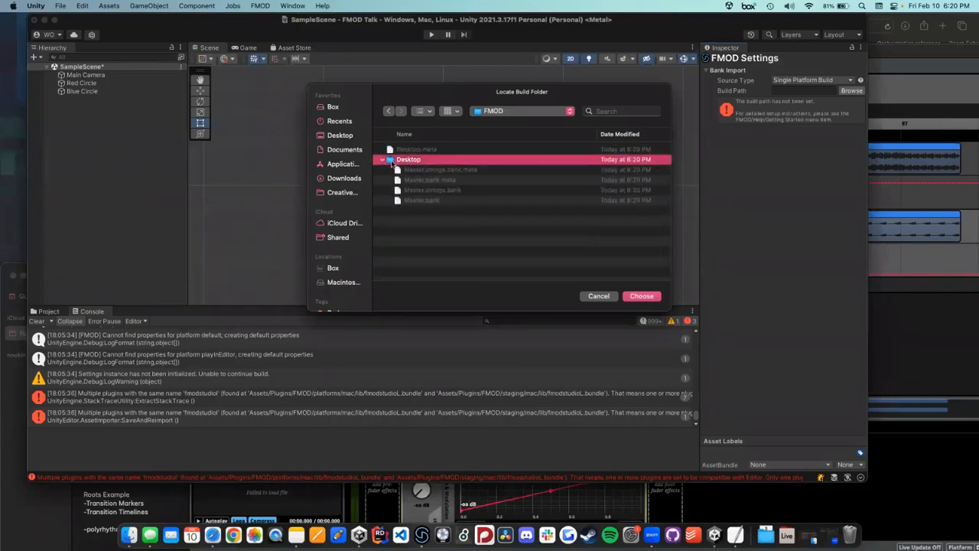
{"action": "left_click", "coordinate": [382, 160]}
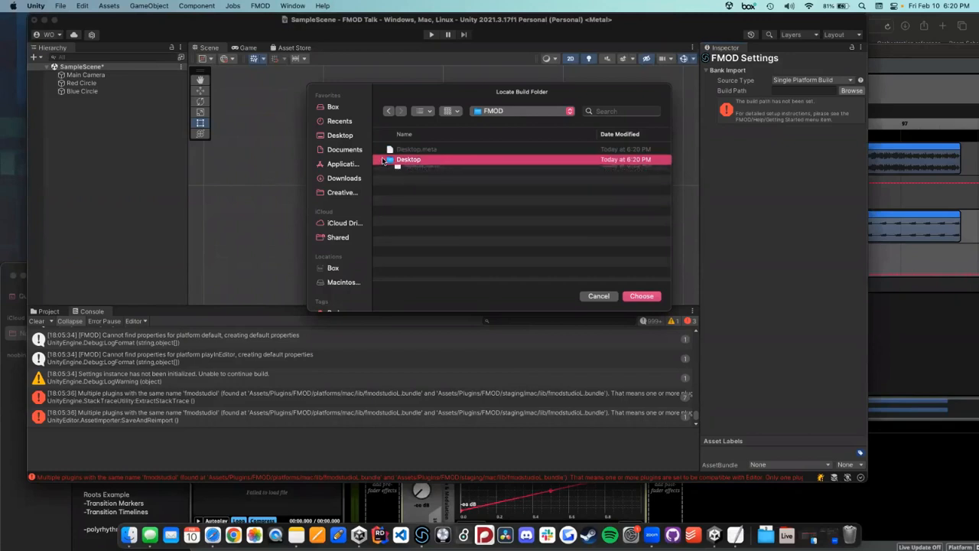
{"action": "left_click", "coordinate": [431, 210]}
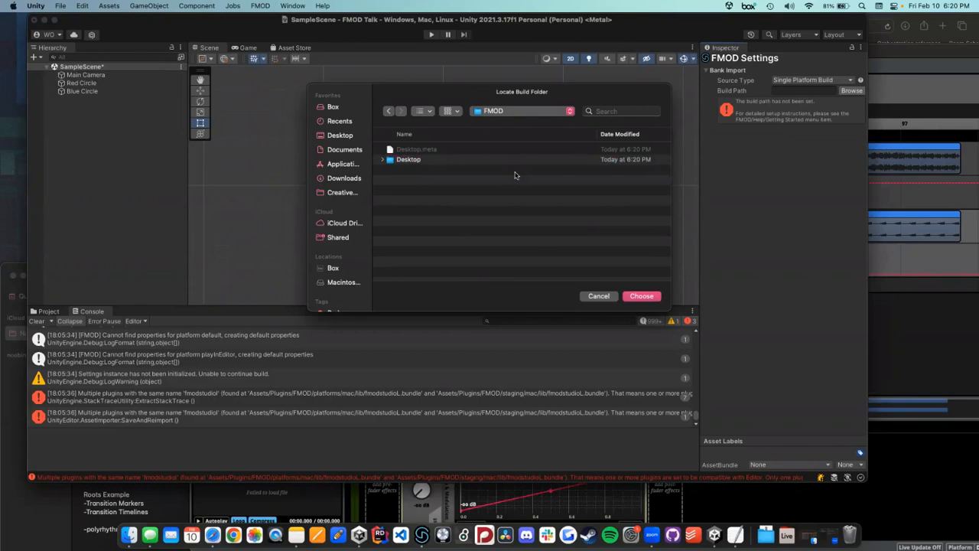
{"action": "left_click", "coordinate": [457, 161]}
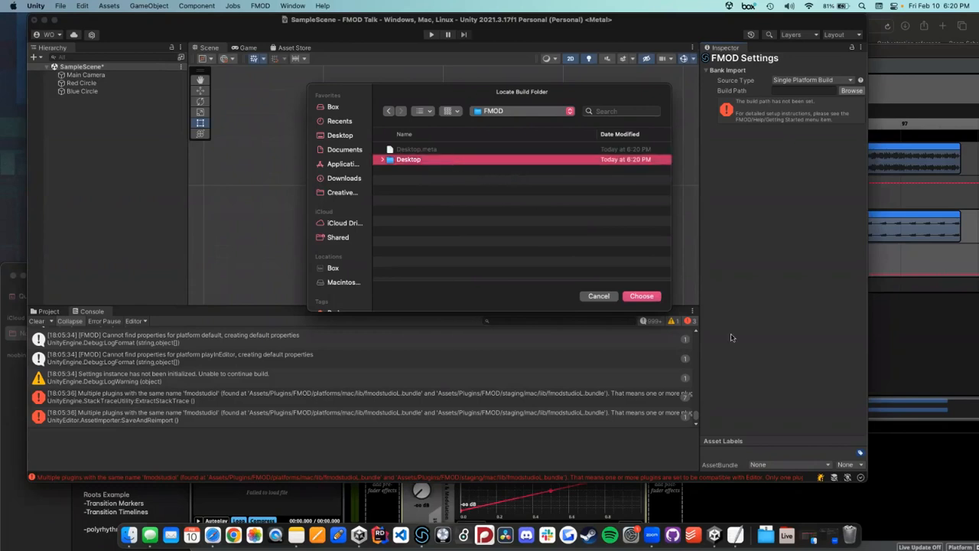
{"action": "left_click", "coordinate": [643, 298]}
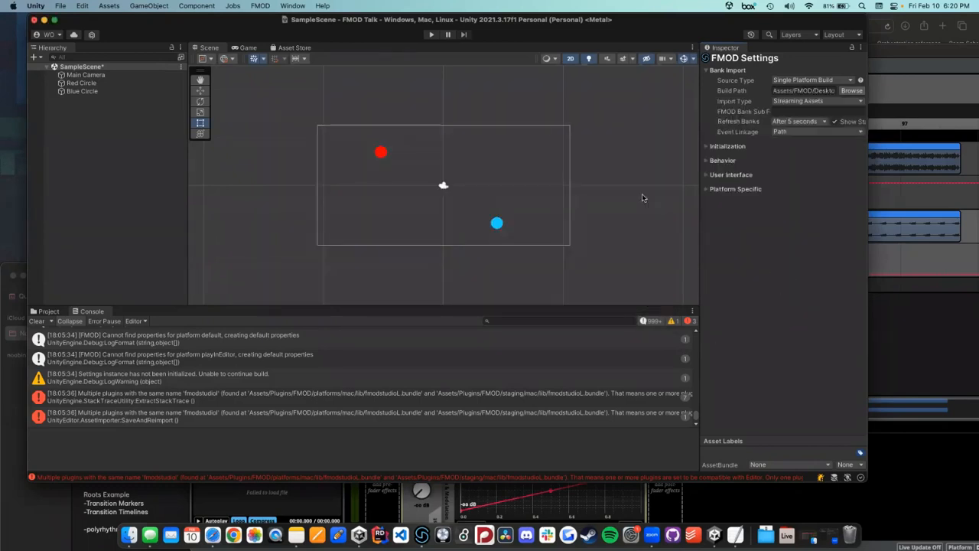
Step: Disable the debug overlay for the Editor platform in the FMOD platform-specific settings and save the scene
{"action": "left_click", "coordinate": [741, 190]}
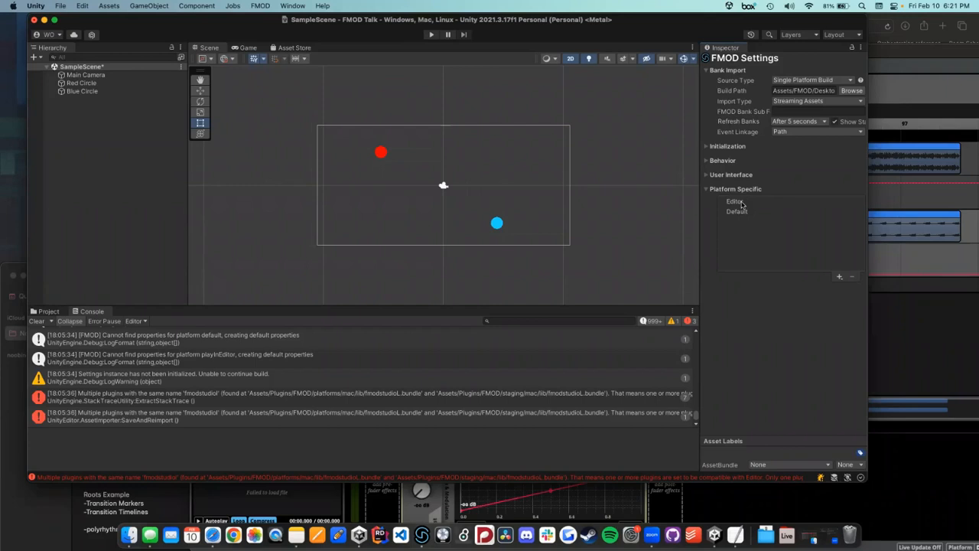
{"action": "left_click", "coordinate": [741, 202]}
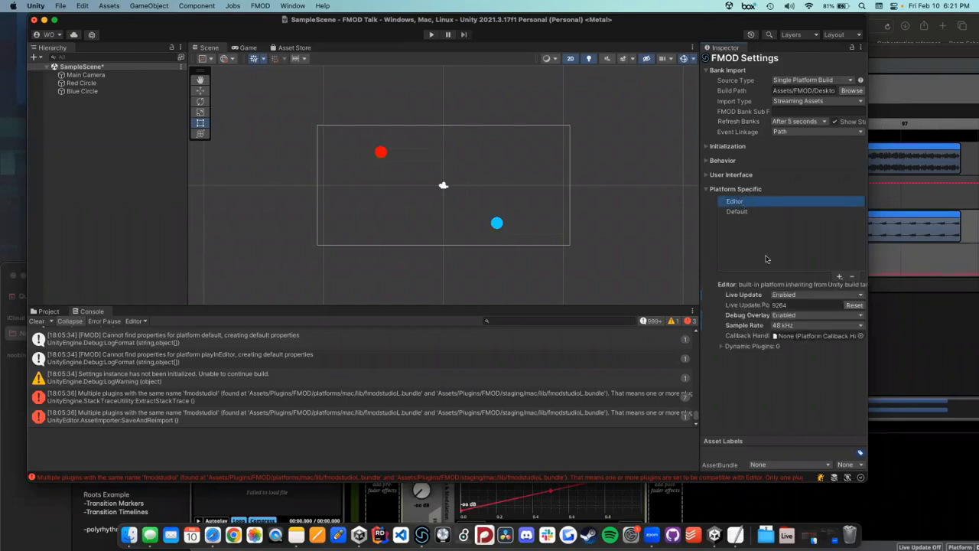
{"action": "left_click", "coordinate": [794, 320]}
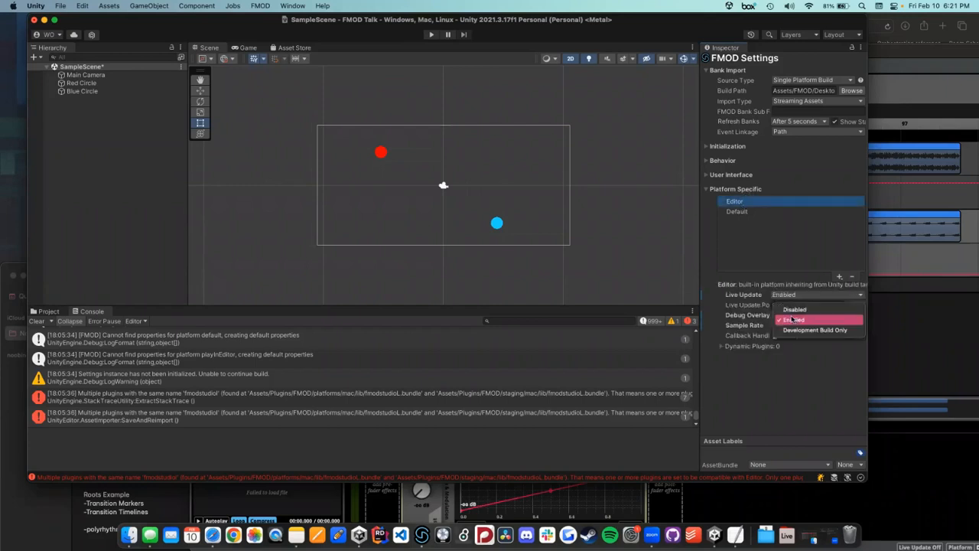
{"action": "left_click", "coordinate": [786, 310]}
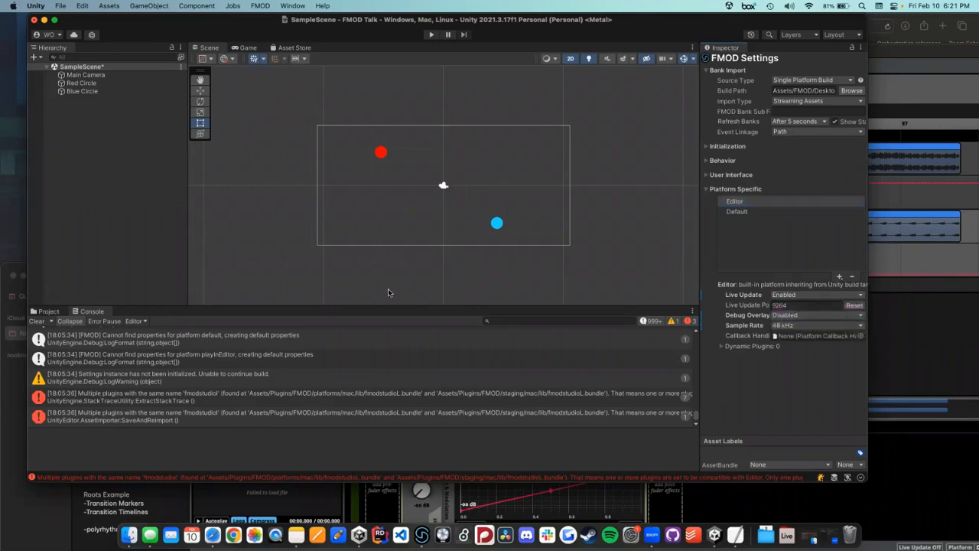
{"action": "key", "text": "super+s"}
{"action": "left_click_drag", "start_coordinate": [166, 15], "coordinate": [144, 15]}
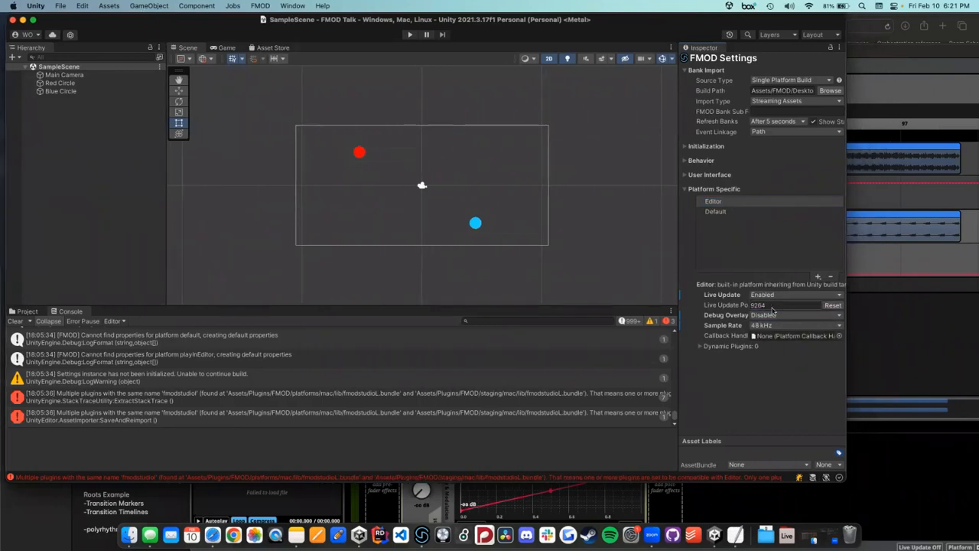
Step: Add an FMOD Studio Event Emitter component to the Main Camera and assign Test Event to it
{"action": "left_click", "coordinate": [111, 163]}
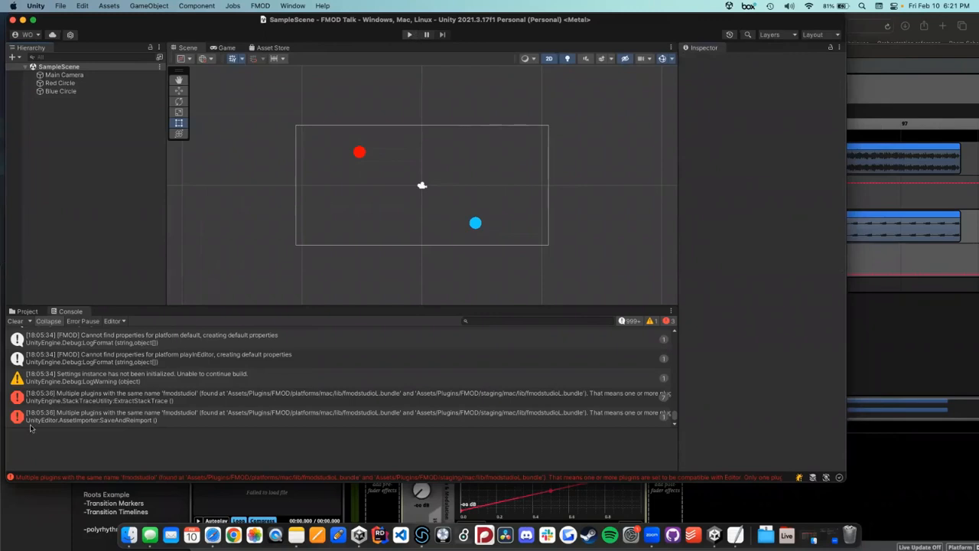
{"action": "left_click", "coordinate": [37, 312]}
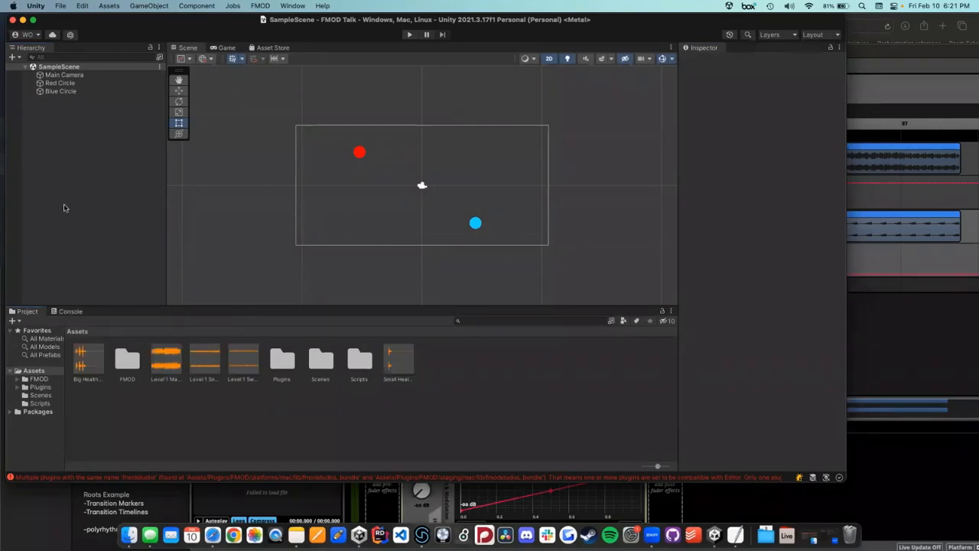
{"action": "left_click", "coordinate": [81, 75]}
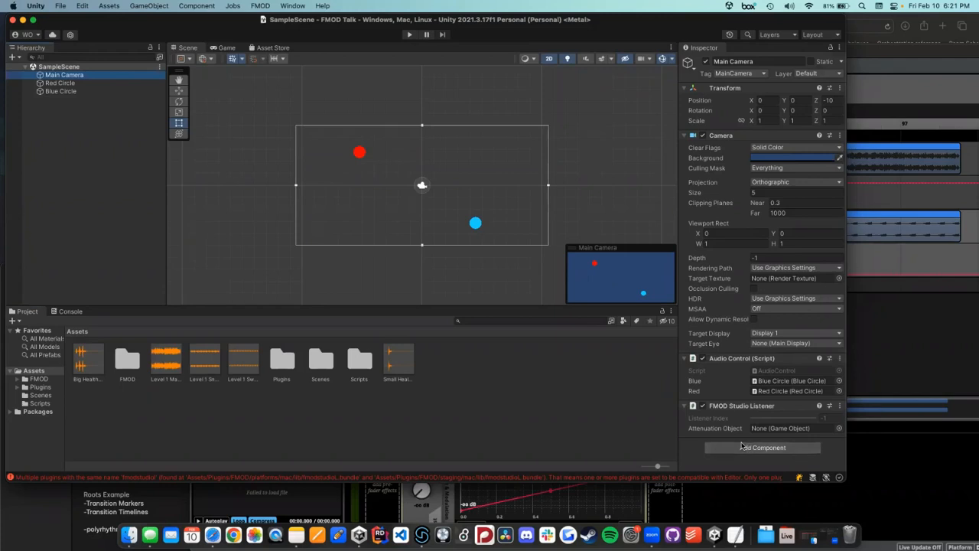
{"action": "left_click", "coordinate": [746, 443]}
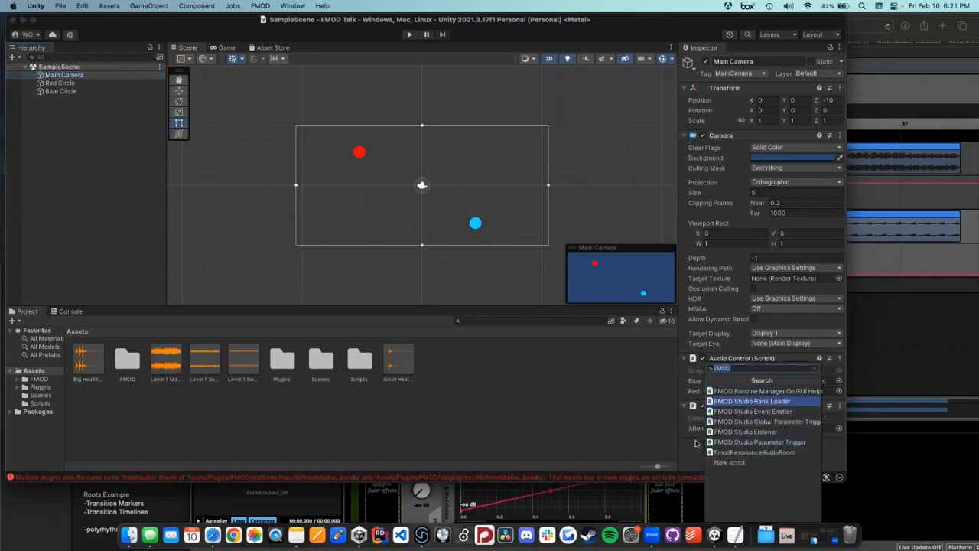
{"action": "left_click", "coordinate": [694, 446]}
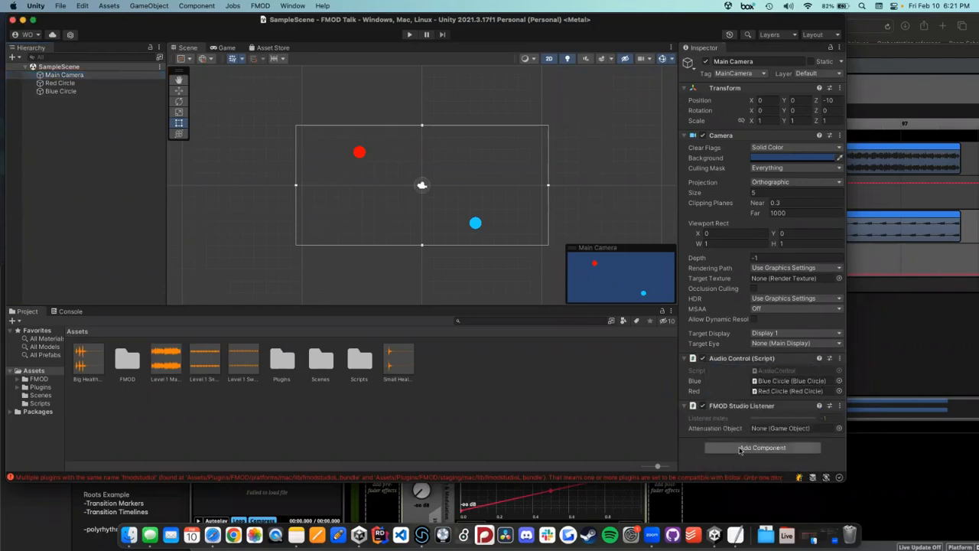
{"action": "left_click", "coordinate": [740, 450]}
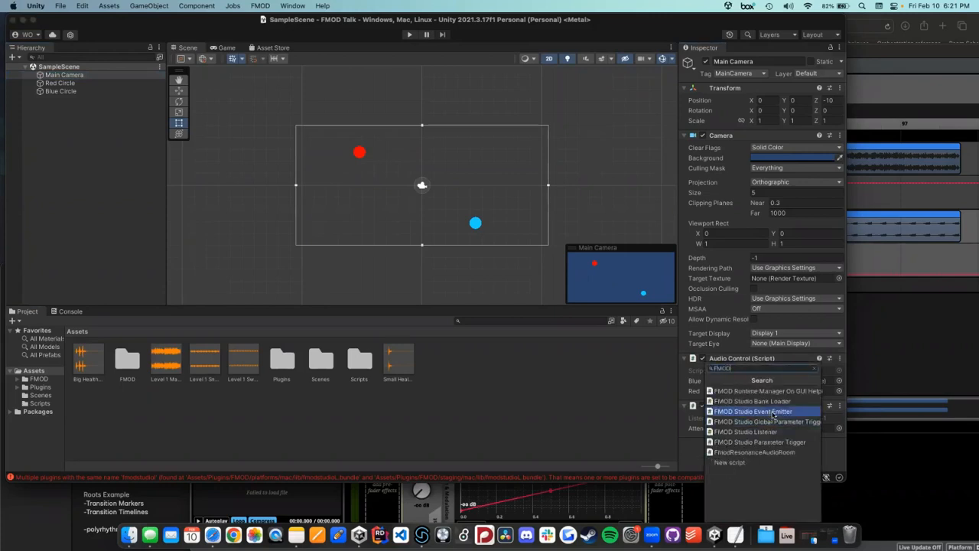
{"action": "left_click", "coordinate": [774, 414]}
{"action": "scroll", "coordinate": [730, 413], "scroll_direction": "down", "scroll_amount": 2}
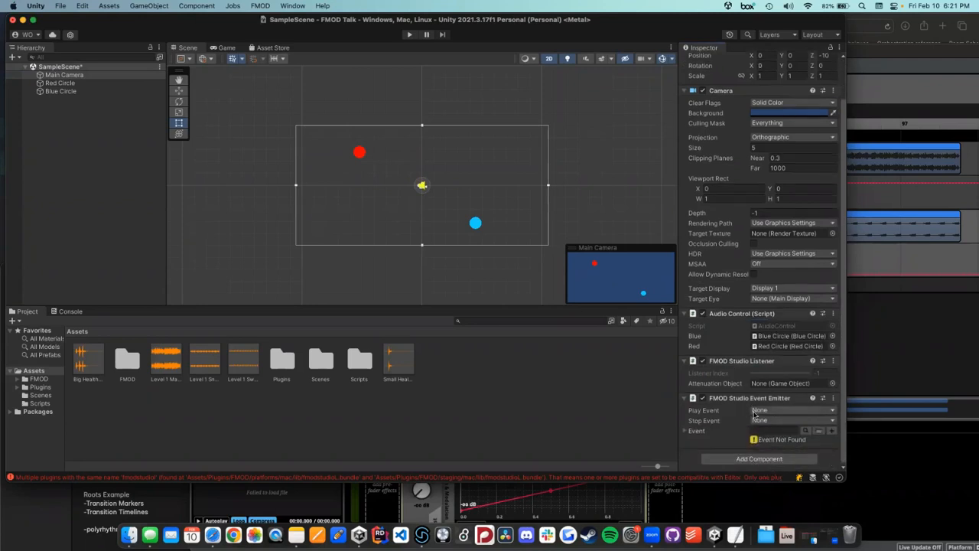
{"action": "left_click", "coordinate": [806, 430]}
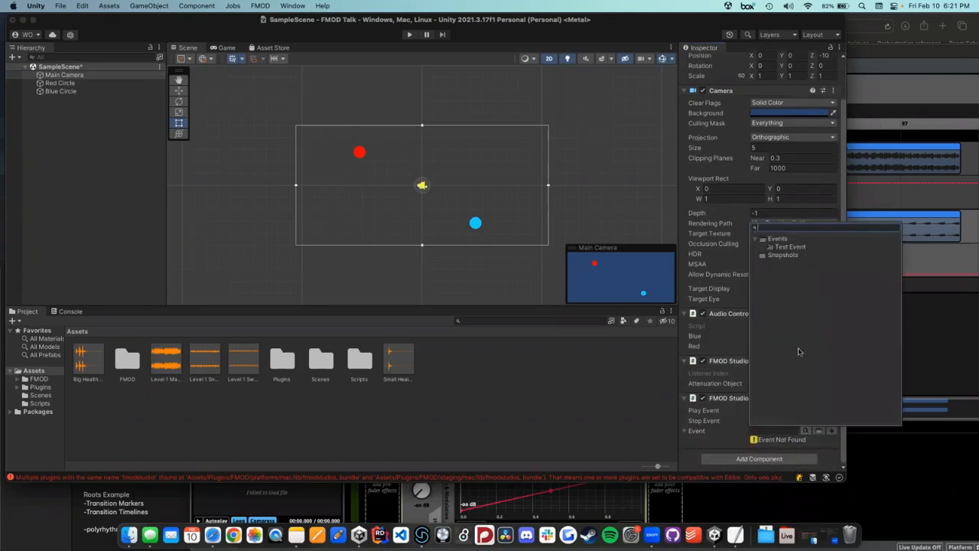
{"action": "double_click", "coordinate": [790, 246]}
{"action": "scroll", "coordinate": [765, 392], "scroll_direction": "down", "scroll_amount": 1}
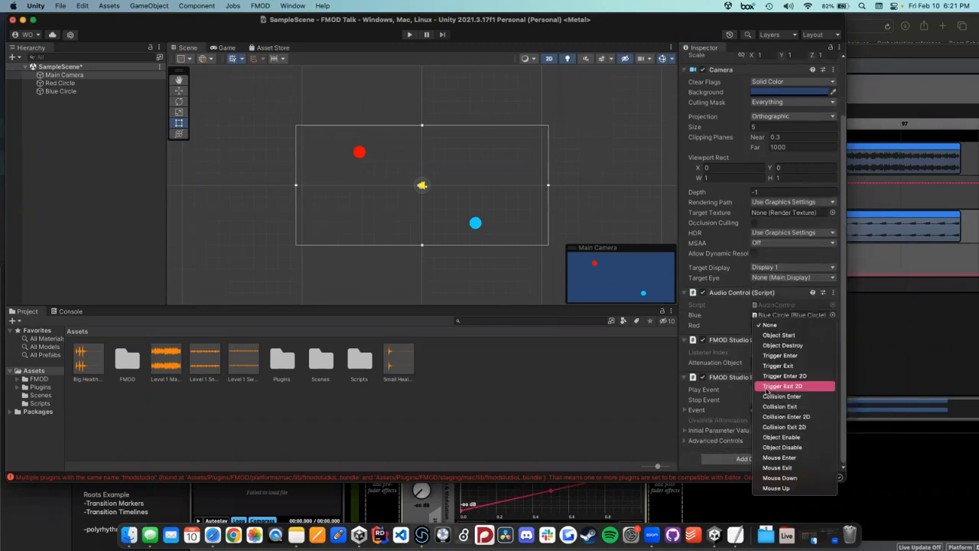
Step: Review the emitter's play event triggers, remove the FMOD Studio Event Emitter from the Main Camera and save the scene
{"action": "left_click", "coordinate": [765, 390]}
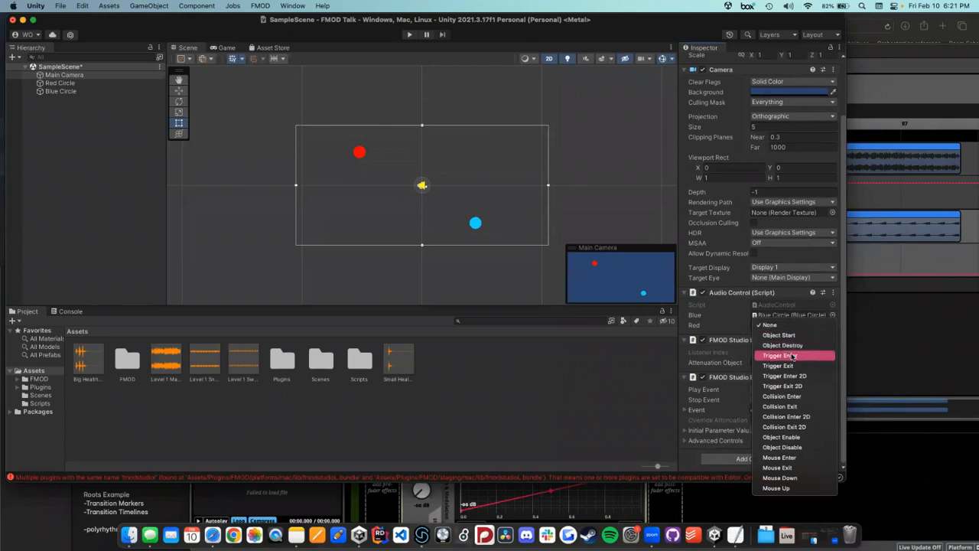
{"action": "left_click", "coordinate": [733, 408]}
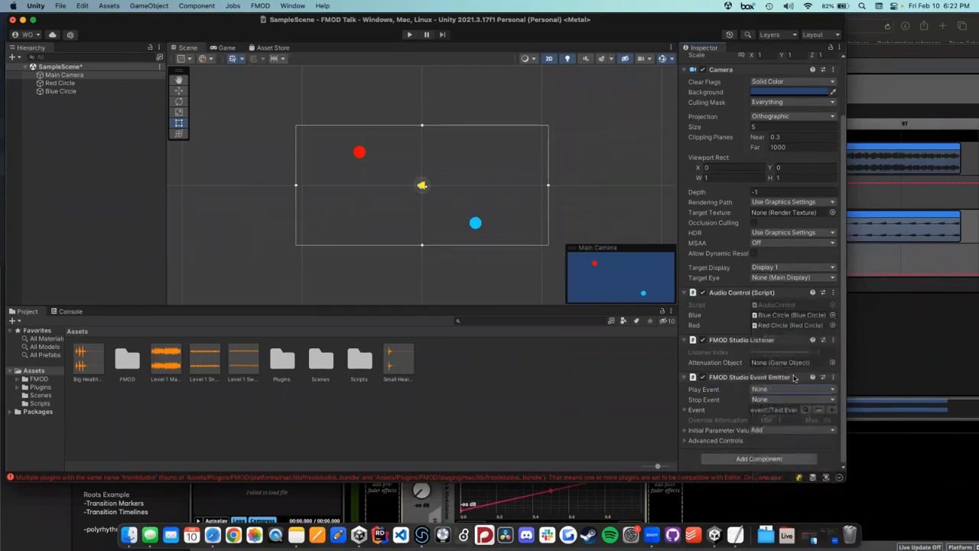
{"action": "left_click", "coordinate": [833, 377]}
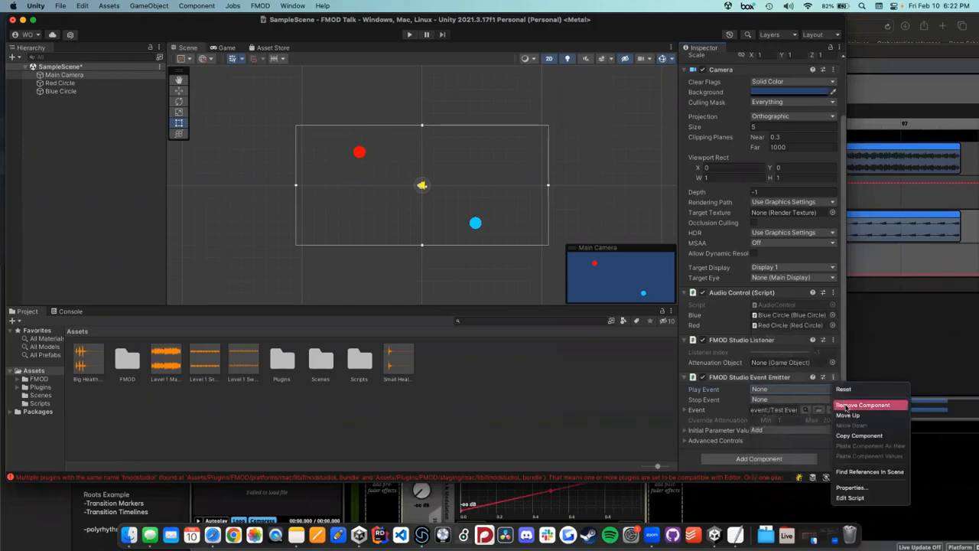
{"action": "left_click", "coordinate": [847, 406]}
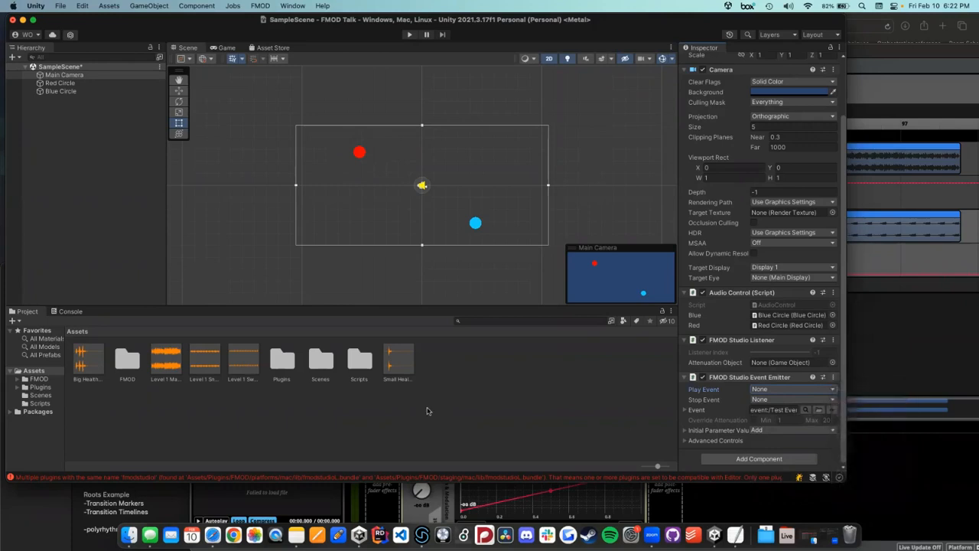
{"action": "left_click", "coordinate": [131, 177]}
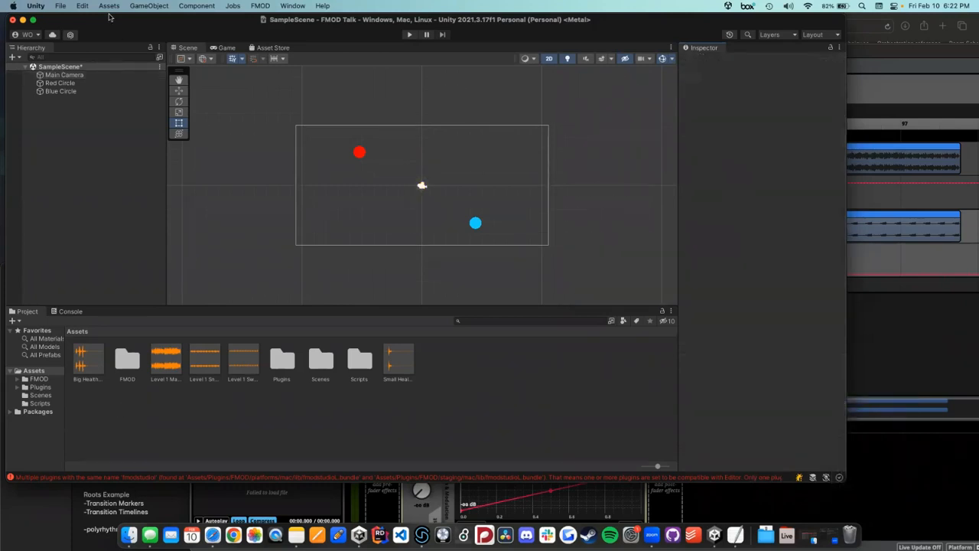
{"action": "left_click_drag", "start_coordinate": [109, 21], "coordinate": [163, 21]}
{"action": "key", "text": "super+s"}
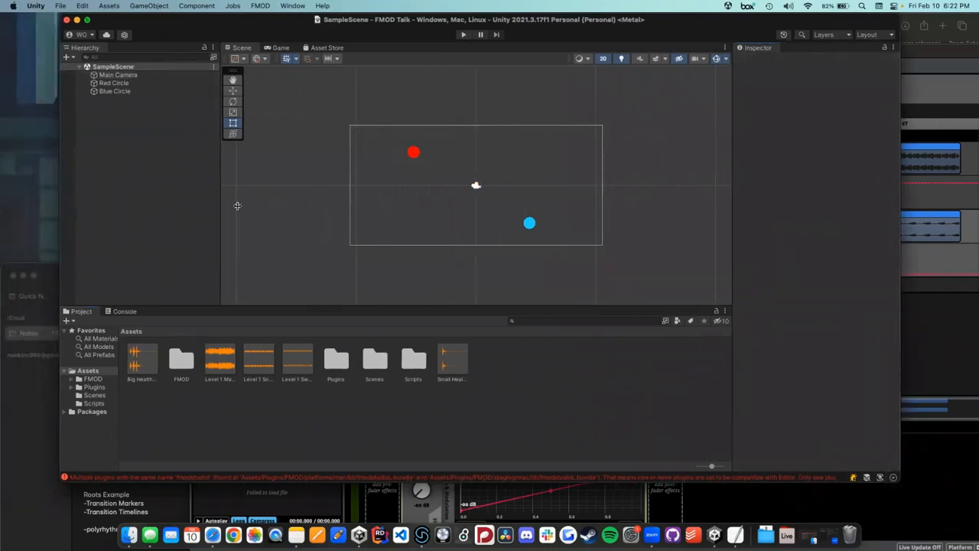
Step: Quit Unity and reopen the FMOD Talk project from Unity Hub
{"action": "key", "text": "super+q"}
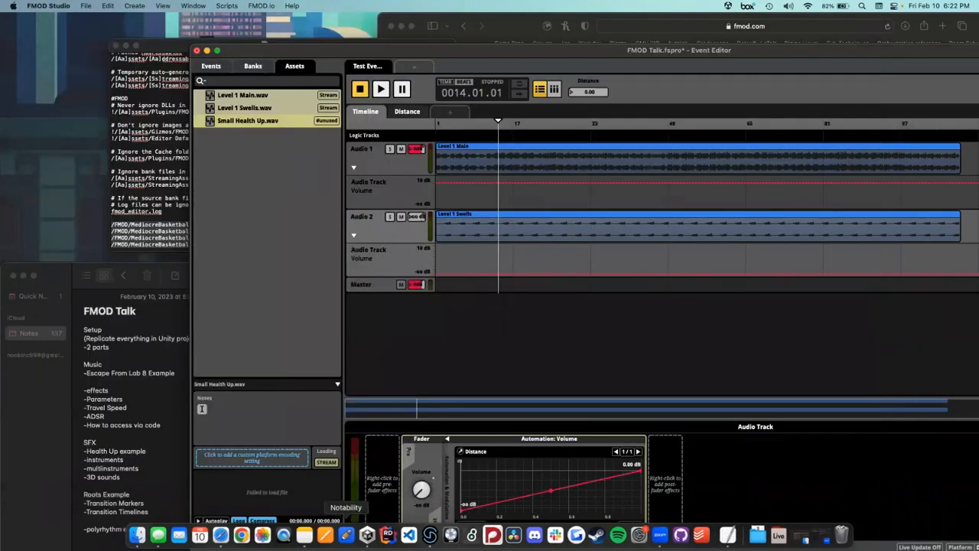
{"action": "left_click", "coordinate": [369, 535]}
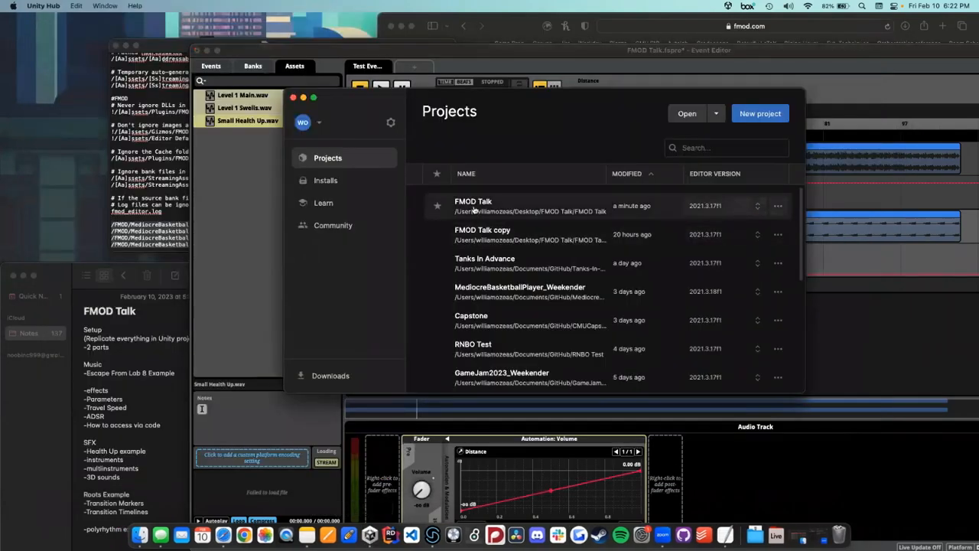
{"action": "left_click", "coordinate": [474, 209]}
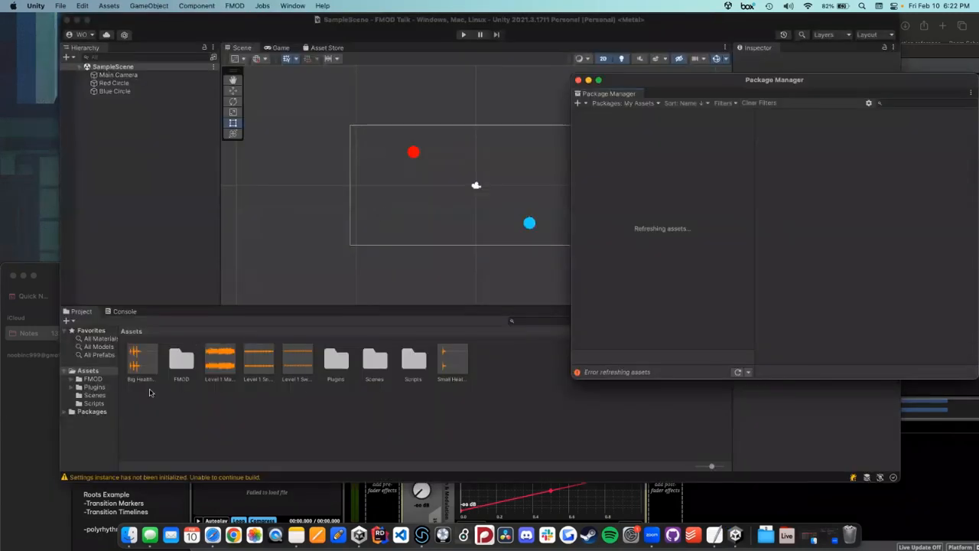
Step: Open the AudioControl script from the project's Scripts folder in JetBrains Rider, trusting the FMOD Talk solution
{"action": "left_click", "coordinate": [96, 402]}
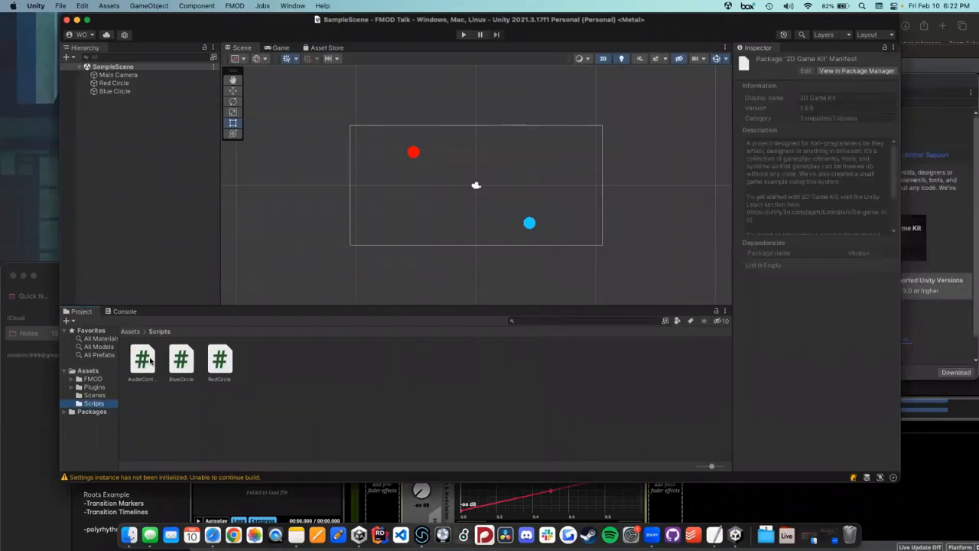
{"action": "double_click", "coordinate": [143, 359]}
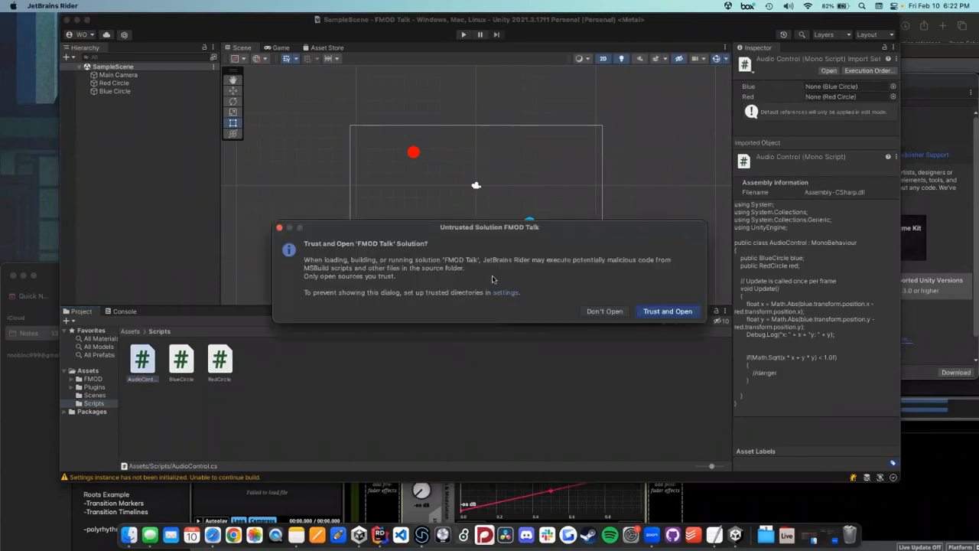
{"action": "left_click", "coordinate": [667, 311]}
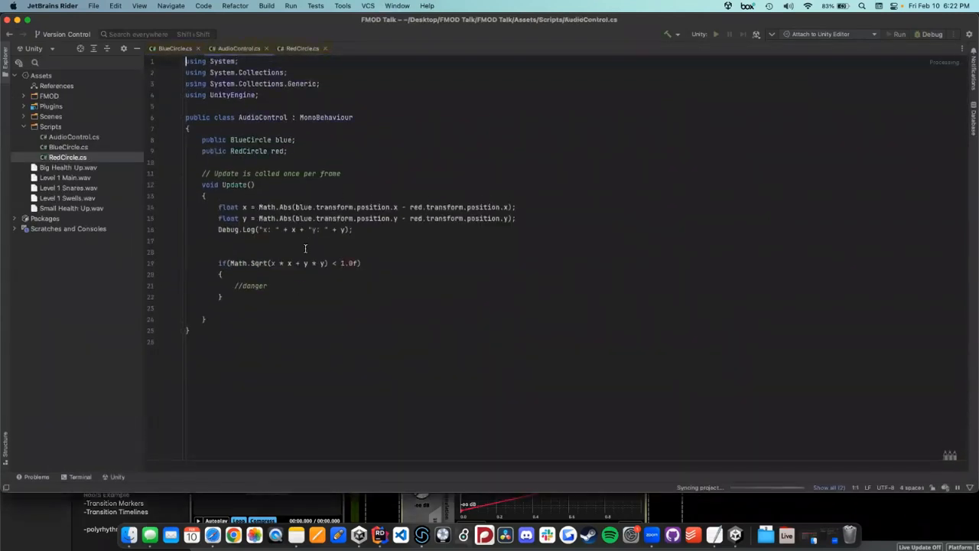
Step: Insert an empty private Start method above Update in the AudioControl class
{"action": "left_click", "coordinate": [262, 229]}
{"action": "left_click", "coordinate": [215, 162]}
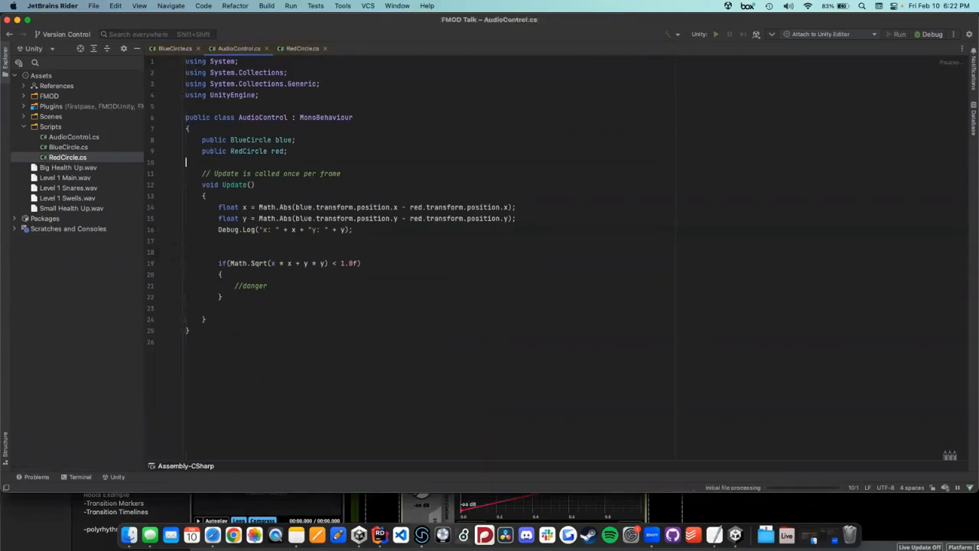
{"action": "key", "text": "Return"}
{"action": "key", "text": "Return"}
{"action": "key", "text": "Up"}
{"action": "key", "text": "Tab"}
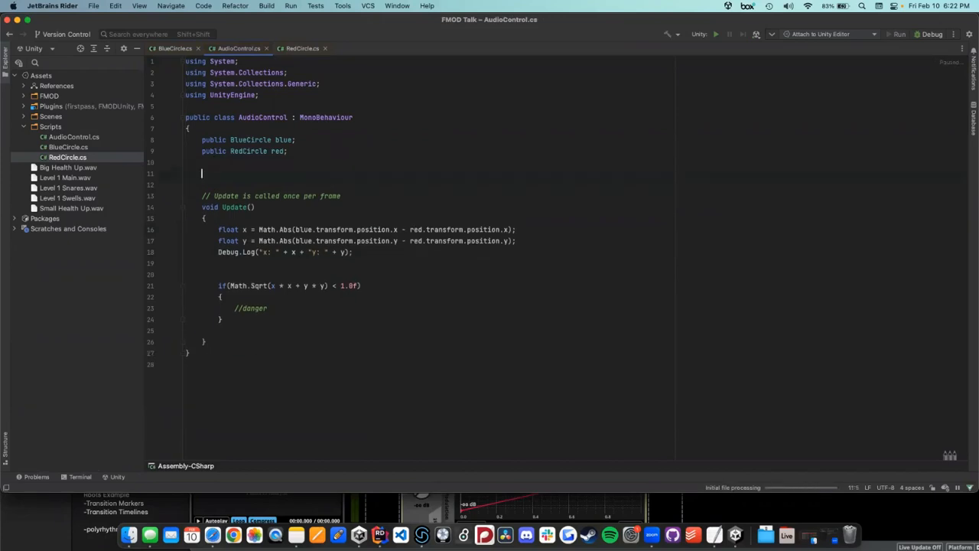
{"action": "type", "text": "void Start"}
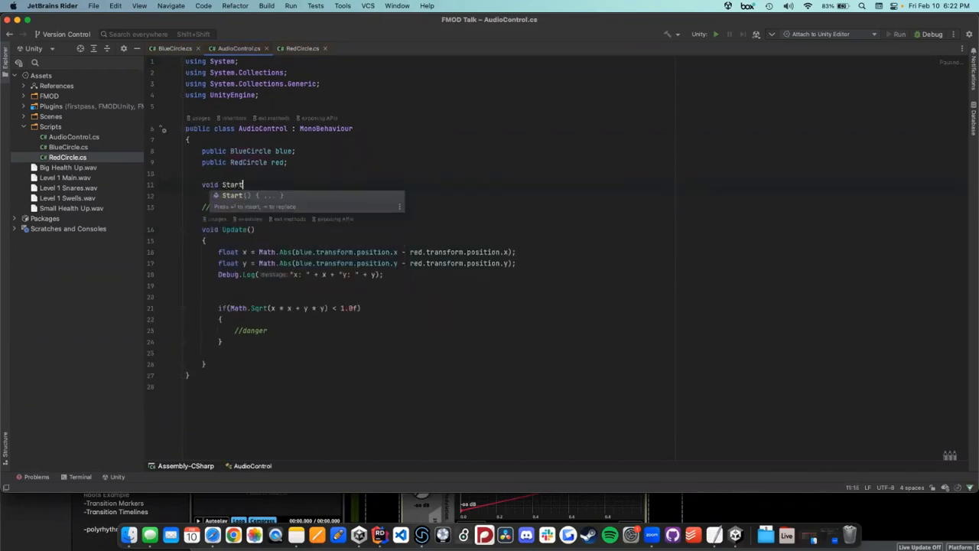
{"action": "key", "text": "Return"}
{"action": "key", "text": "BackSpace"}
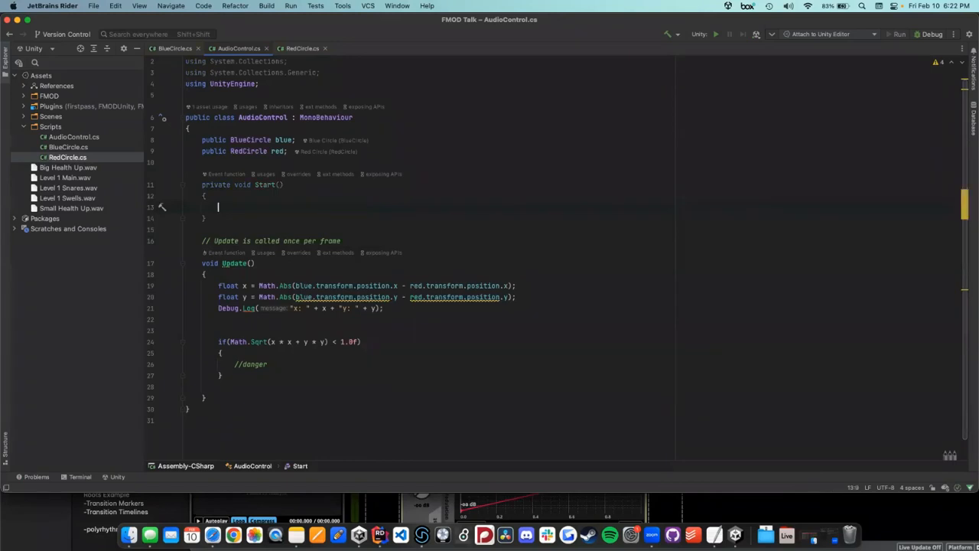
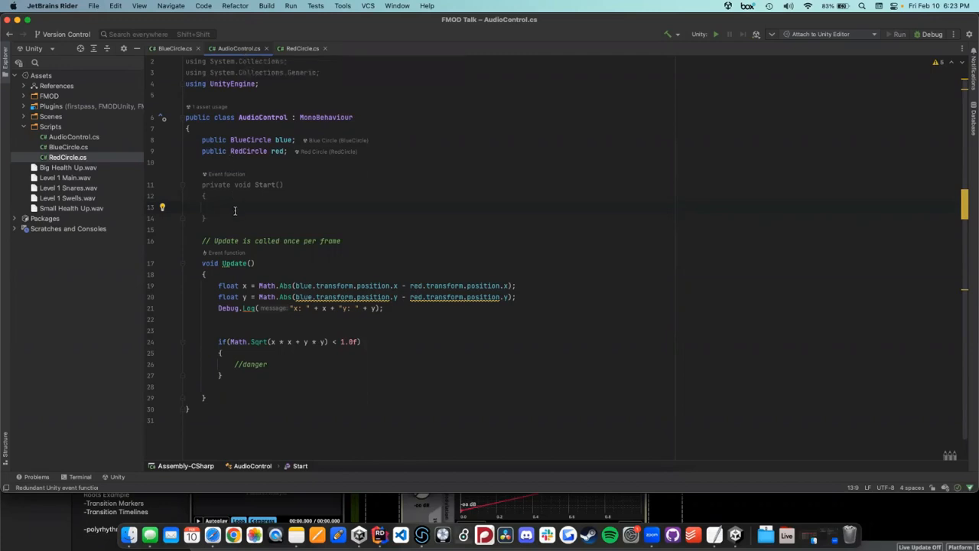
Step: Declare a private FMOD.Studio.EventInstance field named music below the red field in the AudioControl class
{"action": "left_click", "coordinate": [278, 167]}
{"action": "key", "text": "Return"}
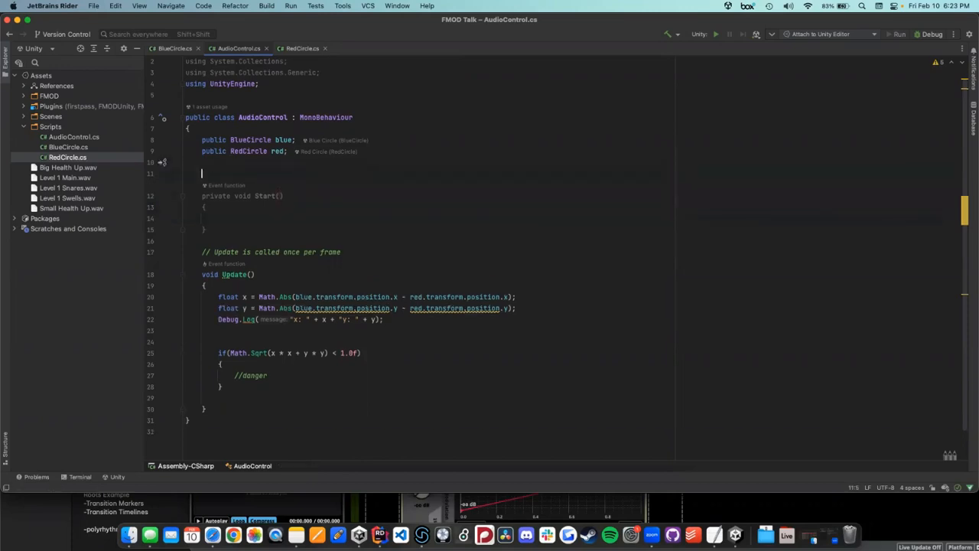
{"action": "key", "text": "Return"}
{"action": "key", "text": "Up"}
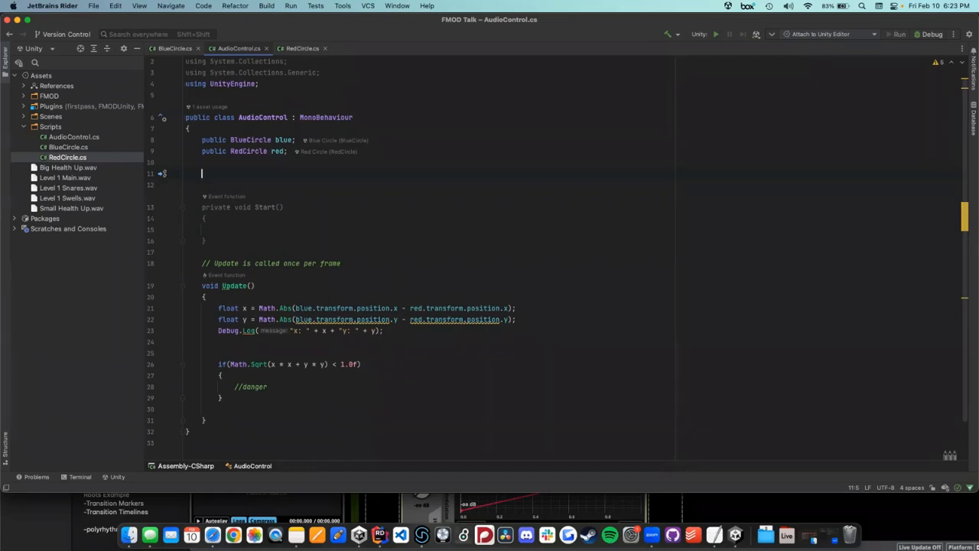
{"action": "type", "text": "FMOD"}
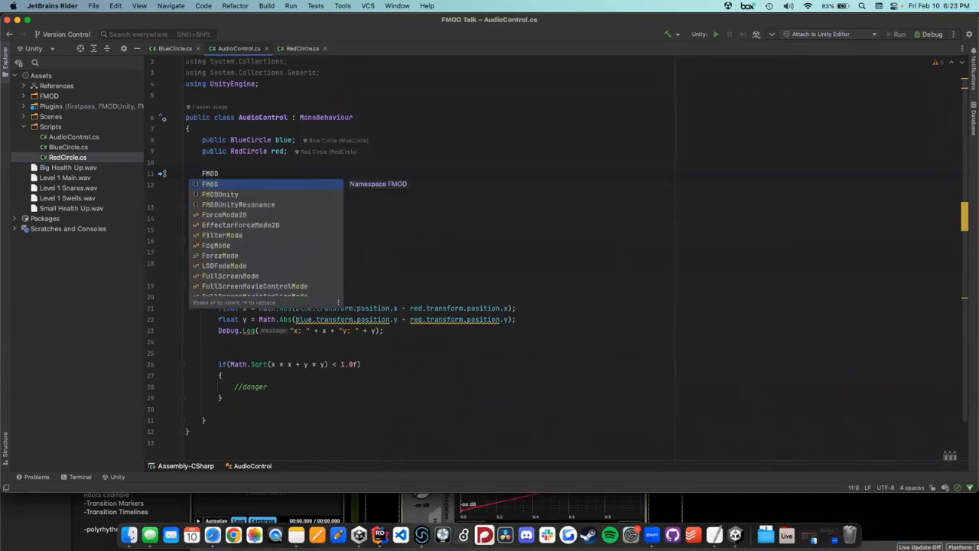
{"action": "type", "text": ".Sud"}
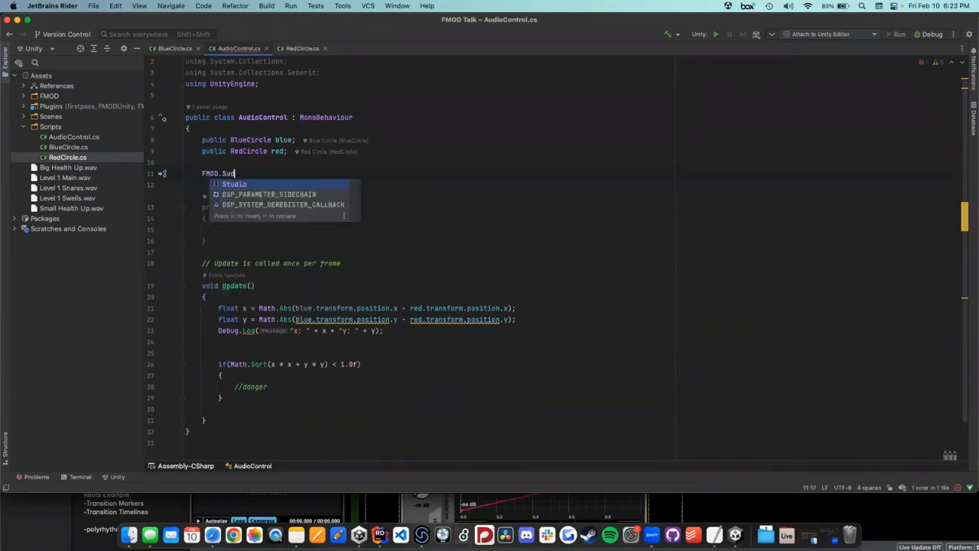
{"action": "key", "text": "Return"}
{"action": "type", "text": ".Eve"}
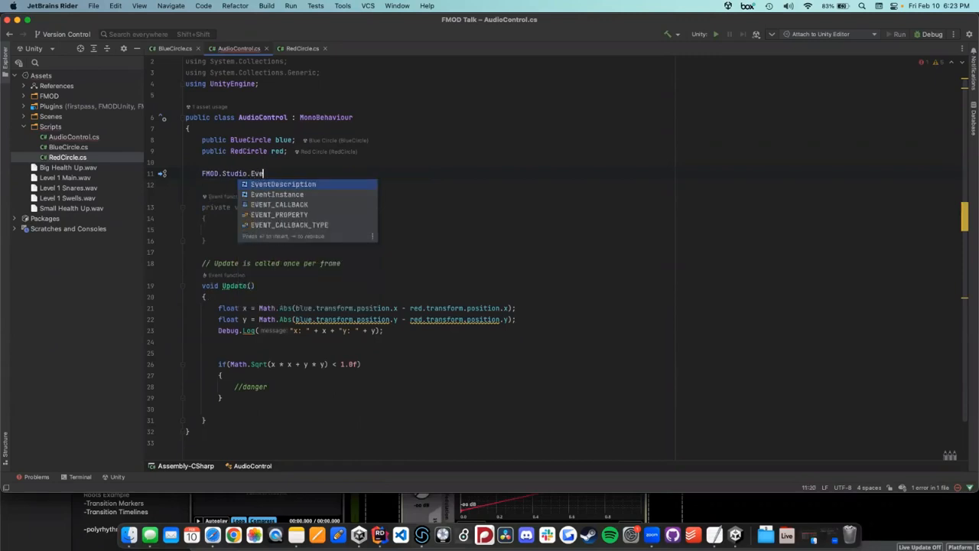
{"action": "key", "text": "Return"}
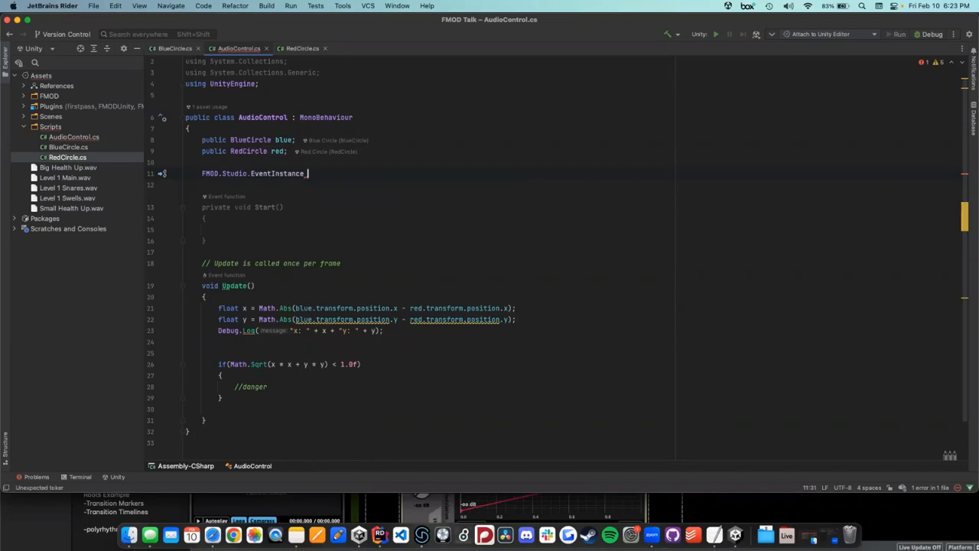
{"action": "type", "text": "M"}
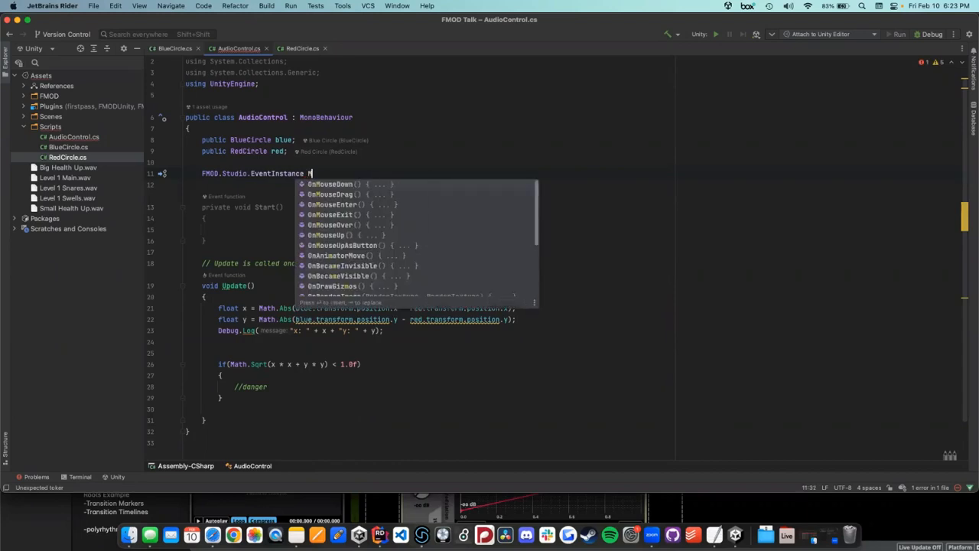
{"action": "key", "text": "BackSpace"}
{"action": "type", "text": "music"}
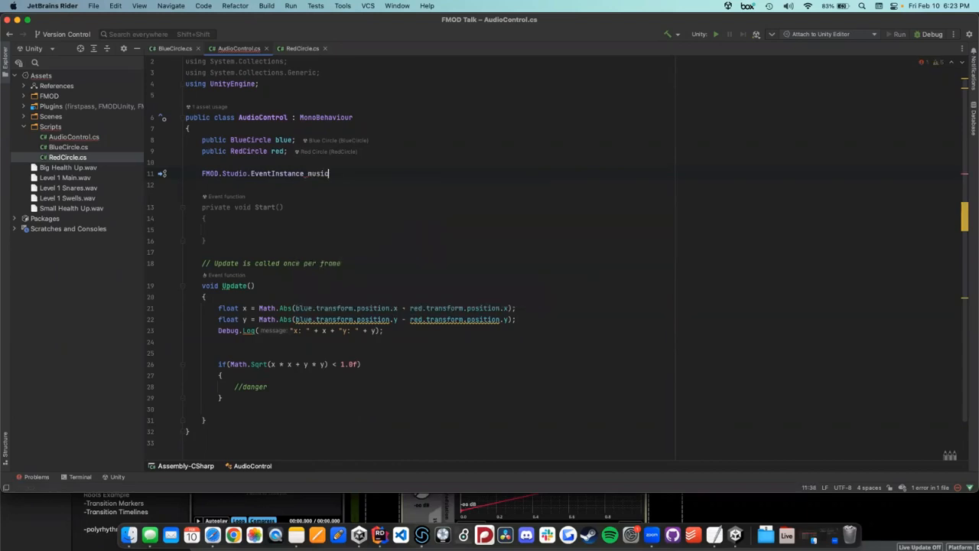
{"action": "type", "text": ";"}
{"action": "key", "text": "Return"}
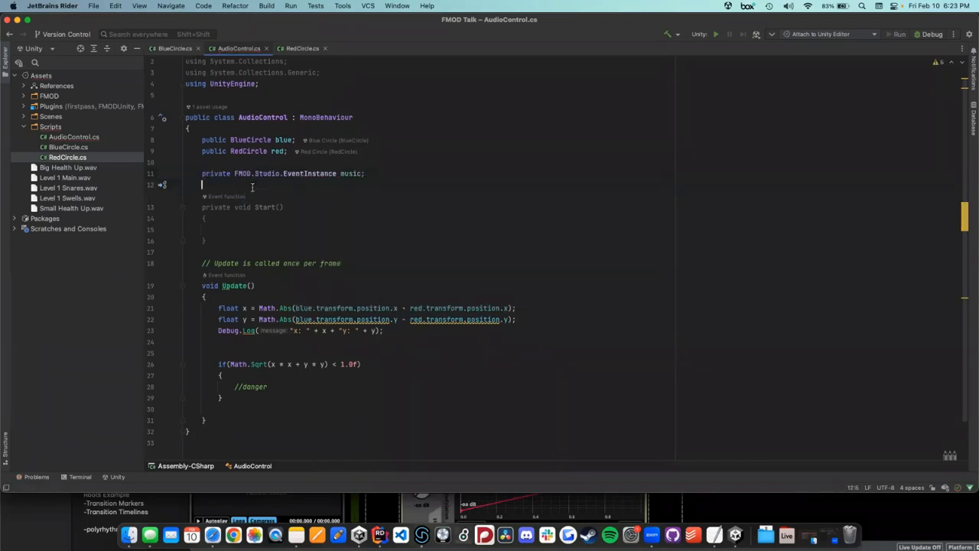
{"action": "left_click", "coordinate": [240, 173]}
{"action": "left_click", "coordinate": [235, 230]}
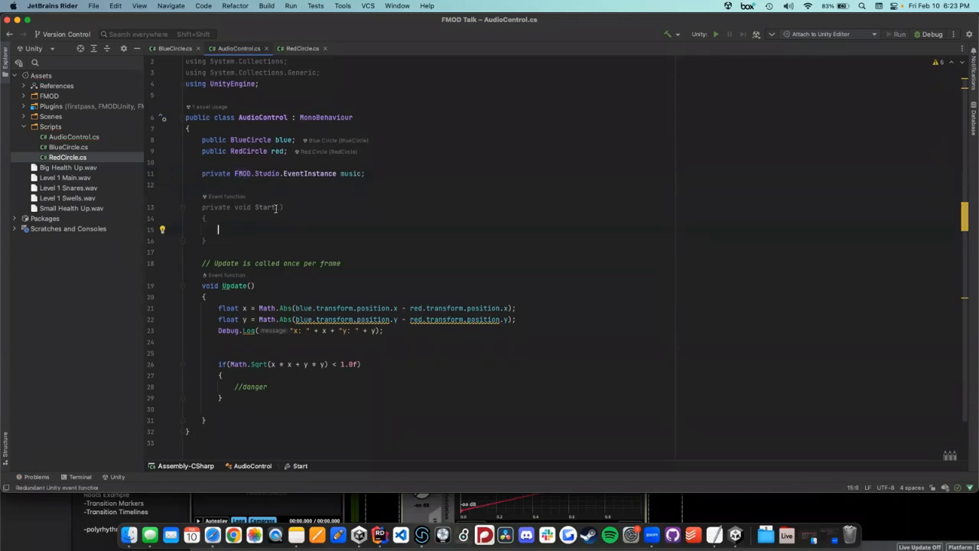
{"action": "left_click_drag", "start_coordinate": [207, 240], "coordinate": [202, 218]}
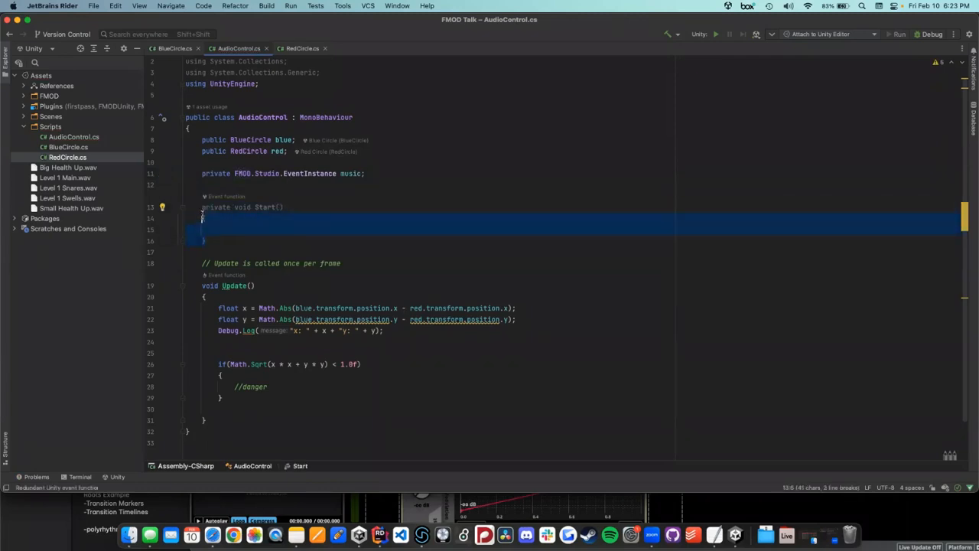
{"action": "left_click", "coordinate": [264, 174]}
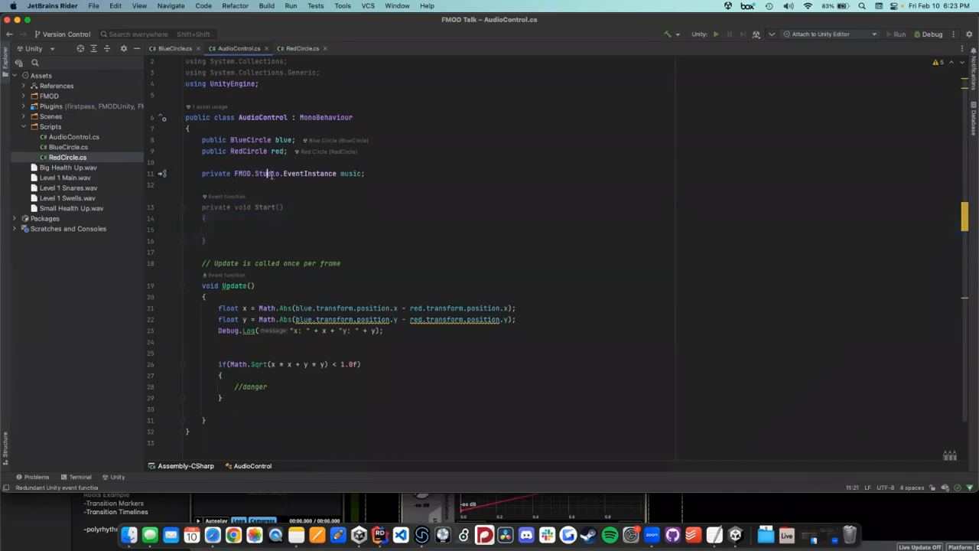
{"action": "left_click_drag", "start_coordinate": [186, 128], "coordinate": [255, 421]}
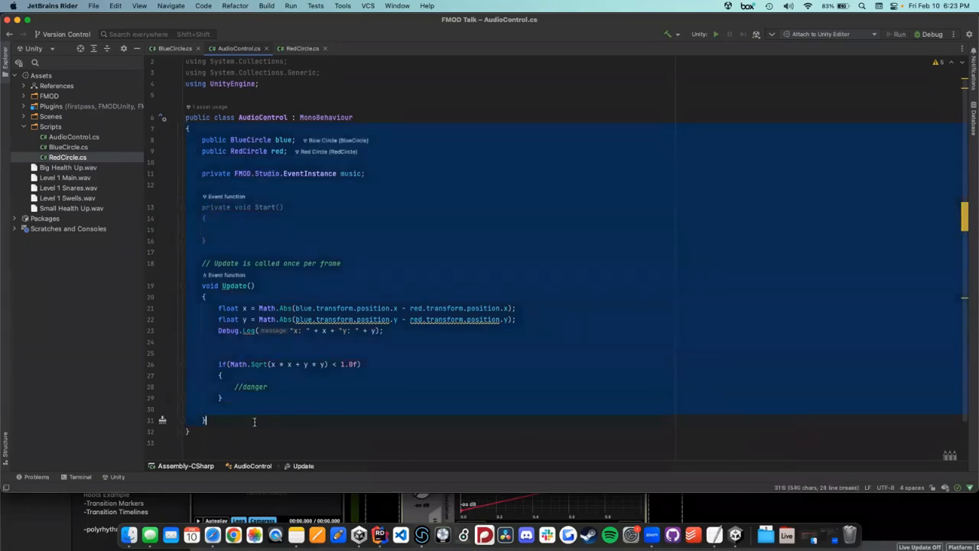
{"action": "left_click", "coordinate": [279, 420]}
Step: In the Start method, assign music to FMODUnity.RuntimeManager.CreateInstance with an empty path string
{"action": "left_click", "coordinate": [303, 229]}
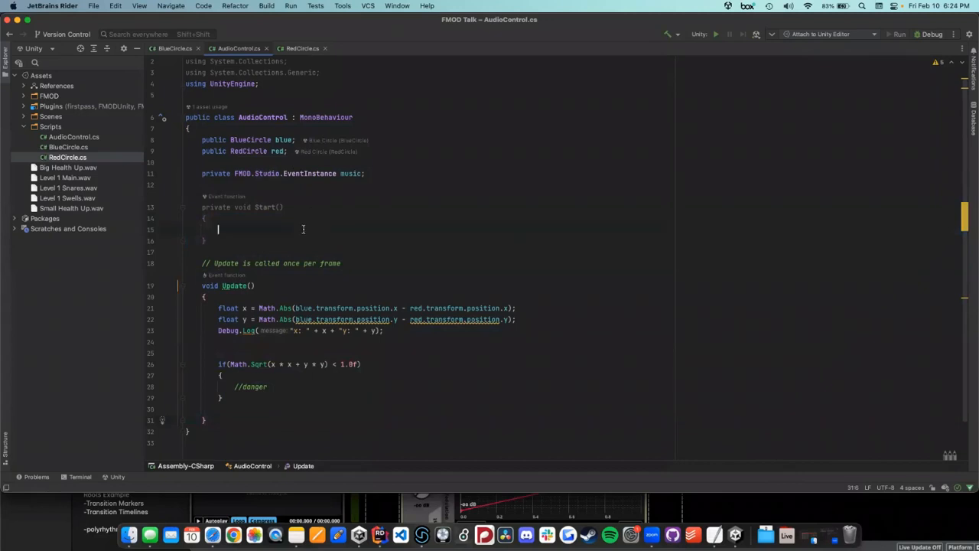
{"action": "type", "text": "mu"}
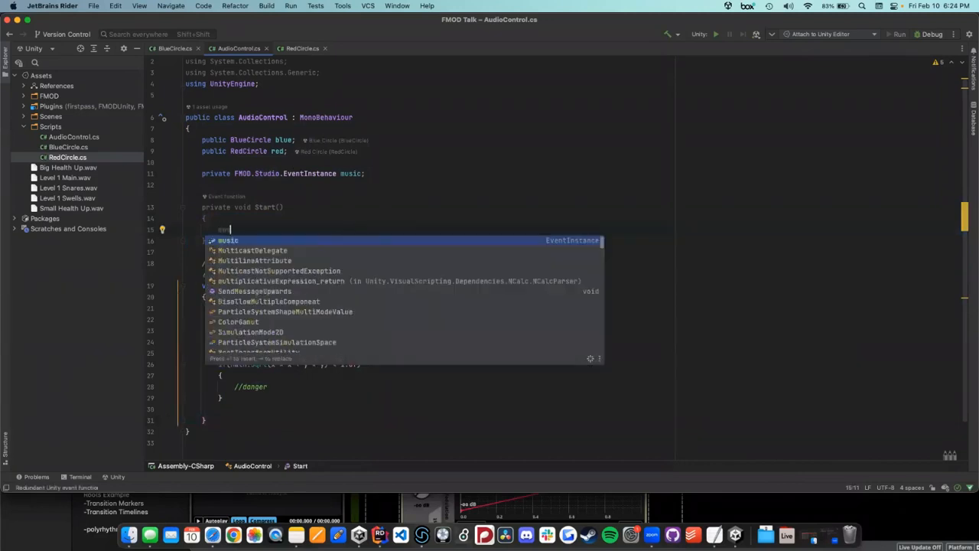
{"action": "type", "text": "sic = FMODUn"}
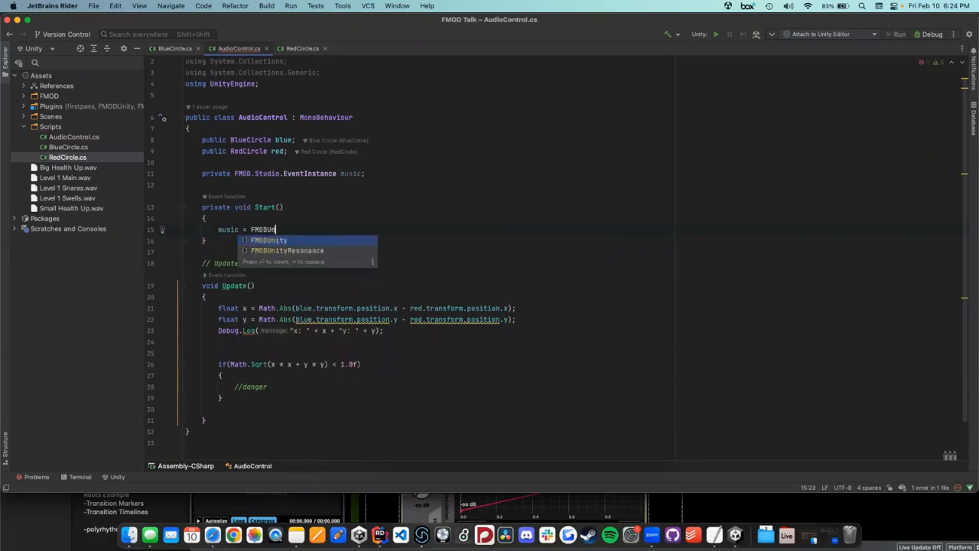
{"action": "key", "text": "Return"}
{"action": "type", "text": "."}
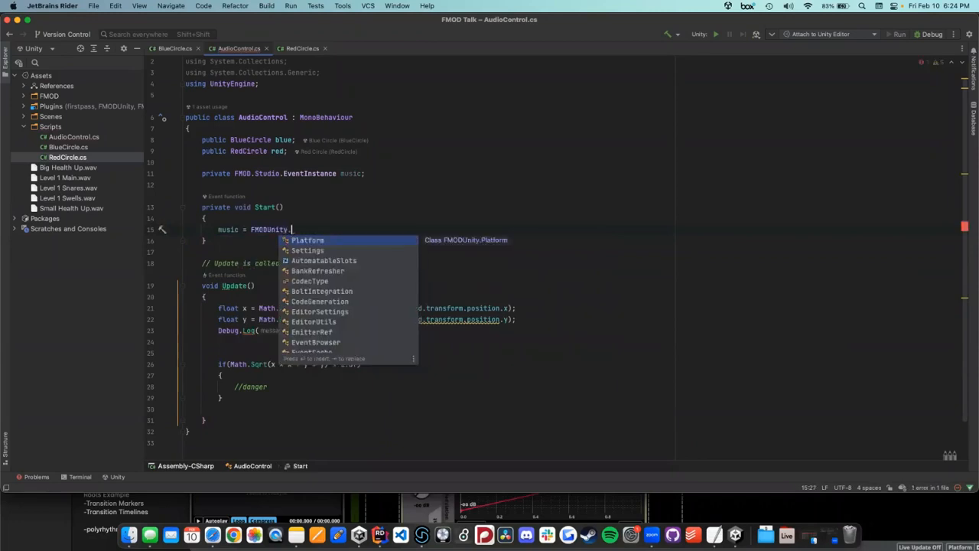
{"action": "type", "text": "Ru"}
{"action": "key", "text": "Return"}
{"action": "type", "text": "."}
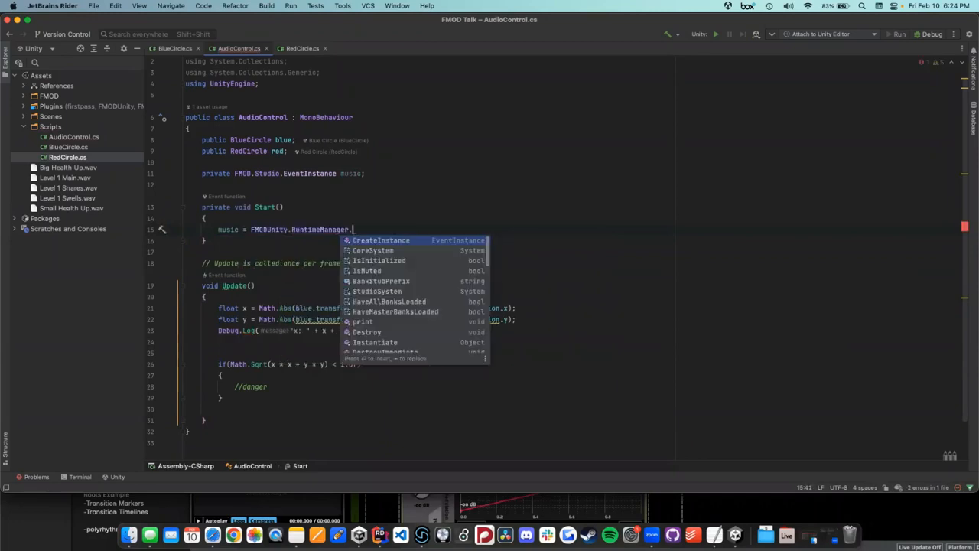
{"action": "key", "text": "Return"}
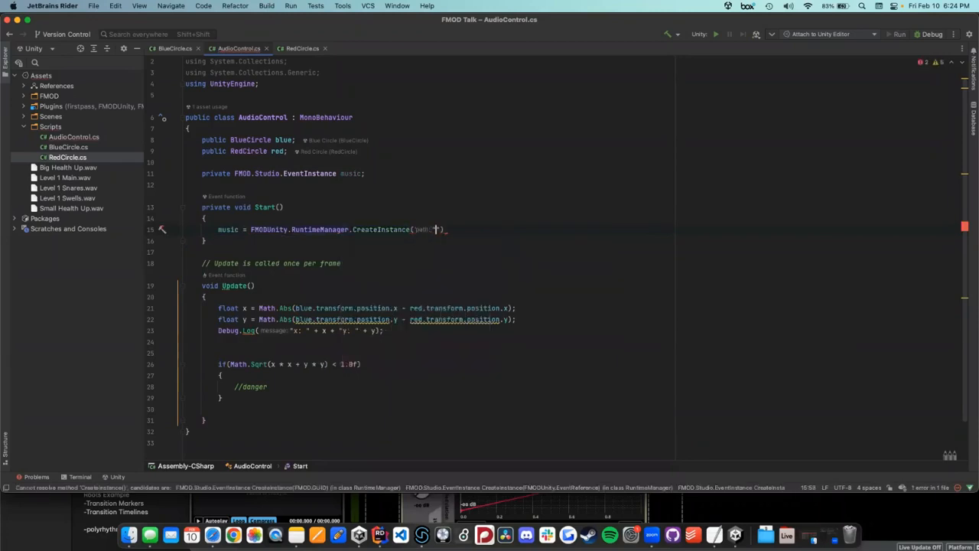
{"action": "type", "text": "\");"}
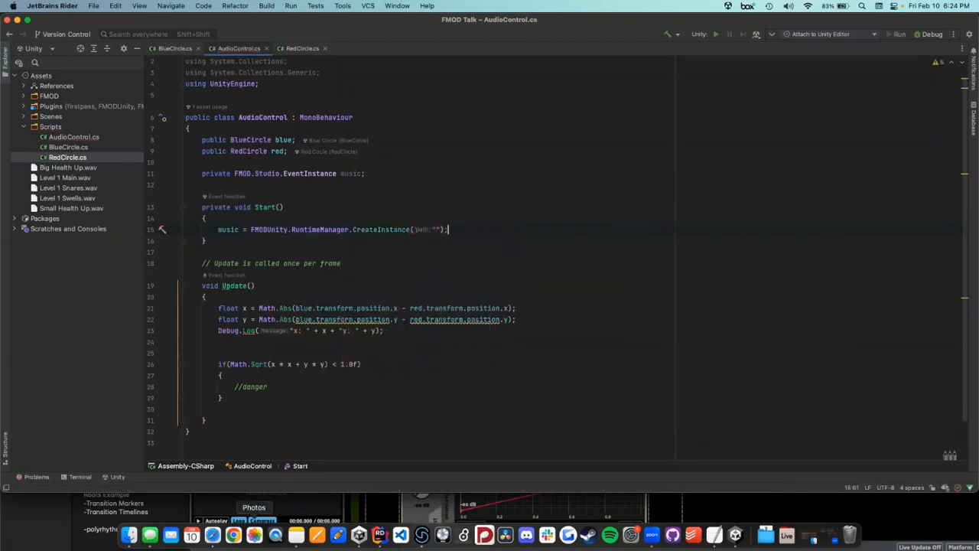
Step: Set the CreateInstance path to "event:/Test Event", checking the event's name in FMOD Studio
{"action": "left_click", "coordinate": [436, 230]}
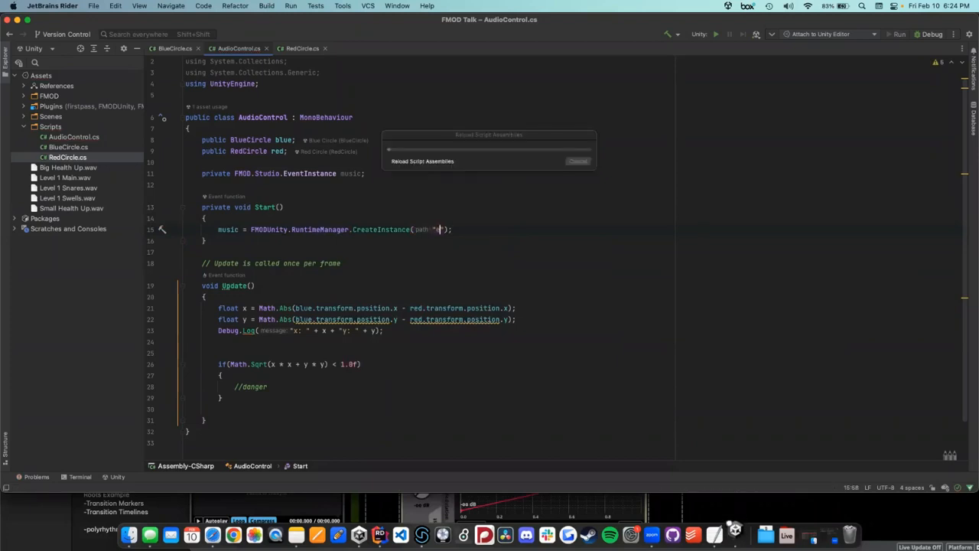
{"action": "type", "text": "event:/"}
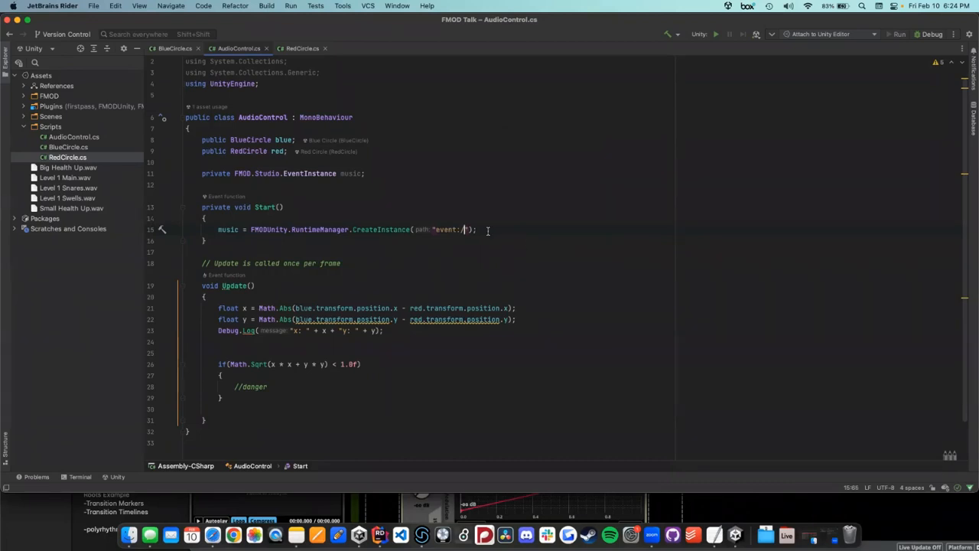
{"action": "key", "text": "Left"}
{"action": "key", "text": "Left"}
{"action": "key", "text": "Left"}
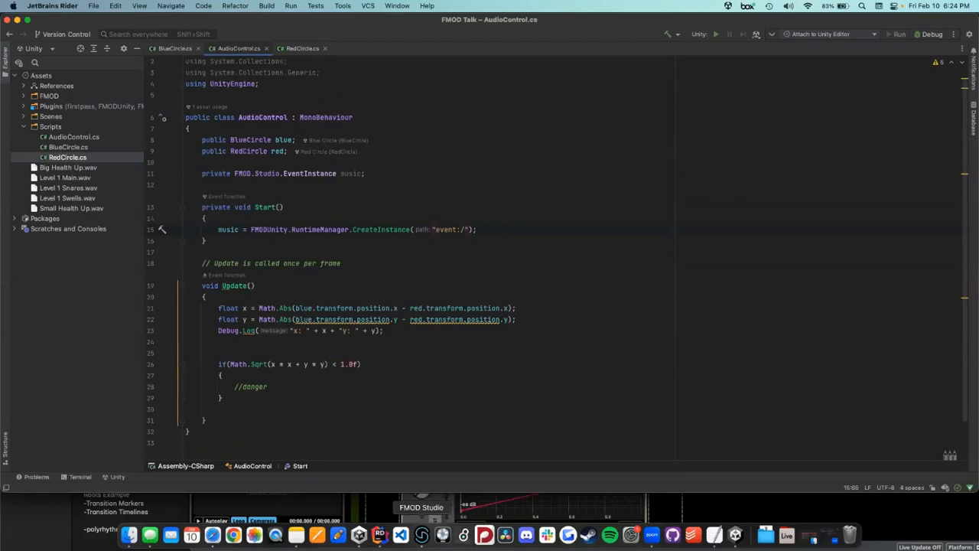
{"action": "left_click", "coordinate": [422, 536]}
{"action": "left_click", "coordinate": [215, 67]}
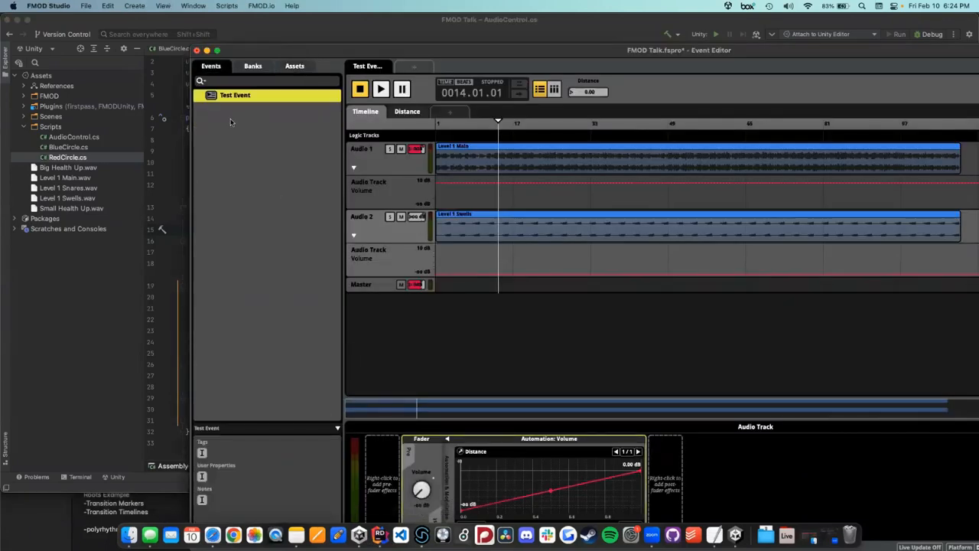
{"action": "left_click", "coordinate": [206, 29]}
{"action": "type", "text": "Test "}
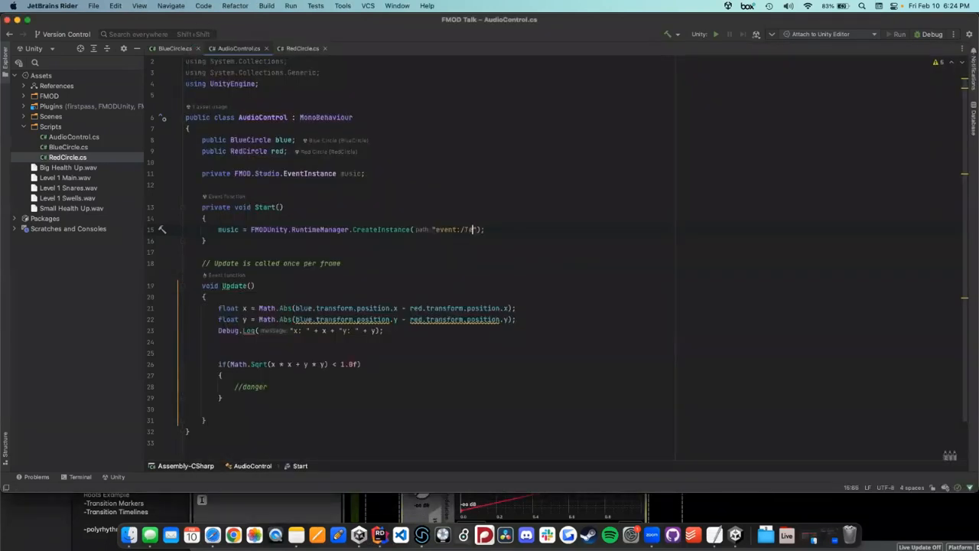
{"action": "type", "text": "Event"}
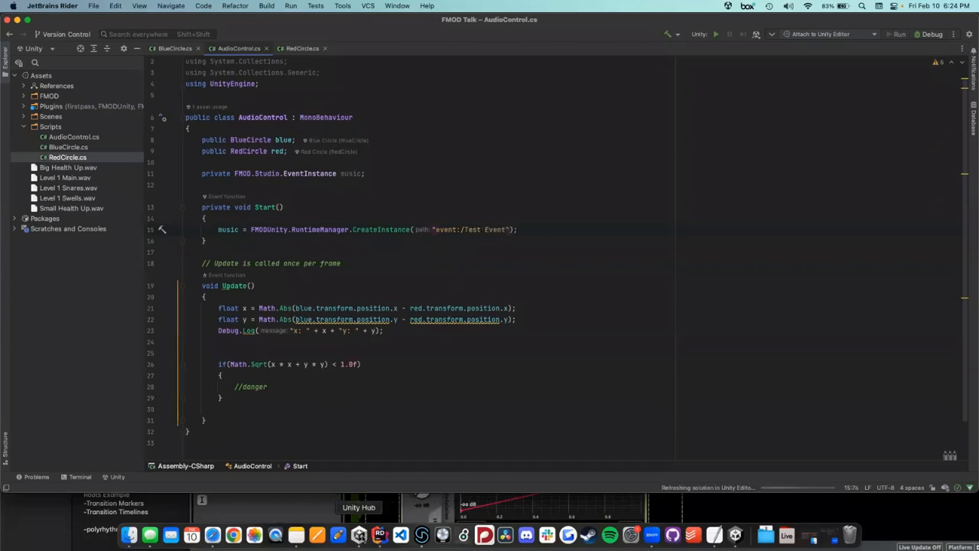
Step: Switch to FMOD Studio and replace the Level 1 Swells instrument on Audio 2 with Level 1 Snares.wav from the Resources folder
{"action": "left_click", "coordinate": [348, 518]}
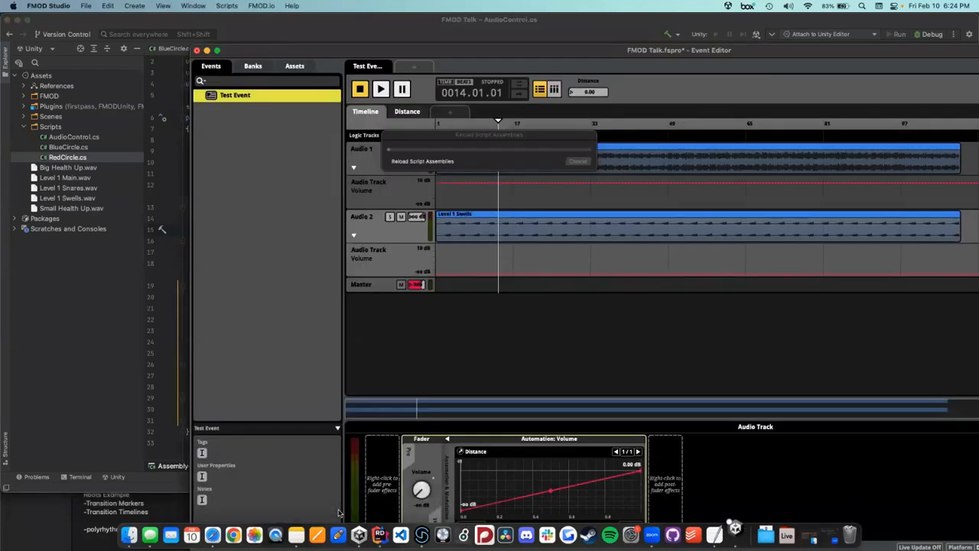
{"action": "left_click", "coordinate": [476, 226]}
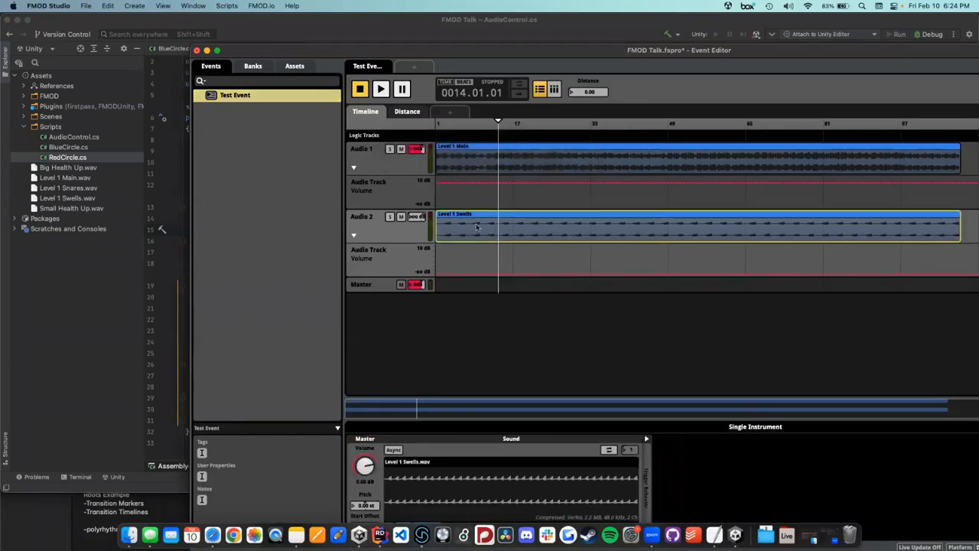
{"action": "key", "text": "Delete"}
{"action": "left_click", "coordinate": [129, 534]}
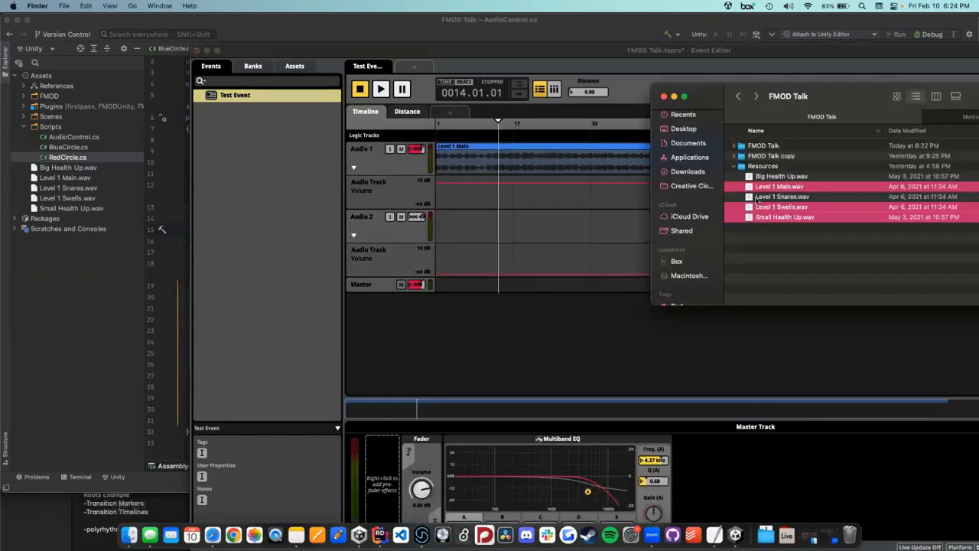
{"action": "left_click_drag", "start_coordinate": [756, 199], "coordinate": [466, 219]}
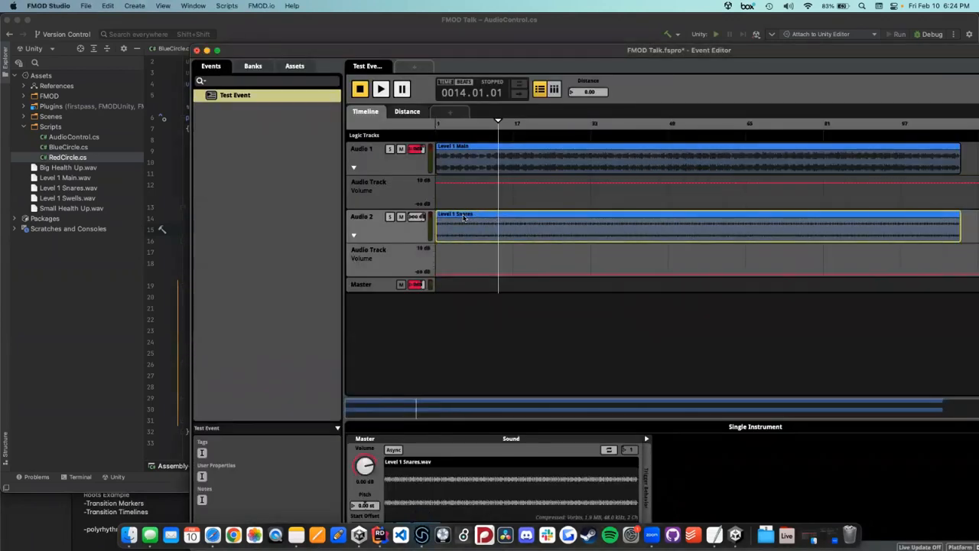
Step: Audition Test Event before and after setting its Distance parameter to 1.00
{"action": "key", "text": "space"}
{"action": "key", "text": "space"}
{"action": "left_click", "coordinate": [588, 92]}
{"action": "key", "text": "space"}
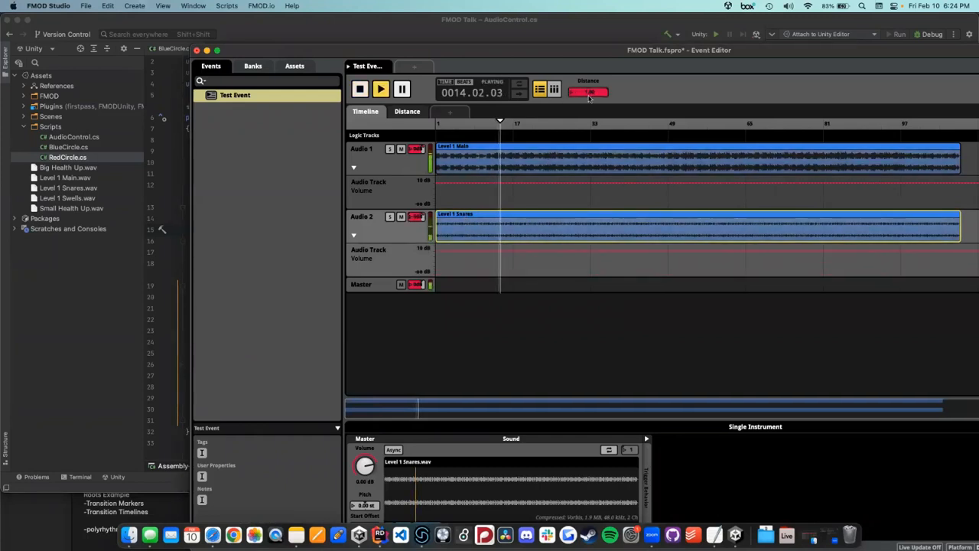
{"action": "key", "text": "space"}
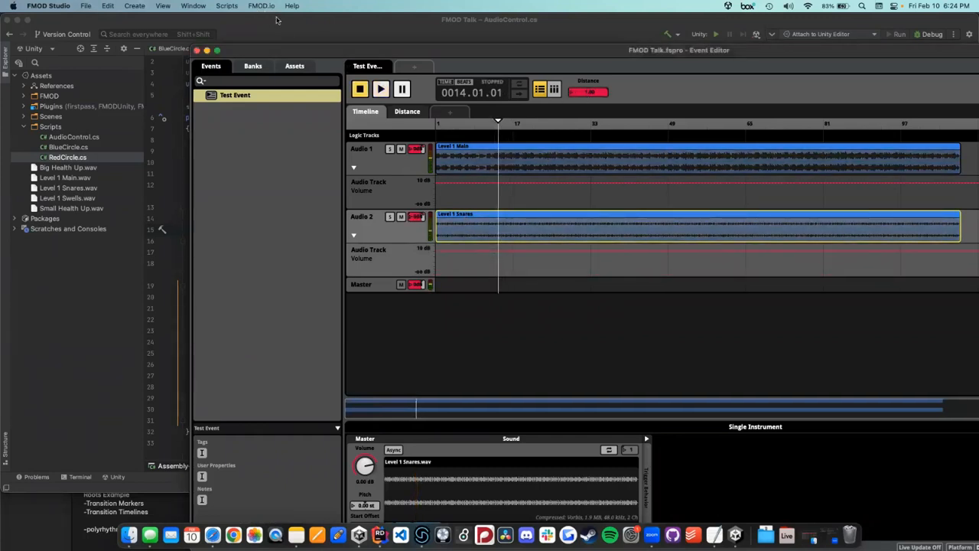
Step: Switch to Rider and add a music.start(); call below the CreateInstance line in the Start method of AudioControl.cs
{"action": "left_click", "coordinate": [277, 22]}
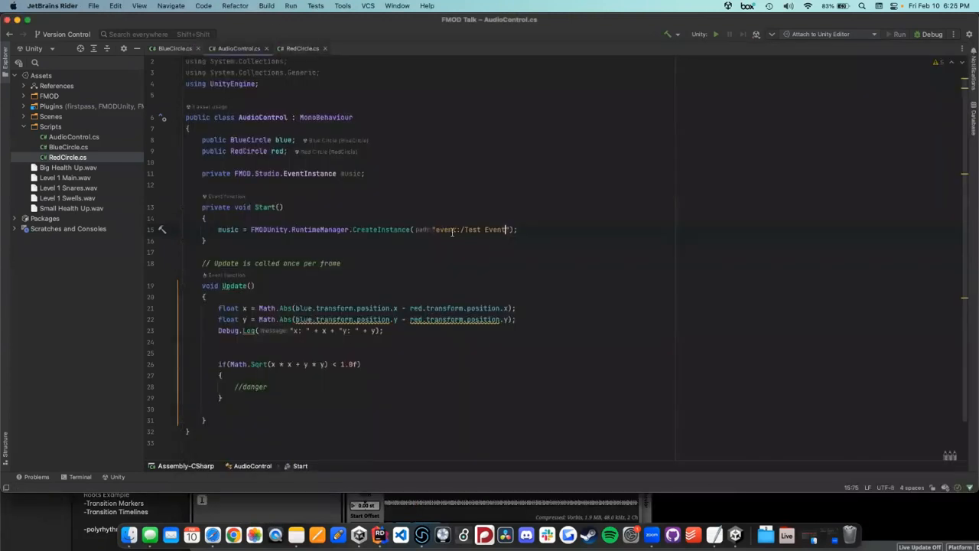
{"action": "left_click", "coordinate": [532, 228]}
{"action": "key", "text": "Return"}
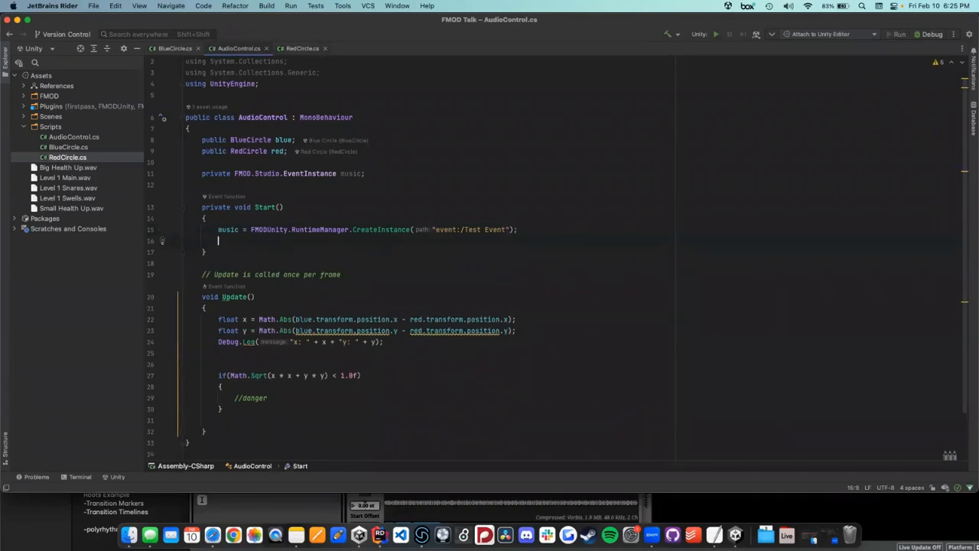
{"action": "type", "text": "music.start"}
{"action": "key", "text": "Return"}
{"action": "type", "text": ";"}
{"action": "key", "text": "Return"}
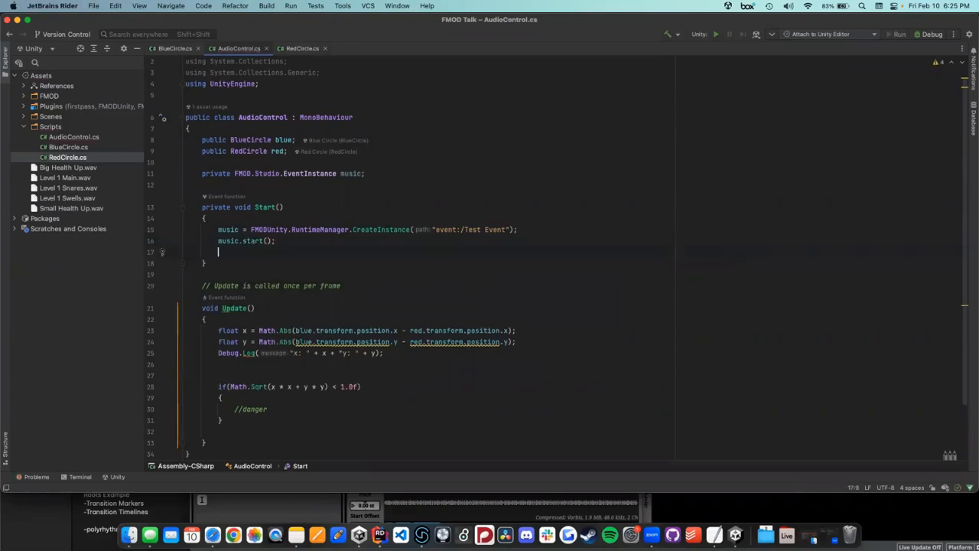
Step: Add a music.stop(STOP_MODE.ALLOWFADEOUT); call below music.start() in the Start method
{"action": "key", "text": "Return"}
{"action": "type", "text": "music"}
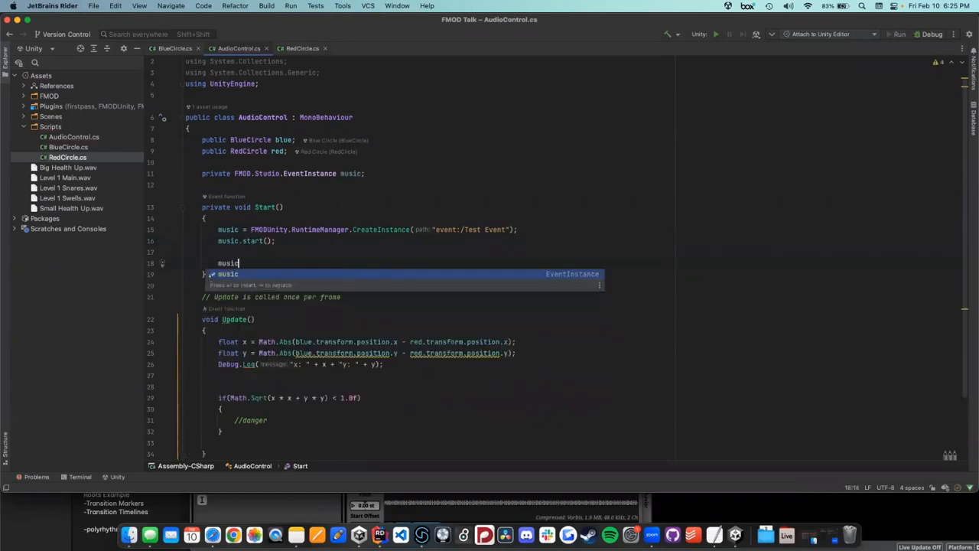
{"action": "type", "text": ".stop"}
{"action": "key", "text": "Return"}
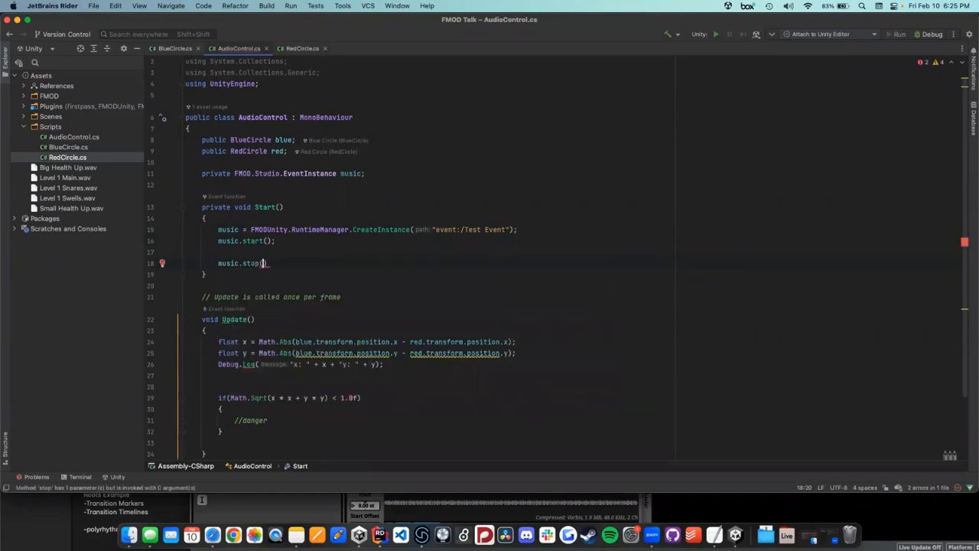
{"action": "type", "text": "FAD"}
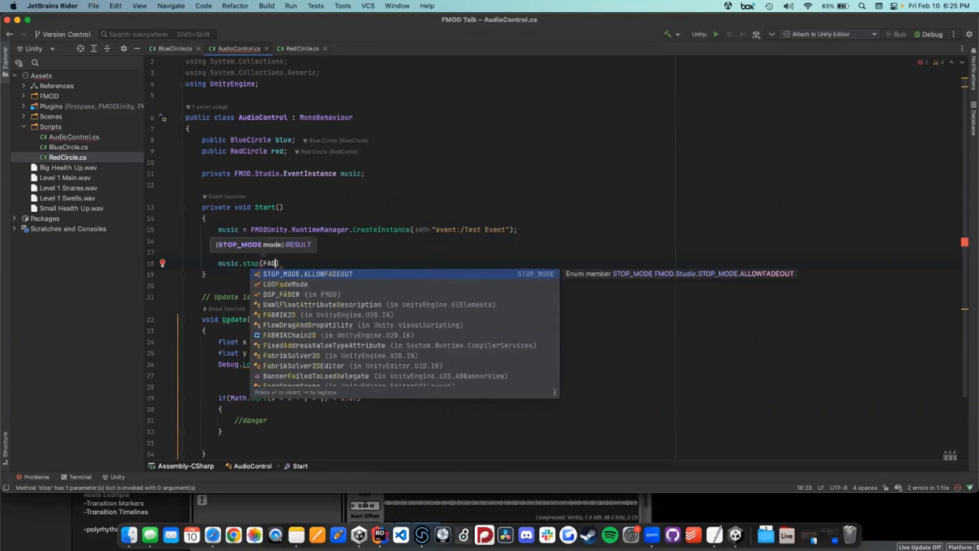
{"action": "key", "text": "Return"}
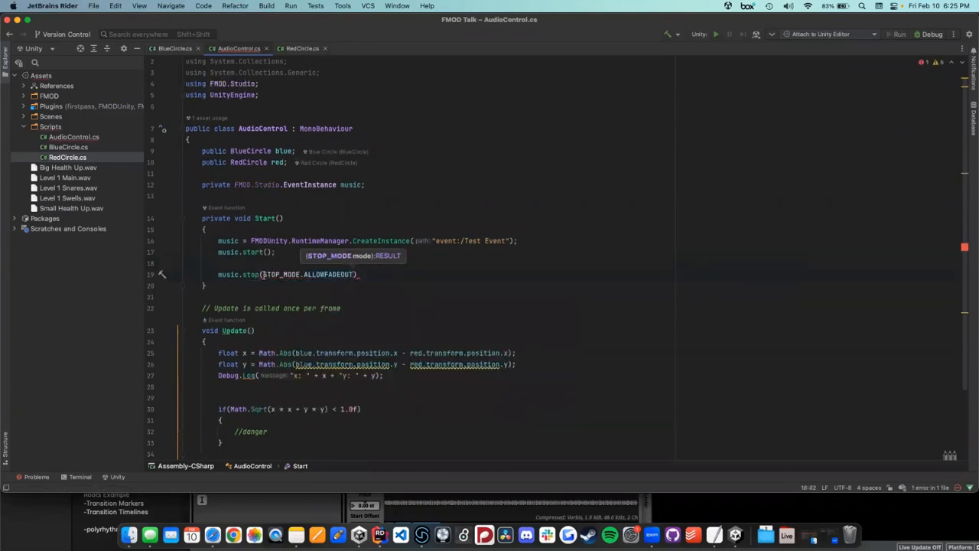
{"action": "type", "text": ");"}
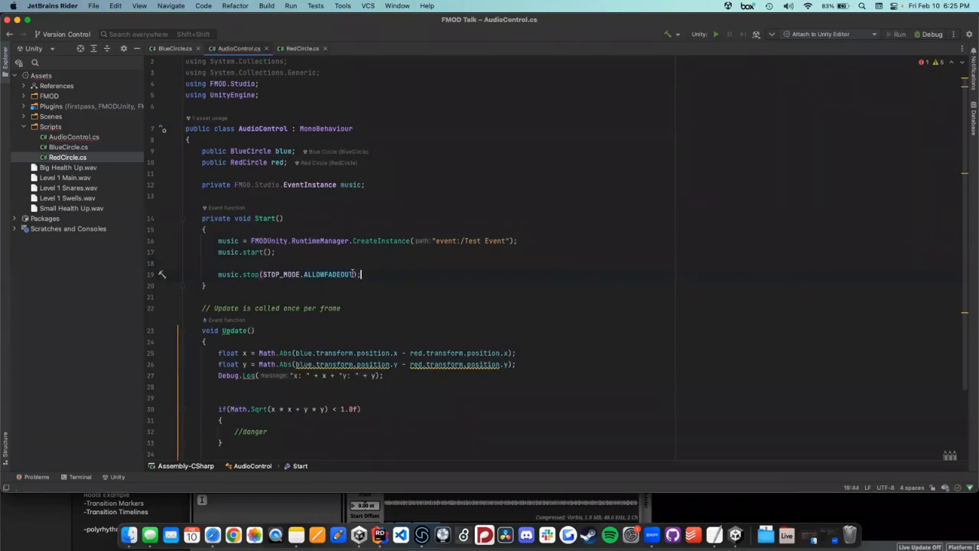
{"action": "left_click", "coordinate": [261, 273]}
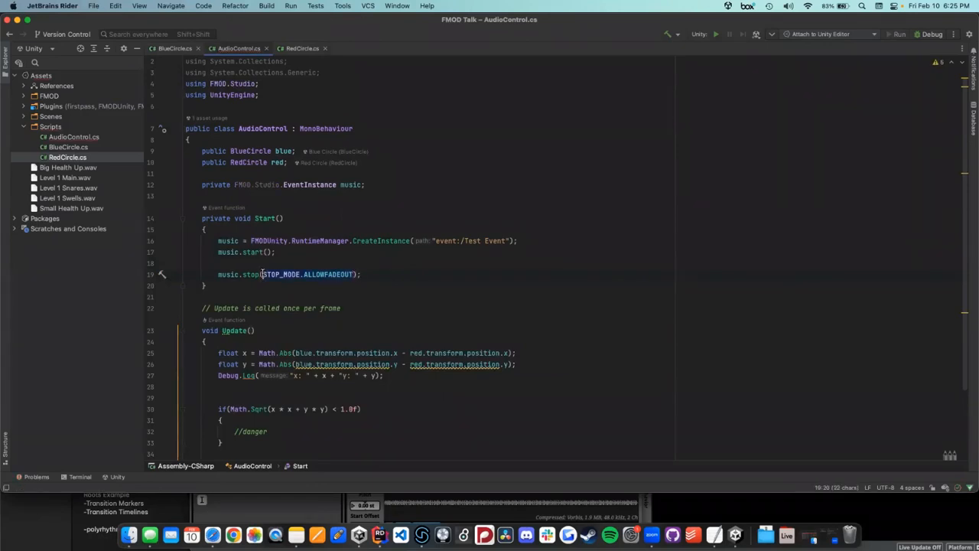
Step: Insert a music.release(); call on its own line above the music.stop call in Start
{"action": "left_click", "coordinate": [202, 262]}
{"action": "key", "text": "Tab"}
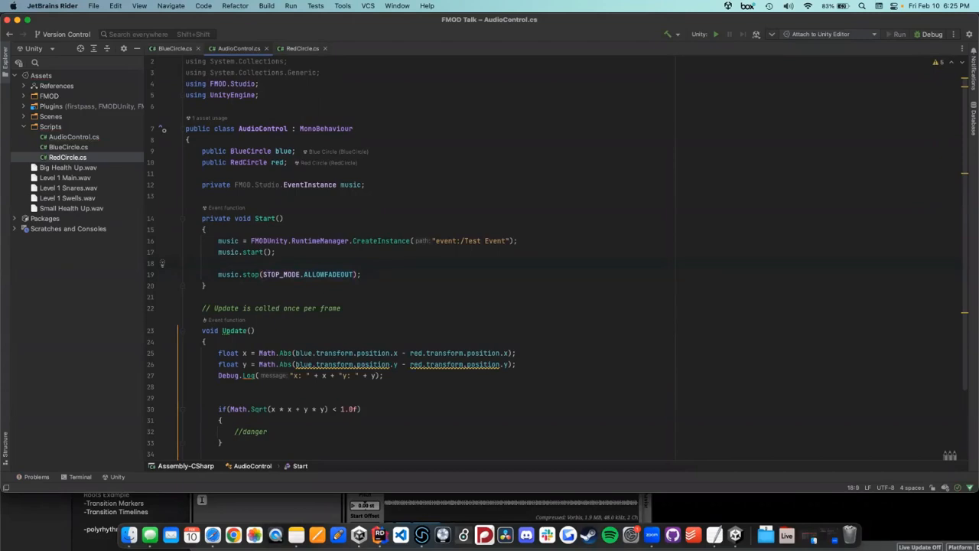
{"action": "key", "text": "Return"}
{"action": "type", "text": "m"}
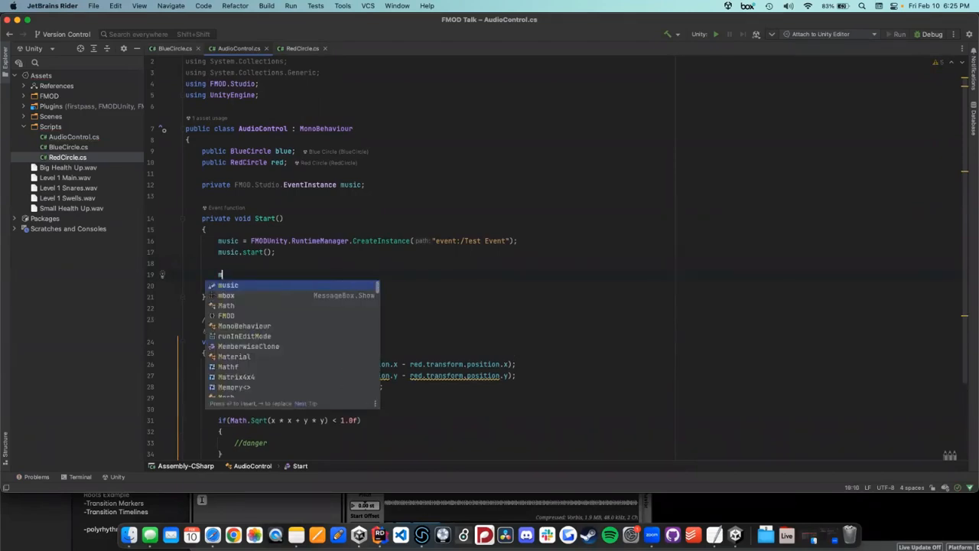
{"action": "type", "text": "usic.rel"}
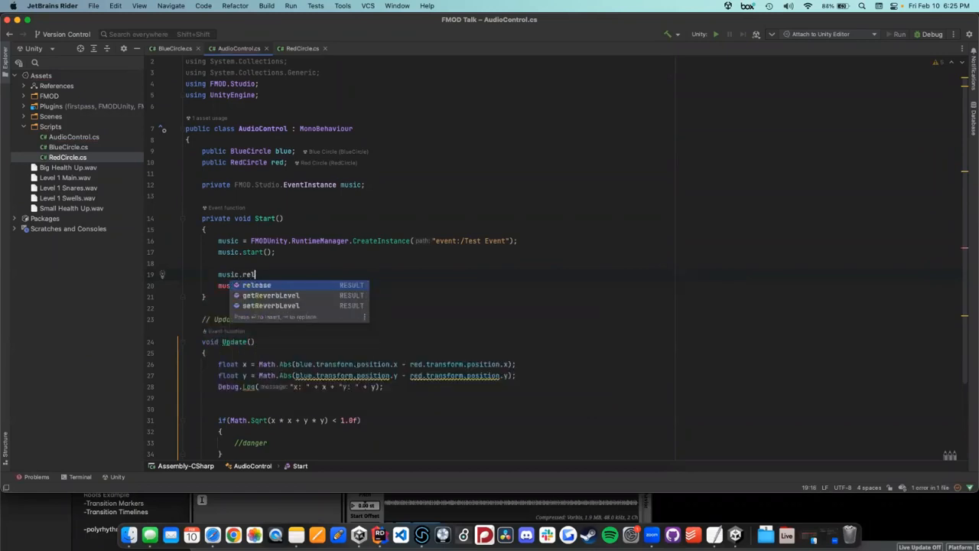
{"action": "key", "text": "Return"}
{"action": "type", "text": ";"}
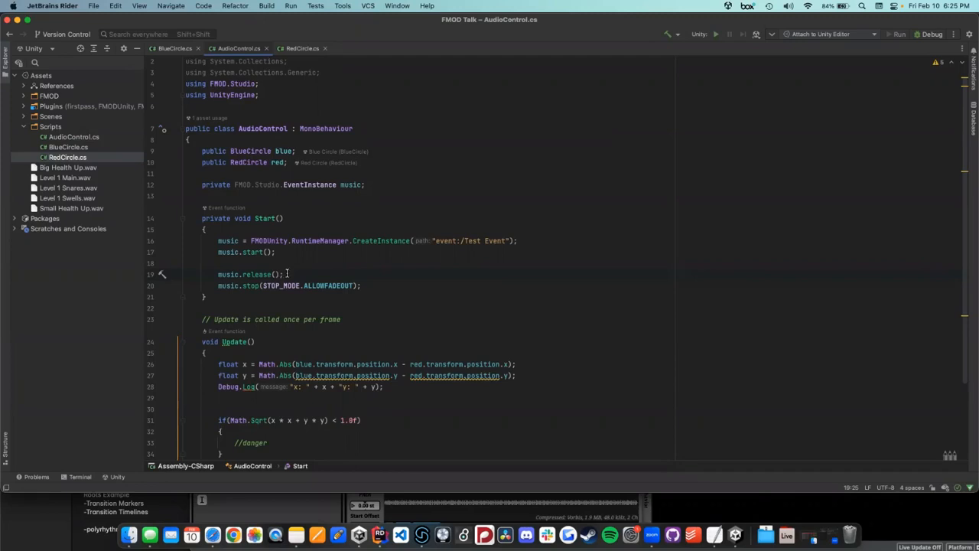
Step: Move the music.release(); line directly below music.start();
{"action": "left_click_drag", "start_coordinate": [285, 273], "coordinate": [217, 274]}
{"action": "key", "text": "super+x"}
{"action": "left_click", "coordinate": [238, 262]}
{"action": "key", "text": "Tab"}
{"action": "key", "text": "Tab"}
{"action": "key", "text": "super+v"}
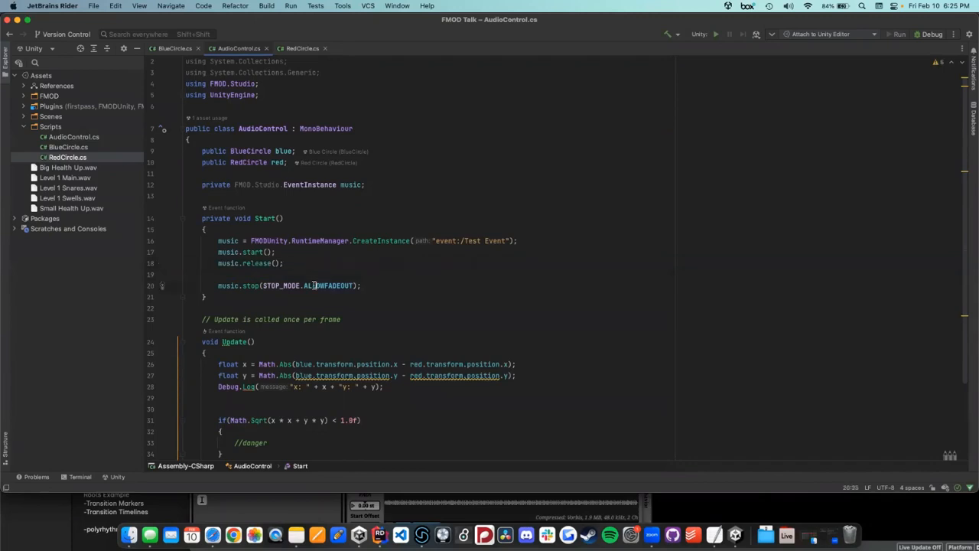
Step: Comment out the music.stop line in Start, and delete it together with the blank line above it
{"action": "key", "text": "super+slash"}
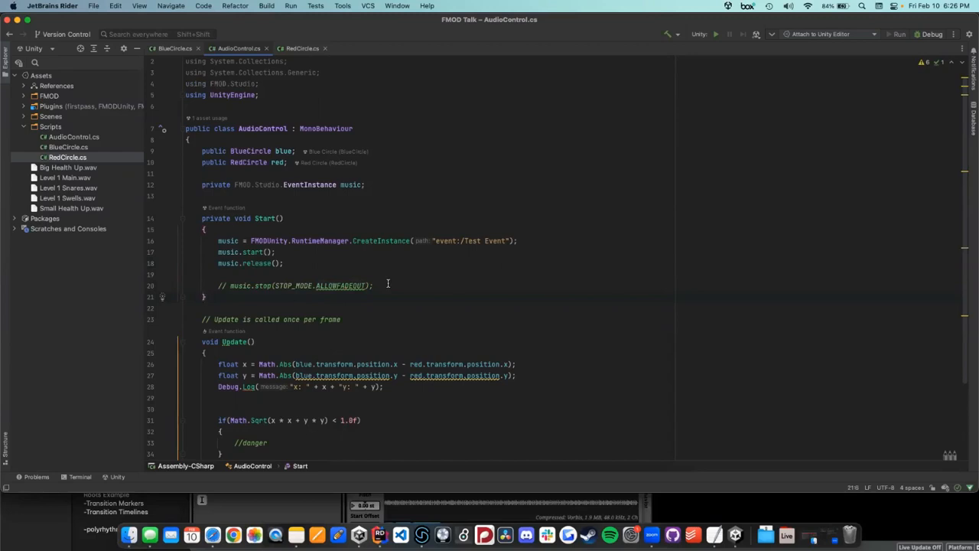
{"action": "left_click", "coordinate": [388, 285]}
{"action": "left_click_drag", "start_coordinate": [388, 285], "coordinate": [217, 286]}
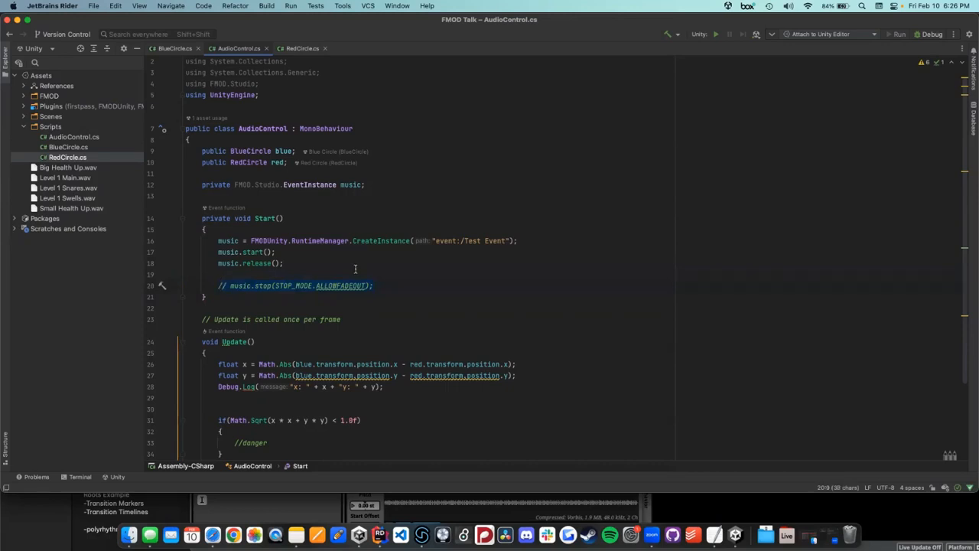
{"action": "key", "text": "BackSpace"}
{"action": "key", "text": "BackSpace"}
{"action": "key", "text": "BackSpace"}
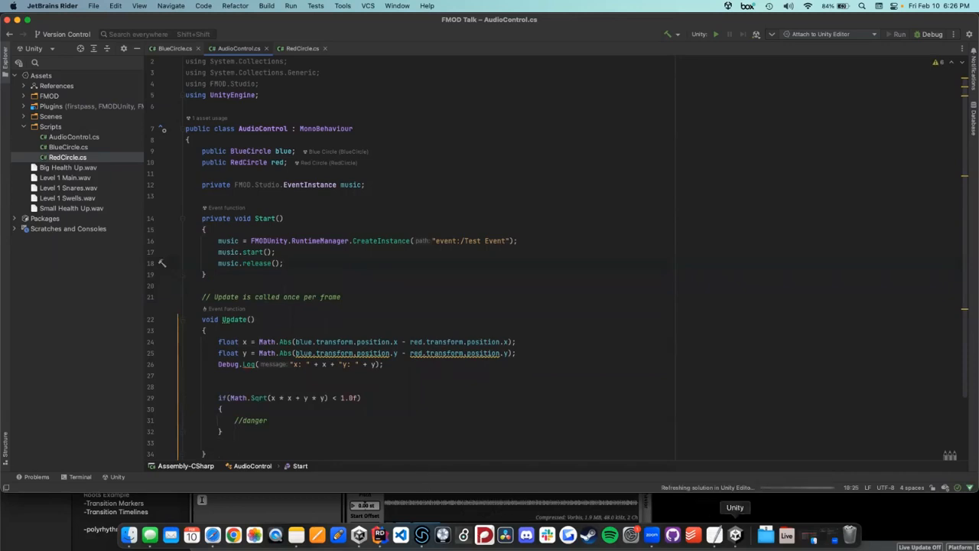
Step: Switch to Unity and run SampleScene briefly to test the music playback, stopping play mode again
{"action": "left_click", "coordinate": [735, 534]}
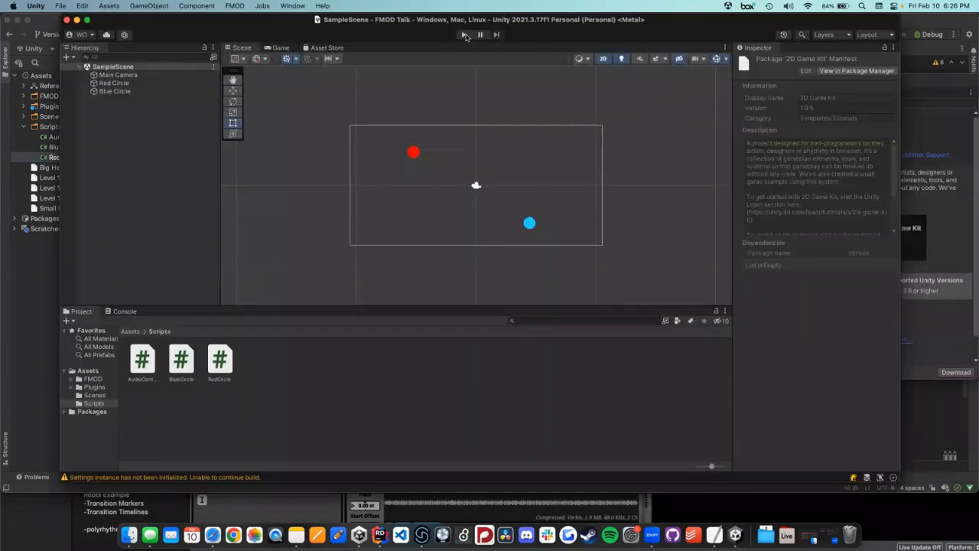
{"action": "left_click", "coordinate": [464, 35]}
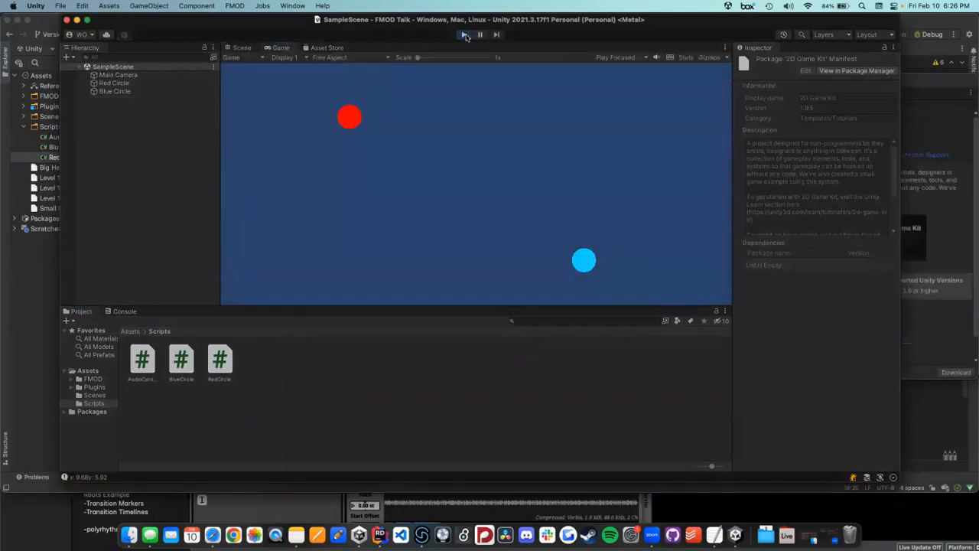
{"action": "left_click", "coordinate": [466, 36]}
{"action": "left_click_drag", "start_coordinate": [305, 25], "coordinate": [520, 24]}
Step: Back in AudioControl.cs in Rider, add an empty if (x > 4) block below the Debug.Log line in Update
{"action": "left_click", "coordinate": [224, 24]}
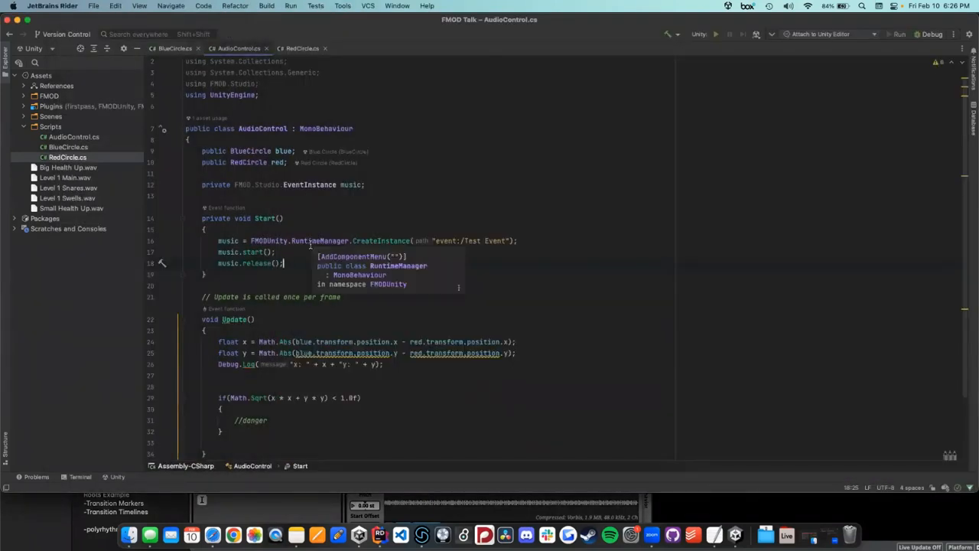
{"action": "scroll", "coordinate": [287, 323], "scroll_direction": "down", "scroll_amount": 3}
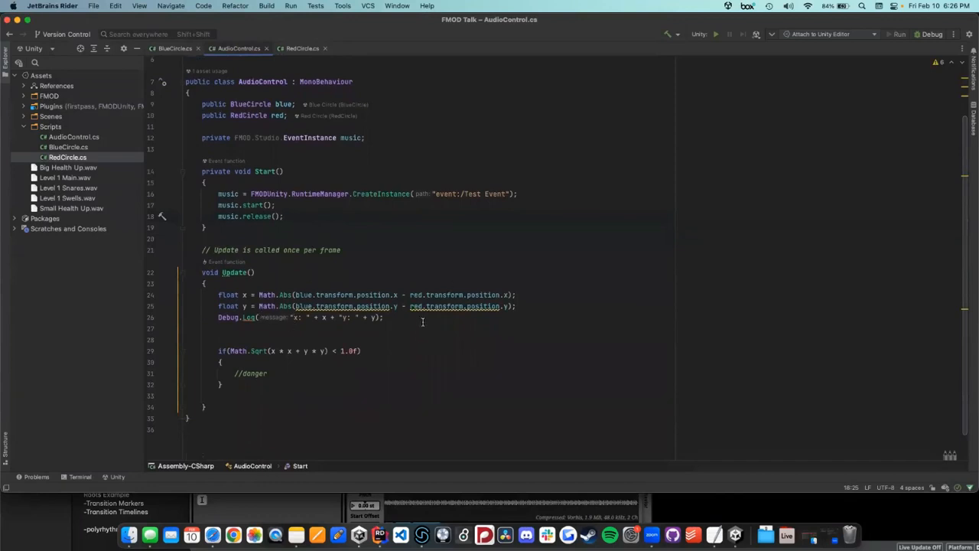
{"action": "left_click", "coordinate": [422, 322]}
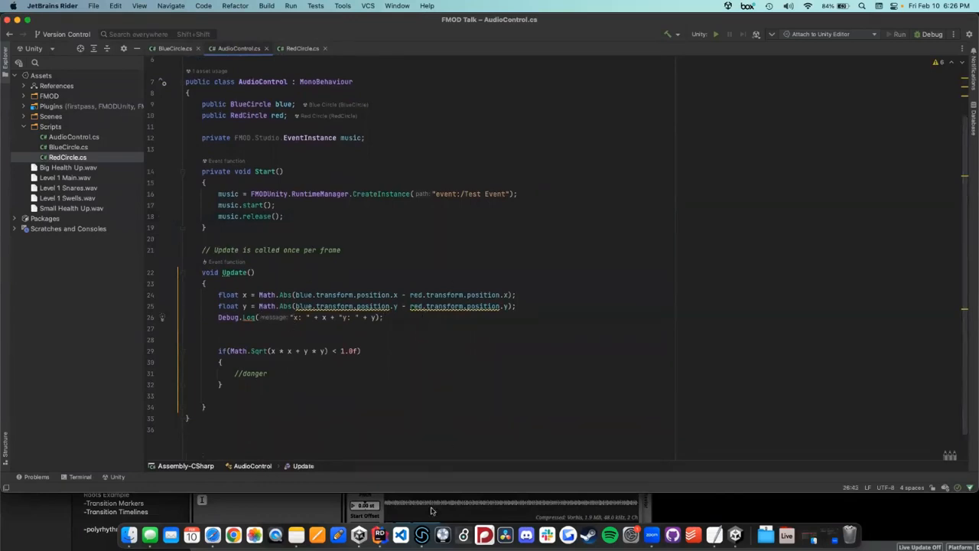
{"action": "key", "text": "Return"}
{"action": "key", "text": "Return"}
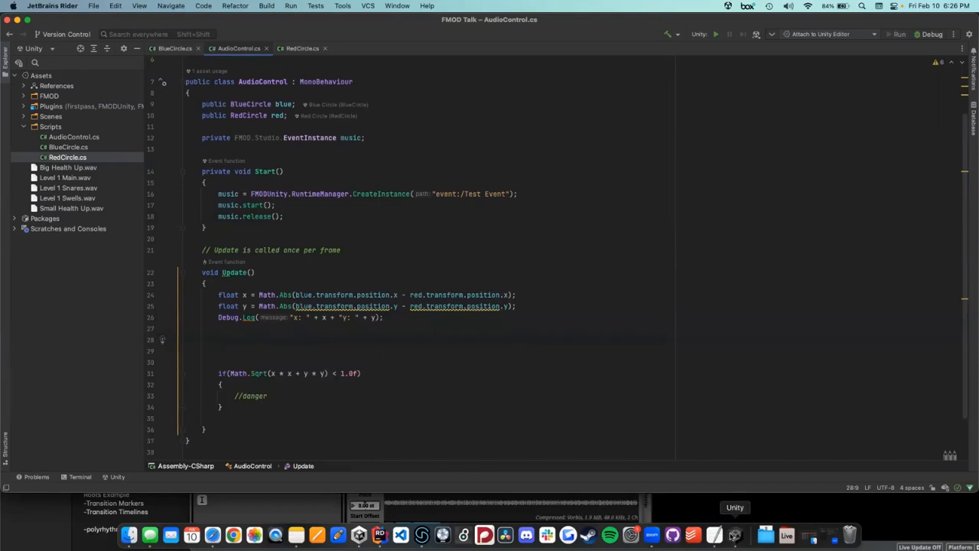
{"action": "left_click", "coordinate": [735, 534]}
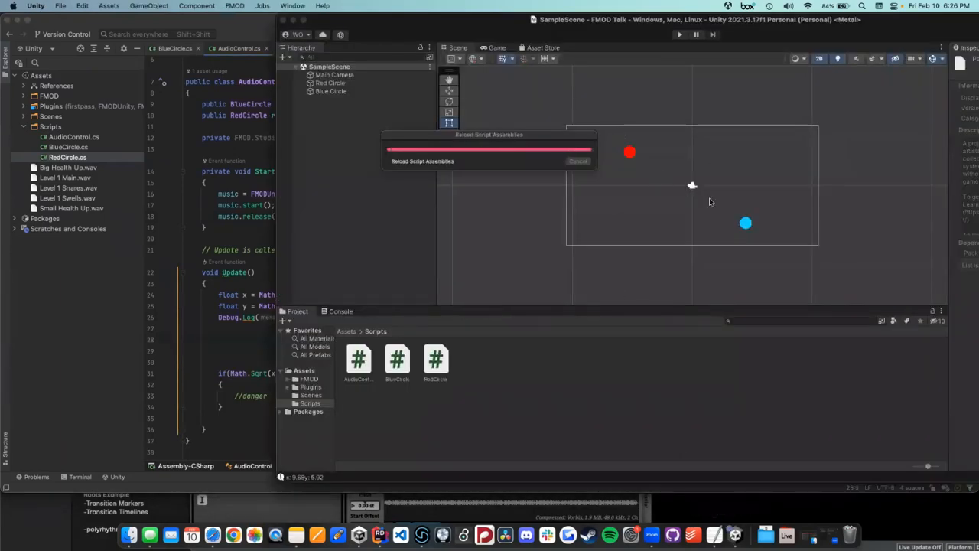
{"action": "left_click", "coordinate": [205, 29]}
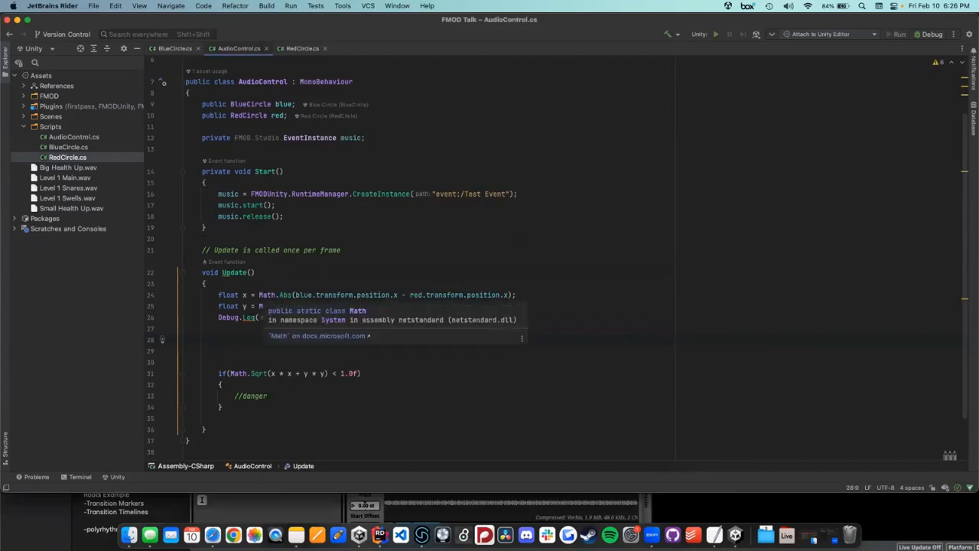
{"action": "type", "text": "if("}
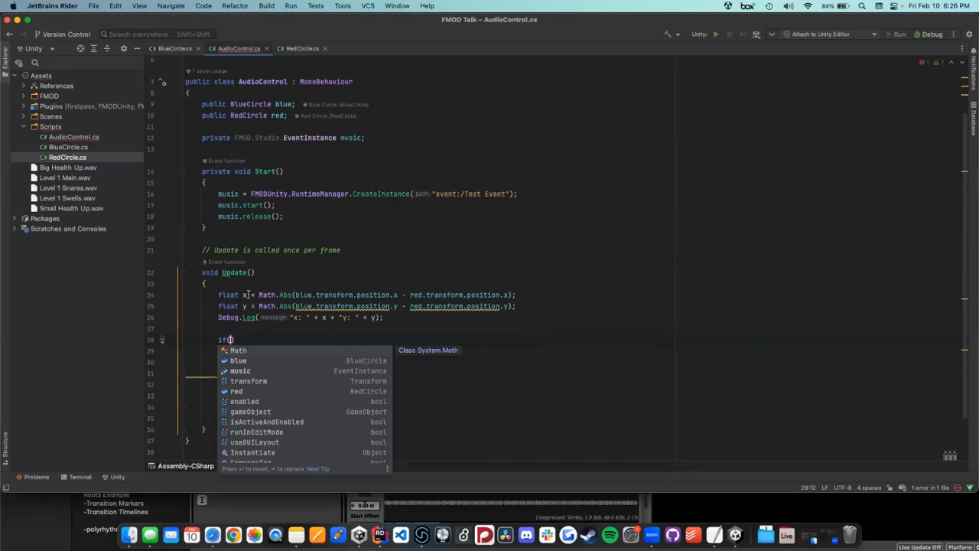
{"action": "type", "text": "x > 4"}
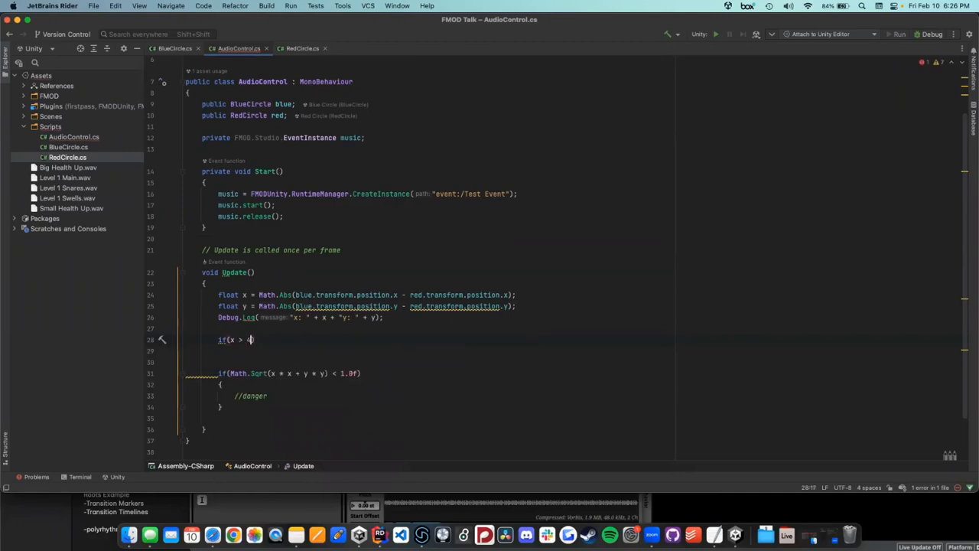
{"action": "type", "text": ")"}
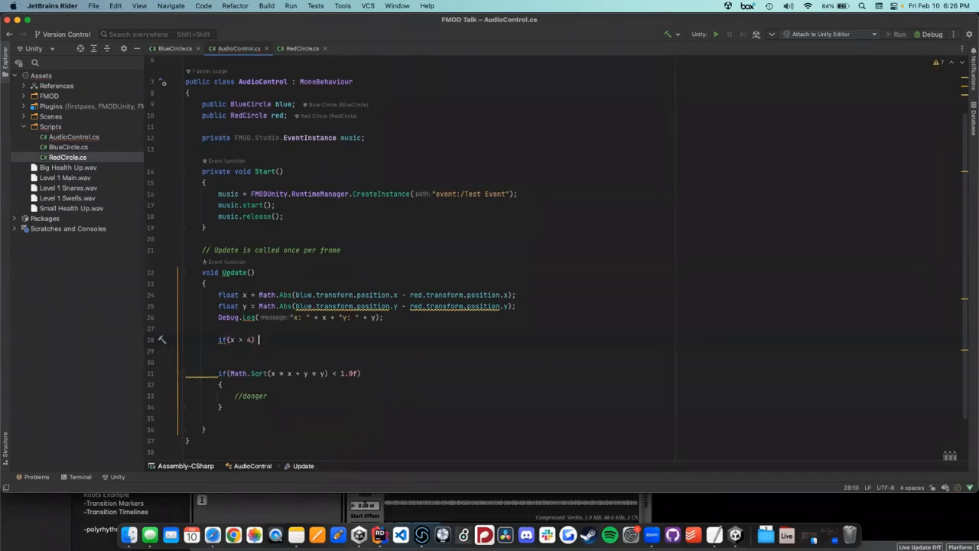
{"action": "type", "text": "{"}
{"action": "key", "text": "Return"}
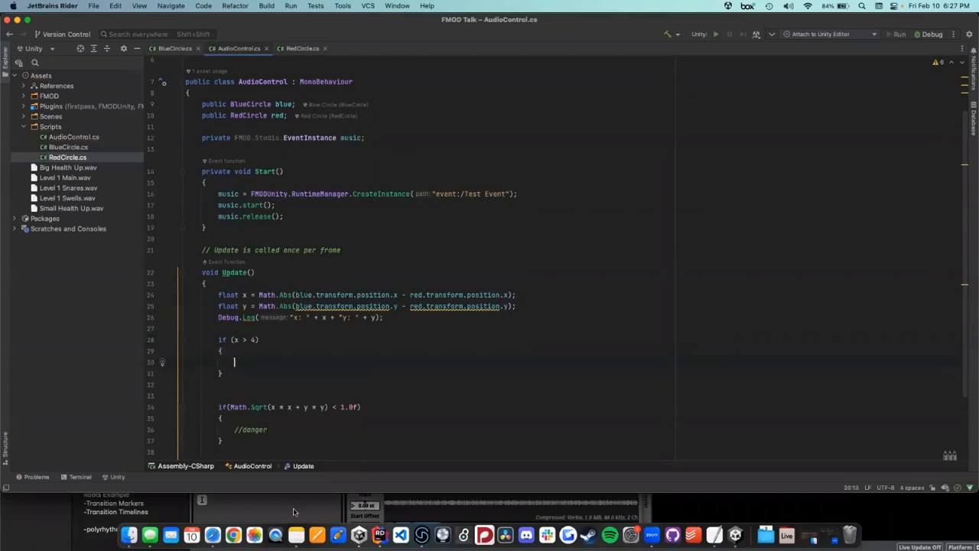
Step: Inside the if (x > 4) block, add music.setParameterByName("Distance", x);, checking the parameter name in FMOD Studio
{"action": "left_click", "coordinate": [296, 509]}
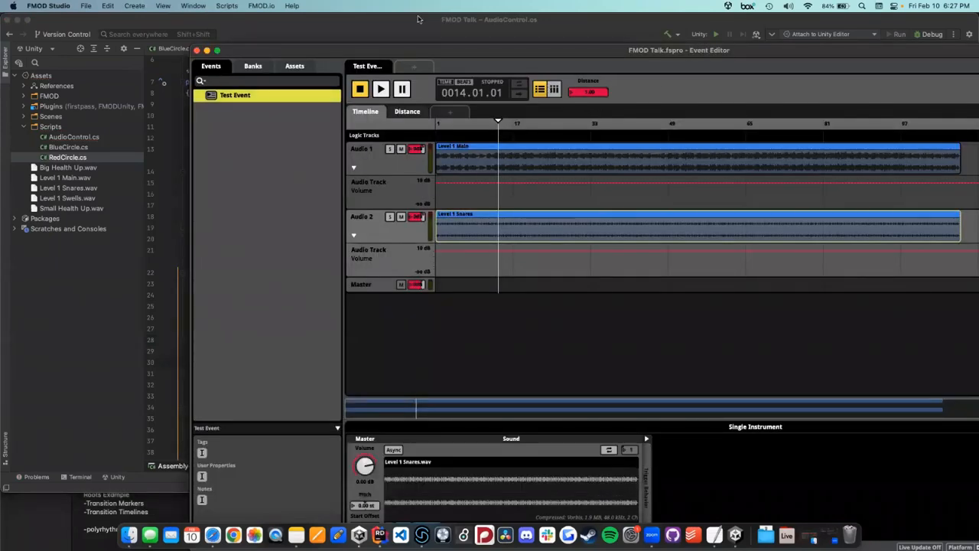
{"action": "key", "text": "super+Tab"}
{"action": "type", "text": "mus"}
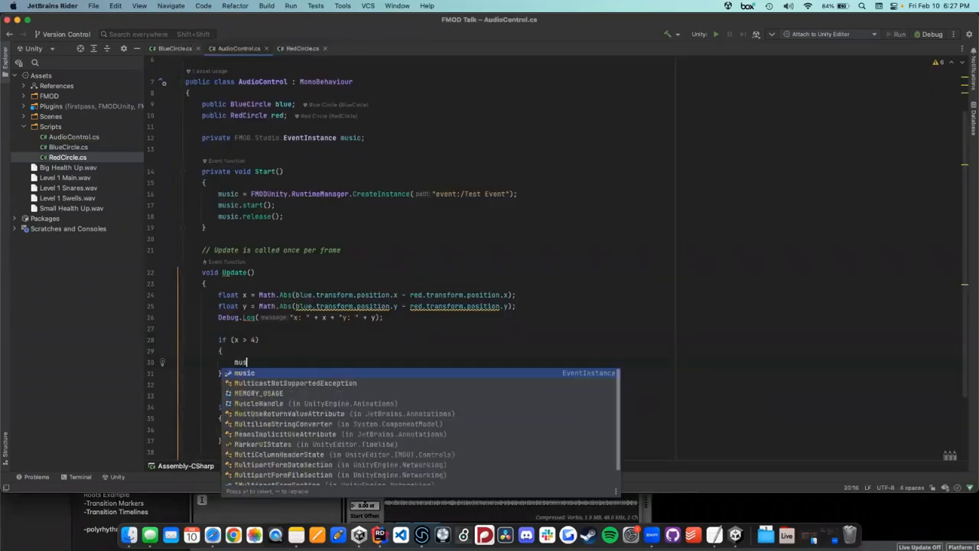
{"action": "type", "text": "ic.Setpara"}
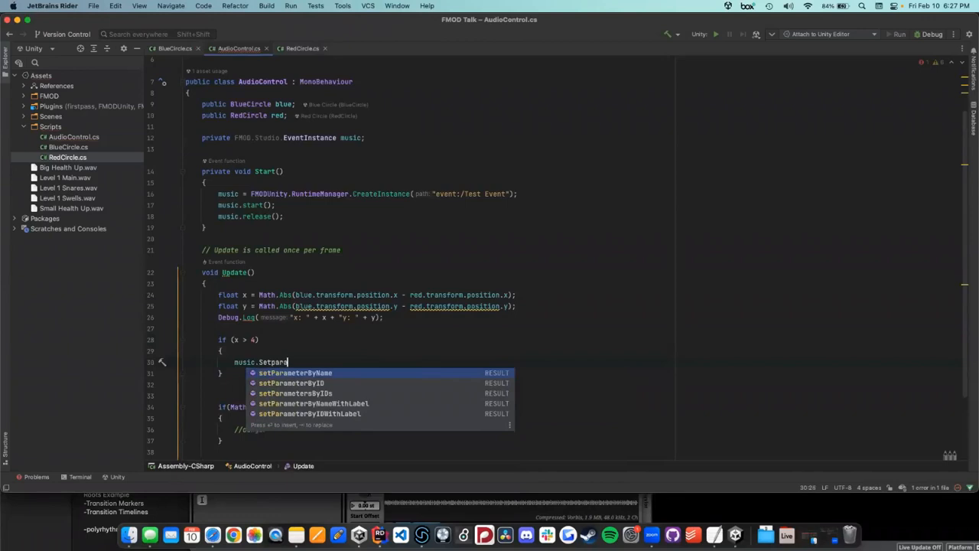
{"action": "key", "text": "Return"}
{"action": "type", "text": "\""}
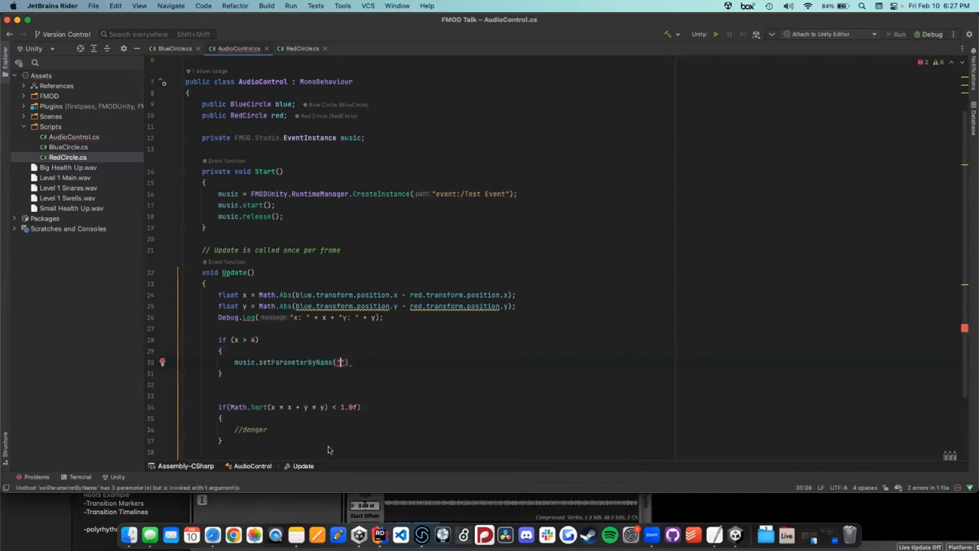
{"action": "left_click", "coordinate": [315, 505]}
{"action": "left_click", "coordinate": [513, 34]}
{"action": "type", "text": "Distance\", x);"}
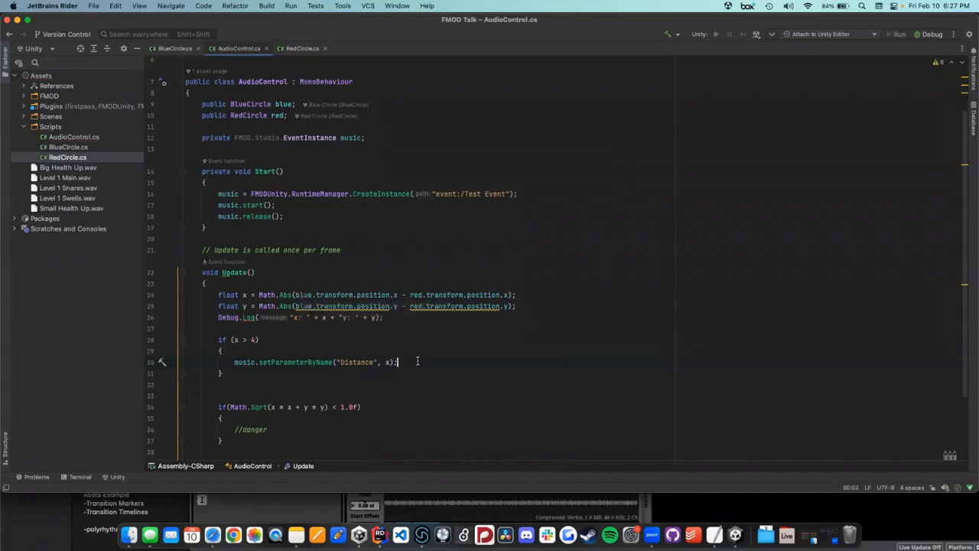
Step: Change the value passed to the Distance parameter to x - 4, and check the parameter in FMOD Studio
{"action": "key", "text": "Left"}
{"action": "key", "text": "Left"}
{"action": "type", "text": "- 4"}
{"action": "left_click", "coordinate": [298, 535]}
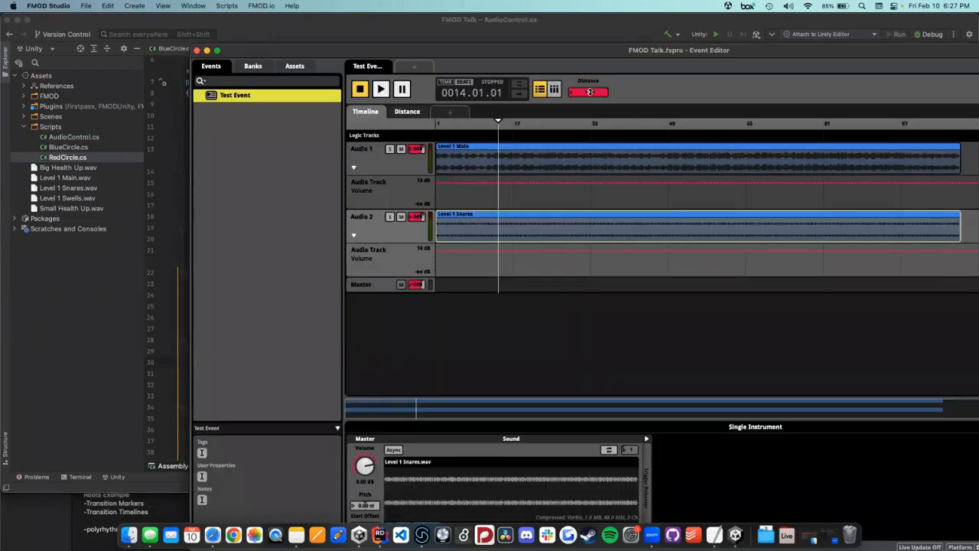
{"action": "left_click", "coordinate": [399, 23]}
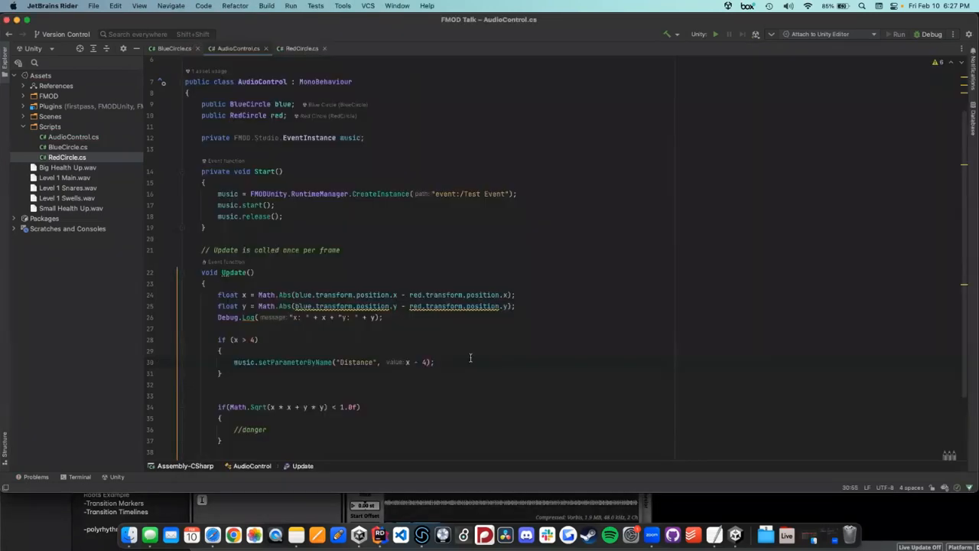
Step: Wrap the x - 4 argument in parentheses and divide it by 4, giving (x - 4)/4
{"action": "left_click", "coordinate": [447, 362]}
{"action": "left_click", "coordinate": [429, 362]}
{"action": "left_click_drag", "start_coordinate": [429, 362], "coordinate": [407, 362]}
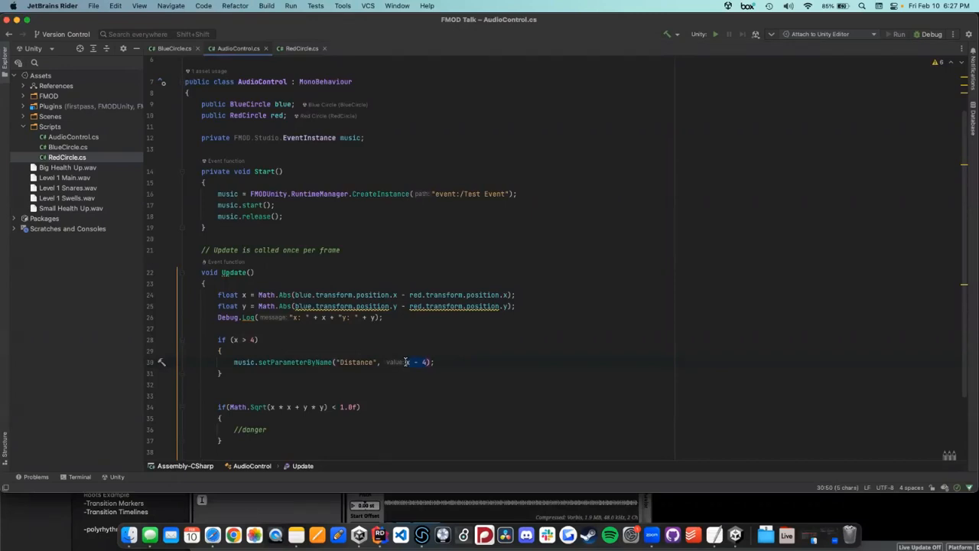
{"action": "key", "text": "ctrl+space"}
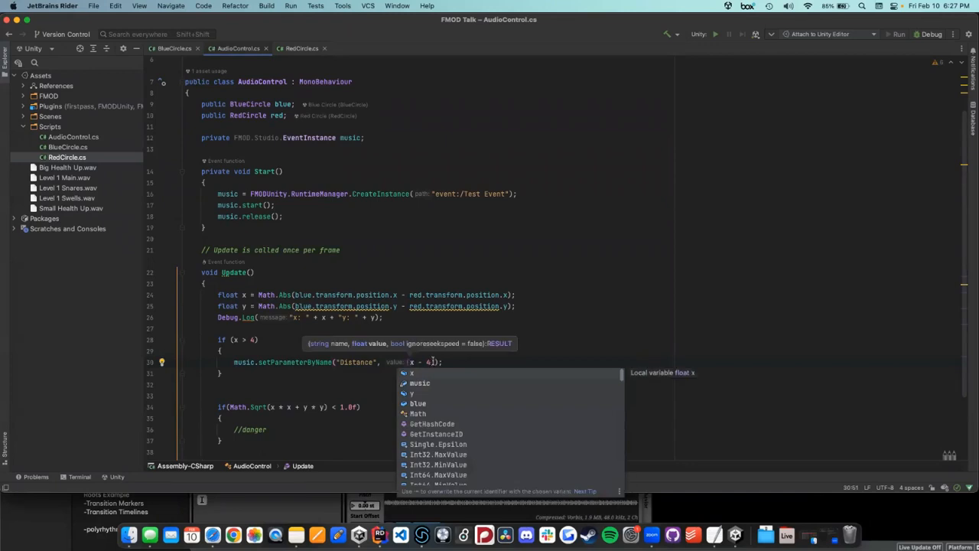
{"action": "type", "text": "("}
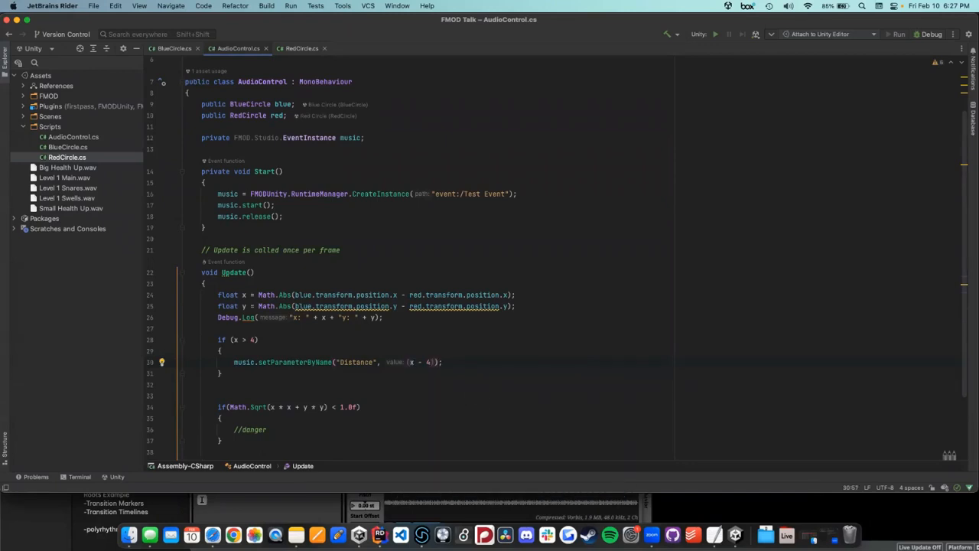
{"action": "type", "text": "/4"}
{"action": "left_click", "coordinate": [412, 362]}
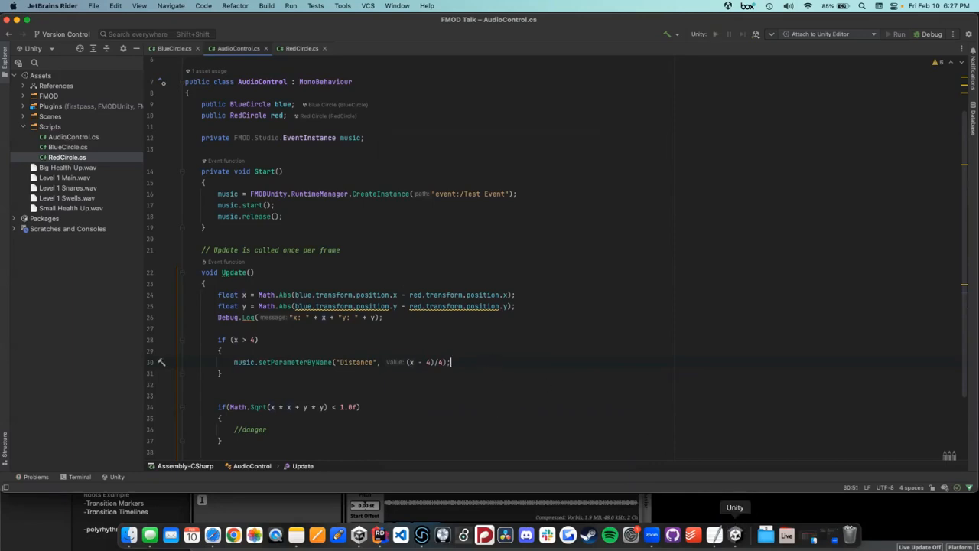
Step: Remove the if (x > 4) condition and its braces, keeping the setParameterByName line directly in Update and aligned with the surrounding code
{"action": "left_click", "coordinate": [735, 535]}
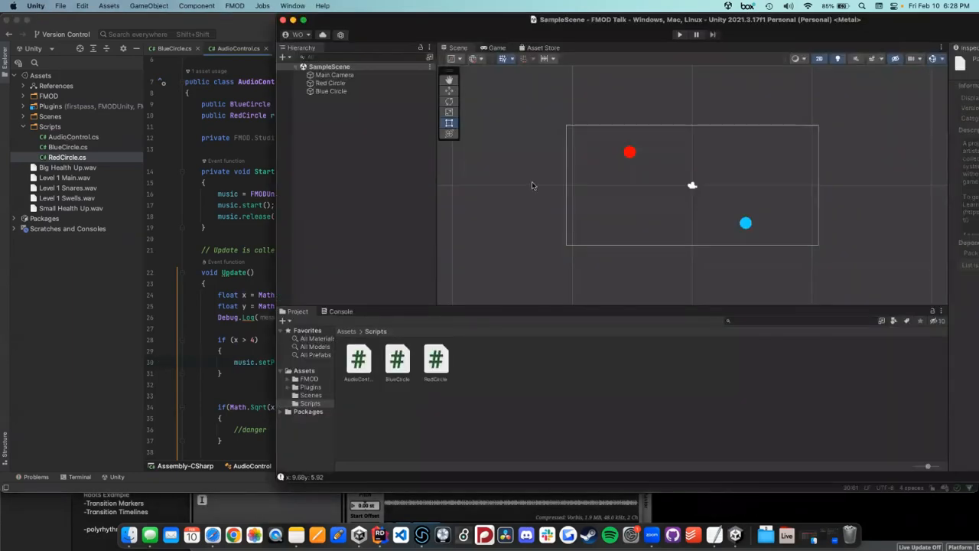
{"action": "left_click", "coordinate": [257, 348]}
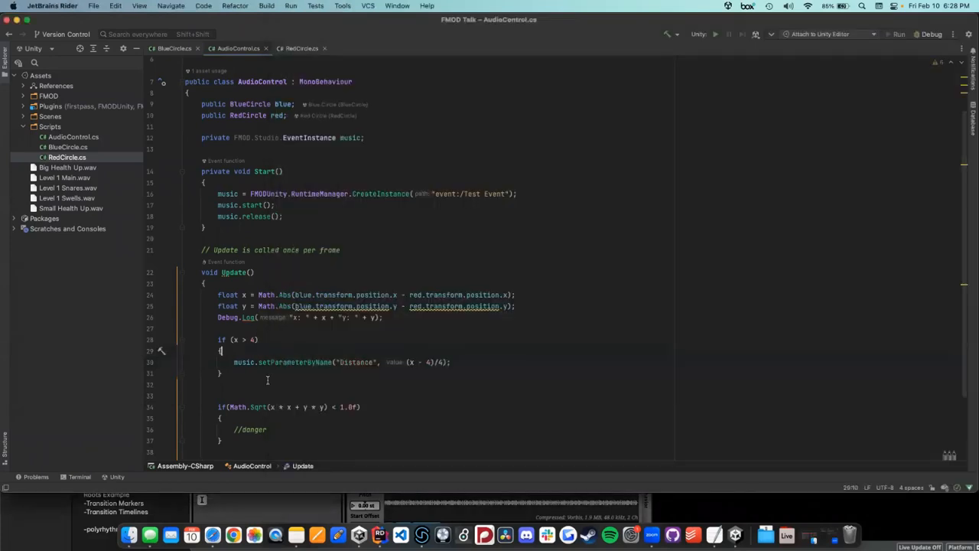
{"action": "scroll", "coordinate": [267, 380], "scroll_direction": "down", "scroll_amount": 2}
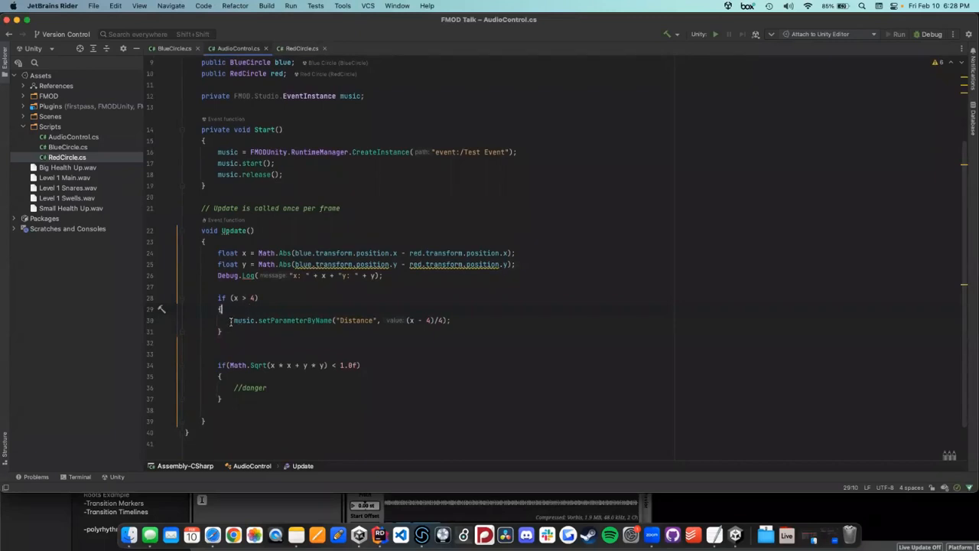
{"action": "left_click_drag", "start_coordinate": [404, 321], "coordinate": [441, 321]}
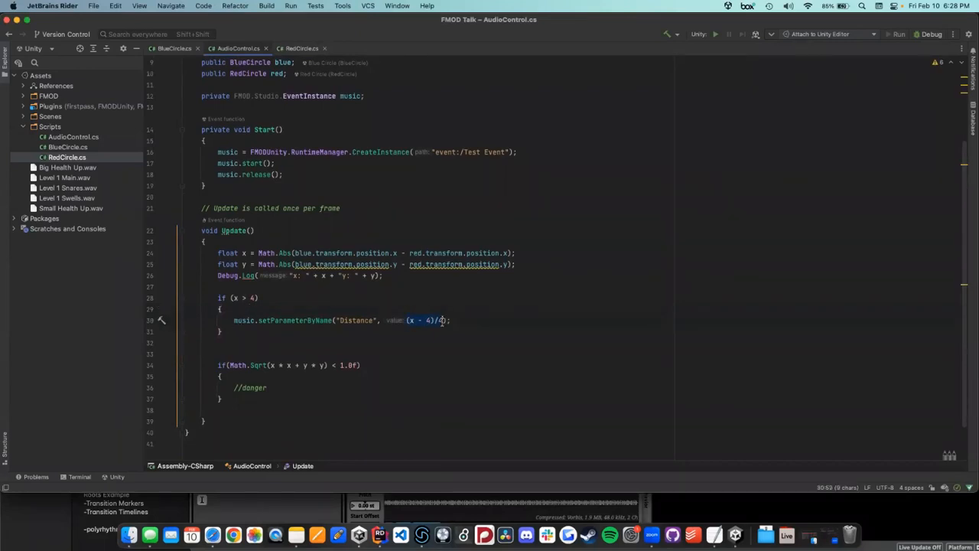
{"action": "mouse_move", "coordinate": [315, 320]}
{"action": "left_click_drag", "start_coordinate": [259, 309], "coordinate": [259, 290]}
{"action": "key", "text": "BackSpace"}
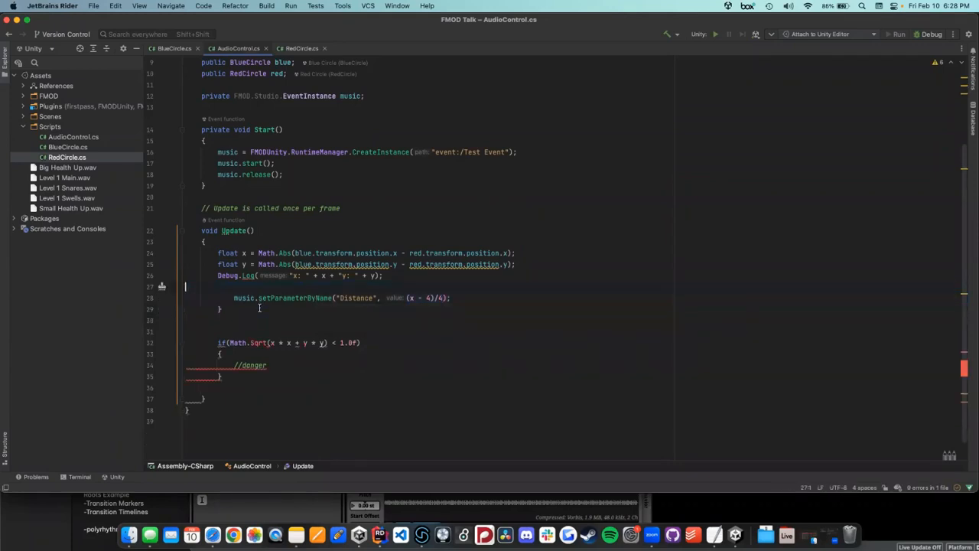
{"action": "left_click", "coordinate": [258, 308]}
{"action": "key", "text": "BackSpace"}
{"action": "left_click", "coordinate": [234, 297]}
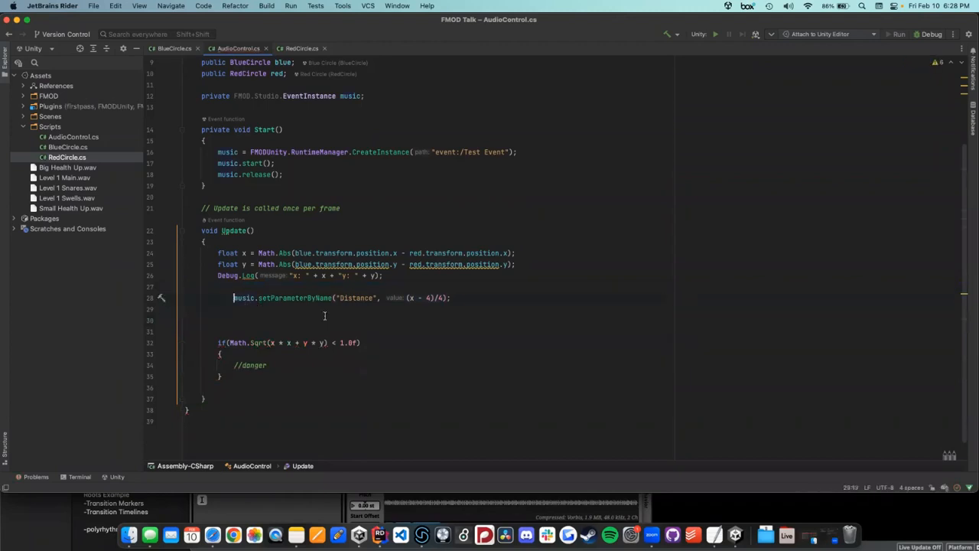
{"action": "key", "text": "BackSpace"}
Step: Switch to Unity and run SampleScene to test how the music responds to the circles' distance, stopping play mode again
{"action": "left_click_drag", "start_coordinate": [392, 298], "coordinate": [413, 298]}
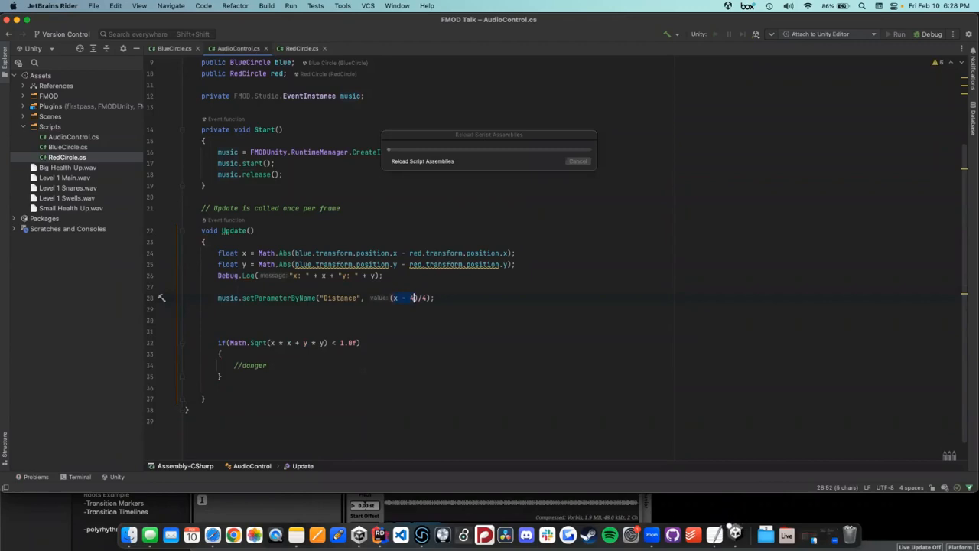
{"action": "left_click", "coordinate": [735, 535]}
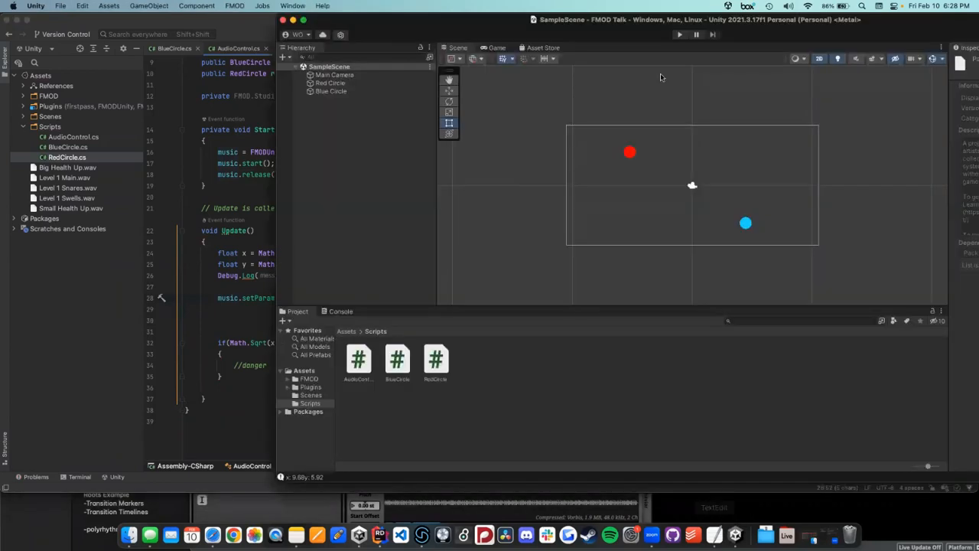
{"action": "left_click", "coordinate": [680, 34]}
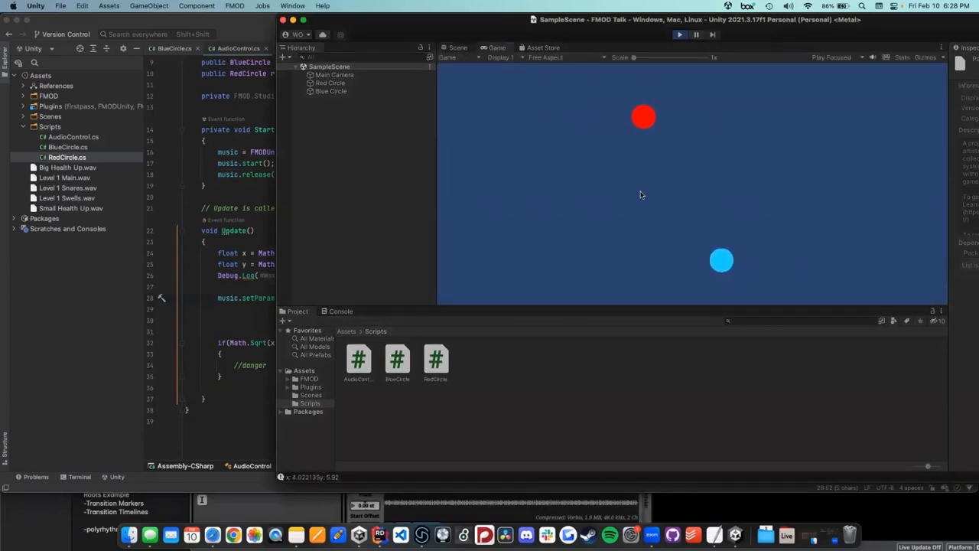
{"action": "left_click_drag", "start_coordinate": [423, 20], "coordinate": [470, 29]}
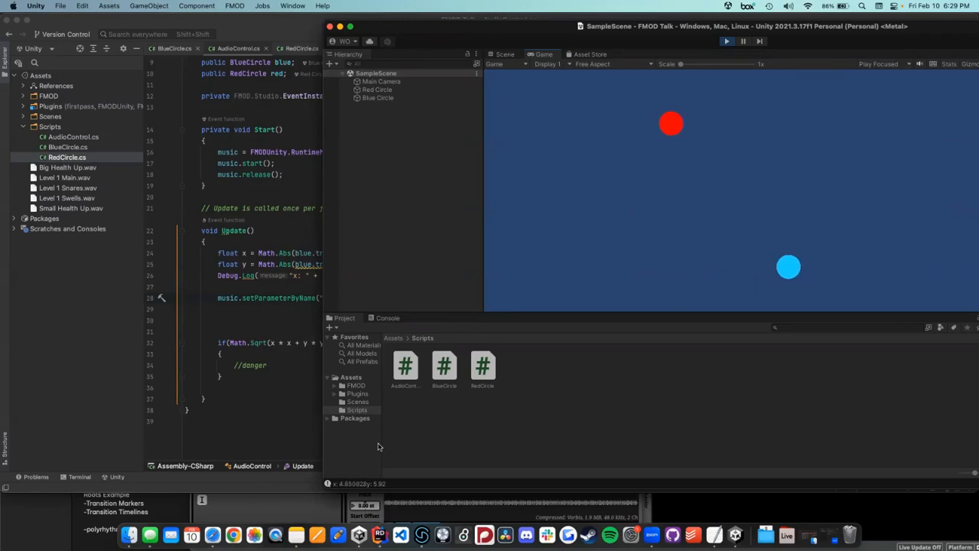
{"action": "left_click", "coordinate": [727, 40]}
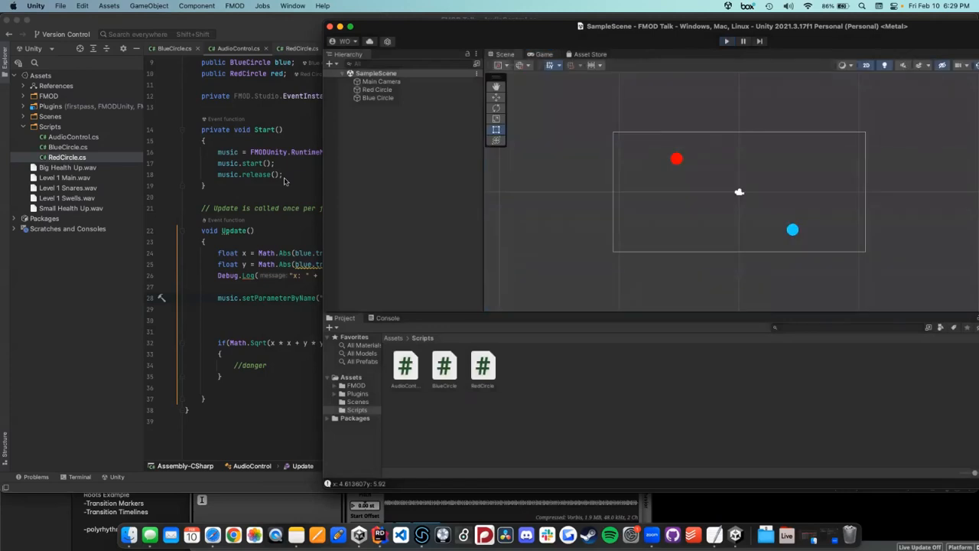
Step: Back in AudioControl.cs in Rider, delete one blank line below the setParameterByName call
{"action": "left_click", "coordinate": [261, 279]}
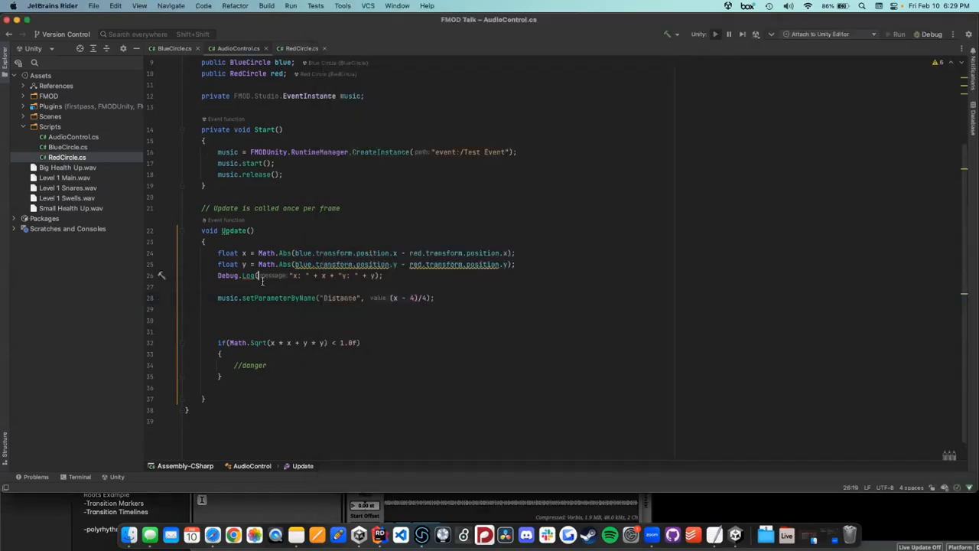
{"action": "left_click", "coordinate": [394, 297]}
{"action": "left_click", "coordinate": [342, 308]}
{"action": "key", "text": "BackSpace"}
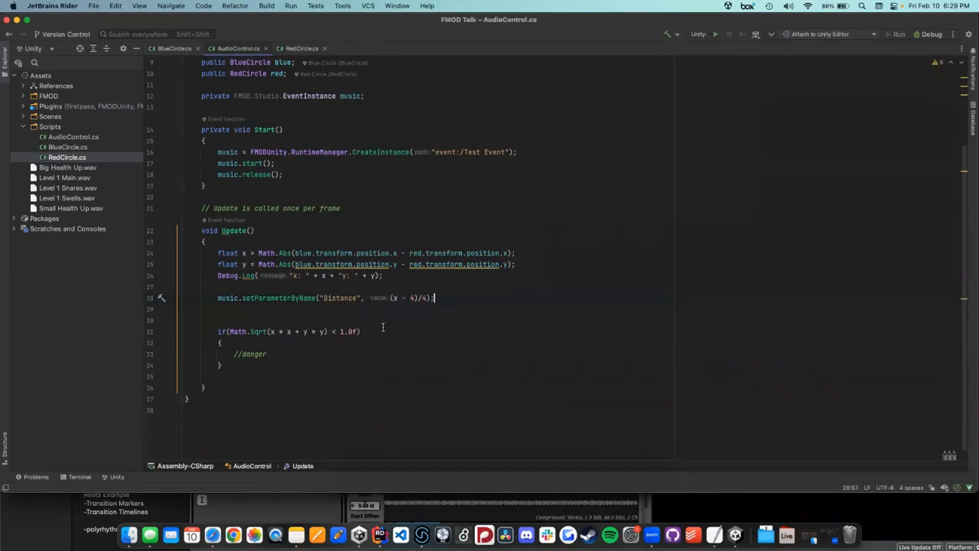
Step: In Unity's Console, hide the ordinary log messages and inspect the details of the last NullReferenceException error
{"action": "left_click", "coordinate": [422, 535]}
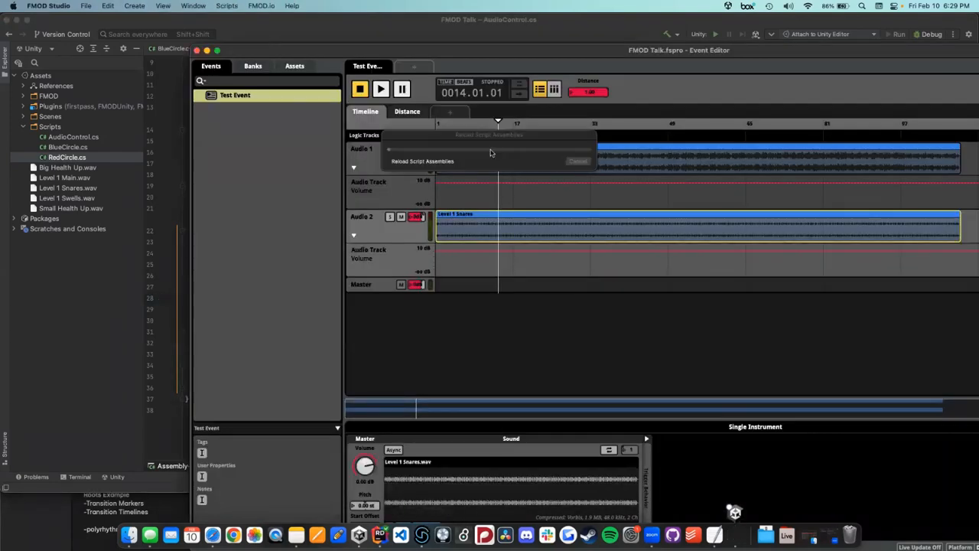
{"action": "left_click_drag", "start_coordinate": [485, 134], "coordinate": [728, 97]}
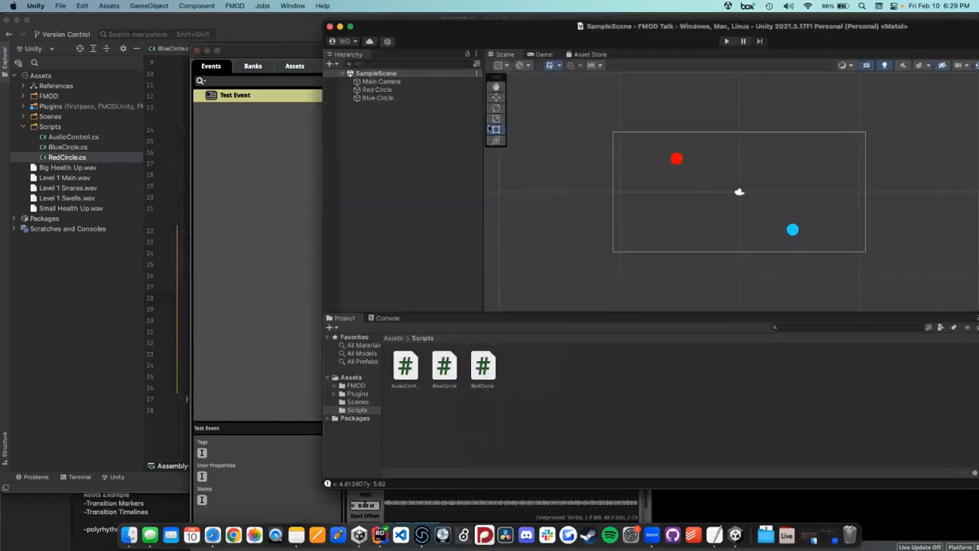
{"action": "left_click", "coordinate": [389, 318]}
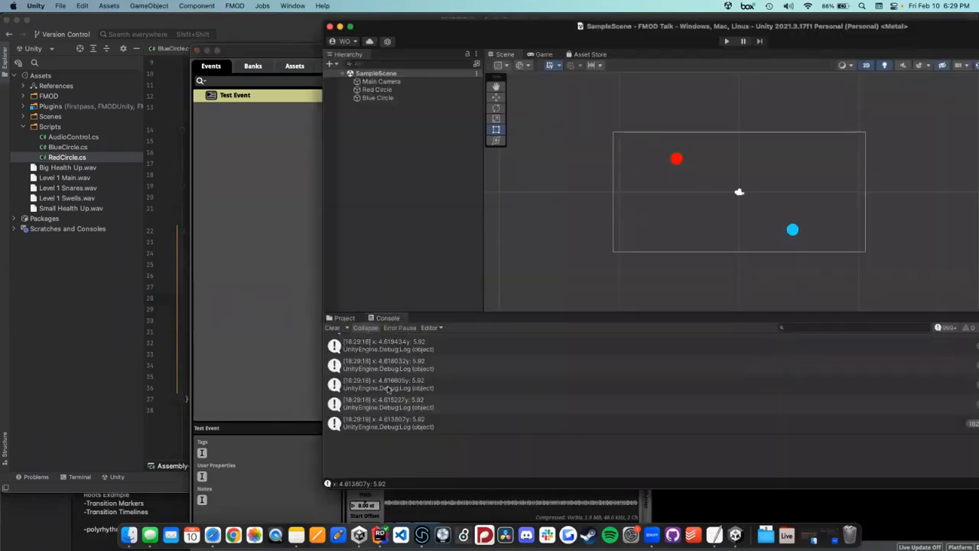
{"action": "left_click_drag", "start_coordinate": [488, 28], "coordinate": [345, 27]}
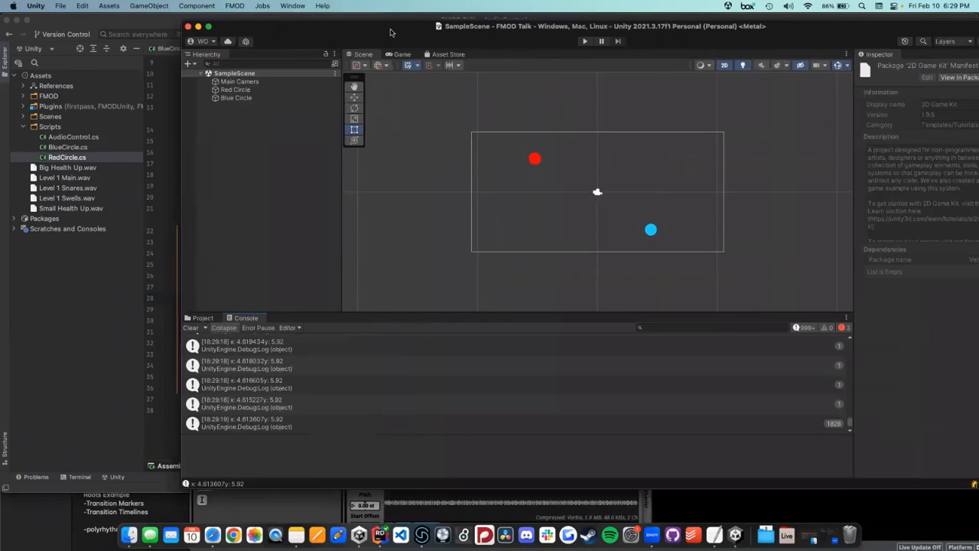
{"action": "left_click", "coordinate": [805, 328]}
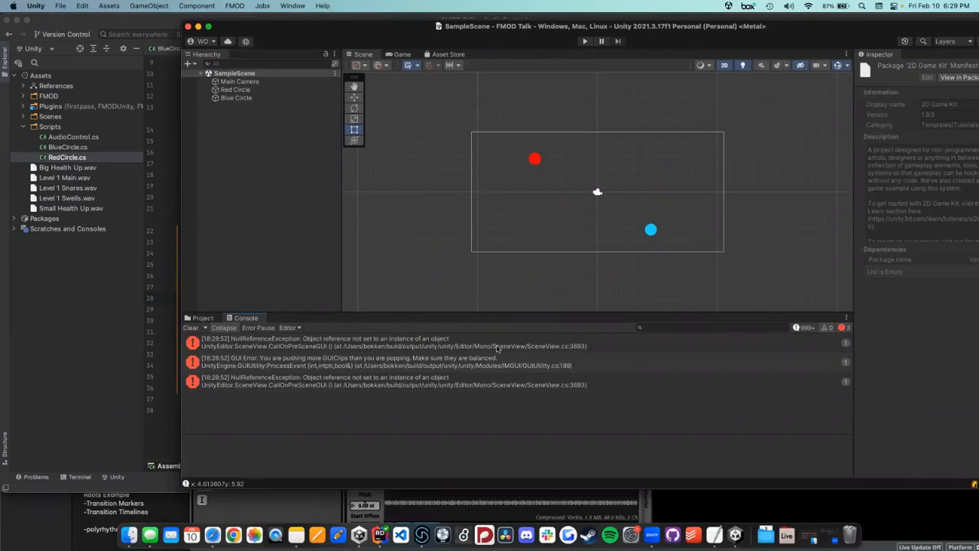
{"action": "left_click", "coordinate": [492, 381]}
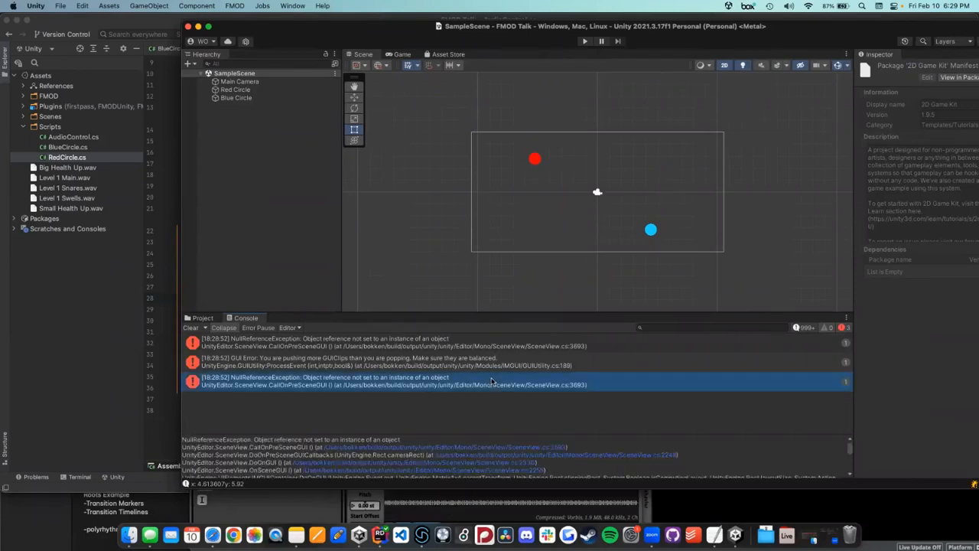
Step: Quit the Unity editor and reopen the FMOD Talk project from Unity Hub
{"action": "key", "text": "super+q"}
{"action": "left_click", "coordinate": [371, 535]}
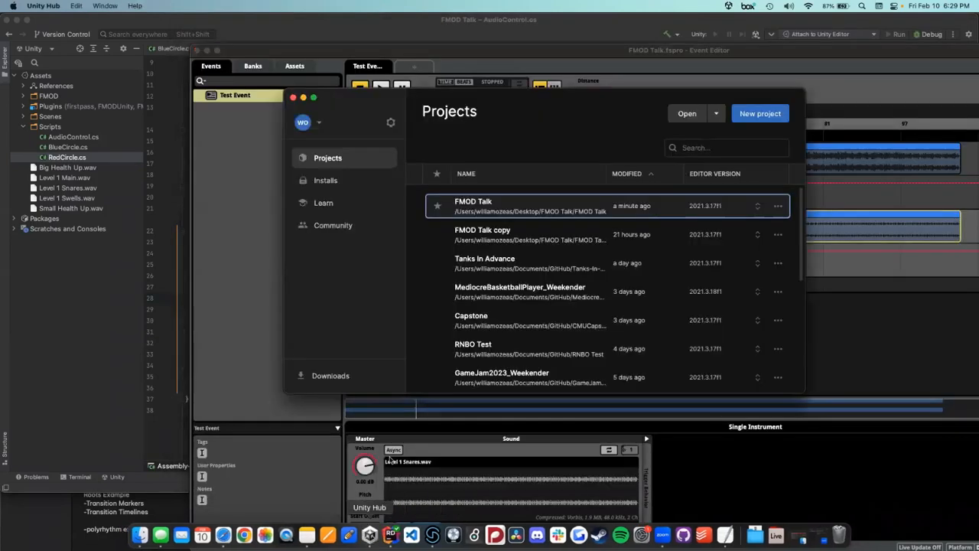
{"action": "left_click", "coordinate": [473, 205]}
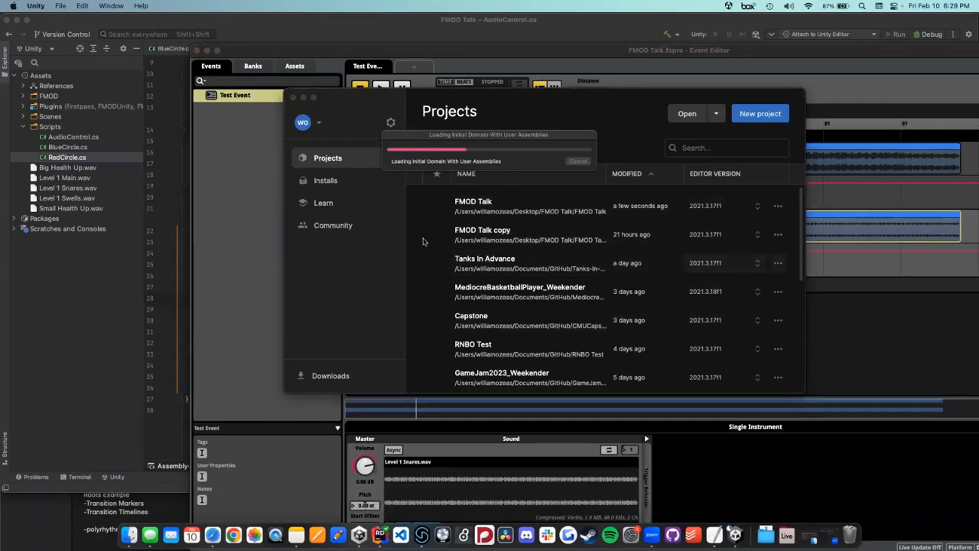
Step: Bring up the reopened Unity editor and run SampleScene again to test the music's Distance parameter
{"action": "left_click", "coordinate": [295, 24]}
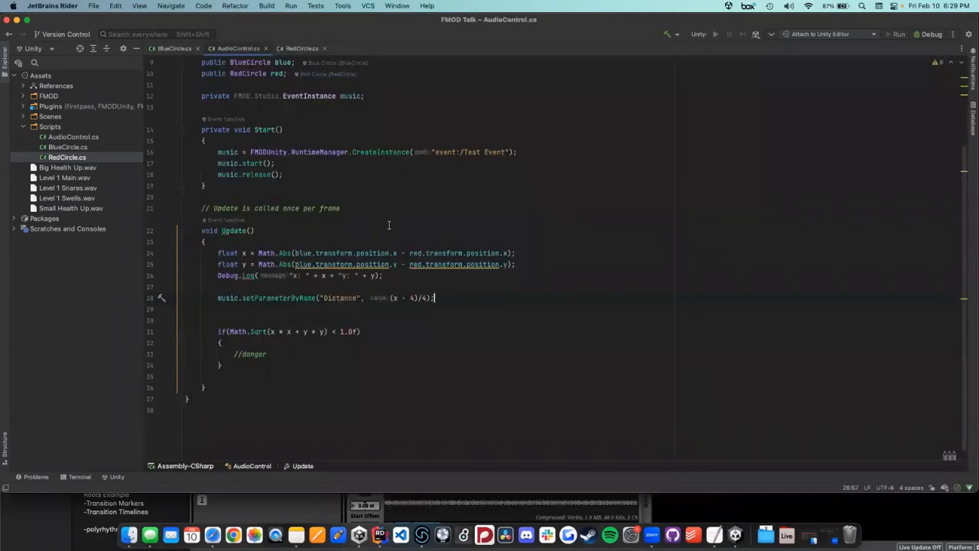
{"action": "left_click", "coordinate": [734, 535]}
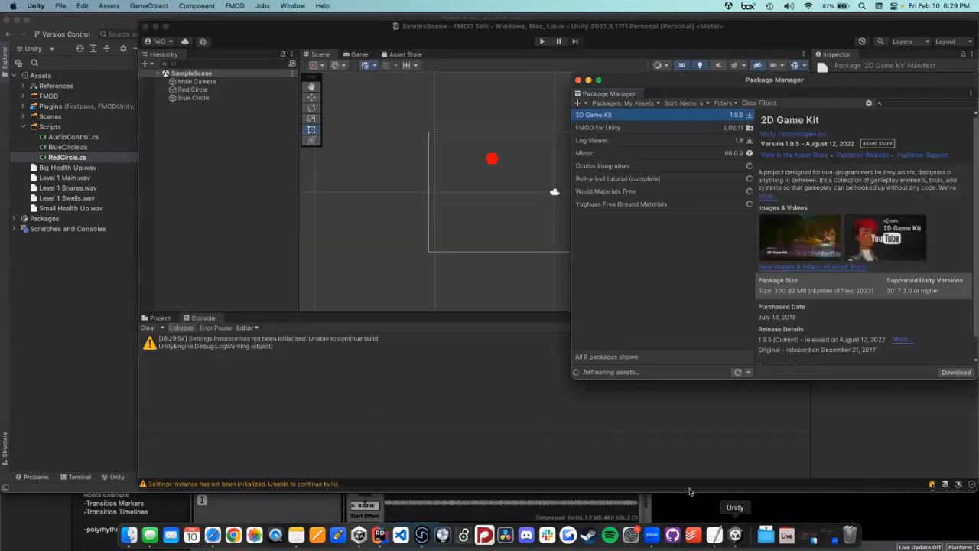
{"action": "left_click", "coordinate": [515, 31]}
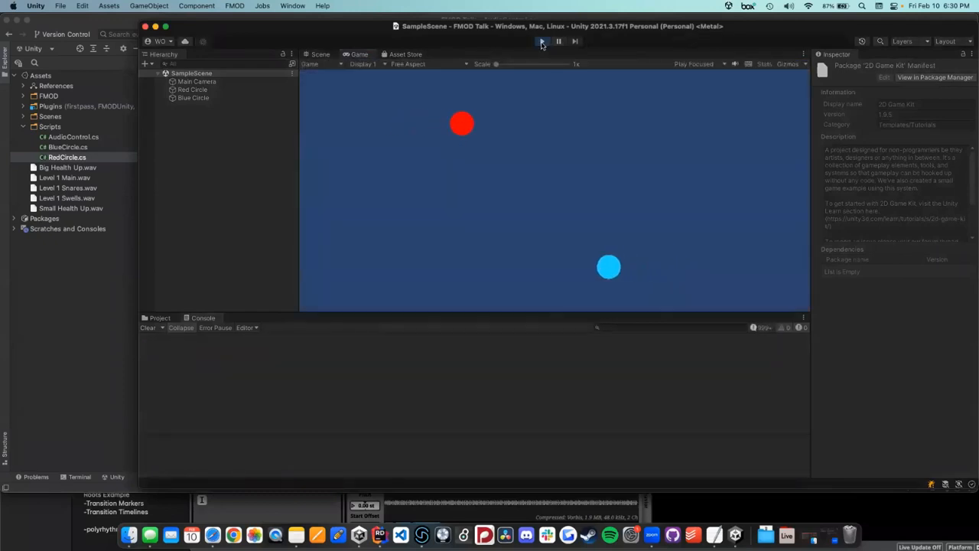
Step: Stop the running scene and, back in AudioControl.cs in Rider, comment out the music.release() line in Start()
{"action": "left_click", "coordinate": [541, 44]}
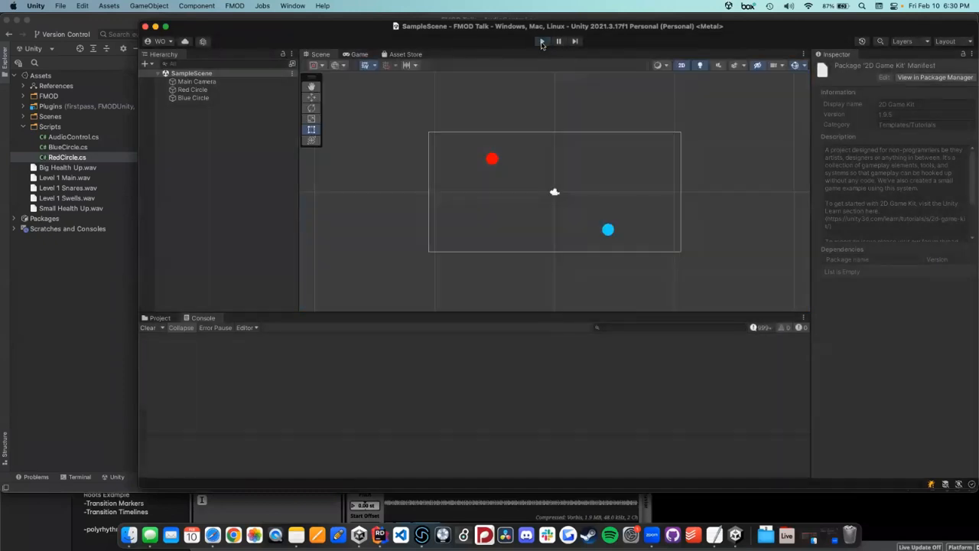
{"action": "left_click", "coordinate": [175, 317]}
{"action": "left_click", "coordinate": [202, 318]}
{"action": "left_click_drag", "start_coordinate": [306, 33], "coordinate": [523, 70]}
{"action": "left_click", "coordinate": [354, 32]}
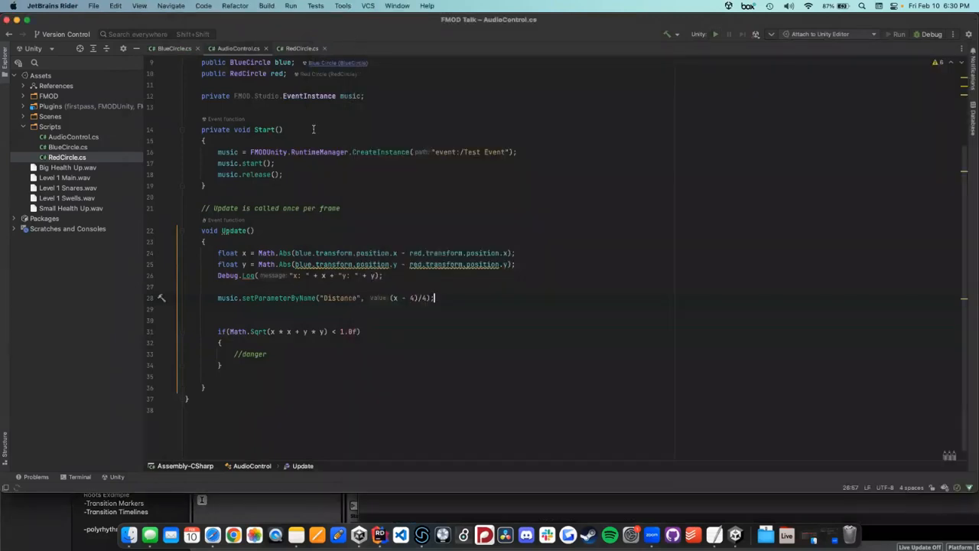
{"action": "left_click", "coordinate": [236, 178]}
{"action": "key", "text": "ctrl+slash"}
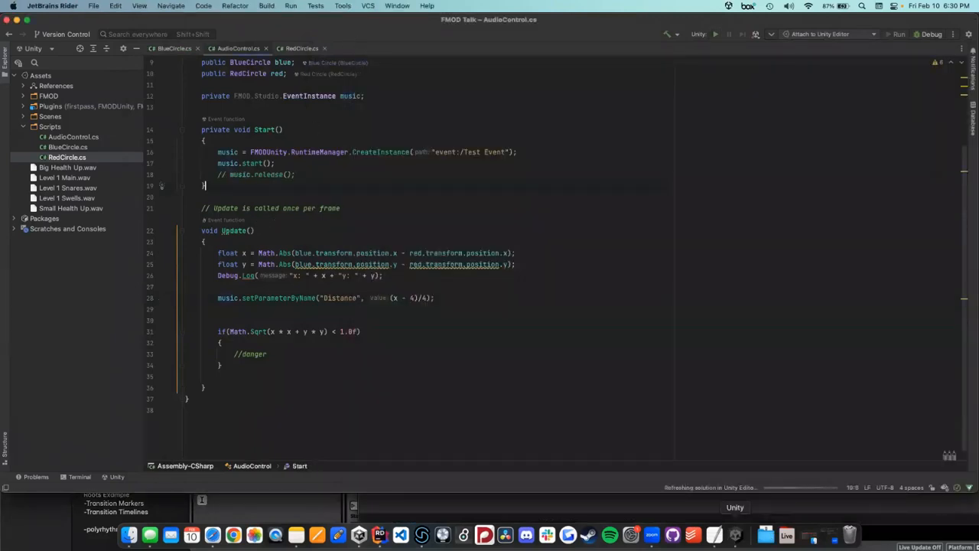
Step: Switch to Unity, run SampleScene to test the music without the release call, and stop it
{"action": "left_click", "coordinate": [735, 534]}
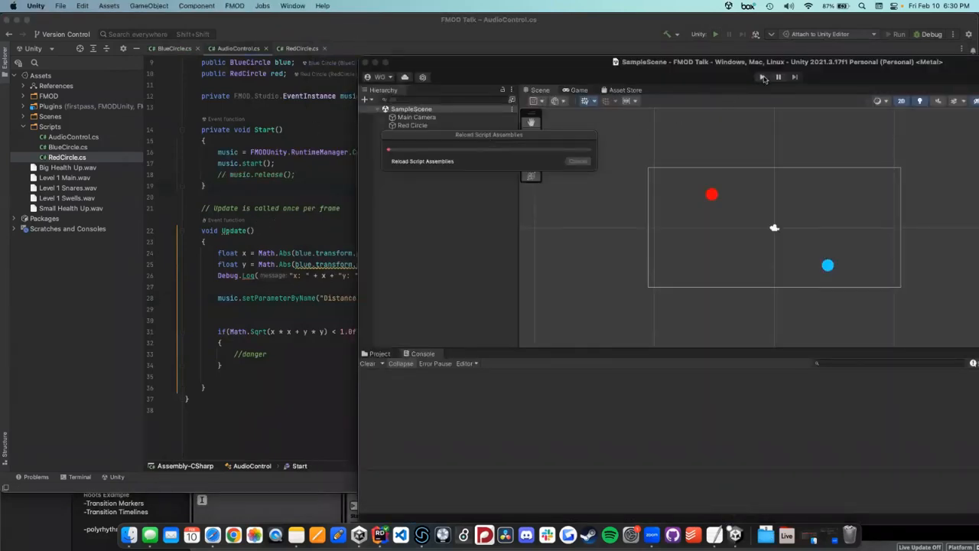
{"action": "left_click_drag", "start_coordinate": [764, 79], "coordinate": [675, 76]}
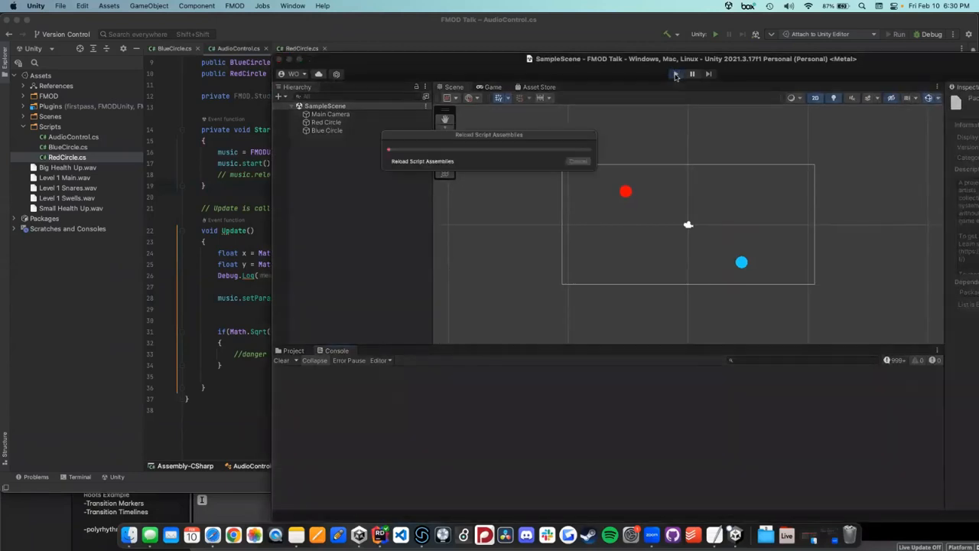
{"action": "left_click", "coordinate": [675, 74]}
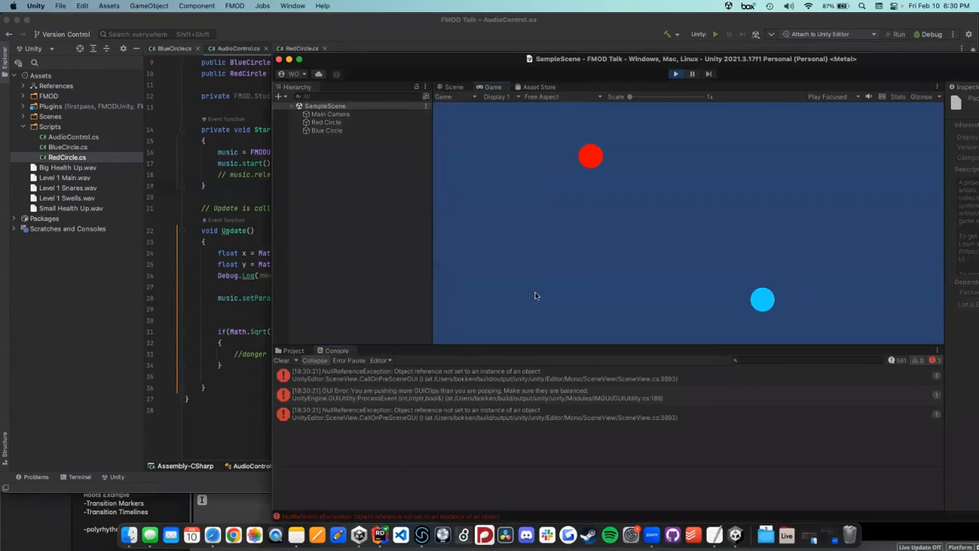
{"action": "left_click", "coordinate": [675, 74]}
Step: Quit the Unity editor and open the FMOD Talk copy project from Unity Hub
{"action": "left_click", "coordinate": [202, 441]}
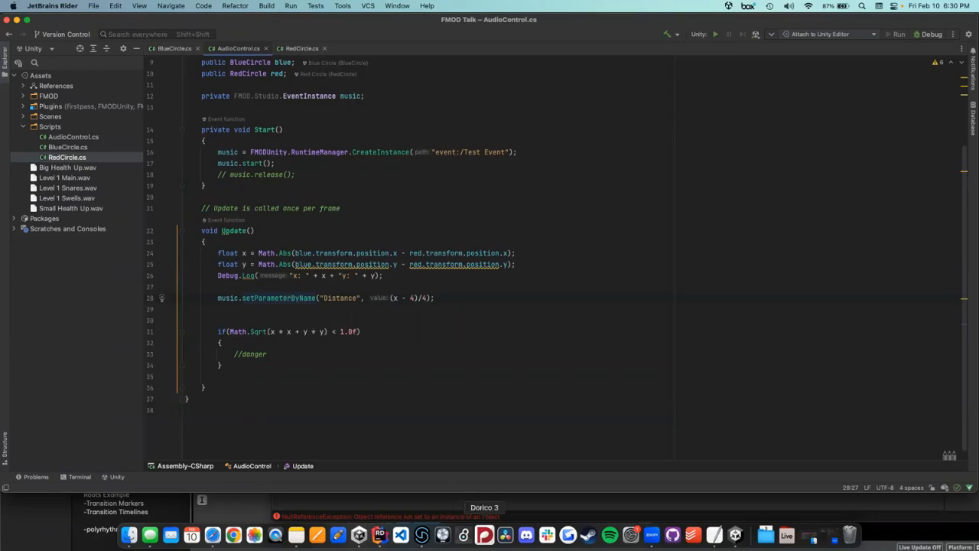
{"action": "left_click", "coordinate": [478, 511]}
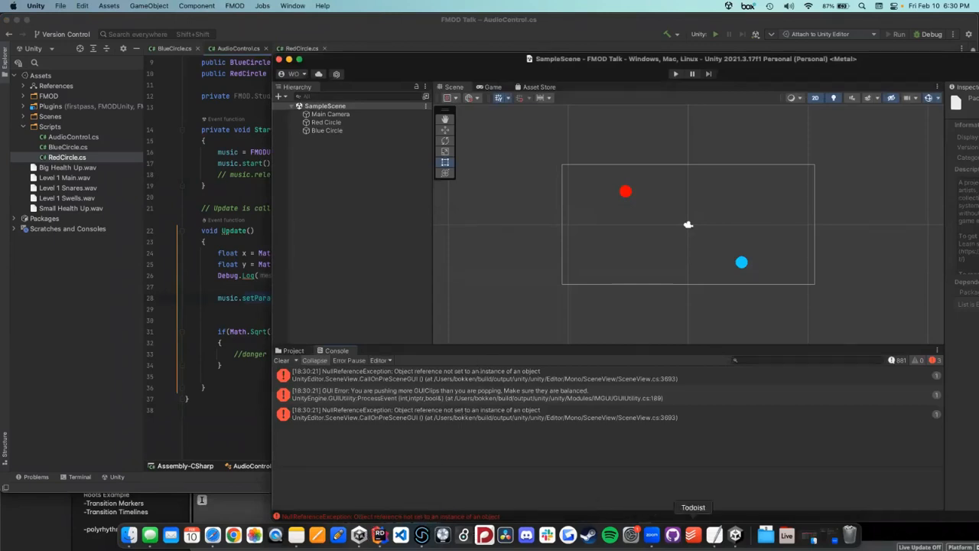
{"action": "right_click", "coordinate": [736, 536]}
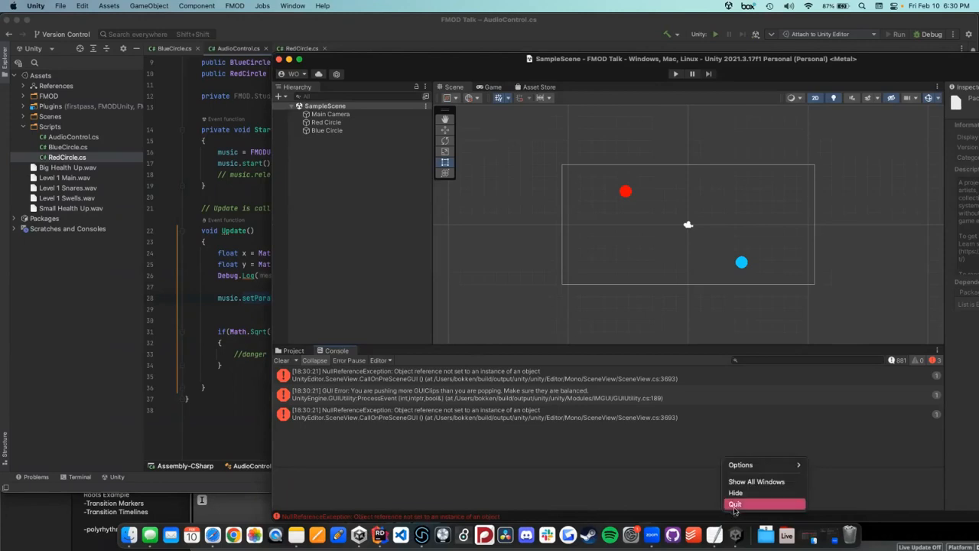
{"action": "left_click", "coordinate": [734, 504]}
{"action": "left_click", "coordinate": [380, 534]}
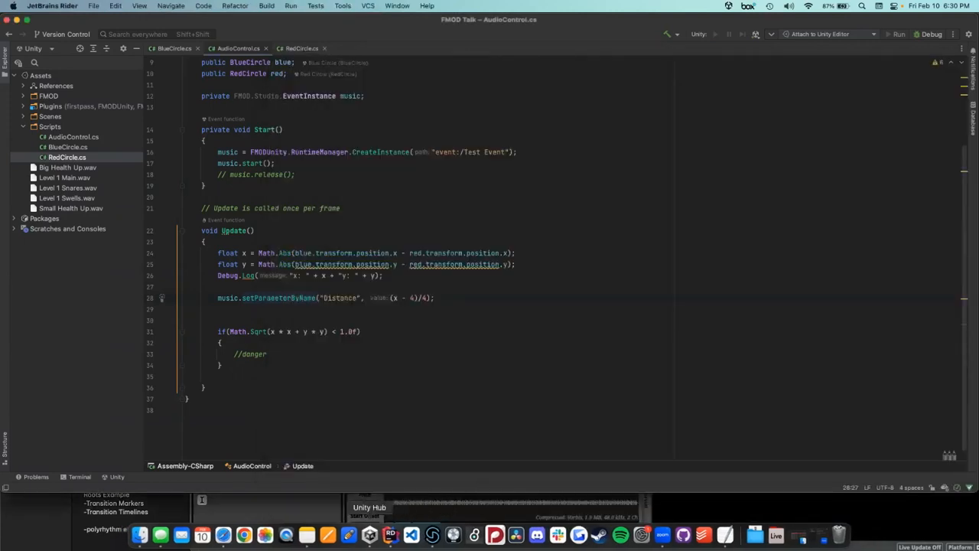
{"action": "left_click", "coordinate": [369, 533]}
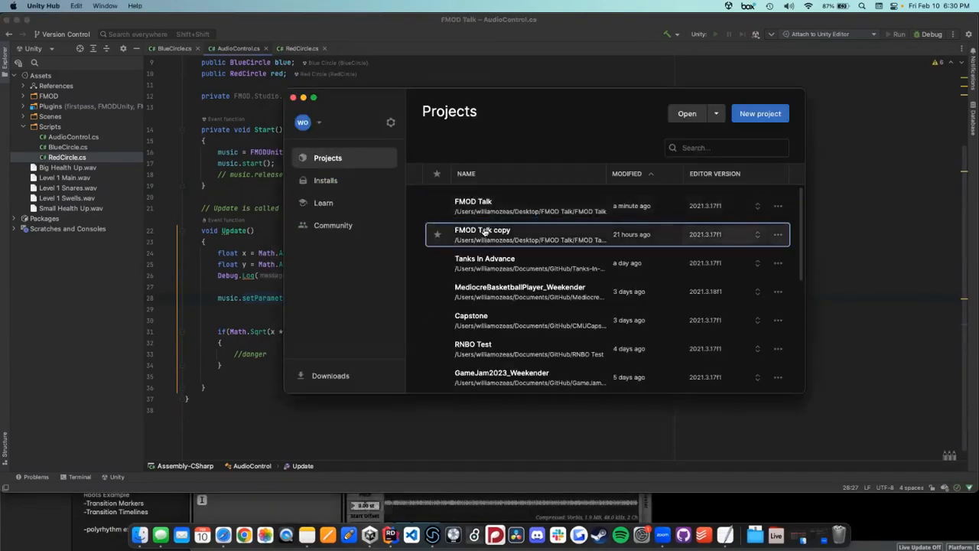
{"action": "left_click", "coordinate": [548, 235]}
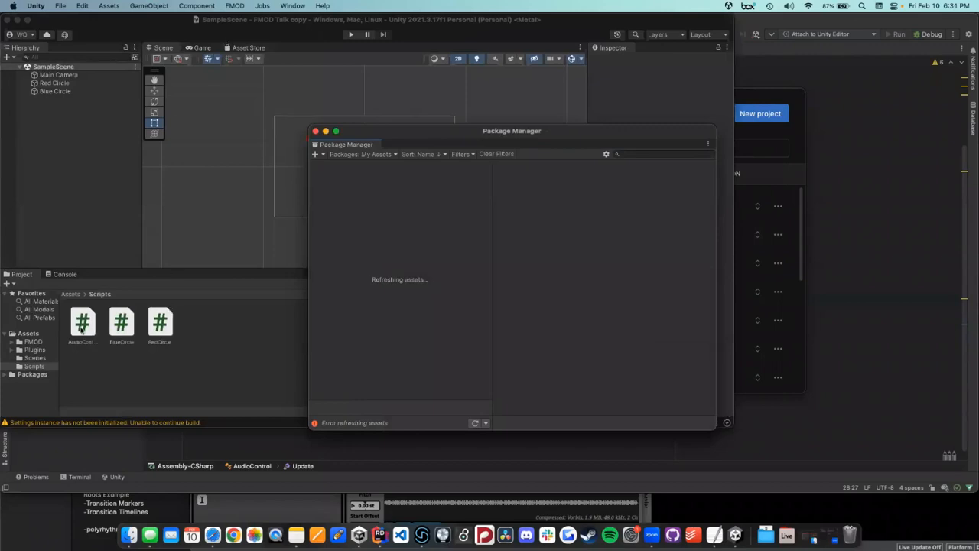
Step: Open the copy's AudioControl script in a new Rider window and examine the setParameterByName calls in Update()
{"action": "double_click", "coordinate": [82, 326]}
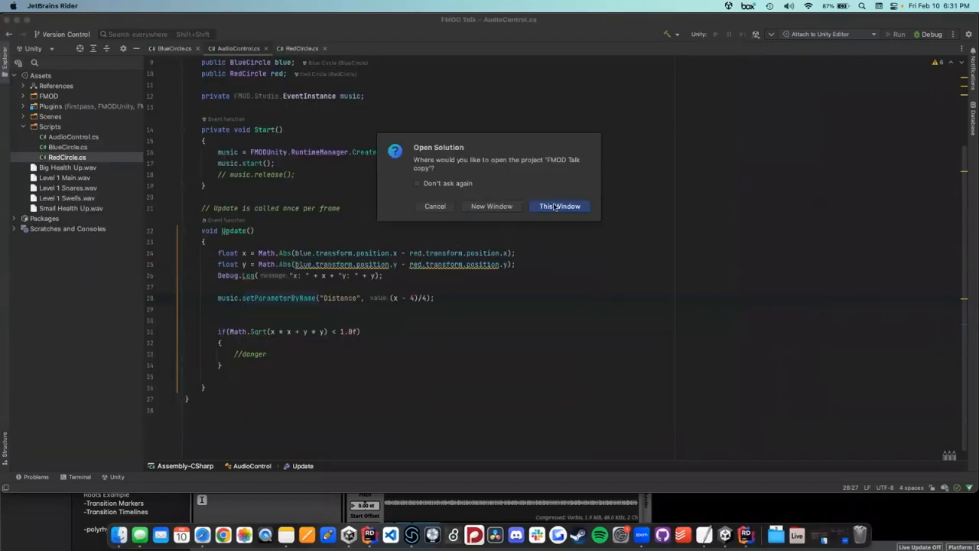
{"action": "left_click", "coordinate": [492, 206]}
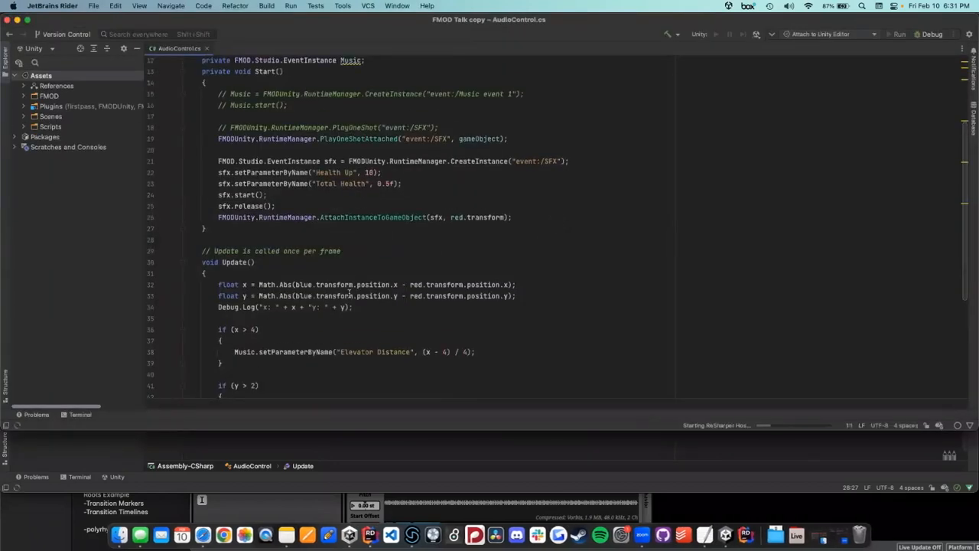
{"action": "scroll", "coordinate": [349, 293], "scroll_direction": "up", "scroll_amount": 2}
{"action": "scroll", "coordinate": [329, 233], "scroll_direction": "down", "scroll_amount": 1}
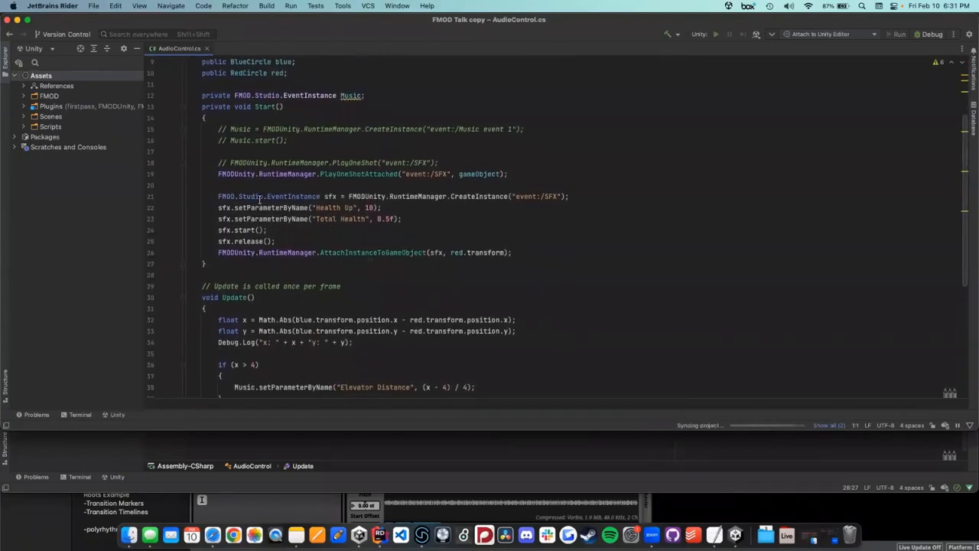
{"action": "scroll", "coordinate": [259, 201], "scroll_direction": "down", "scroll_amount": 3}
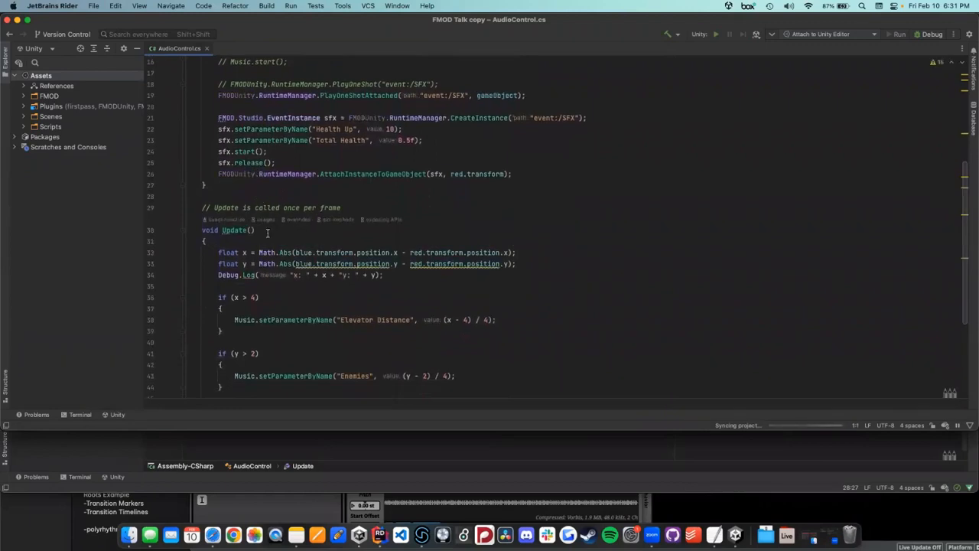
{"action": "left_click", "coordinate": [237, 320]}
{"action": "scroll", "coordinate": [325, 312], "scroll_direction": "down", "scroll_amount": 3}
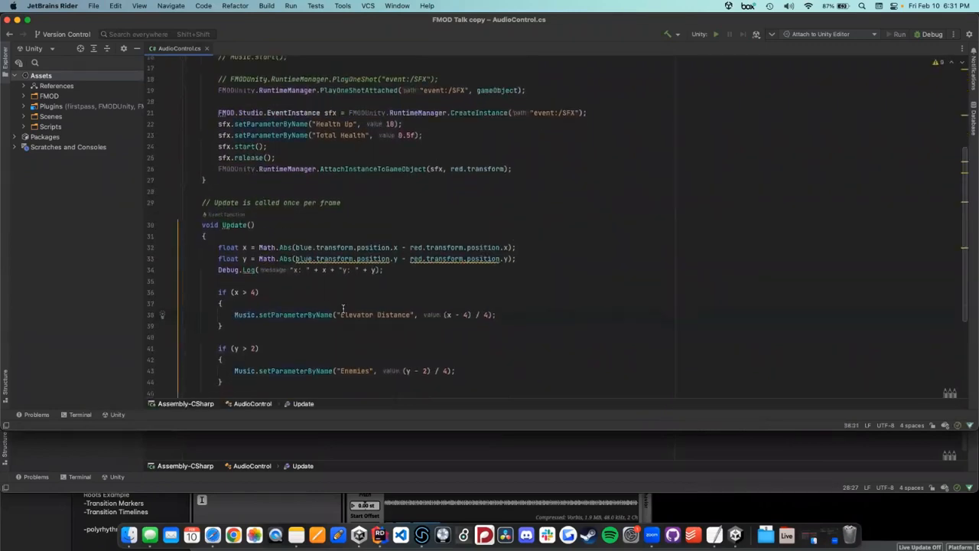
{"action": "scroll", "coordinate": [343, 309], "scroll_direction": "up", "scroll_amount": 3}
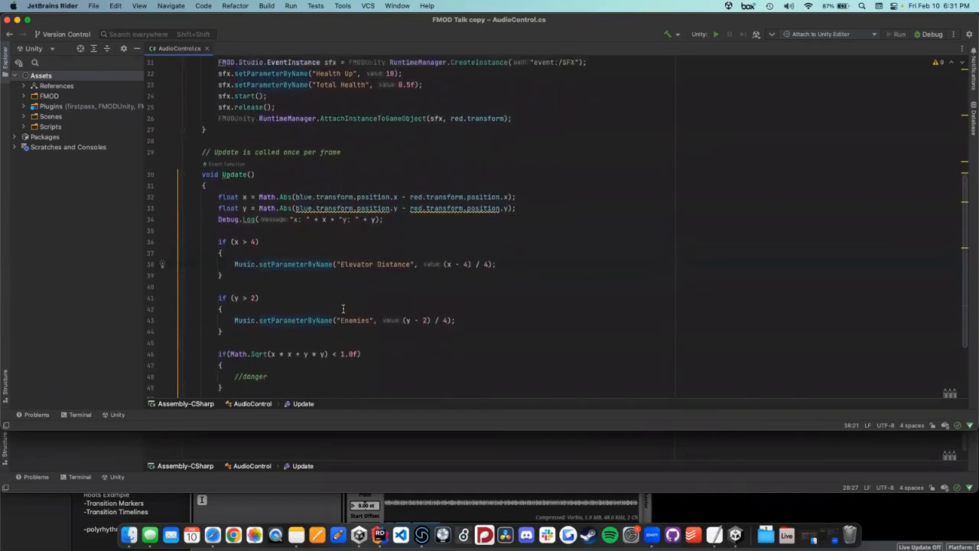
{"action": "scroll", "coordinate": [343, 309], "scroll_direction": "up", "scroll_amount": 1}
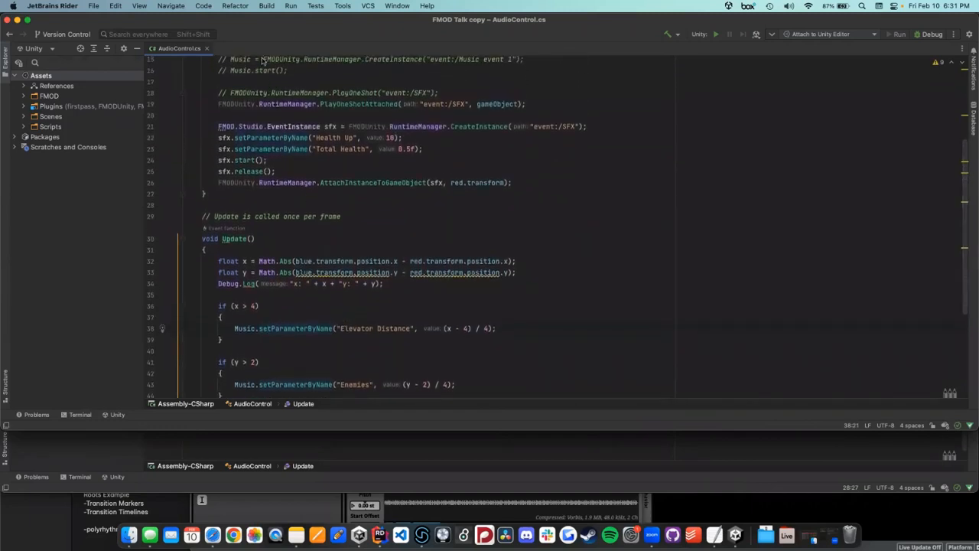
Step: Compare the copy's Start() and Update() code with the FMOD Talk script and close the copy's Rider window
{"action": "mouse_move", "coordinate": [251, 22]}
{"action": "left_mouse_down"}
{"action": "mouse_move", "coordinate": [264, 21]}
{"action": "mouse_move", "coordinate": [261, 30]}
{"action": "left_mouse_up"}
{"action": "scroll", "coordinate": [314, 167], "scroll_direction": "up", "scroll_amount": 2}
{"action": "scroll", "coordinate": [315, 167], "scroll_direction": "up", "scroll_amount": 3}
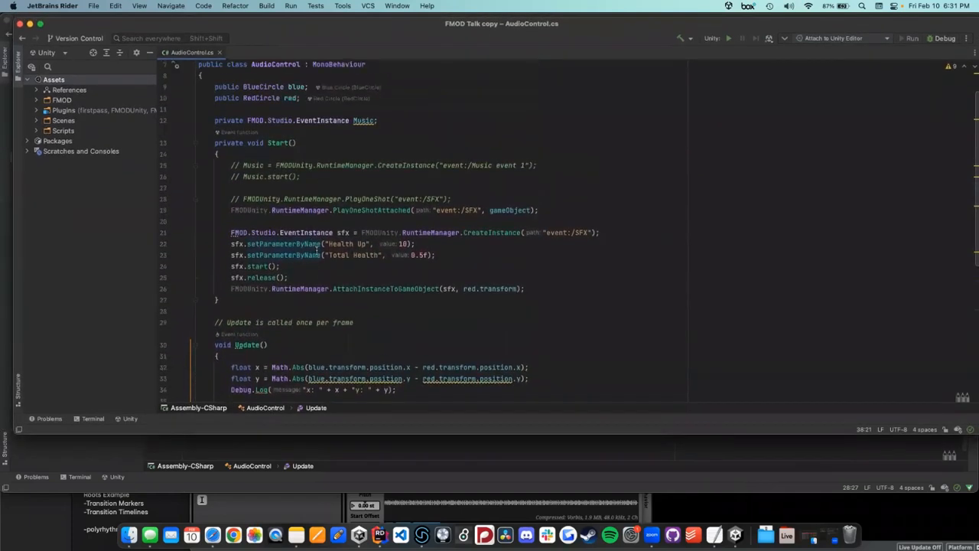
{"action": "left_click_drag", "start_coordinate": [324, 282], "coordinate": [317, 255]}
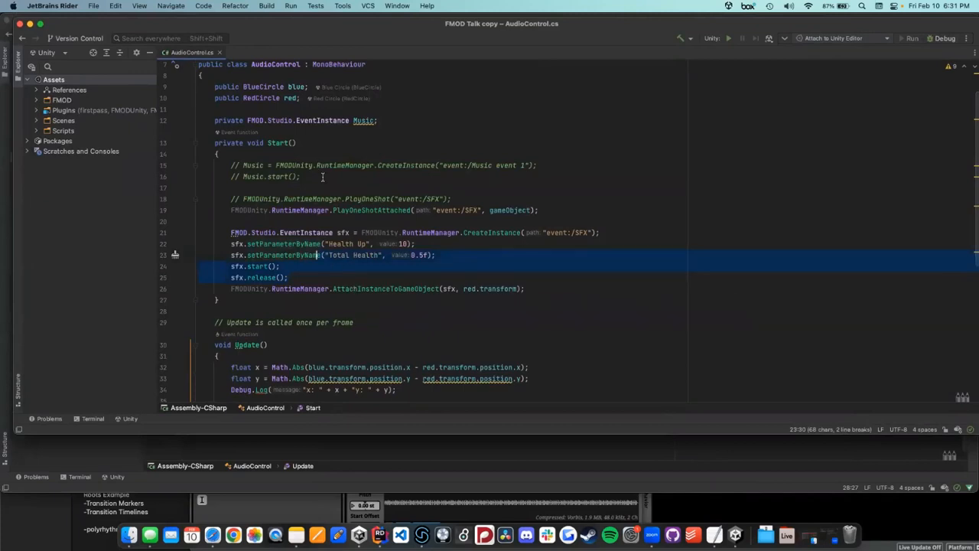
{"action": "scroll", "coordinate": [322, 176], "scroll_direction": "down", "scroll_amount": 3}
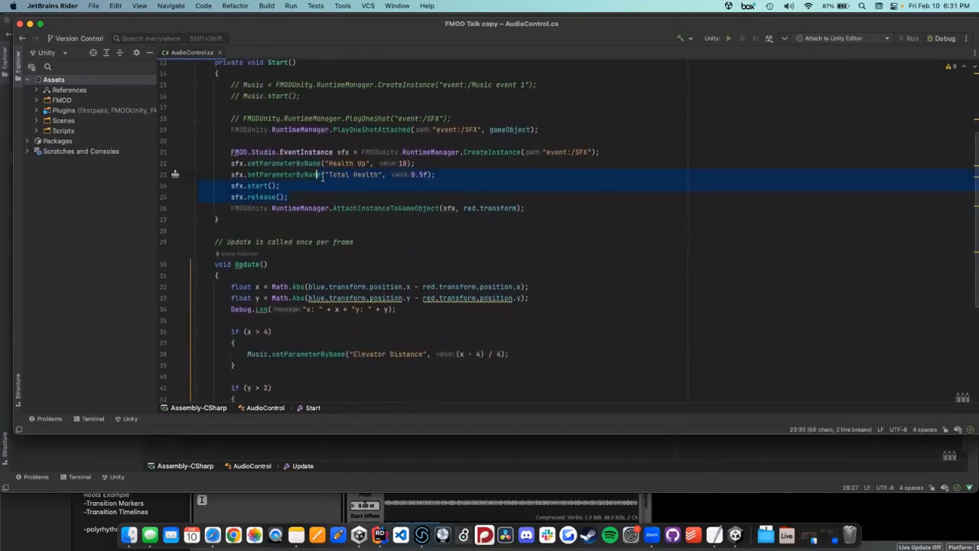
{"action": "scroll", "coordinate": [322, 176], "scroll_direction": "down", "scroll_amount": 2}
{"action": "scroll", "coordinate": [322, 177], "scroll_direction": "down", "scroll_amount": 1}
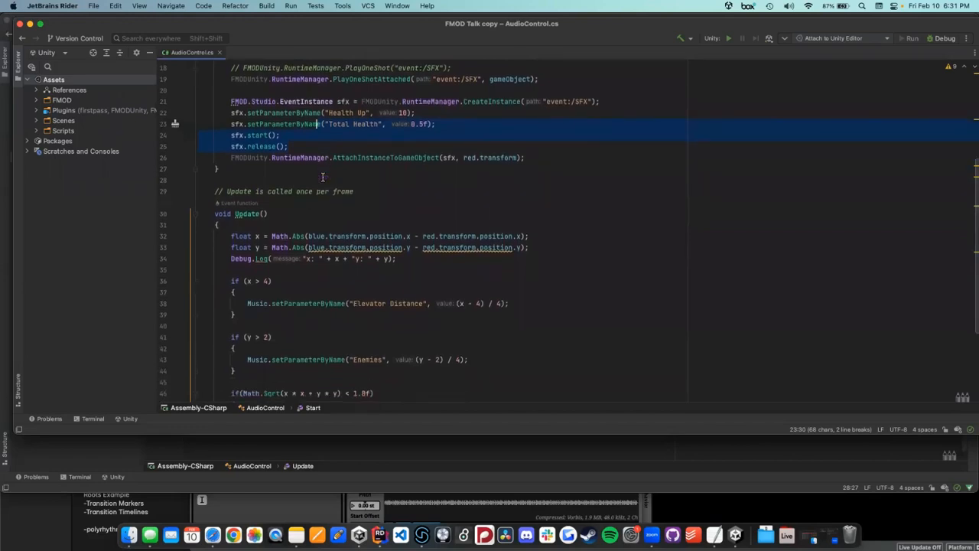
{"action": "scroll", "coordinate": [322, 176], "scroll_direction": "down", "scroll_amount": 1}
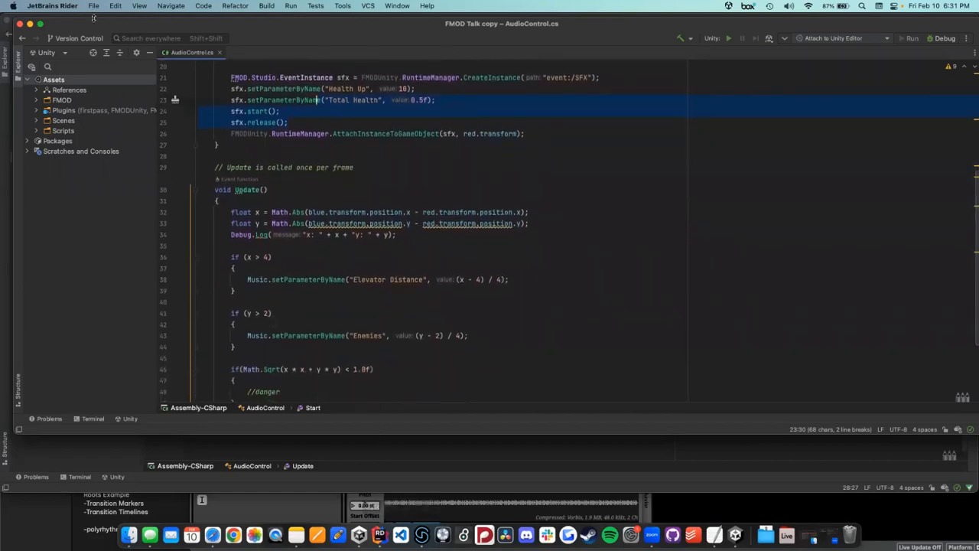
{"action": "left_click_drag", "start_coordinate": [96, 26], "coordinate": [449, 66]}
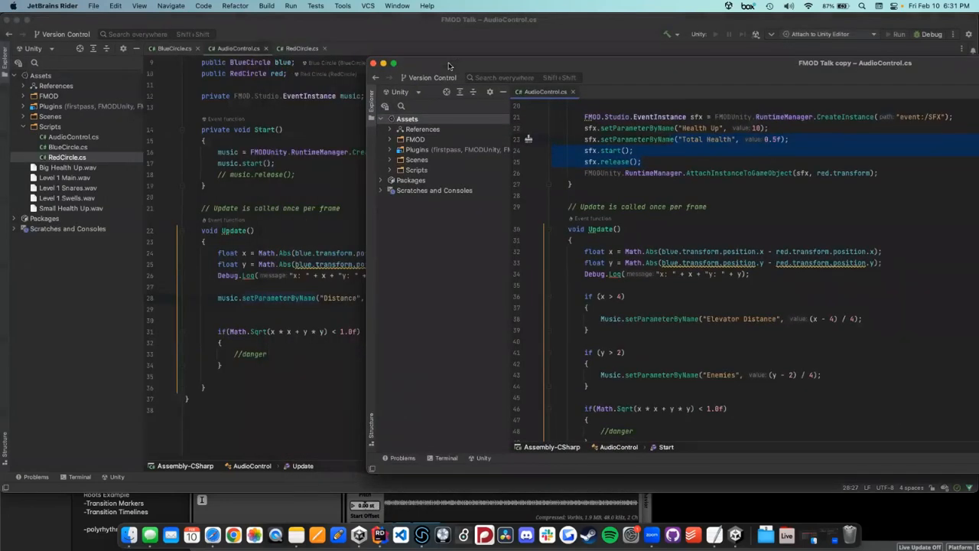
{"action": "left_click", "coordinate": [373, 63]}
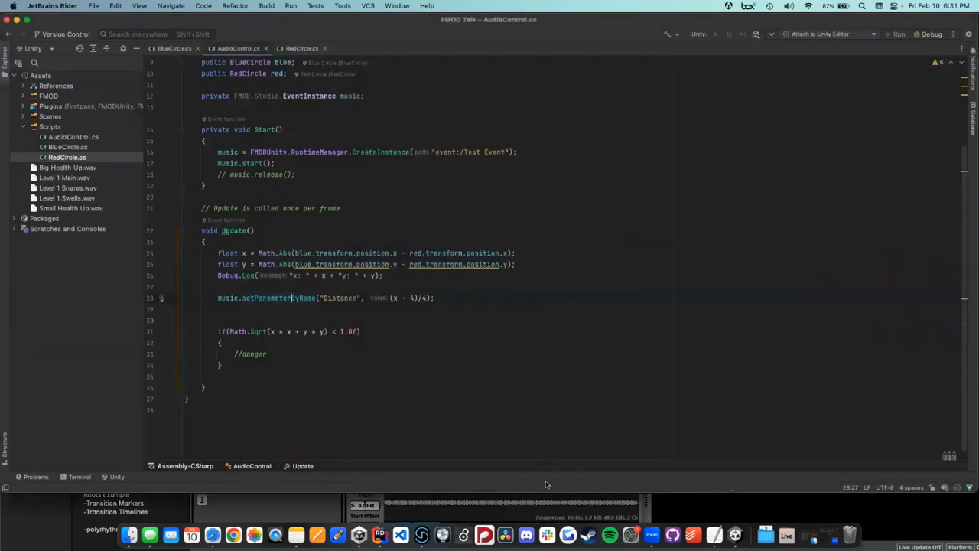
Step: Quit the Unity editor running FMOD Talk copy and reopen the FMOD Talk project from Unity Hub
{"action": "left_click", "coordinate": [735, 534]}
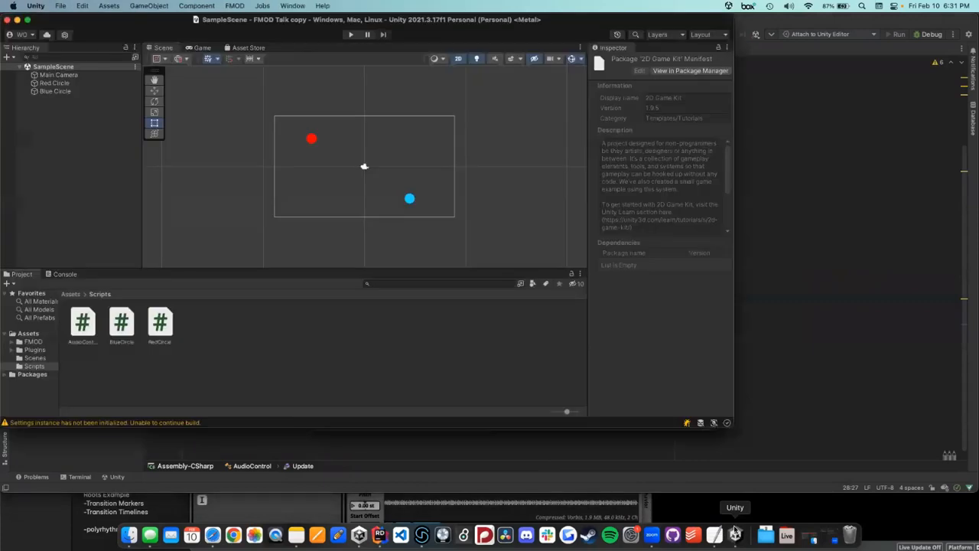
{"action": "left_click", "coordinate": [709, 507]}
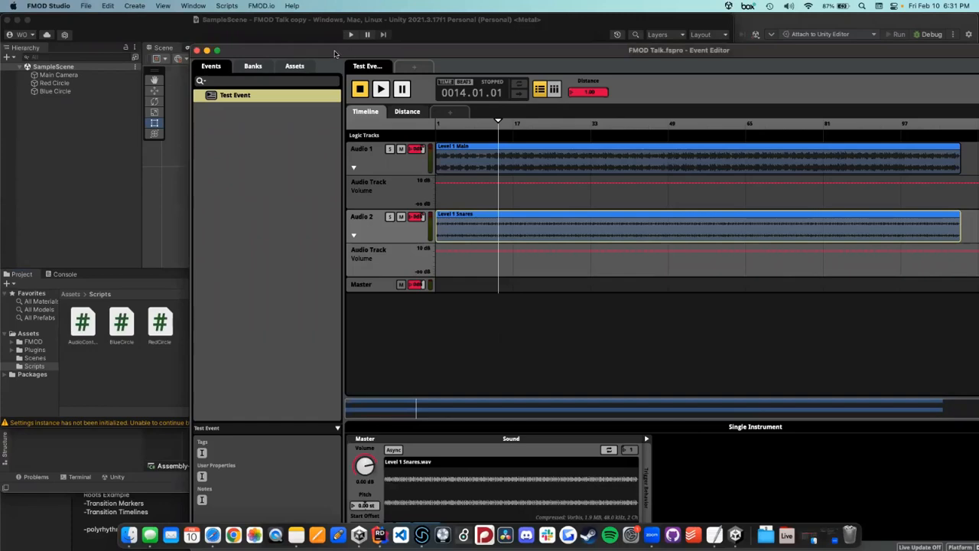
{"action": "left_click_drag", "start_coordinate": [166, 21], "coordinate": [498, 228]}
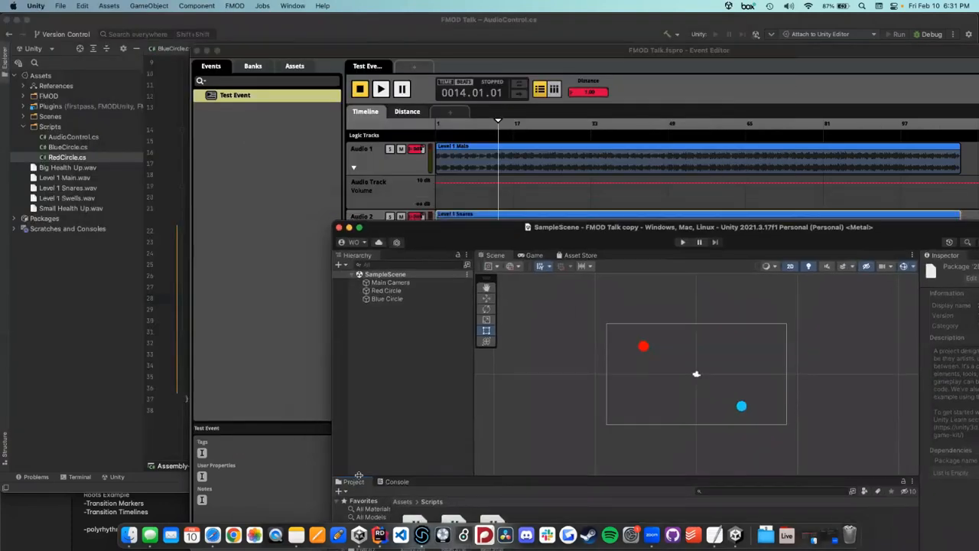
{"action": "right_click", "coordinate": [735, 534]}
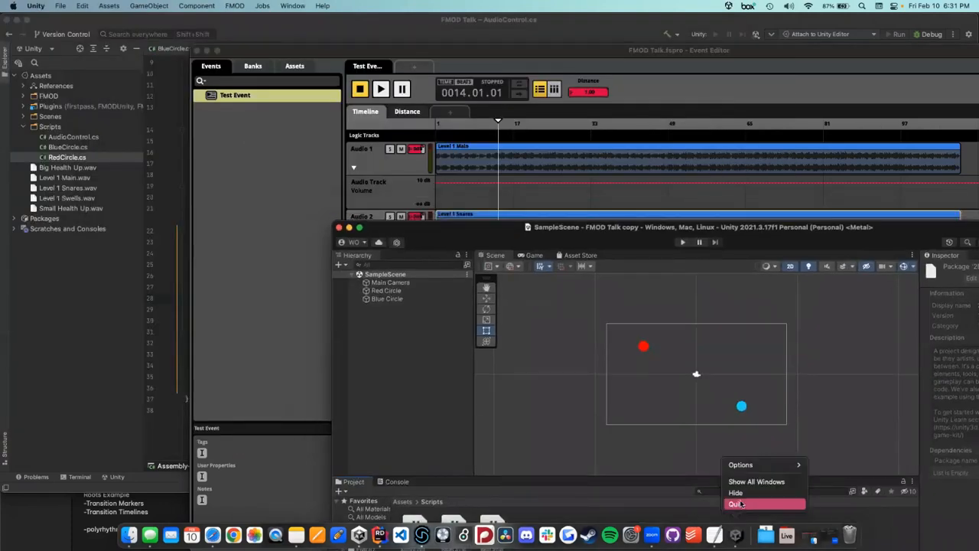
{"action": "left_click", "coordinate": [737, 505]}
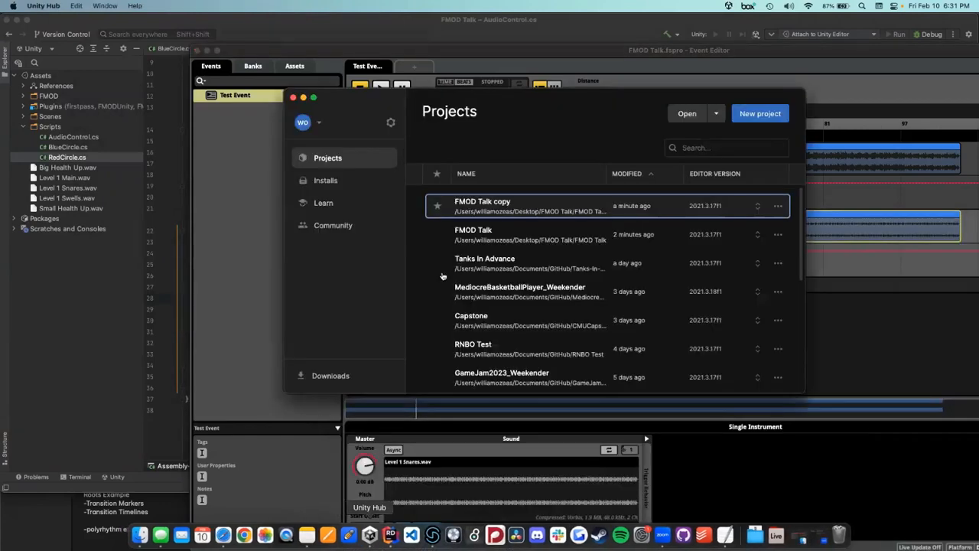
{"action": "left_click", "coordinate": [483, 231]}
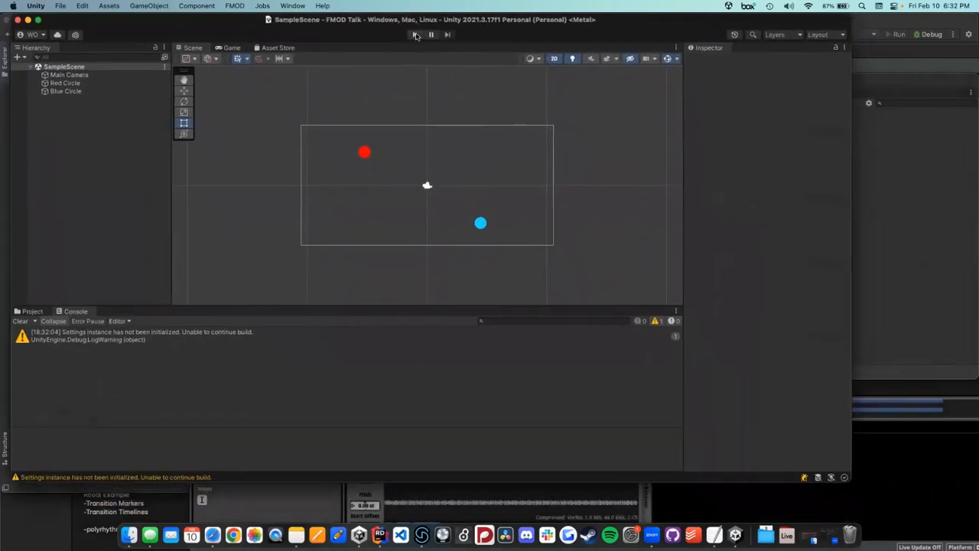
Step: Run SampleScene, show the ordinary log messages in the Console to check the circles' x and y distances, and stop the scene
{"action": "left_click", "coordinate": [415, 35]}
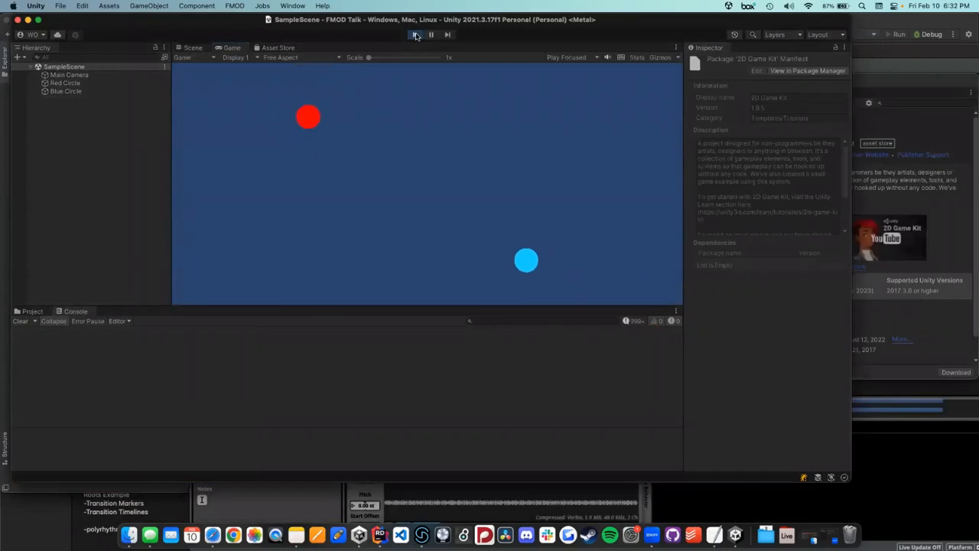
{"action": "left_click", "coordinate": [631, 319]}
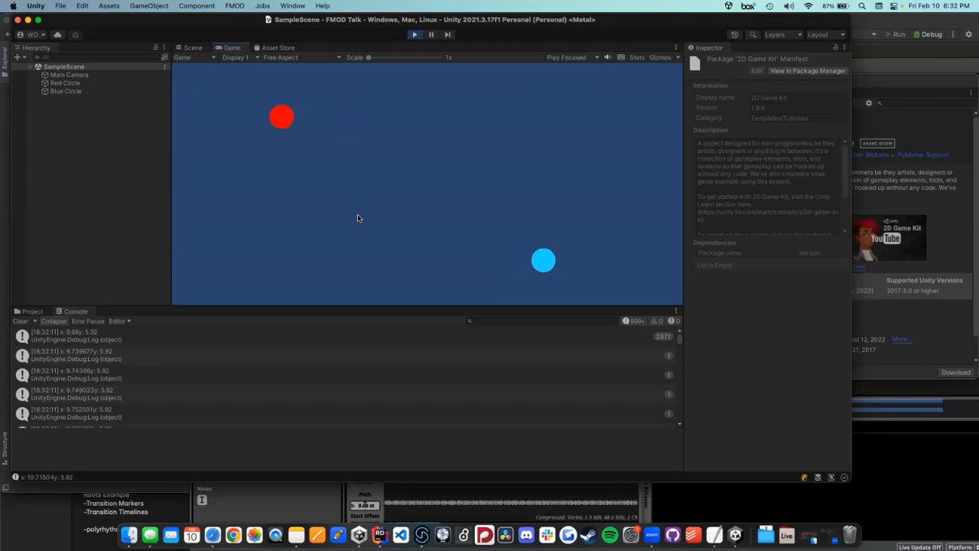
{"action": "left_click", "coordinate": [417, 36]}
{"action": "left_click_drag", "start_coordinate": [397, 22], "coordinate": [509, 87]}
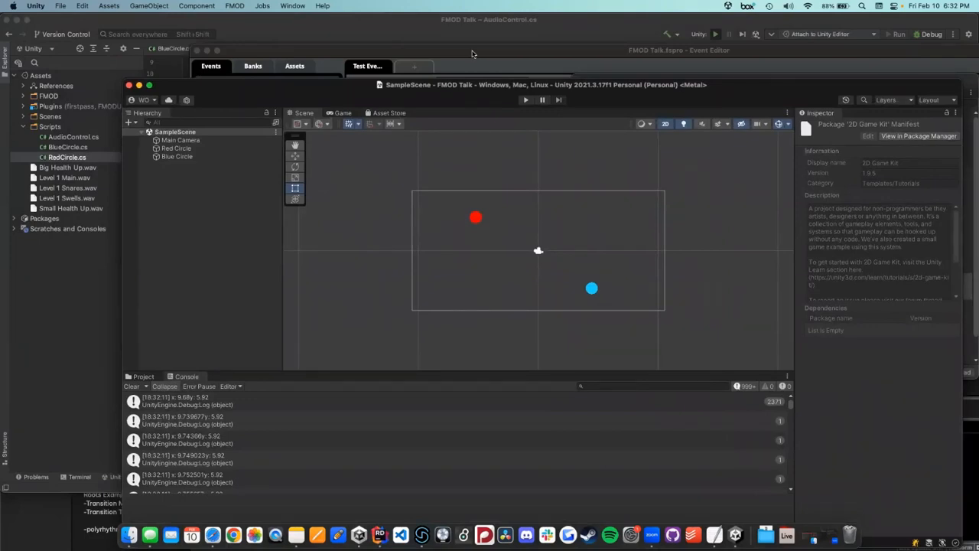
Step: Switch to FMOD Studio and add a loop region to Test Event's logic tracks from about bar 9 to bar 25
{"action": "left_click_drag", "start_coordinate": [472, 54], "coordinate": [409, 19]}
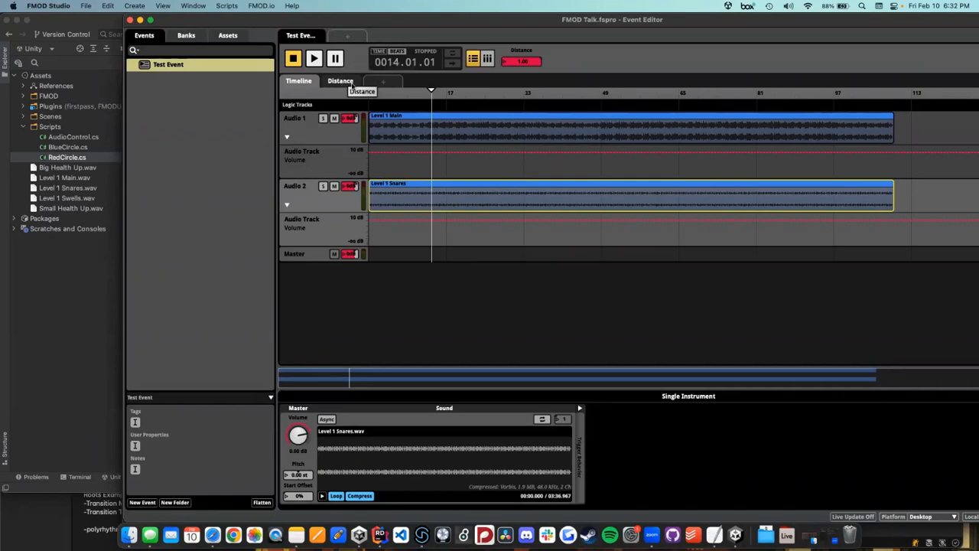
{"action": "right_click", "coordinate": [406, 106]}
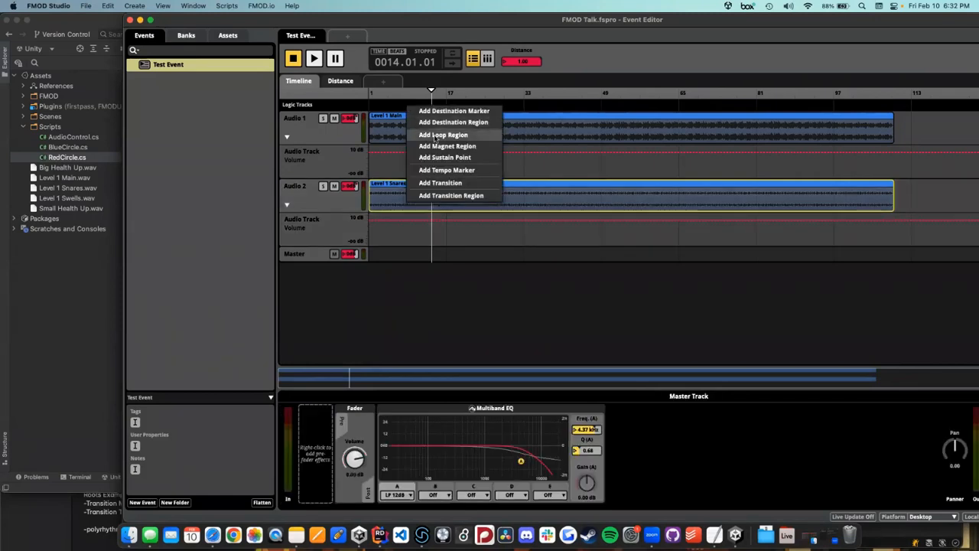
{"action": "left_click", "coordinate": [435, 135]}
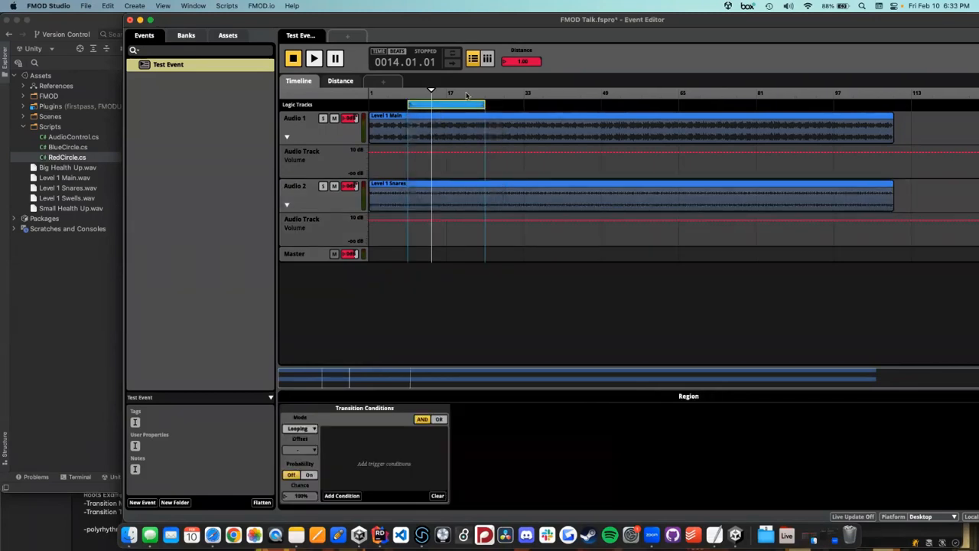
Step: Play Test Event from about bar 21 to check playback toward the loop region's end, and stop it
{"action": "left_click", "coordinate": [467, 106]}
{"action": "key", "text": "space"}
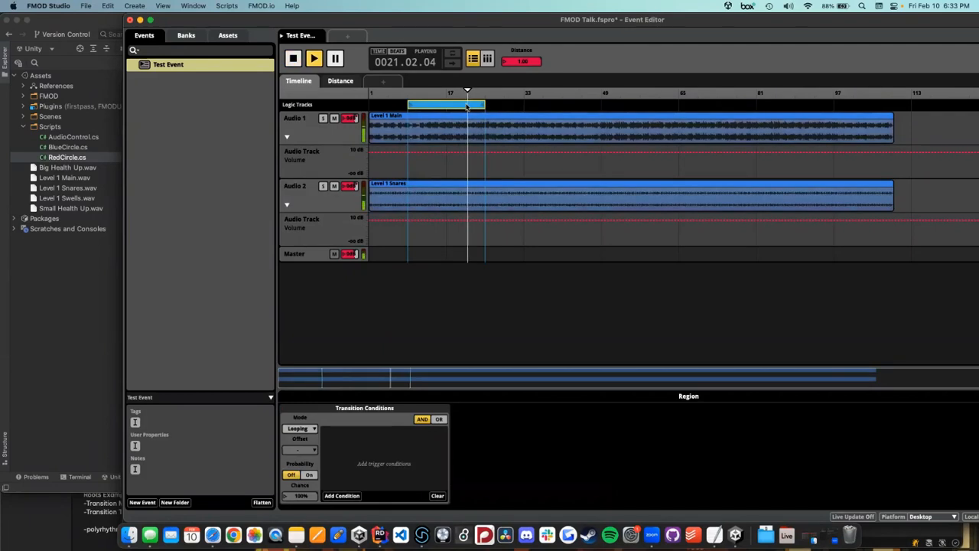
{"action": "scroll", "coordinate": [499, 105], "scroll_direction": "up", "scroll_amount": 3}
{"action": "scroll", "coordinate": [517, 95], "scroll_direction": "up", "scroll_amount": 2}
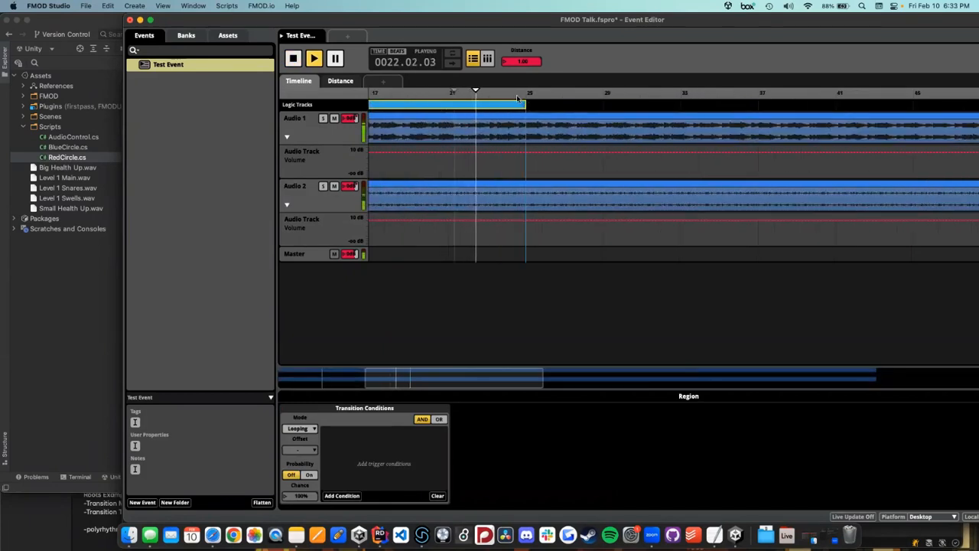
{"action": "scroll", "coordinate": [517, 137], "scroll_direction": "left", "scroll_amount": 5}
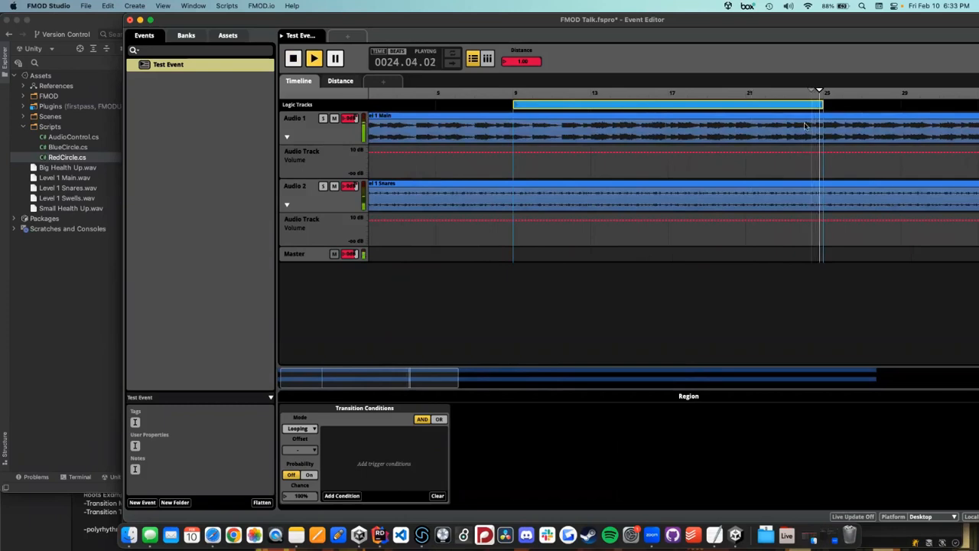
{"action": "key", "text": "space"}
Step: Extend the loop region to span the full length of the Level 1 Main and Level 1 Snares clips
{"action": "scroll", "coordinate": [805, 125], "scroll_direction": "down", "scroll_amount": 4}
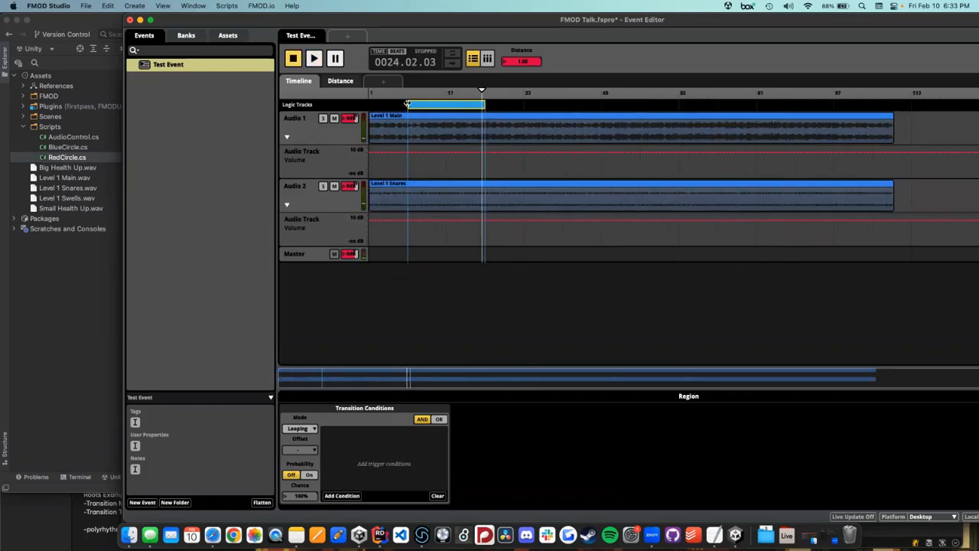
{"action": "left_click_drag", "start_coordinate": [408, 104], "coordinate": [355, 104]}
{"action": "left_click_drag", "start_coordinate": [482, 104], "coordinate": [891, 104]}
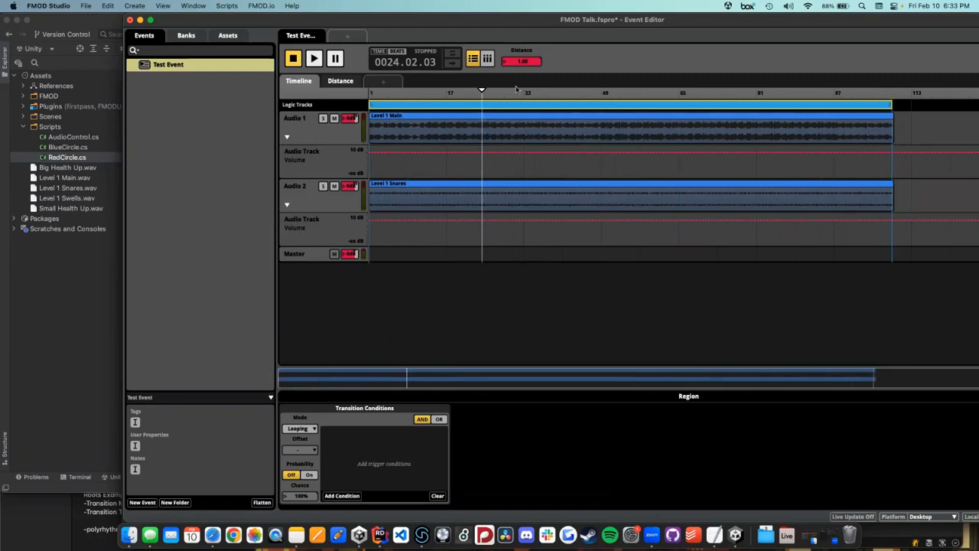
Step: Add a destination marker, place it at about bar 75 on the timeline and name it Jump
{"action": "right_click", "coordinate": [909, 108]}
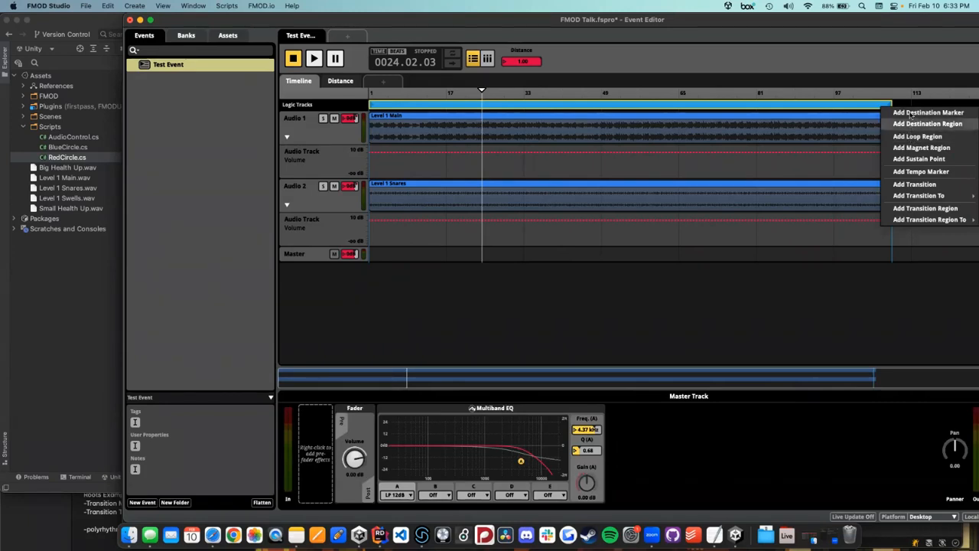
{"action": "left_click", "coordinate": [914, 113]}
{"action": "mouse_move", "coordinate": [928, 105]}
{"action": "left_mouse_down"}
{"action": "mouse_move", "coordinate": [873, 107]}
{"action": "mouse_move", "coordinate": [863, 130]}
{"action": "mouse_move", "coordinate": [742, 150]}
{"action": "mouse_move", "coordinate": [740, 142]}
{"action": "left_mouse_up"}
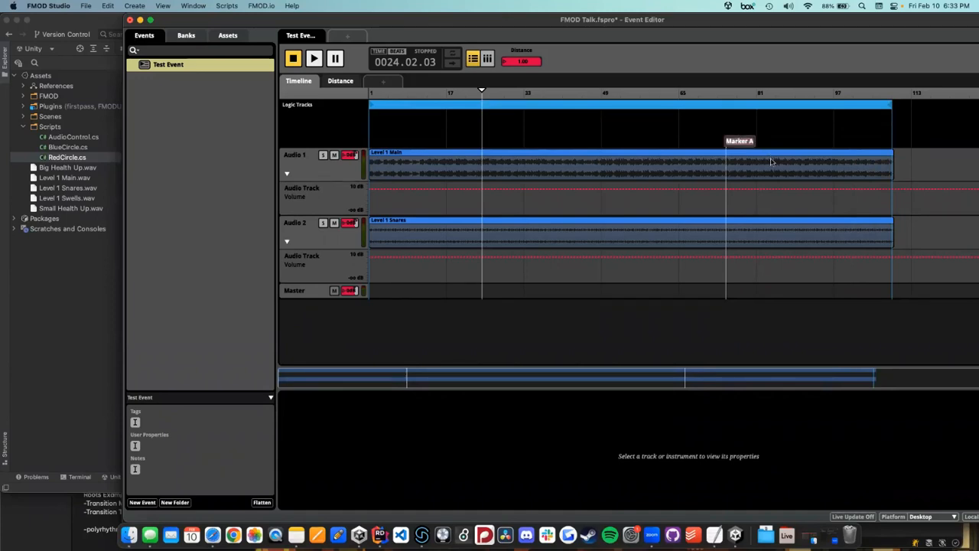
{"action": "type", "text": "jump"}
{"action": "key", "text": "Return"}
Step: Add a transition marker at about bar 24 and set its destination to the Jump marker
{"action": "right_click", "coordinate": [463, 142]}
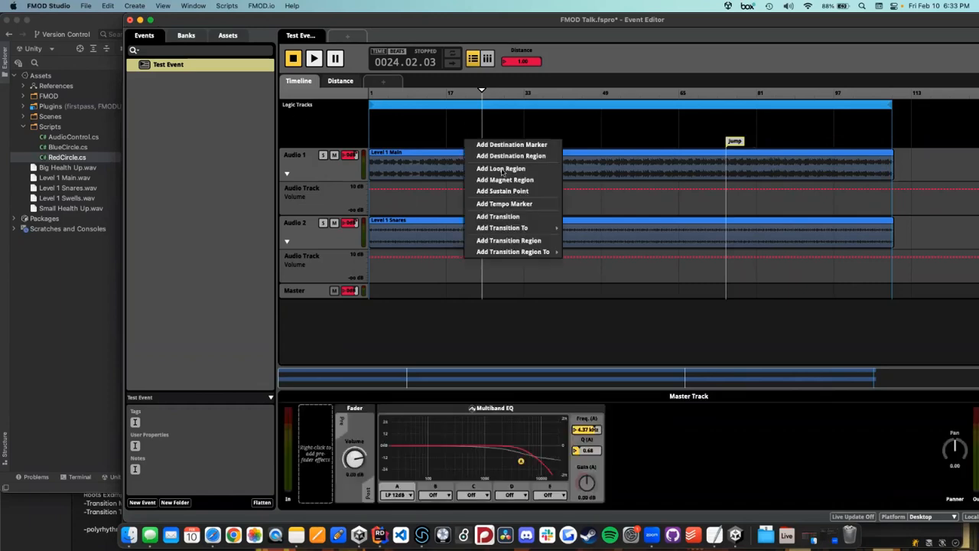
{"action": "left_click", "coordinate": [509, 217]}
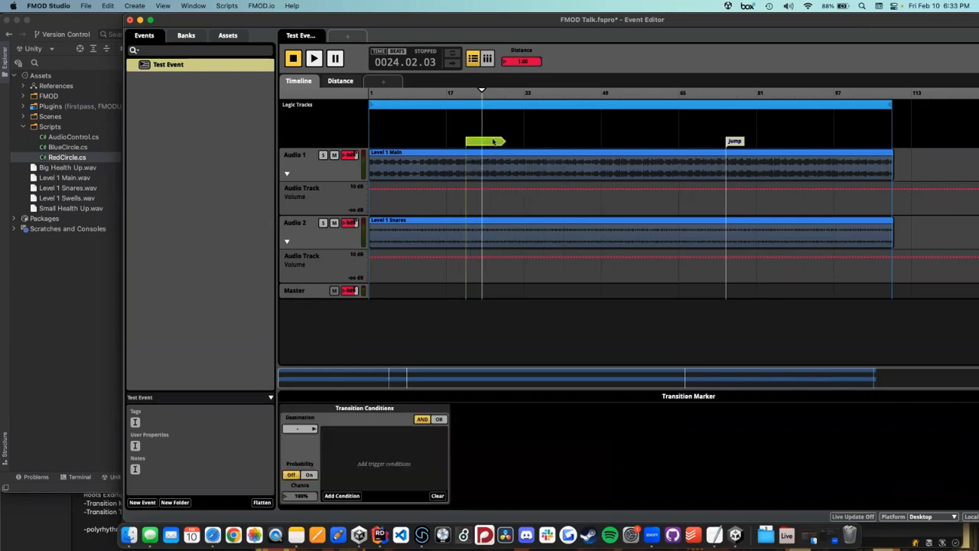
{"action": "left_click_drag", "start_coordinate": [493, 141], "coordinate": [511, 142]}
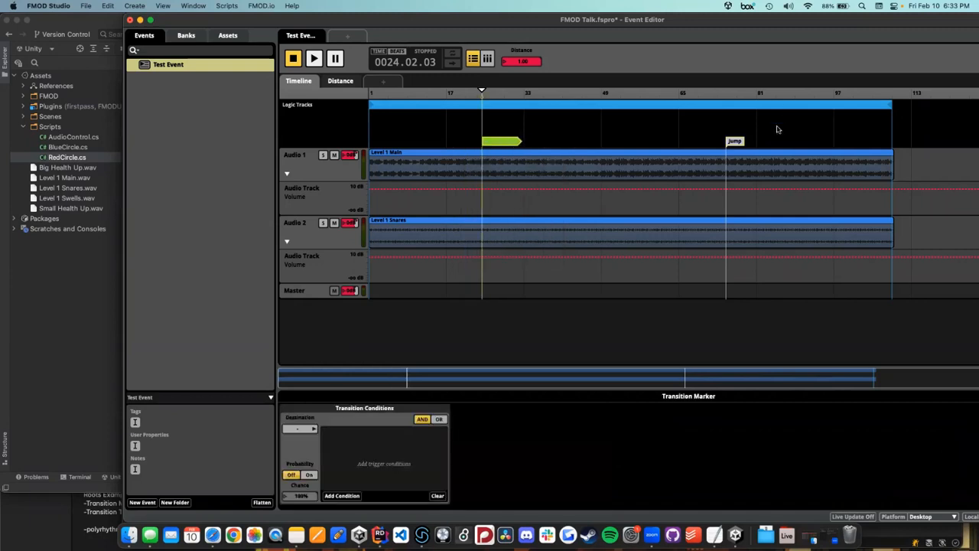
{"action": "left_click_drag", "start_coordinate": [482, 91], "coordinate": [484, 92]}
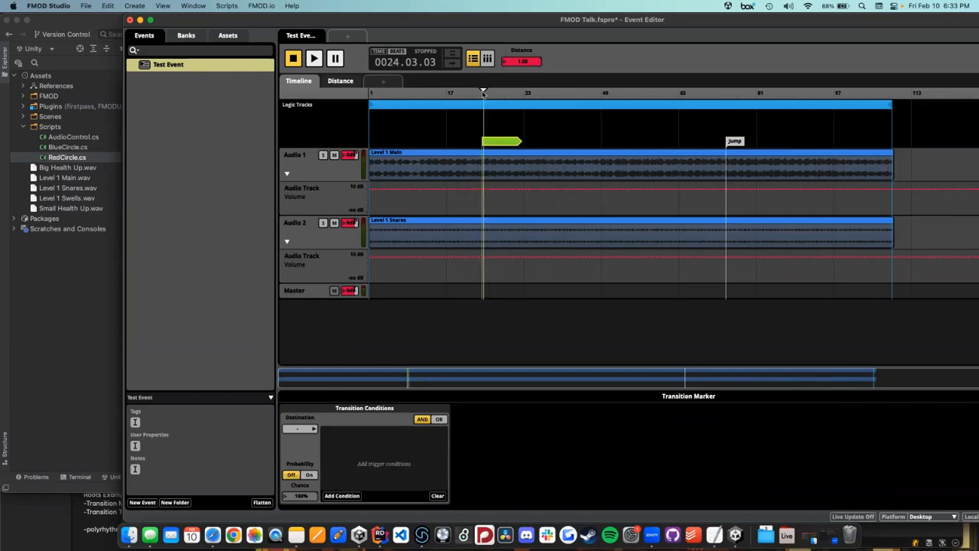
{"action": "left_click", "coordinate": [311, 429]}
{"action": "mouse_move", "coordinate": [336, 433]}
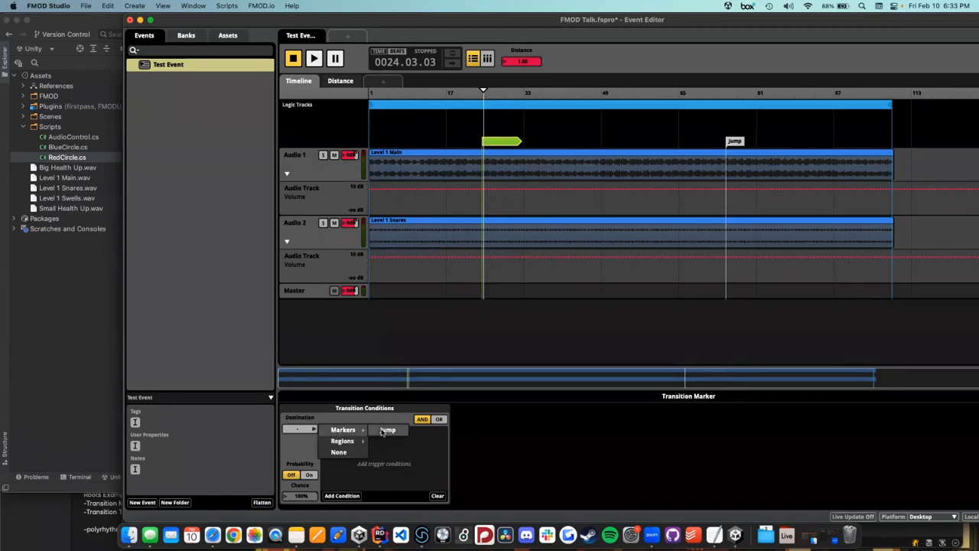
{"action": "left_click", "coordinate": [388, 430]}
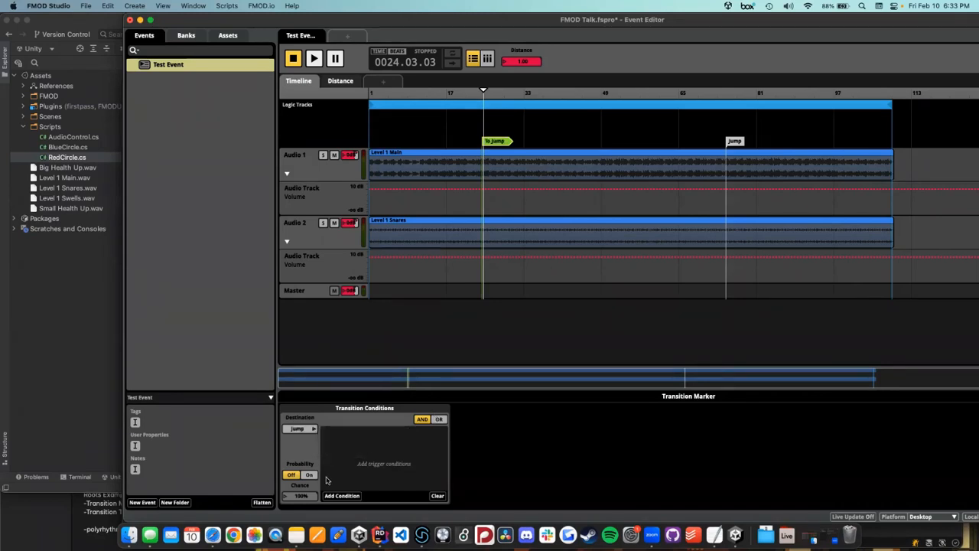
Step: Play the event from bar 23 to test the transition to the Jump marker, and stop playback
{"action": "left_click", "coordinate": [476, 98]}
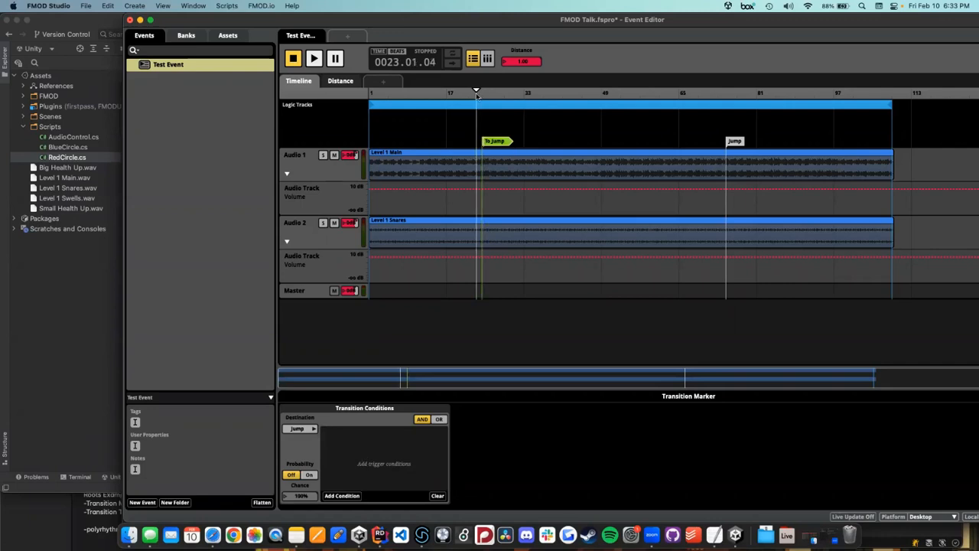
{"action": "key", "text": "space"}
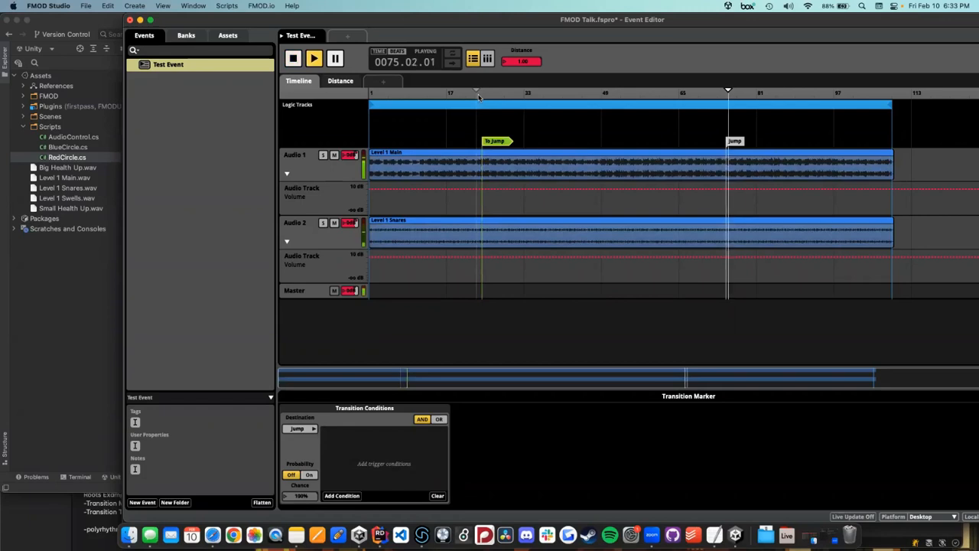
{"action": "key", "text": "space"}
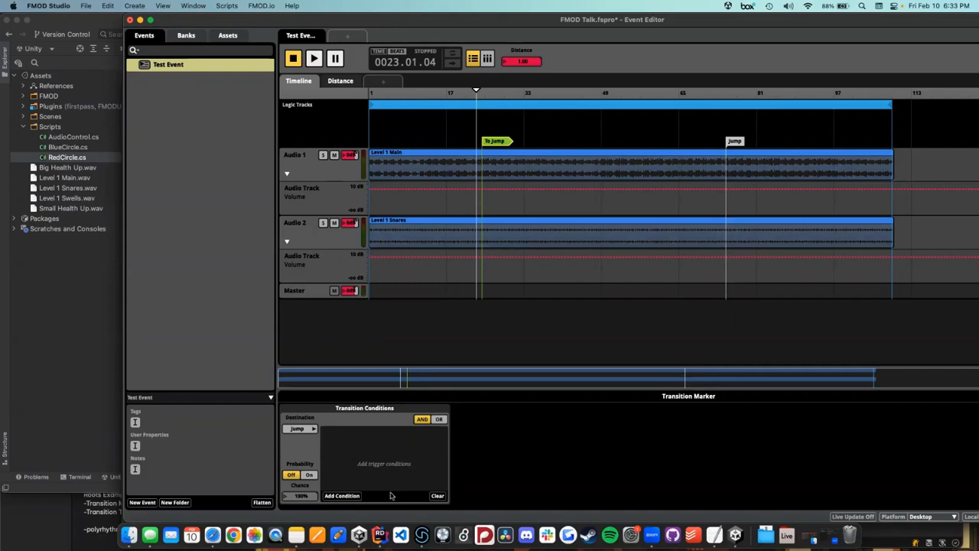
Step: Give the To Jump transition a Distance parameter condition ranging from 0.50 to 1.00, and set the event's Distance to 0.00
{"action": "left_click", "coordinate": [356, 496]}
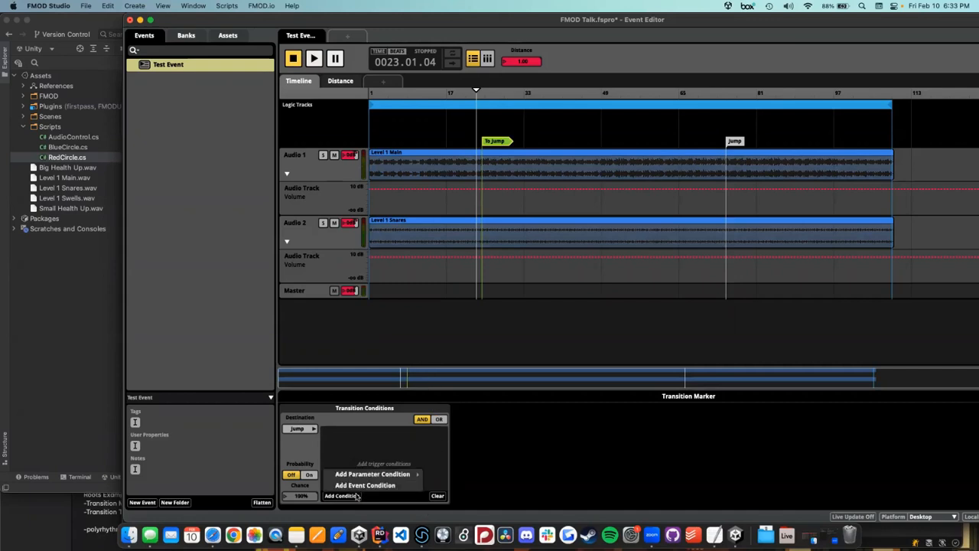
{"action": "mouse_move", "coordinate": [371, 475]}
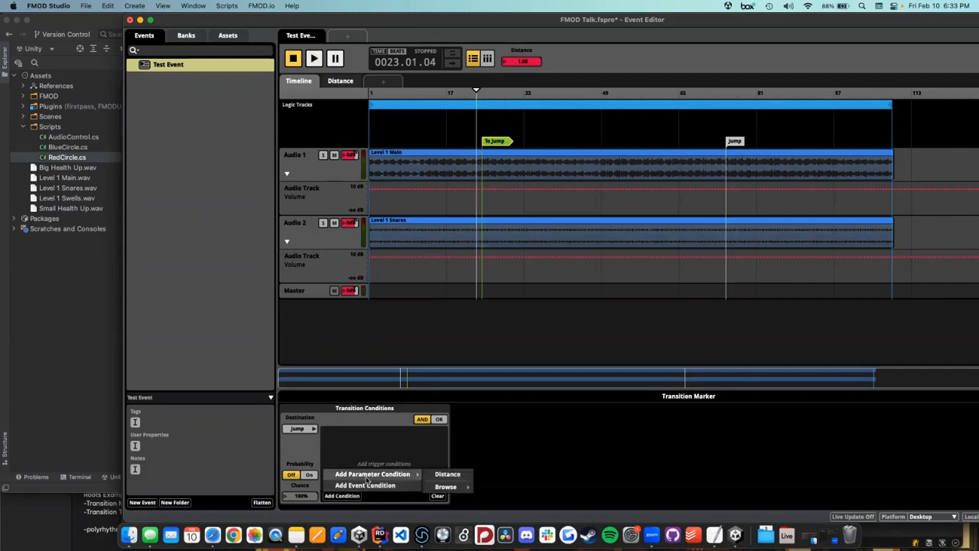
{"action": "left_click", "coordinate": [434, 476]}
{"action": "left_click_drag", "start_coordinate": [375, 436], "coordinate": [408, 436]}
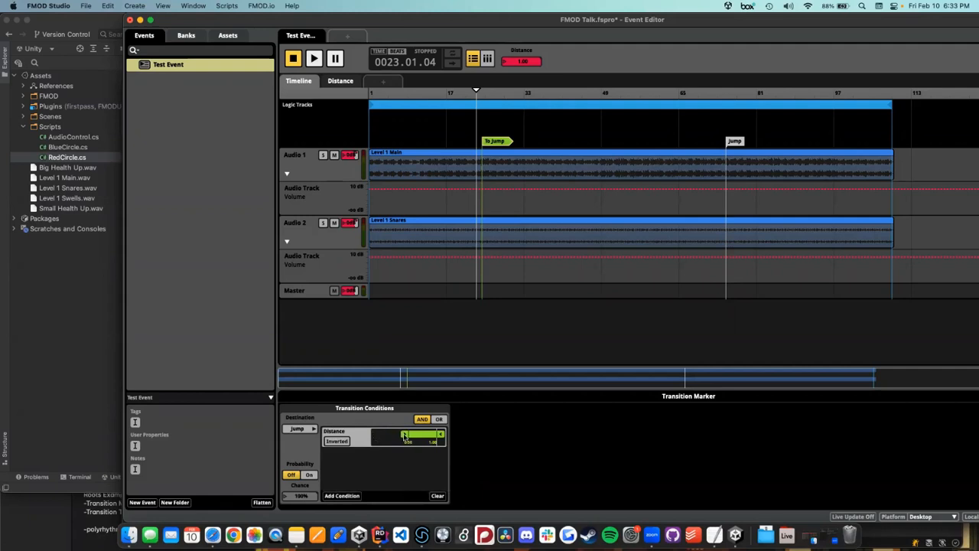
{"action": "left_click", "coordinate": [508, 61]}
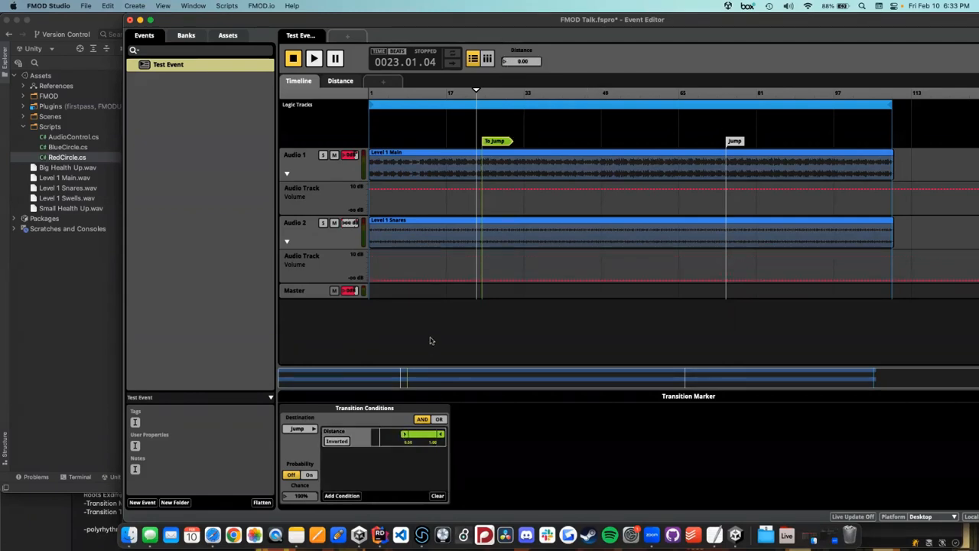
{"action": "left_click", "coordinate": [342, 495]}
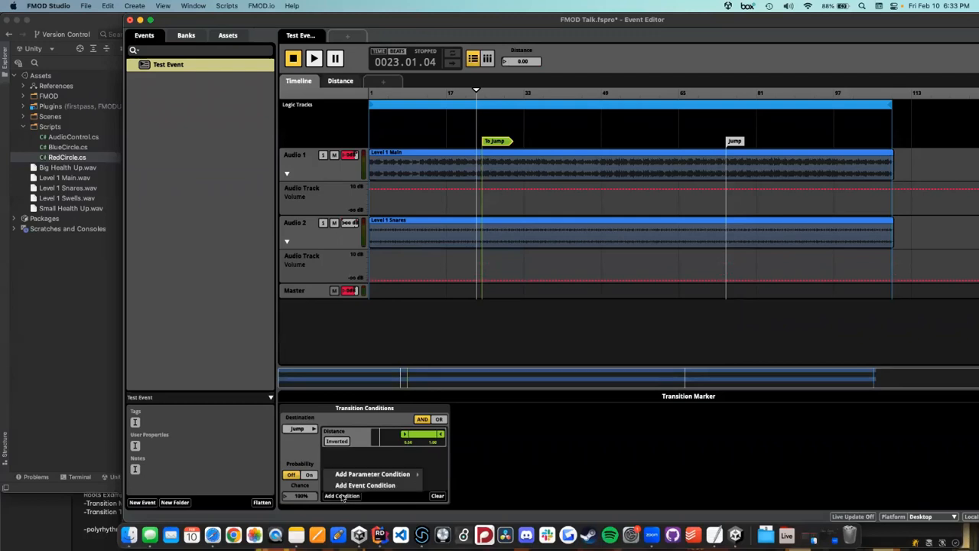
{"action": "mouse_move", "coordinate": [413, 474]}
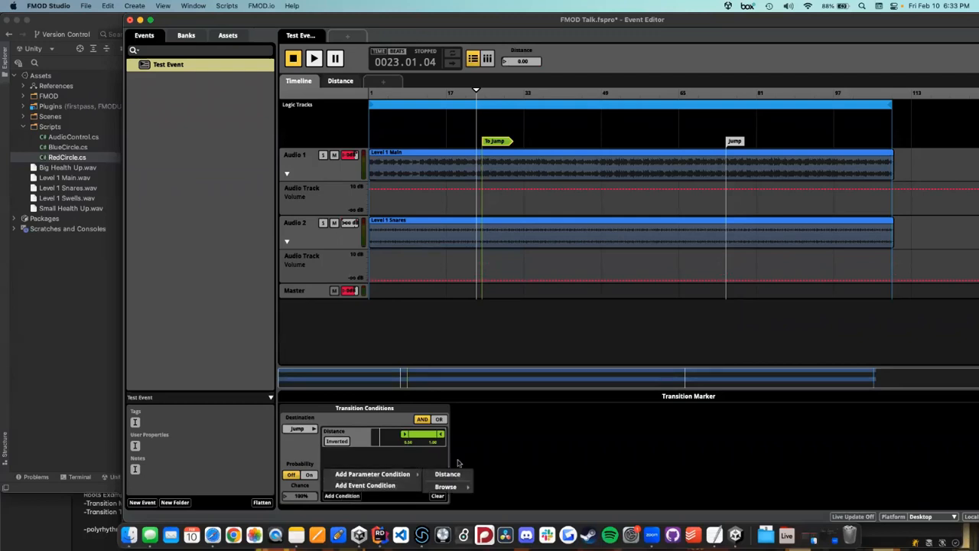
{"action": "left_click", "coordinate": [443, 459]}
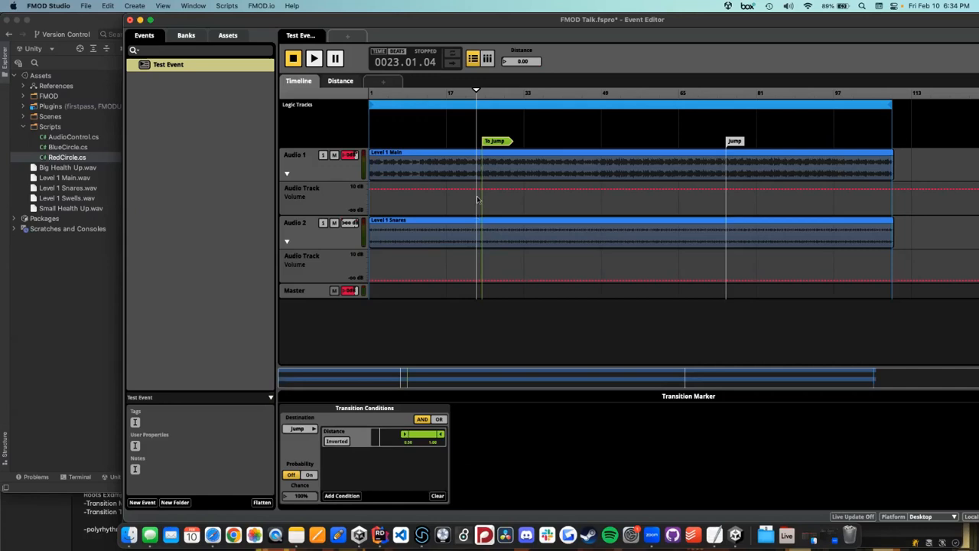
{"action": "left_click_drag", "start_coordinate": [475, 92], "coordinate": [477, 93]}
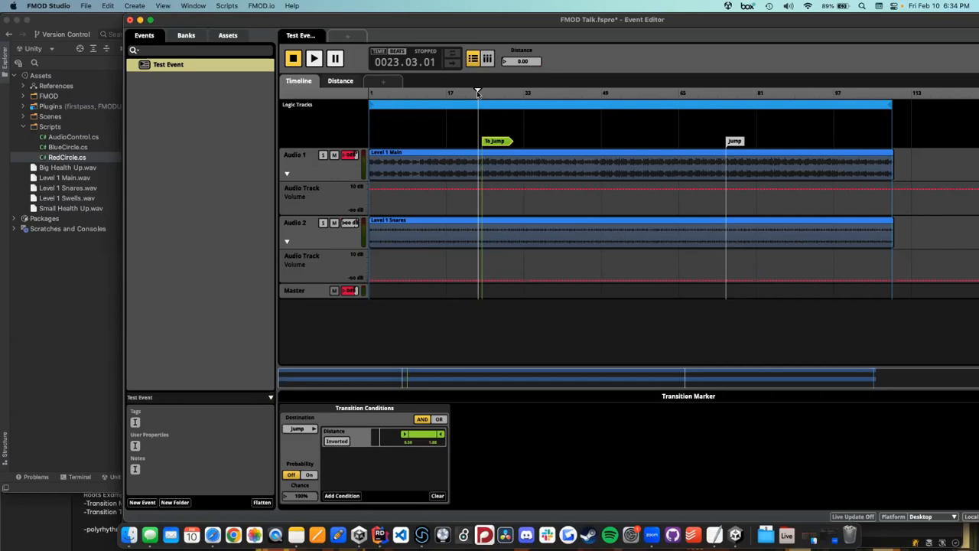
Step: Add a tempo marker of 120 in 4/4 at the start of the timeline
{"action": "right_click", "coordinate": [377, 127]}
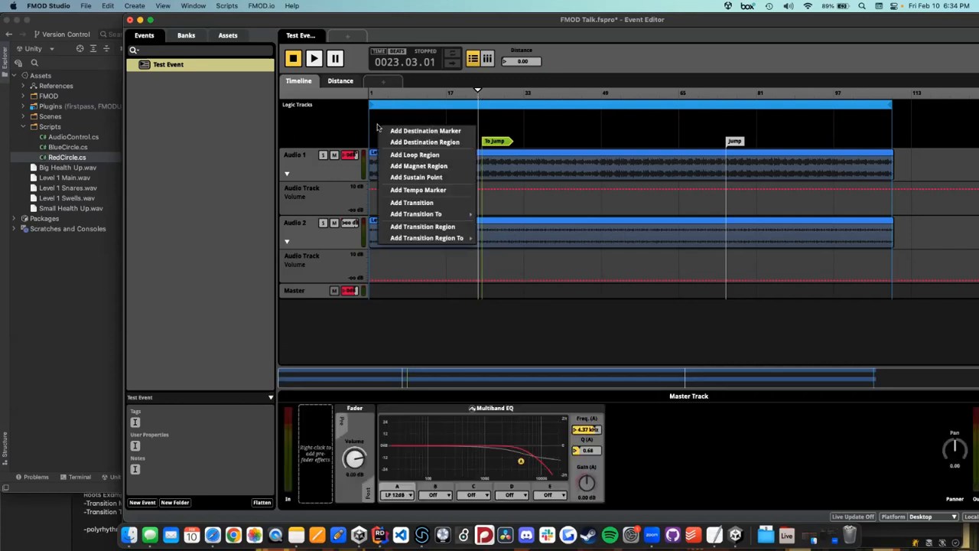
{"action": "left_click", "coordinate": [409, 190]}
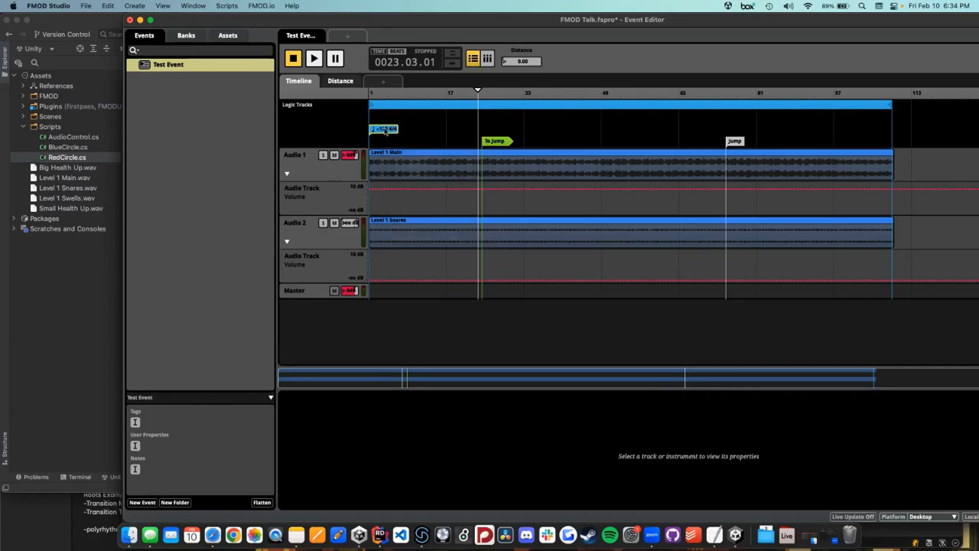
{"action": "double_click", "coordinate": [387, 131]}
{"action": "type", "text": "12"}
{"action": "left_click", "coordinate": [416, 130]}
Step: Nudge the To Jump transition to about bar 25 and play the event across it with Distance at 0.00
{"action": "mouse_move", "coordinate": [483, 140]}
{"action": "left_mouse_down"}
{"action": "mouse_move", "coordinate": [467, 140]}
{"action": "mouse_move", "coordinate": [487, 141]}
{"action": "left_mouse_up"}
{"action": "left_click", "coordinate": [482, 96]}
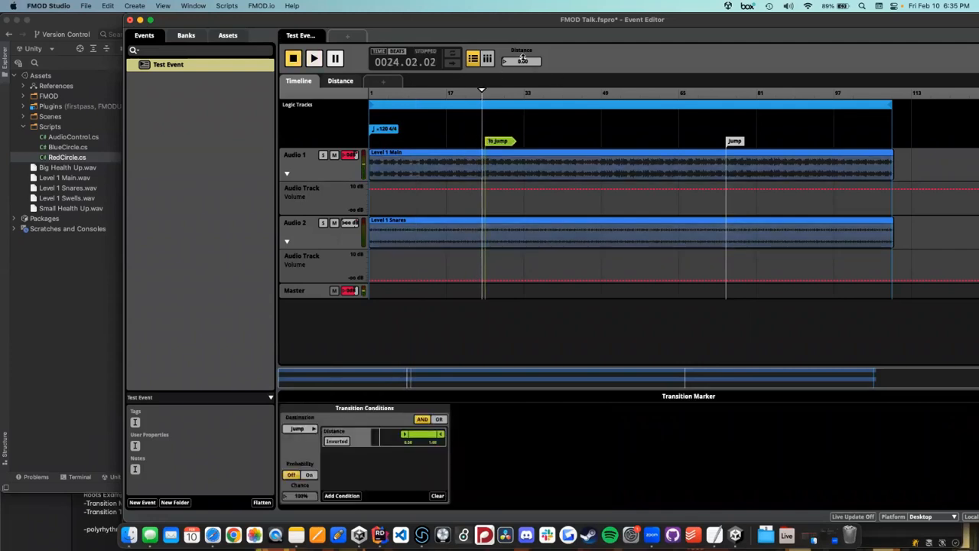
{"action": "key", "text": "space"}
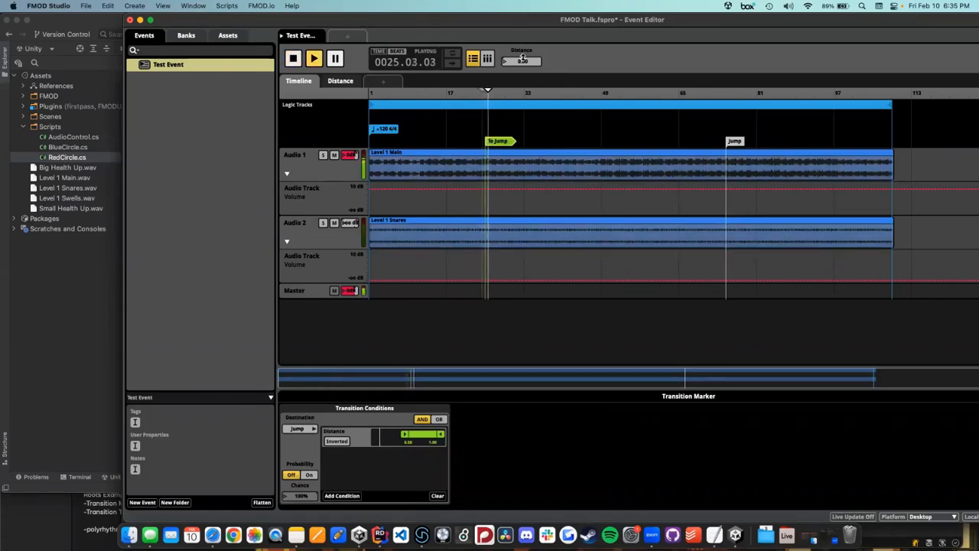
Step: Replay the section before the To Jump transition, raise Distance to about 0.54 to test the condition, and stop playback
{"action": "left_click", "coordinate": [481, 100]}
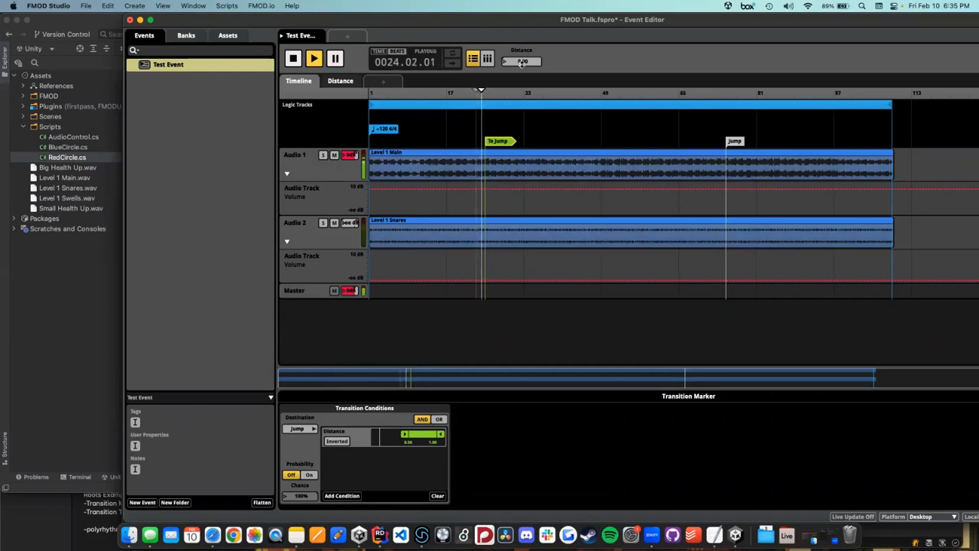
{"action": "left_click_drag", "start_coordinate": [522, 65], "coordinate": [522, 63]}
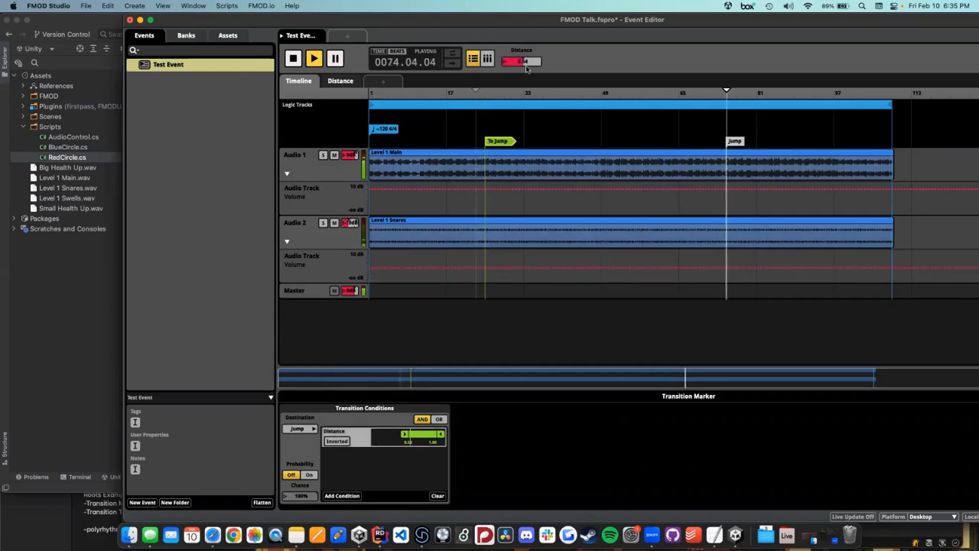
{"action": "key", "text": "space"}
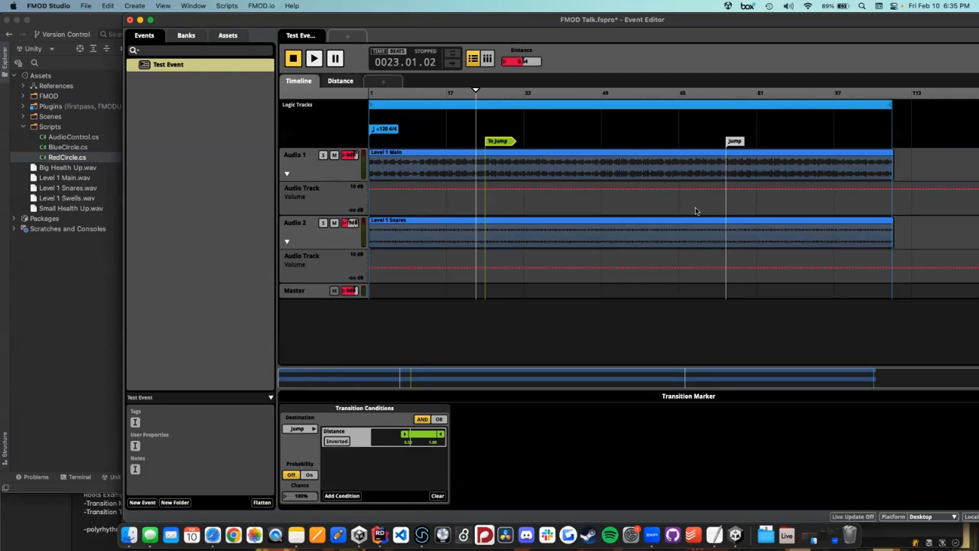
Step: Add a transition region spanning about bars 21 to 37 and move the To Jump transition marker beyond it to about bar 40
{"action": "right_click", "coordinate": [467, 131]}
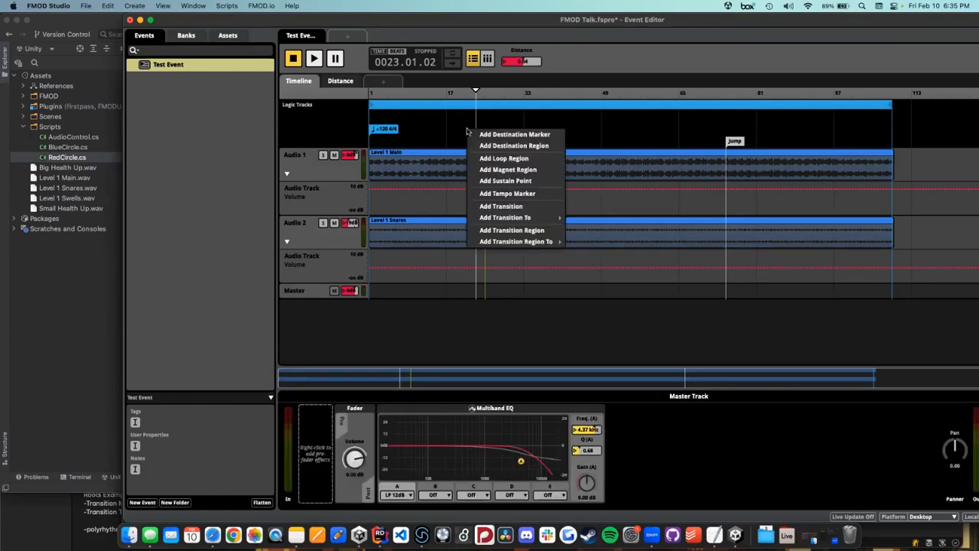
{"action": "left_click", "coordinate": [458, 130]}
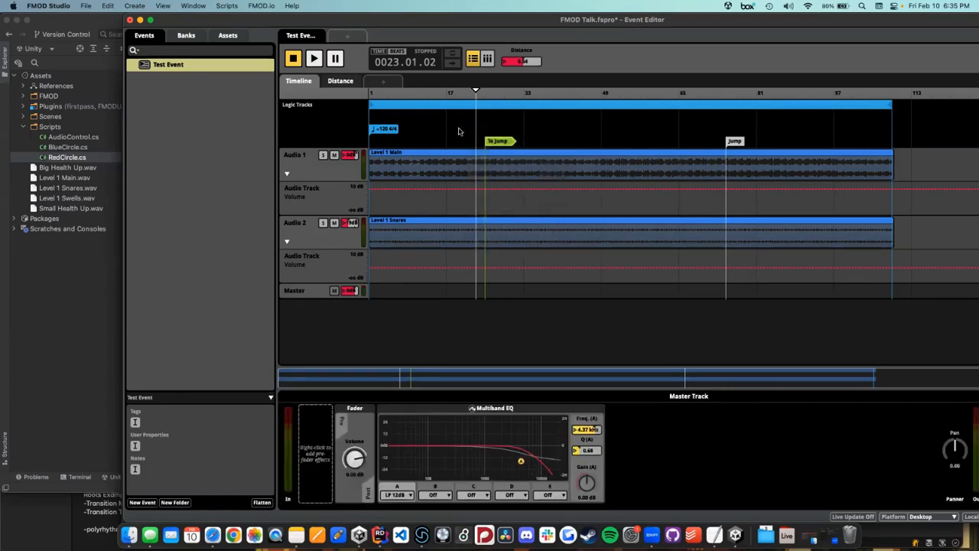
{"action": "right_click", "coordinate": [459, 131]}
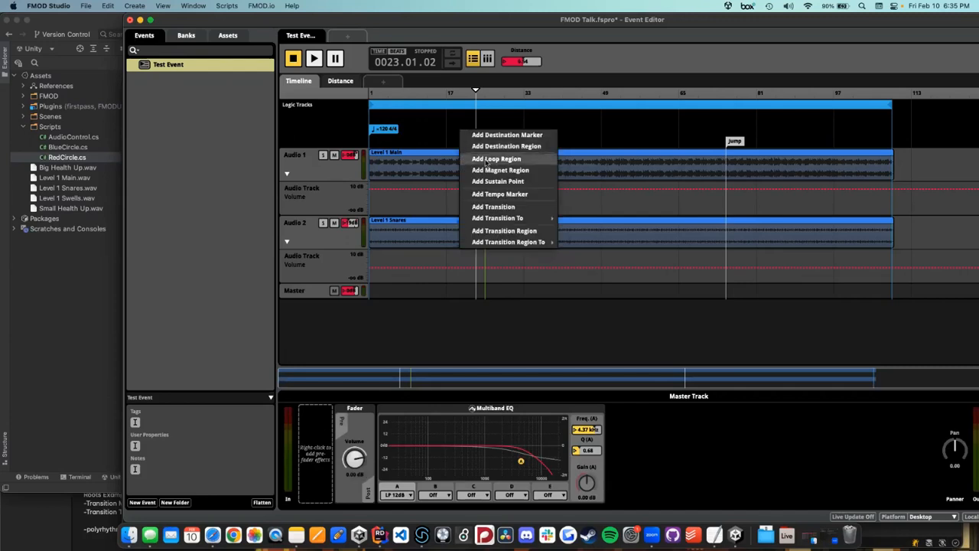
{"action": "mouse_move", "coordinate": [498, 218]}
{"action": "left_click", "coordinate": [502, 231]}
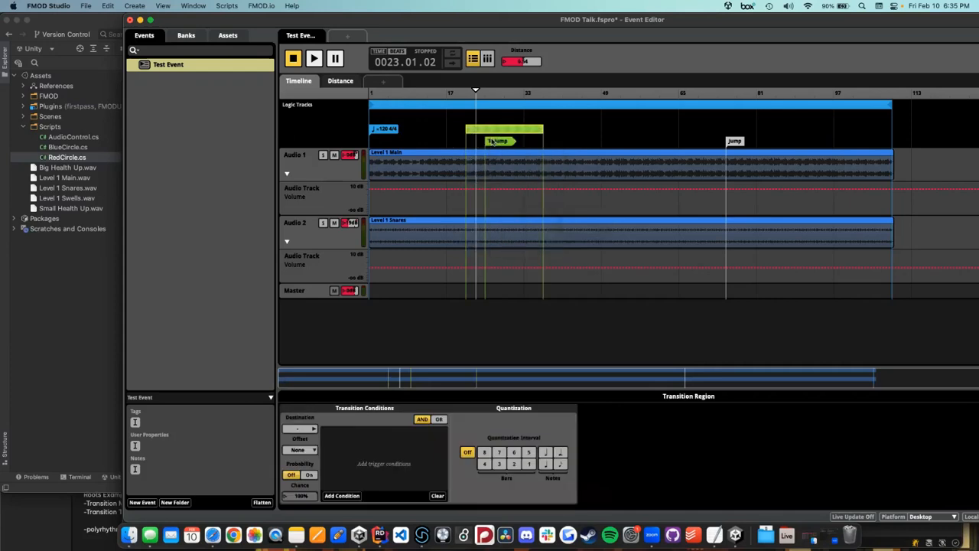
{"action": "scroll", "coordinate": [475, 131], "scroll_direction": "up", "scroll_amount": 3}
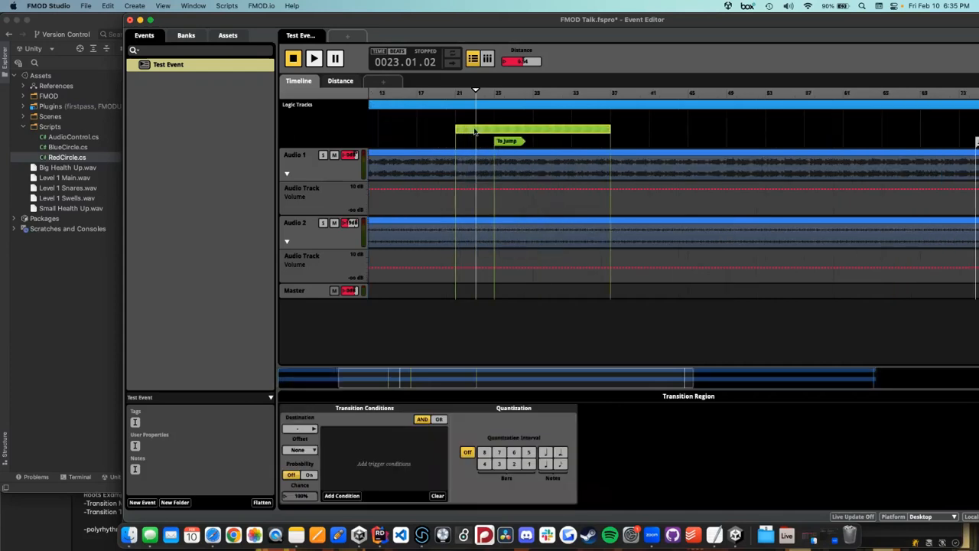
{"action": "scroll", "coordinate": [475, 132], "scroll_direction": "left", "scroll_amount": 5}
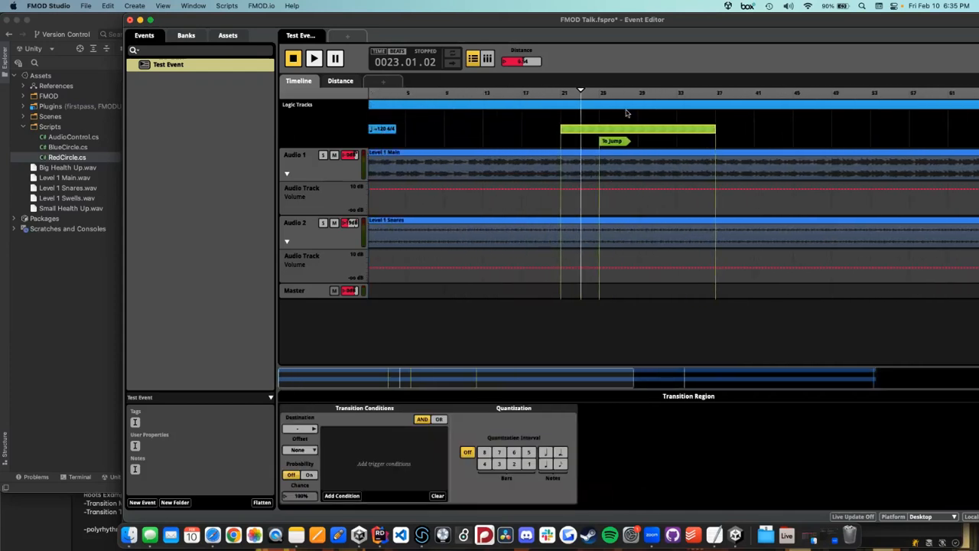
{"action": "left_click_drag", "start_coordinate": [612, 141], "coordinate": [762, 143]}
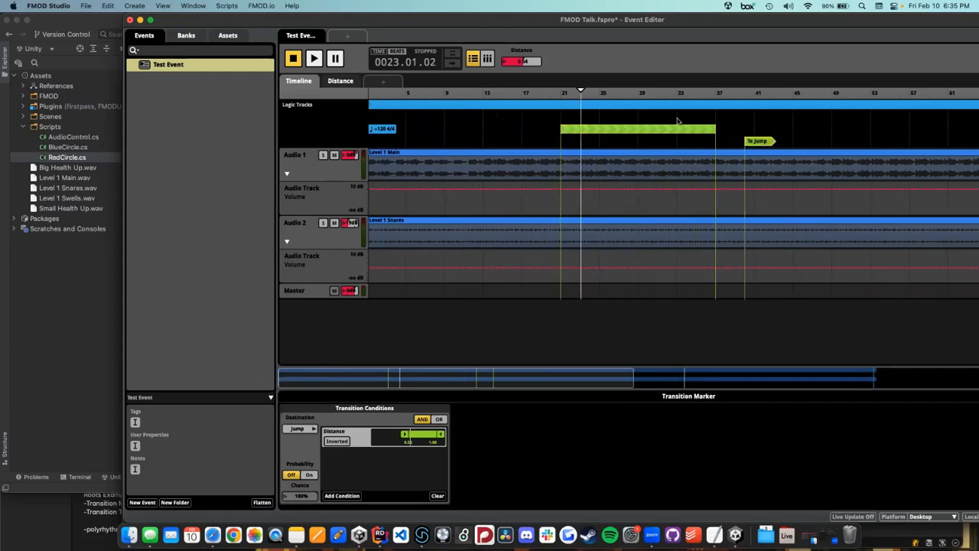
Step: Set the new transition region's quantization interval to 1 bar and place the playhead inside the region near bar 23
{"action": "left_click", "coordinate": [654, 132]}
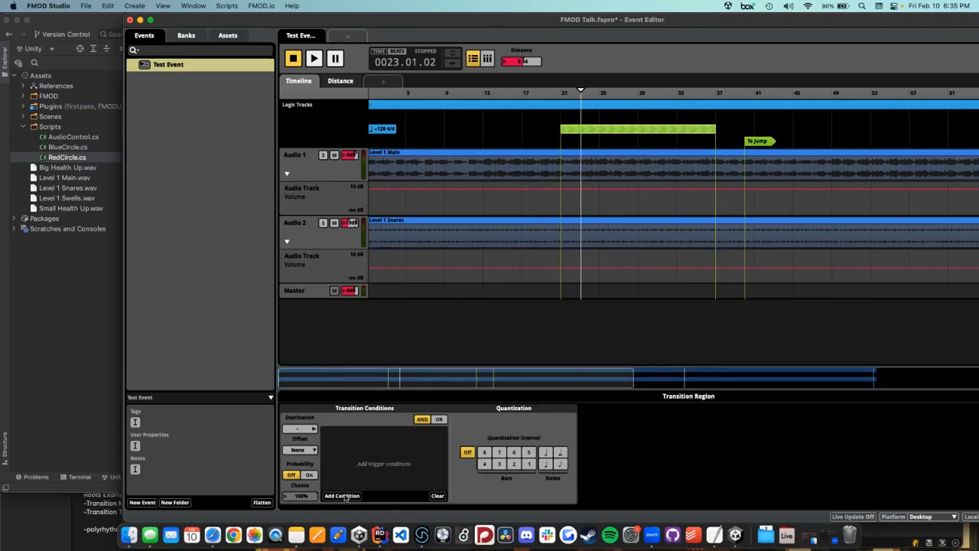
{"action": "scroll", "coordinate": [704, 187], "scroll_direction": "right", "scroll_amount": 10}
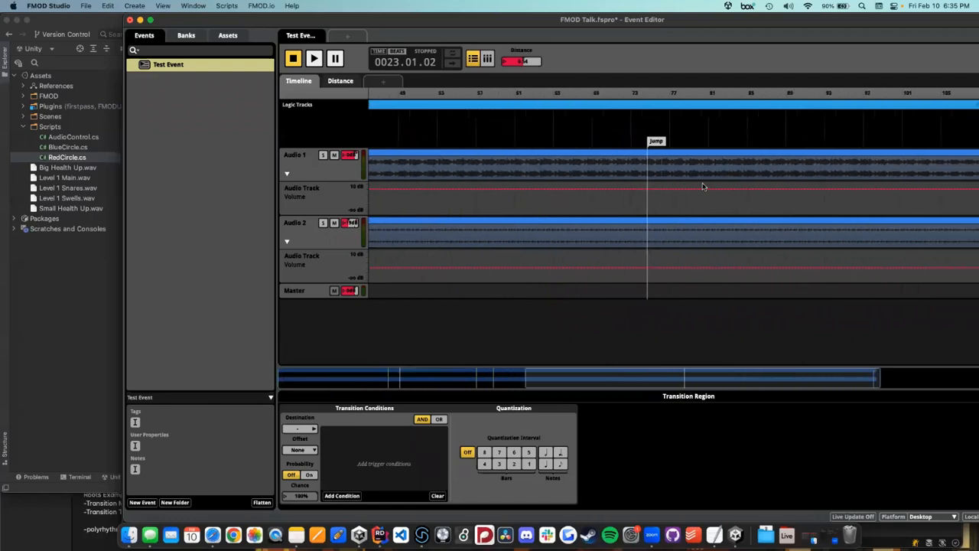
{"action": "scroll", "coordinate": [704, 187], "scroll_direction": "left", "scroll_amount": 11}
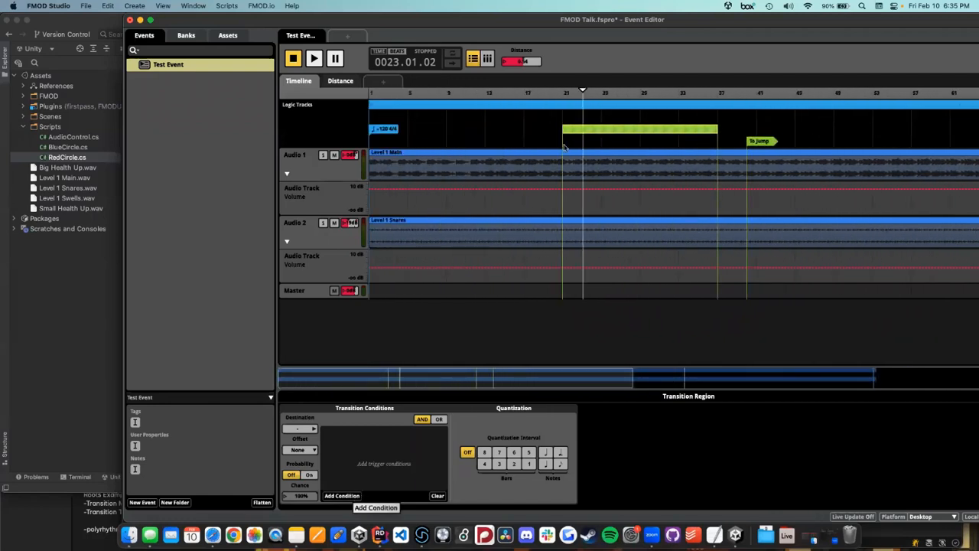
{"action": "scroll", "coordinate": [564, 146], "scroll_direction": "right", "scroll_amount": 13}
{"action": "scroll", "coordinate": [564, 146], "scroll_direction": "left", "scroll_amount": 12}
{"action": "scroll", "coordinate": [564, 146], "scroll_direction": "right", "scroll_amount": 5}
{"action": "scroll", "coordinate": [564, 146], "scroll_direction": "right", "scroll_amount": 6}
{"action": "scroll", "coordinate": [564, 146], "scroll_direction": "left", "scroll_amount": 12}
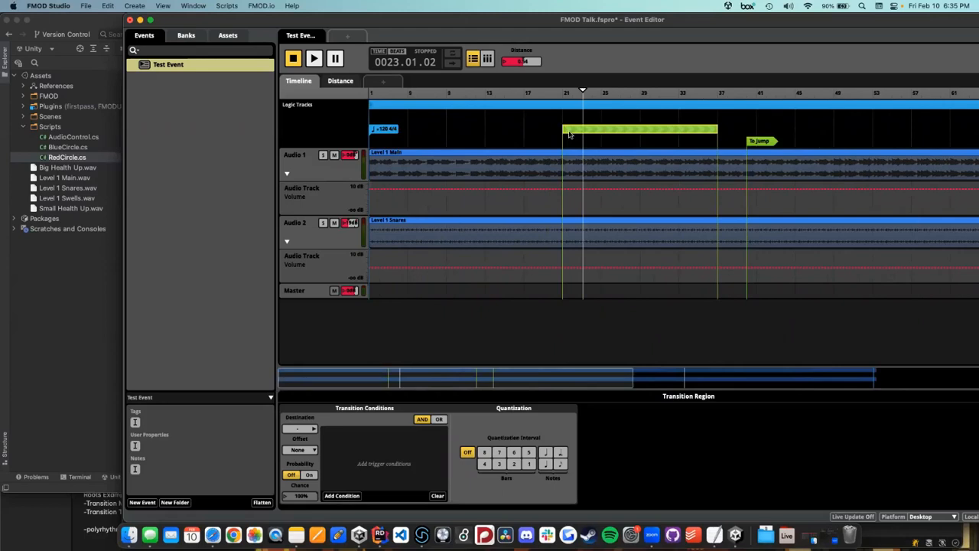
{"action": "left_click", "coordinate": [529, 464]}
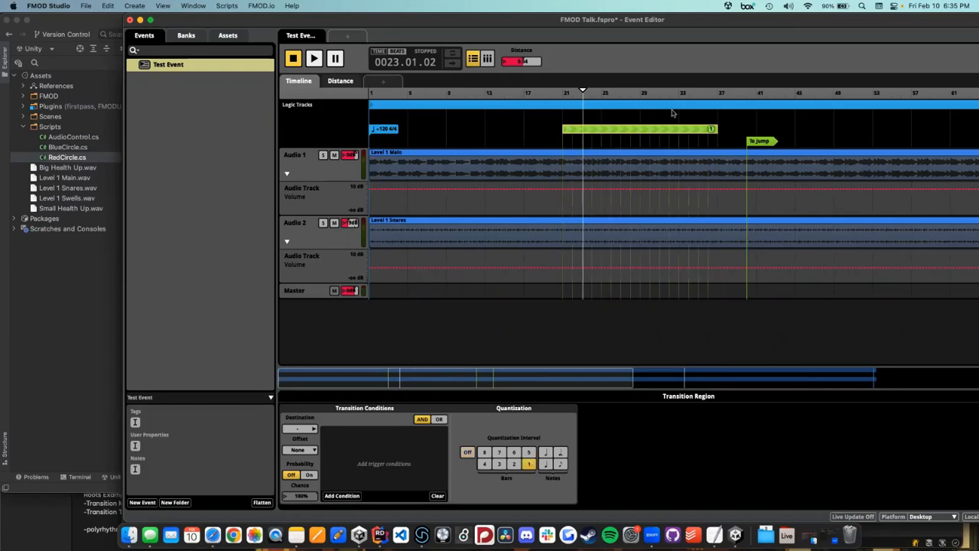
{"action": "scroll", "coordinate": [673, 114], "scroll_direction": "up", "scroll_amount": 5}
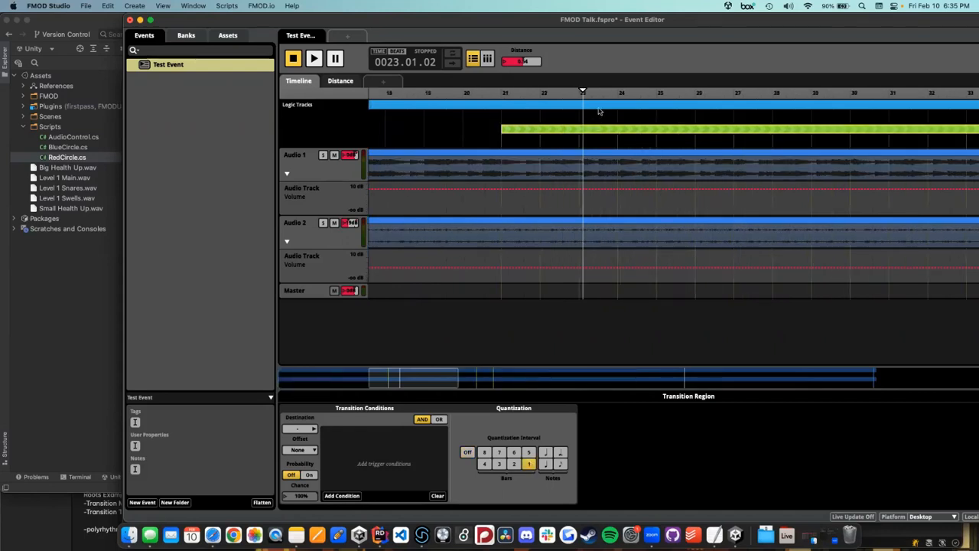
{"action": "mouse_move", "coordinate": [610, 101]}
{"action": "left_mouse_down"}
{"action": "mouse_move", "coordinate": [626, 98]}
{"action": "mouse_move", "coordinate": [601, 100]}
{"action": "left_mouse_up"}
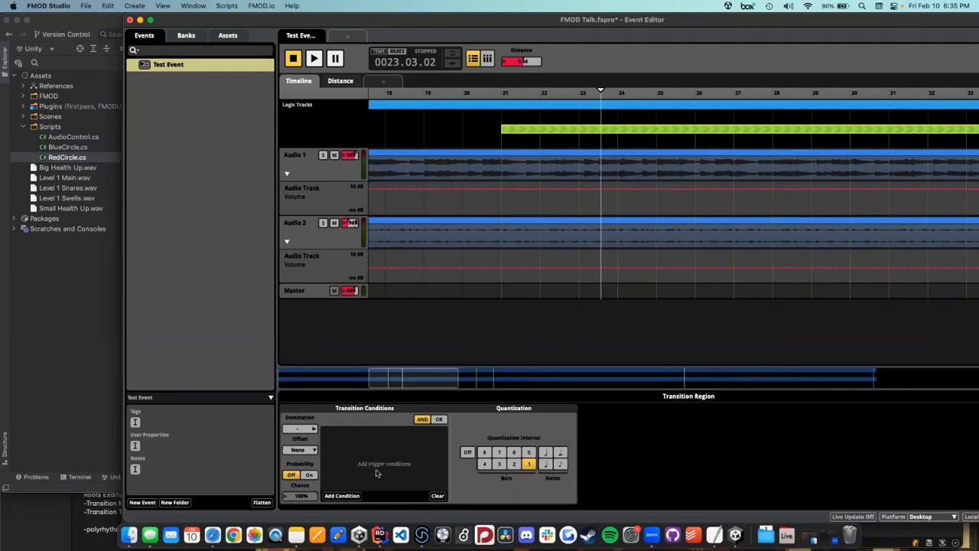
Step: Set the transition region's destination to the Jump marker and add a Distance condition limited to the upper part of its range, ending at 1.00
{"action": "left_click", "coordinate": [312, 430]}
{"action": "mouse_move", "coordinate": [344, 430]}
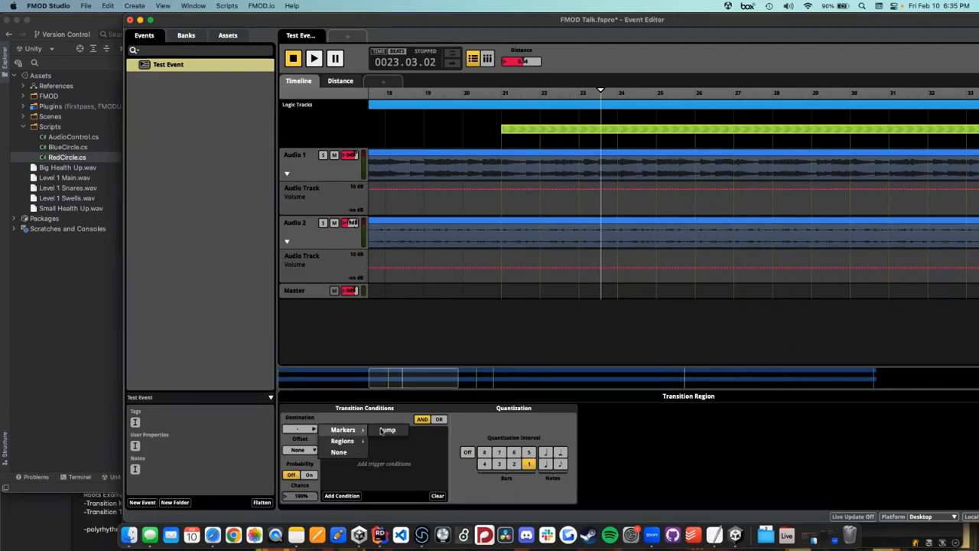
{"action": "left_click", "coordinate": [386, 430]}
{"action": "left_click", "coordinate": [342, 495]}
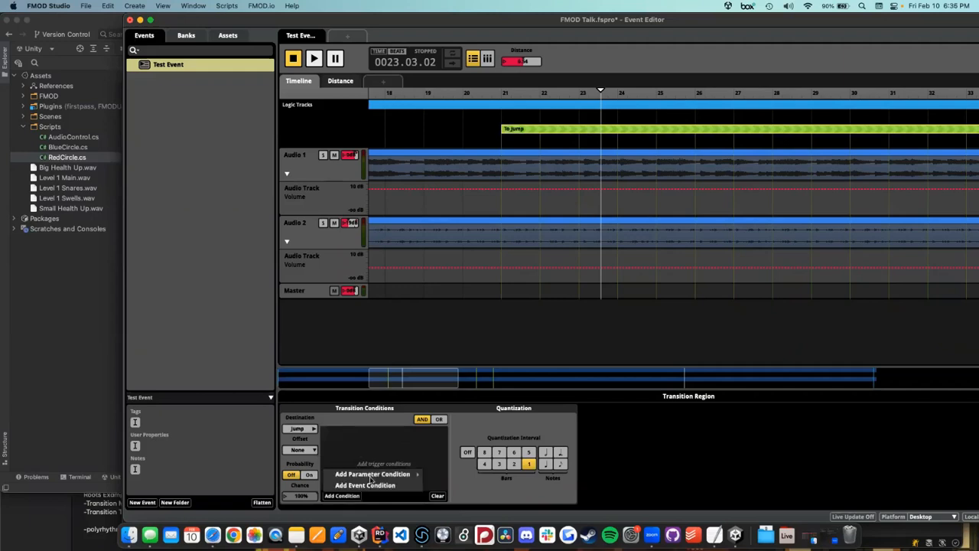
{"action": "mouse_move", "coordinate": [372, 474]}
{"action": "left_click", "coordinate": [448, 474]}
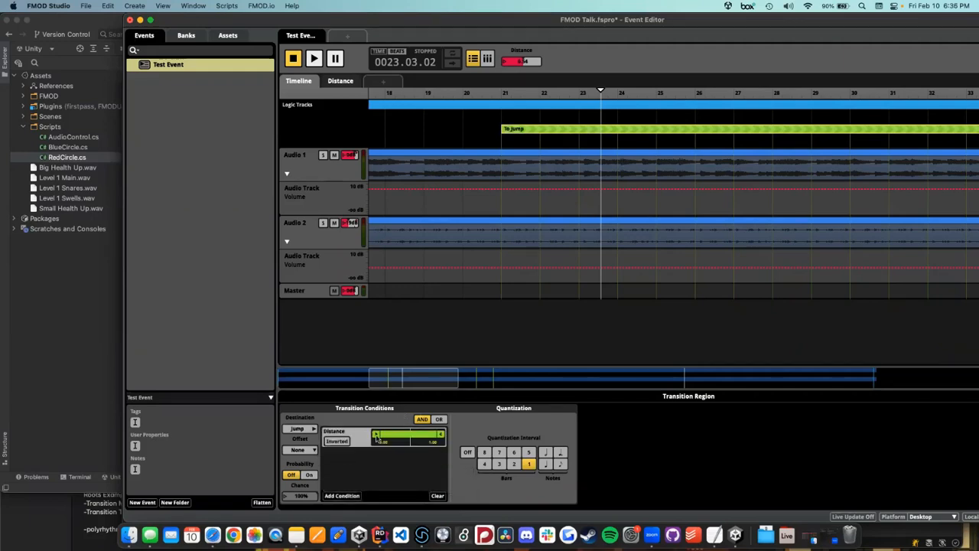
{"action": "left_click_drag", "start_coordinate": [375, 436], "coordinate": [413, 436]}
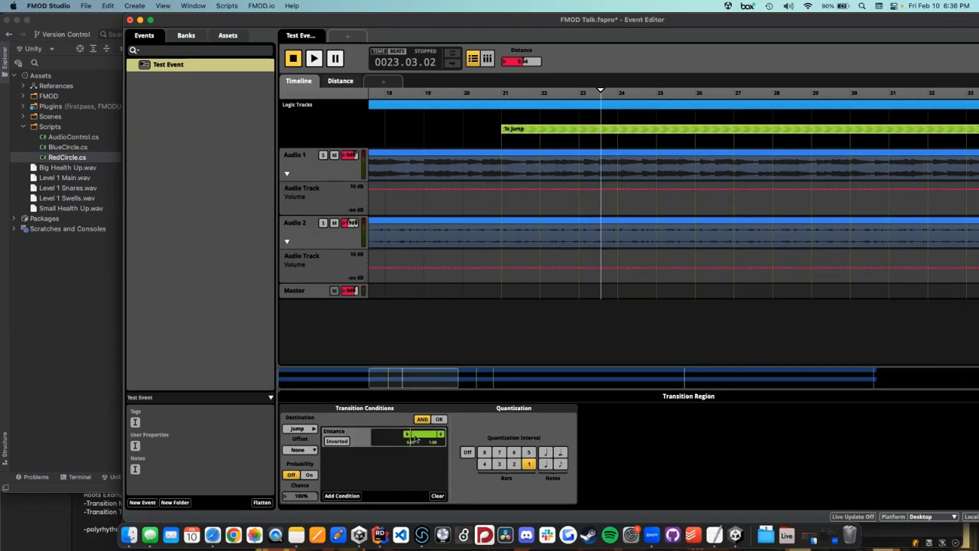
Step: Play the event from about bar 22 inside the transition region, raise Distance to 1.00 to test the condition, and stop playback
{"action": "left_click", "coordinate": [578, 98]}
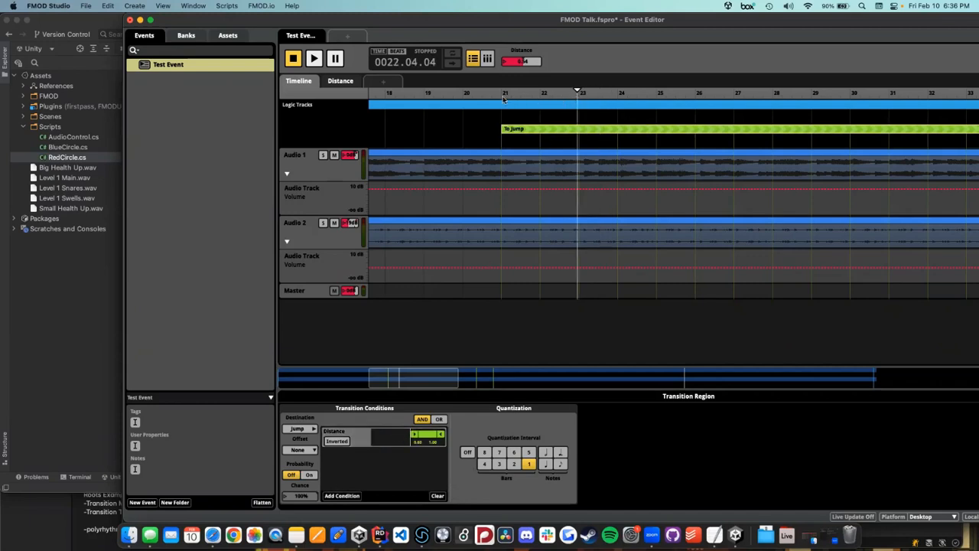
{"action": "left_click", "coordinate": [566, 92]}
{"action": "key", "text": "space"}
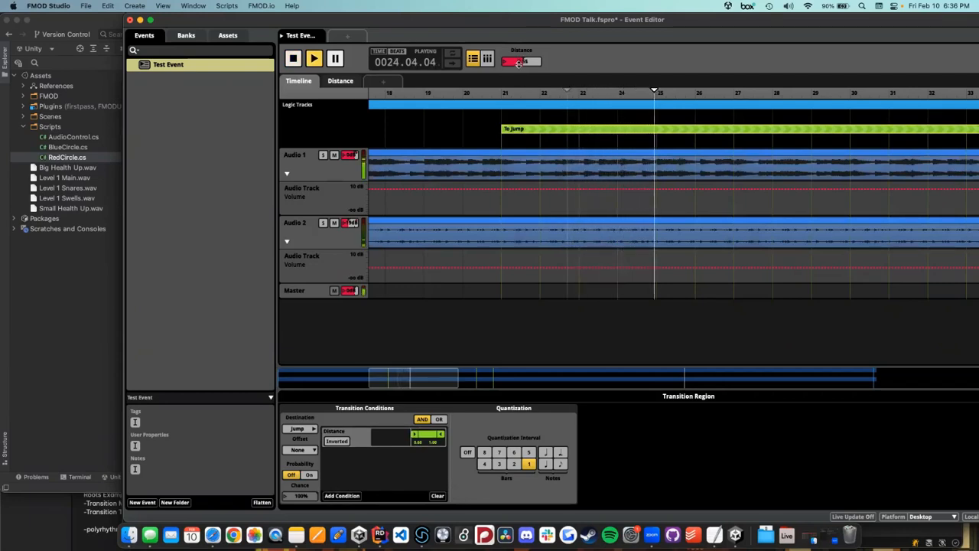
{"action": "left_click_drag", "start_coordinate": [519, 63], "coordinate": [519, 47]}
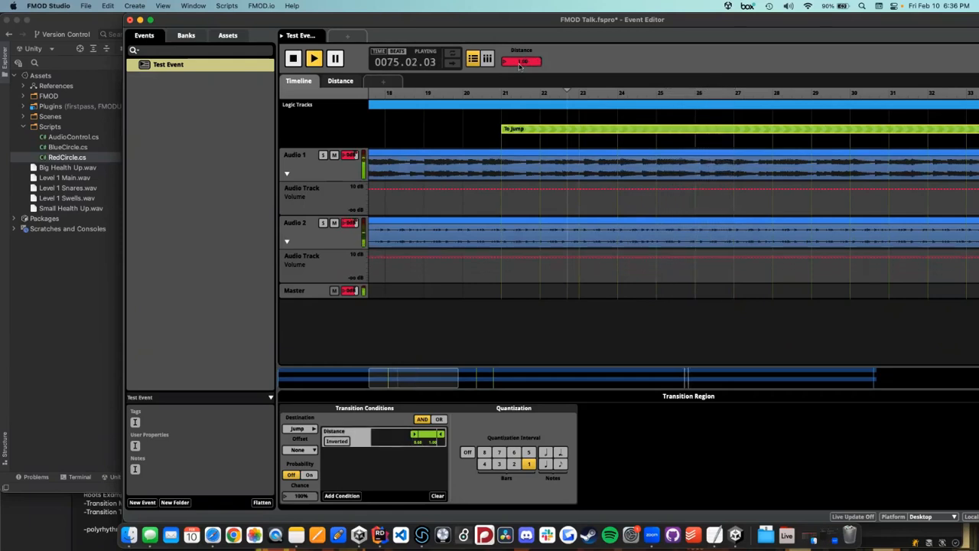
{"action": "key", "text": "space"}
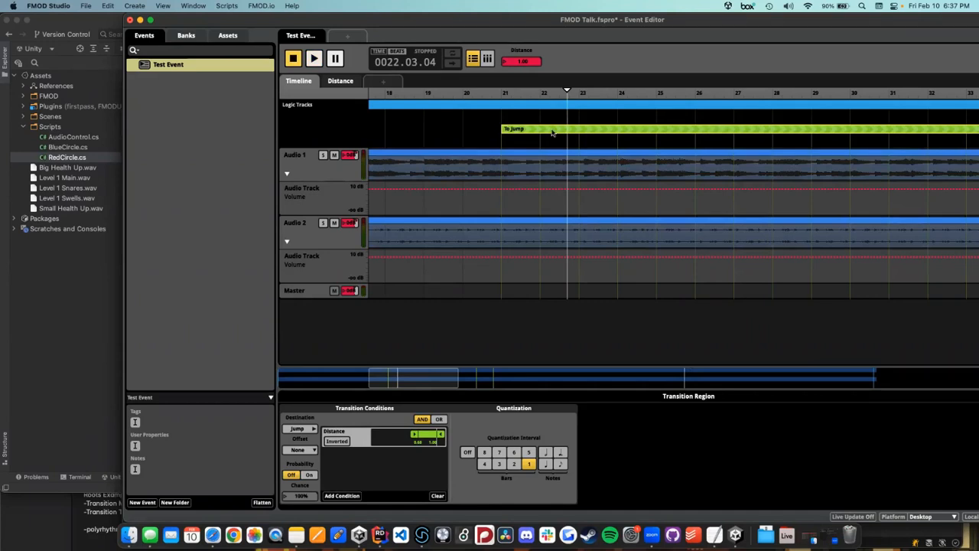
Step: Delete the transition region and enlarge the Event Editor window to fill the screen
{"action": "key", "text": "Delete"}
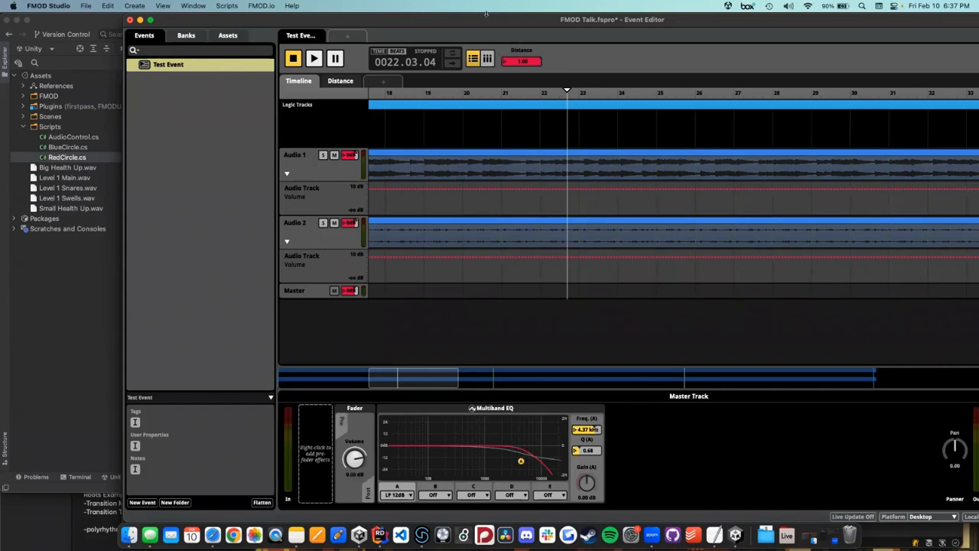
{"action": "double_click", "coordinate": [374, 21]}
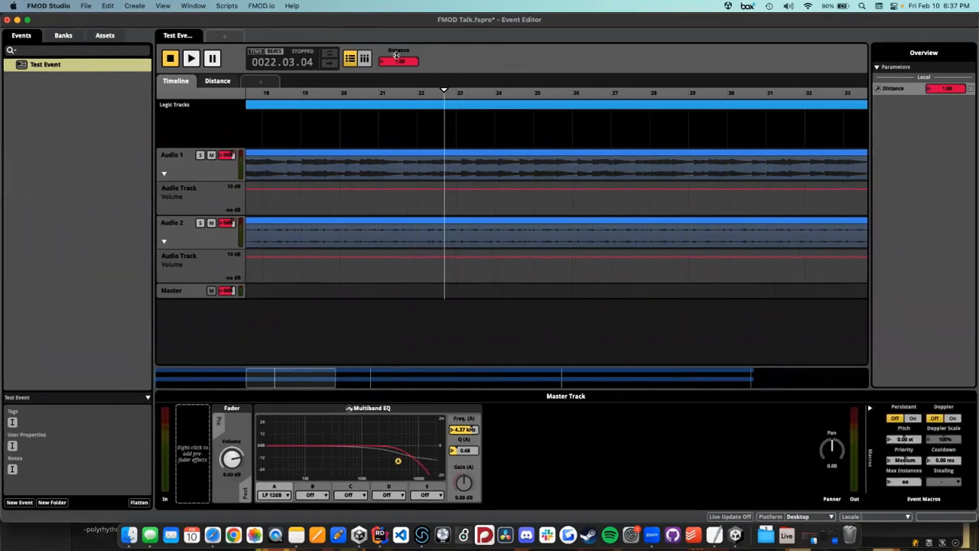
Step: Open the Distance parameter's settings for editing and look through the available parameter types, keeping User: Continuous
{"action": "right_click", "coordinate": [405, 63]}
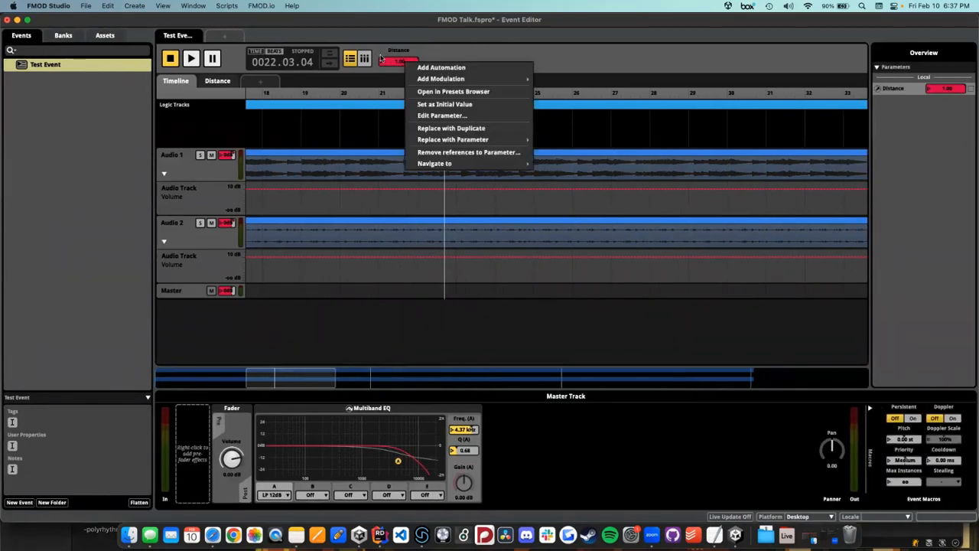
{"action": "left_click", "coordinate": [395, 64]}
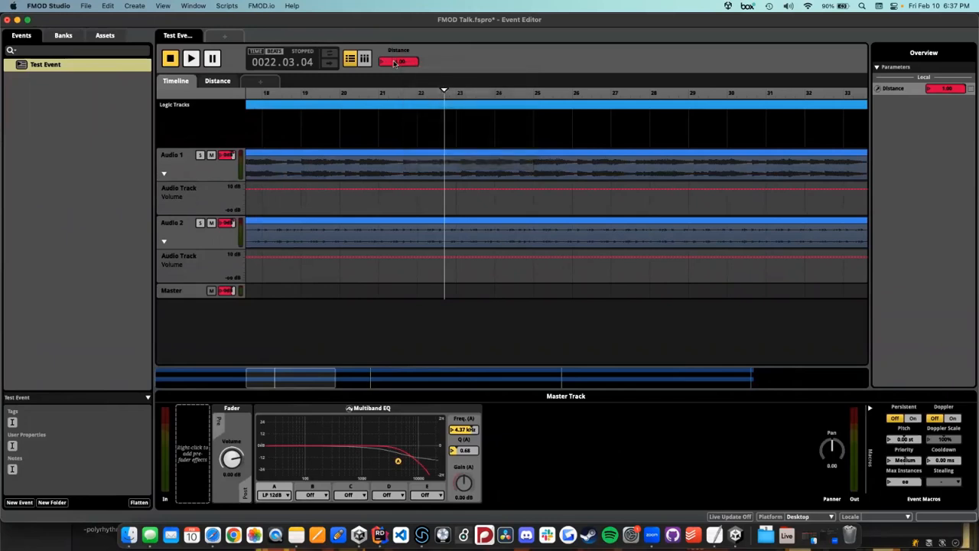
{"action": "right_click", "coordinate": [394, 64]}
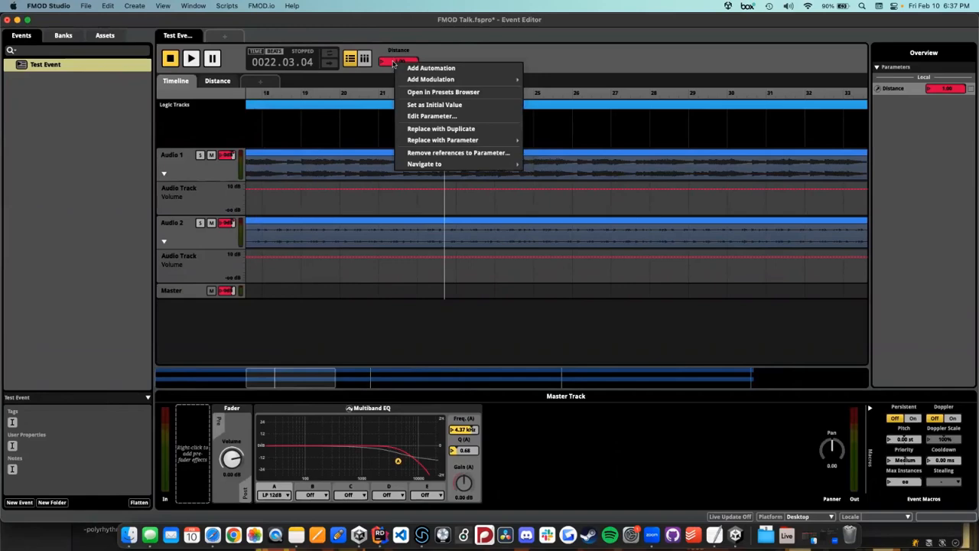
{"action": "left_click", "coordinate": [421, 115]}
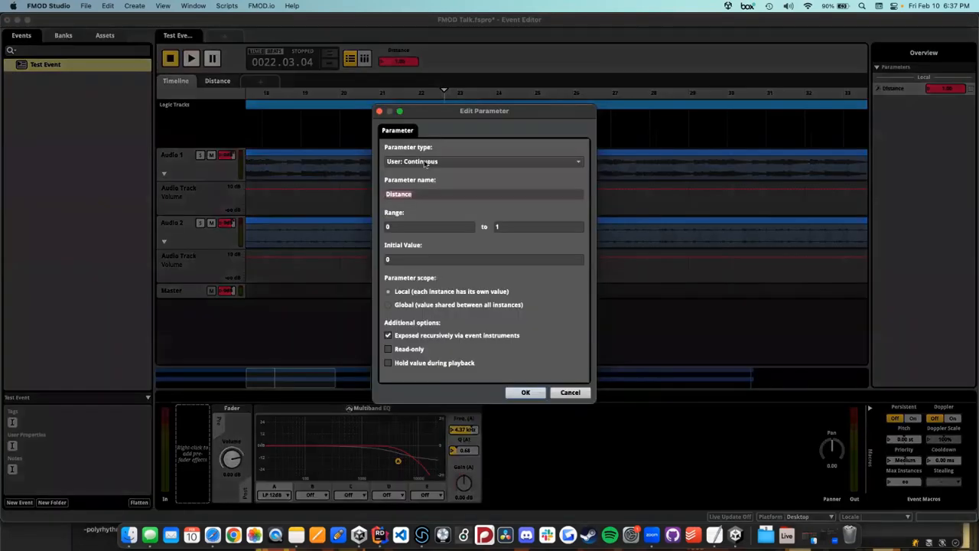
{"action": "left_click", "coordinate": [426, 162]}
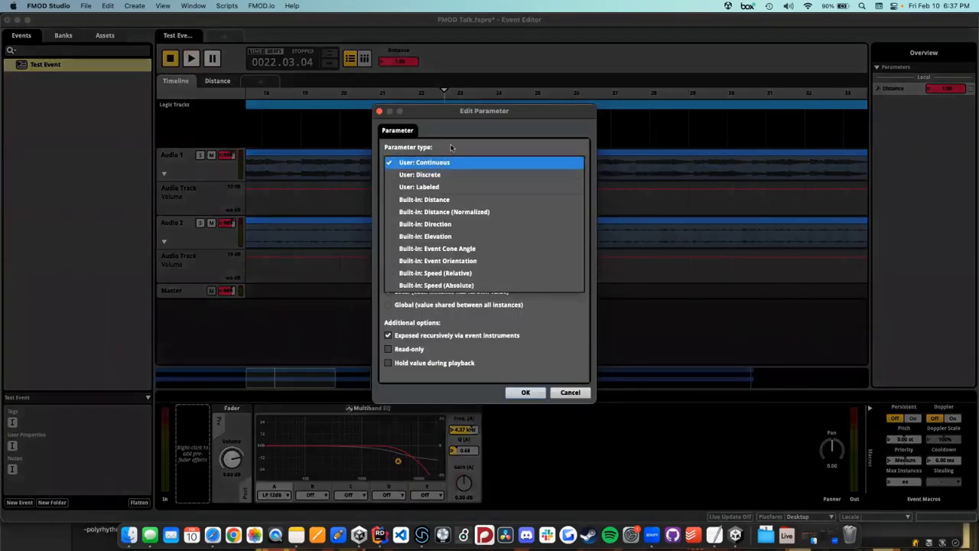
{"action": "left_click", "coordinate": [451, 147]}
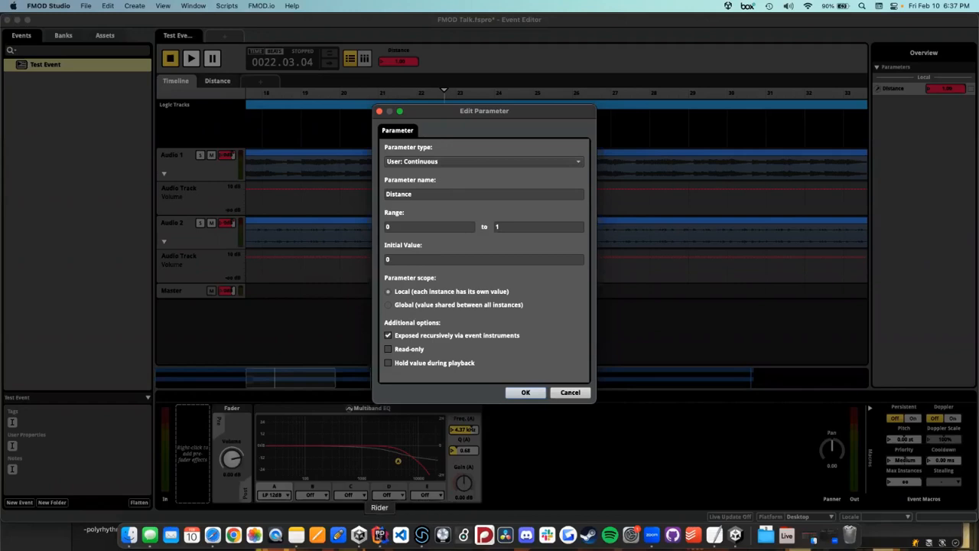
Step: Switch to Rider to highlight the setParameterByName call in AudioControl.cs, and return to the FMOD Studio parameter settings
{"action": "left_click", "coordinate": [379, 535]}
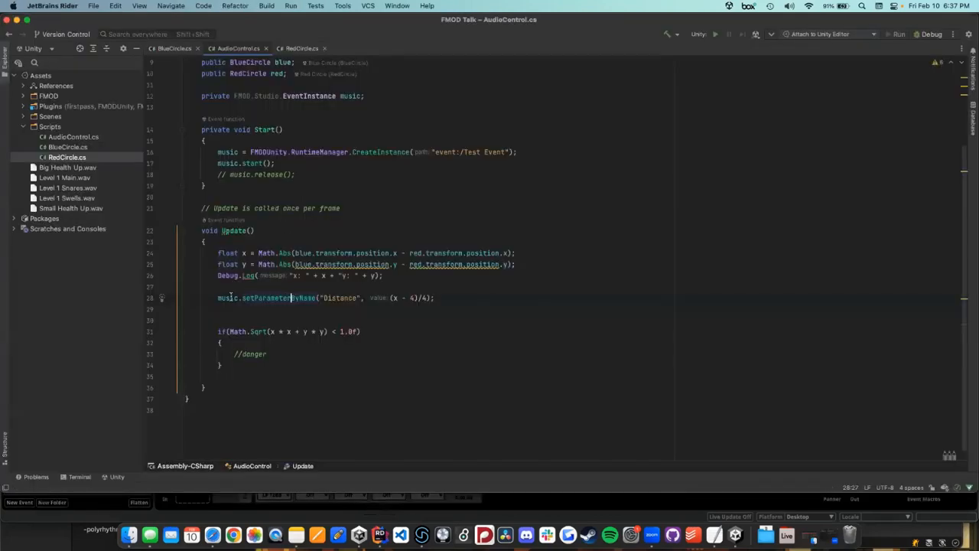
{"action": "left_click_drag", "start_coordinate": [248, 297], "coordinate": [307, 297]}
{"action": "left_click", "coordinate": [408, 512]}
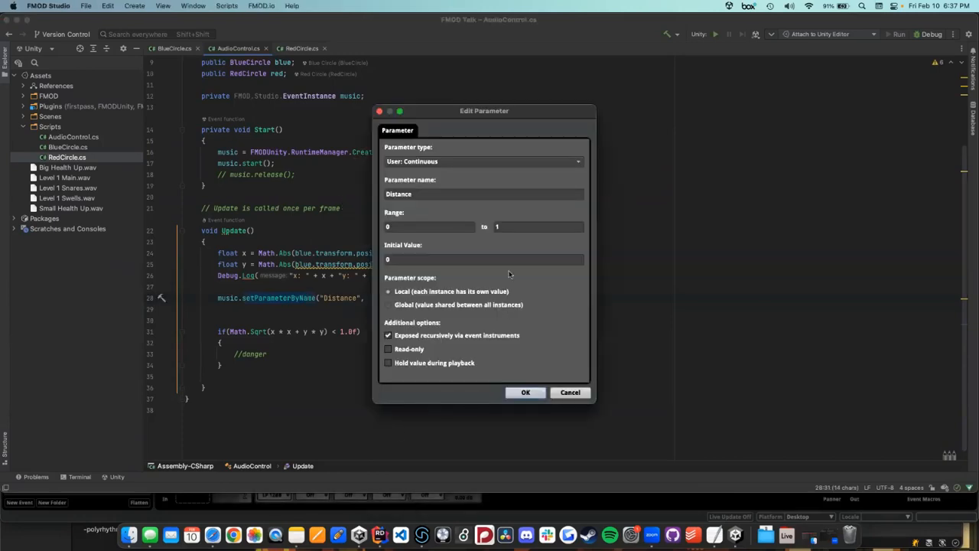
Step: Compare the Global and Local scope options for the Distance parameter and close its settings without saving
{"action": "left_click", "coordinate": [411, 306]}
{"action": "left_click", "coordinate": [402, 294]}
{"action": "left_click", "coordinate": [569, 392]}
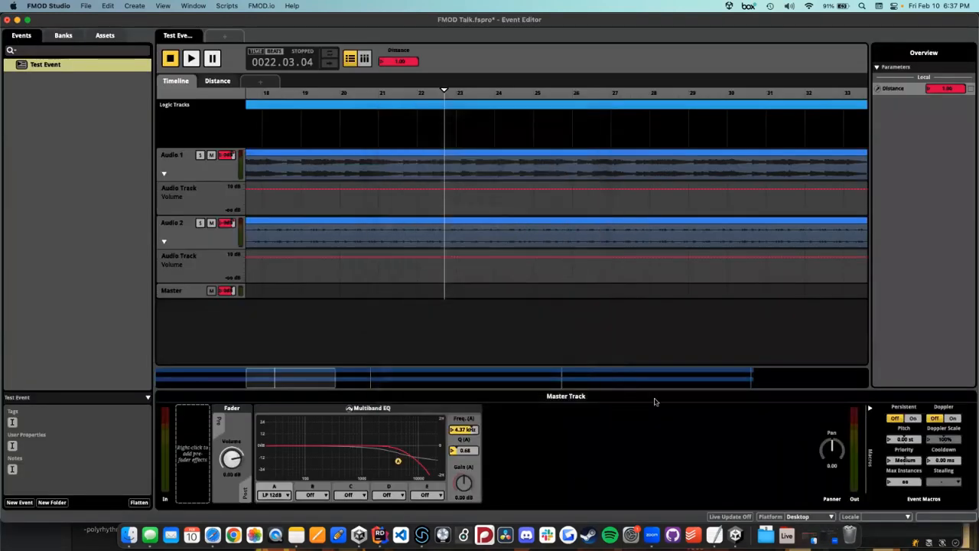
Step: Open the Distance parameter in the Preset Browser and set its Seek Speed to about 0.45/s
{"action": "left_click", "coordinate": [877, 89]}
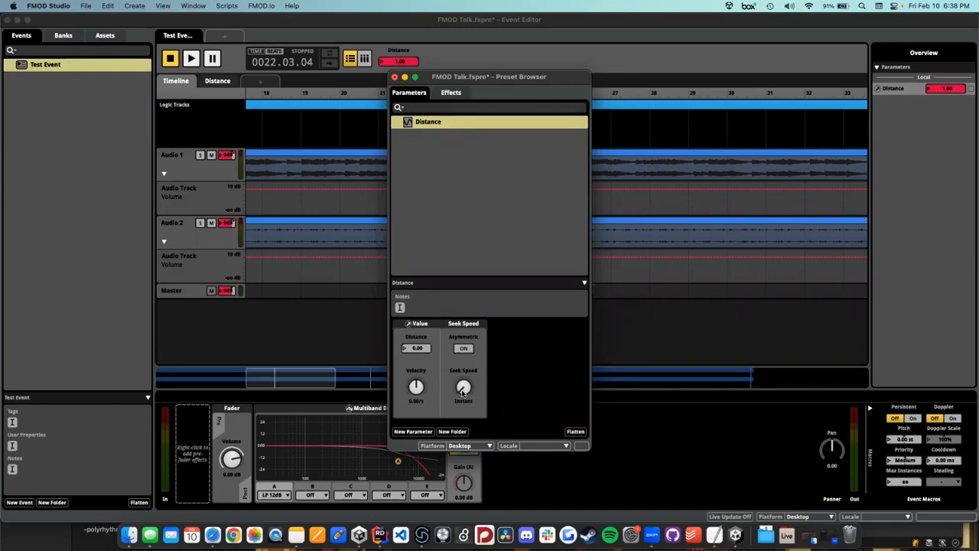
{"action": "left_click_drag", "start_coordinate": [463, 392], "coordinate": [463, 391]}
{"action": "left_click_drag", "start_coordinate": [433, 79], "coordinate": [520, 96]}
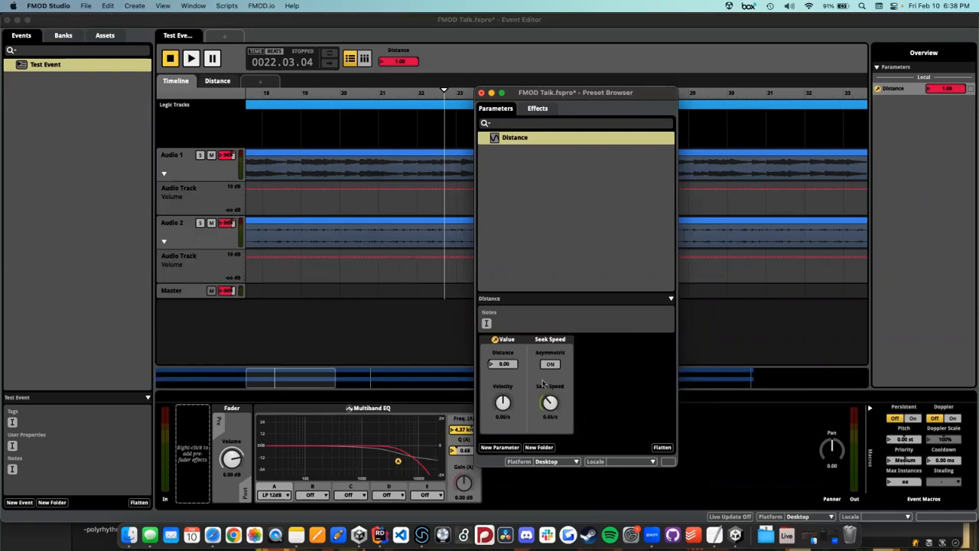
Step: Save the project and audition the event from the Distance sheet, changing Distance from 0.39 to 1.00 during playback
{"action": "key", "text": "super+s"}
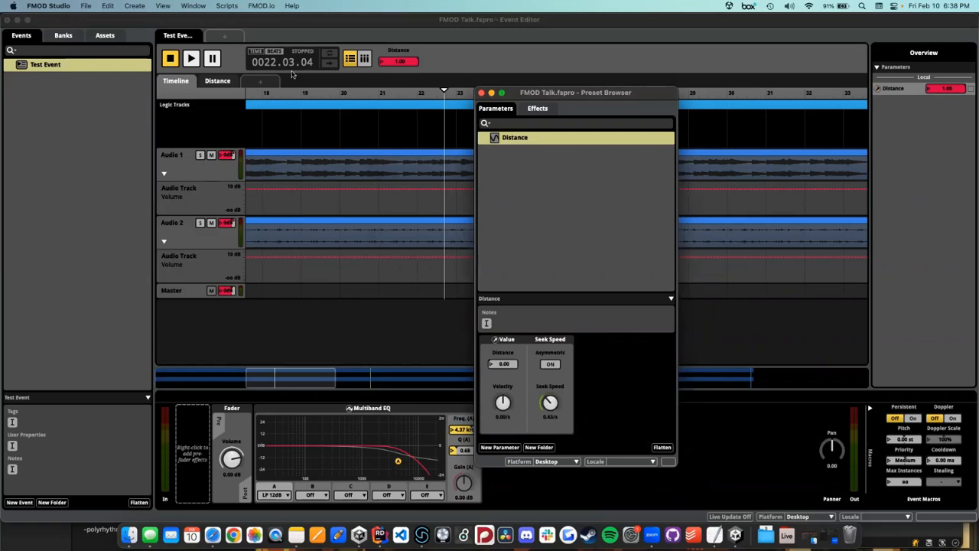
{"action": "left_click", "coordinate": [218, 82]}
{"action": "left_click_drag", "start_coordinate": [527, 93], "coordinate": [821, 145]}
{"action": "left_click", "coordinate": [491, 93]}
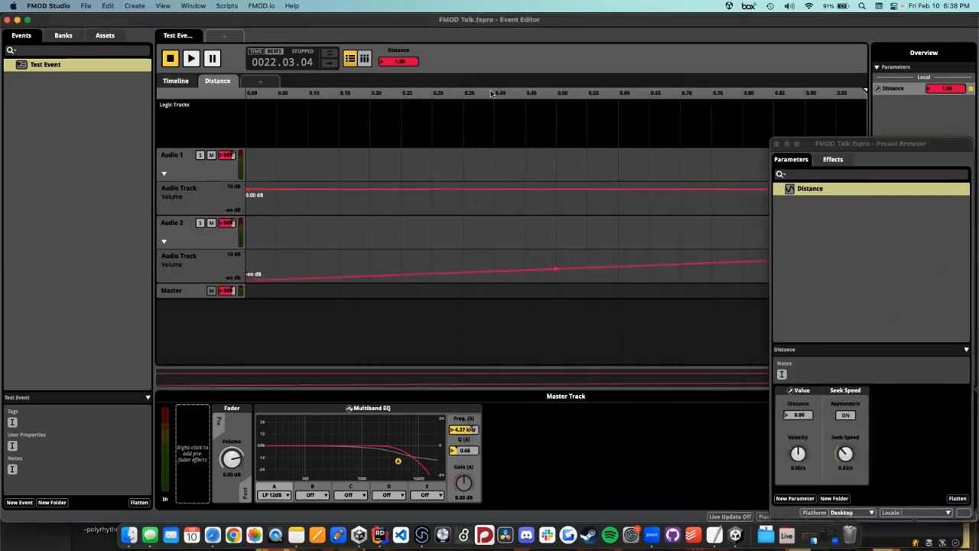
{"action": "key", "text": "space"}
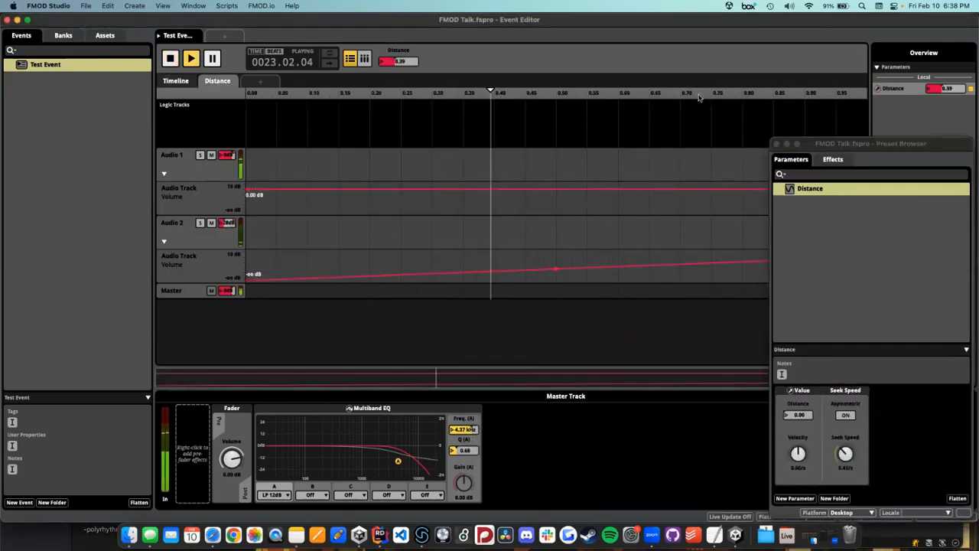
{"action": "left_click_drag", "start_coordinate": [860, 143], "coordinate": [823, 238]}
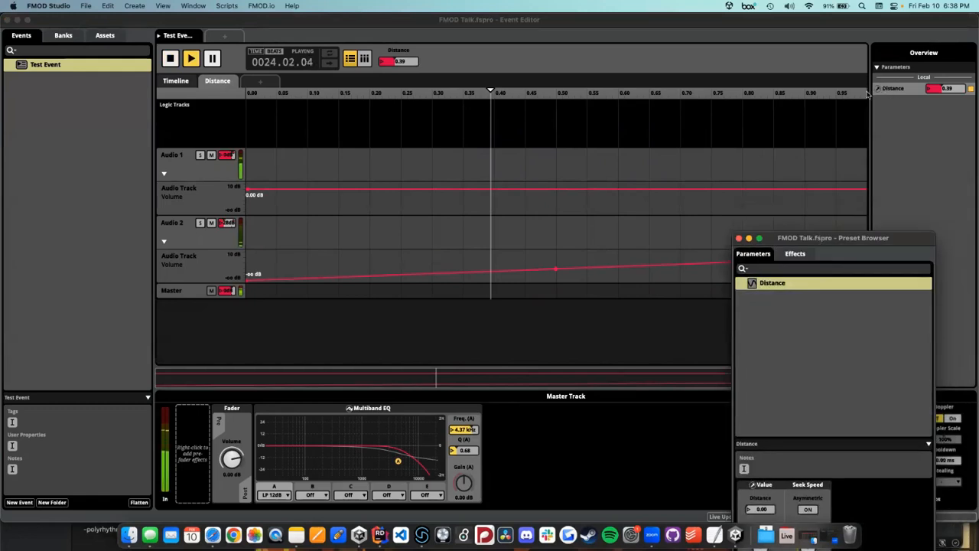
{"action": "left_click", "coordinate": [867, 93]}
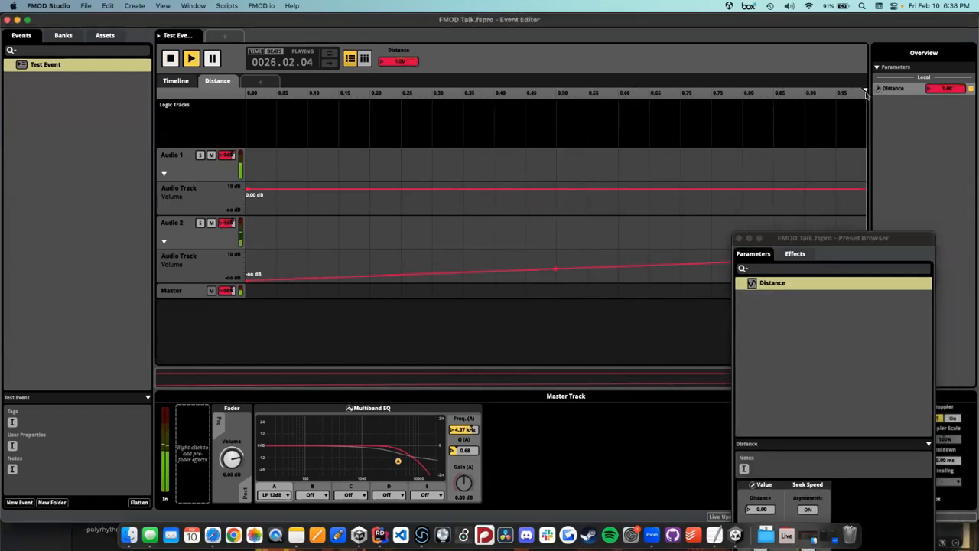
{"action": "left_click_drag", "start_coordinate": [781, 239], "coordinate": [769, 84]}
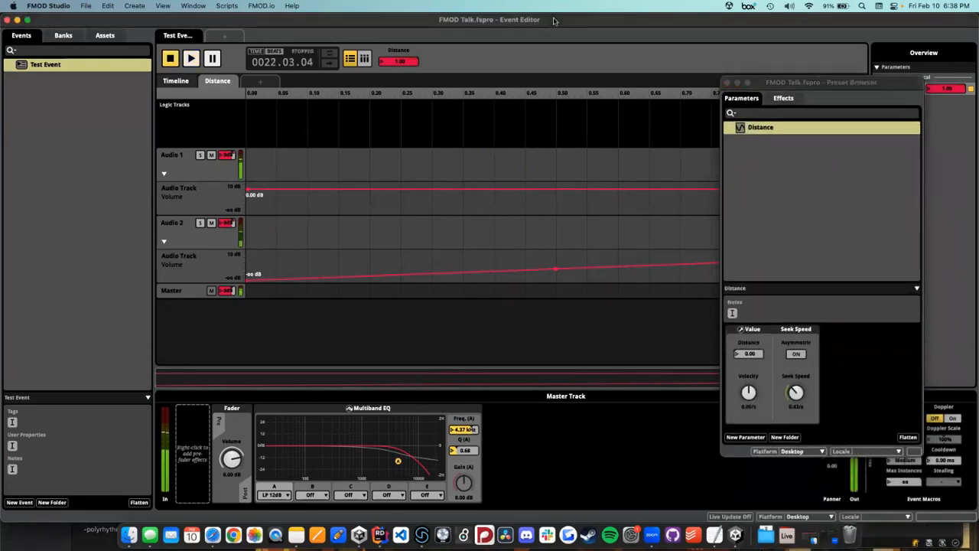
{"action": "key", "text": "space"}
Step: Turn on Asymmetric seek speed for the Distance parameter and set its Velocity to about -0.24/s
{"action": "left_click", "coordinate": [794, 353]}
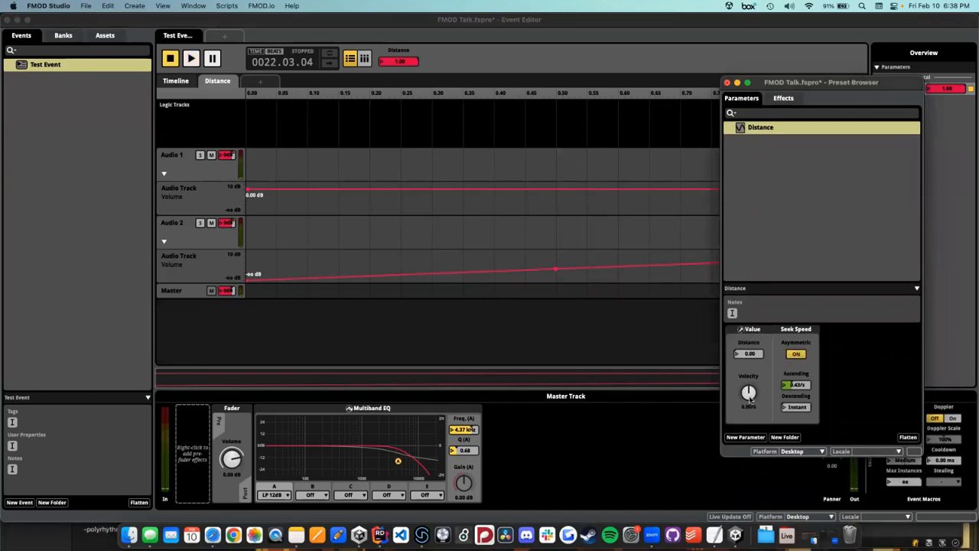
{"action": "left_click_drag", "start_coordinate": [749, 391], "coordinate": [750, 394]}
{"action": "left_click_drag", "start_coordinate": [769, 83], "coordinate": [814, 258]}
{"action": "left_click", "coordinate": [727, 67]}
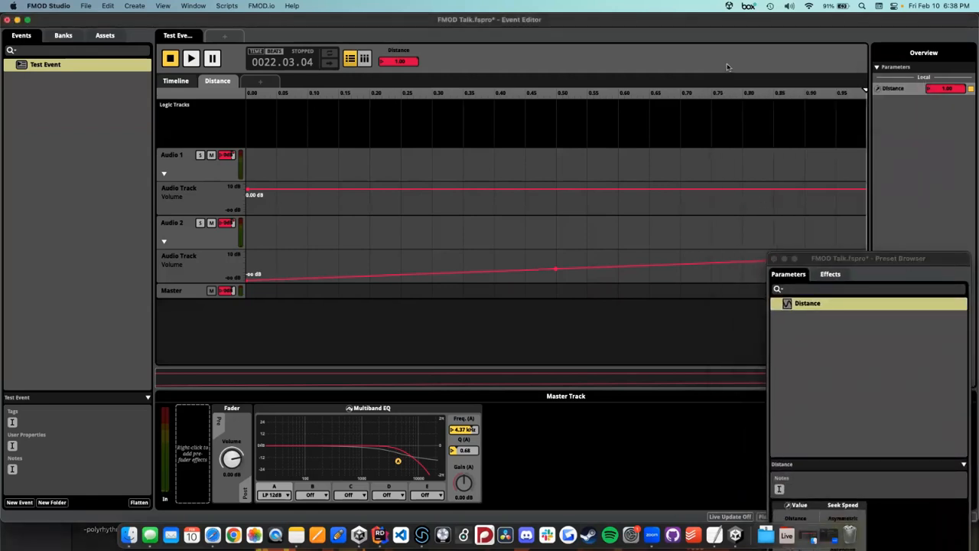
Step: Audition the event with Distance set to 0.99 during playback, and close the Preset Browser
{"action": "key", "text": "space"}
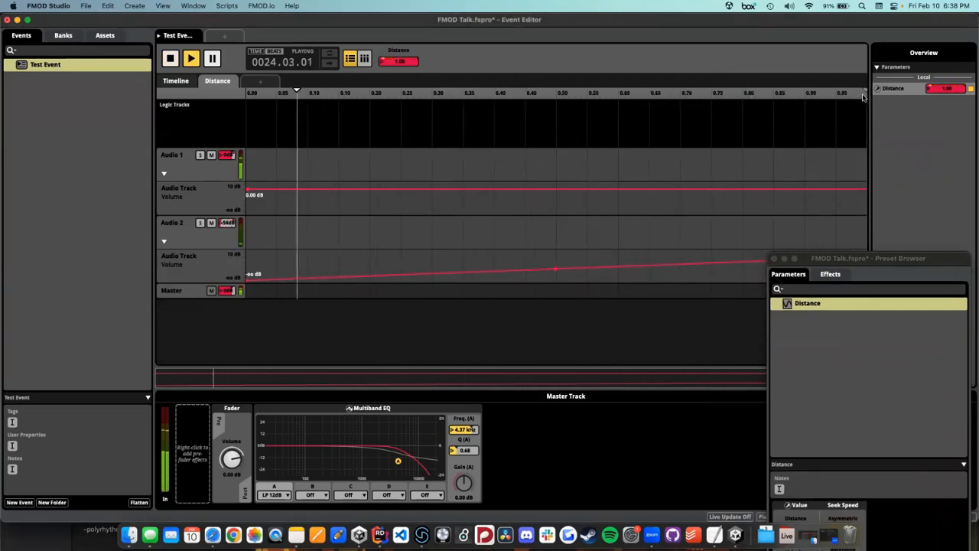
{"action": "left_click", "coordinate": [861, 93]}
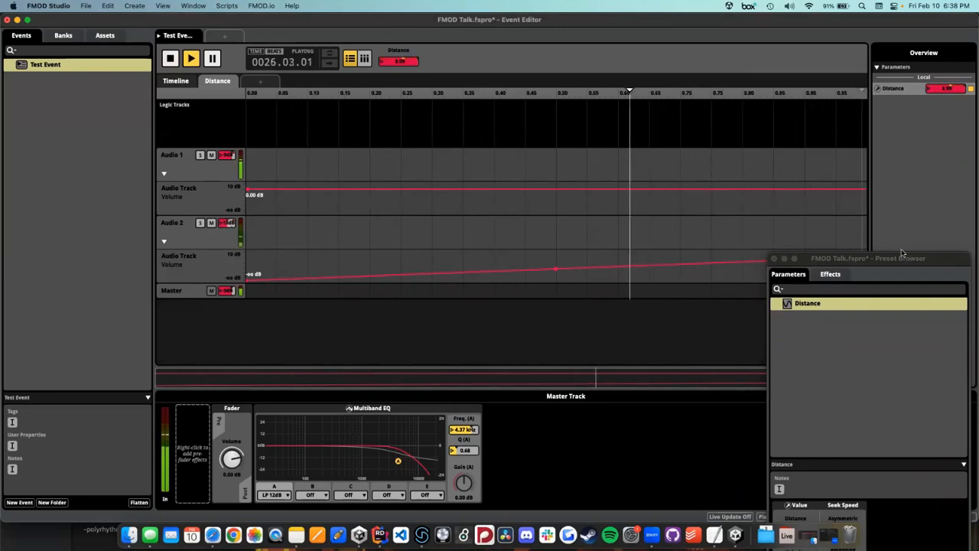
{"action": "left_click_drag", "start_coordinate": [849, 254], "coordinate": [827, 92]}
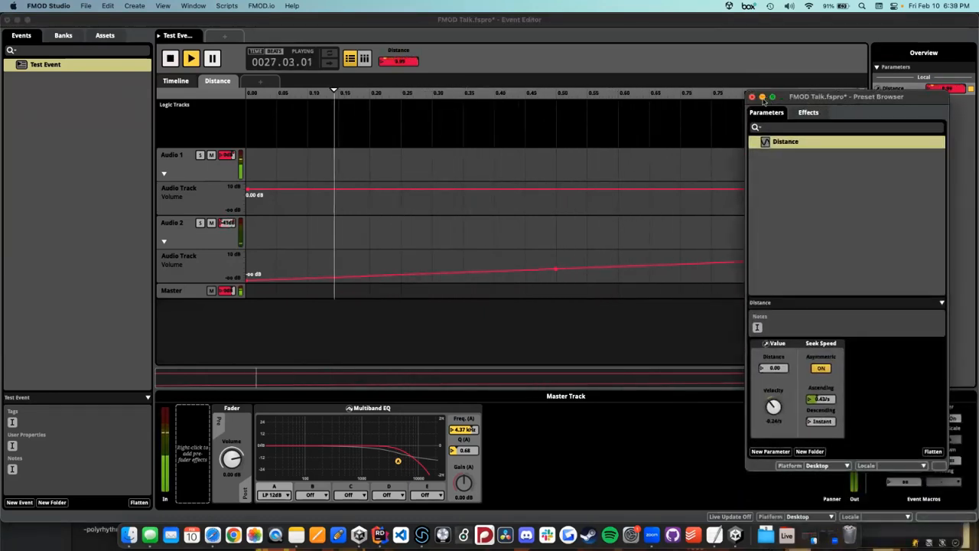
{"action": "left_click", "coordinate": [752, 96]}
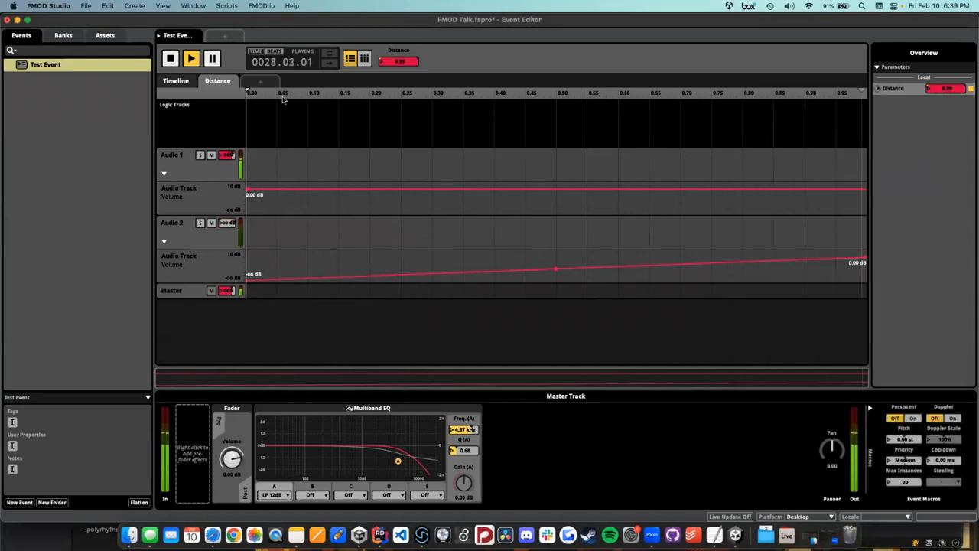
{"action": "key", "text": "space"}
Step: Add an AHDSR modulator to the volume of the Audio 1 track
{"action": "left_click", "coordinate": [176, 81]}
{"action": "scroll", "coordinate": [351, 202], "scroll_direction": "left", "scroll_amount": 10}
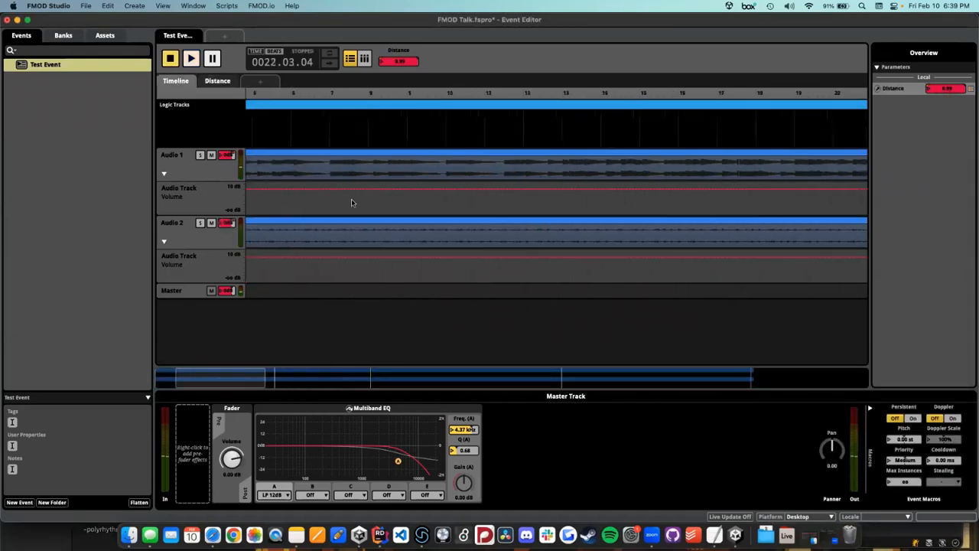
{"action": "left_click", "coordinate": [204, 173]}
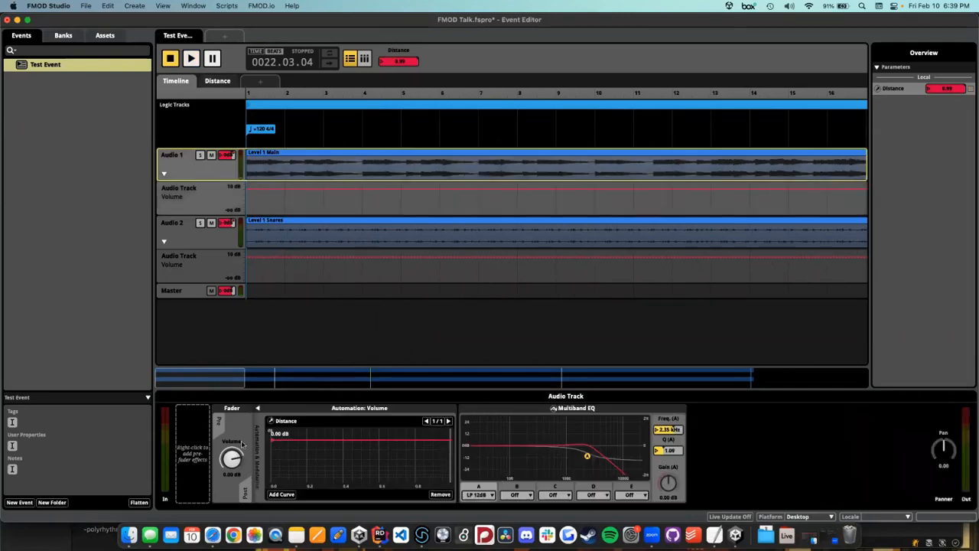
{"action": "left_click", "coordinate": [257, 414]}
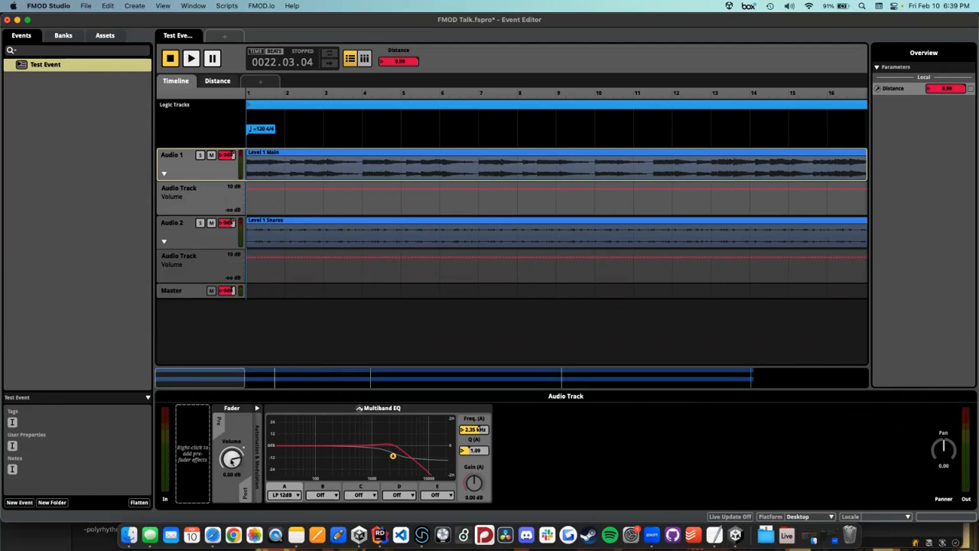
{"action": "right_click", "coordinate": [231, 460]}
{"action": "mouse_move", "coordinate": [260, 488]}
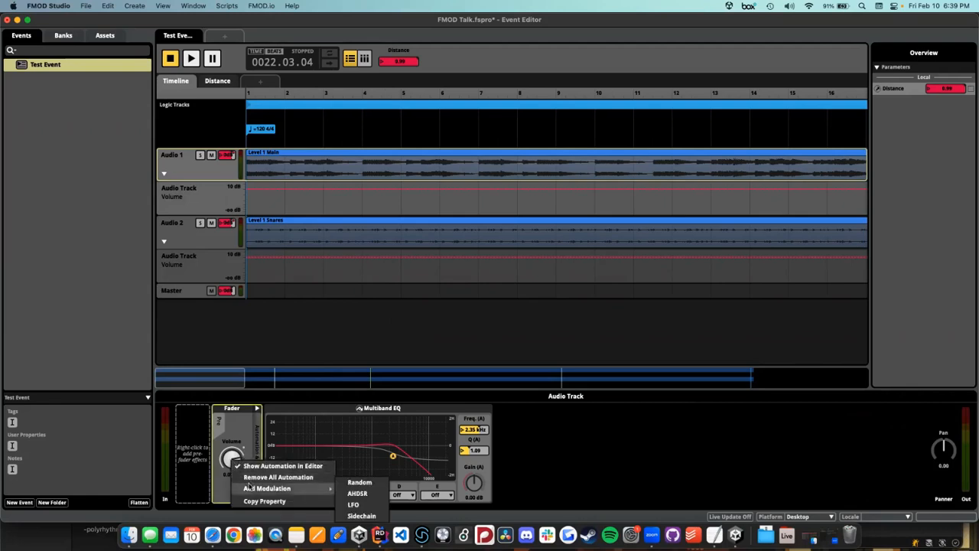
{"action": "left_click", "coordinate": [357, 493]}
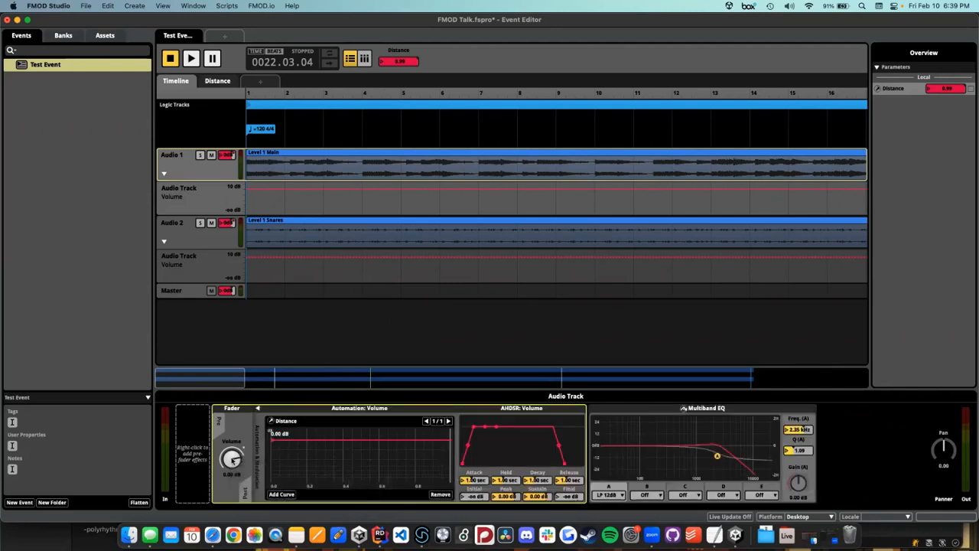
Step: Look through the modulation types available for the Audio 1 track's volume
{"action": "right_click", "coordinate": [233, 460]}
{"action": "left_click", "coordinate": [228, 459]}
{"action": "right_click", "coordinate": [231, 459]}
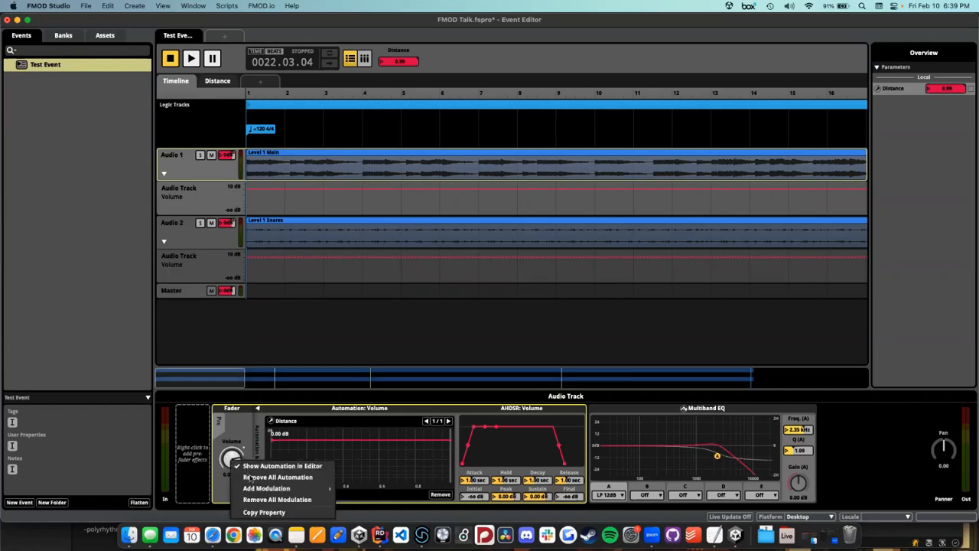
{"action": "mouse_move", "coordinate": [291, 488]}
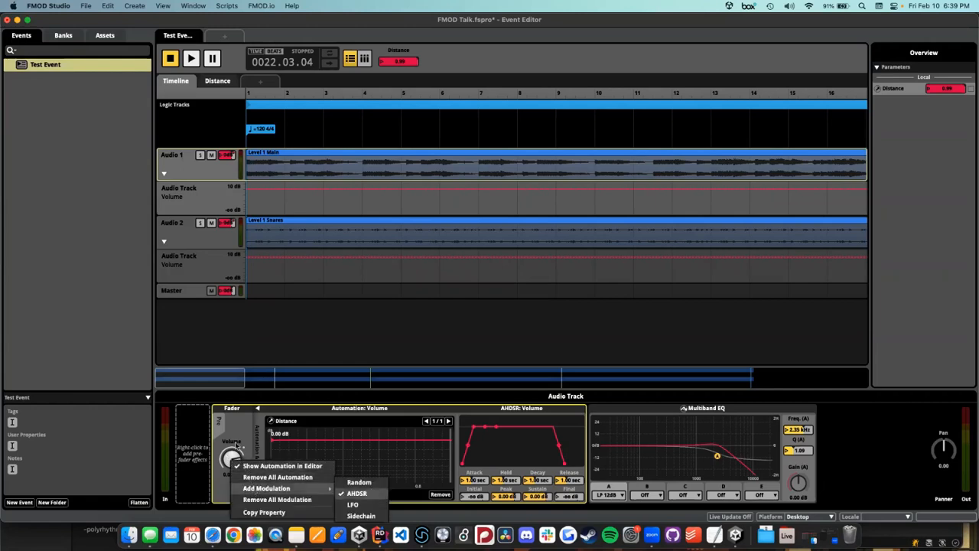
{"action": "left_click", "coordinate": [312, 443]}
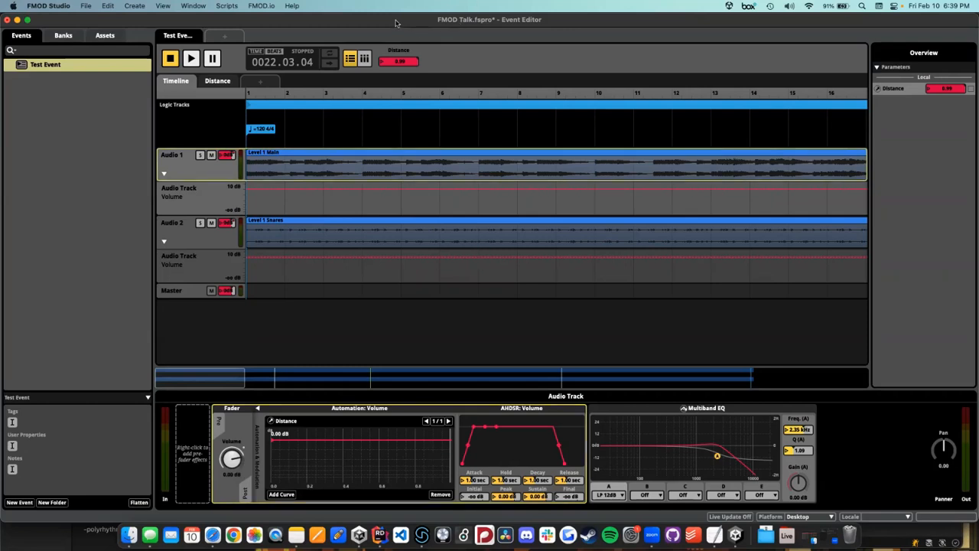
Step: Audition the event while trying an AHDSR Attack of 0 ms, and set the Attack to 920 ms
{"action": "key", "text": "space"}
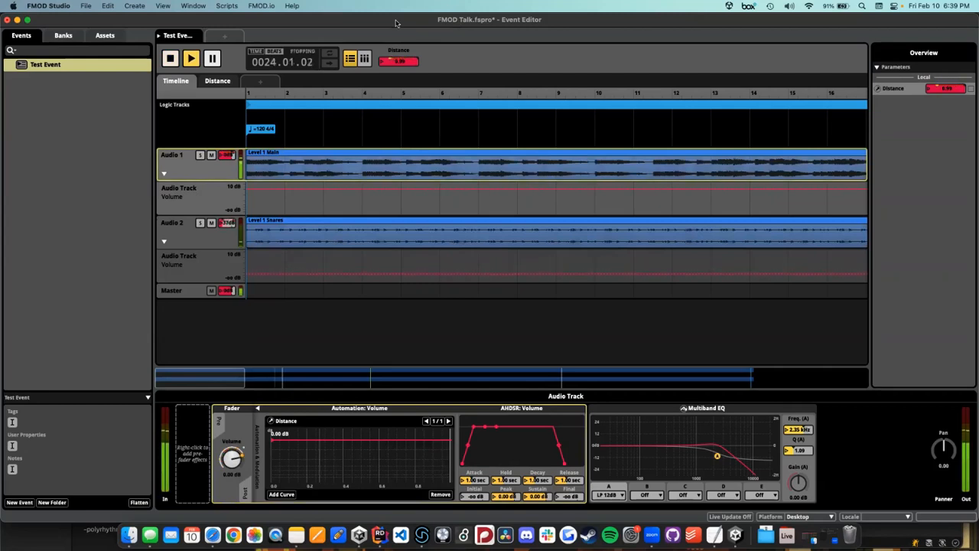
{"action": "key", "text": "space"}
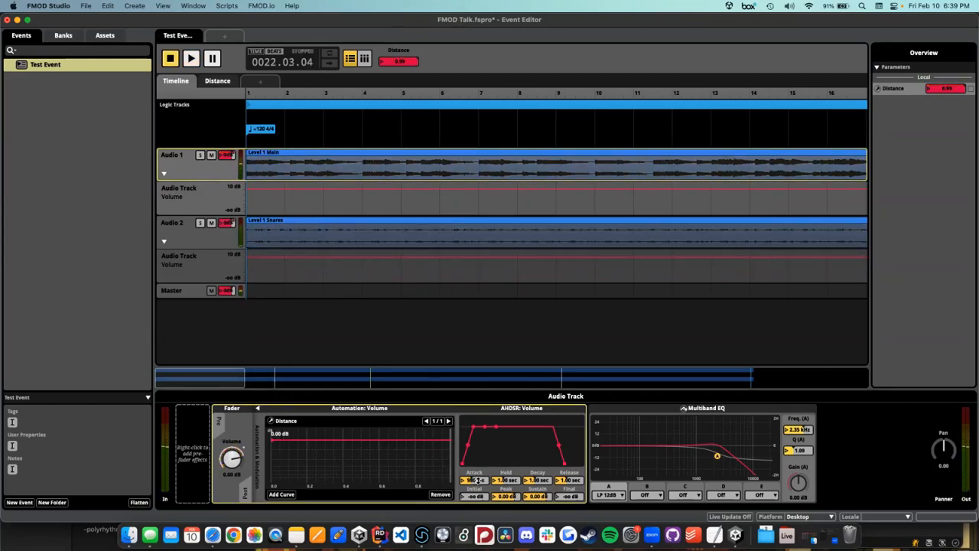
{"action": "left_click_drag", "start_coordinate": [477, 480], "coordinate": [478, 482]}
{"action": "key", "text": "space"}
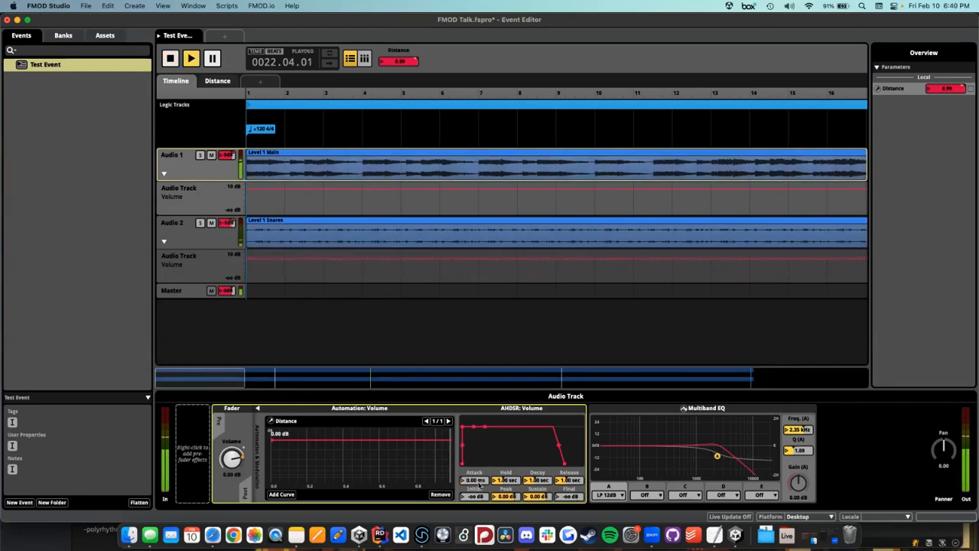
{"action": "left_click_drag", "start_coordinate": [477, 480], "coordinate": [478, 480]}
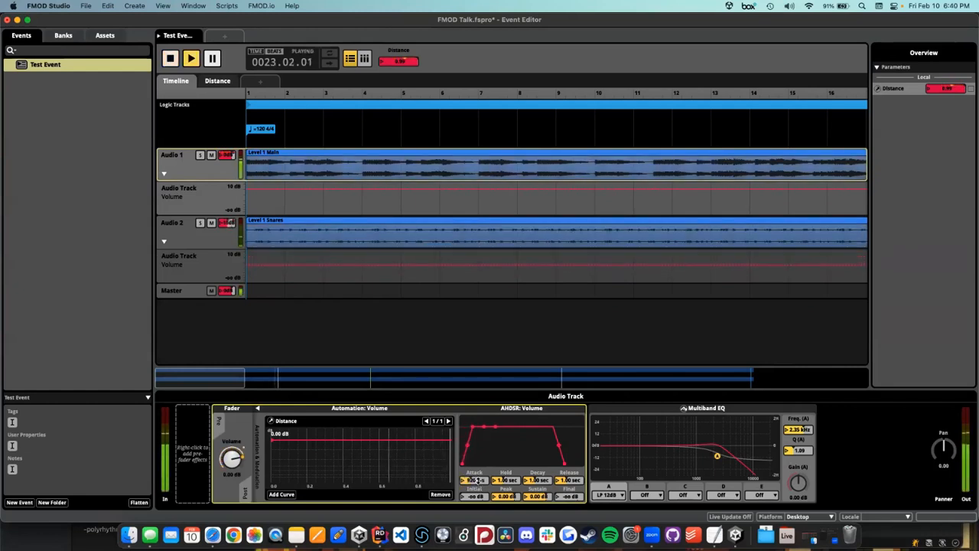
{"action": "key", "text": "space"}
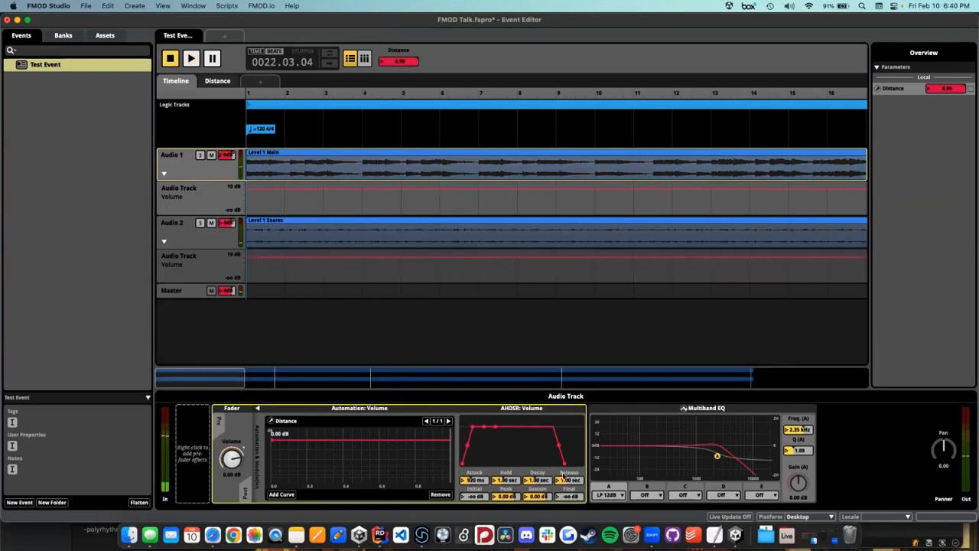
Step: Audition the AHDSR Release at 7.00 sec, set it to 0.00 ms, and play and stop the event again
{"action": "key", "text": "space"}
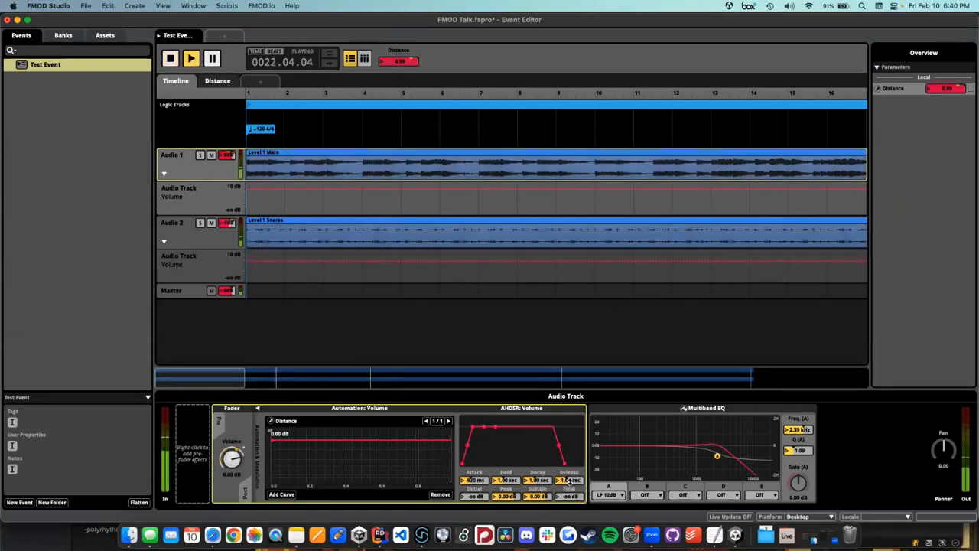
{"action": "left_click_drag", "start_coordinate": [570, 480], "coordinate": [571, 457]}
{"action": "key", "text": "space"}
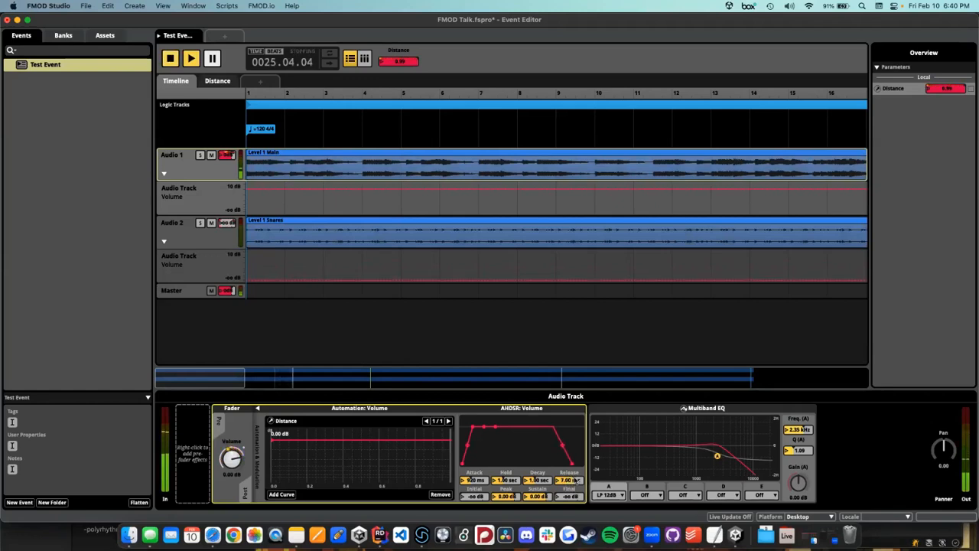
{"action": "left_click_drag", "start_coordinate": [576, 483], "coordinate": [576, 511]}
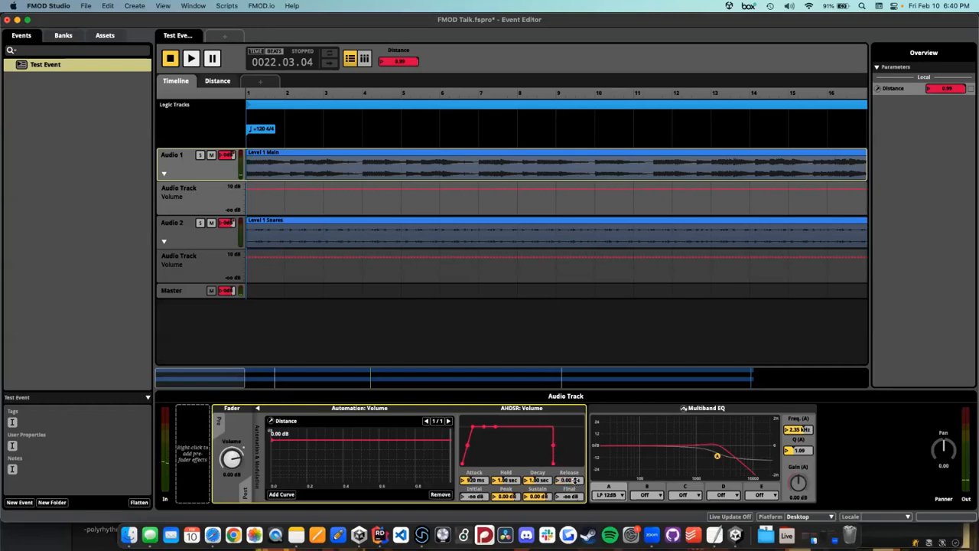
{"action": "key", "text": "space"}
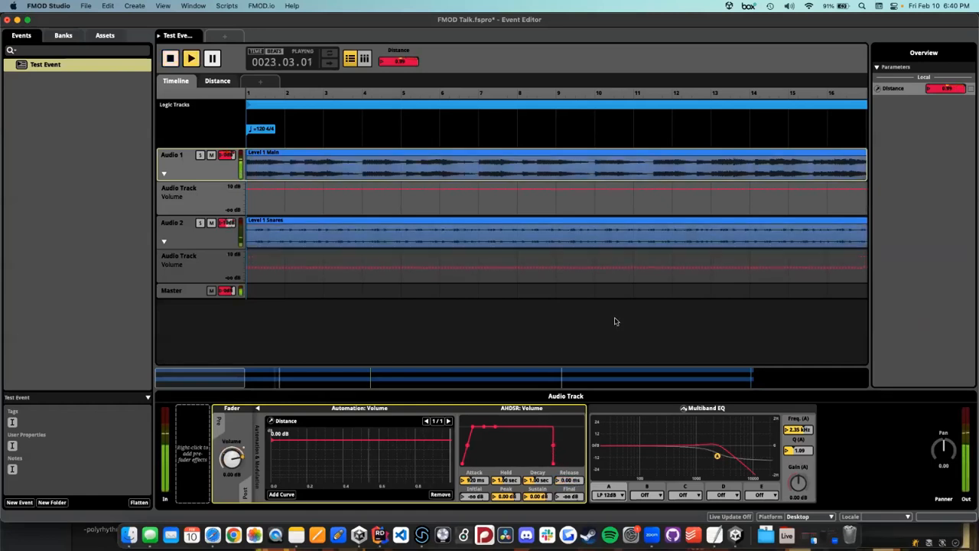
{"action": "key", "text": "space"}
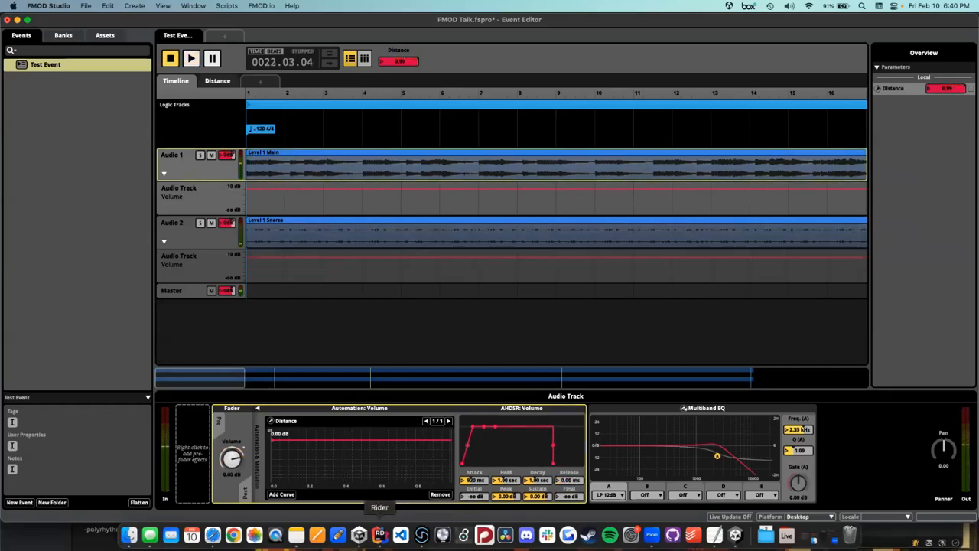
Step: Switch to Rider and add a music.stop call with STOP_MODE.ALLOWFADEOUT below the commented release line in AudioControl.cs's Start method
{"action": "left_click", "coordinate": [379, 534]}
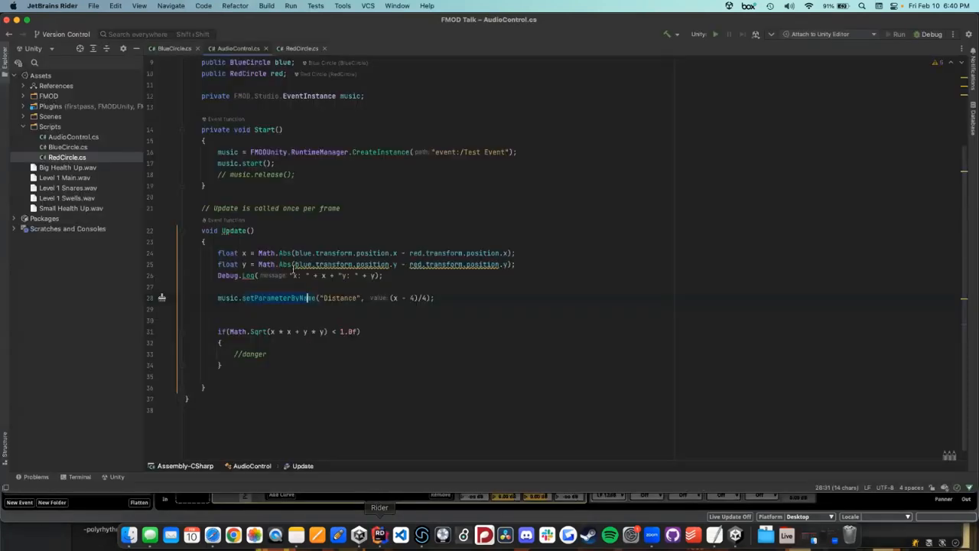
{"action": "left_click", "coordinate": [327, 174]}
{"action": "key", "text": "Return"}
{"action": "key", "text": "Return"}
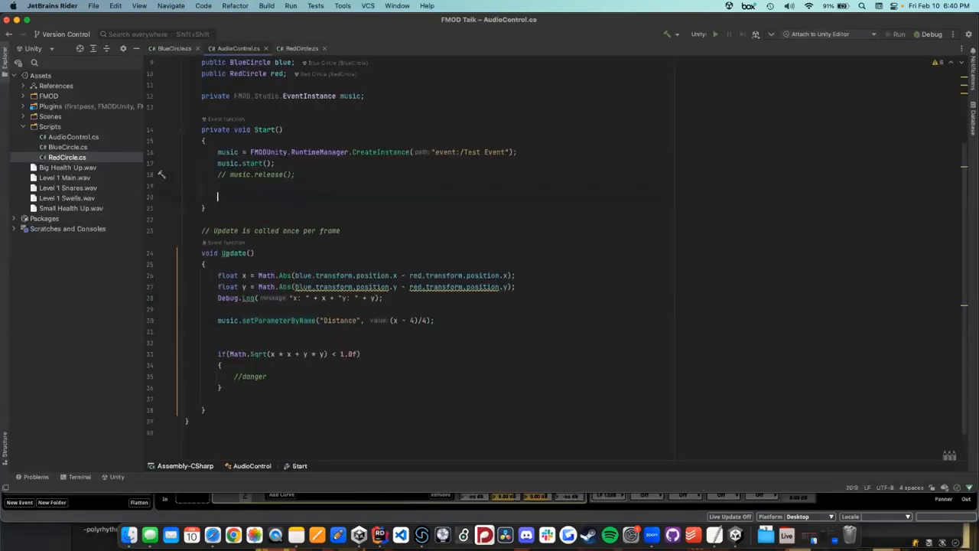
{"action": "type", "text": "music.stop"}
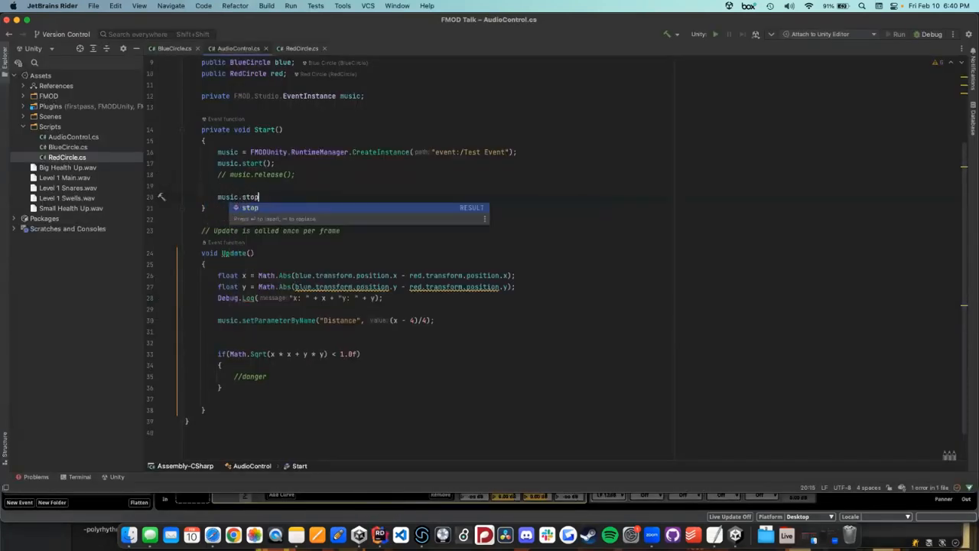
{"action": "key", "text": "Return"}
{"action": "type", "text": "FADE"}
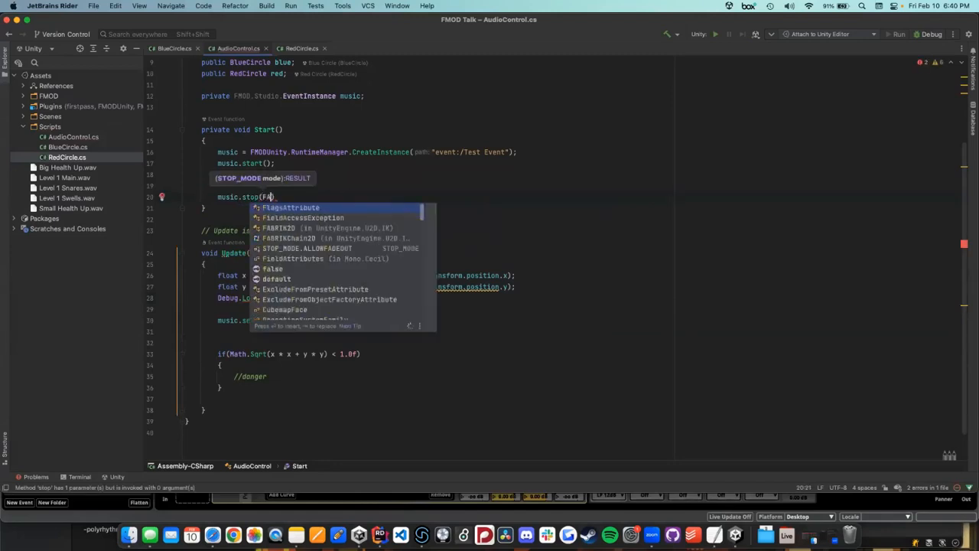
{"action": "key", "text": "Return"}
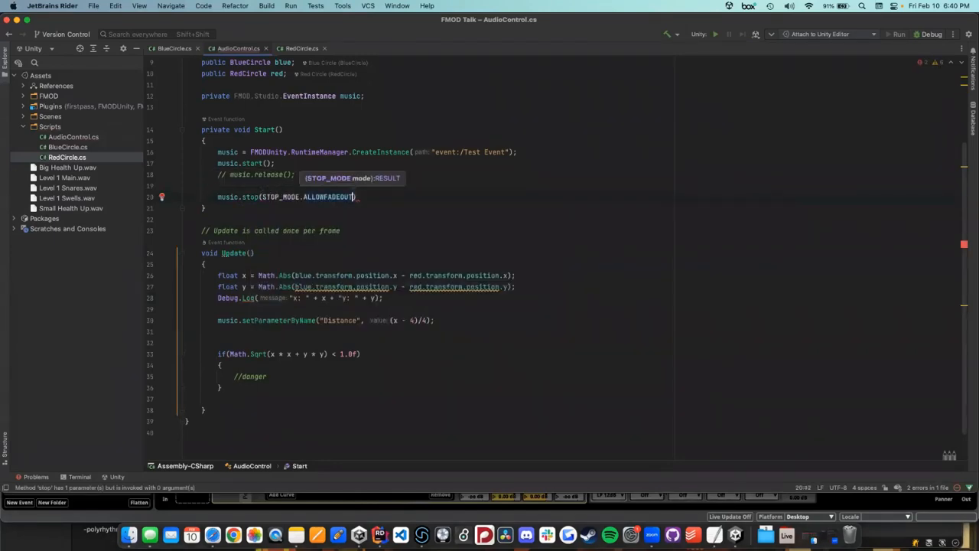
Step: Change the stop mode to IMMEDIATE, end the statement with a semicolon, and comment out the music.stop line
{"action": "double_click", "coordinate": [307, 197]}
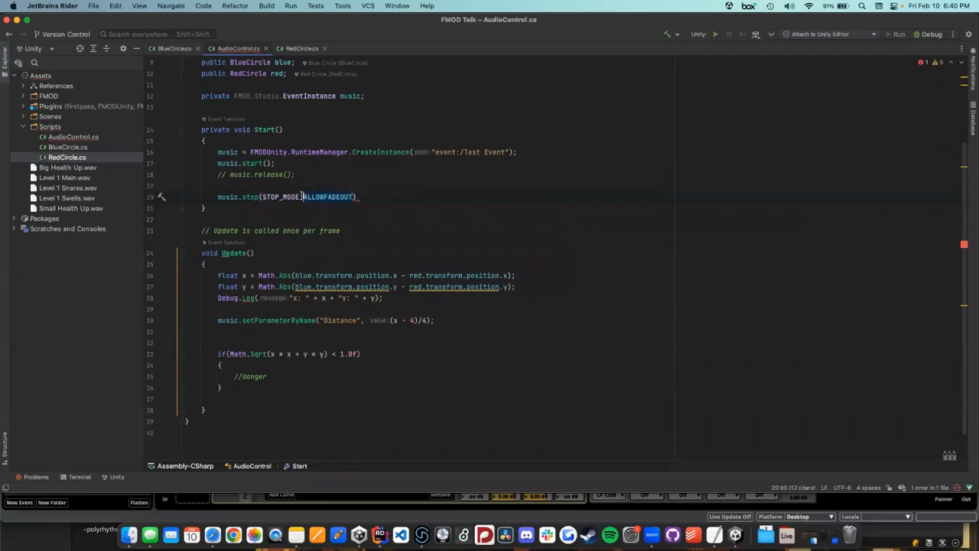
{"action": "type", "text": "IM"}
{"action": "key", "text": "Return"}
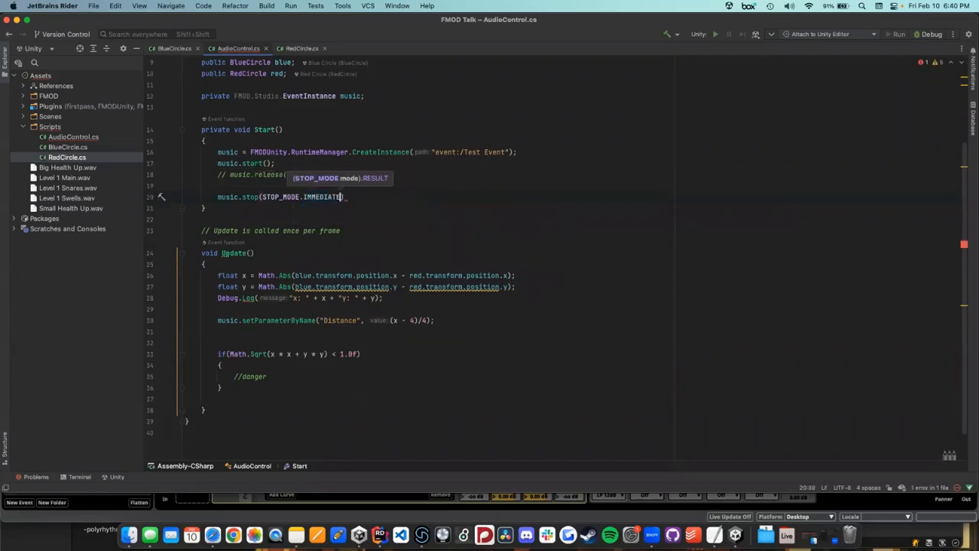
{"action": "type", "text": ";"}
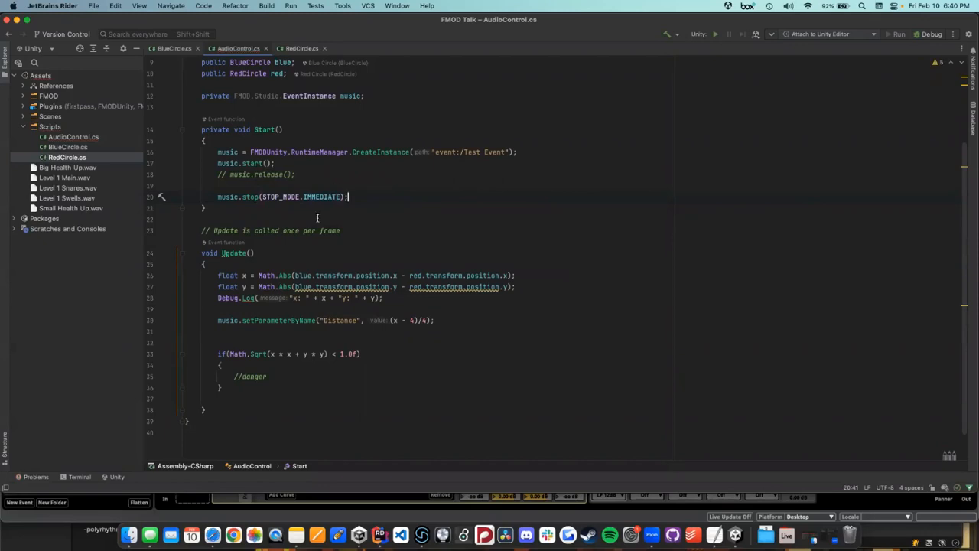
{"action": "key", "text": "super+slash"}
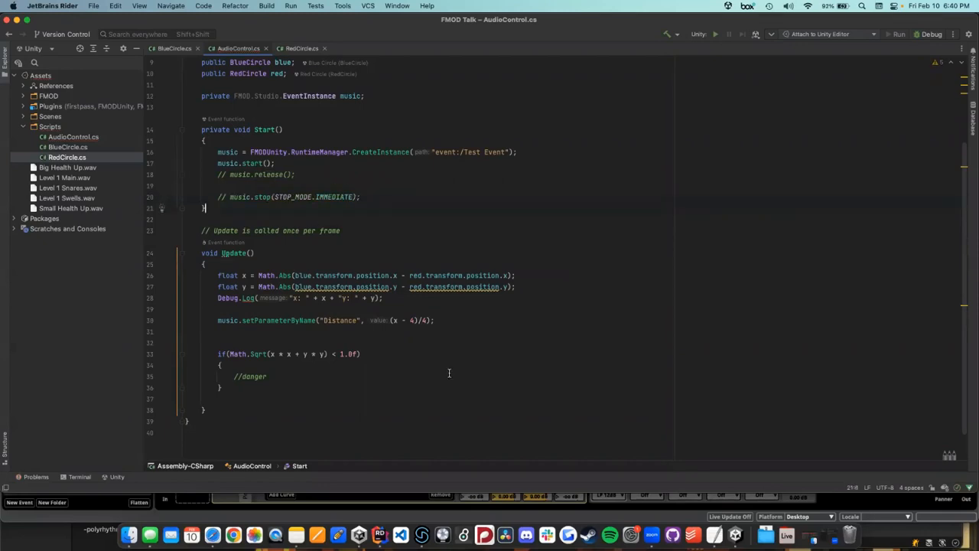
Step: Switch to FMOD Studio and create a new event named SFX
{"action": "left_click", "coordinate": [446, 513]}
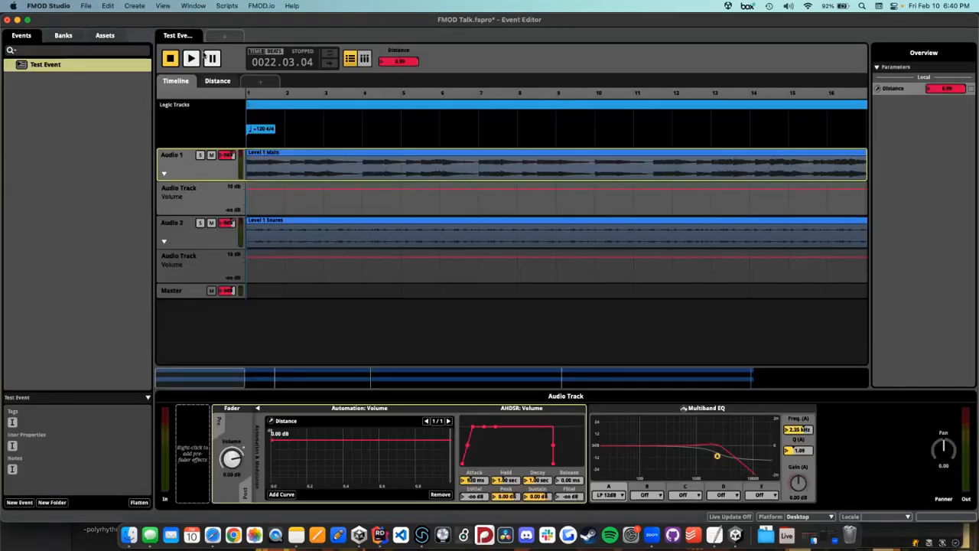
{"action": "left_click_drag", "start_coordinate": [176, 20], "coordinate": [284, 21]}
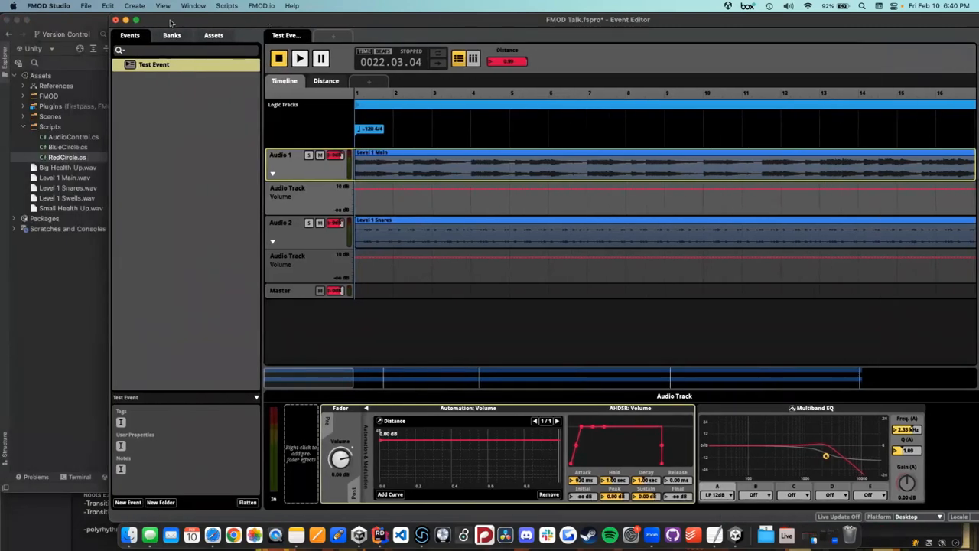
{"action": "left_click_drag", "start_coordinate": [170, 22], "coordinate": [467, 23]}
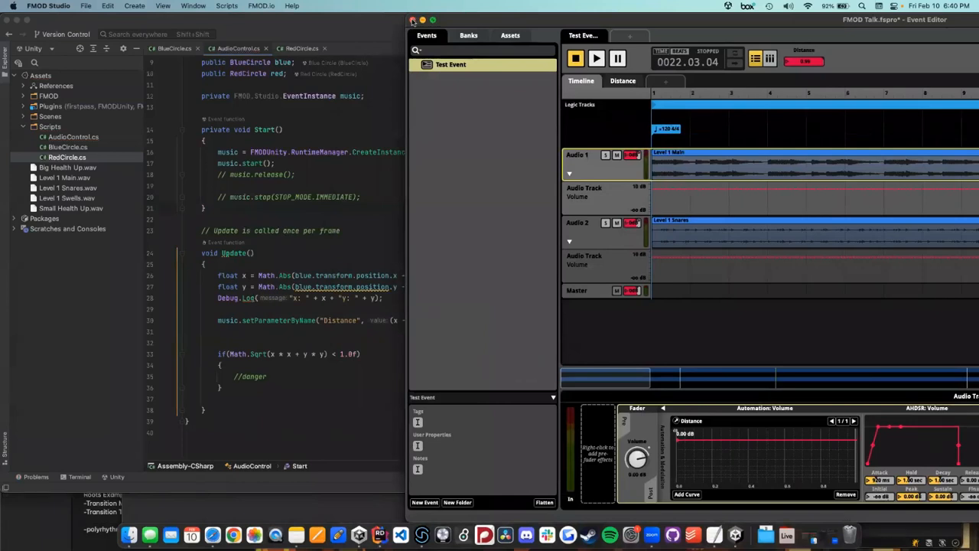
{"action": "right_click", "coordinate": [466, 148]}
{"action": "left_click", "coordinate": [495, 153]}
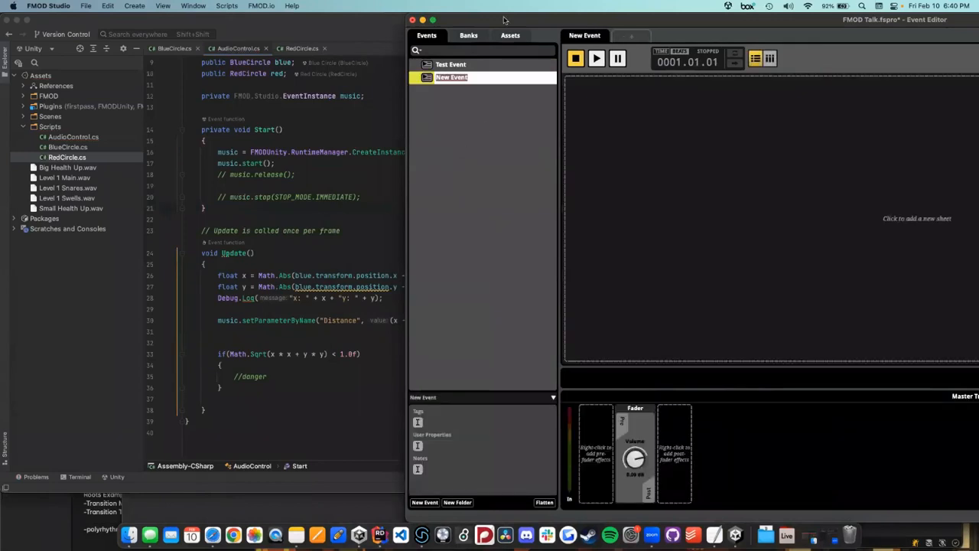
{"action": "left_click_drag", "start_coordinate": [505, 21], "coordinate": [233, 20]}
{"action": "type", "text": "SFX"}
{"action": "key", "text": "Return"}
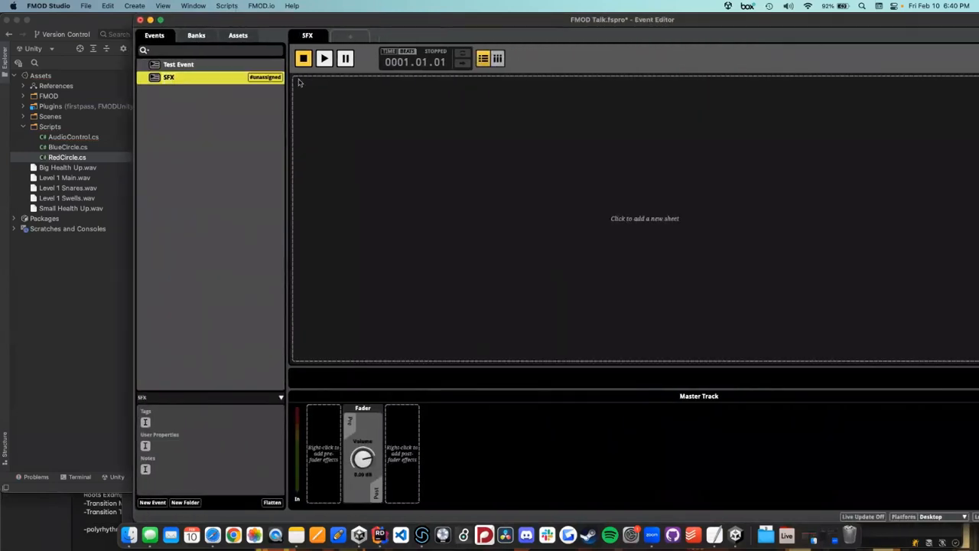
Step: Check the FMOD Talk outline in Notes for the SFX topics, and return to FMOD Studio
{"action": "left_click_drag", "start_coordinate": [283, 19], "coordinate": [203, 19]}
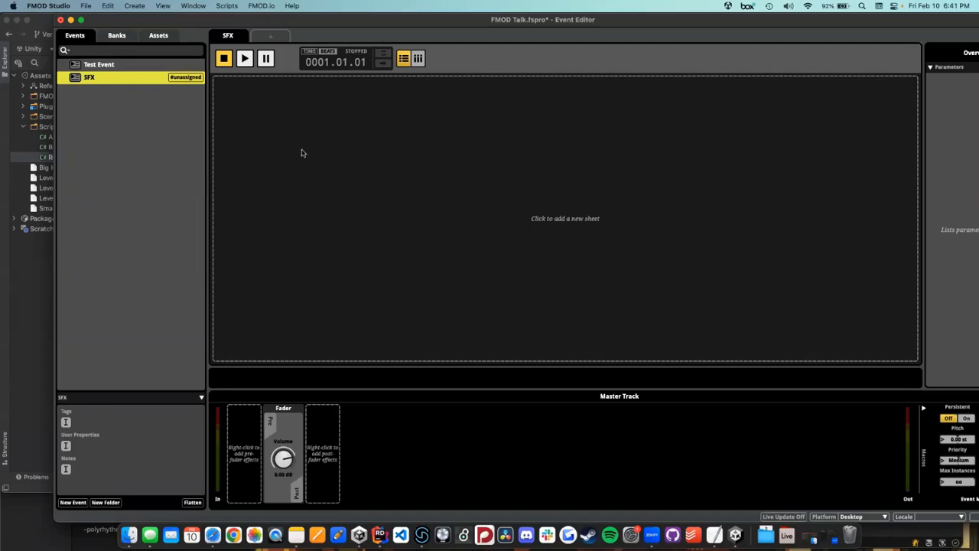
{"action": "left_click", "coordinate": [310, 507]}
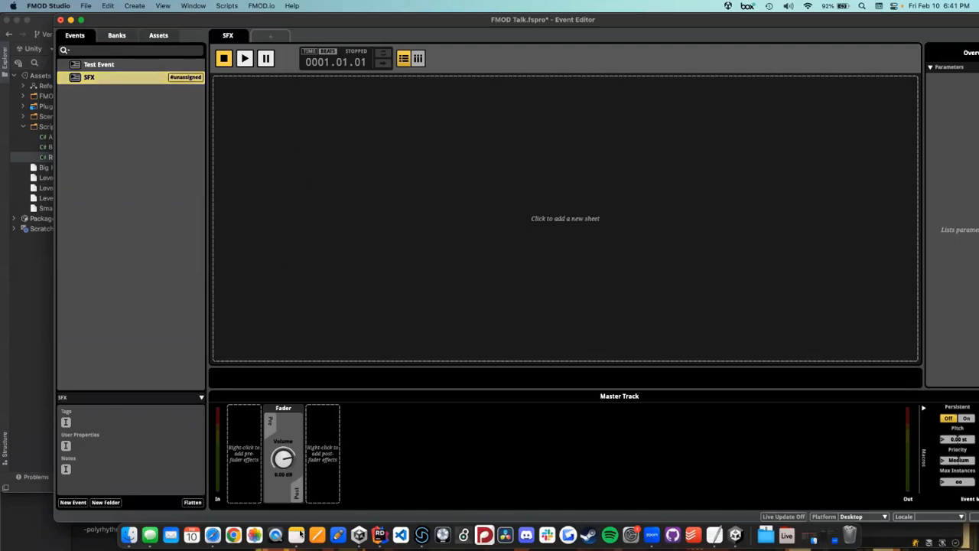
{"action": "left_click", "coordinate": [296, 534]}
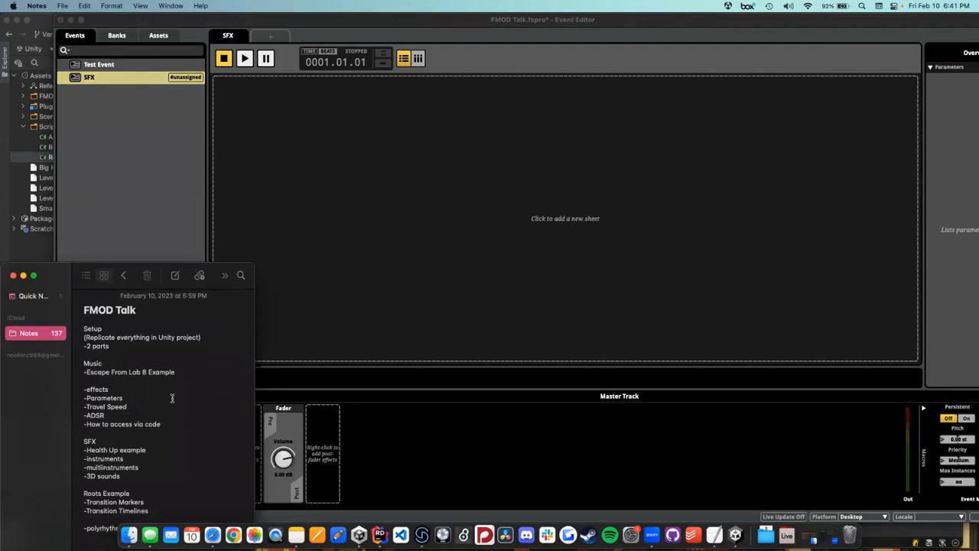
{"action": "left_click", "coordinate": [151, 26]}
Step: Add a timeline sheet to the empty SFX event
{"action": "left_click", "coordinate": [307, 184]}
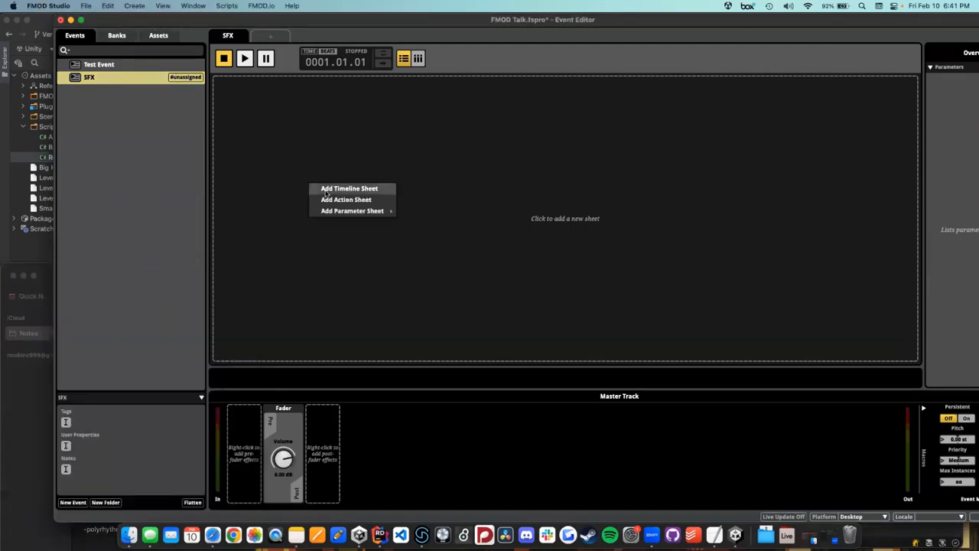
{"action": "mouse_move", "coordinate": [332, 211]}
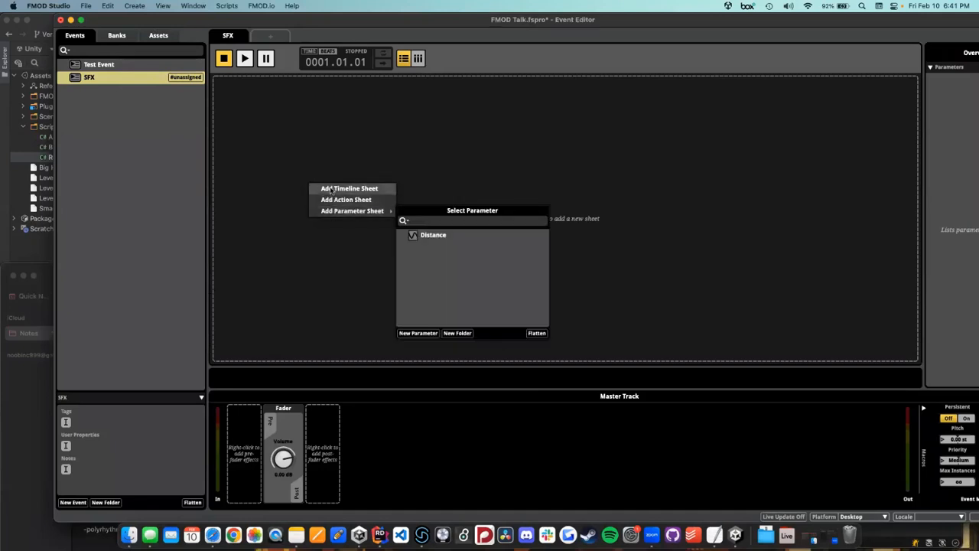
{"action": "left_click", "coordinate": [332, 189]}
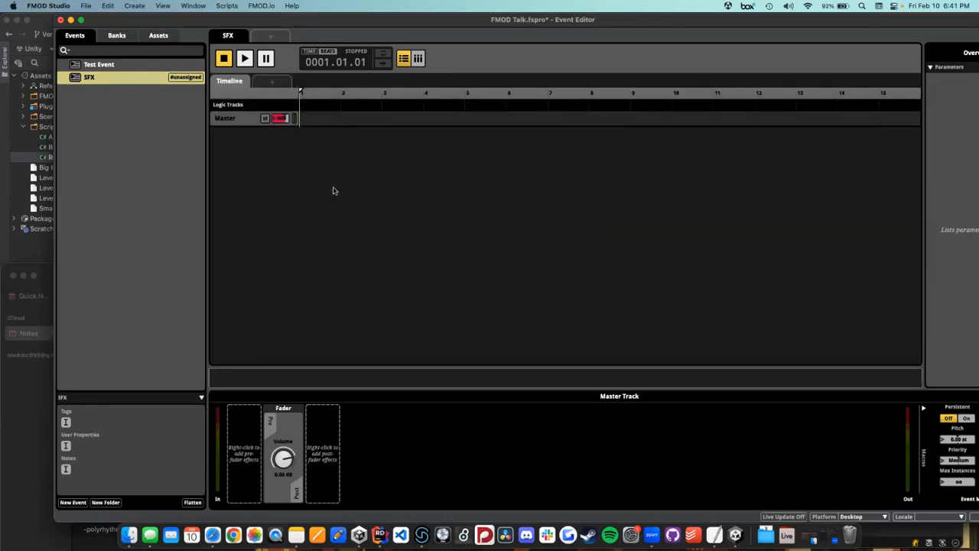
{"action": "right_click", "coordinate": [244, 122]}
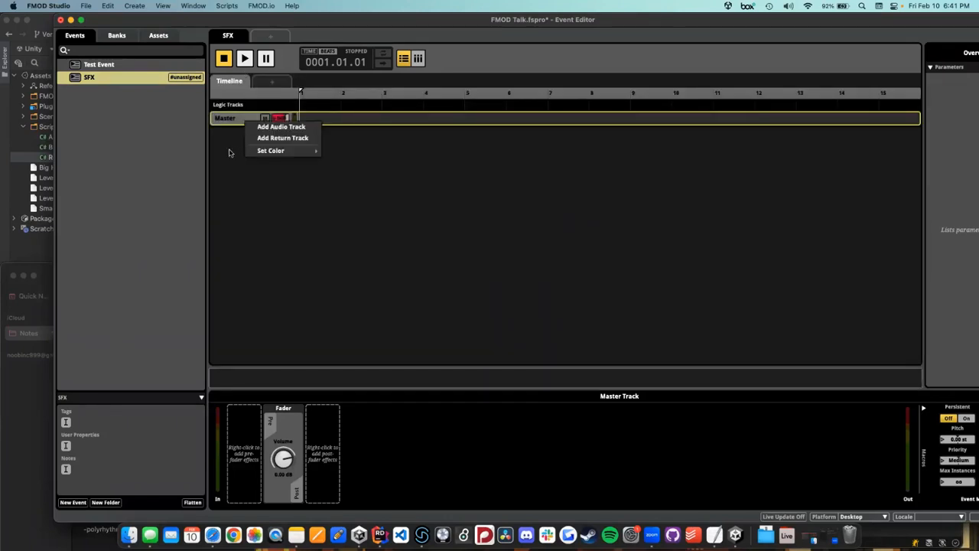
{"action": "left_click", "coordinate": [230, 151]}
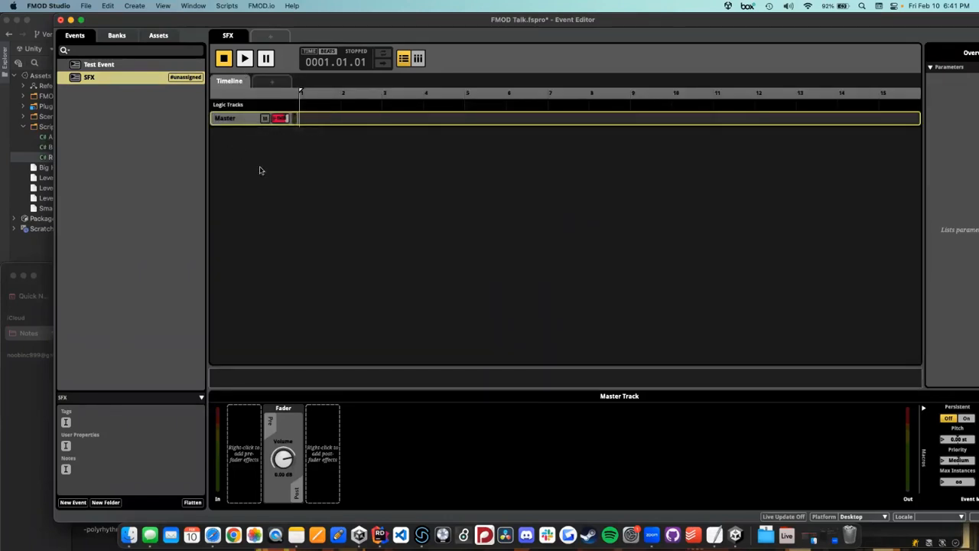
{"action": "left_click", "coordinate": [269, 84]}
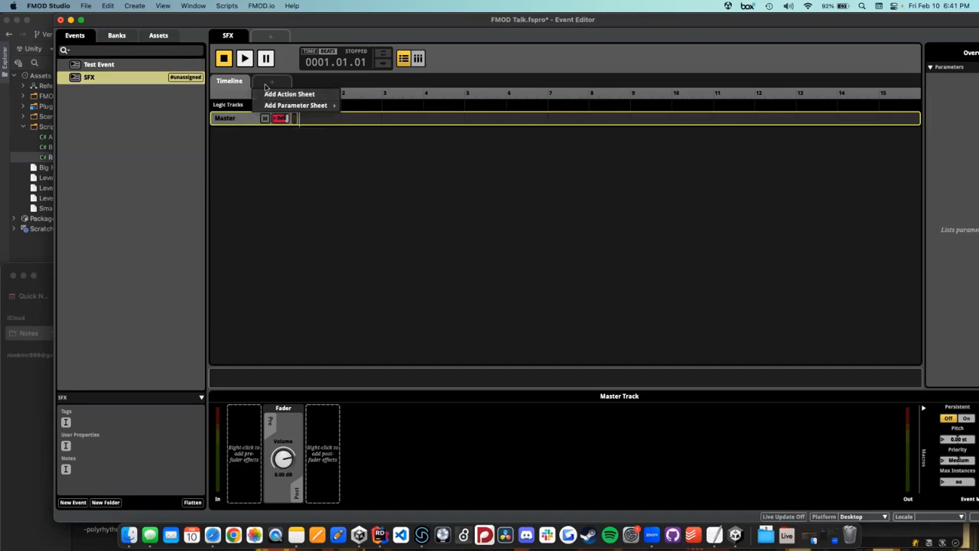
{"action": "left_click", "coordinate": [266, 85]}
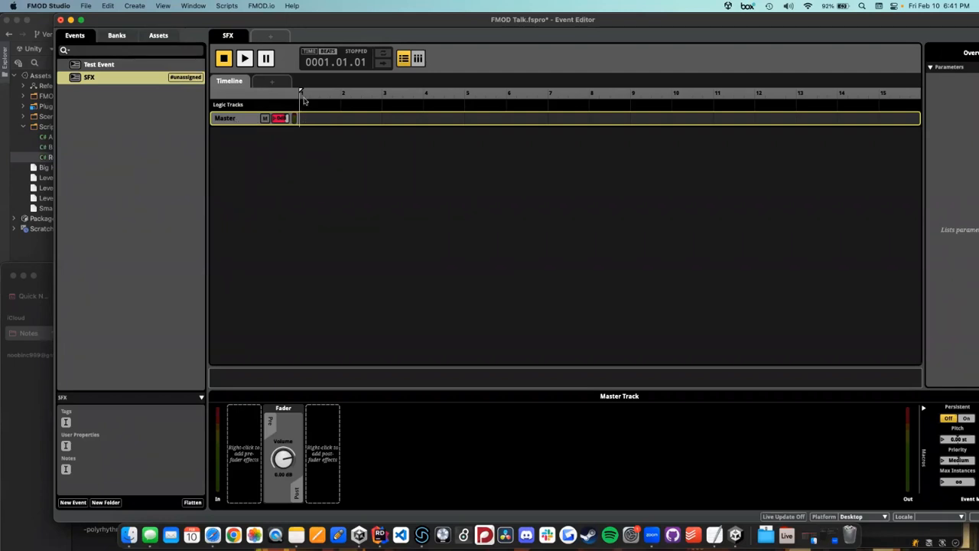
Step: Add an audio track to the SFX event and glance at the audio files in the Resources folder in Finder
{"action": "right_click", "coordinate": [257, 120]}
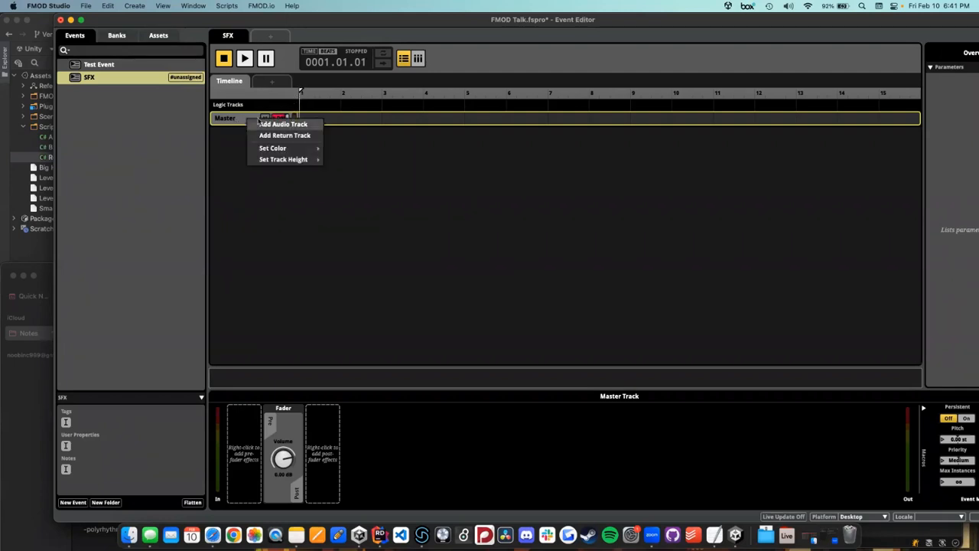
{"action": "left_click", "coordinate": [264, 125]}
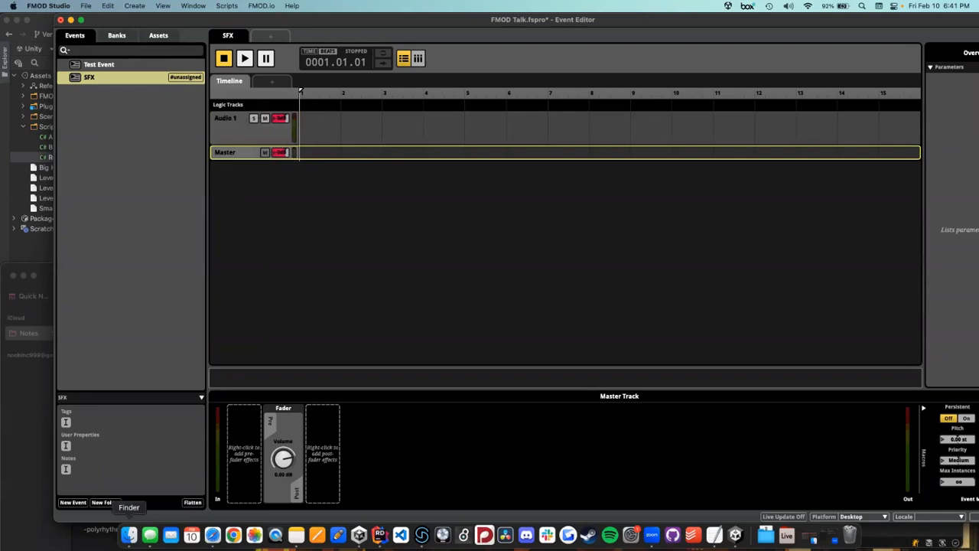
{"action": "left_click", "coordinate": [129, 534]}
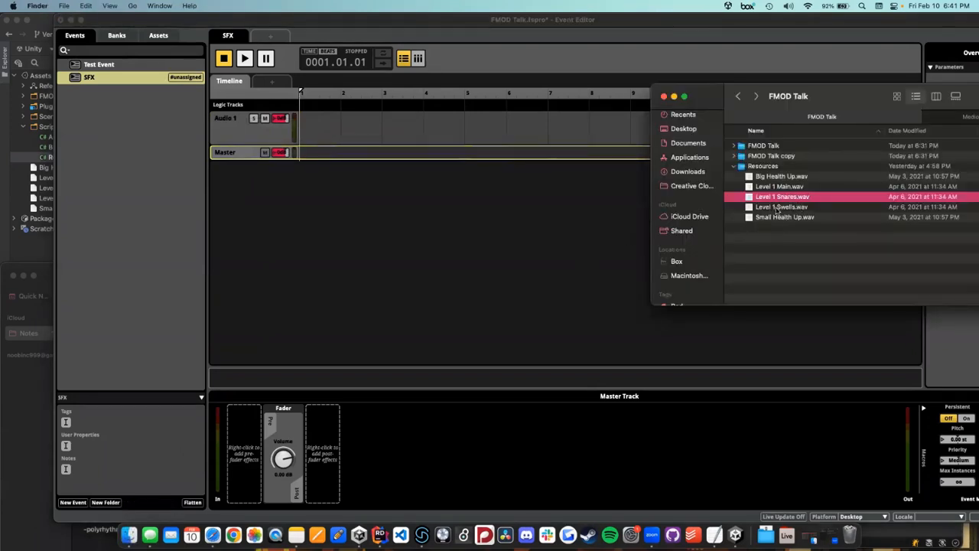
{"action": "left_click", "coordinate": [418, 192]}
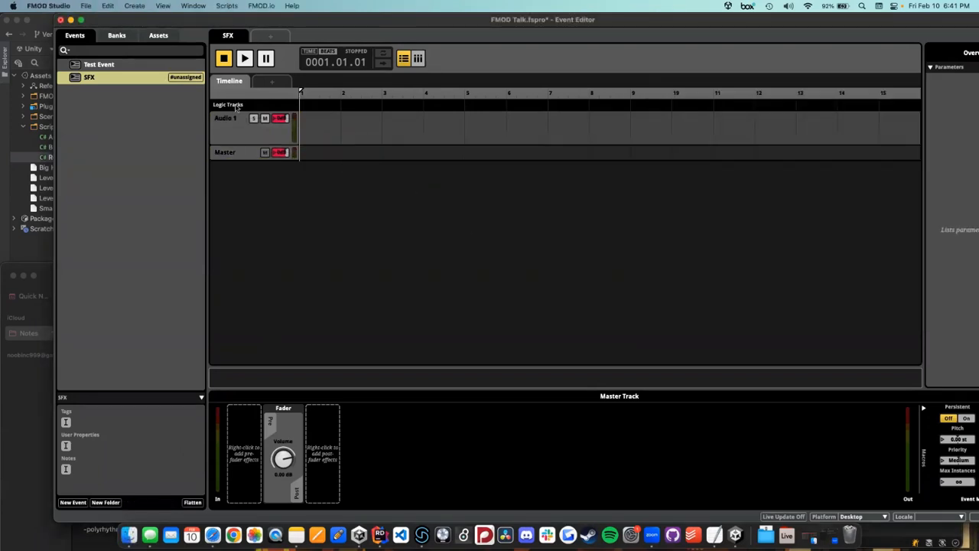
Step: Add a parameter sheet to the SFX event with a new continuous parameter ranging from 0 to 10, trying the Discrete type on the way
{"action": "left_click", "coordinate": [282, 83]}
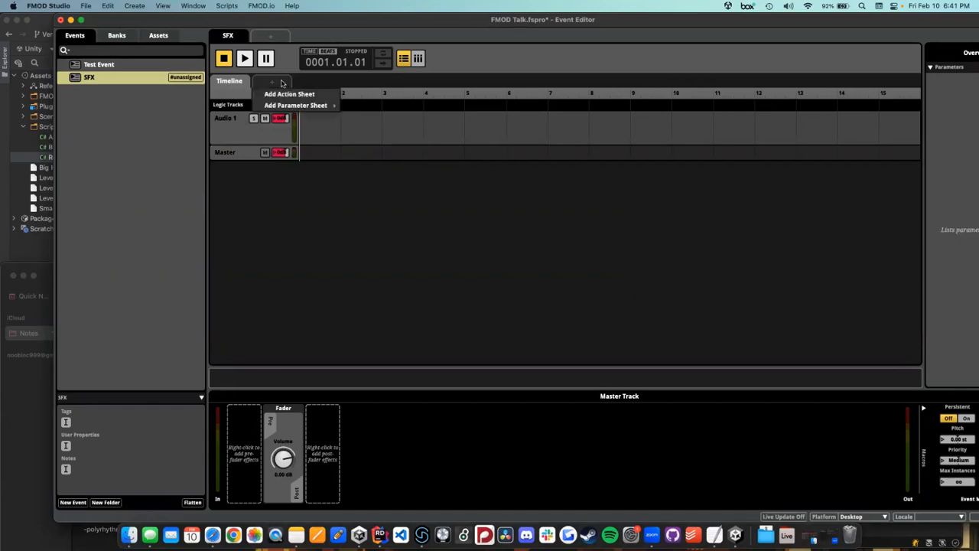
{"action": "mouse_move", "coordinate": [305, 107]}
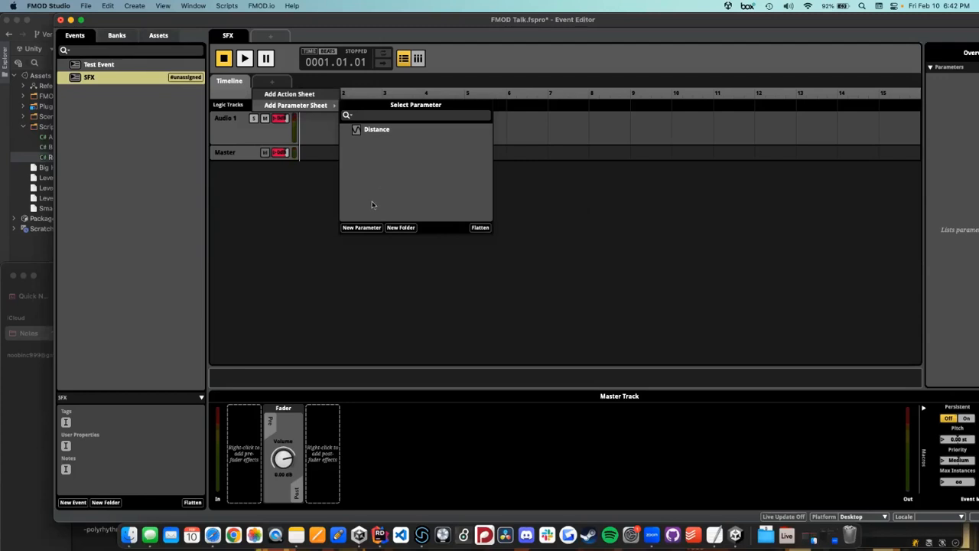
{"action": "left_click", "coordinate": [360, 228]}
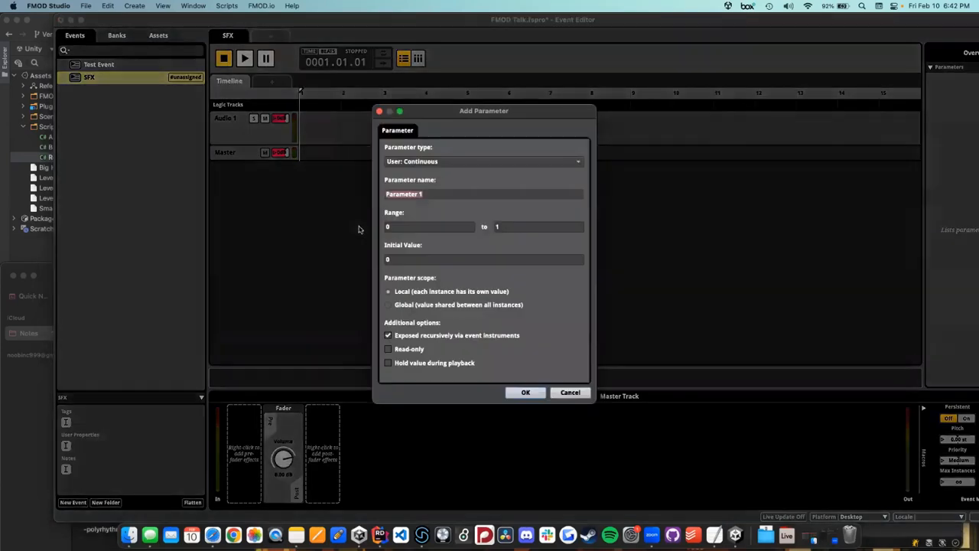
{"action": "type", "text": "Health"}
{"action": "type", "text": "Up"}
{"action": "left_click", "coordinate": [452, 162]}
{"action": "left_click", "coordinate": [462, 172]}
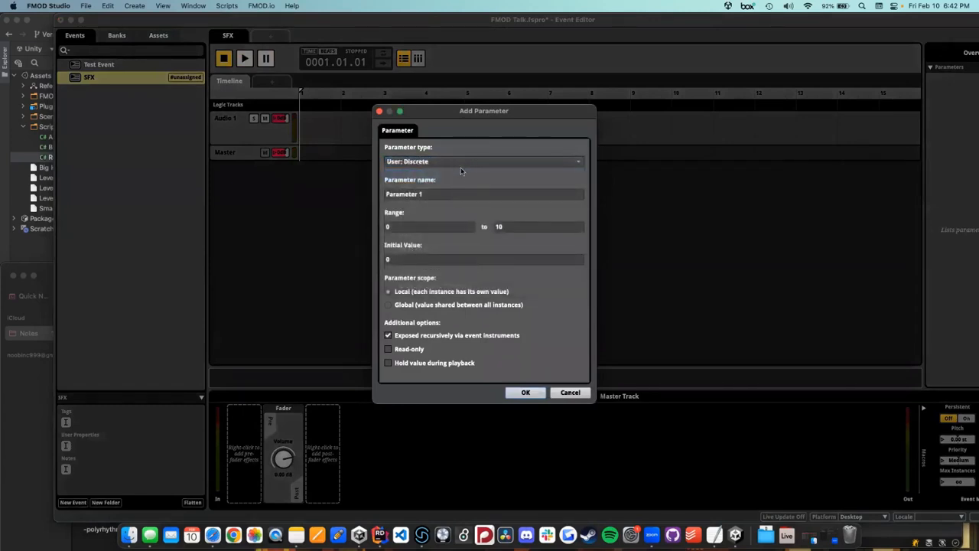
{"action": "left_click", "coordinate": [462, 163]}
{"action": "left_click", "coordinate": [440, 148]}
{"action": "left_click", "coordinate": [508, 226]}
{"action": "type", "text": "0"}
{"action": "left_click", "coordinate": [526, 393]}
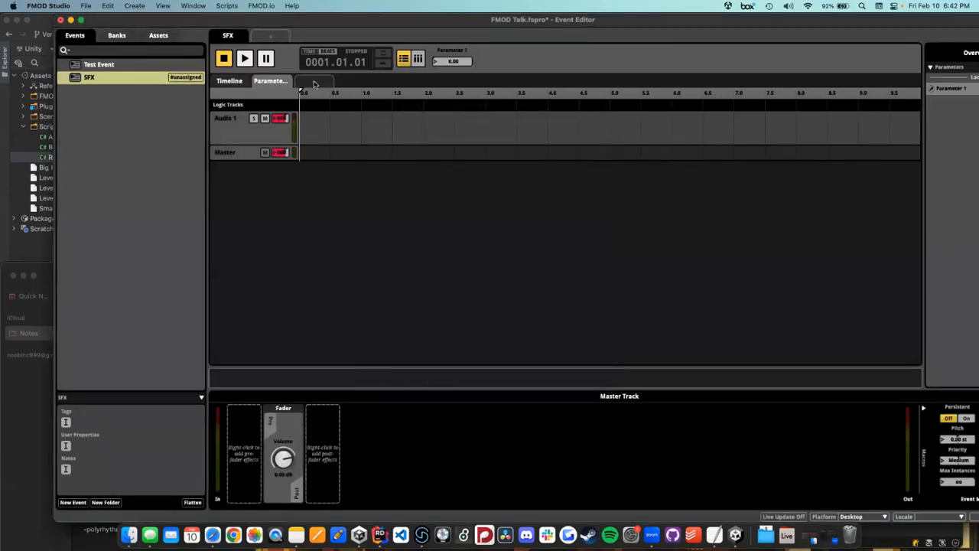
{"action": "left_click", "coordinate": [314, 81]}
{"action": "mouse_move", "coordinate": [332, 110]}
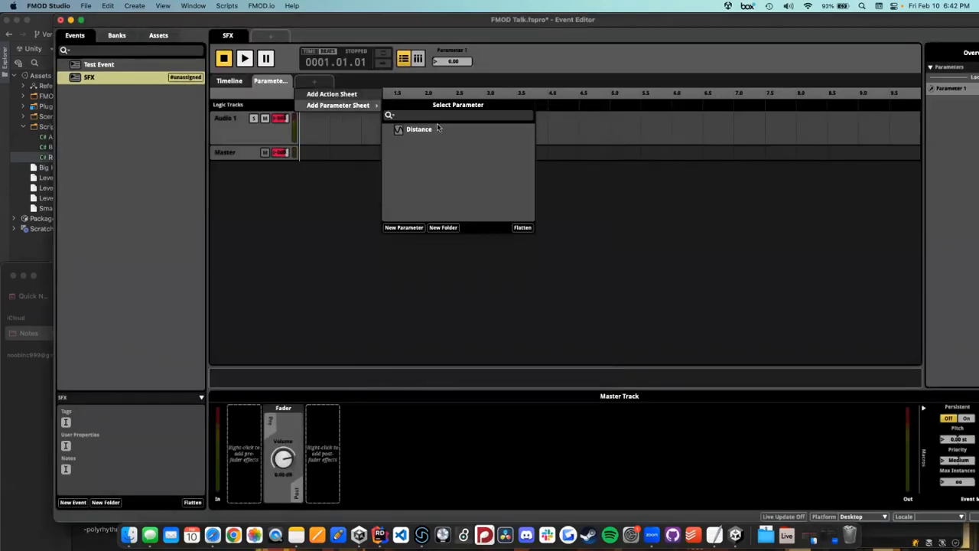
{"action": "left_click", "coordinate": [404, 228]}
{"action": "type", "text": "Hea"}
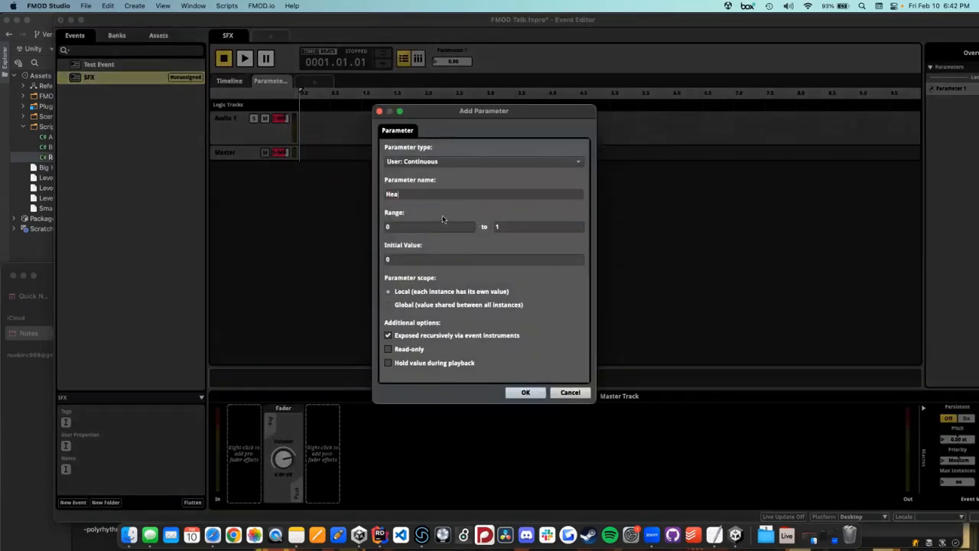
{"action": "type", "text": "lth"}
{"action": "left_click", "coordinate": [570, 392]}
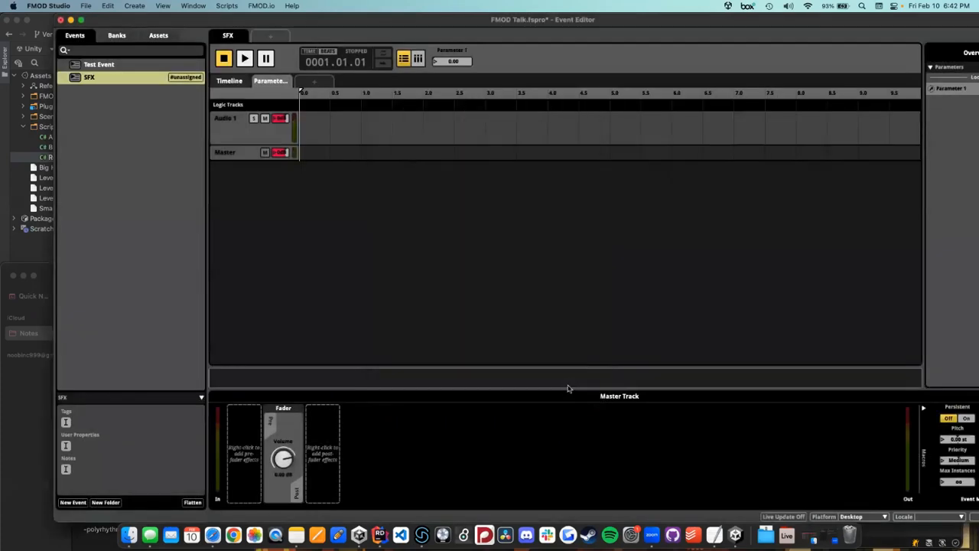
Step: Remove the Parameter 1 sheet from the SFX event and add a sheet for the same parameter again
{"action": "right_click", "coordinate": [279, 84]}
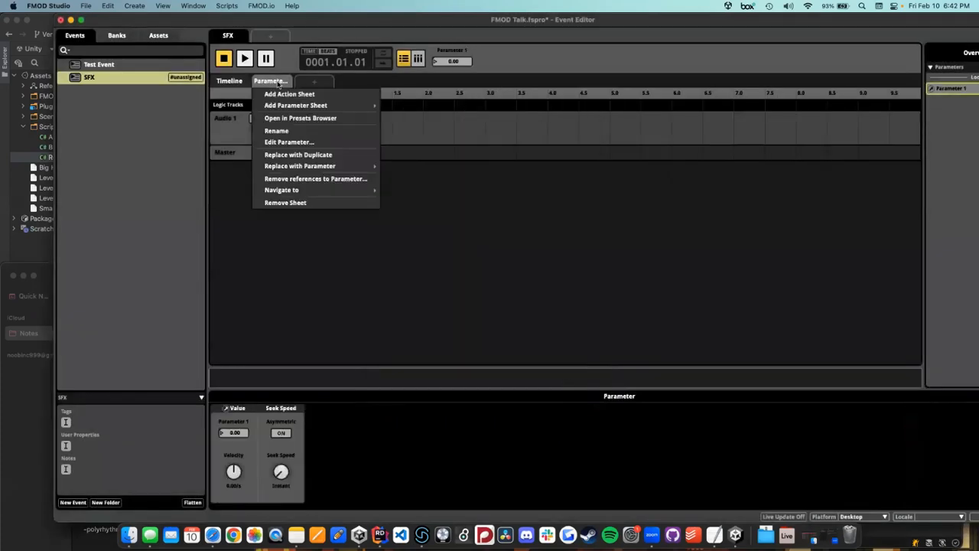
{"action": "left_click", "coordinate": [298, 203]}
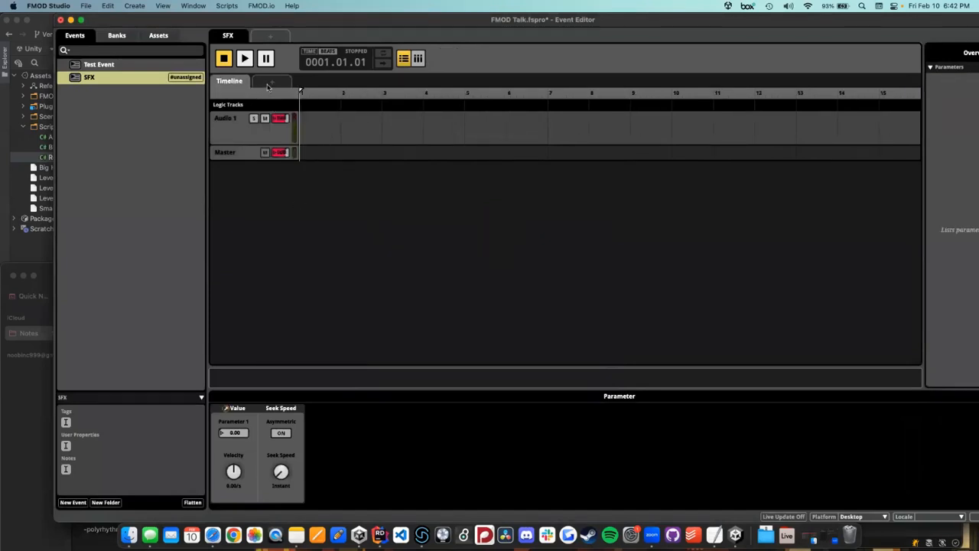
{"action": "left_click", "coordinate": [269, 83]}
{"action": "mouse_move", "coordinate": [283, 105]}
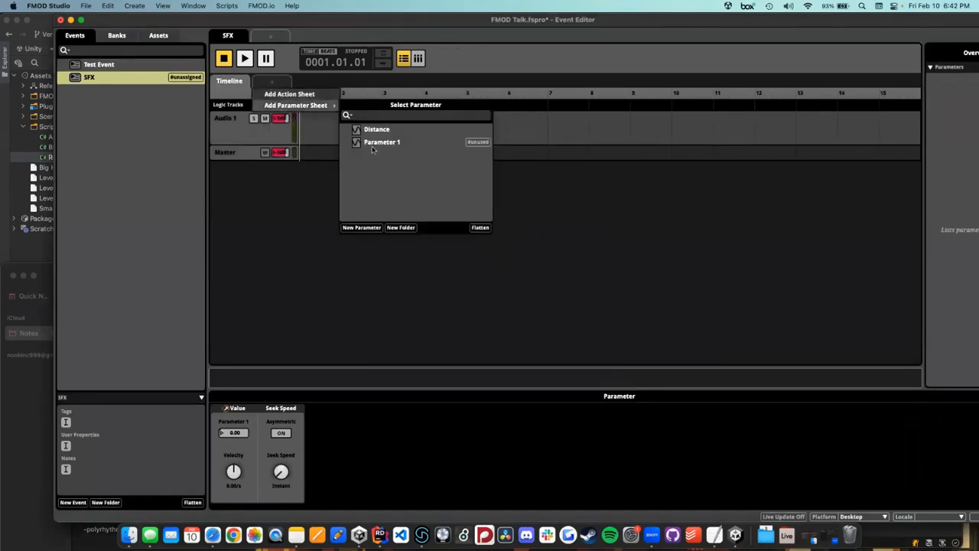
{"action": "left_click", "coordinate": [375, 144]}
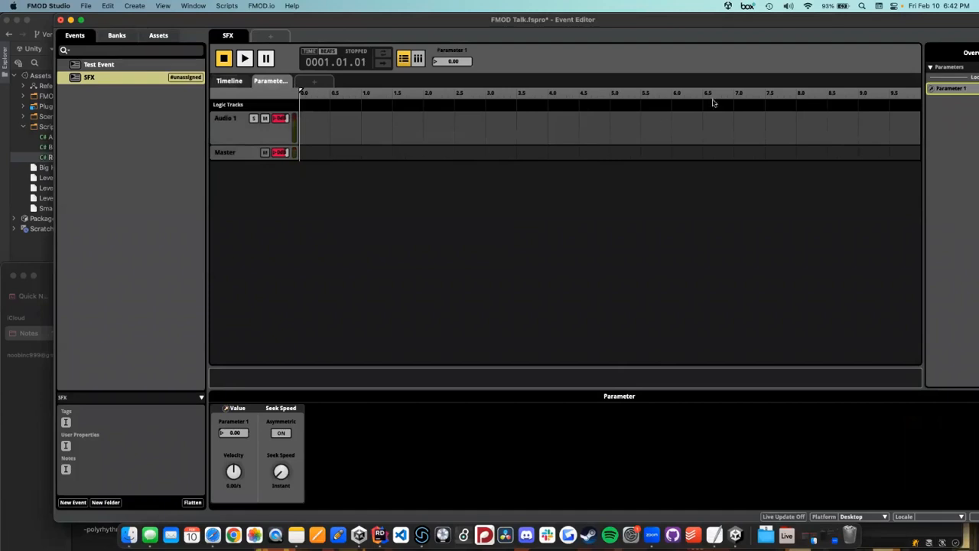
Step: Rename the SFX event's Parameter 1 to Health Up
{"action": "double_click", "coordinate": [939, 89]}
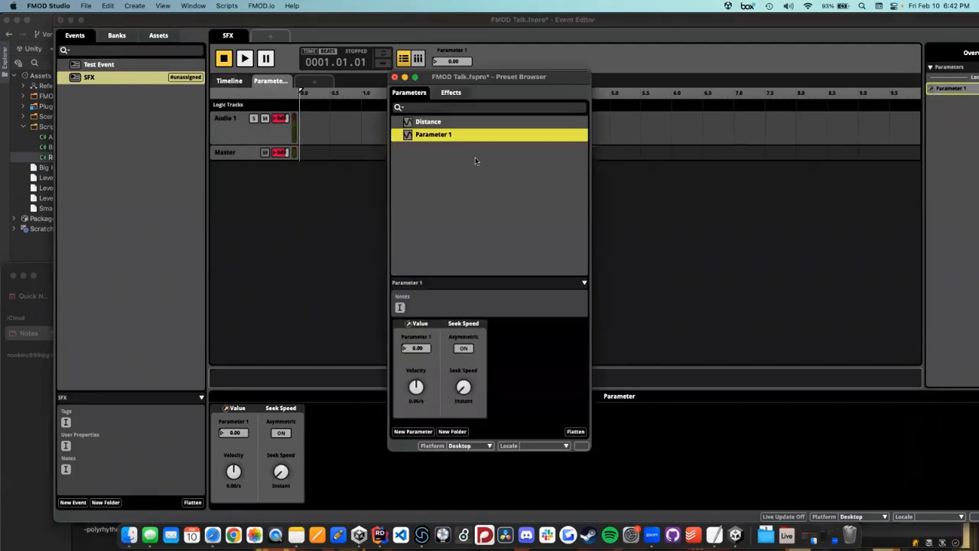
{"action": "left_click", "coordinate": [395, 77]}
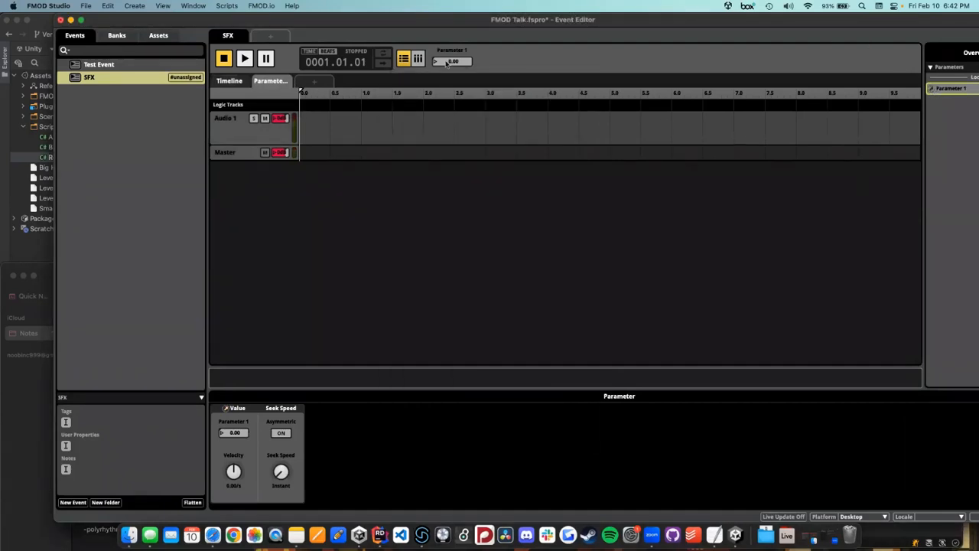
{"action": "right_click", "coordinate": [446, 64]}
{"action": "left_click", "coordinate": [459, 114]}
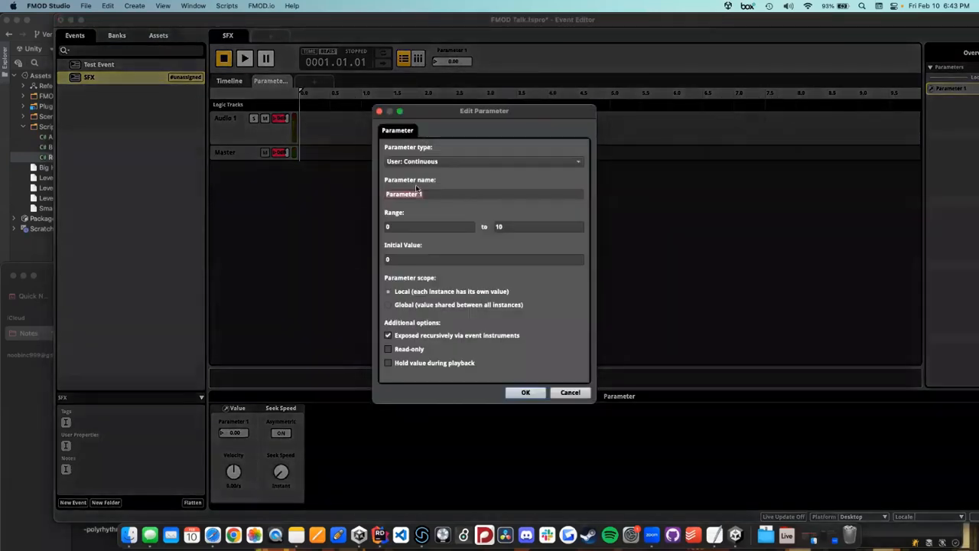
{"action": "type", "text": "Health Up"}
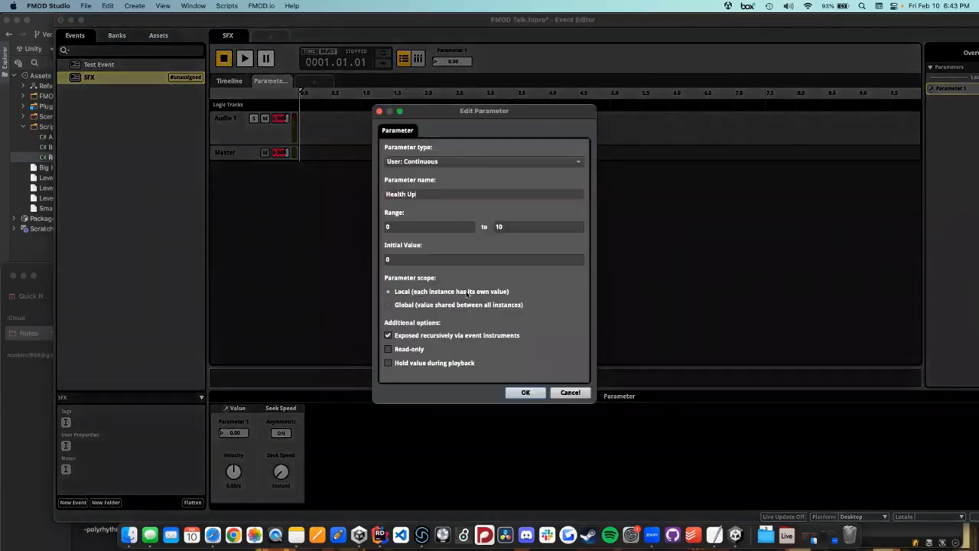
{"action": "left_click", "coordinate": [539, 396]}
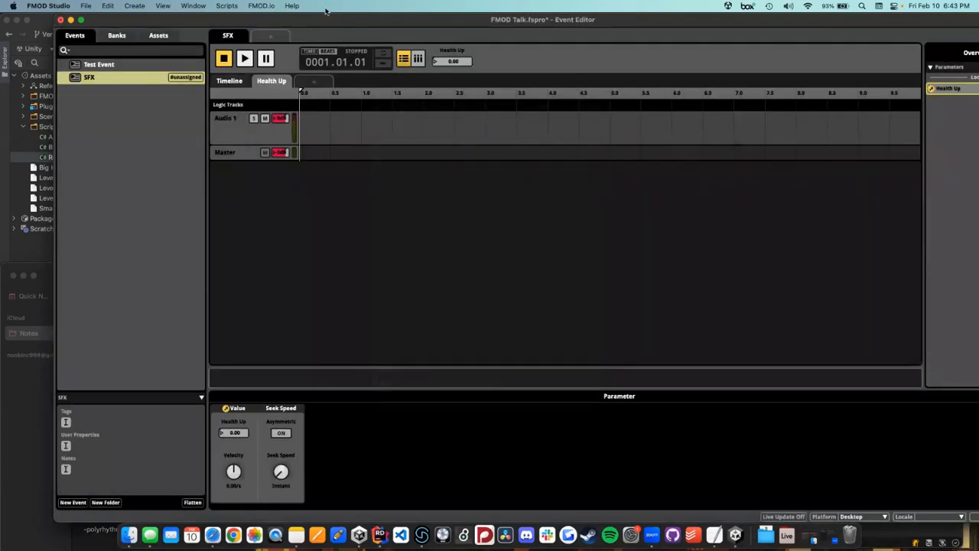
Step: Add a parameter sheet with a new continuous parameter HealthTotal ranging from 0 to 1, and return to the Health Up sheet
{"action": "left_click", "coordinate": [321, 81]}
{"action": "mouse_move", "coordinate": [329, 105]}
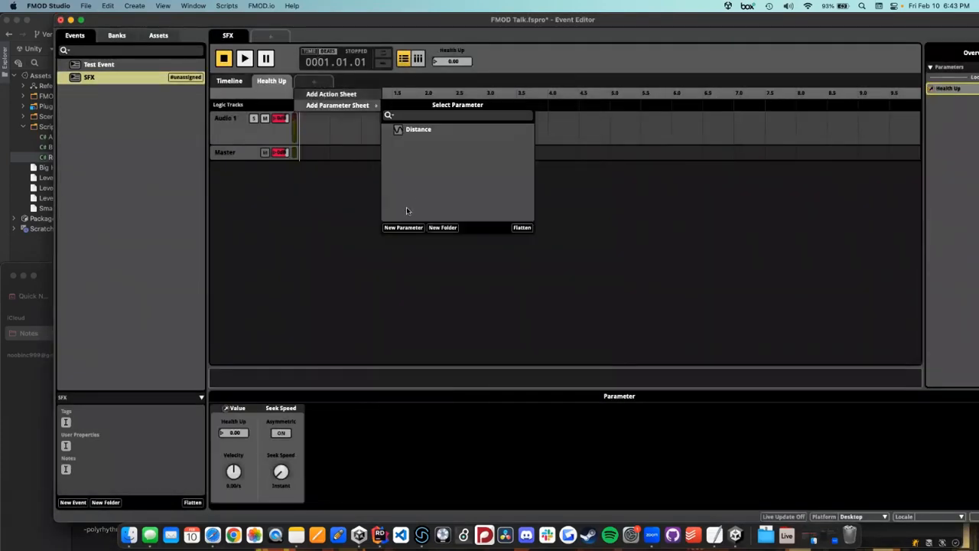
{"action": "left_click", "coordinate": [409, 230]}
{"action": "type", "text": "Heal"}
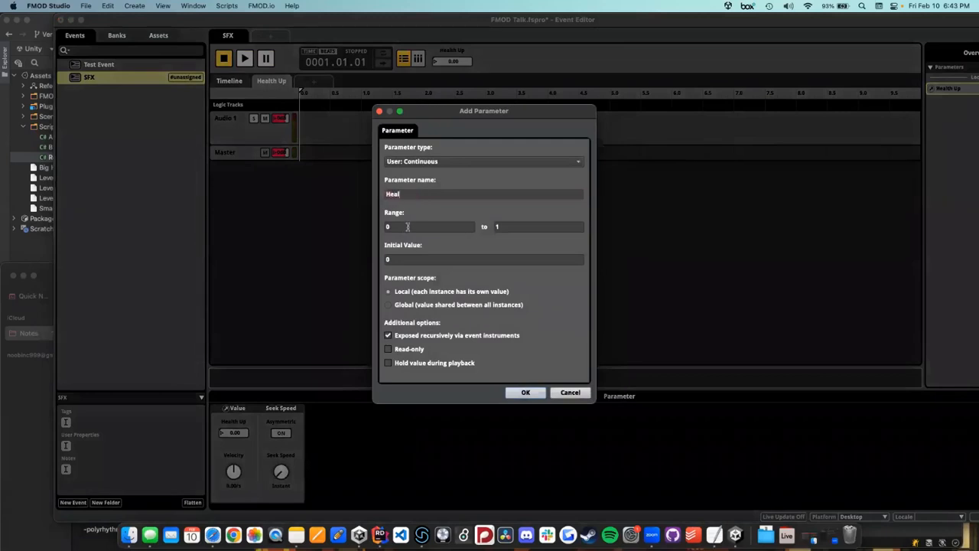
{"action": "type", "text": "thTotal"}
{"action": "left_click", "coordinate": [528, 393]}
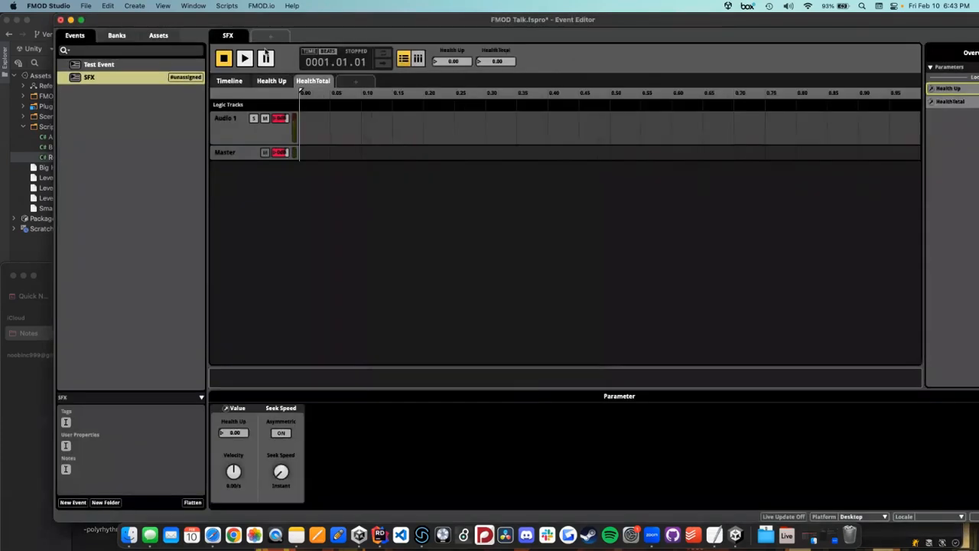
{"action": "left_click", "coordinate": [282, 81]}
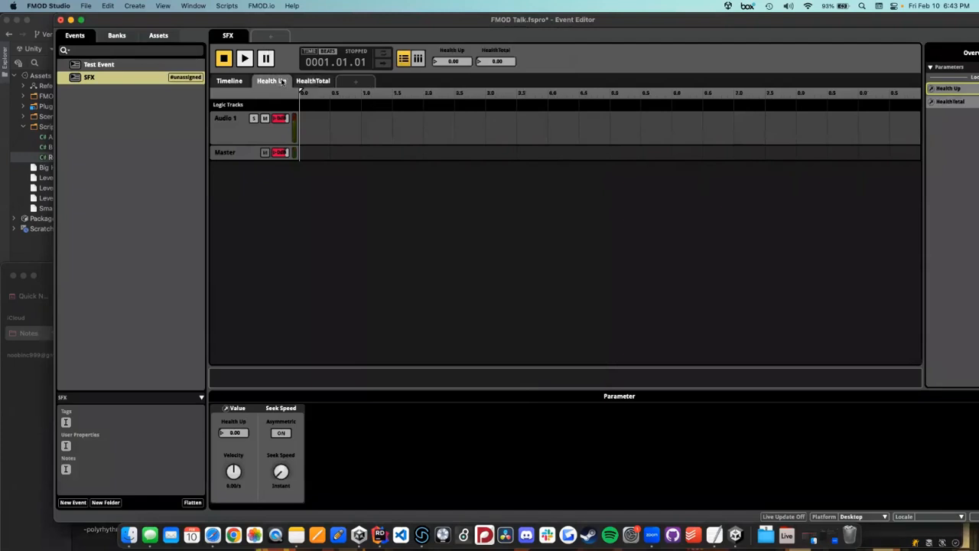
Step: Assign the SFX event to a bank
{"action": "left_click", "coordinate": [129, 535]}
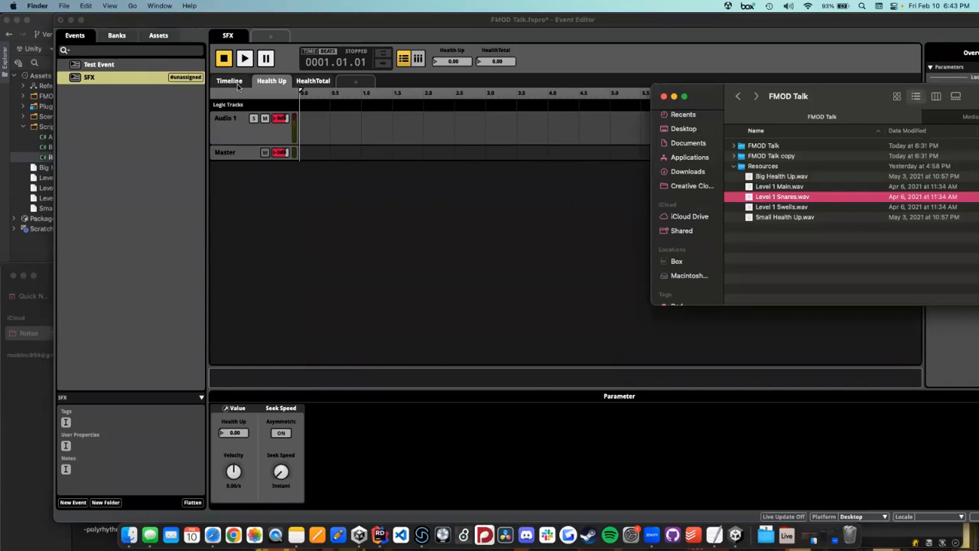
{"action": "left_click", "coordinate": [149, 78]}
{"action": "right_click", "coordinate": [147, 78]}
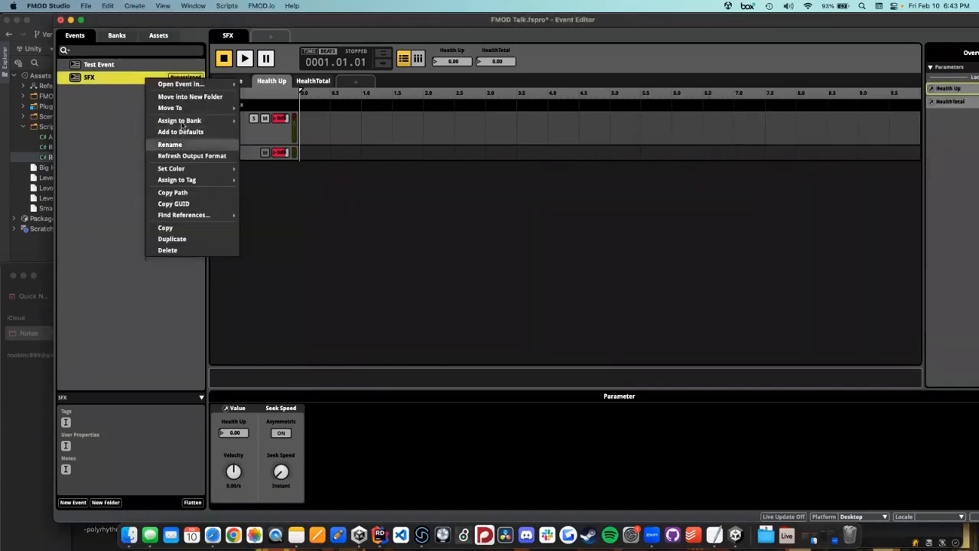
{"action": "mouse_move", "coordinate": [179, 120]}
{"action": "mouse_move", "coordinate": [264, 120]}
{"action": "left_click", "coordinate": [333, 151]}
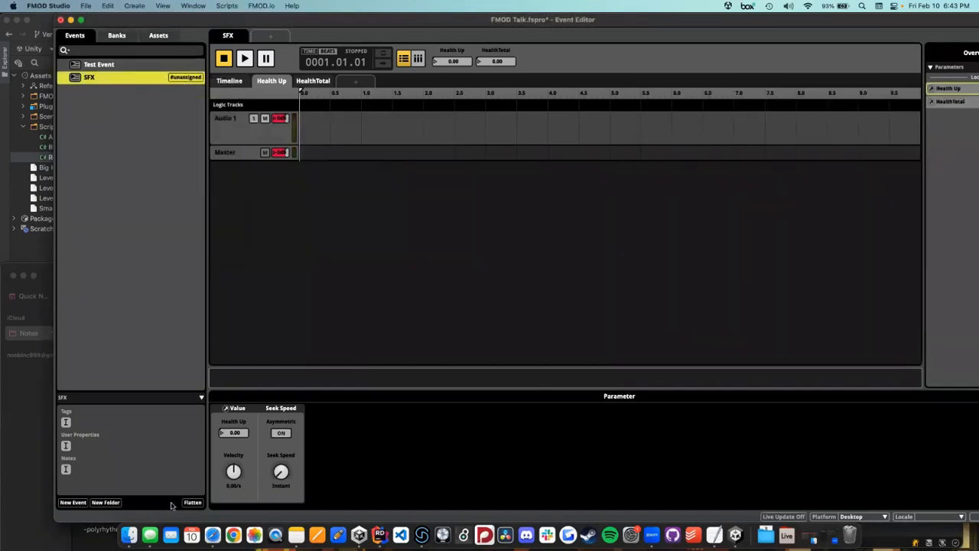
Step: Place Small Health Up.wav from the Resources folder in Finder on the Audio 1 track at about 1.4 of the Health Up sheet
{"action": "left_click", "coordinate": [128, 534]}
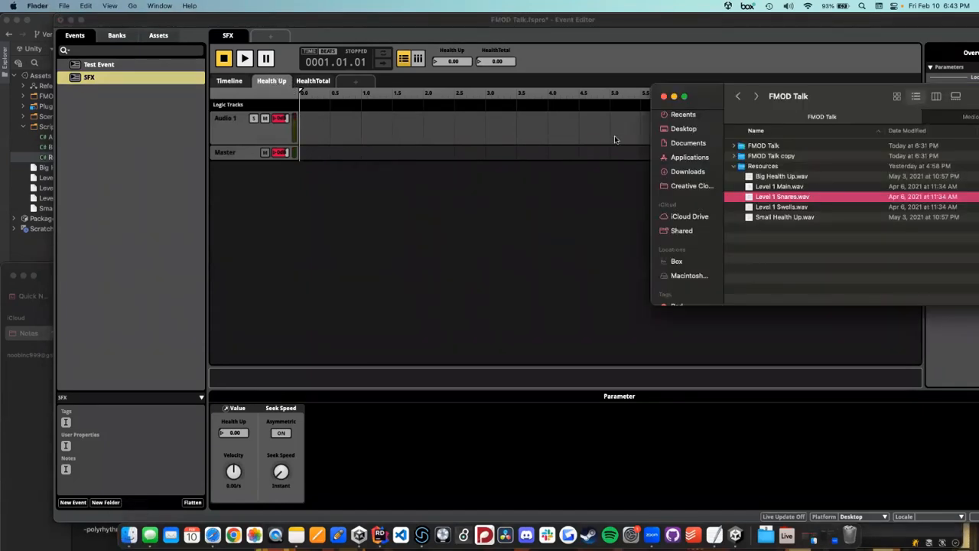
{"action": "left_click", "coordinate": [767, 217]}
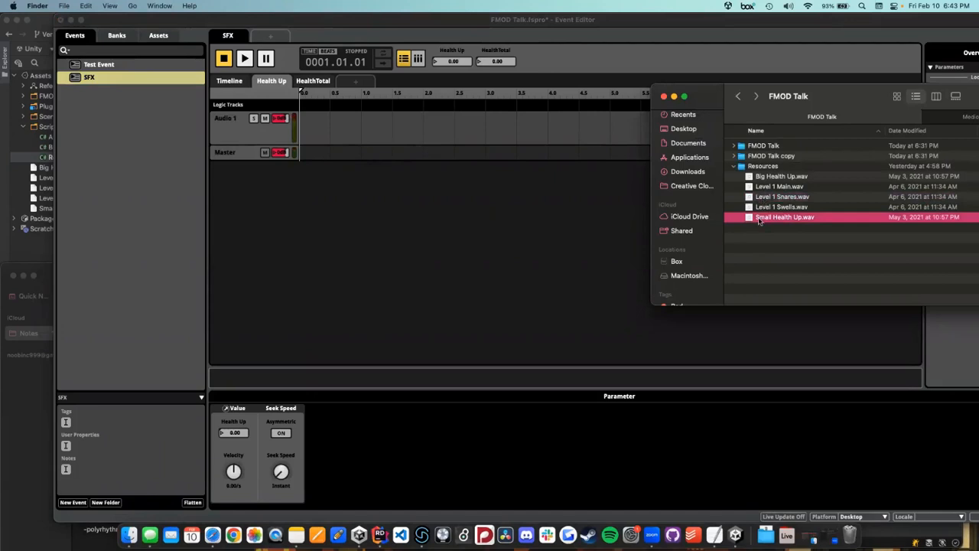
{"action": "mouse_move", "coordinate": [760, 220]}
{"action": "left_mouse_down"}
{"action": "mouse_move", "coordinate": [371, 129]}
{"action": "mouse_move", "coordinate": [389, 128]}
{"action": "left_mouse_up"}
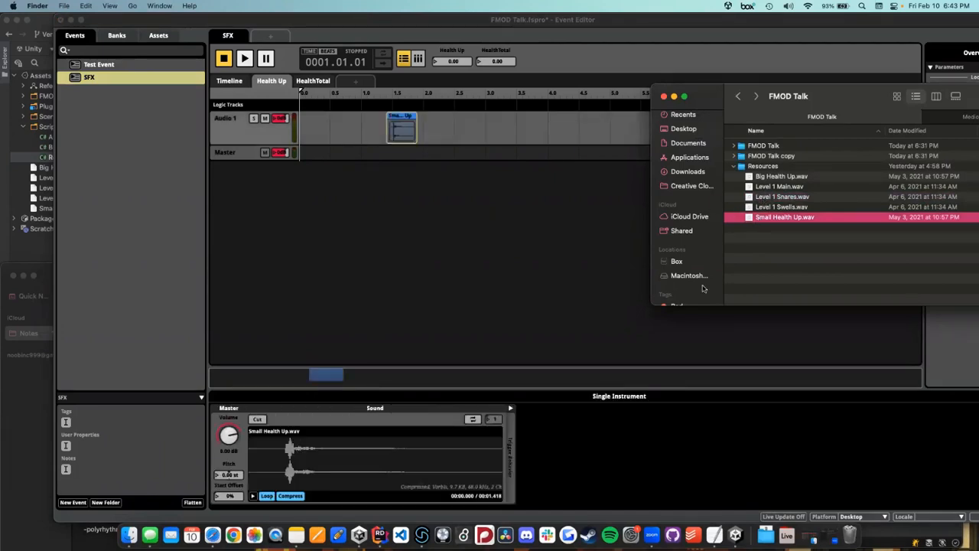
Step: Preview the sounds of Small Health Up.wav and Big Health Up.wav in Finder
{"action": "left_click", "coordinate": [749, 246]}
{"action": "left_click", "coordinate": [754, 218]}
{"action": "key", "text": "space"}
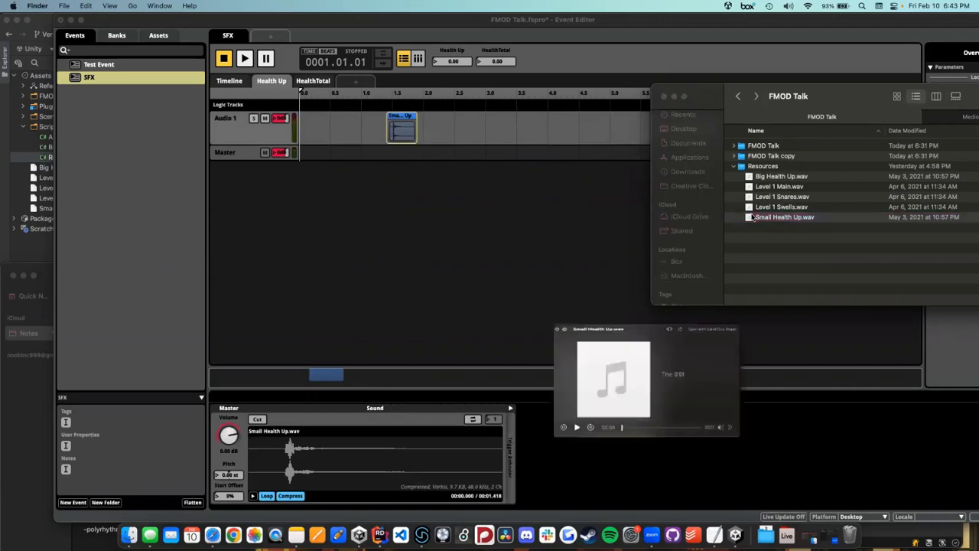
{"action": "key", "text": "space"}
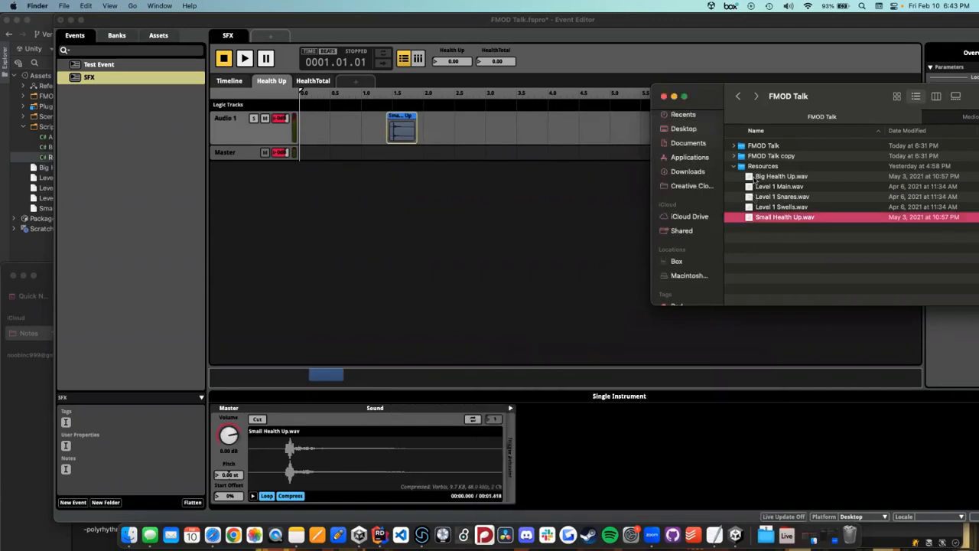
{"action": "left_click", "coordinate": [757, 176]}
{"action": "key", "text": "space"}
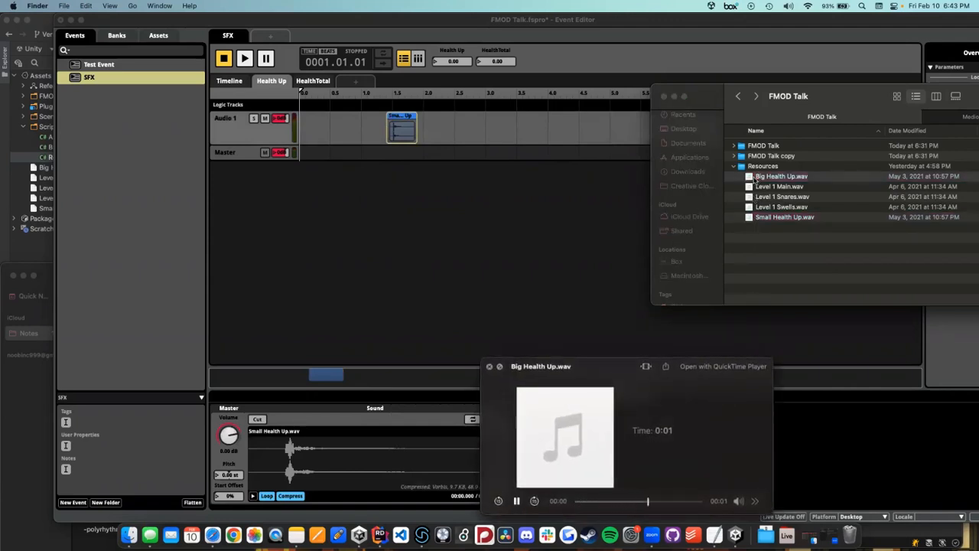
{"action": "key", "text": "space"}
Step: Place Big Health Up.wav from Finder on the Audio 1 track at about 5.0 and return to FMOD Studio
{"action": "mouse_move", "coordinate": [826, 97]}
{"action": "left_mouse_down"}
{"action": "mouse_move", "coordinate": [963, 102]}
{"action": "mouse_move", "coordinate": [966, 112]}
{"action": "left_mouse_up"}
{"action": "mouse_move", "coordinate": [914, 182]}
{"action": "left_mouse_down"}
{"action": "mouse_move", "coordinate": [597, 147]}
{"action": "mouse_move", "coordinate": [612, 137]}
{"action": "left_mouse_up"}
{"action": "left_click", "coordinate": [614, 158]}
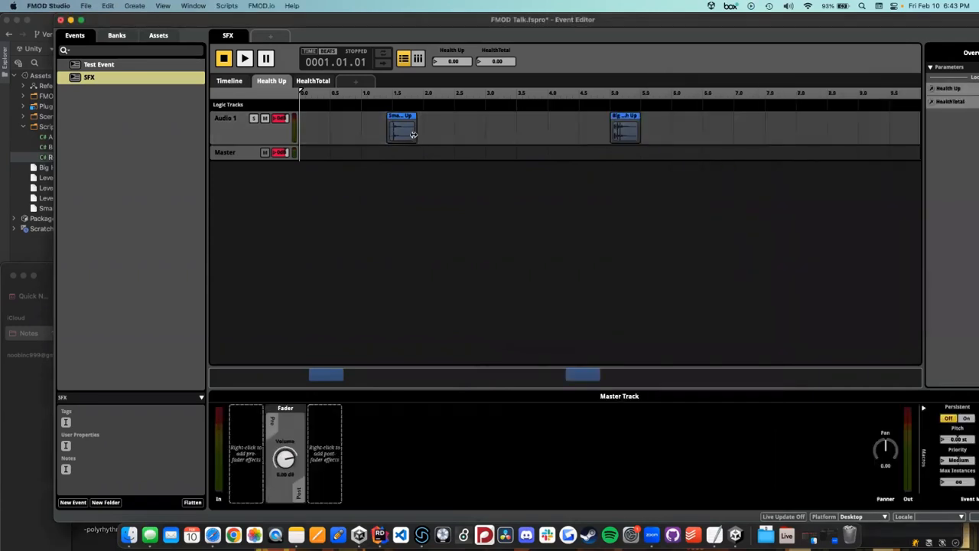
Step: Extend the Small Health Up instrument to 5.0 and make the Big Health Up instrument span from 7.0 to the sheet's end
{"action": "left_click_drag", "start_coordinate": [413, 135], "coordinate": [598, 135]}
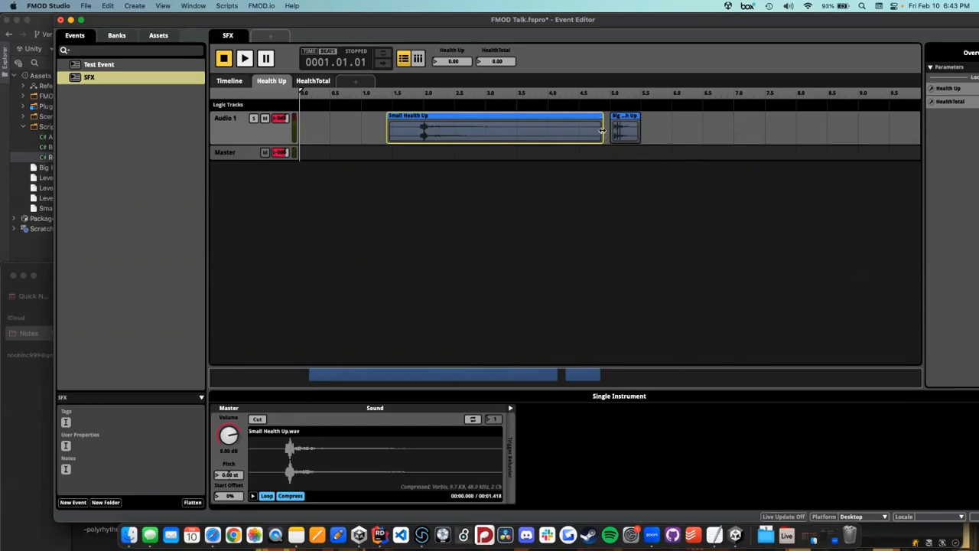
{"action": "left_click_drag", "start_coordinate": [605, 135], "coordinate": [610, 134]}
{"action": "left_click", "coordinate": [636, 133]}
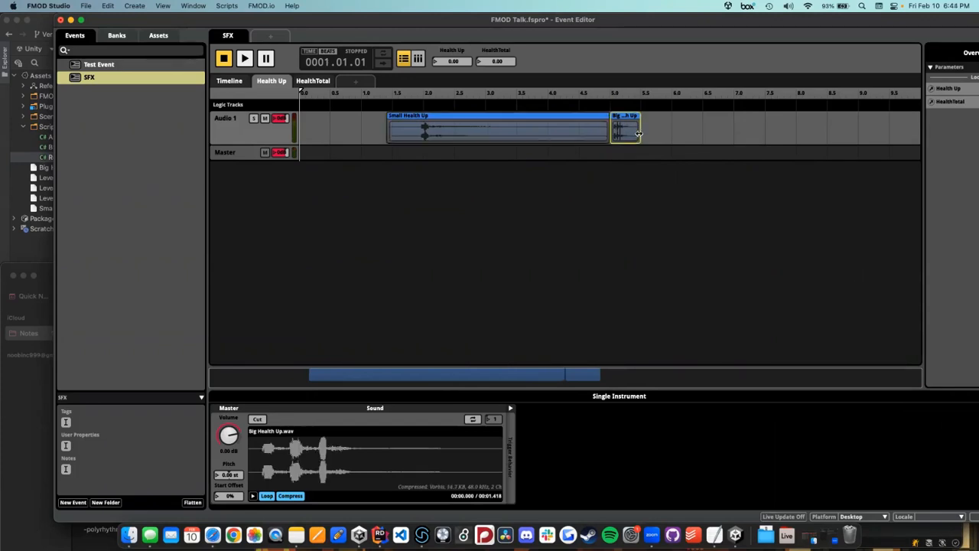
{"action": "mouse_move", "coordinate": [743, 119]}
{"action": "left_mouse_down"}
{"action": "mouse_move", "coordinate": [760, 136]}
{"action": "mouse_move", "coordinate": [922, 141]}
{"action": "left_mouse_up"}
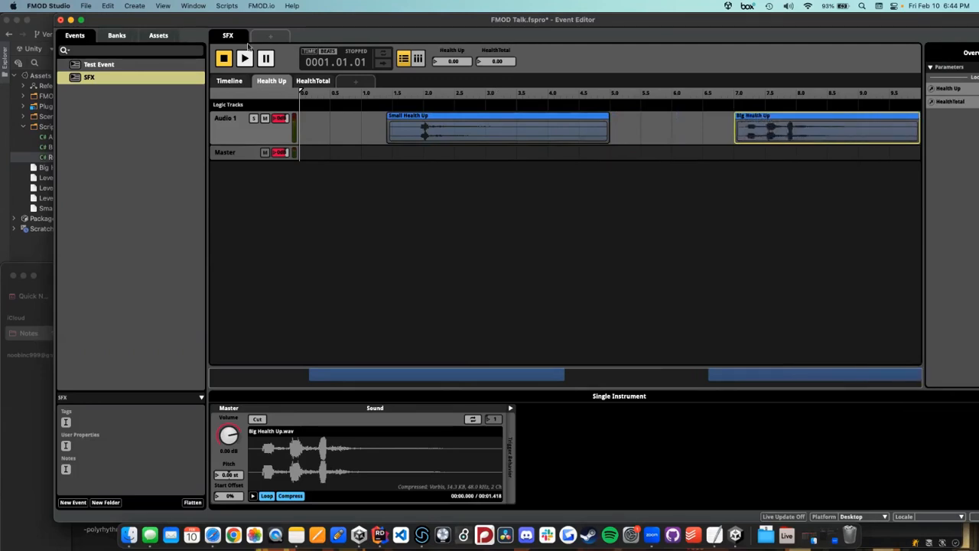
Step: Adjust the Small Health Up instrument to span from about 1.9 to 7.0, where Big Health Up starts
{"action": "left_click", "coordinate": [608, 137]}
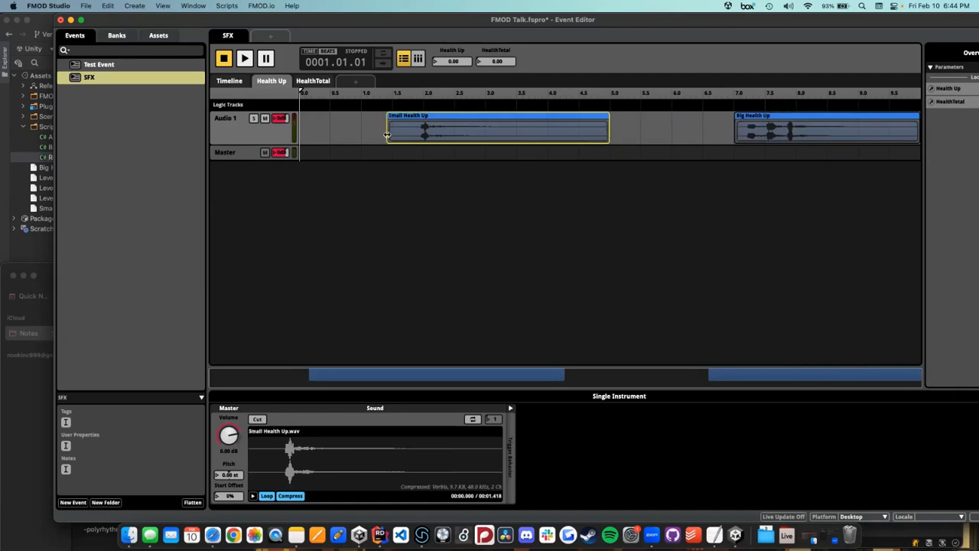
{"action": "left_click_drag", "start_coordinate": [388, 134], "coordinate": [423, 134]}
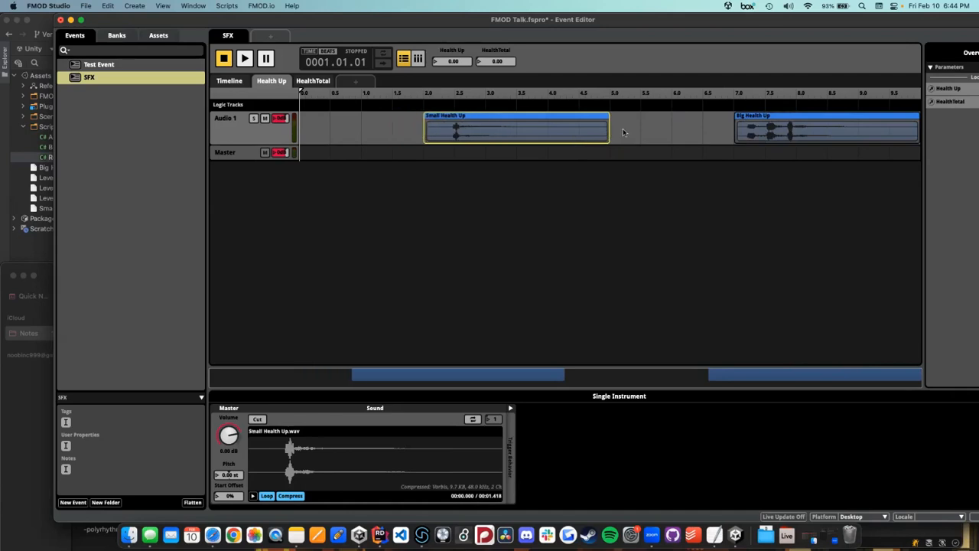
{"action": "left_click_drag", "start_coordinate": [609, 130], "coordinate": [732, 134]}
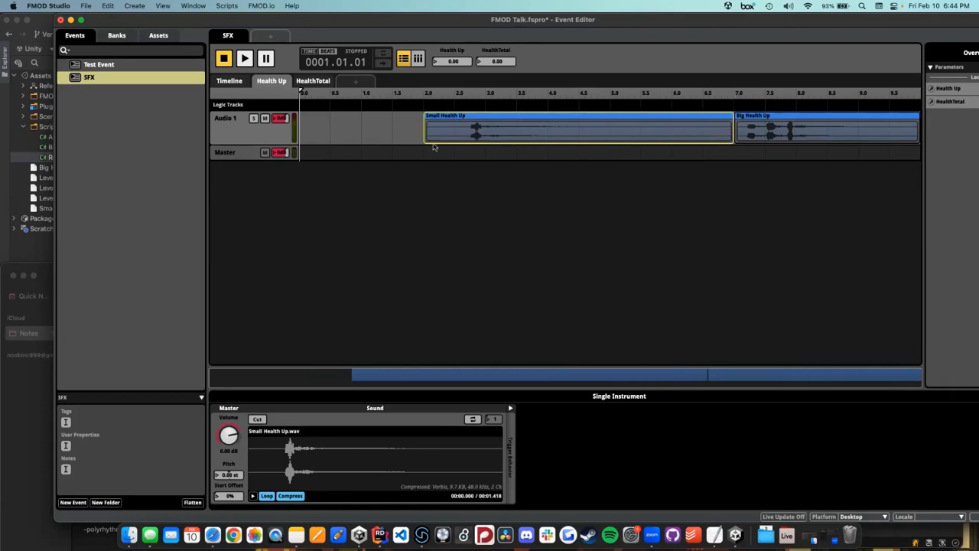
{"action": "left_click_drag", "start_coordinate": [425, 133], "coordinate": [418, 134]}
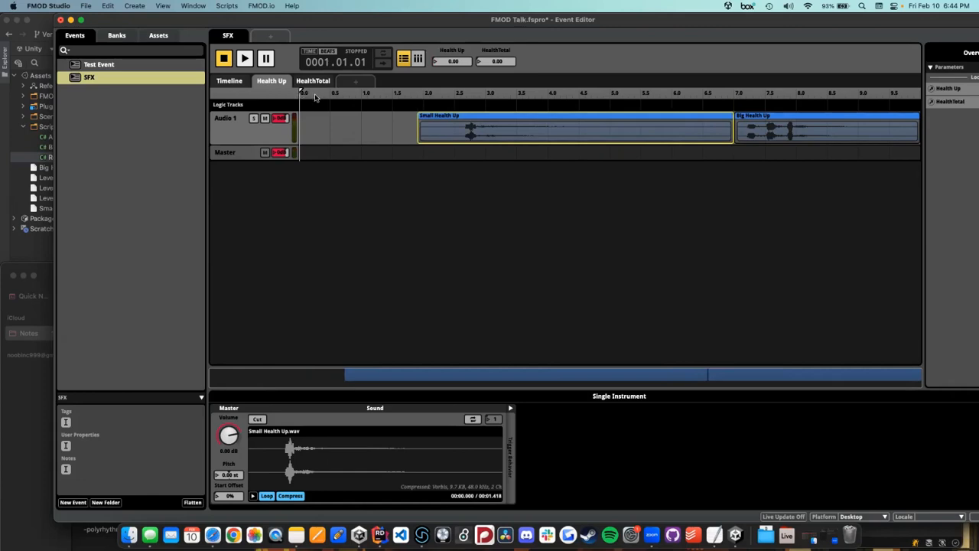
Step: Move the Health Up playhead through the empty range before the Small Health Up instrument, ending at about 1.71
{"action": "left_click", "coordinate": [314, 94]}
{"action": "left_click", "coordinate": [370, 96]}
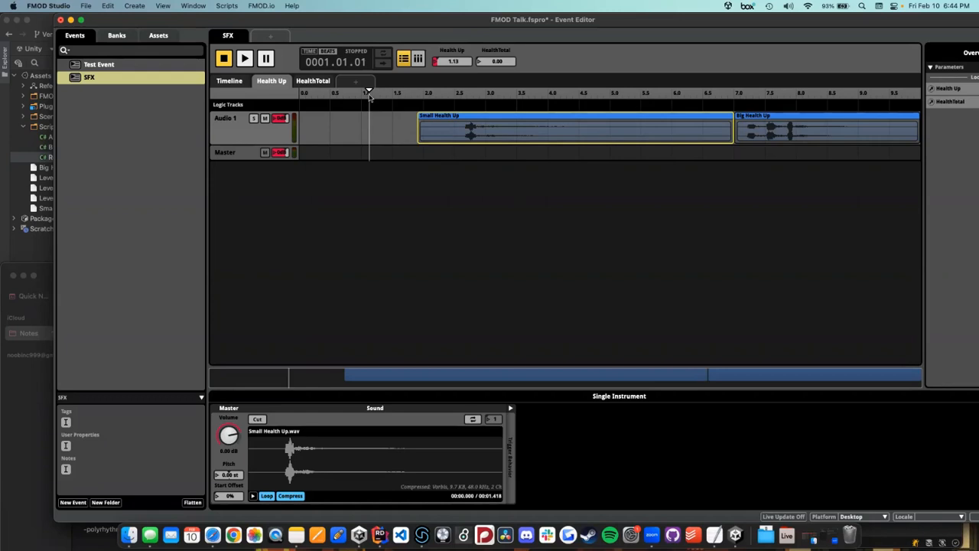
{"action": "mouse_move", "coordinate": [369, 95]}
{"action": "left_mouse_down"}
{"action": "mouse_move", "coordinate": [382, 98]}
{"action": "mouse_move", "coordinate": [345, 96]}
{"action": "left_mouse_up"}
{"action": "left_click", "coordinate": [406, 94]}
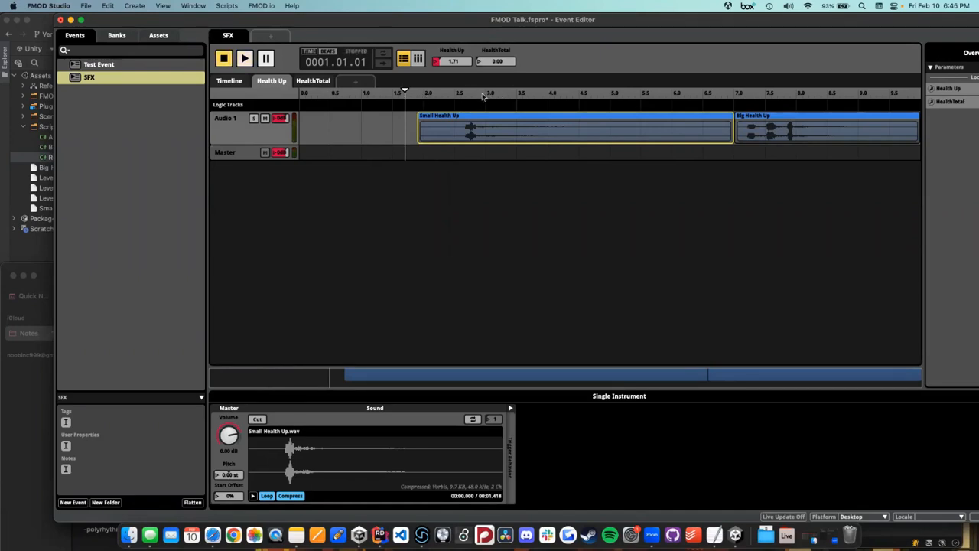
Step: Audition the Small Health Up instrument at a Health Up value of 2.96 and set its start offset to 13%
{"action": "left_click", "coordinate": [483, 94]}
{"action": "key", "text": "space"}
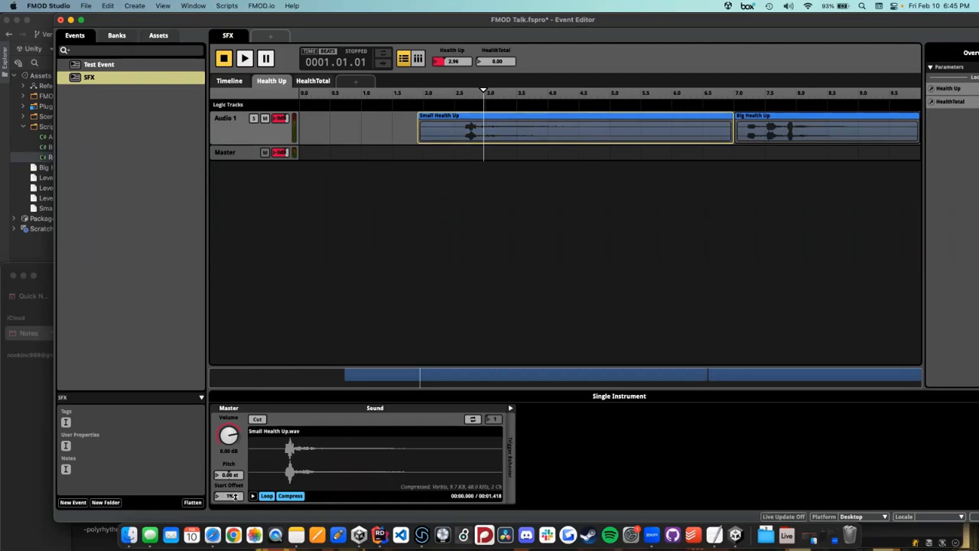
{"action": "left_click_drag", "start_coordinate": [235, 495], "coordinate": [236, 499]}
{"action": "left_click", "coordinate": [687, 257]}
{"action": "left_click", "coordinate": [480, 119]}
Step: Play the event with the Health Up playhead at 3.00, and move the playhead to about 3.43
{"action": "left_click_drag", "start_coordinate": [462, 99], "coordinate": [498, 109]}
{"action": "mouse_move", "coordinate": [492, 93]}
{"action": "left_mouse_down"}
{"action": "mouse_move", "coordinate": [431, 95]}
{"action": "mouse_move", "coordinate": [483, 105]}
{"action": "left_mouse_up"}
{"action": "key", "text": "space"}
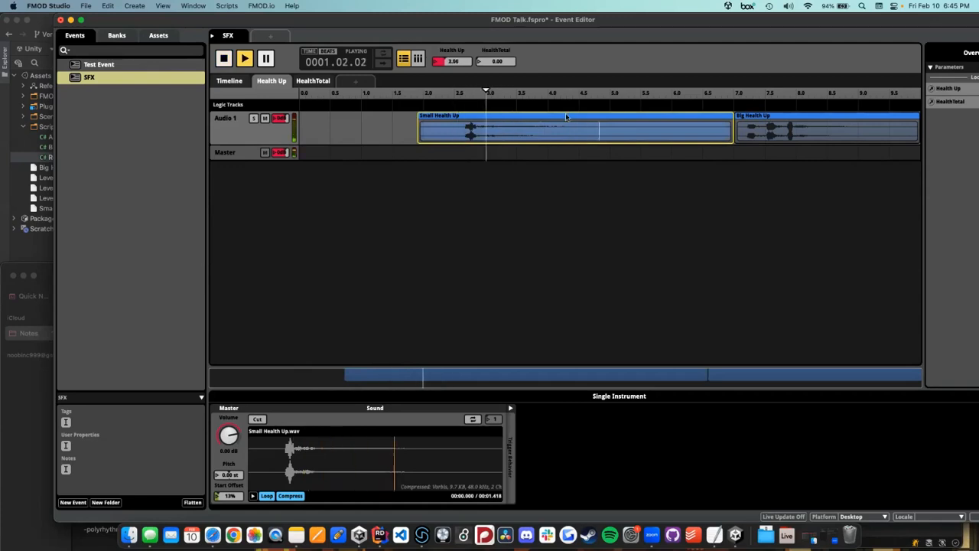
{"action": "left_click", "coordinate": [499, 95]}
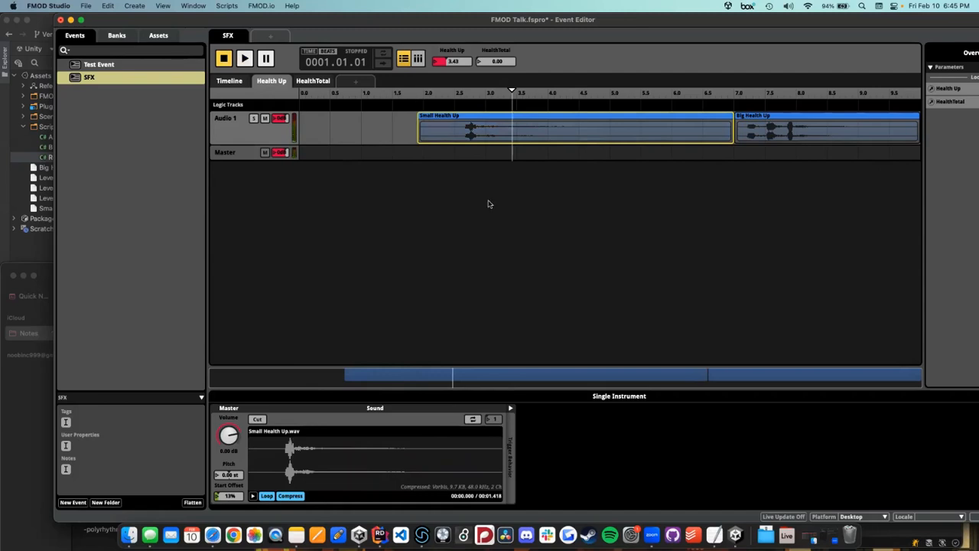
{"action": "right_click", "coordinate": [409, 129]}
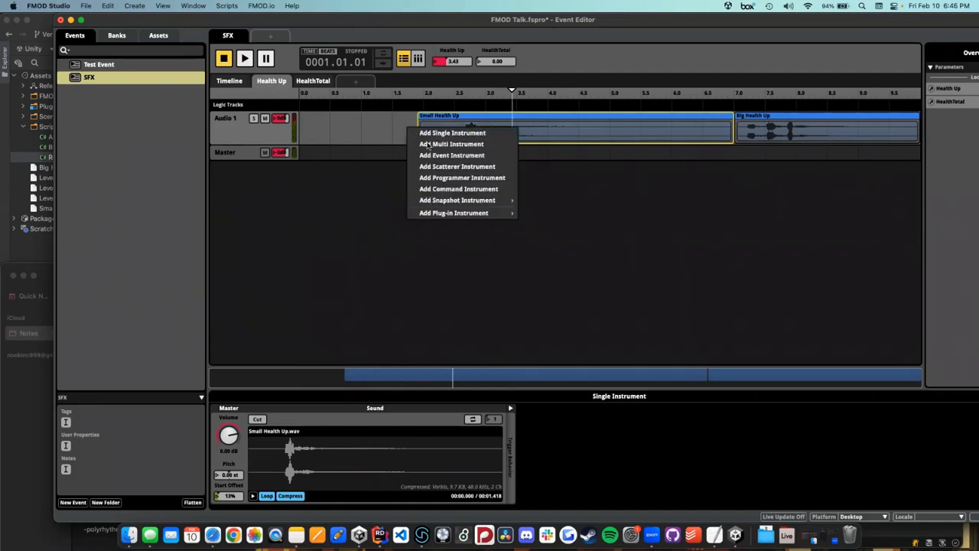
{"action": "left_click", "coordinate": [428, 146]}
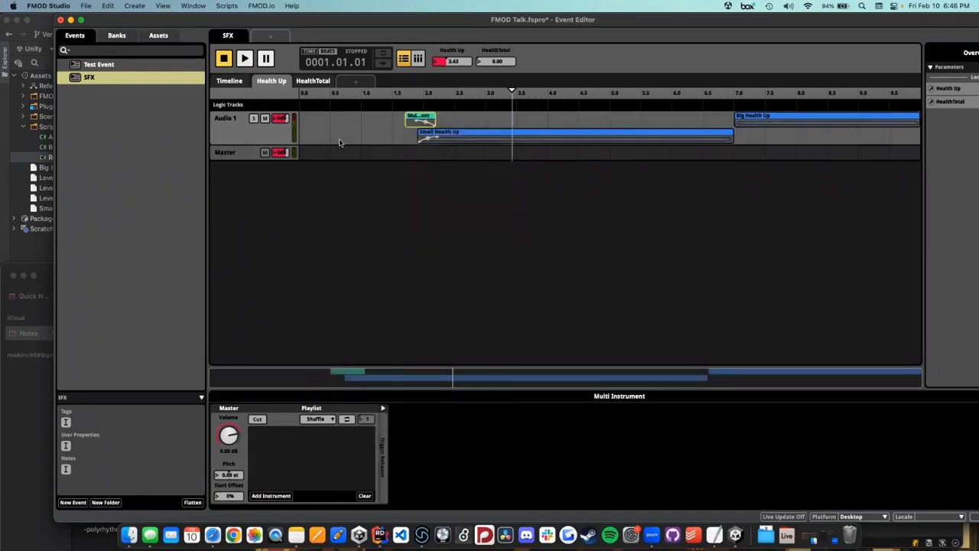
{"action": "key", "text": "Delete"}
Step: Replace the Small Health Up instrument with a multi instrument spanning from about 2.3 to 7.0, where Big Health Up starts
{"action": "left_click", "coordinate": [441, 117]}
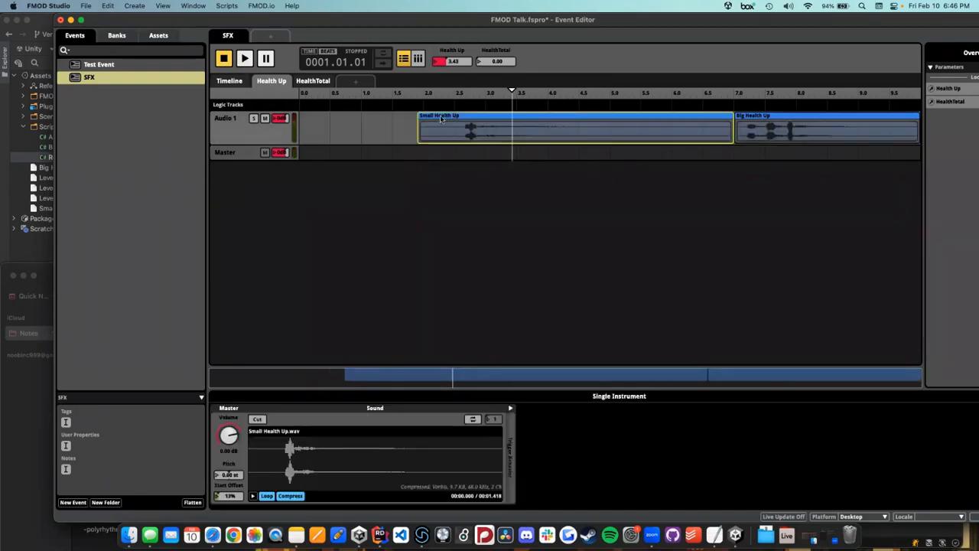
{"action": "key", "text": "Delete"}
{"action": "right_click", "coordinate": [441, 117]}
{"action": "left_click", "coordinate": [469, 133]}
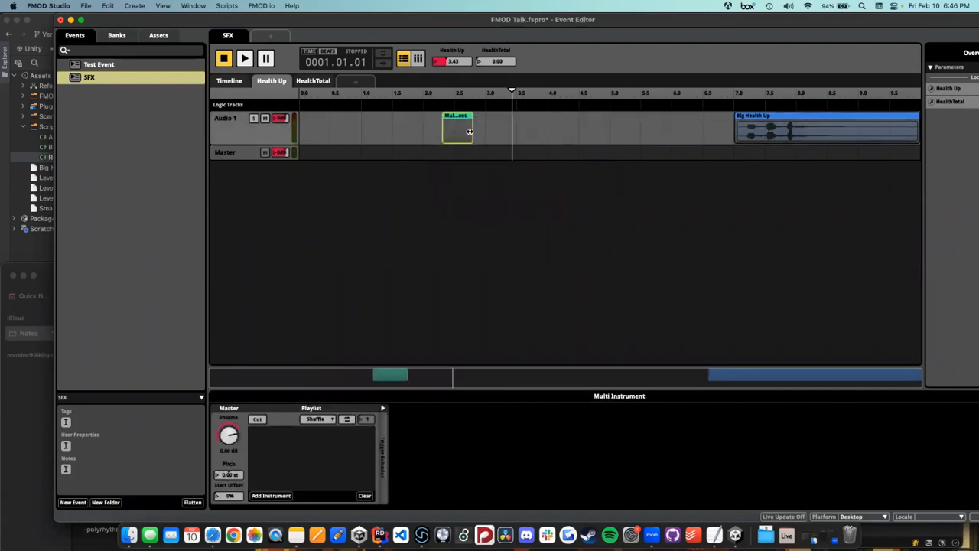
{"action": "left_click_drag", "start_coordinate": [470, 132], "coordinate": [727, 141]}
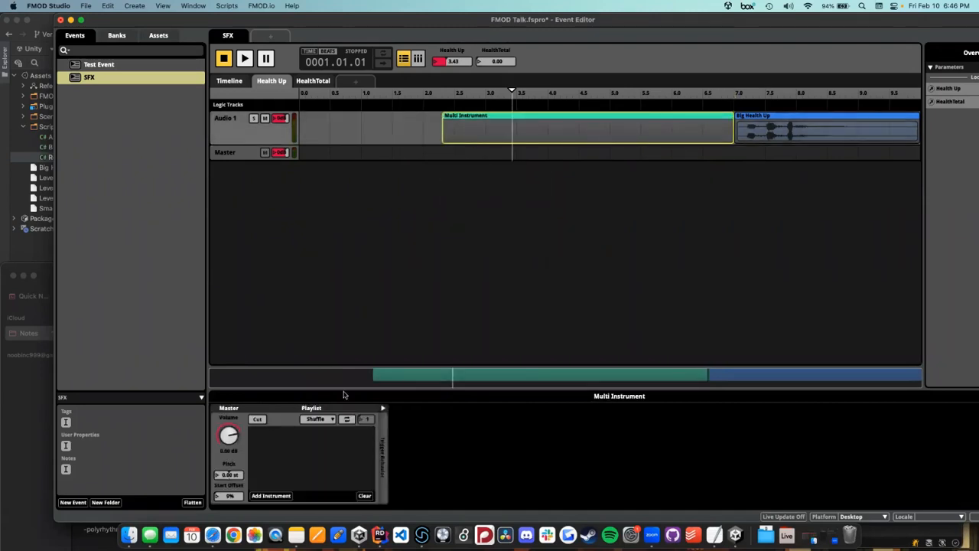
Step: Add Small Health Up.wav and Big Health Up.wav from Finder to the multi instrument's playlist and return to FMOD Studio
{"action": "left_click", "coordinate": [129, 535]}
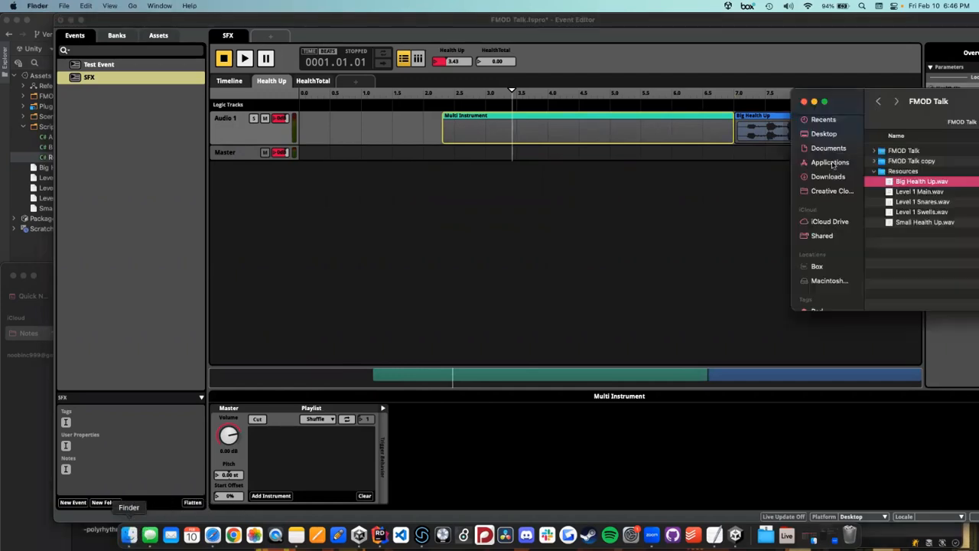
{"action": "left_click_drag", "start_coordinate": [918, 107], "coordinate": [788, 95]}
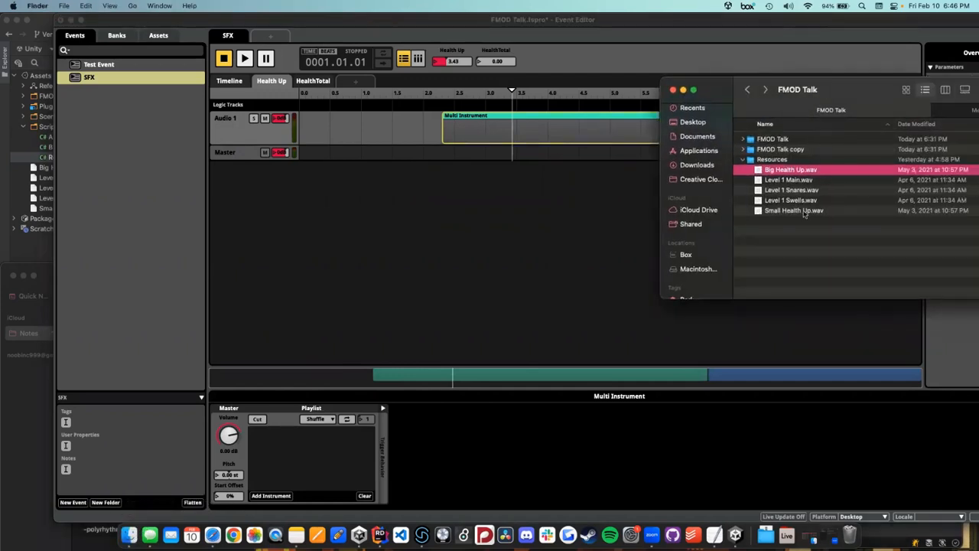
{"action": "left_click", "coordinate": [794, 211]}
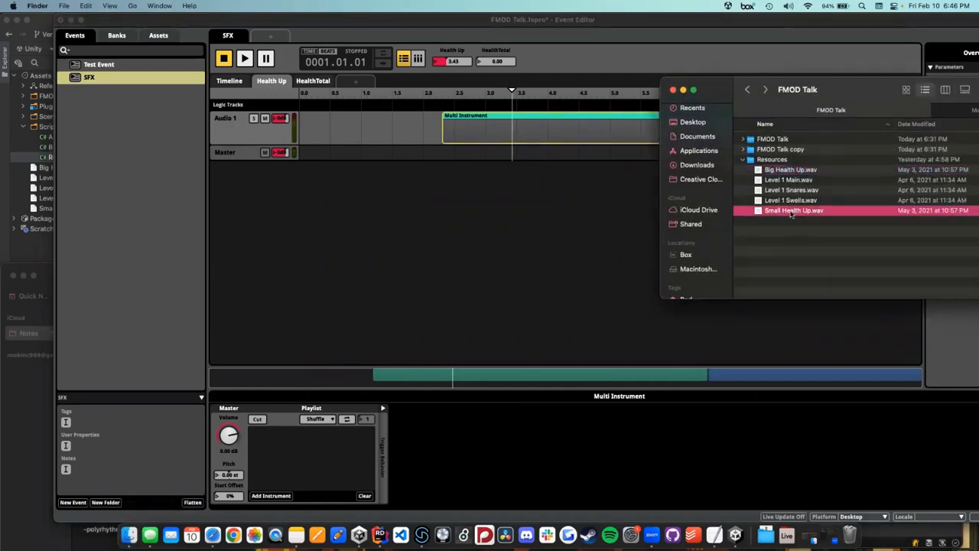
{"action": "mouse_move", "coordinate": [792, 214]}
{"action": "left_mouse_down"}
{"action": "mouse_move", "coordinate": [474, 321]}
{"action": "mouse_move", "coordinate": [345, 454]}
{"action": "left_mouse_up"}
{"action": "mouse_move", "coordinate": [780, 170]}
{"action": "left_mouse_down"}
{"action": "mouse_move", "coordinate": [261, 456]}
{"action": "mouse_move", "coordinate": [317, 451]}
{"action": "left_mouse_up"}
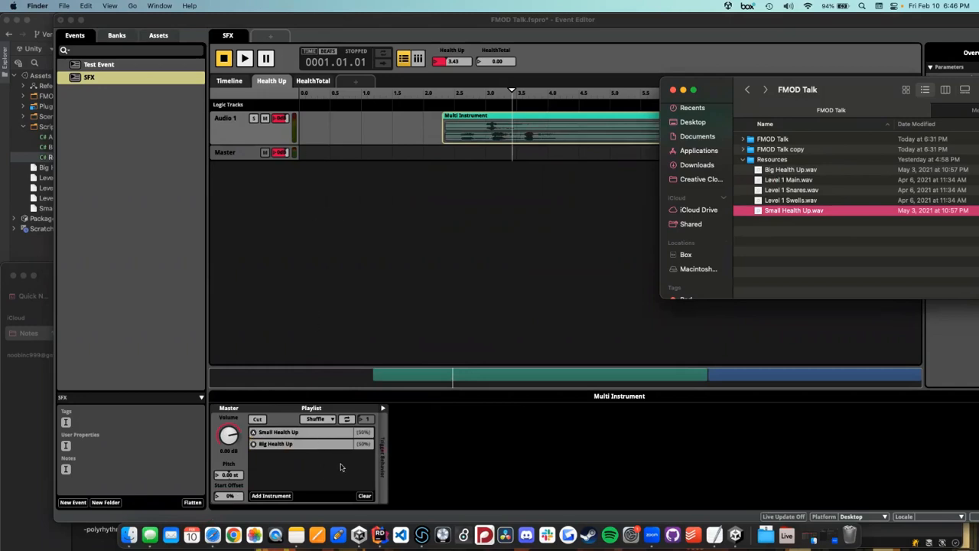
{"action": "left_click", "coordinate": [447, 296]}
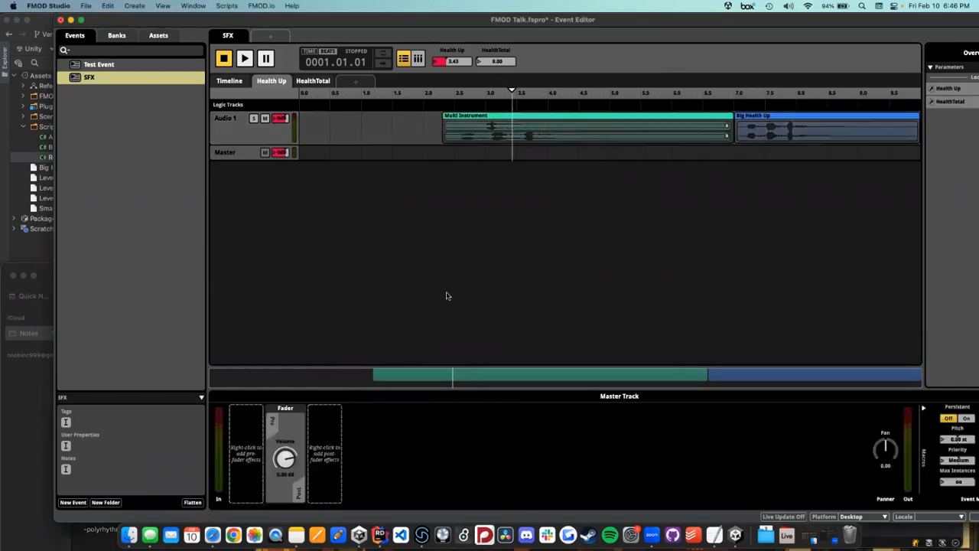
Step: Audition the multi instrument and set its playlist selection mode to Random
{"action": "left_click", "coordinate": [476, 120]}
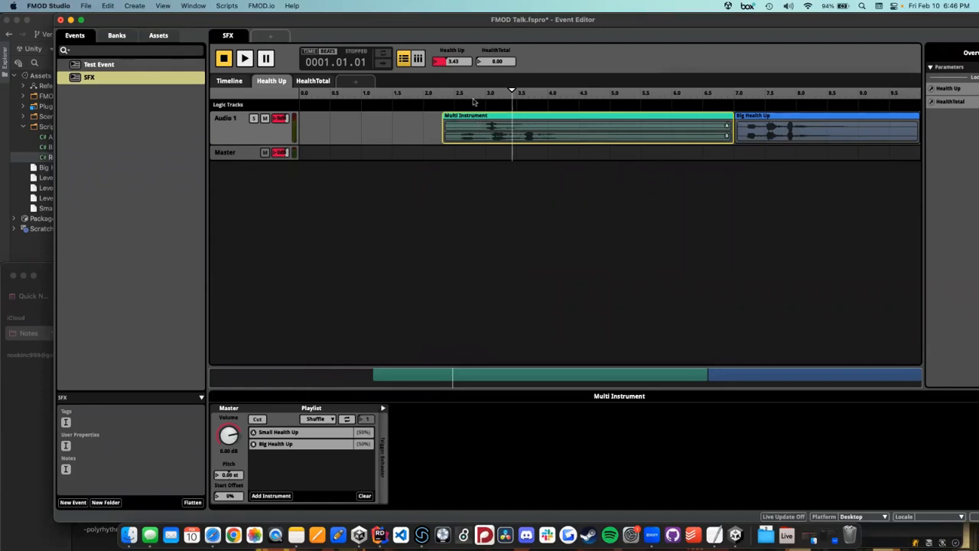
{"action": "key", "text": "space"}
{"action": "left_click", "coordinate": [332, 420]}
{"action": "left_click", "coordinate": [338, 441]}
{"action": "key", "text": "space"}
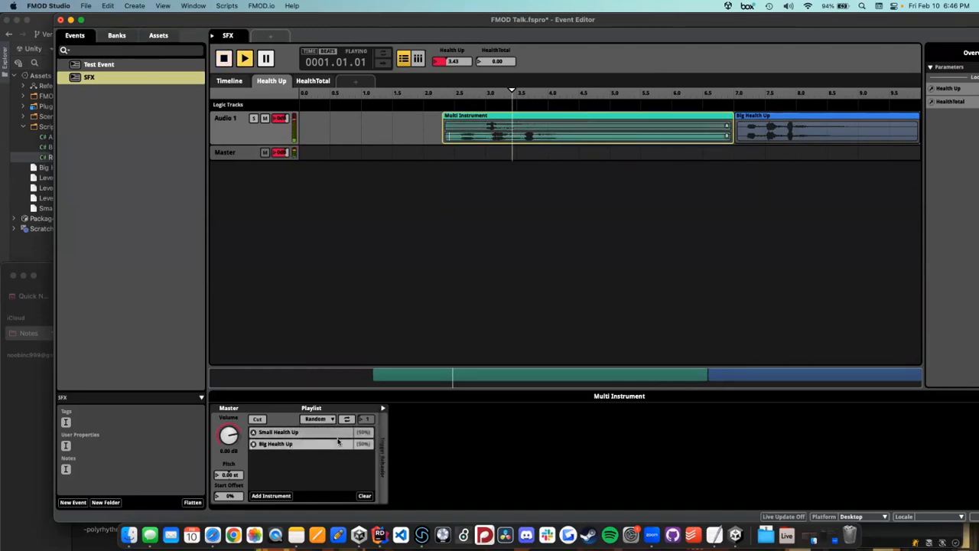
{"action": "key", "text": "space"}
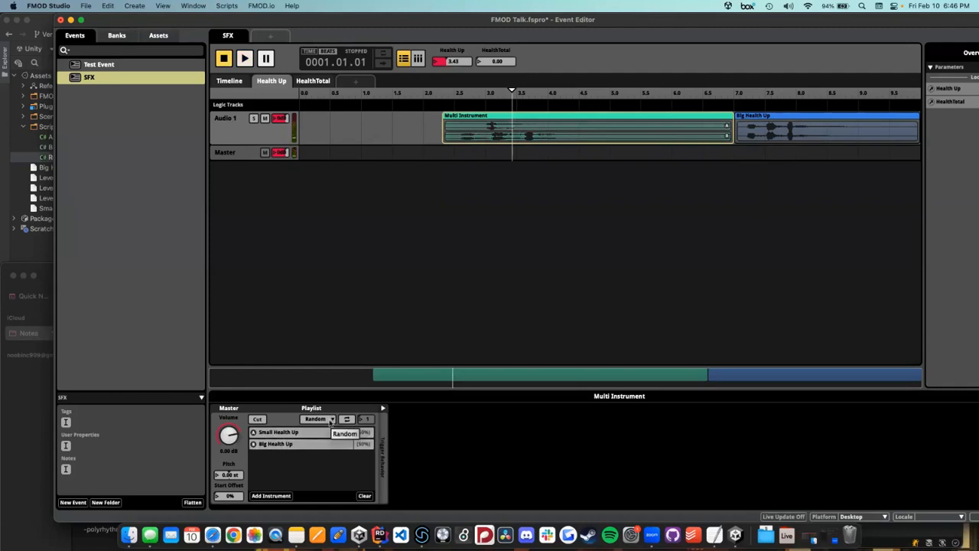
Step: Look over the multi instrument's trigger behavior settings, switching Probability on and back off
{"action": "left_click", "coordinate": [383, 408]}
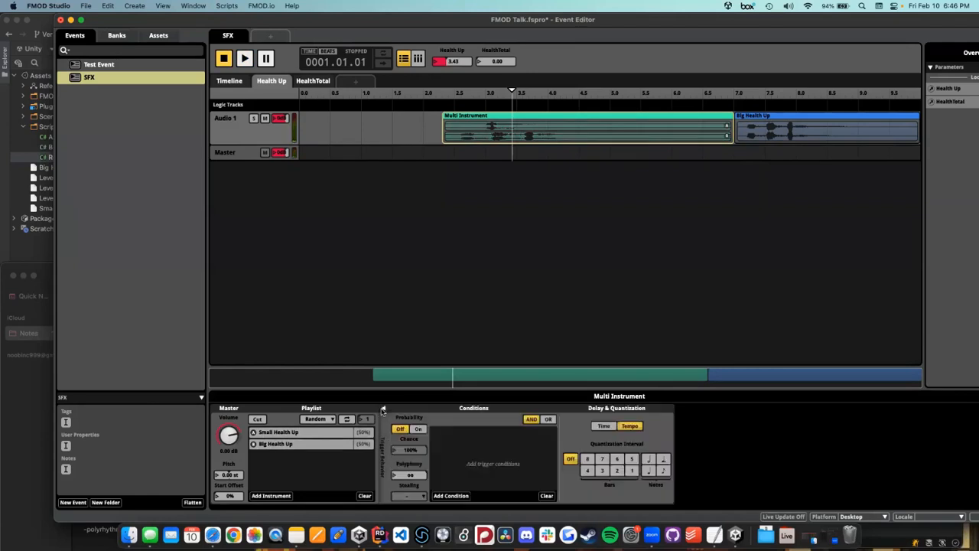
{"action": "left_click", "coordinate": [384, 409]}
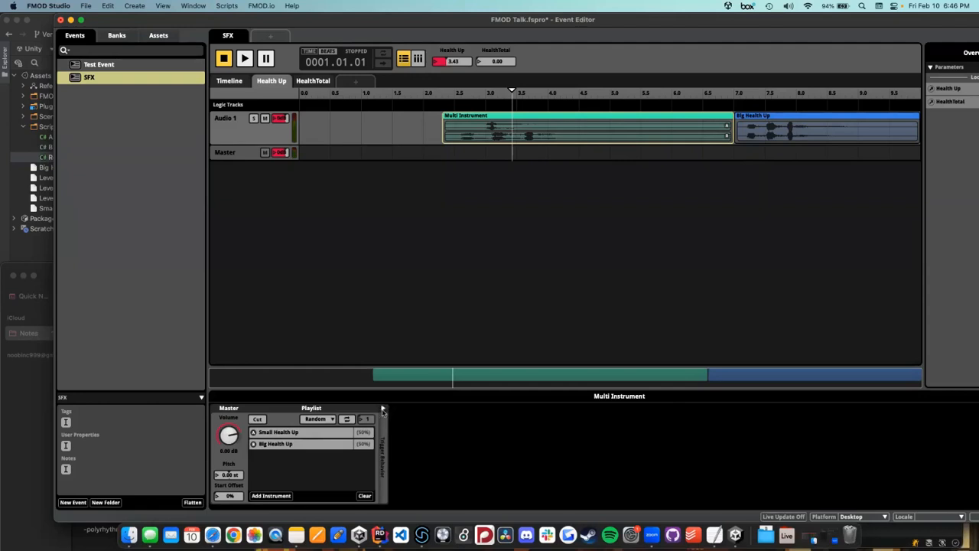
{"action": "left_click", "coordinate": [383, 410]}
{"action": "left_click", "coordinate": [418, 429]}
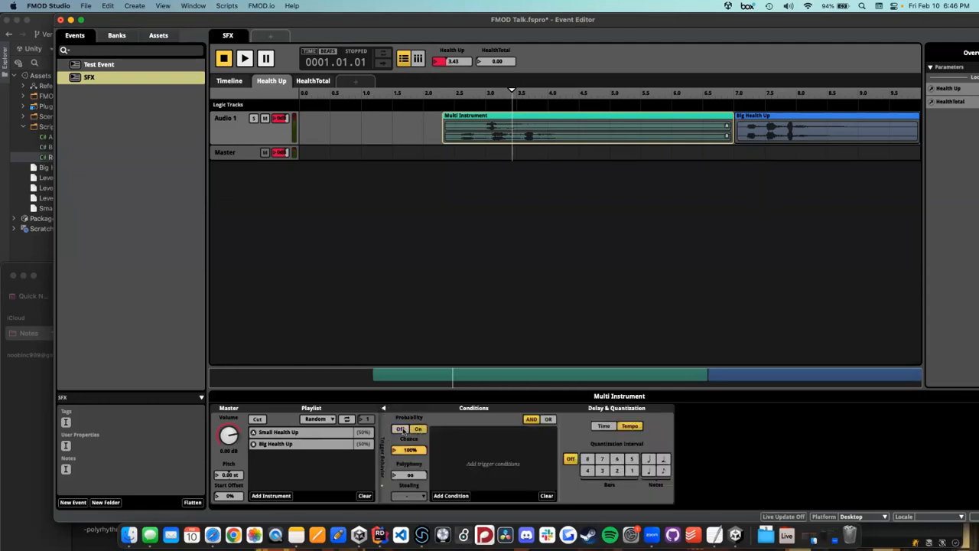
{"action": "left_click", "coordinate": [402, 429]}
{"action": "left_click", "coordinate": [383, 410]}
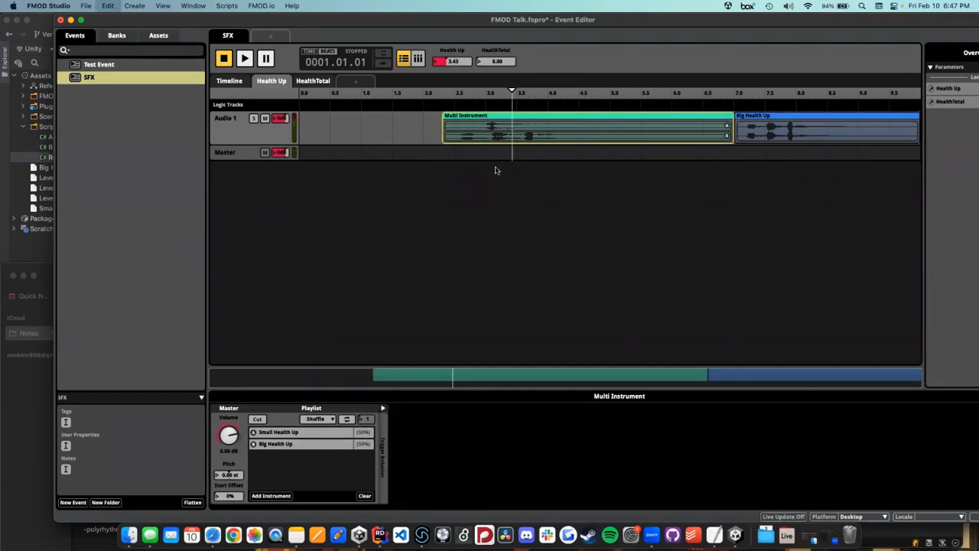
Step: Undo the multi instrument changes back to the original Small Health Up single instrument on Audio 1
{"action": "left_click", "coordinate": [495, 169]}
{"action": "key", "text": "ctrl+z"}
{"action": "key", "text": "super+z"}
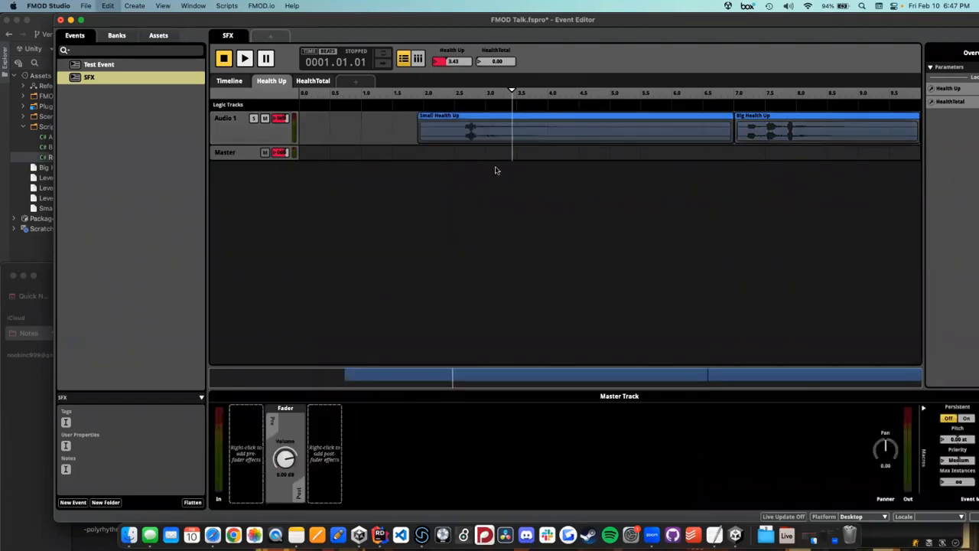
Step: Audition the Small Health Up instrument near Health Up 2.6 and the Big Health Up instrument near 7.3
{"action": "left_click_drag", "start_coordinate": [670, 92], "coordinate": [460, 91]}
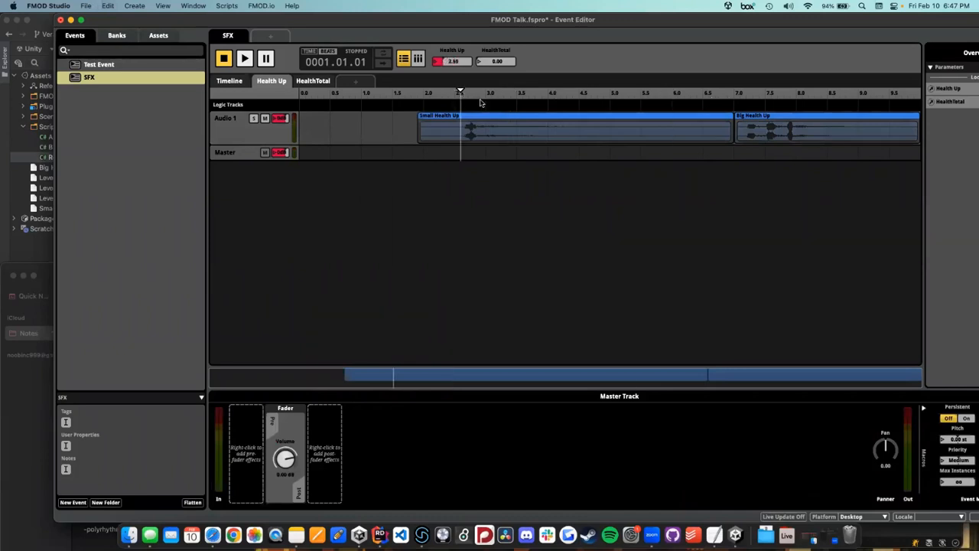
{"action": "key", "text": "space"}
{"action": "left_click", "coordinate": [751, 92]}
{"action": "key", "text": "space"}
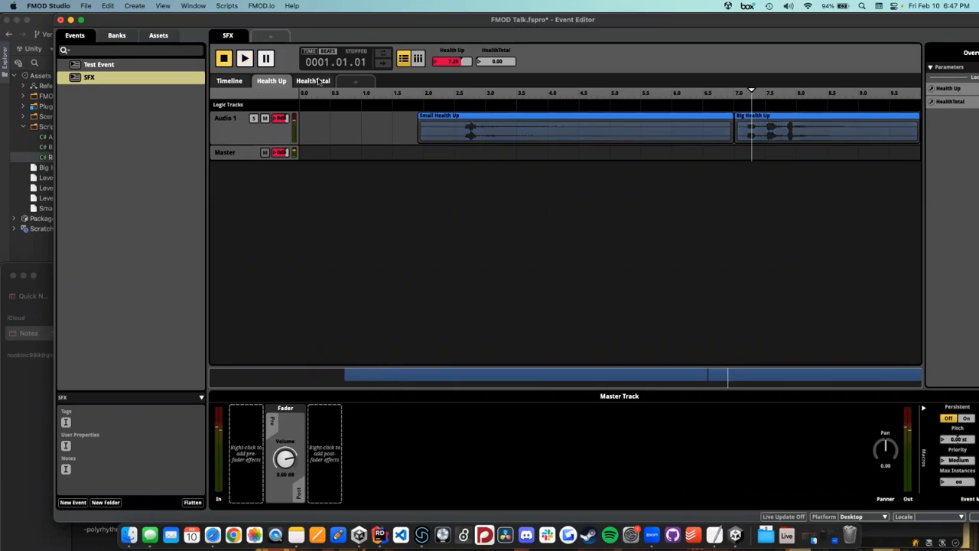
Step: View the HealthTotal parameter sheet, and return to the Health Up sheet with the Audio 1 track selected
{"action": "left_click", "coordinate": [319, 81]}
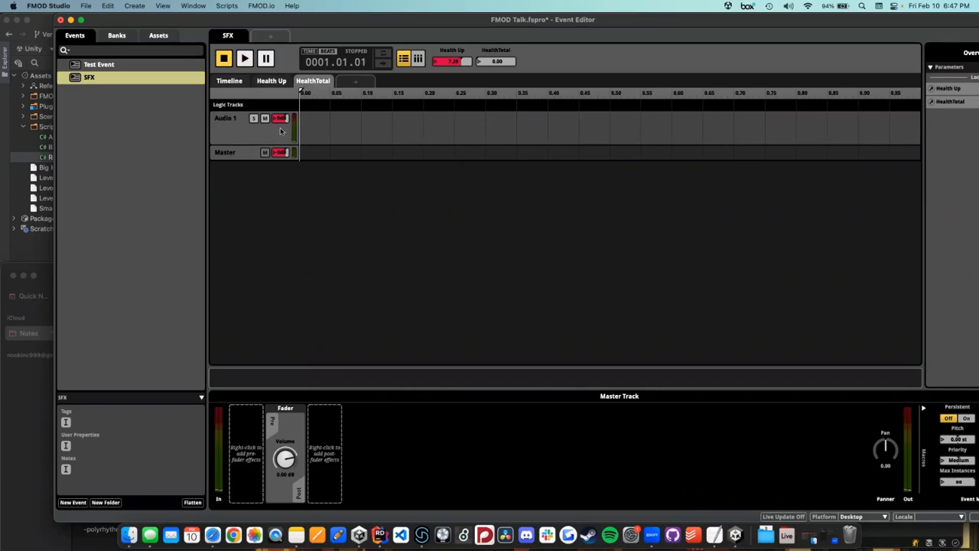
{"action": "left_click", "coordinate": [269, 81]}
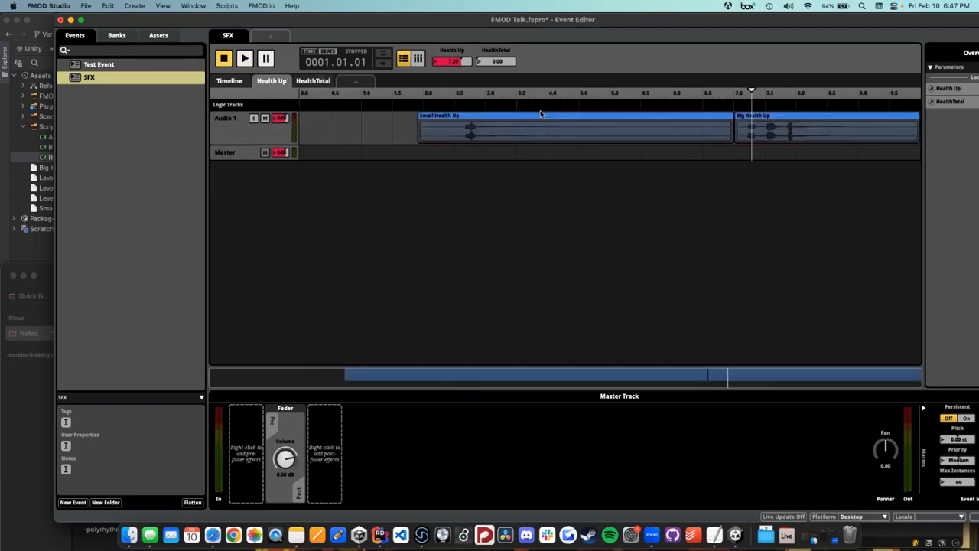
{"action": "left_click", "coordinate": [280, 130]}
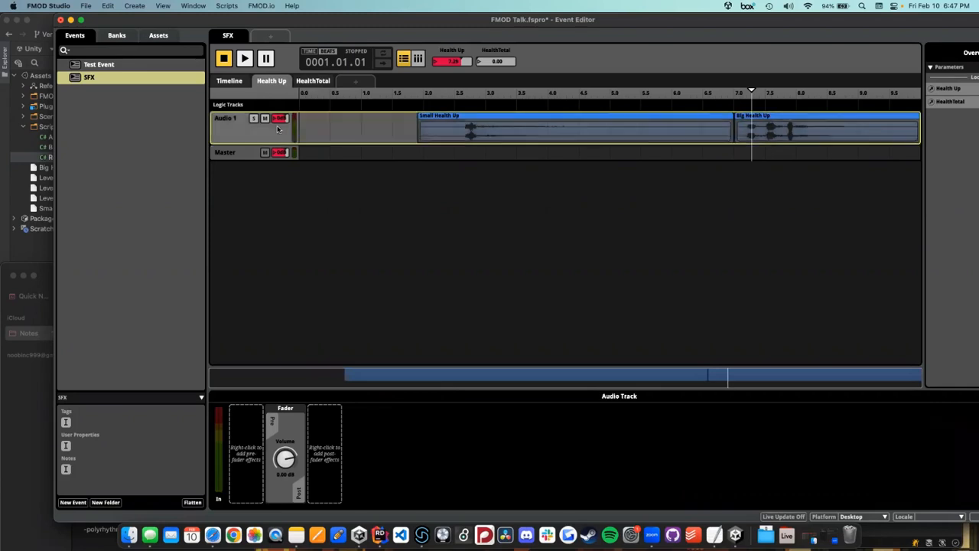
Step: Select the Small Health Up instrument with the playhead at 4.21 and audition it while trying pitch adjustments
{"action": "left_click", "coordinate": [584, 117]}
{"action": "left_click", "coordinate": [561, 100]}
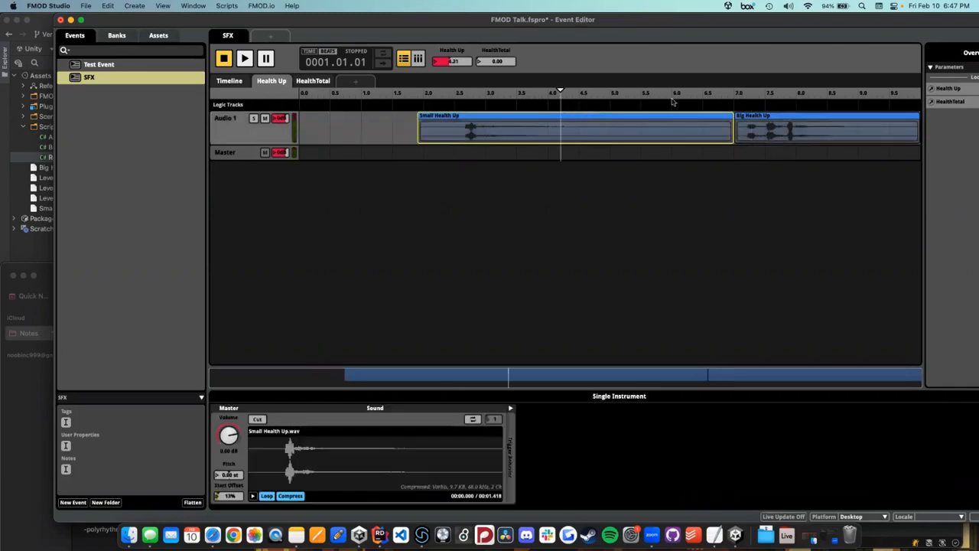
{"action": "left_click", "coordinate": [237, 475]}
{"action": "key", "text": "space"}
{"action": "left_click_drag", "start_coordinate": [237, 476], "coordinate": [236, 478]}
{"action": "key", "text": "space"}
Step: Add Random modulation to the Small Health Up instrument's pitch and set the amount to about 4 st
{"action": "right_click", "coordinate": [236, 475]}
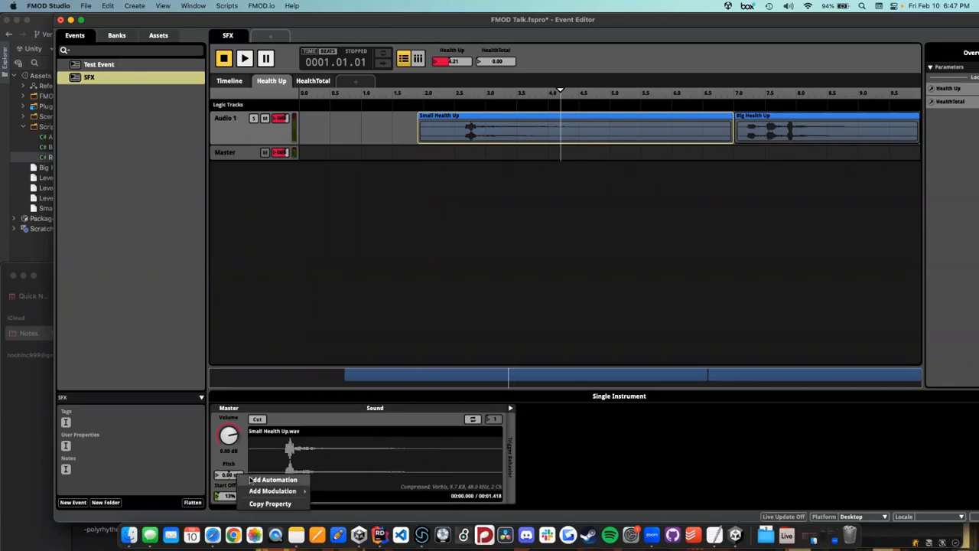
{"action": "mouse_move", "coordinate": [264, 491]}
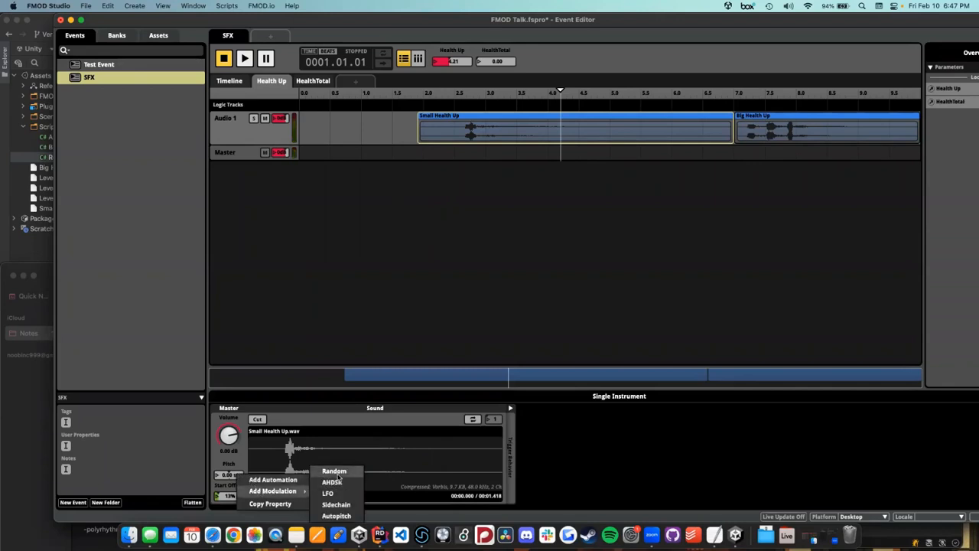
{"action": "left_click", "coordinate": [335, 472]}
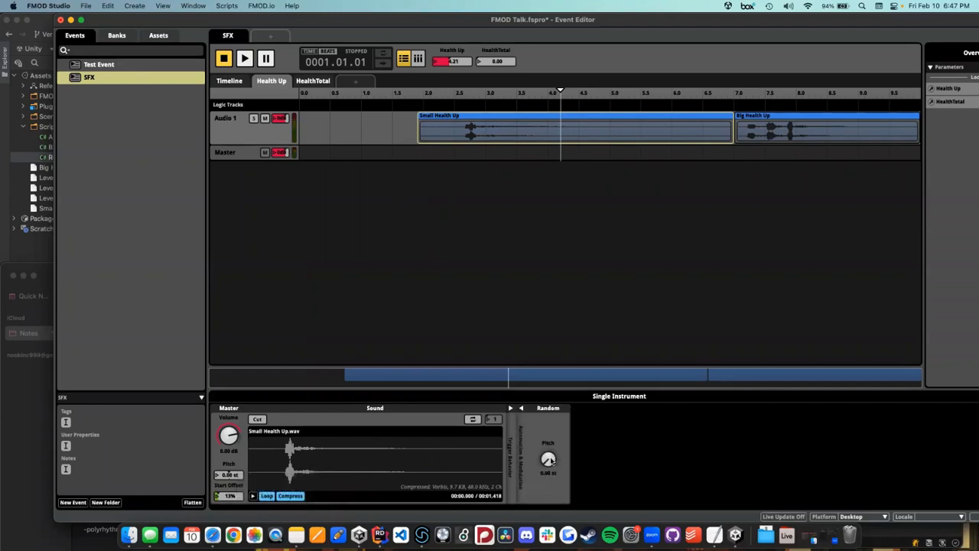
{"action": "right_click", "coordinate": [227, 476]}
{"action": "mouse_move", "coordinate": [301, 492]}
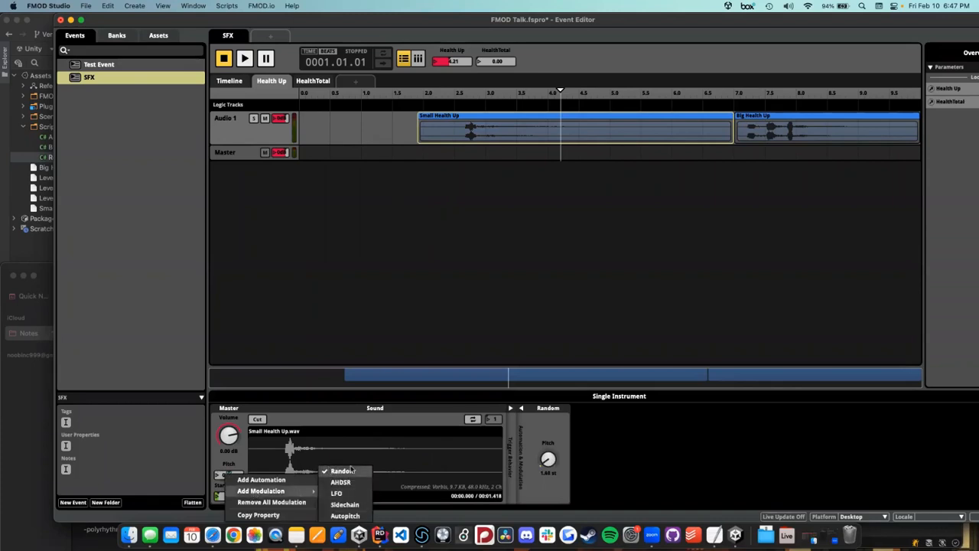
{"action": "left_click", "coordinate": [533, 490]}
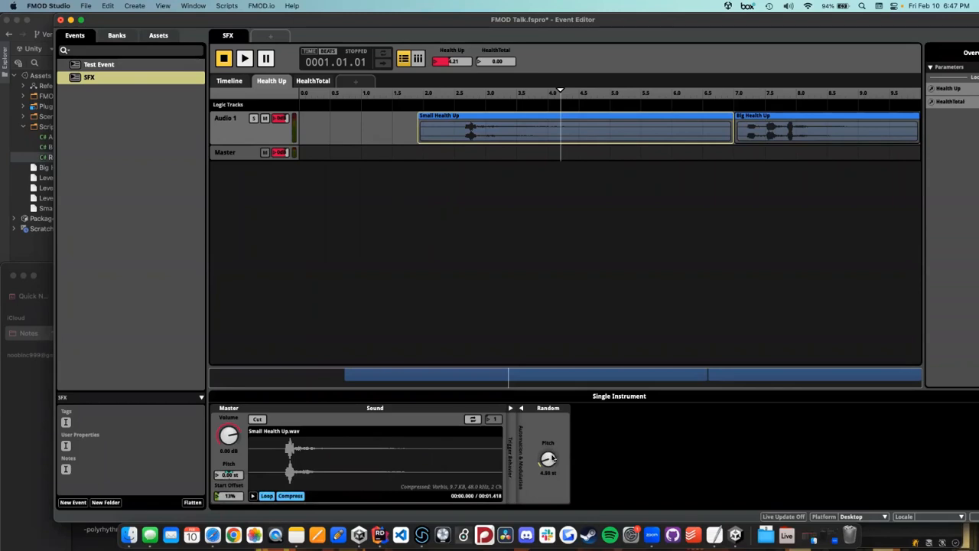
Step: Add automation to the pitch of the Small Health Up instrument
{"action": "key", "text": "space"}
{"action": "right_click", "coordinate": [231, 476]}
{"action": "mouse_move", "coordinate": [285, 447]}
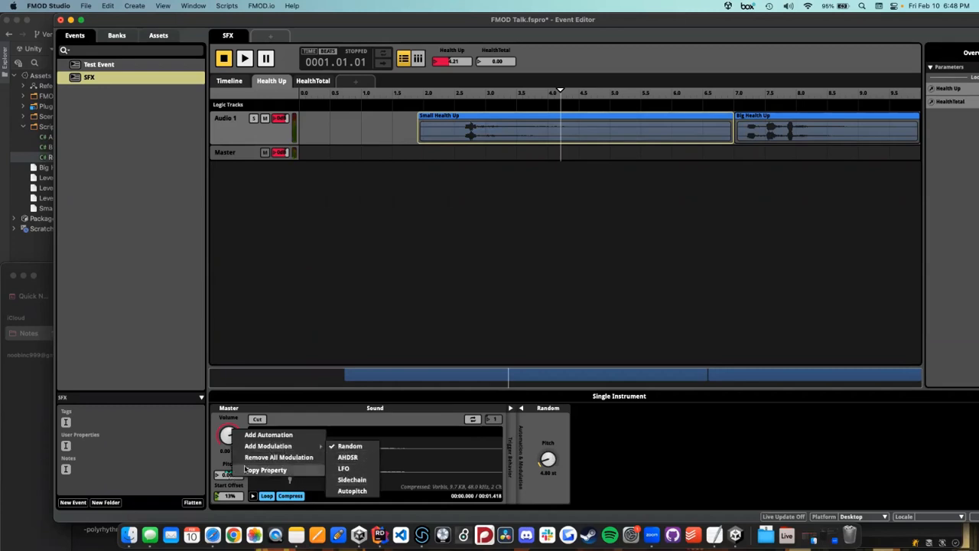
{"action": "left_click", "coordinate": [268, 435]}
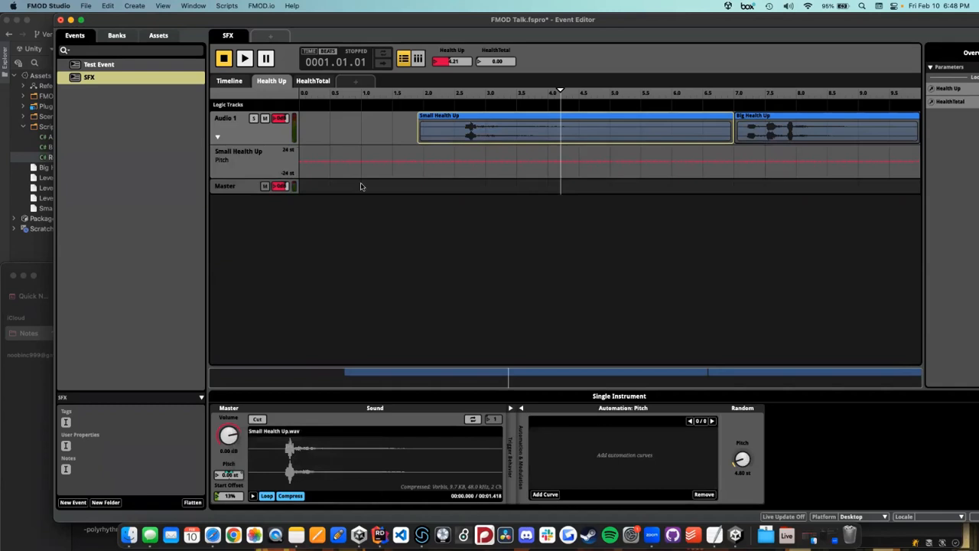
{"action": "left_click", "coordinate": [417, 161]}
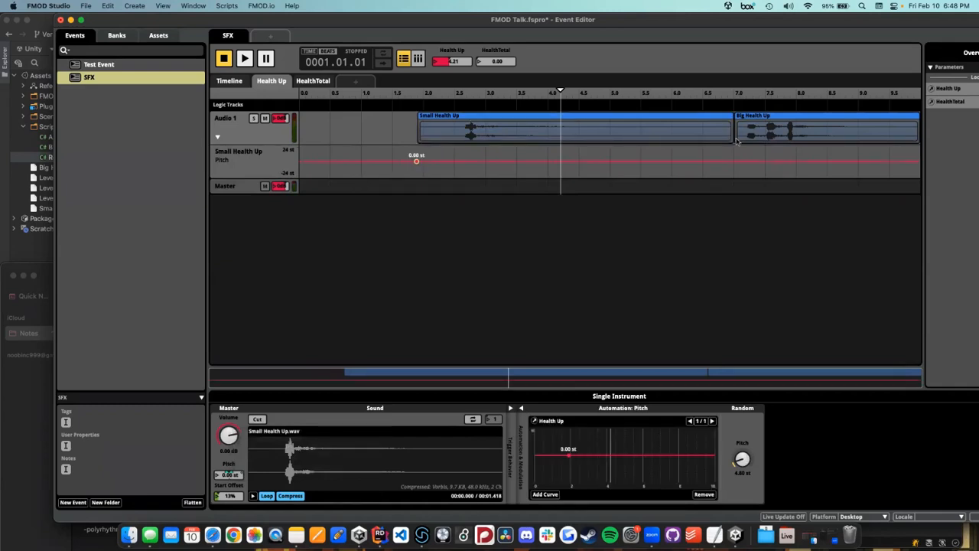
{"action": "key", "text": "super+z"}
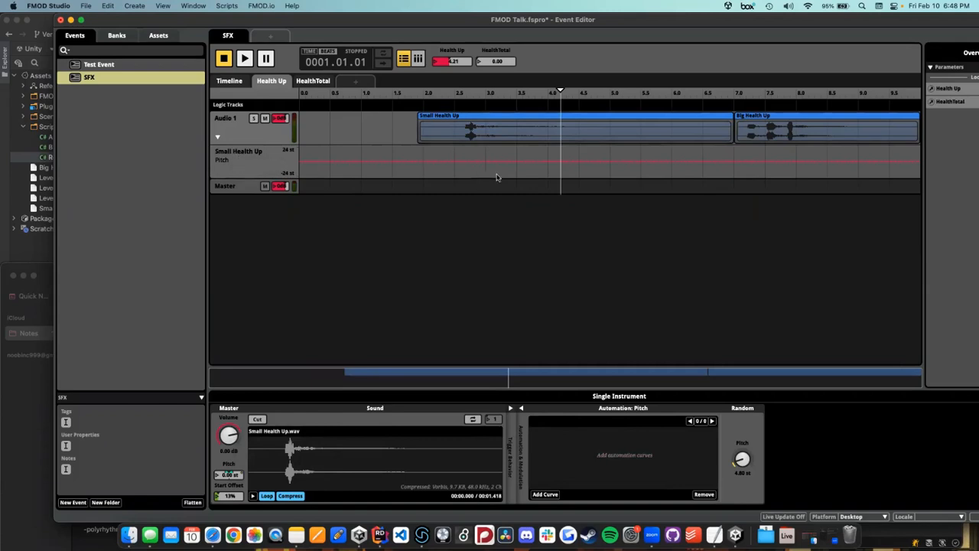
{"action": "left_click", "coordinate": [757, 117]}
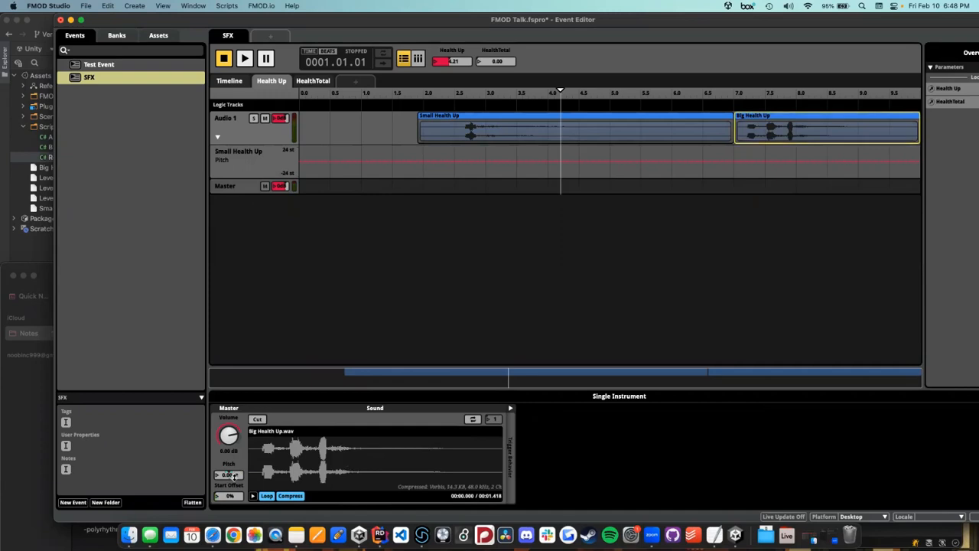
{"action": "right_click", "coordinate": [234, 475]}
{"action": "mouse_move", "coordinate": [305, 493]}
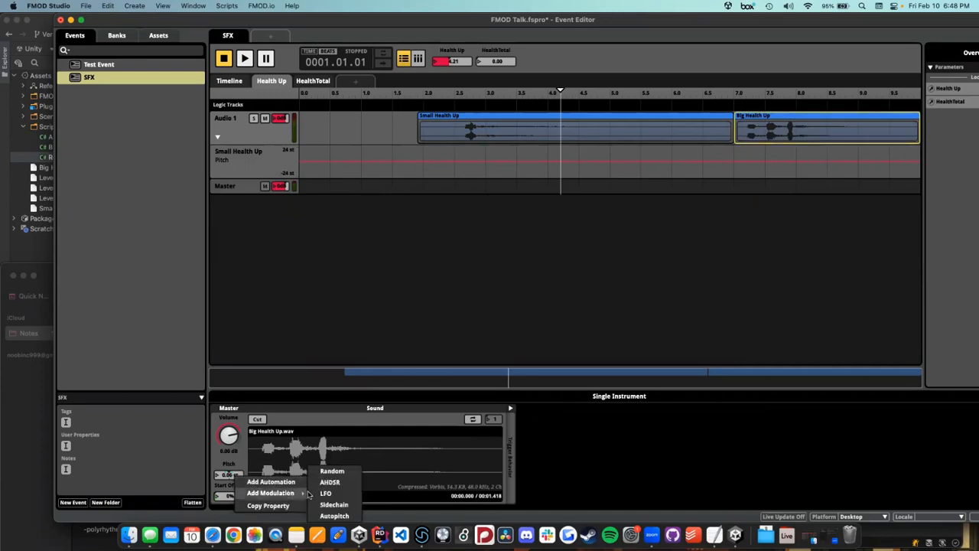
{"action": "left_click", "coordinate": [511, 219]}
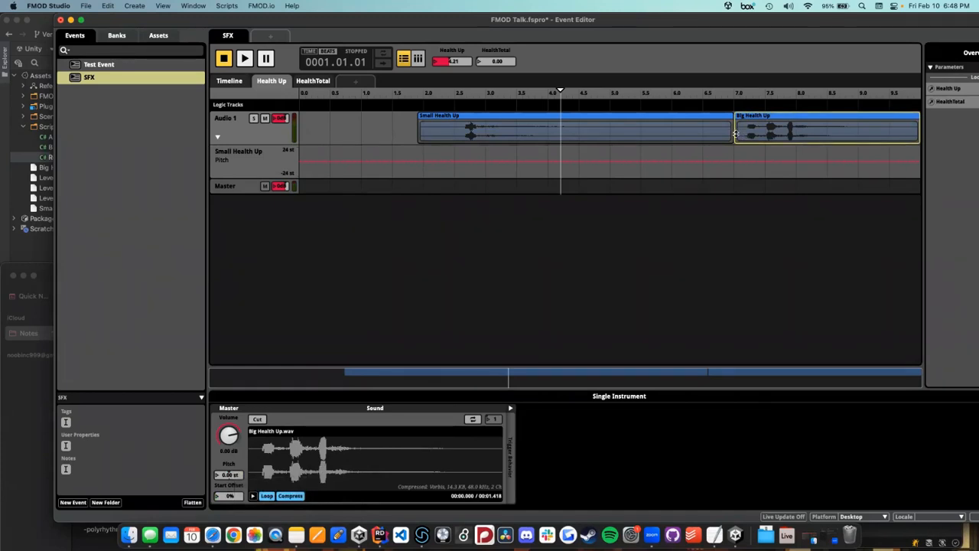
Step: On the HealthTotal parameter sheet, start the Small Health Up pitch automation at -6 st for value 0
{"action": "left_click", "coordinate": [718, 112]}
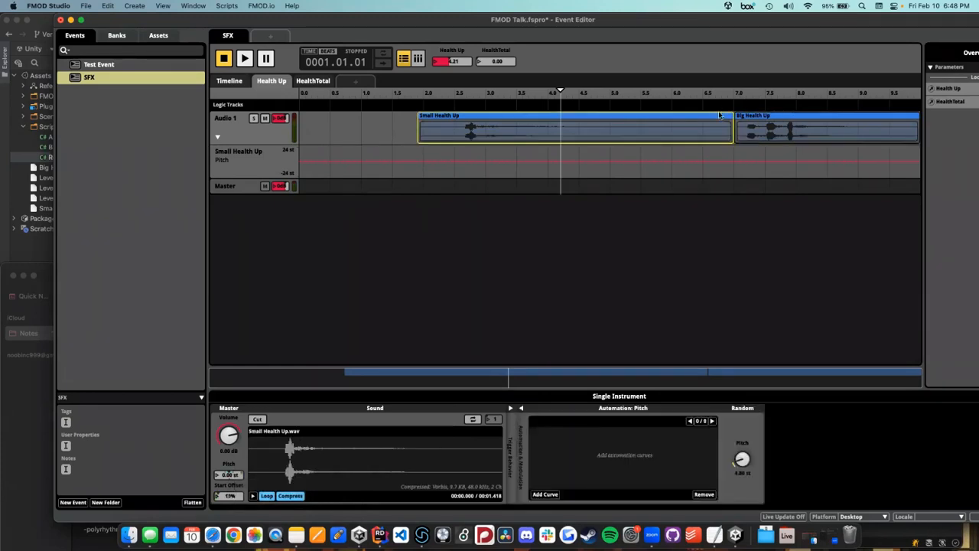
{"action": "left_click", "coordinate": [317, 82]}
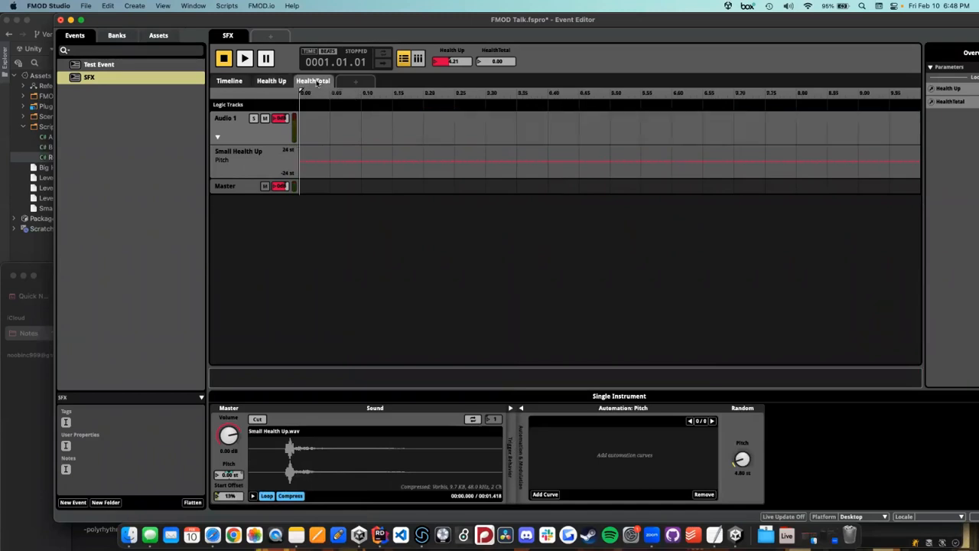
{"action": "left_click_drag", "start_coordinate": [308, 161], "coordinate": [306, 176]}
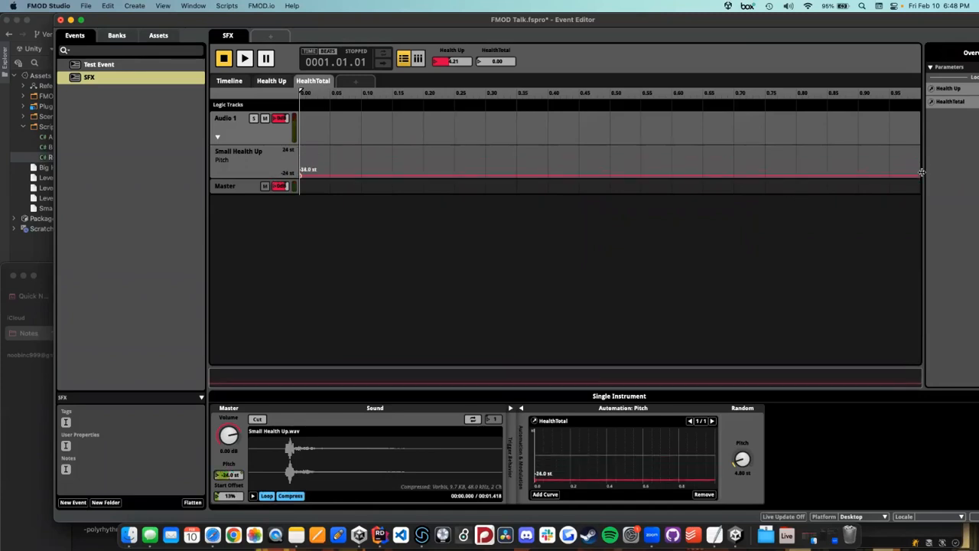
{"action": "left_click_drag", "start_coordinate": [306, 160], "coordinate": [300, 168]}
Step: Audition the SFX event while lowering HealthTotal to 0.02
{"action": "key", "text": "space"}
{"action": "key", "text": "space"}
{"action": "key", "text": "space"}
{"action": "mouse_move", "coordinate": [430, 94]}
{"action": "left_mouse_down"}
{"action": "mouse_move", "coordinate": [444, 93]}
{"action": "mouse_move", "coordinate": [313, 93]}
{"action": "left_mouse_up"}
{"action": "key", "text": "space"}
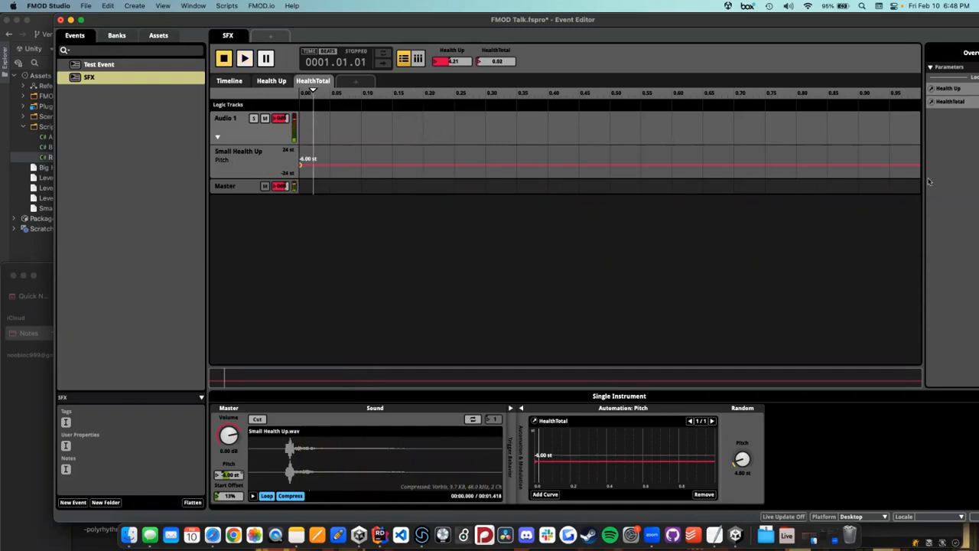
Step: Raise the Small Health Up pitch curve to 6 st at the maximum HealthTotal and audition it up to 0.94
{"action": "left_click_drag", "start_coordinate": [918, 165], "coordinate": [918, 166]}
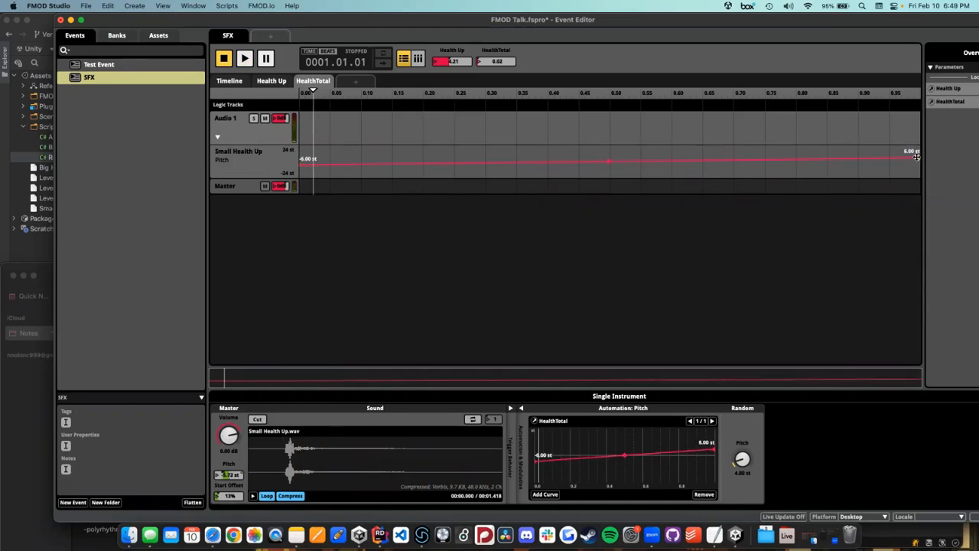
{"action": "left_click_drag", "start_coordinate": [313, 93], "coordinate": [457, 99]}
{"action": "key", "text": "space"}
{"action": "left_click_drag", "start_coordinate": [495, 95], "coordinate": [888, 94]}
{"action": "key", "text": "space"}
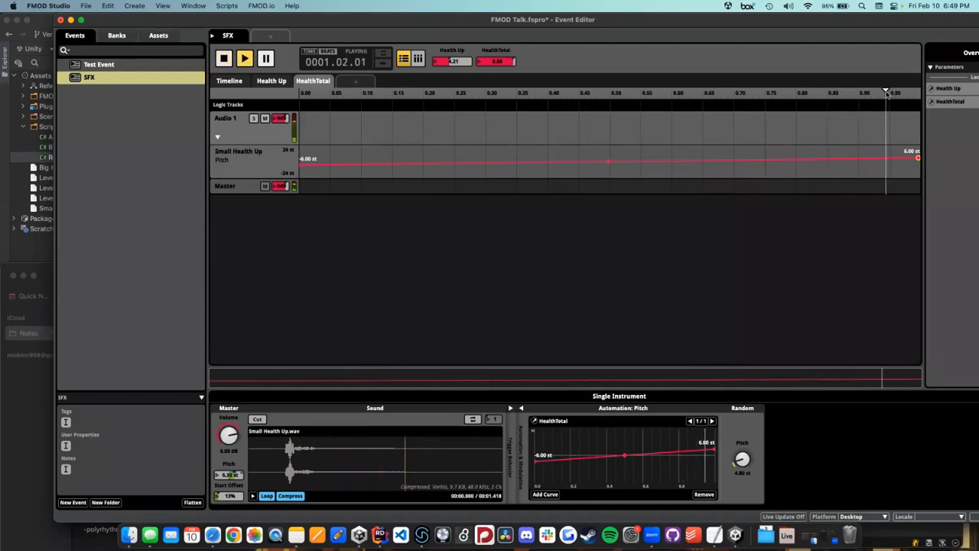
{"action": "key", "text": "space"}
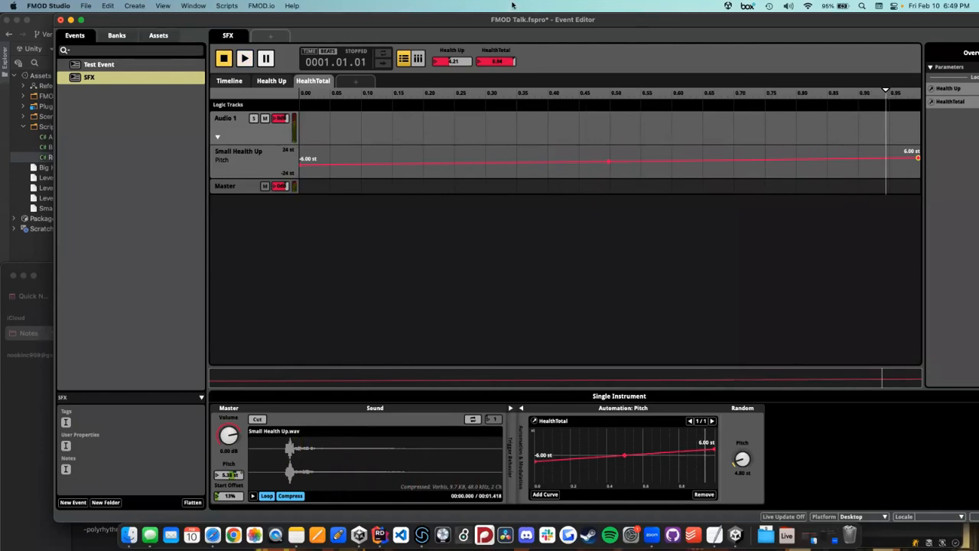
Step: Return to the Health Up sheet, then switch to AudioControl.cs in JetBrains Rider and insert blank lines at the end of Start()
{"action": "left_click", "coordinate": [271, 81]}
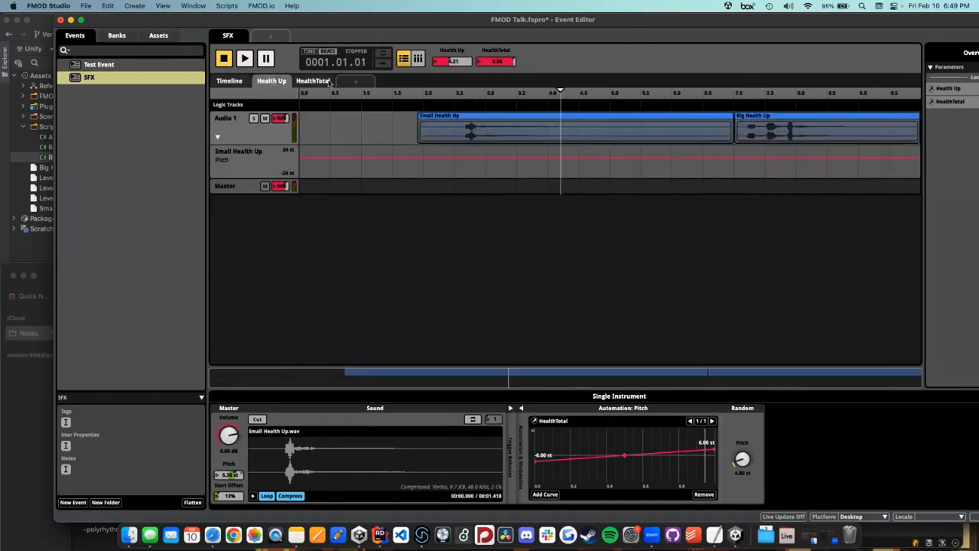
{"action": "left_click_drag", "start_coordinate": [273, 25], "coordinate": [461, 25]}
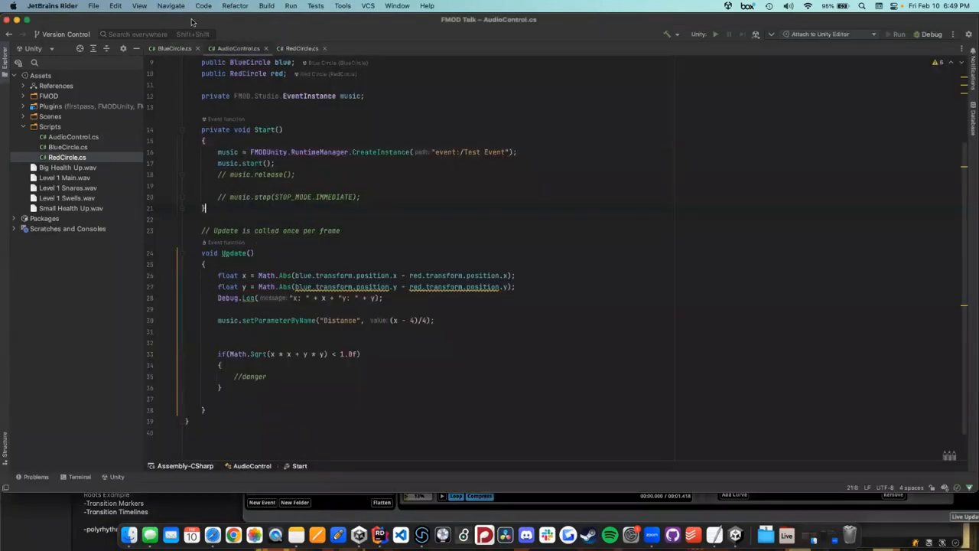
{"action": "left_click", "coordinate": [193, 21]}
{"action": "key", "text": "Return"}
{"action": "key", "text": "Return"}
{"action": "key", "text": "Return"}
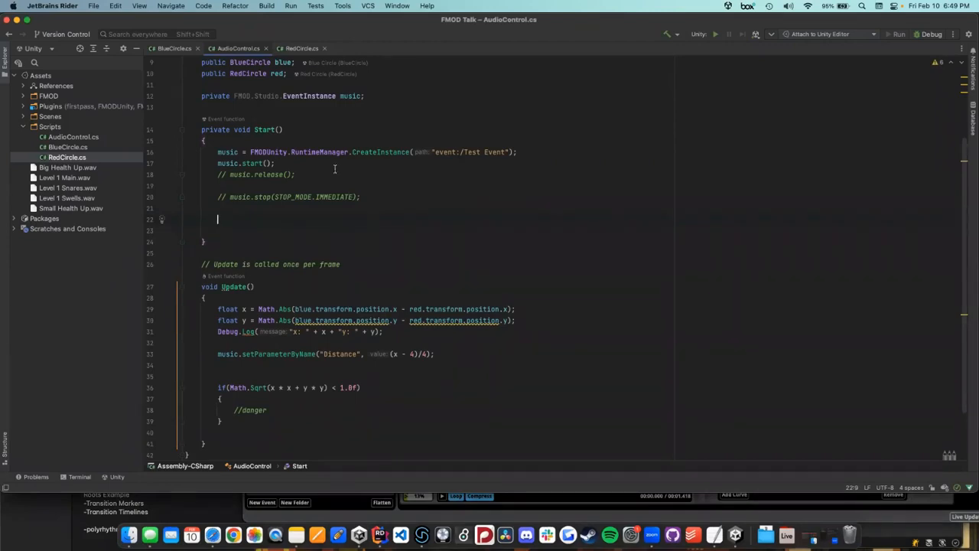
Step: Add FMODUnity.RuntimeManager.PlayOneShot("event:/SFX"); at the end of Start() and save the script
{"action": "type", "text": "F"}
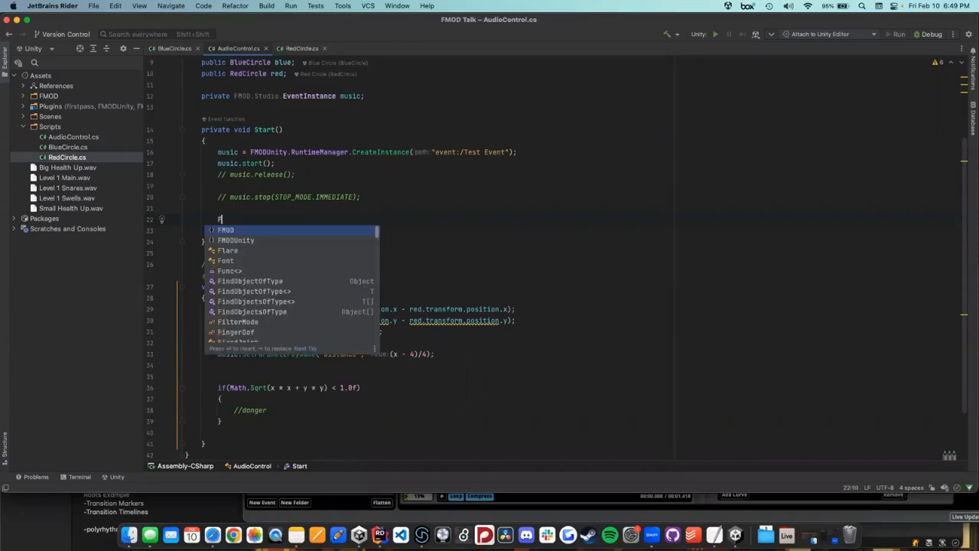
{"action": "type", "text": "MODUn"}
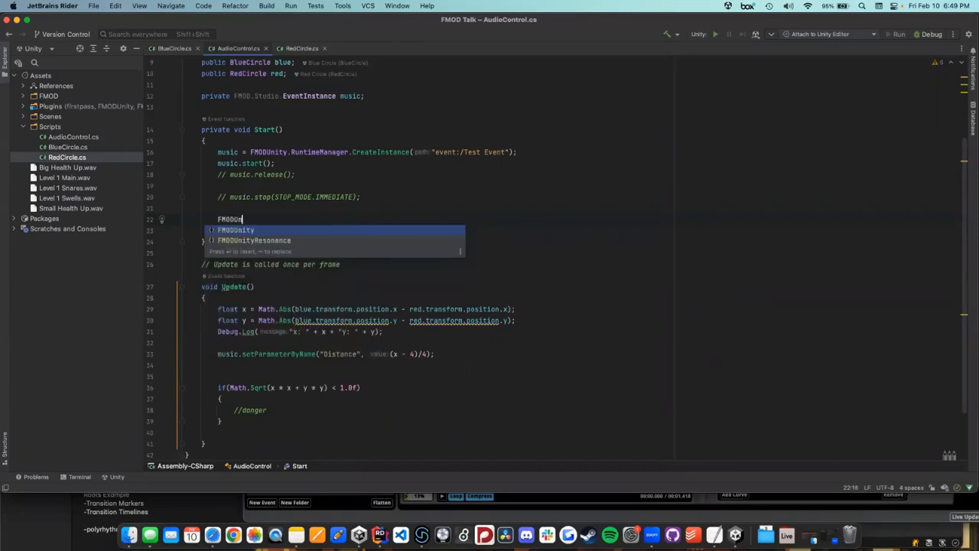
{"action": "type", "text": "ity.RuntimeManager."}
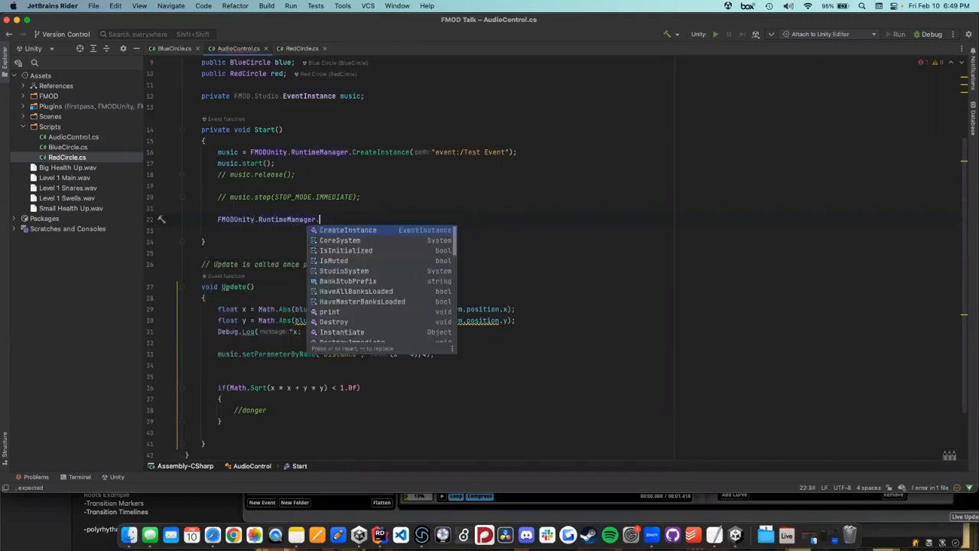
{"action": "type", "text": "One"}
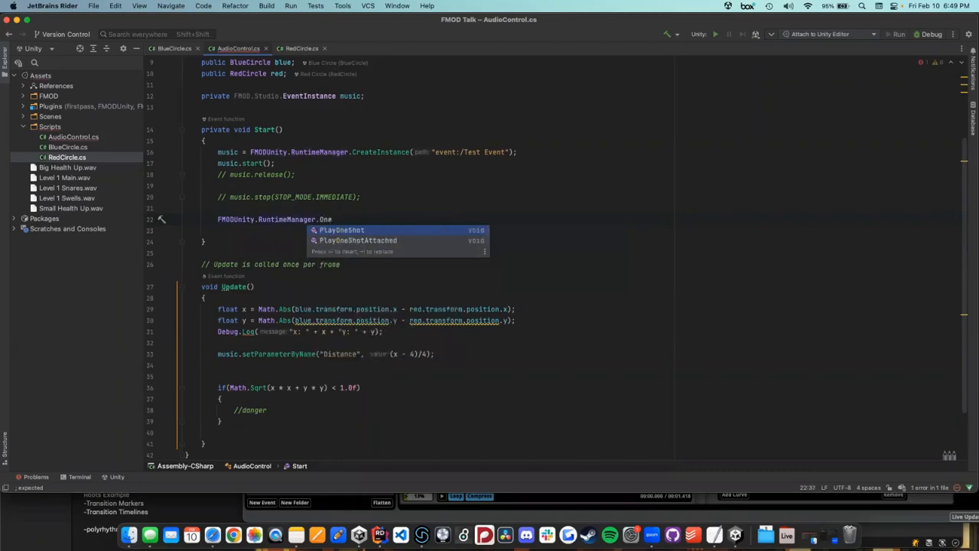
{"action": "key", "text": "Return"}
{"action": "type", "text": "\""}
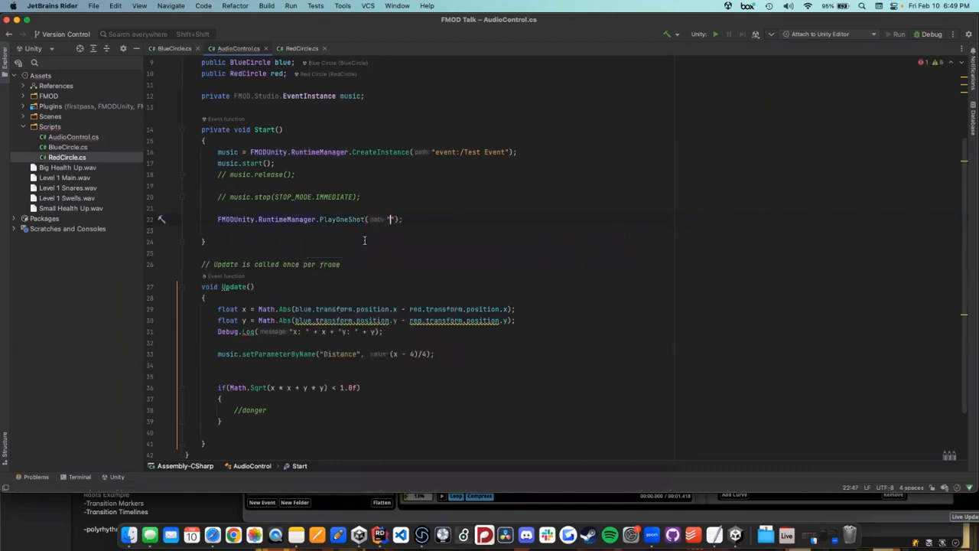
{"action": "type", "text": "event:/"}
{"action": "mouse_move", "coordinate": [561, 31]}
{"action": "left_mouse_down"}
{"action": "mouse_move", "coordinate": [560, 315]}
{"action": "mouse_move", "coordinate": [561, 27]}
{"action": "left_mouse_up"}
{"action": "type", "text": "SFX\")"}
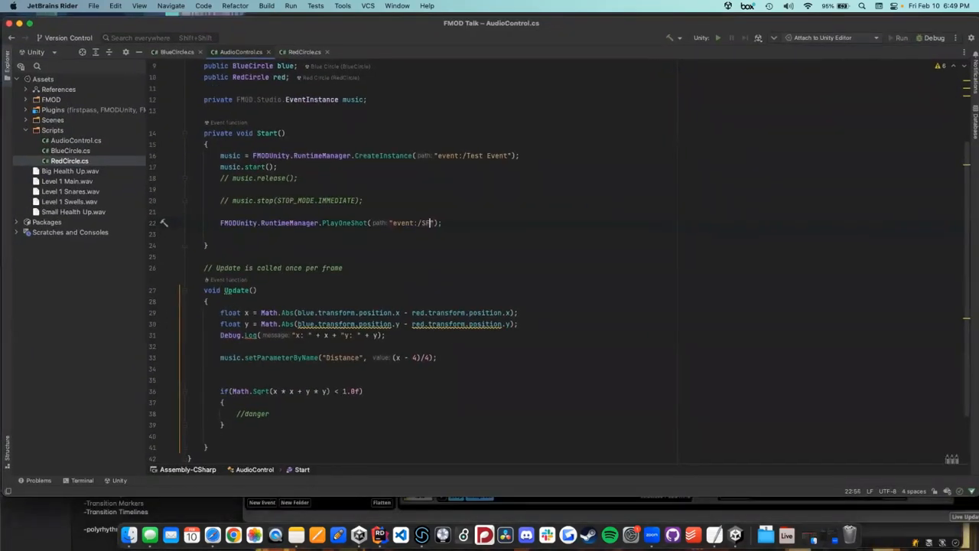
{"action": "type", "text": ";"}
{"action": "key", "text": "super+s"}
Step: Switch to Unity, run SampleScene to test the one-shot sound, and stop it
{"action": "left_click", "coordinate": [735, 535]}
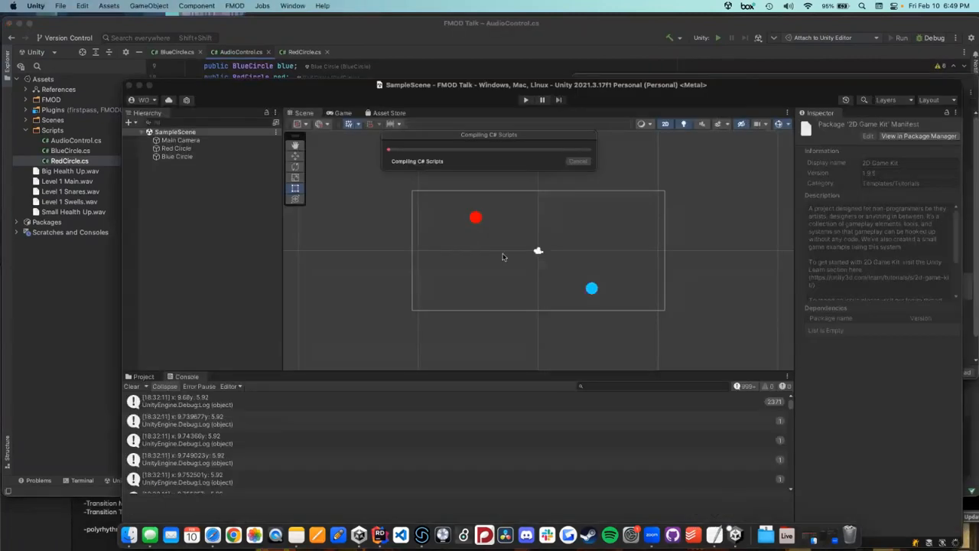
{"action": "left_click_drag", "start_coordinate": [450, 86], "coordinate": [450, 31]}
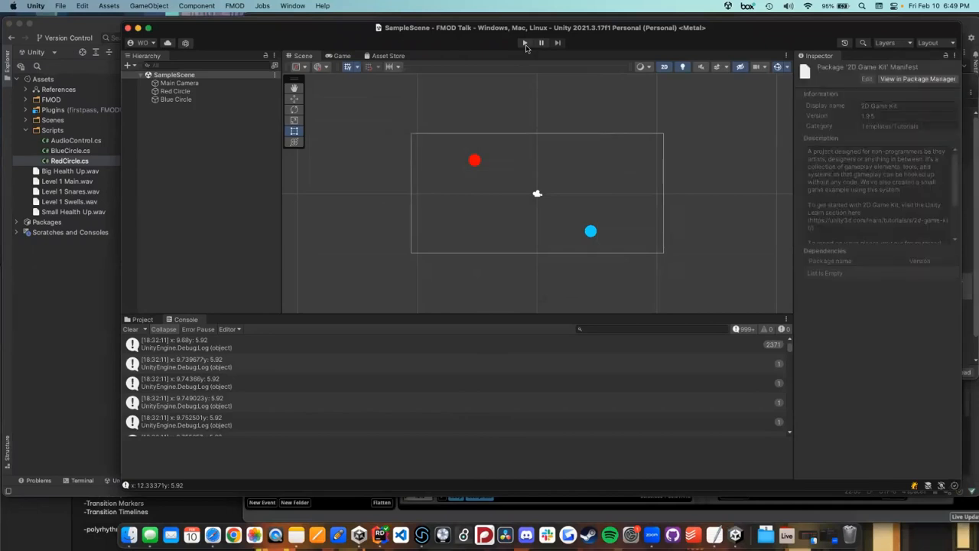
{"action": "left_click", "coordinate": [526, 45]}
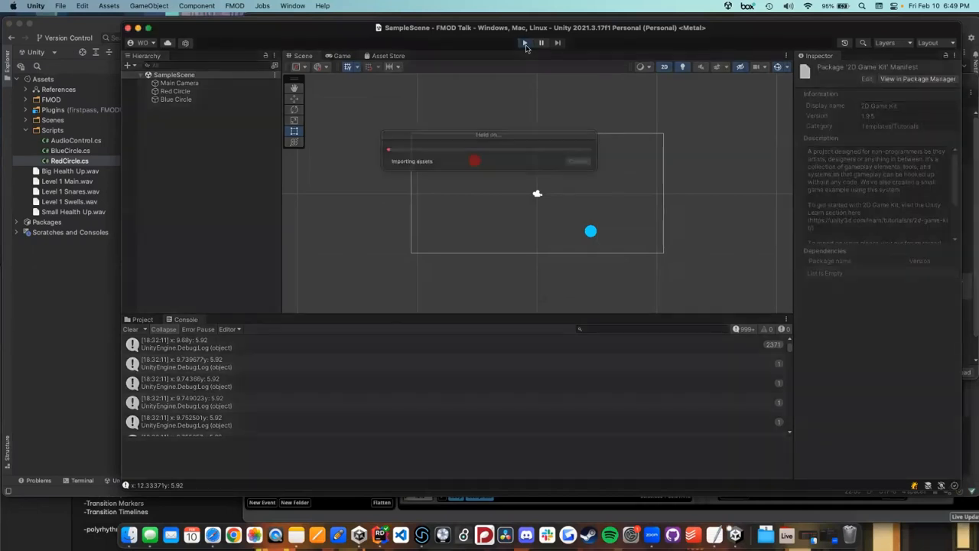
{"action": "left_click", "coordinate": [526, 46]}
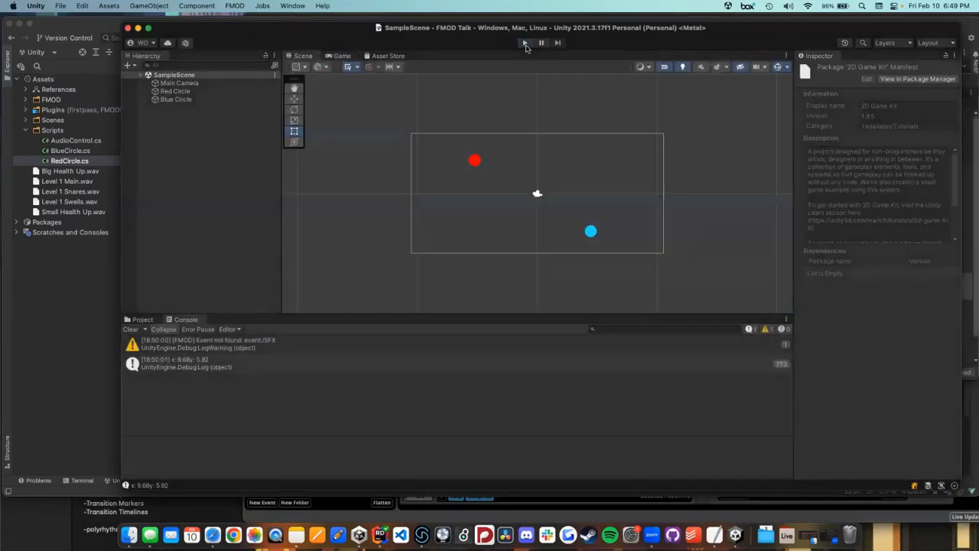
Step: Switch to FMOD Studio and rebuild the banks so they include the SFX event
{"action": "left_click", "coordinate": [31, 429]}
{"action": "scroll", "coordinate": [397, 255], "scroll_direction": "down", "scroll_amount": 1}
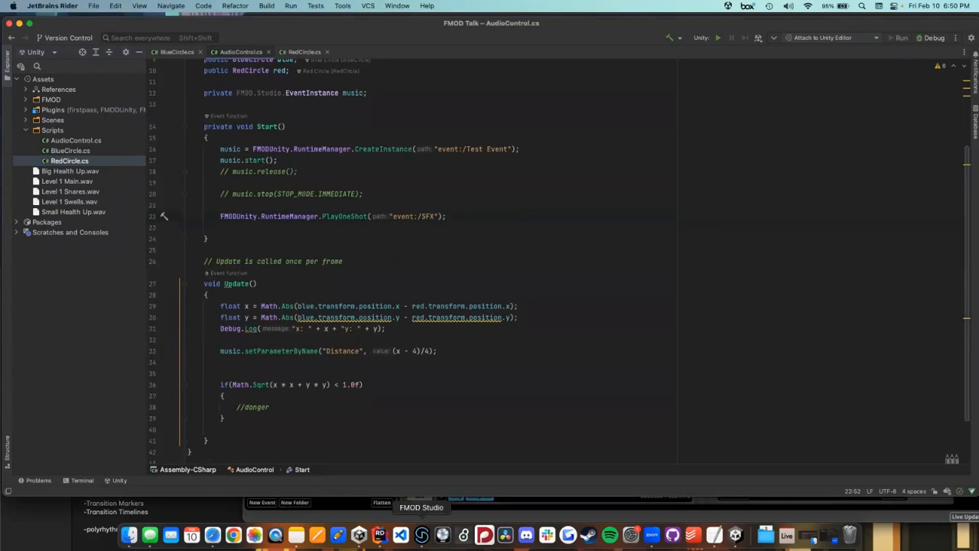
{"action": "left_click", "coordinate": [422, 534]}
{"action": "left_click", "coordinate": [378, 228]}
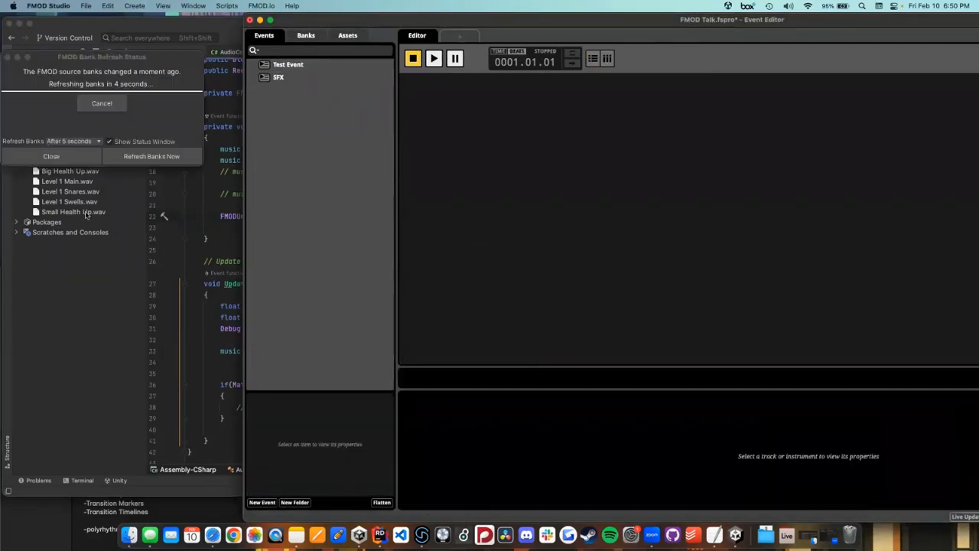
Step: Return to Unity with the refreshed banks, run the scene again to test the SFX event, and stop it
{"action": "left_click", "coordinate": [99, 256]}
{"action": "left_click", "coordinate": [68, 154]}
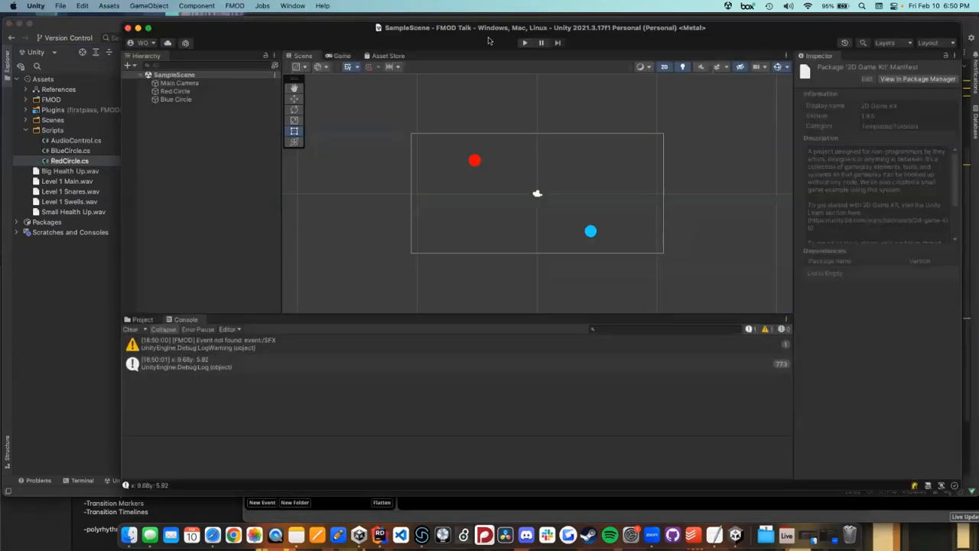
{"action": "left_click", "coordinate": [524, 43]}
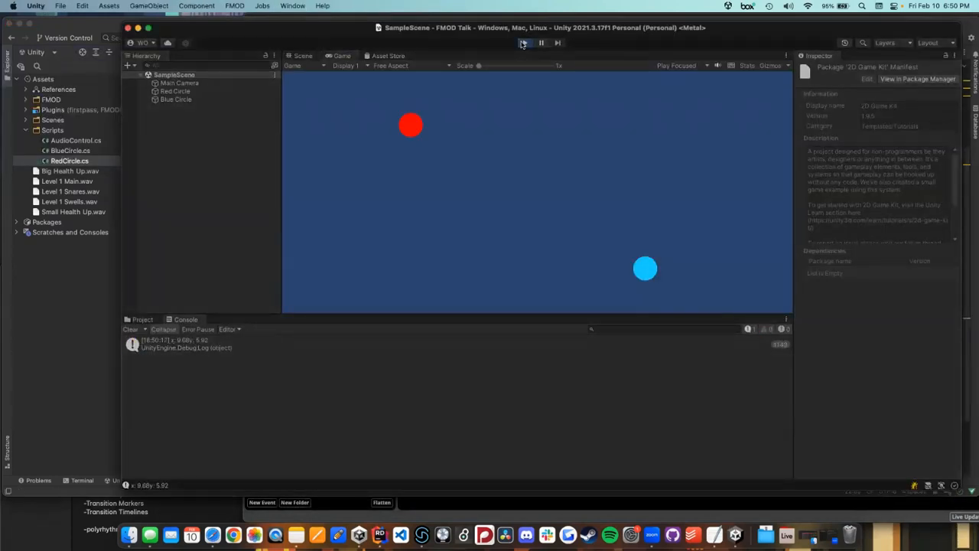
{"action": "left_click", "coordinate": [523, 42]}
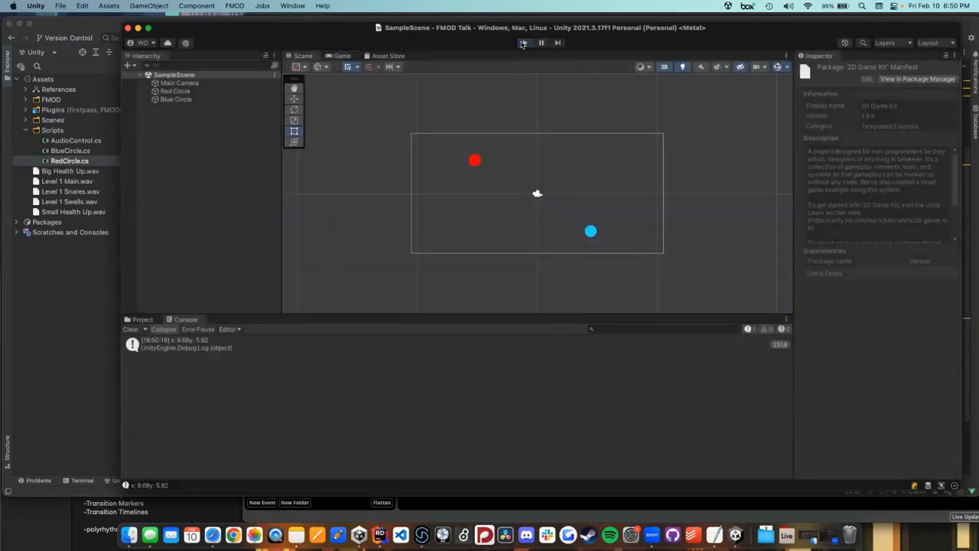
Step: Check the PlayOneShot line in Rider, then switch to FMOD Studio and open the SFX event
{"action": "left_click", "coordinate": [90, 334]}
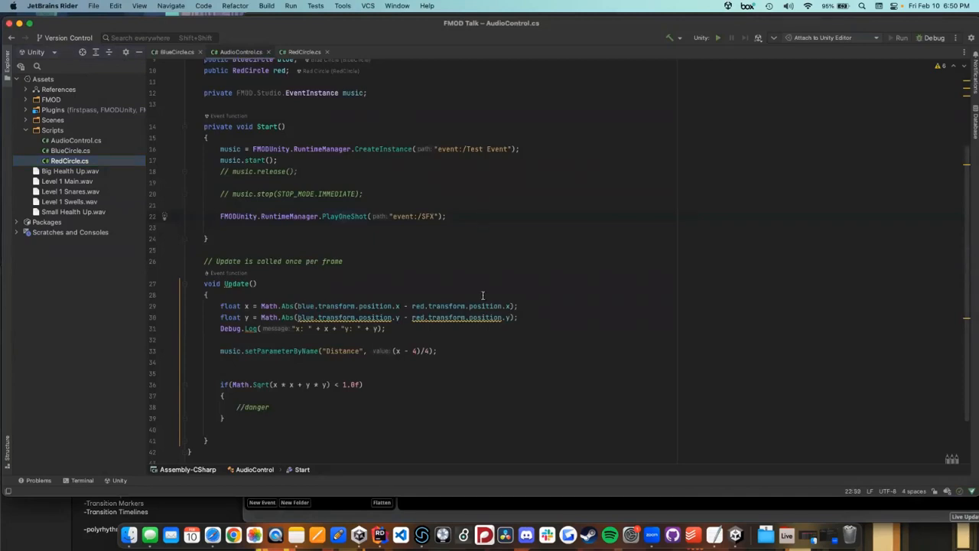
{"action": "left_click", "coordinate": [422, 534]}
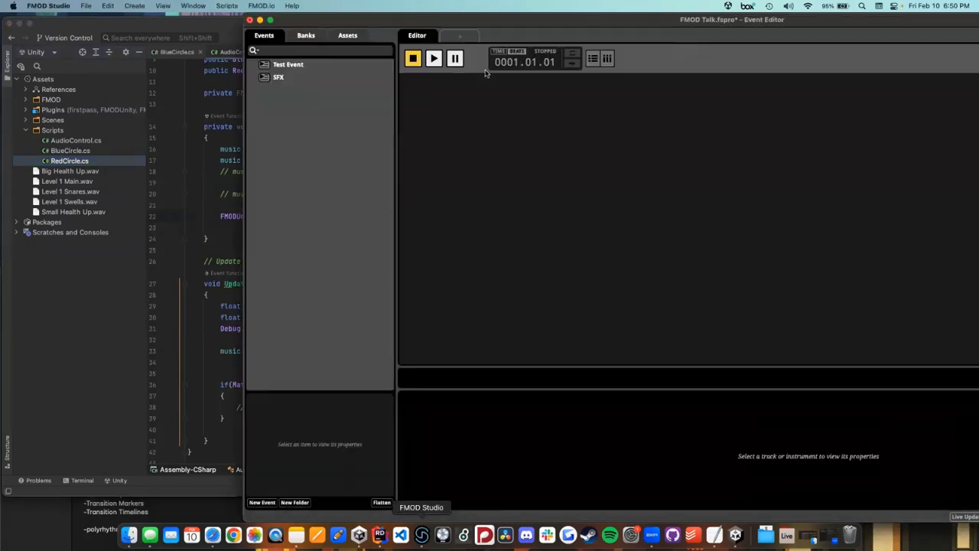
{"action": "left_click", "coordinate": [330, 78]}
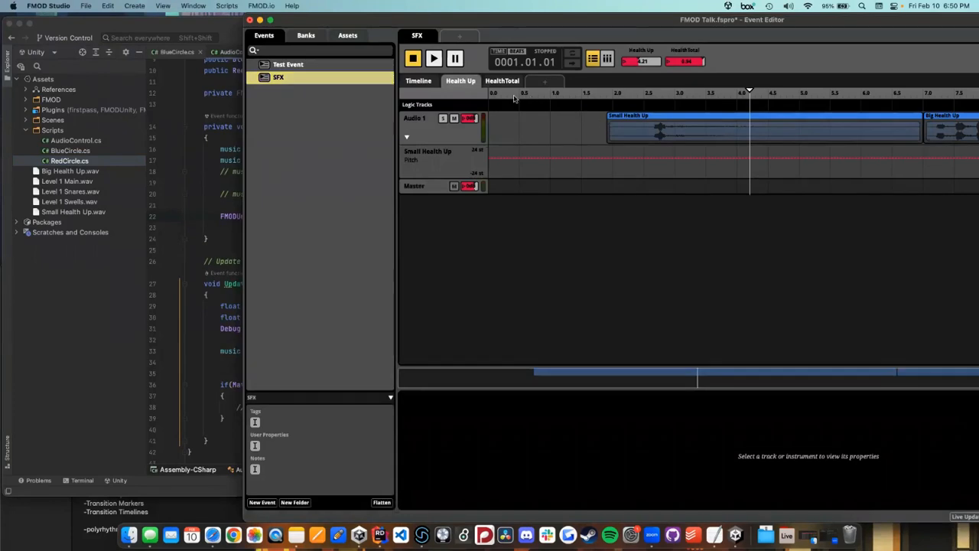
Step: Set the Health Up parameter's playback position to 0 and extend the start of the Small Health Up instrument back to 0
{"action": "left_click", "coordinate": [482, 96]}
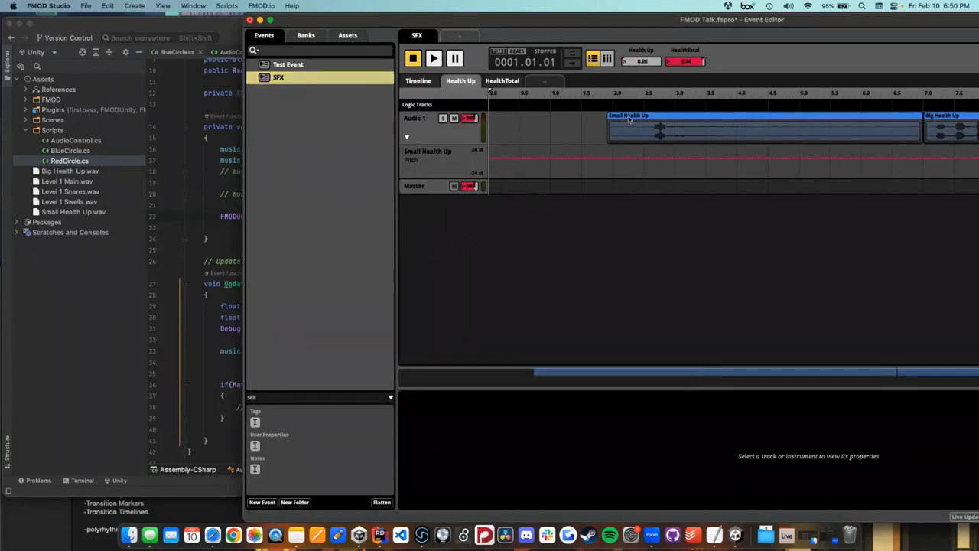
{"action": "left_click", "coordinate": [609, 134]}
{"action": "left_click_drag", "start_coordinate": [608, 134], "coordinate": [457, 133]}
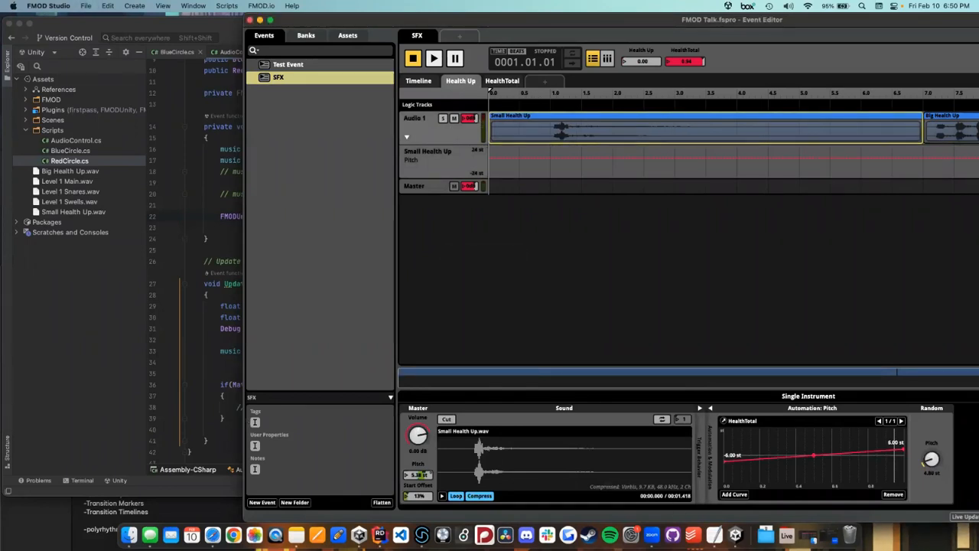
Step: Switch to Unity to test the scene, stop it, and inspect the GUI Error entry in the console
{"action": "left_click", "coordinate": [735, 533]}
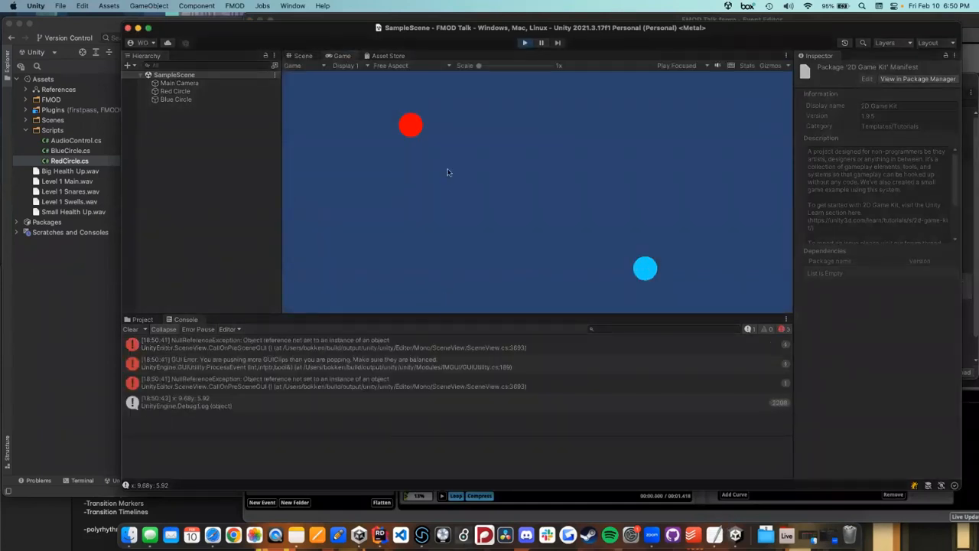
{"action": "left_click", "coordinate": [524, 44]}
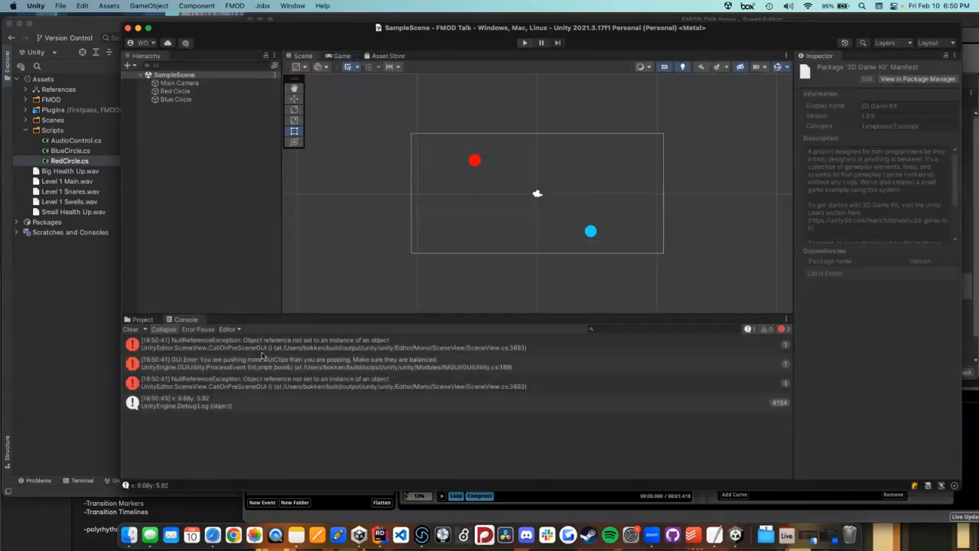
{"action": "left_click", "coordinate": [261, 355]}
{"action": "left_click", "coordinate": [262, 364]}
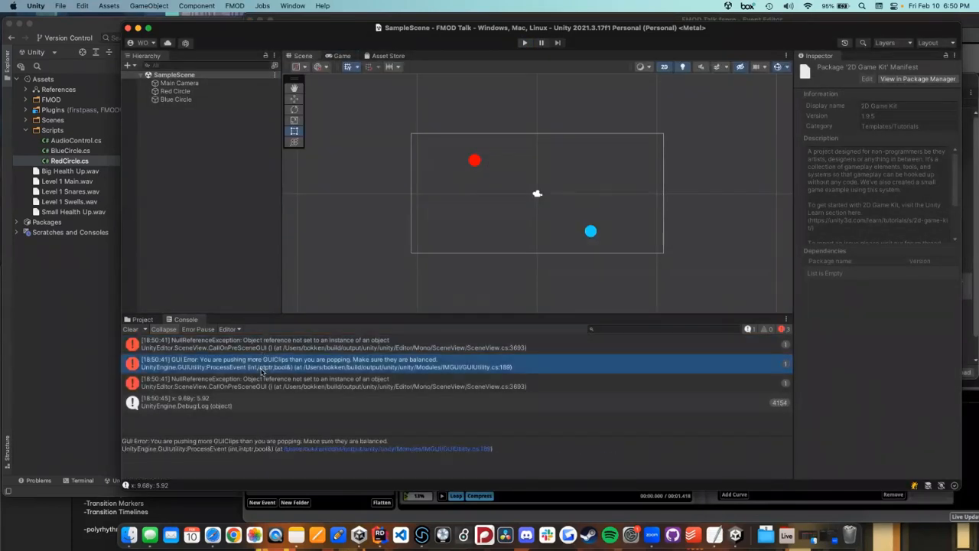
Step: Check the PlayOneShot line in Rider and the SFX event in FMOD Studio
{"action": "left_click", "coordinate": [101, 307]}
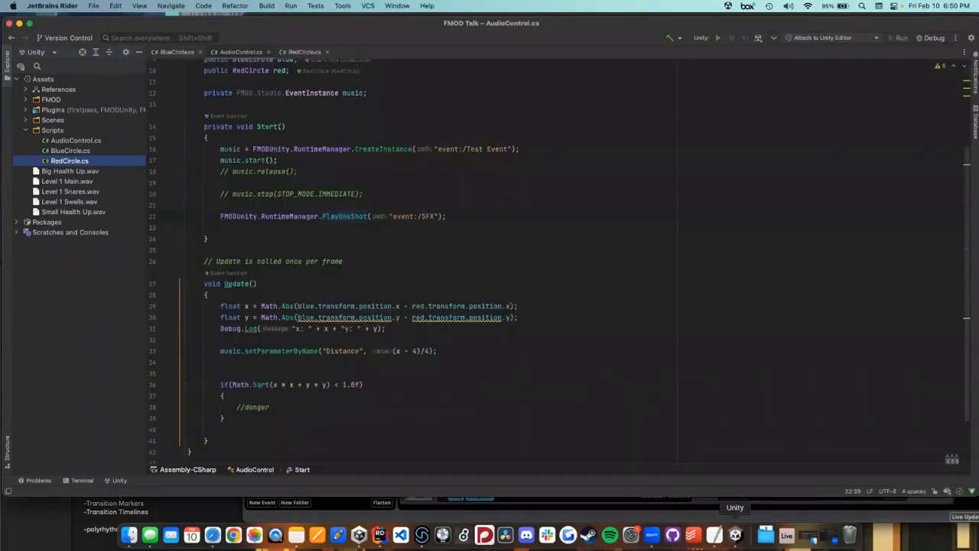
{"action": "left_click", "coordinate": [735, 534]}
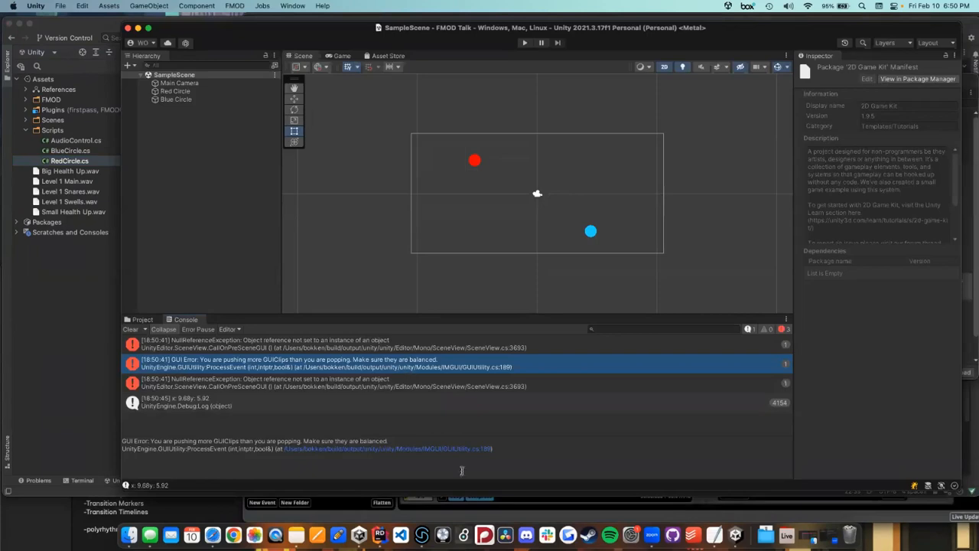
{"action": "left_click", "coordinate": [421, 534]}
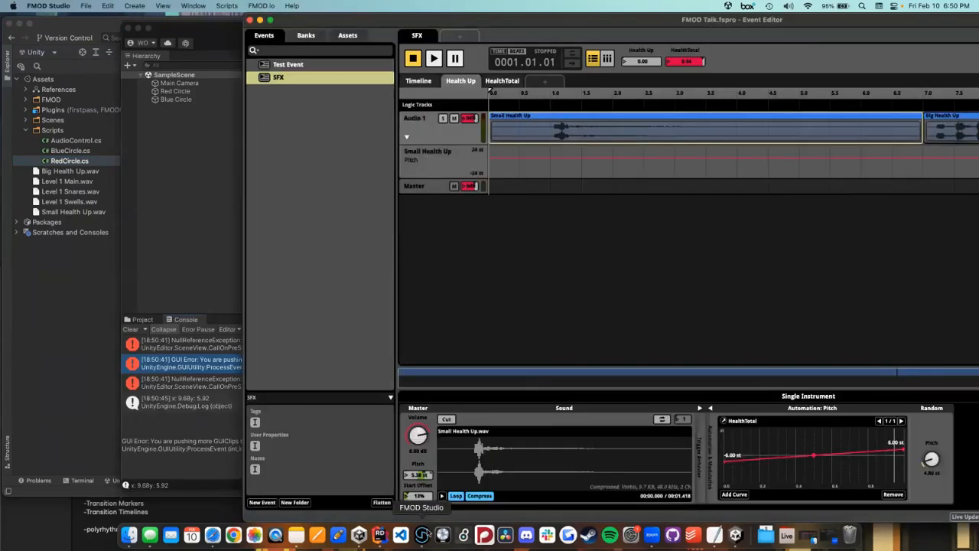
Step: Return to Unity, run SampleScene once more to test the SFX event, and stop it
{"action": "left_click", "coordinate": [186, 257]}
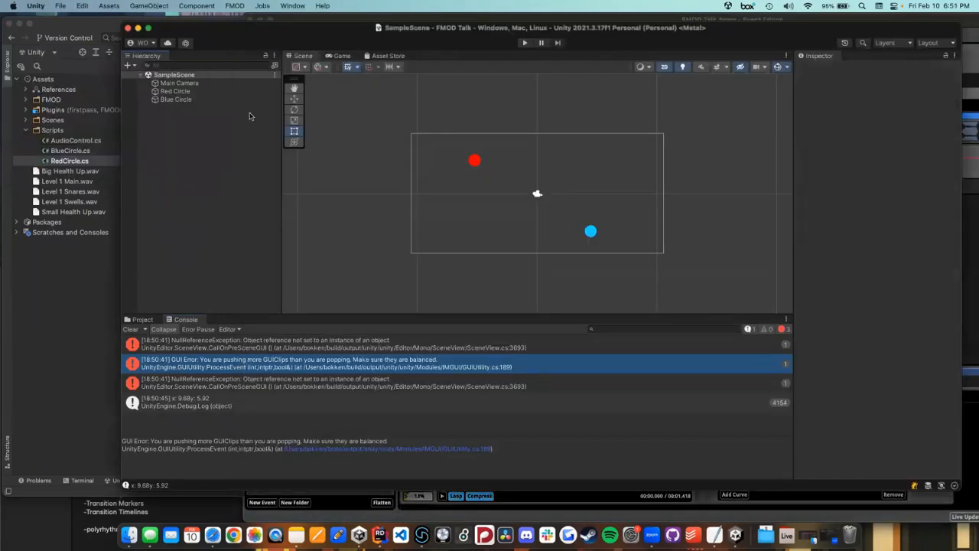
{"action": "left_click", "coordinate": [524, 43]}
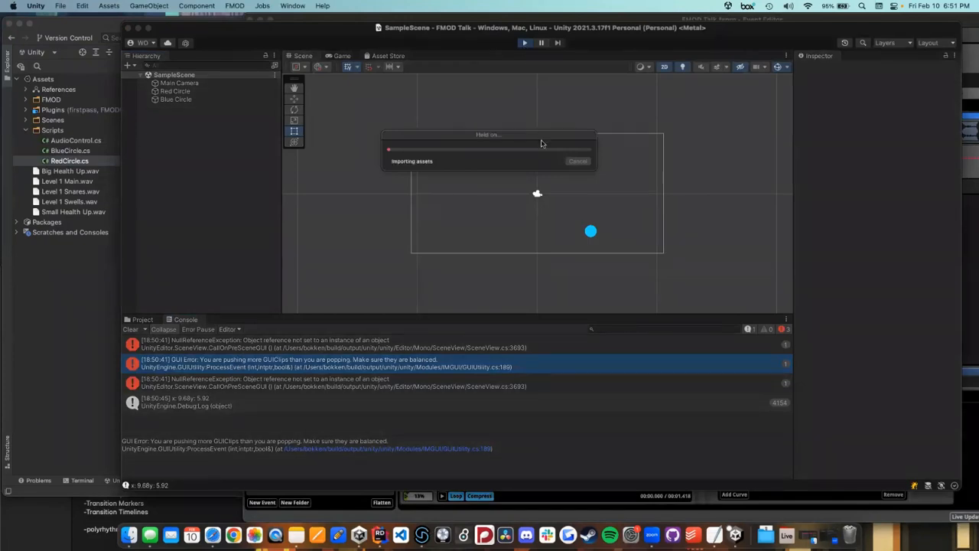
{"action": "left_click", "coordinate": [525, 46]}
Step: Switch to Rider and replace the PlayOneShot line in Start() with the beginning of a declaration, FMOD.Studio.EventInstance sfx =
{"action": "left_click", "coordinate": [71, 282]}
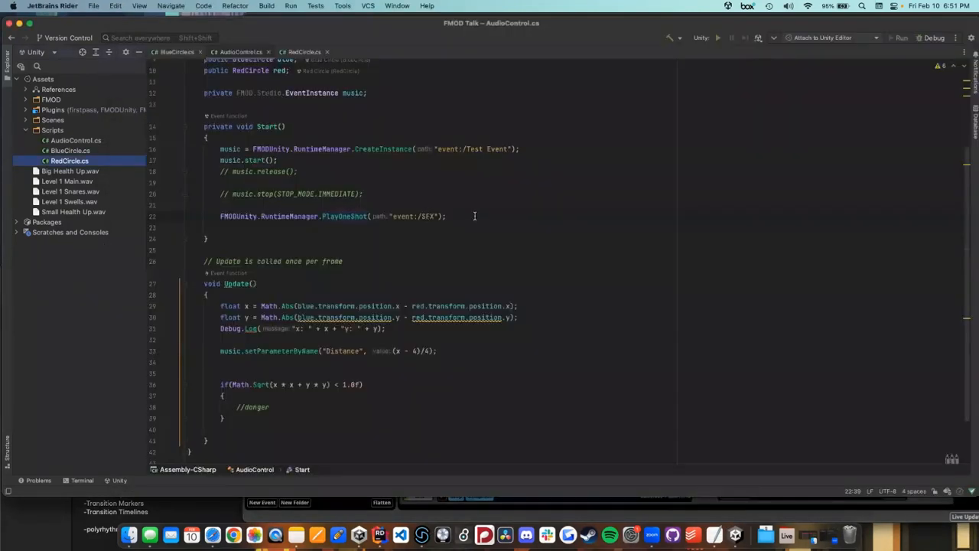
{"action": "left_click_drag", "start_coordinate": [474, 216], "coordinate": [219, 216]}
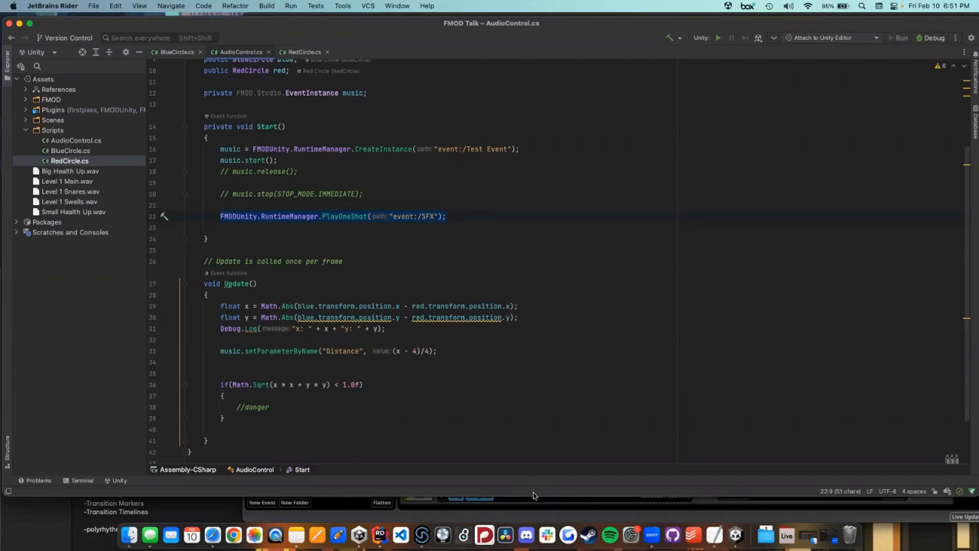
{"action": "key", "text": "Return"}
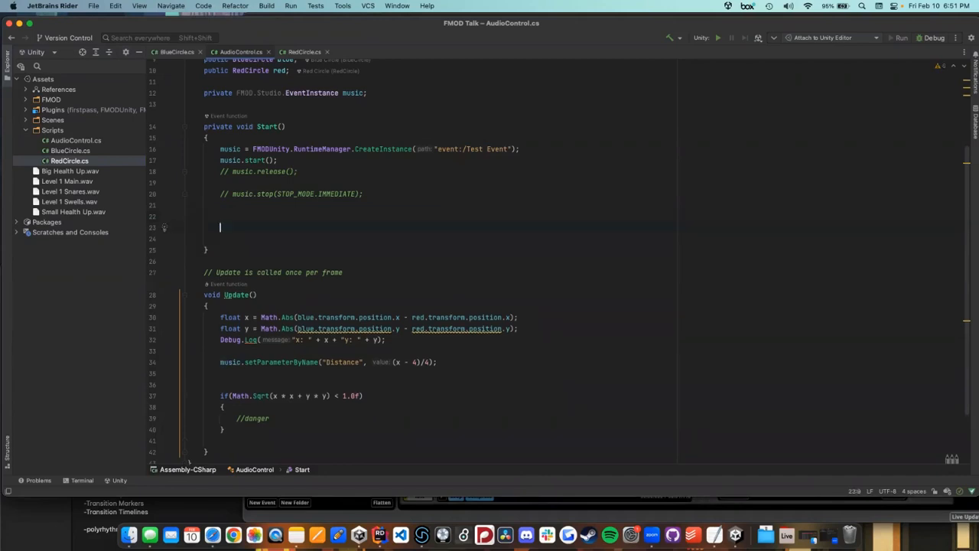
{"action": "type", "text": "FMO"}
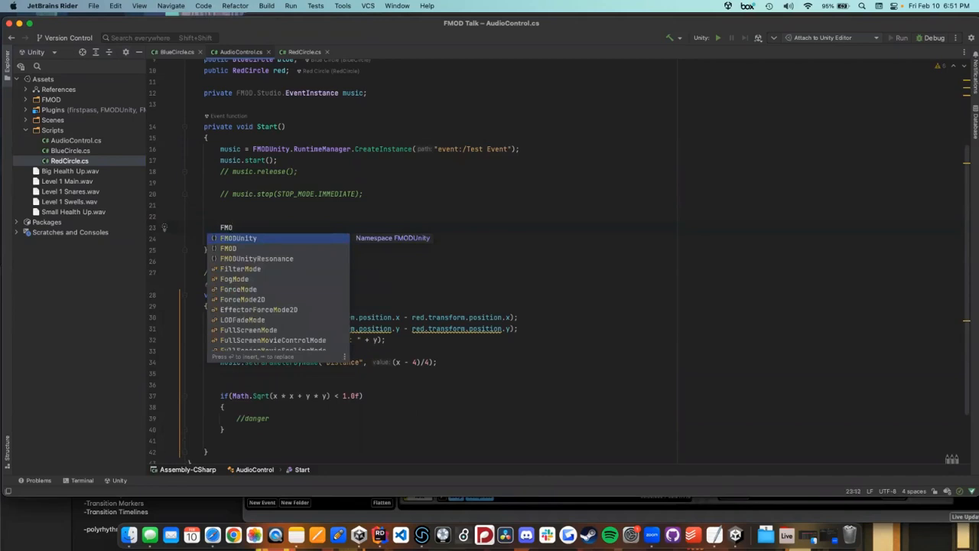
{"action": "type", "text": "D.Studio.E"}
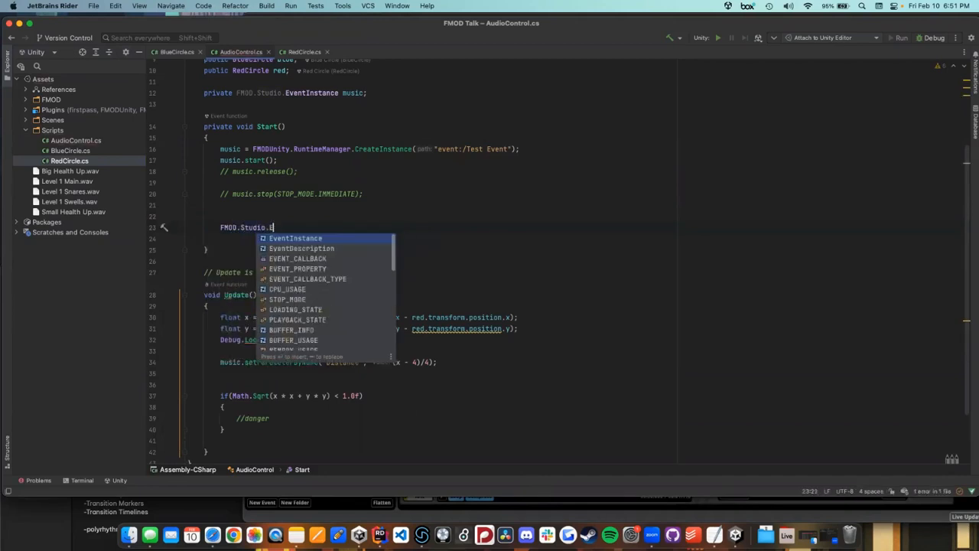
{"action": "key", "text": "Return"}
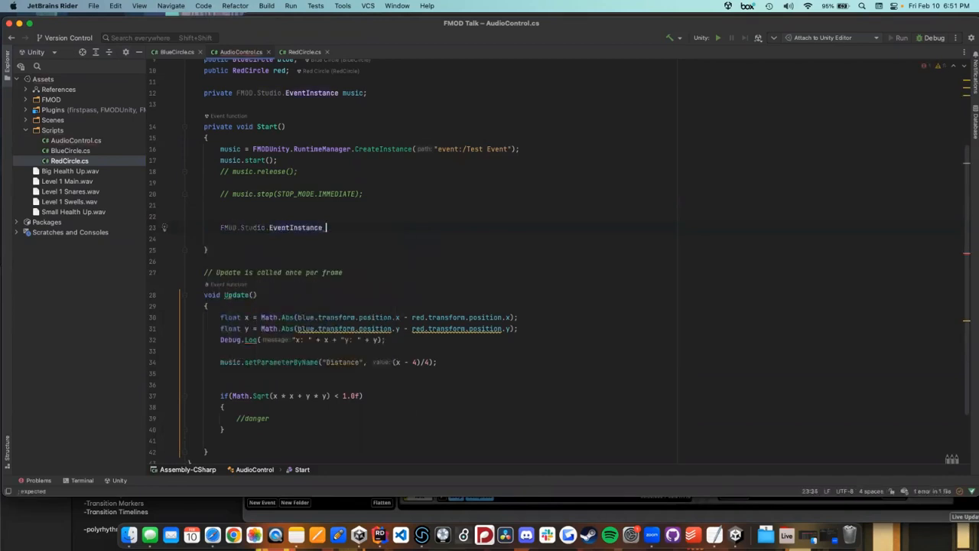
{"action": "type", "text": "sfx ="}
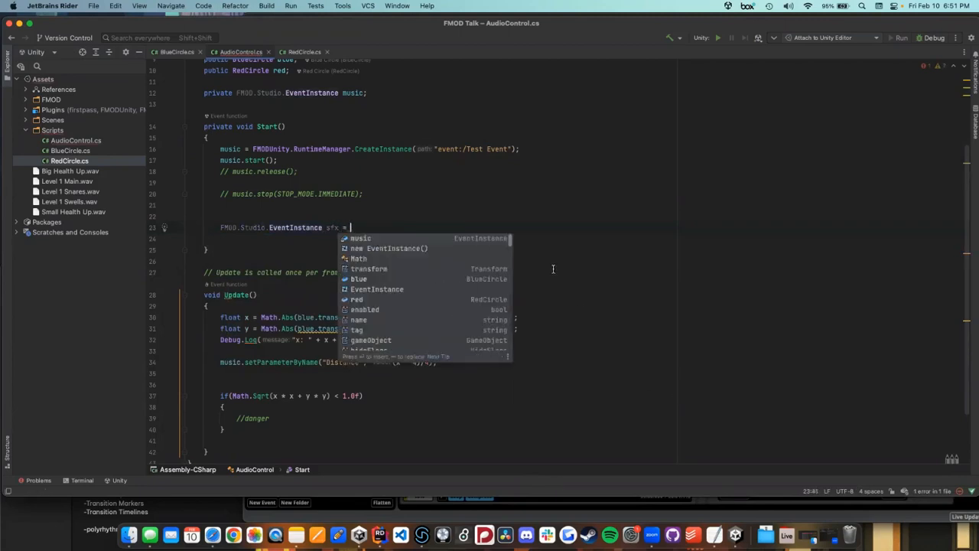
Step: Complete the sfx declaration with a copy of the music CreateInstance call, changing its path to "event:/SFX"
{"action": "left_click_drag", "start_coordinate": [520, 149], "coordinate": [254, 149]}
{"action": "key", "text": "super+c"}
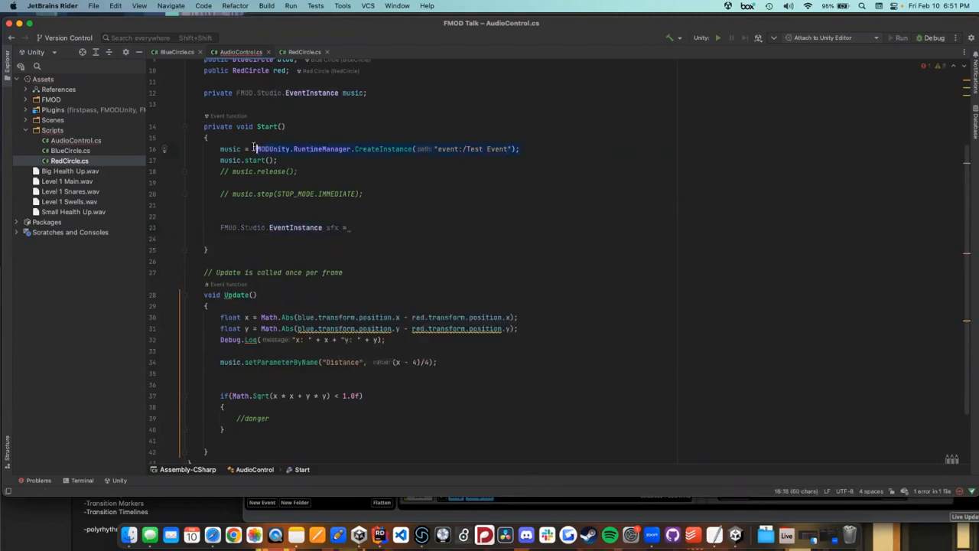
{"action": "left_click", "coordinate": [397, 234]}
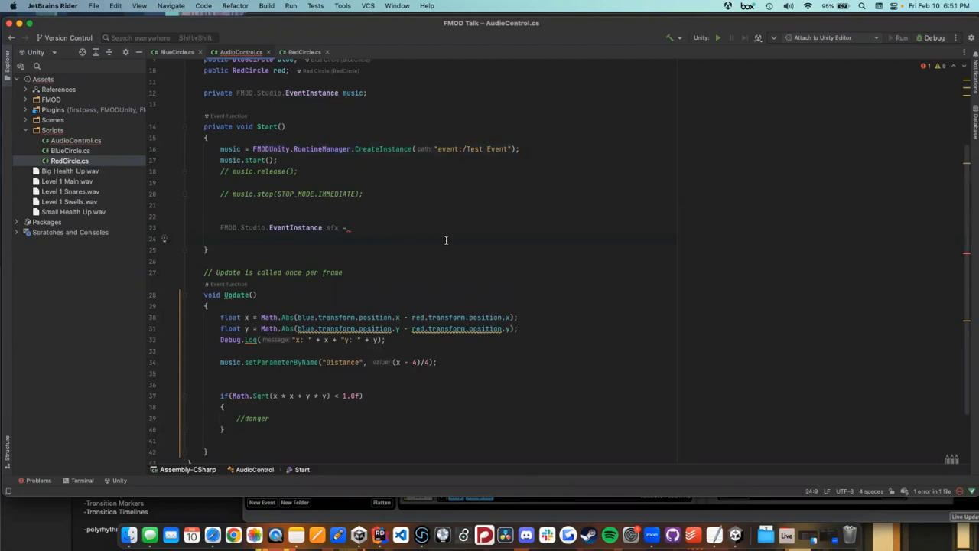
{"action": "key", "text": "super+v"}
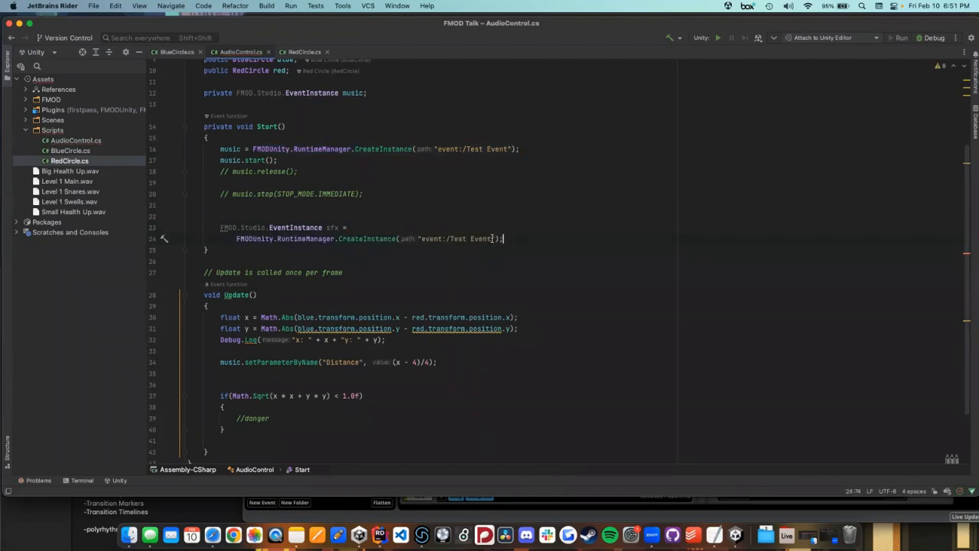
{"action": "left_click_drag", "start_coordinate": [492, 239], "coordinate": [450, 237]}
{"action": "type", "text": "SFX"}
Step: Add the line sfx.setParameterByName("Health Up", 10); below the sfx declaration
{"action": "key", "text": "Return"}
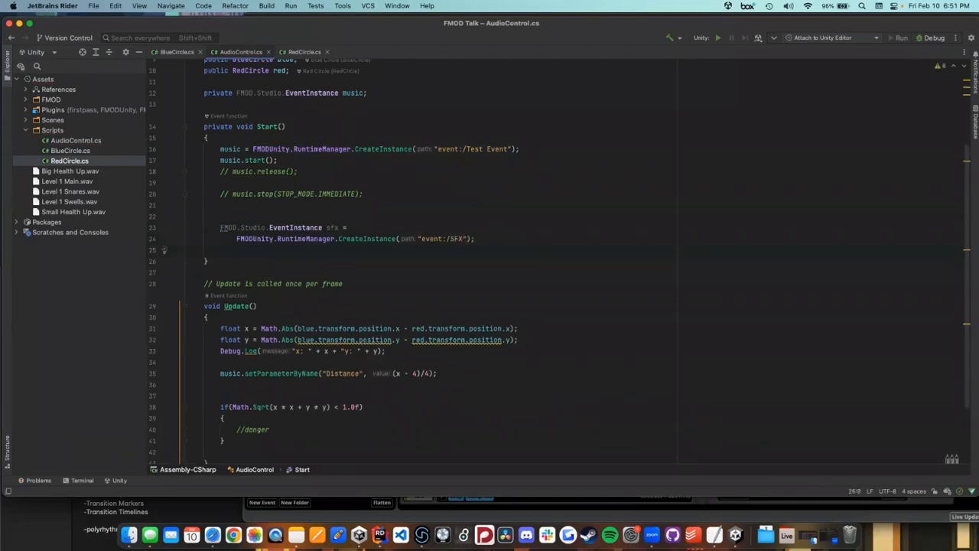
{"action": "type", "text": "sfx."}
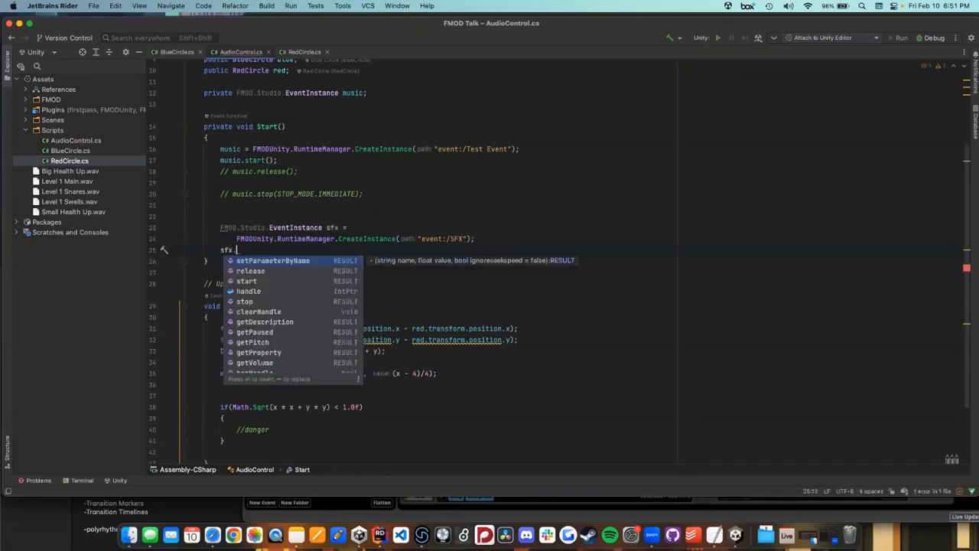
{"action": "key", "text": "Return"}
{"action": "type", "text": "\""}
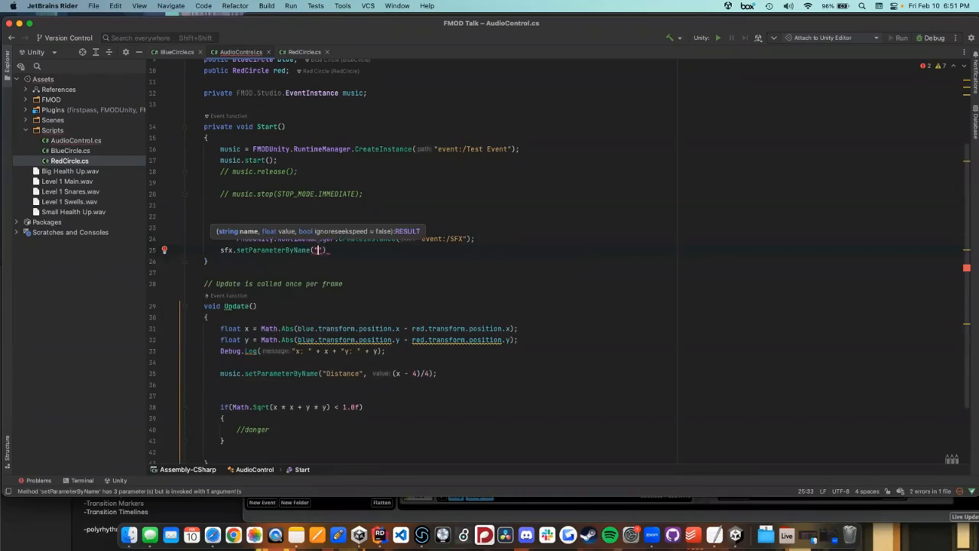
{"action": "type", "text": "Health Int"}
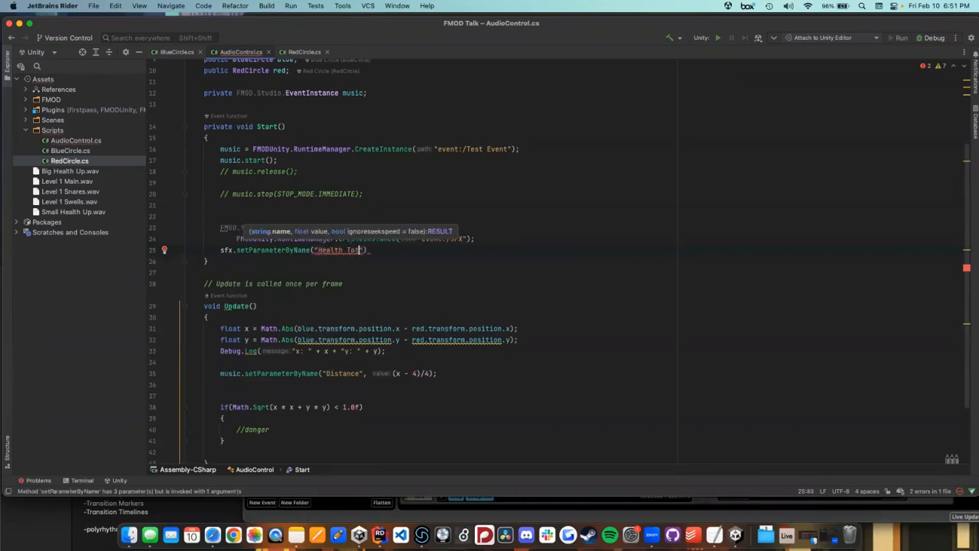
{"action": "key", "text": "BackSpace"}
{"action": "key", "text": "BackSpace"}
{"action": "key", "text": "BackSpace"}
{"action": "type", "text": "Up\", "}
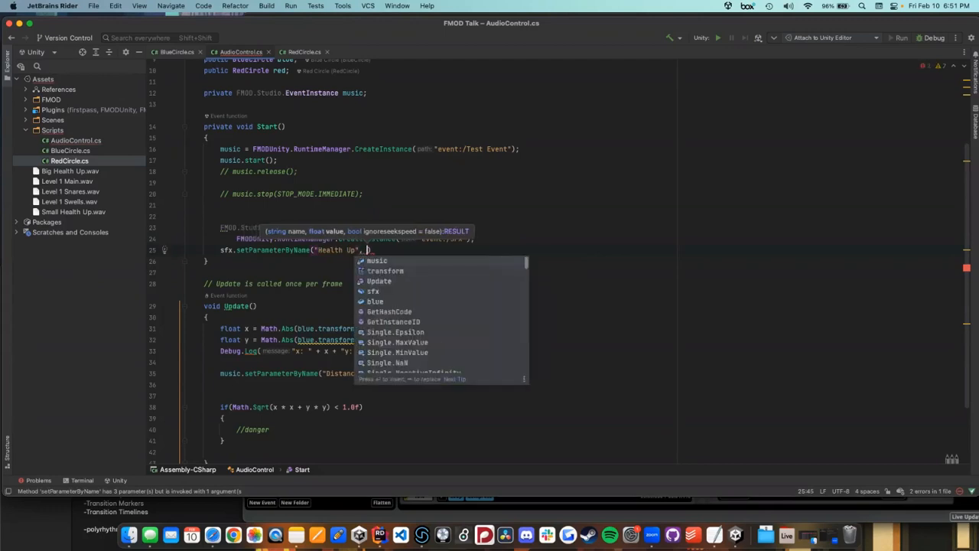
{"action": "type", "text": "10)"}
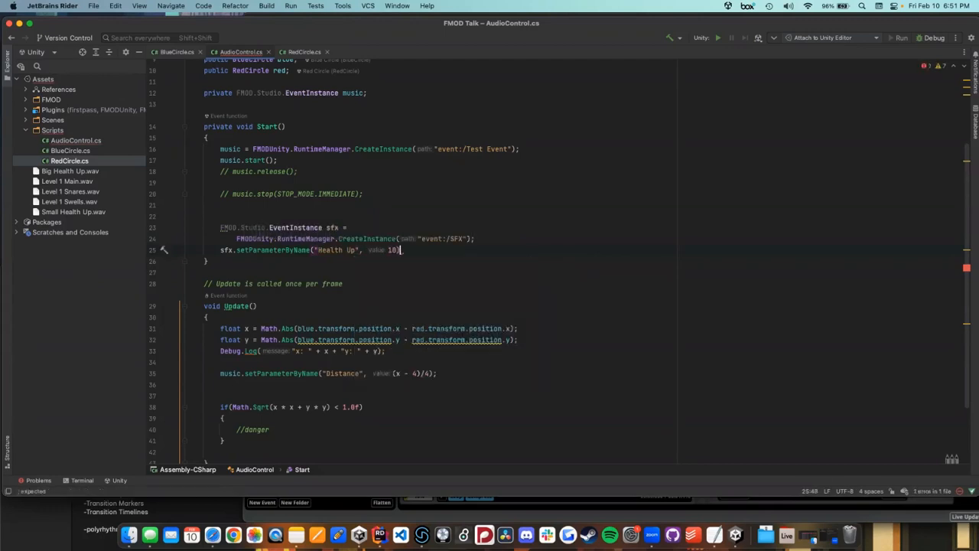
{"action": "type", "text": ";"}
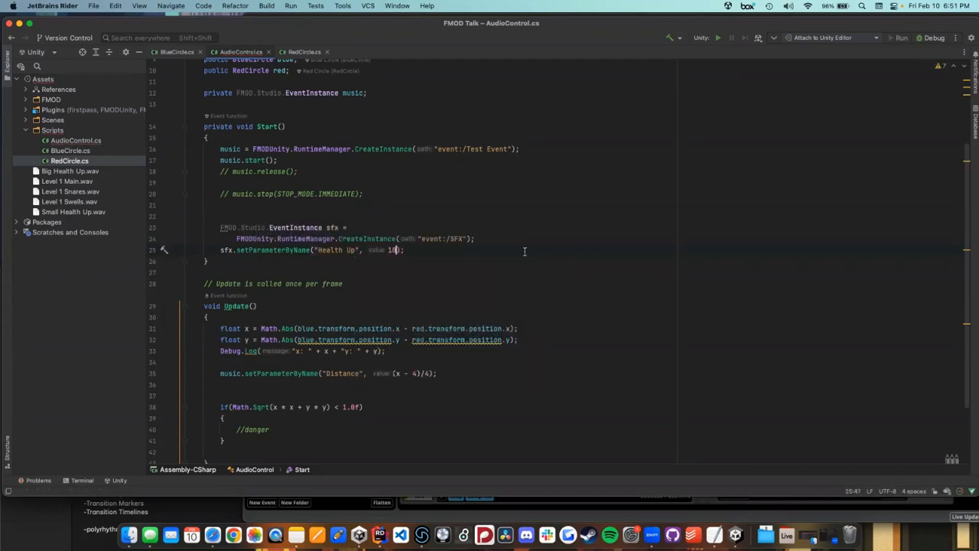
Step: Add sfx.start(); on a new line below the Health Up parameter call
{"action": "key", "text": "Return"}
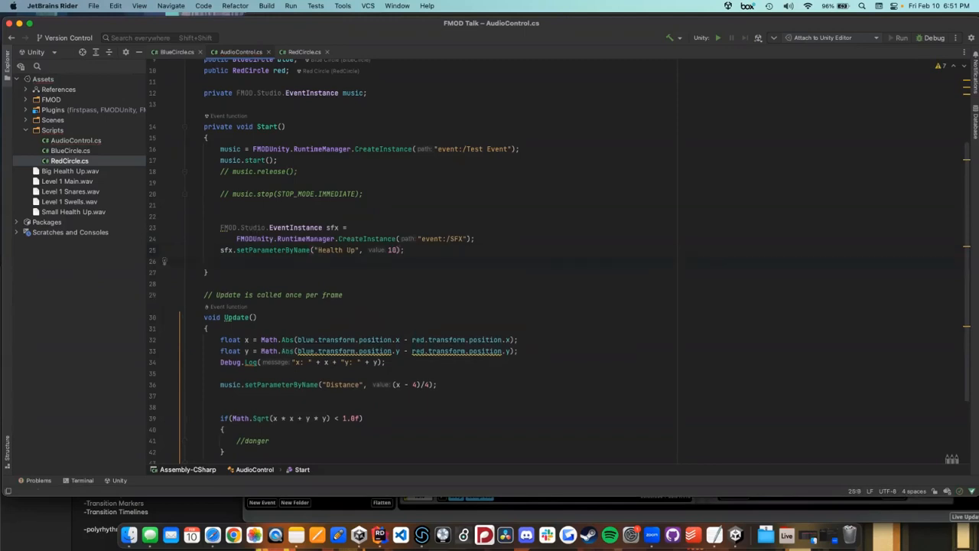
{"action": "type", "text": "sfx.pla"}
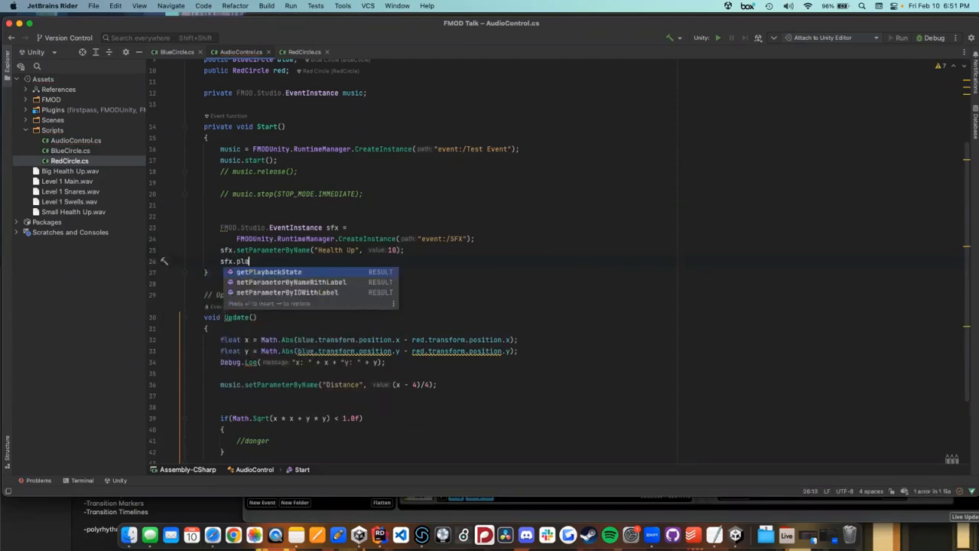
{"action": "key", "text": "Escape"}
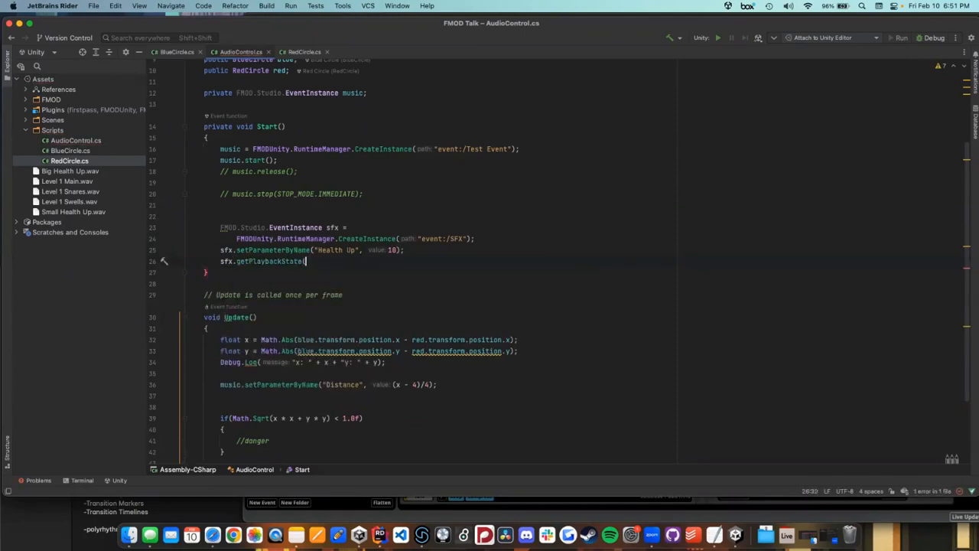
{"action": "type", "text": "y"}
{"action": "key", "text": "BackSpace"}
{"action": "key", "text": "BackSpace"}
{"action": "key", "text": "BackSpace"}
{"action": "key", "text": "BackSpace"}
{"action": "type", "text": "st"}
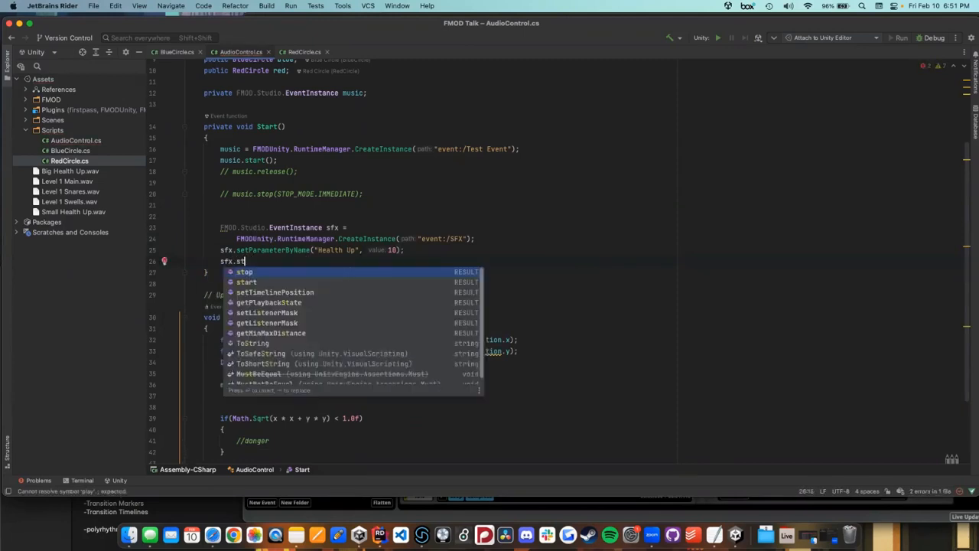
{"action": "type", "text": "art();"}
Step: Add sfx.release(); on a new line after the sfx start call
{"action": "key", "text": "Return"}
{"action": "type", "text": "sf"}
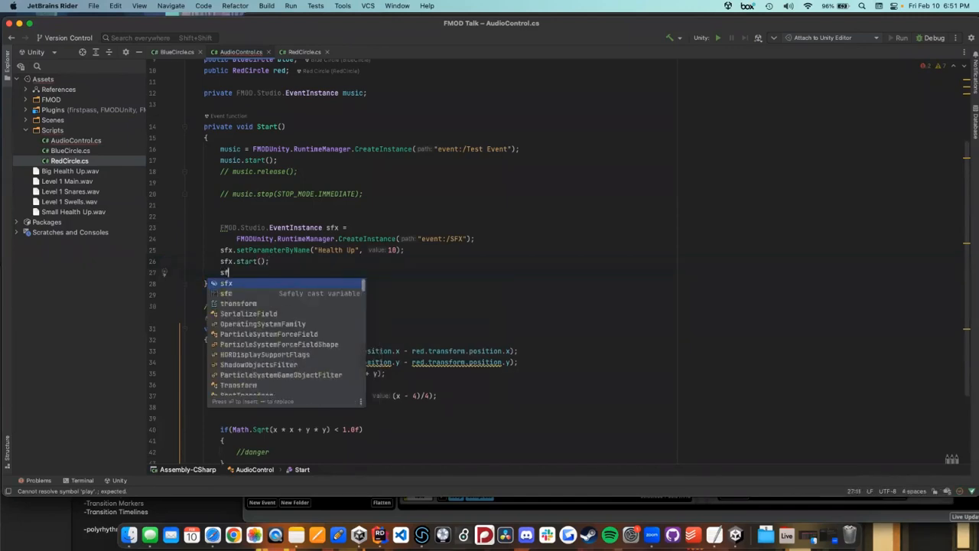
{"action": "type", "text": "x.re"}
{"action": "key", "text": "Return"}
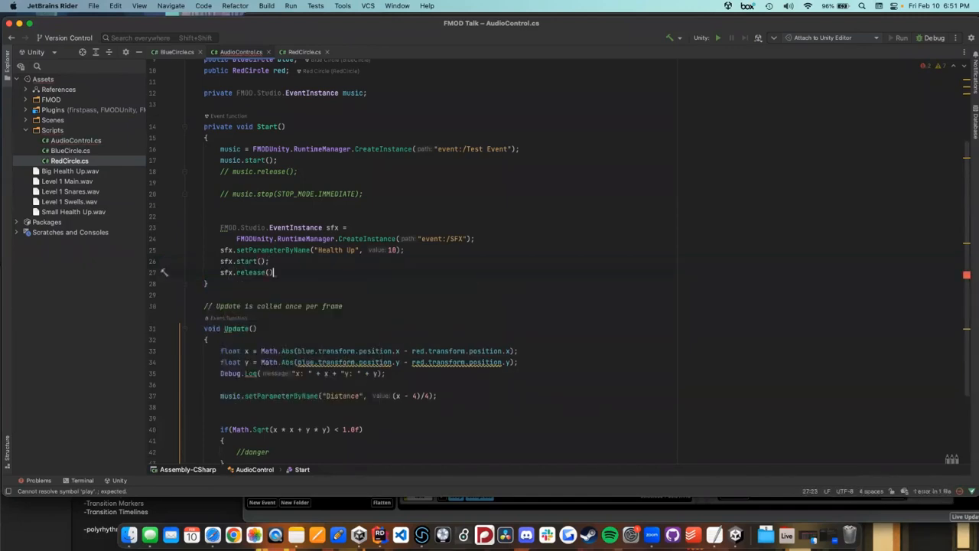
{"action": "type", "text": ";"}
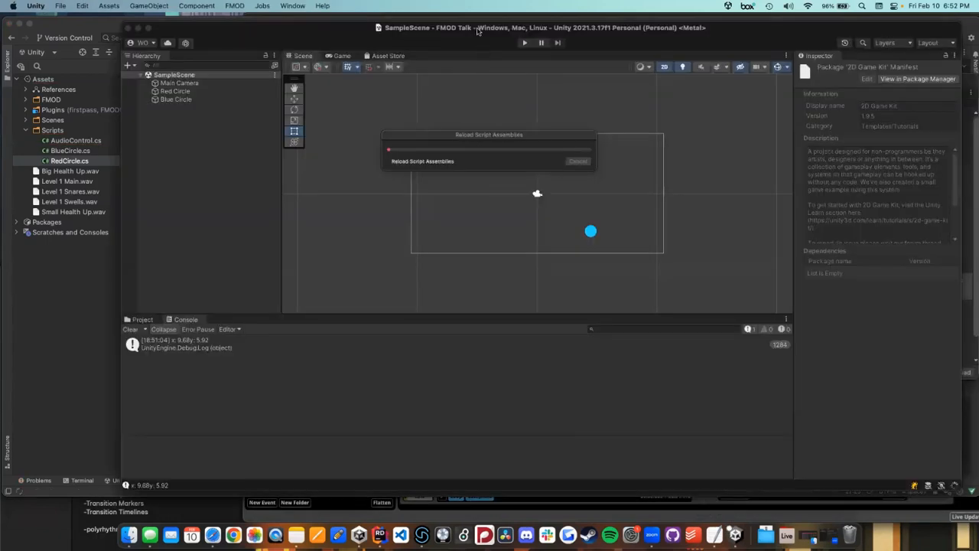
Step: Switch to Rider and uncomment the music.release(); line in the Start method of AudioControl.cs
{"action": "left_click_drag", "start_coordinate": [478, 30], "coordinate": [689, 12]}
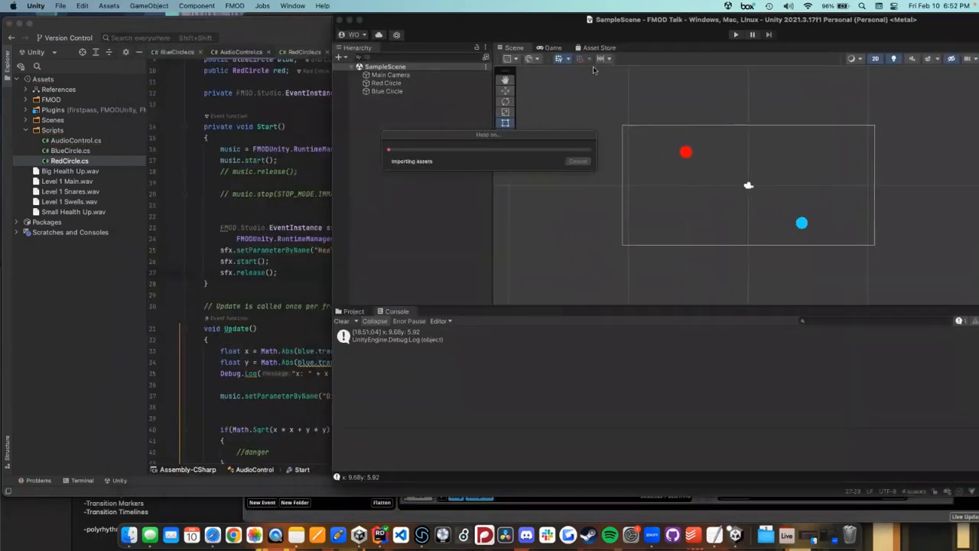
{"action": "left_click", "coordinate": [299, 214]}
{"action": "key", "text": "Up"}
{"action": "key", "text": "Up"}
{"action": "key", "text": "Up"}
{"action": "key", "text": "Up"}
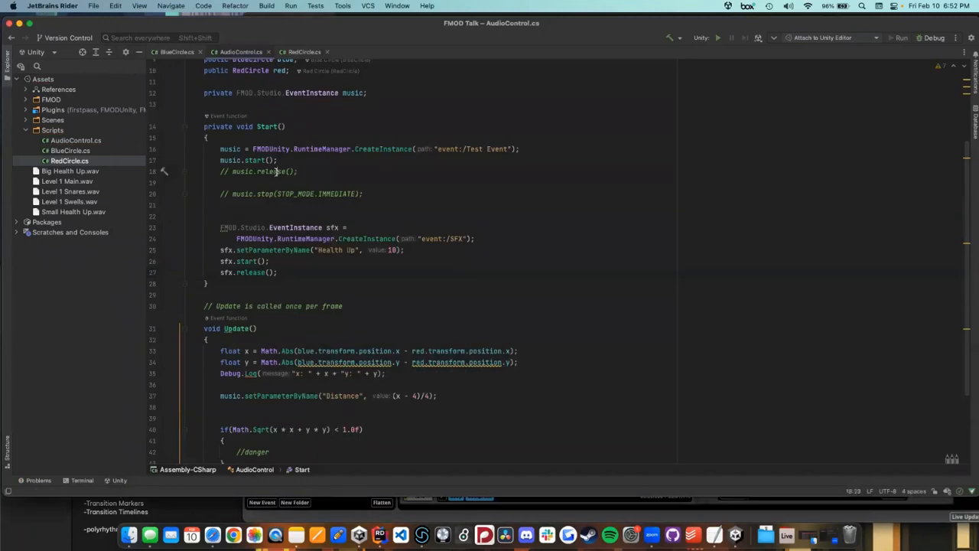
{"action": "key", "text": "super+slash"}
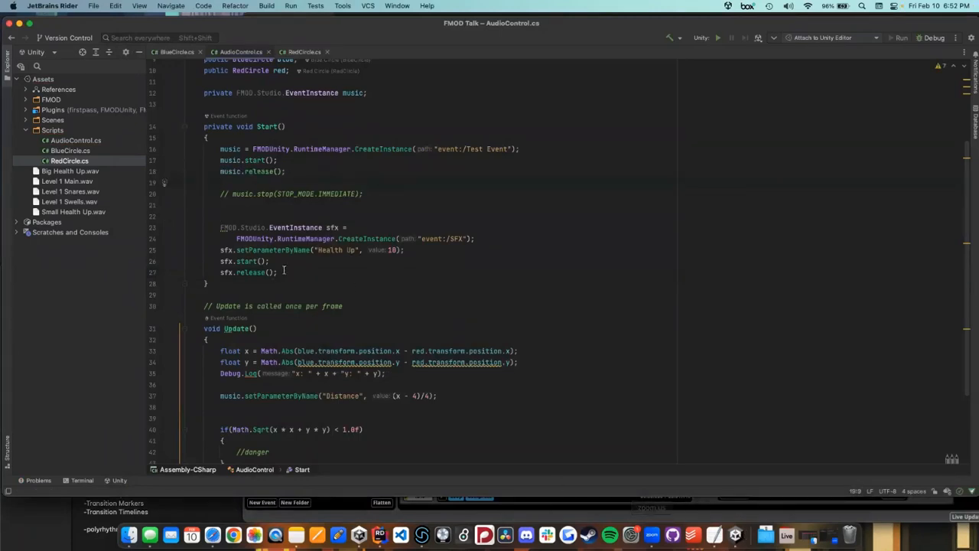
Step: Run the scene in Unity to hear the SFX event, and return to the AudioControl script in Rider
{"action": "left_click", "coordinate": [736, 534]}
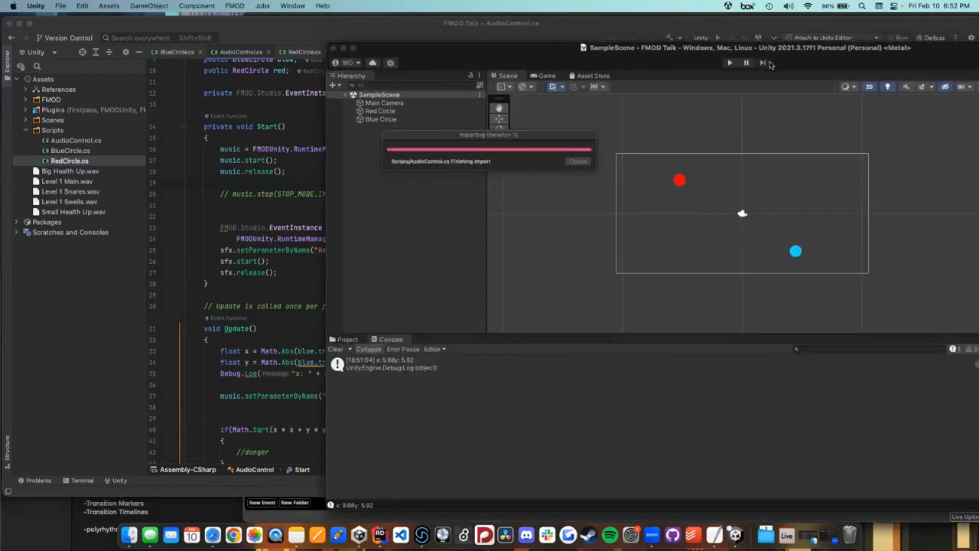
{"action": "left_click", "coordinate": [731, 65]}
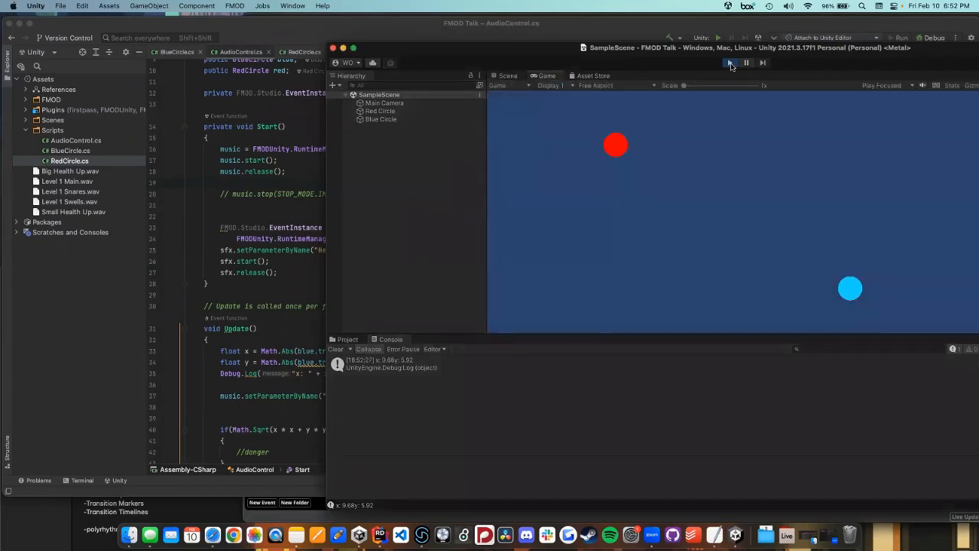
{"action": "left_click", "coordinate": [325, 229]}
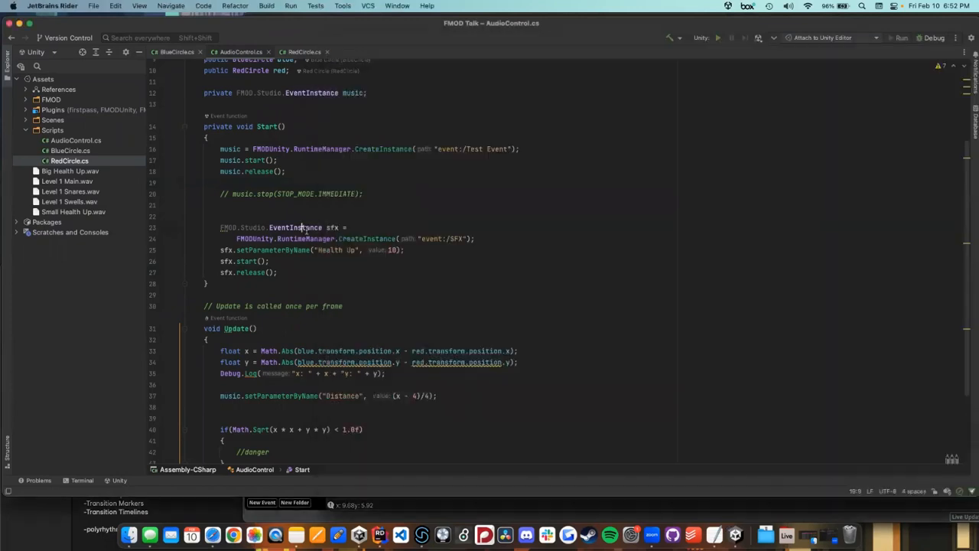
Step: Set the Health Up value in the sfx.setParameterByName call to 5
{"action": "left_click", "coordinate": [397, 251]}
{"action": "double_click", "coordinate": [392, 250]}
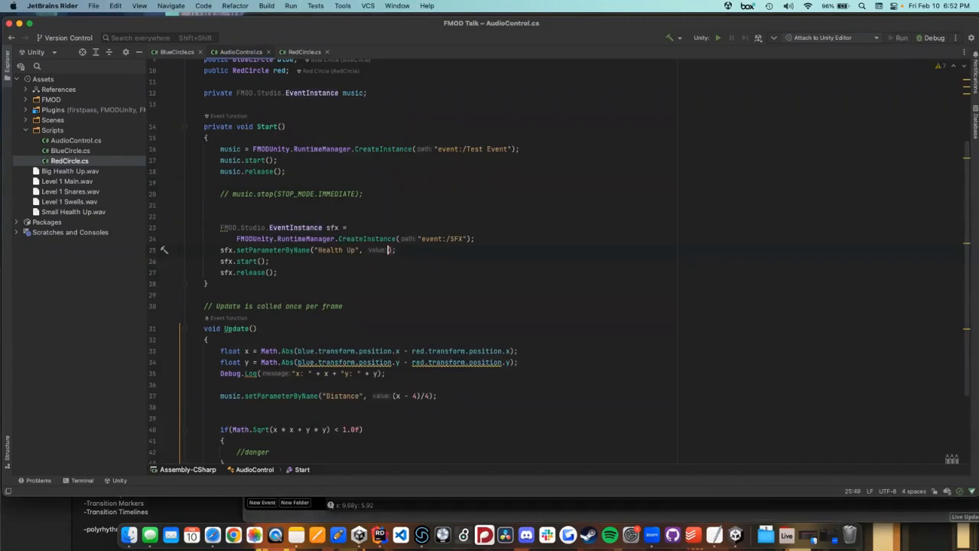
{"action": "type", "text": "5"}
Step: Duplicate the sfx Health Up parameter line onto a new line directly below it
{"action": "left_click_drag", "start_coordinate": [418, 249], "coordinate": [220, 249]}
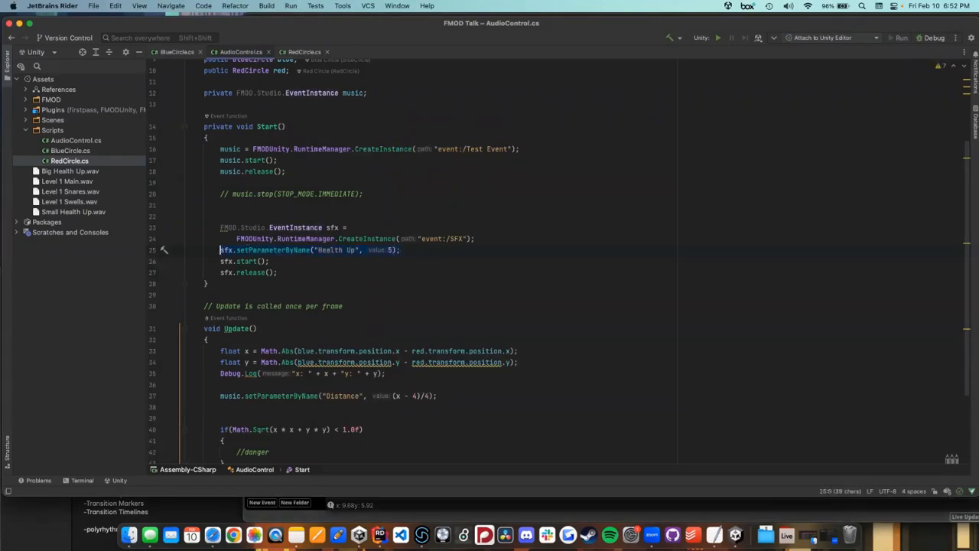
{"action": "key", "text": "cmd+c"}
{"action": "left_click", "coordinate": [420, 249]}
{"action": "key", "text": "Return"}
{"action": "key", "text": "cmd+v"}
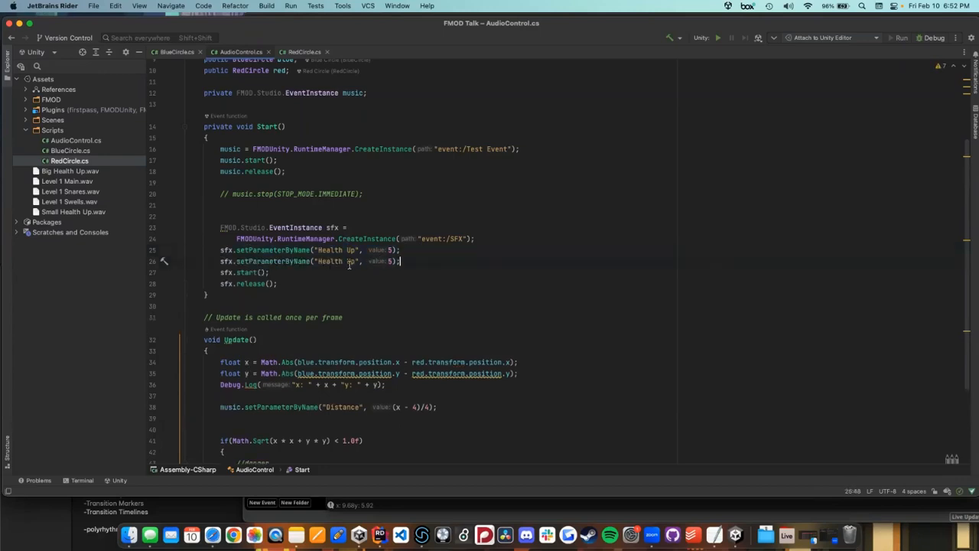
Step: Change the duplicated parameter call to "Health Total" with the value 0.6f
{"action": "left_click", "coordinate": [353, 261]}
{"action": "key", "text": "BackSpace"}
{"action": "key", "text": "BackSpace"}
{"action": "type", "text": "Total"}
{"action": "left_click", "coordinate": [403, 261]}
{"action": "key", "text": "BackSpace"}
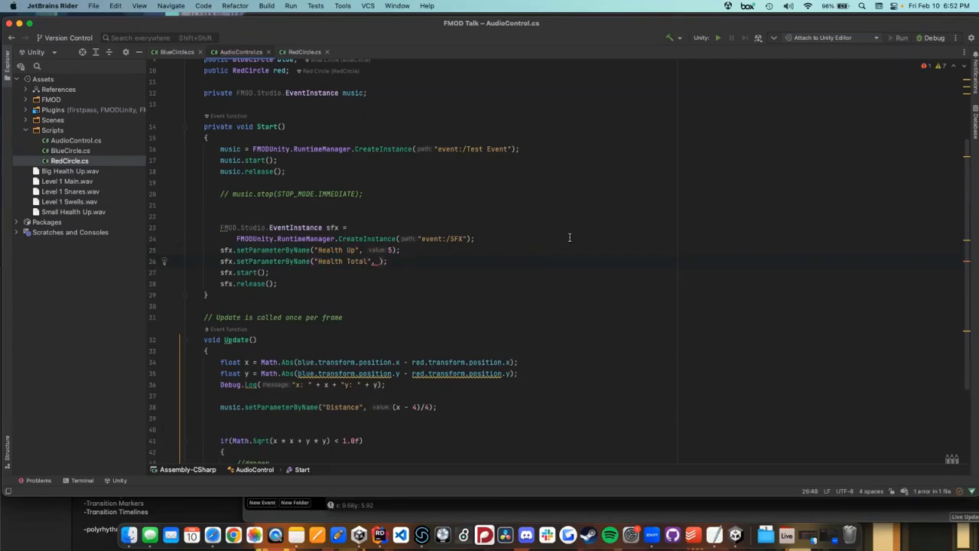
{"action": "type", "text": "0.6"}
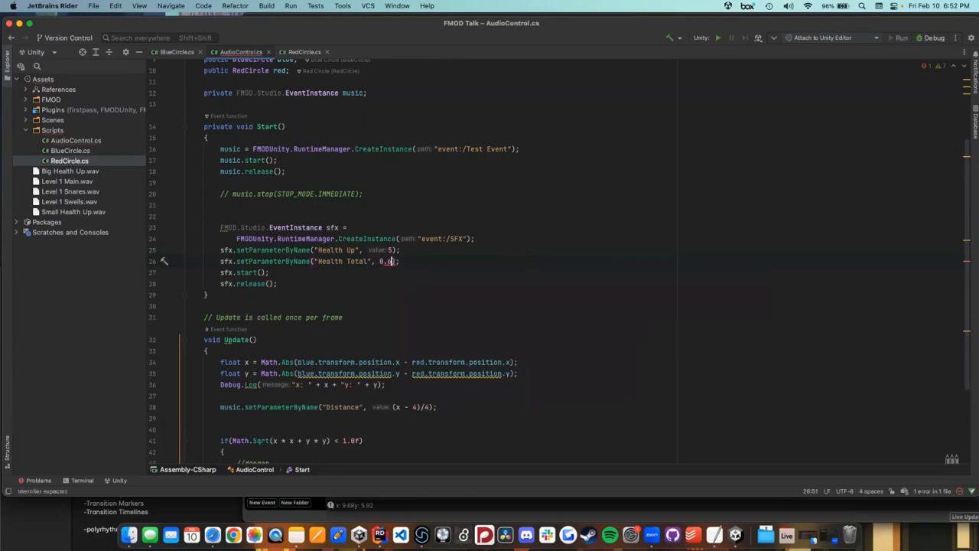
{"action": "type", "text": "f"}
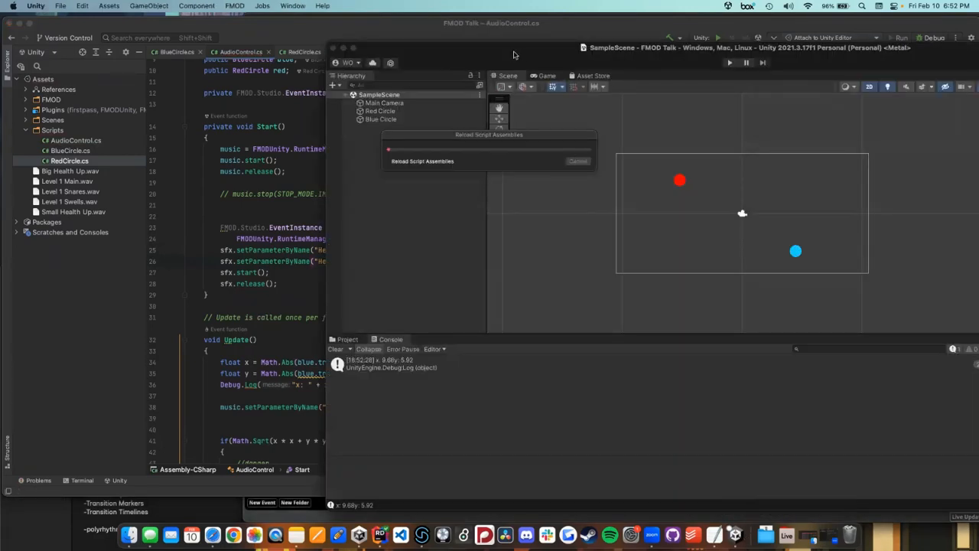
Step: Play the scene in Unity to test the two sfx parameters, stop it, and return to the script in Rider
{"action": "left_click_drag", "start_coordinate": [515, 54], "coordinate": [393, 72]}
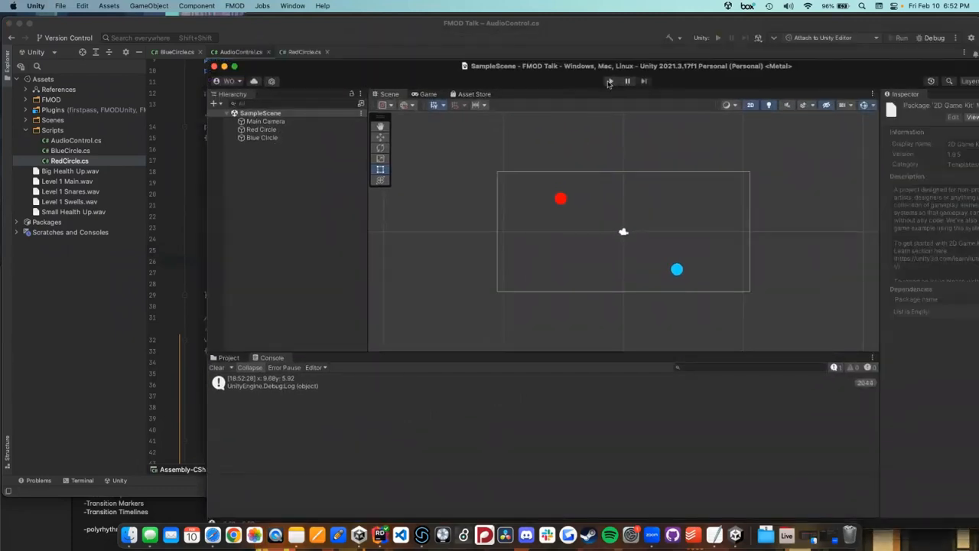
{"action": "left_click", "coordinate": [610, 81]}
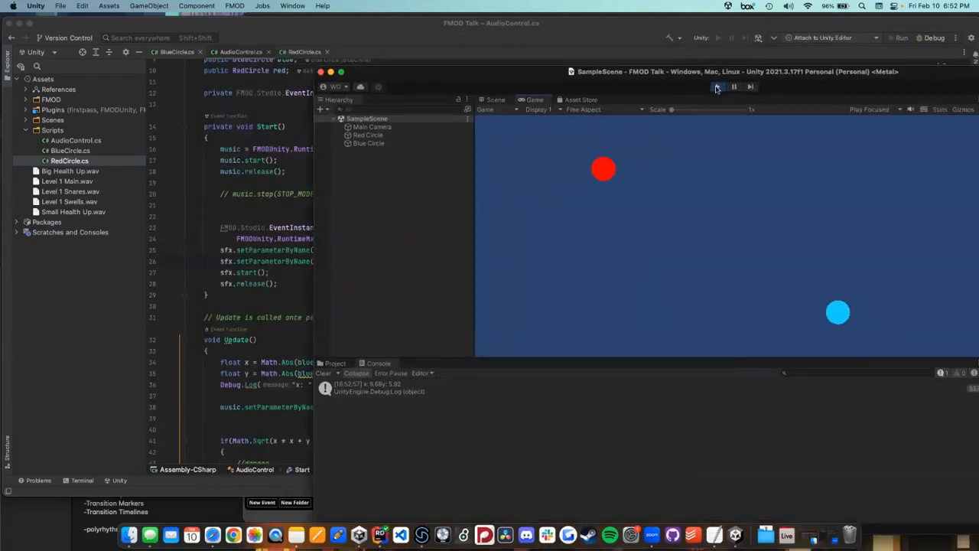
{"action": "left_click", "coordinate": [716, 88]}
{"action": "key", "text": "super+Tab"}
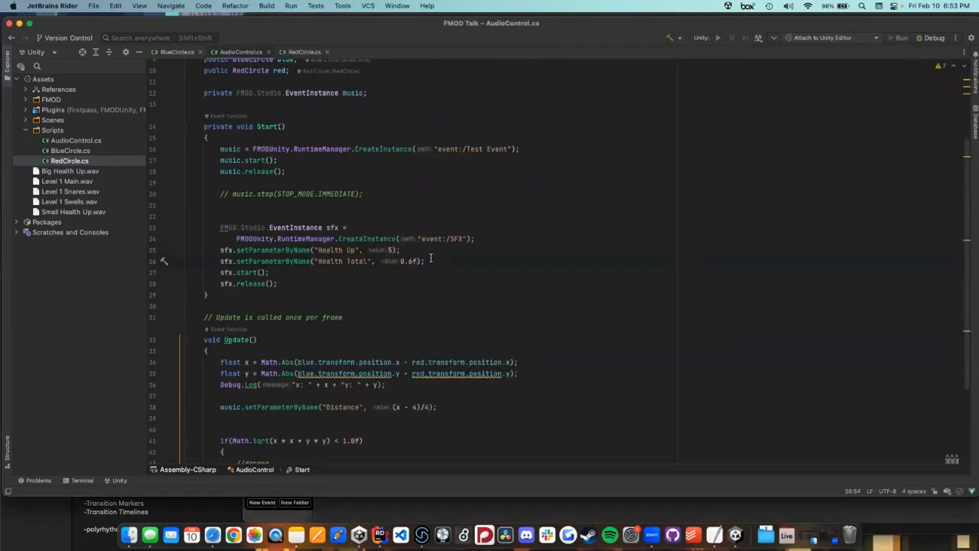
Step: Switch to FMOD Studio and add an FMOD Spatializer as a post-fader effect on the SFX event's master track
{"action": "left_click_drag", "start_coordinate": [430, 258], "coordinate": [428, 253]}
{"action": "left_click", "coordinate": [422, 535]}
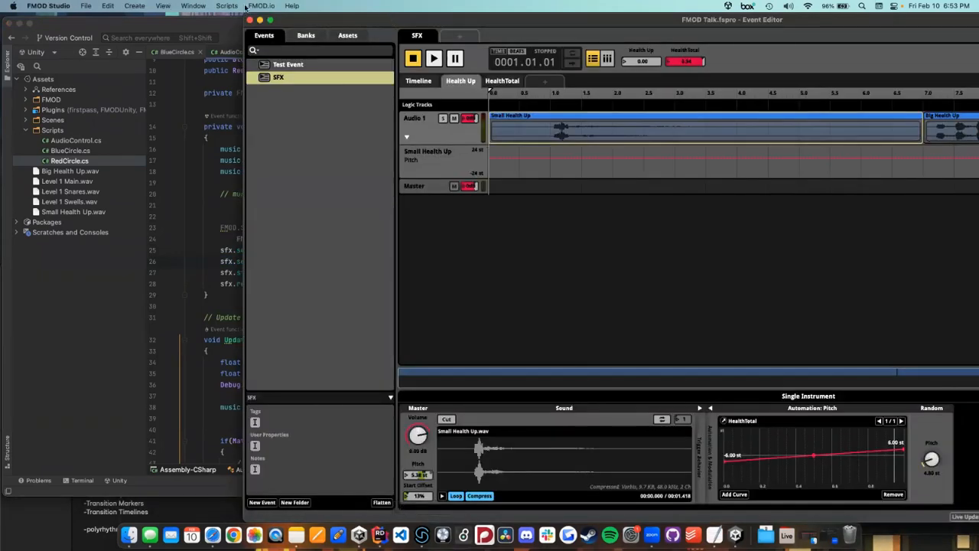
{"action": "left_click_drag", "start_coordinate": [390, 19], "coordinate": [162, 5]}
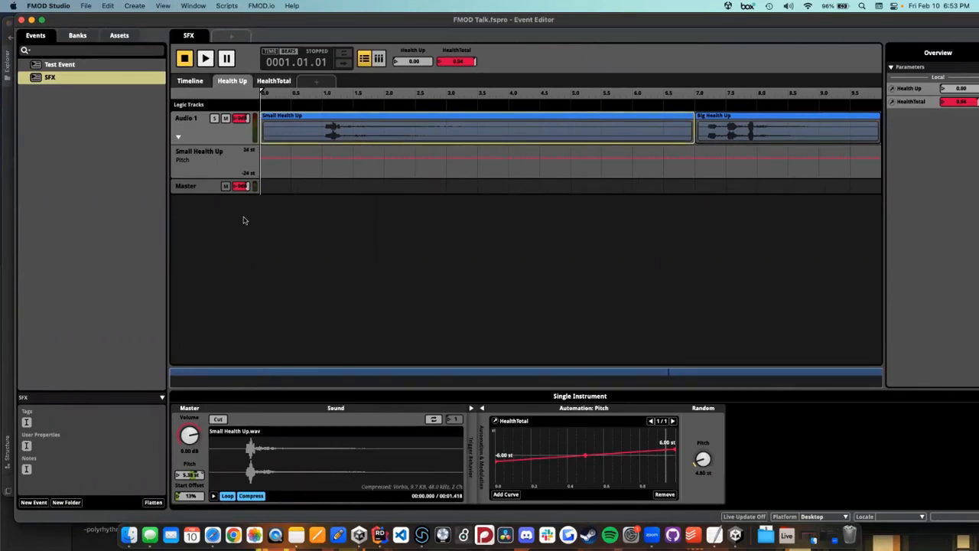
{"action": "left_click", "coordinate": [481, 409]}
{"action": "left_click", "coordinate": [472, 409]}
{"action": "left_click", "coordinate": [471, 410]}
{"action": "left_click", "coordinate": [350, 280]}
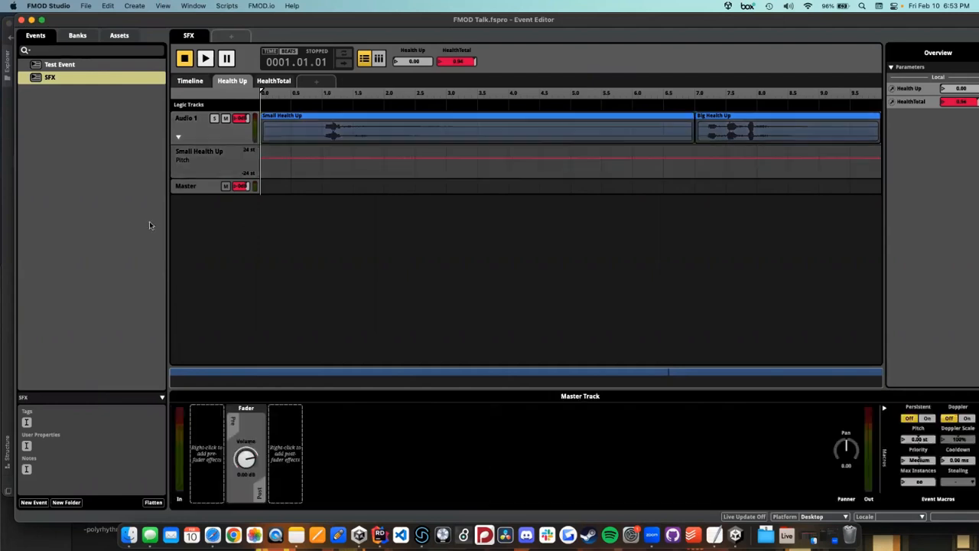
{"action": "right_click", "coordinate": [296, 446]}
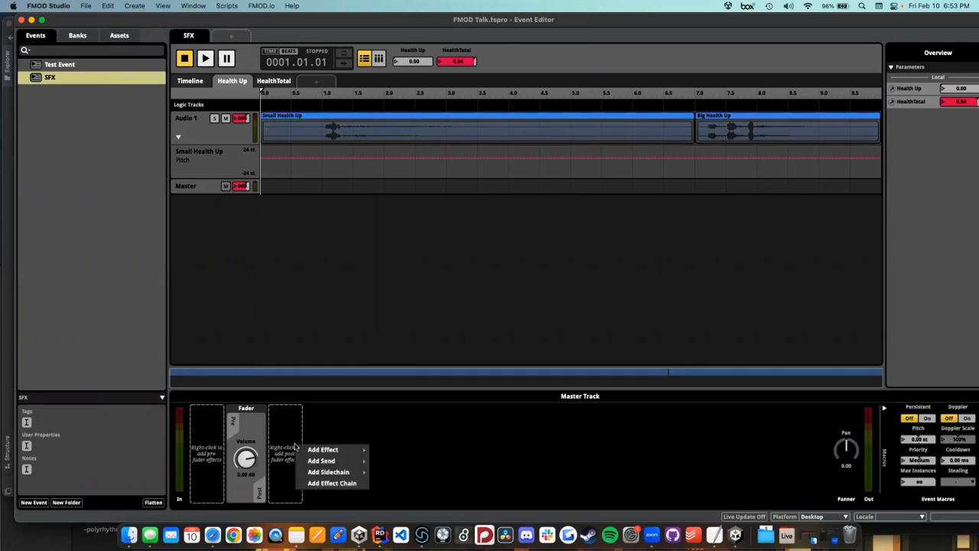
{"action": "mouse_move", "coordinate": [325, 450]}
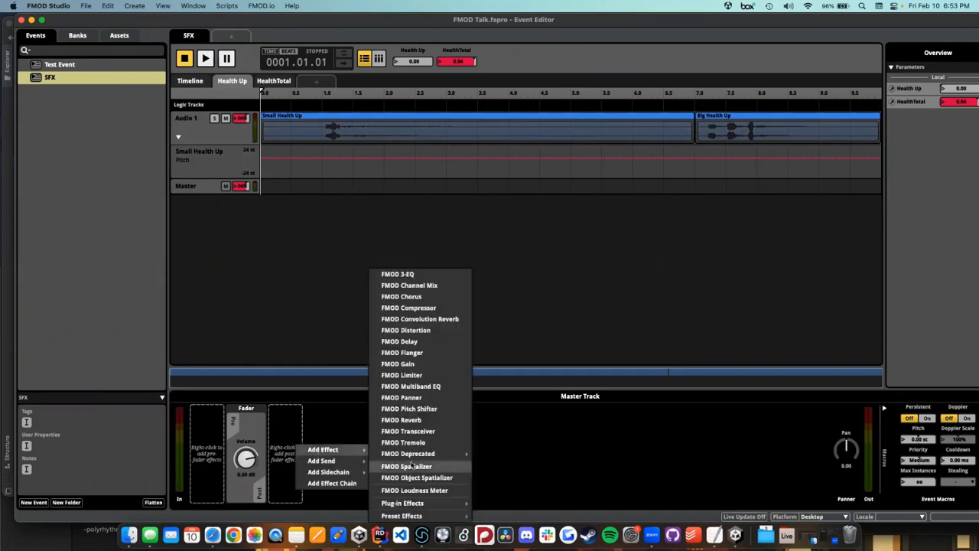
{"action": "left_click", "coordinate": [414, 467]}
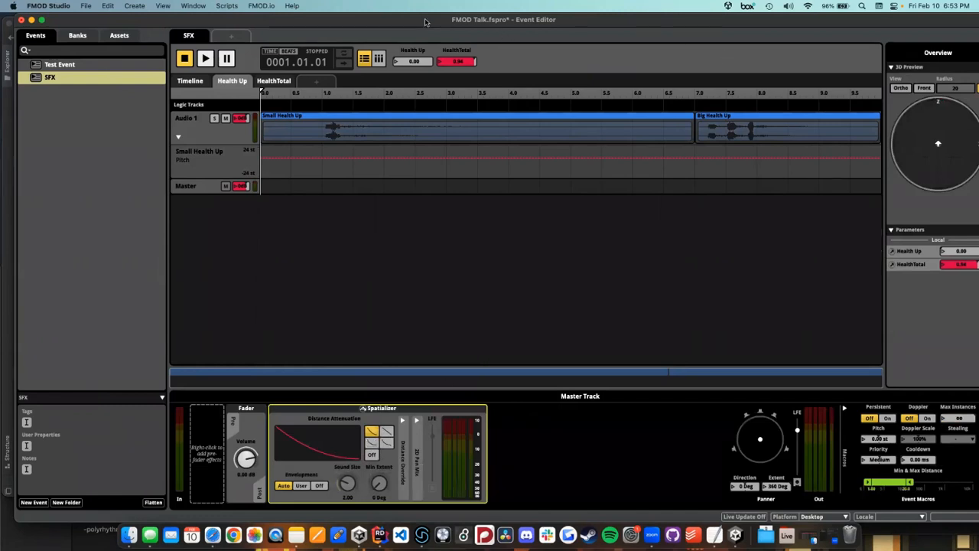
Step: Audition the SFX event with its 3D preview position moved far to either side along the X axis
{"action": "left_click_drag", "start_coordinate": [425, 20], "coordinate": [409, 21]}
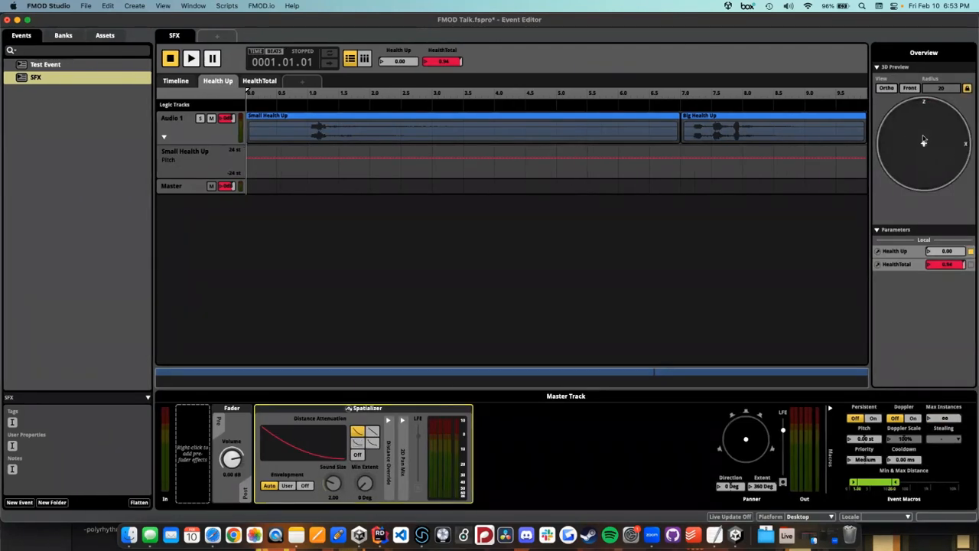
{"action": "left_click_drag", "start_coordinate": [924, 143], "coordinate": [966, 144]}
{"action": "key", "text": "space"}
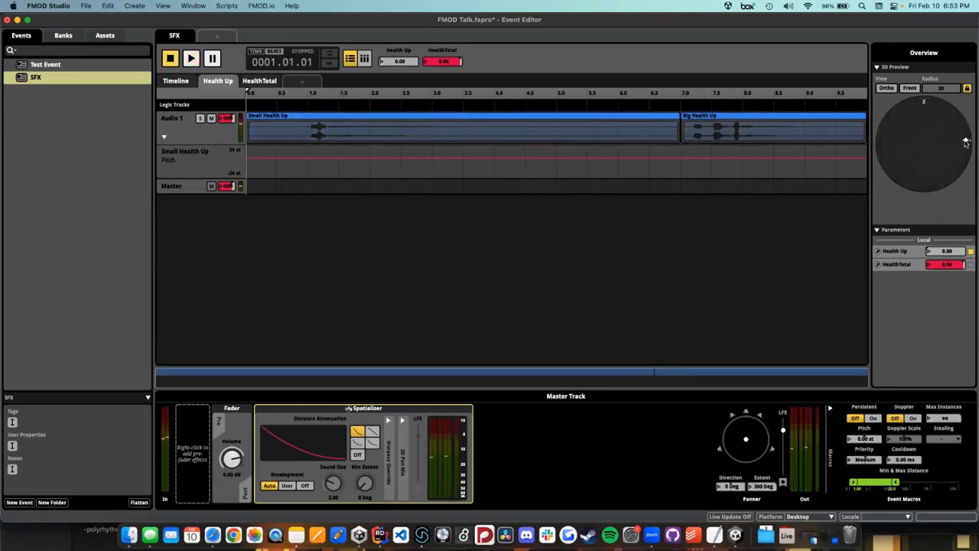
{"action": "key", "text": "space"}
{"action": "key", "text": "space"}
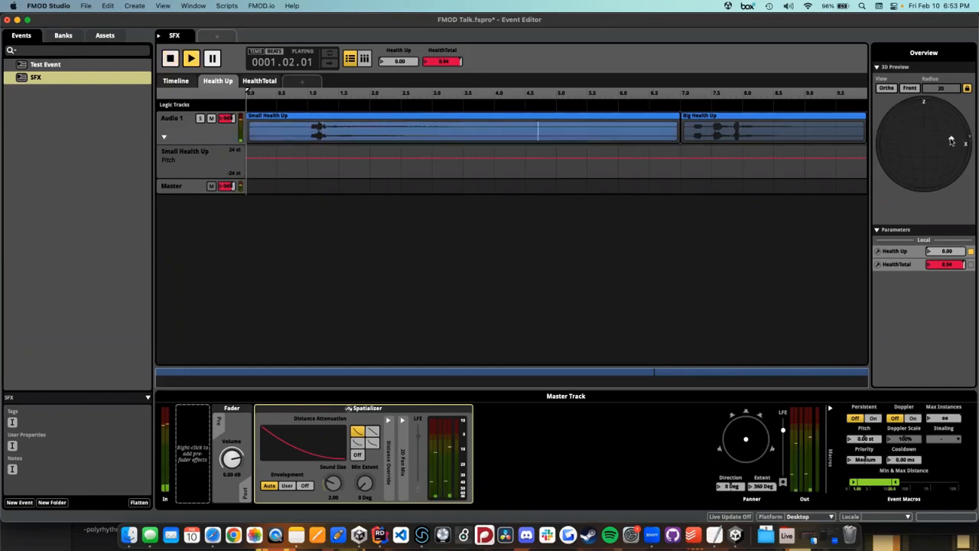
{"action": "key", "text": "space"}
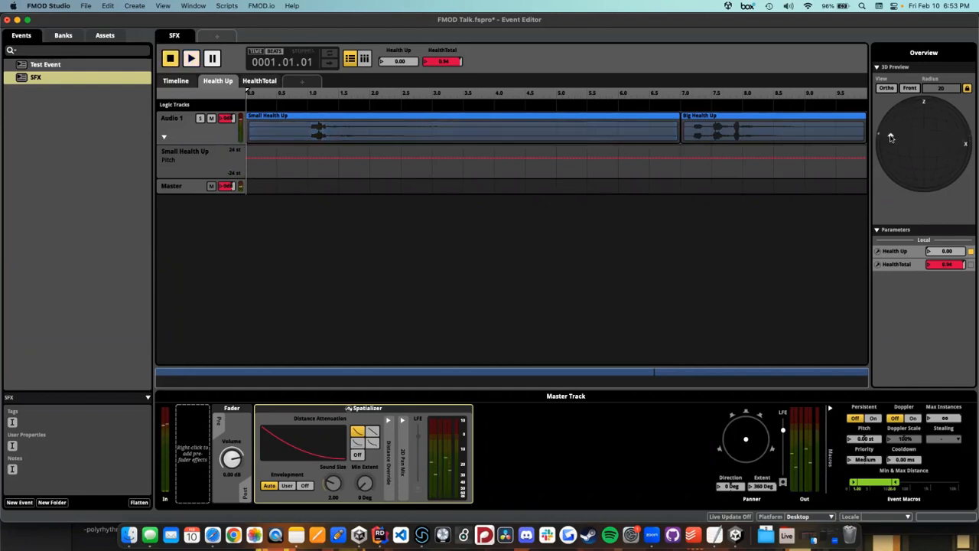
Step: Return the 3D preview position to the centre and audition the SFX event at and near the listener
{"action": "left_click_drag", "start_coordinate": [891, 138], "coordinate": [923, 143]}
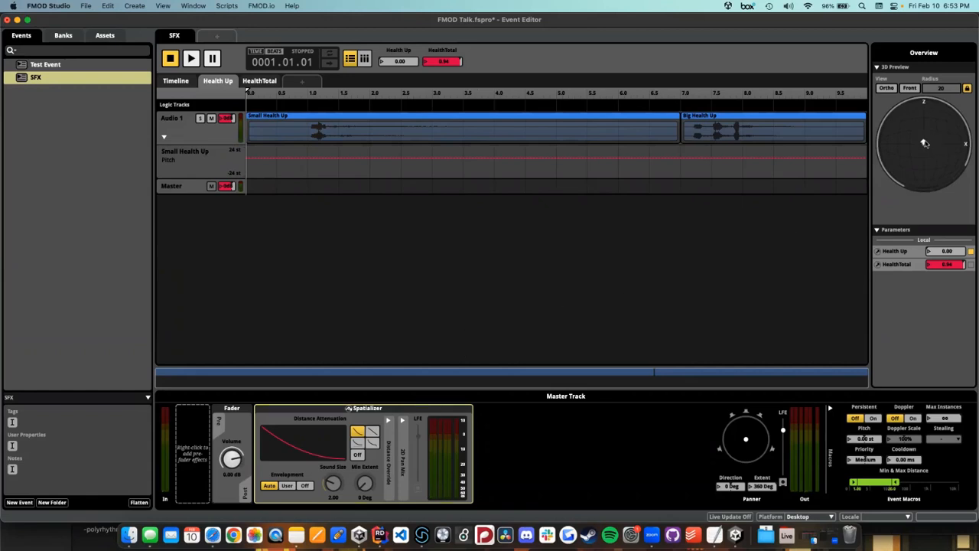
{"action": "left_click_drag", "start_coordinate": [924, 144], "coordinate": [926, 145]}
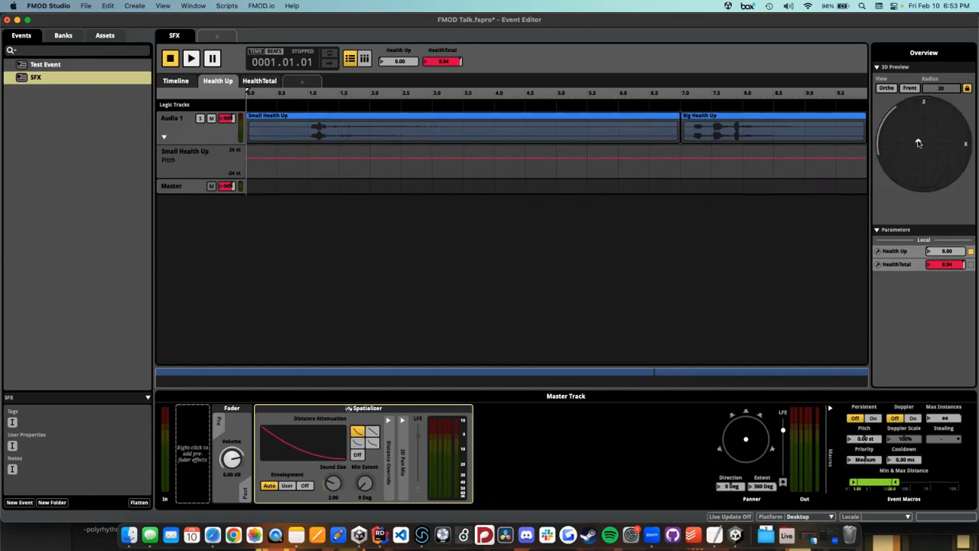
{"action": "key", "text": "space"}
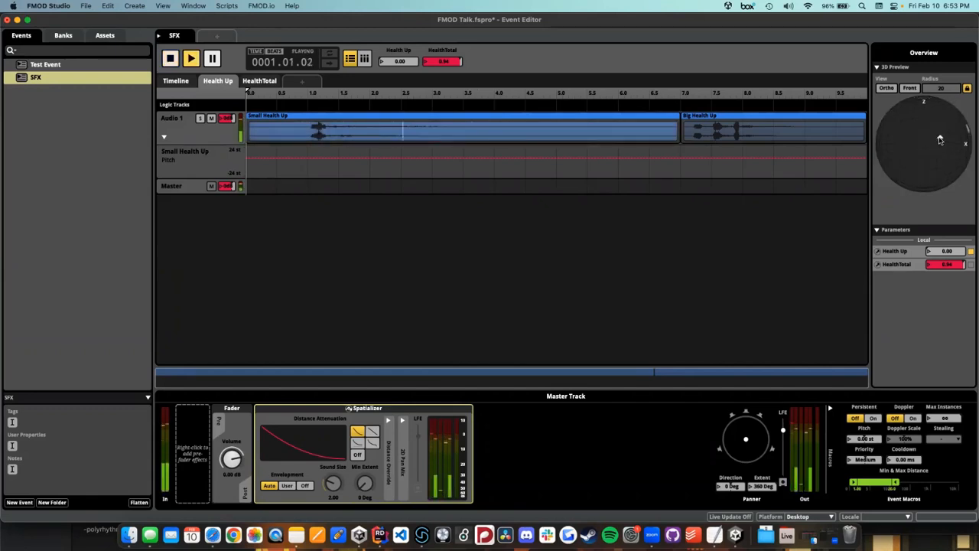
{"action": "mouse_move", "coordinate": [941, 140]}
{"action": "left_mouse_down"}
{"action": "mouse_move", "coordinate": [928, 144]}
{"action": "mouse_move", "coordinate": [900, 112]}
{"action": "mouse_move", "coordinate": [925, 143]}
{"action": "left_mouse_up"}
{"action": "key", "text": "space"}
{"action": "key", "text": "space"}
{"action": "key", "text": "space"}
{"action": "key", "text": "space"}
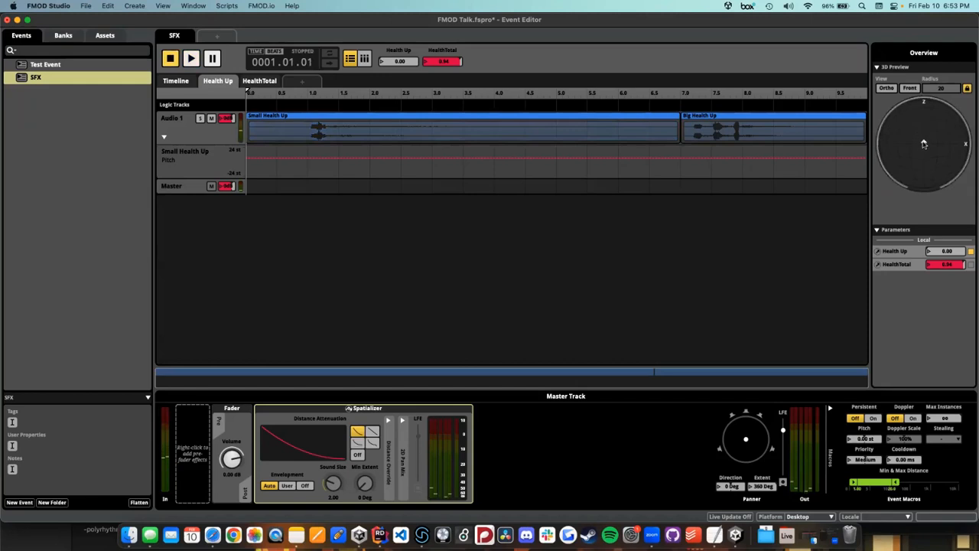
Step: Keep the Spatializer's default distance attenuation curve, set Envelopment to User and raise Min Extent to about 189 degrees
{"action": "left_click", "coordinate": [362, 443]}
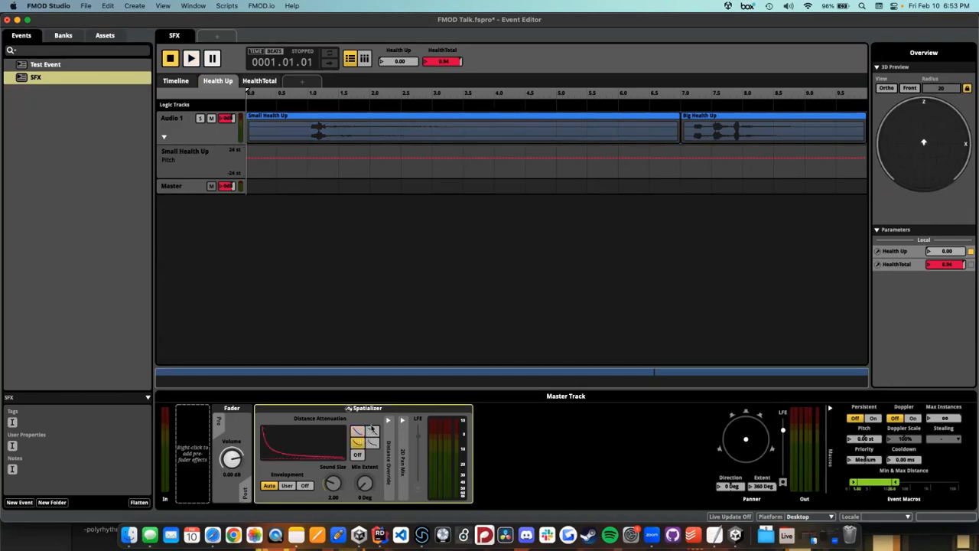
{"action": "left_click", "coordinate": [359, 431]}
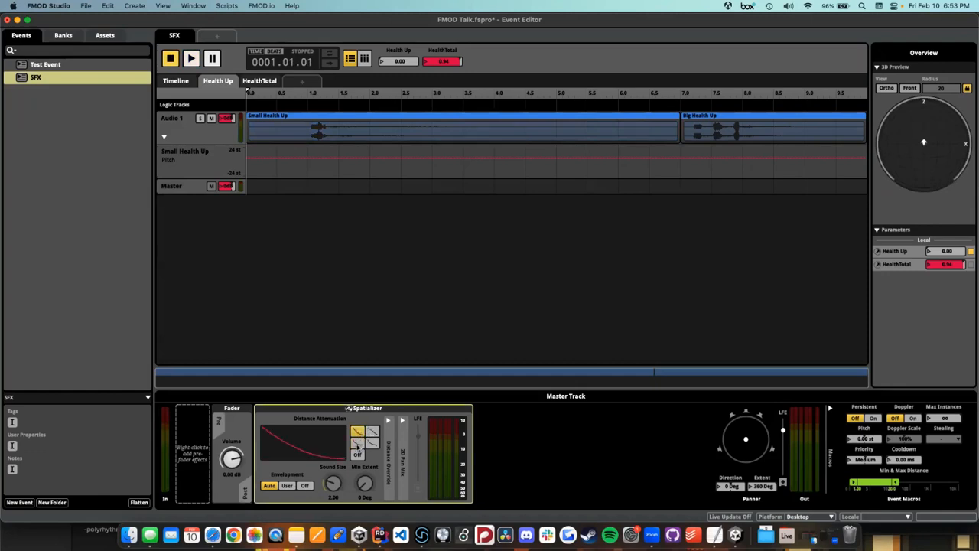
{"action": "left_click", "coordinate": [285, 486]}
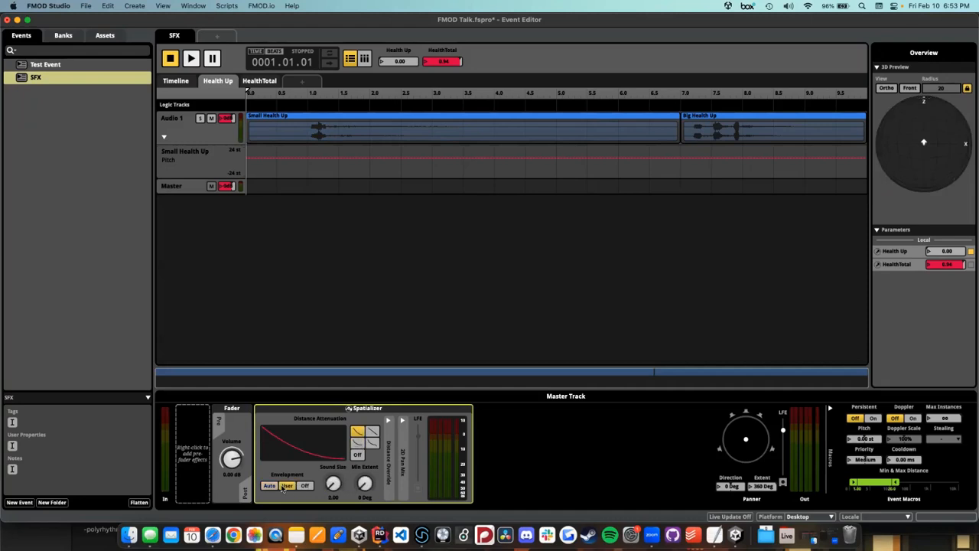
{"action": "left_click_drag", "start_coordinate": [364, 482], "coordinate": [368, 484]}
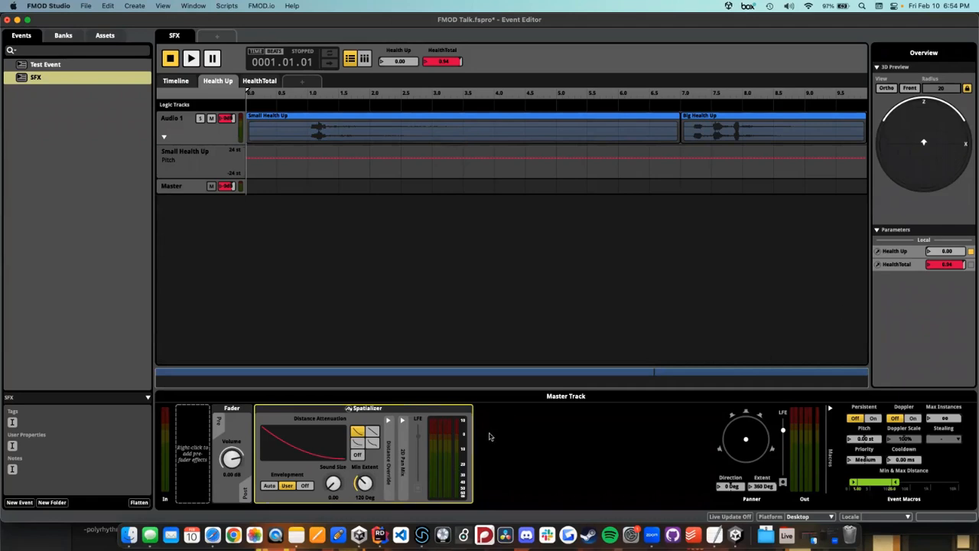
{"action": "left_click_drag", "start_coordinate": [364, 483], "coordinate": [364, 463]}
Step: Move the 3D preview position diagonally off-centre and back to check the wider extent of the SFX event
{"action": "left_click_drag", "start_coordinate": [925, 141], "coordinate": [908, 135]}
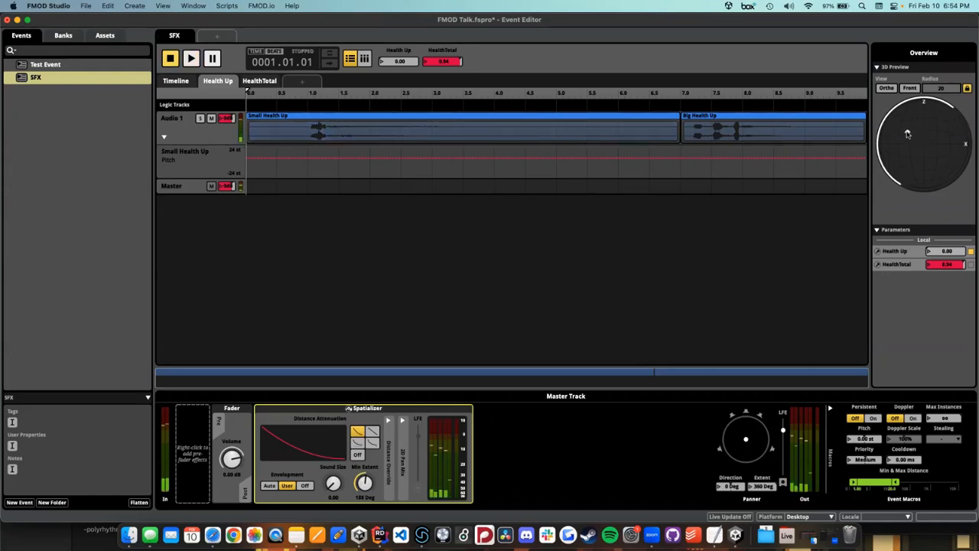
{"action": "left_click_drag", "start_coordinate": [907, 135], "coordinate": [924, 140]}
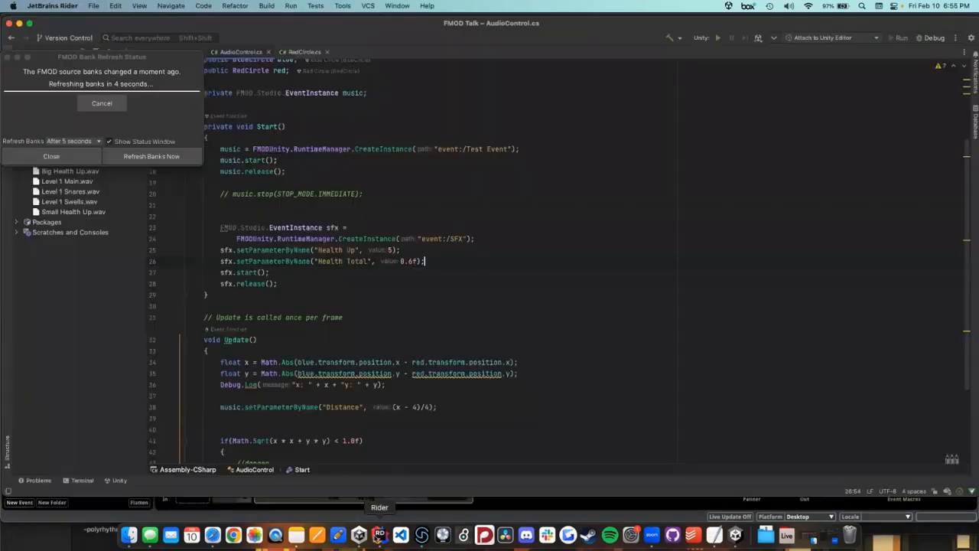
Step: Switch to Rider and open a new line below the Health Total parameter call in AudioControl.cs
{"action": "left_click", "coordinate": [380, 534]}
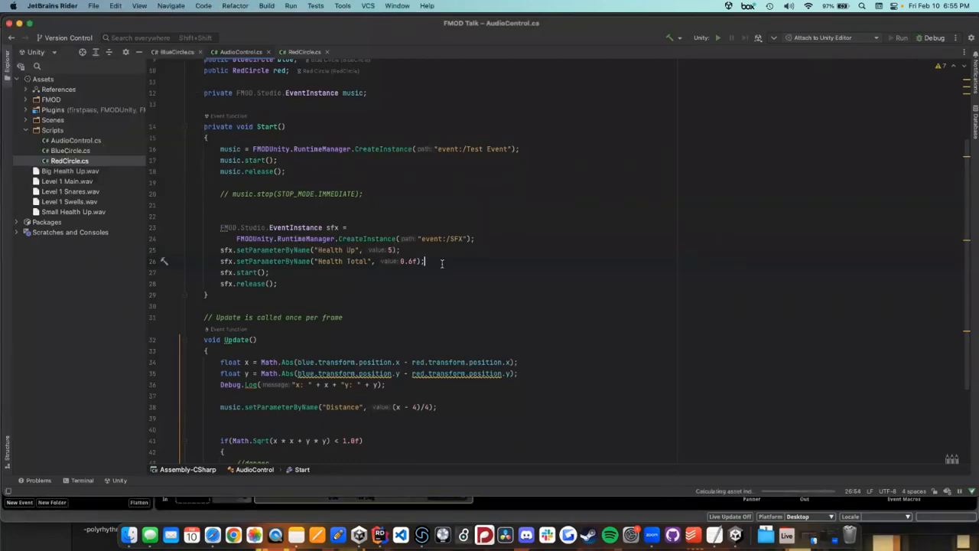
{"action": "key", "text": "Return"}
{"action": "type", "text": "sfx."}
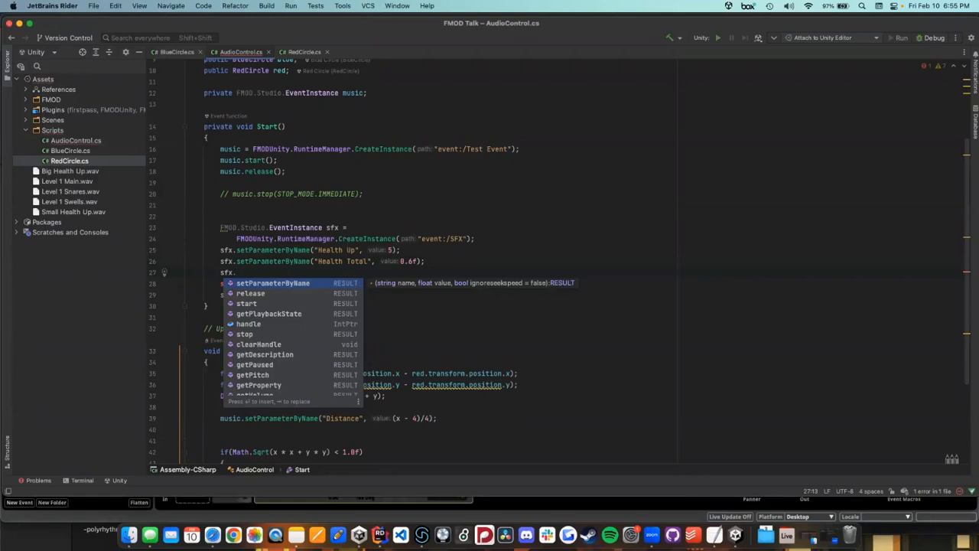
{"action": "key", "text": "BackSpace"}
{"action": "key", "text": "BackSpace"}
{"action": "key", "text": "BackSpace"}
{"action": "key", "text": "BackSpace"}
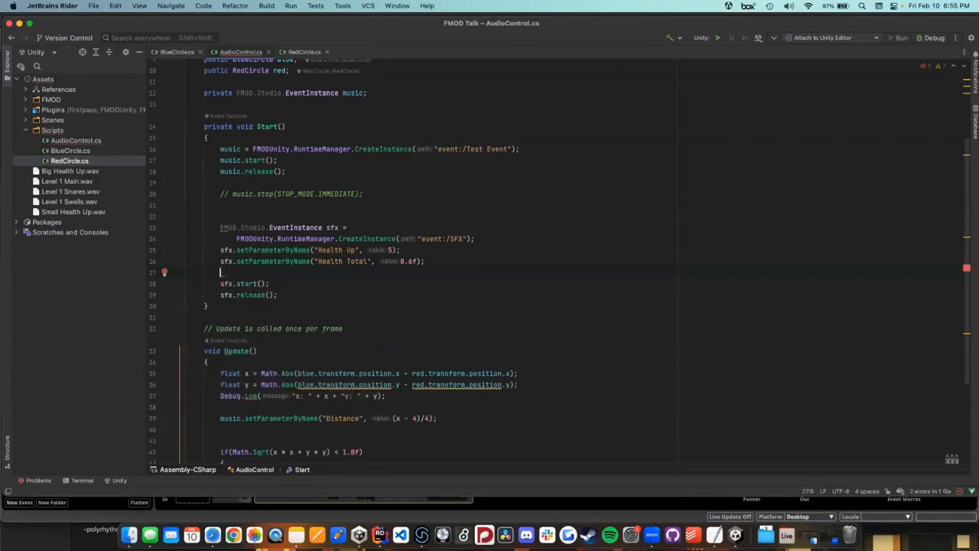
Step: Write an FMODUnity.RuntimeManager.AttachInstanceToGameObject call with the arguments sfx and transform
{"action": "type", "text": "FMOD"}
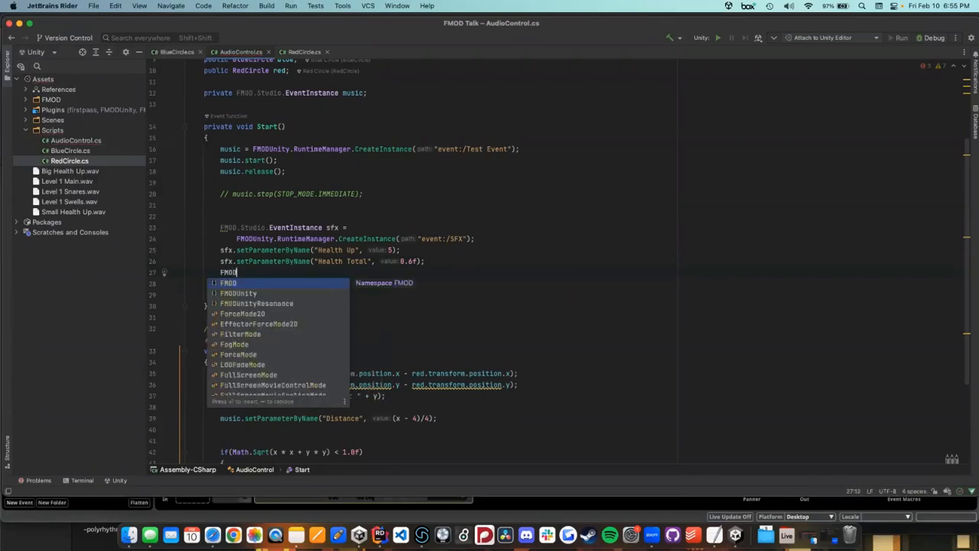
{"action": "type", "text": "Unity.Run"}
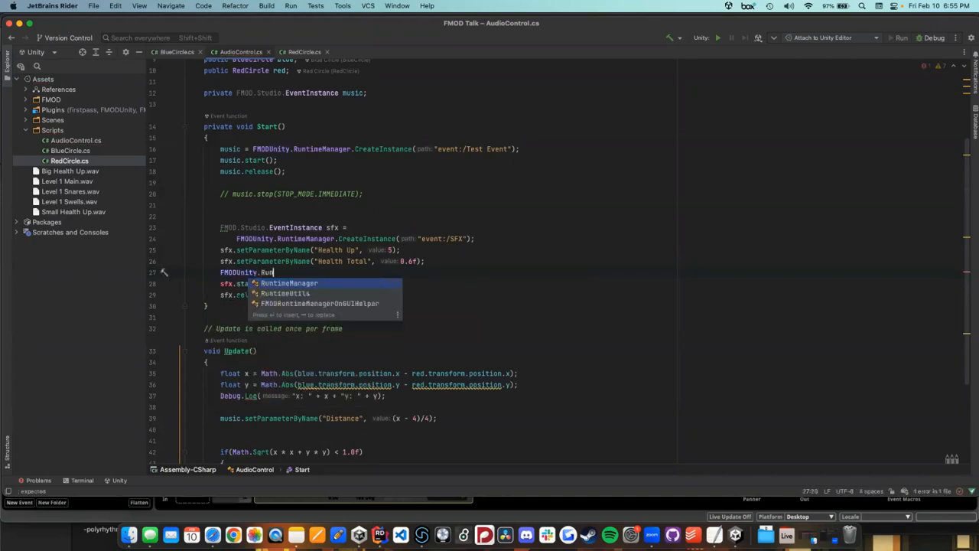
{"action": "type", "text": "timeManager.Att"}
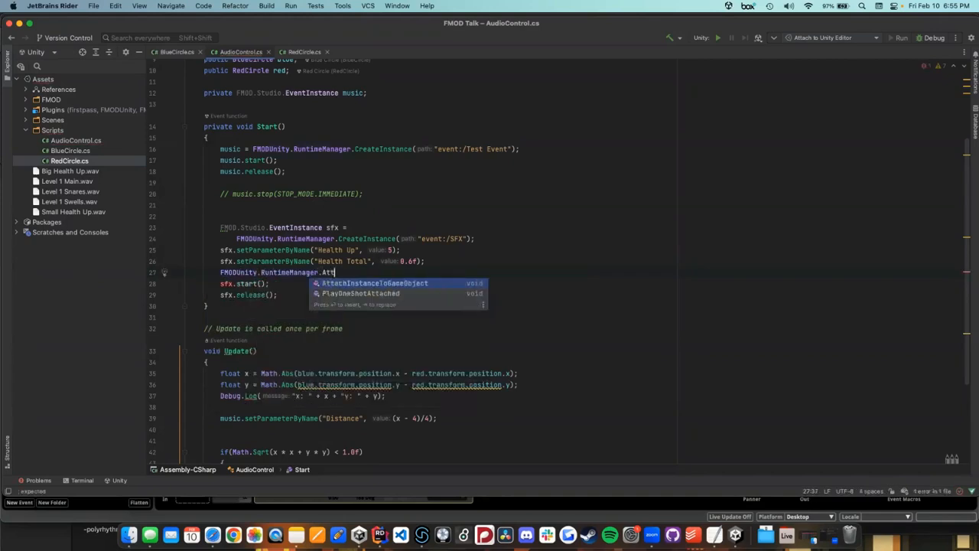
{"action": "key", "text": "Return"}
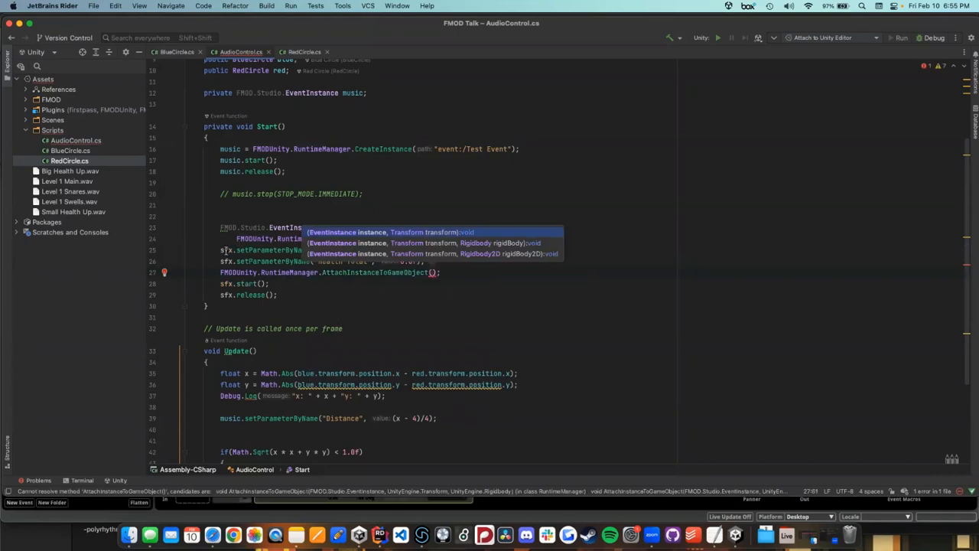
{"action": "type", "text": "sfx, "}
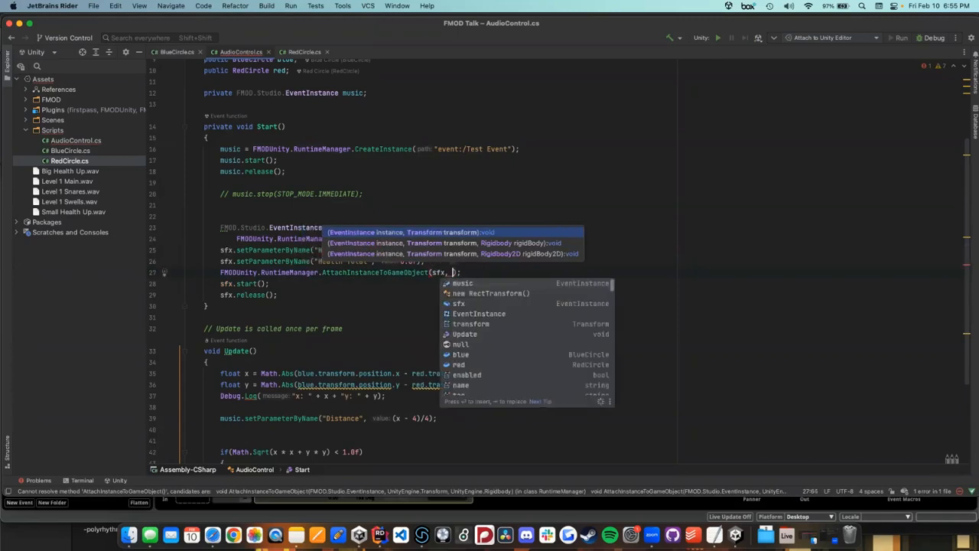
{"action": "type", "text": "tra"}
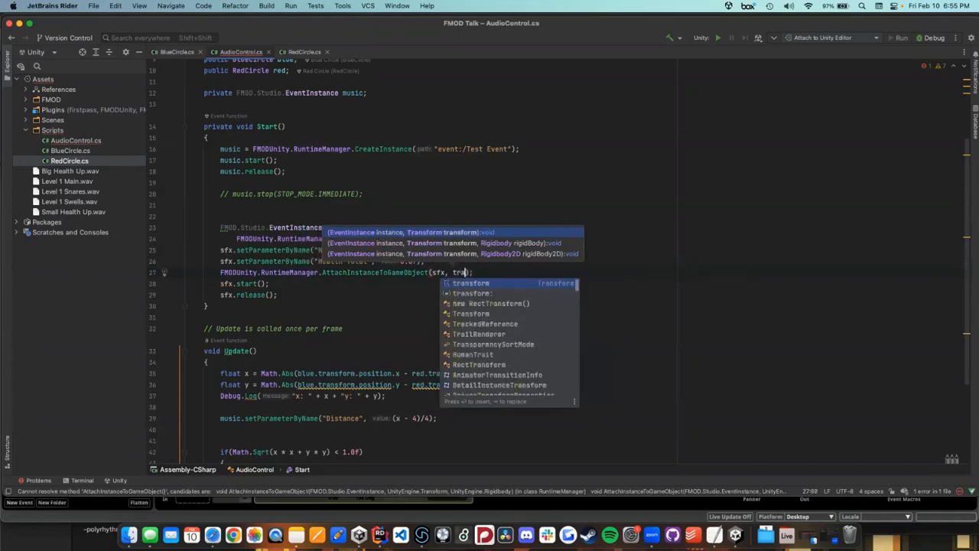
{"action": "key", "text": "Return"}
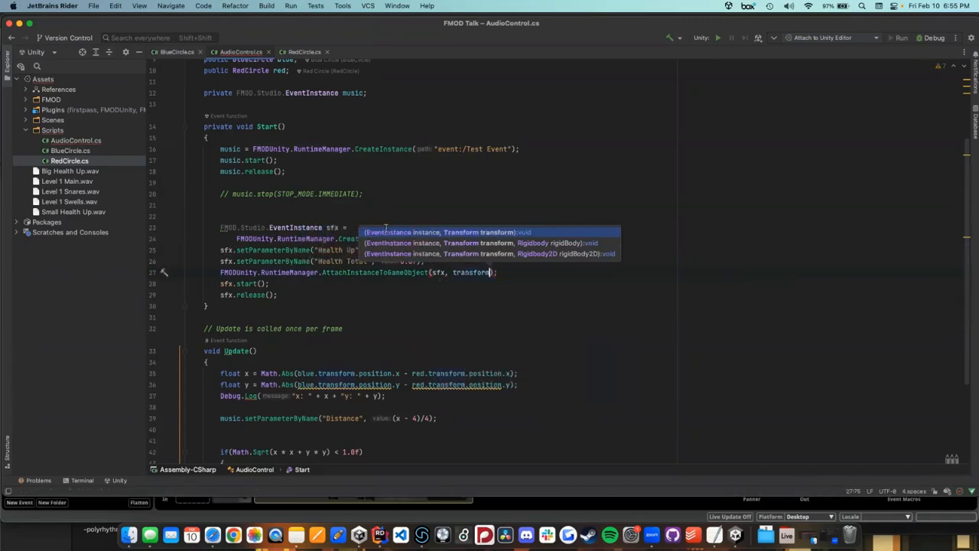
Step: Change the attach call's second argument to red.transform so the sound follows the red circle, and save the script
{"action": "key", "text": "Escape"}
{"action": "key", "text": "Left"}
{"action": "key", "text": "Left"}
{"action": "key", "text": "Left"}
{"action": "key", "text": "Left"}
{"action": "key", "text": "Left"}
{"action": "key", "text": "Left"}
{"action": "key", "text": "Left"}
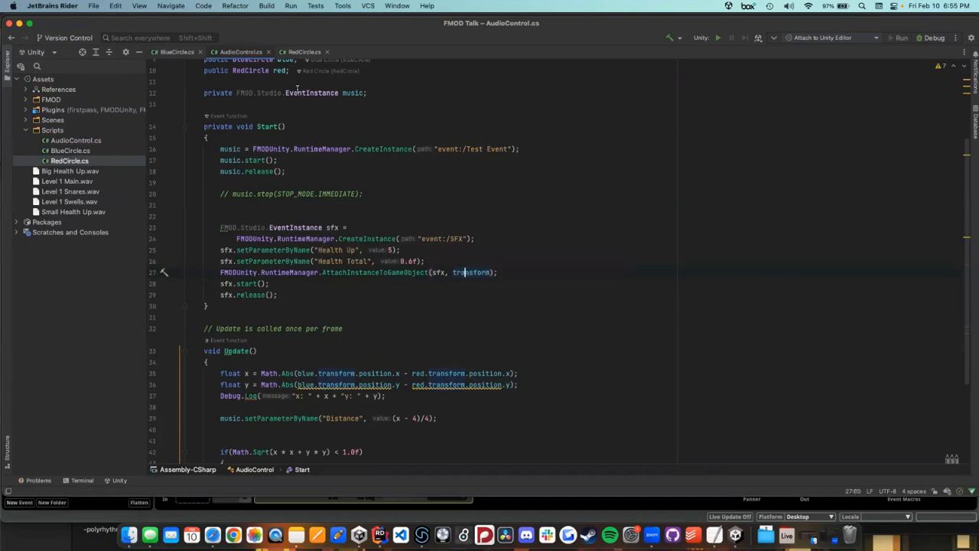
{"action": "type", "text": "red."}
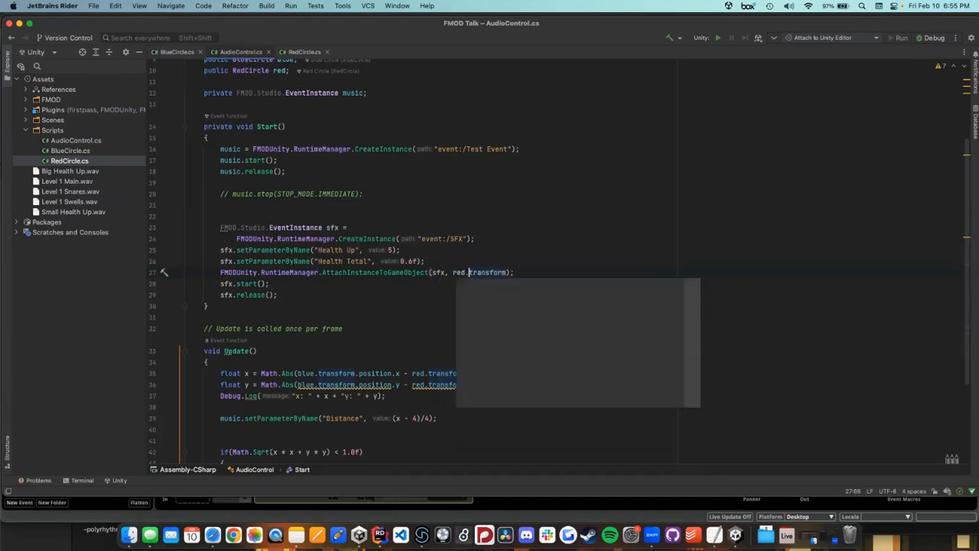
{"action": "left_click", "coordinate": [541, 274]}
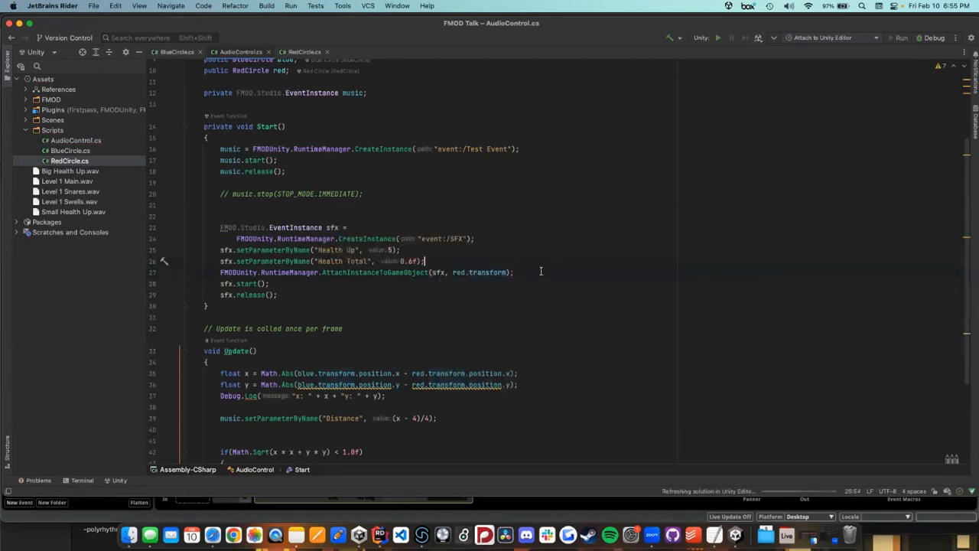
Step: Switch to Unity, run the scene to hear the SFX attached to the red circle, and stop play mode
{"action": "left_click", "coordinate": [738, 535]}
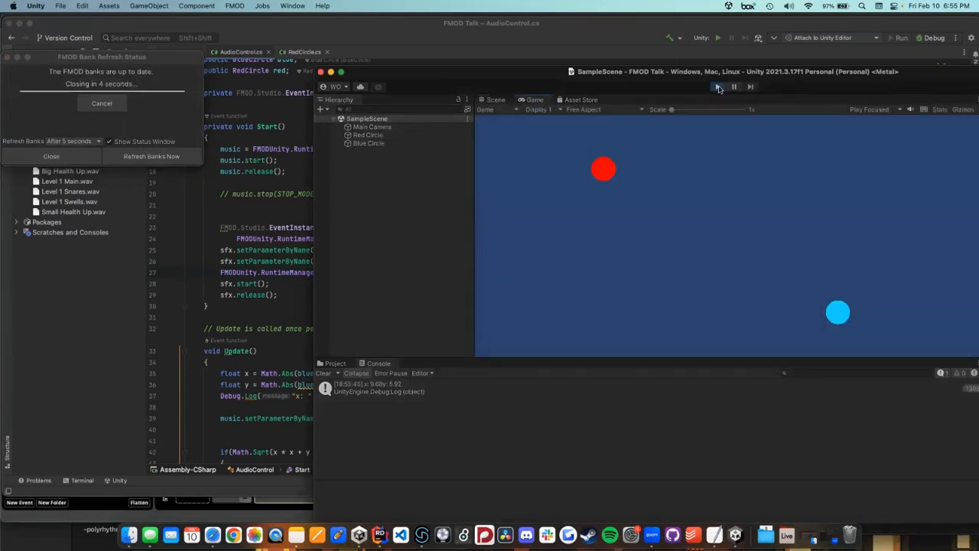
{"action": "left_click", "coordinate": [719, 88]}
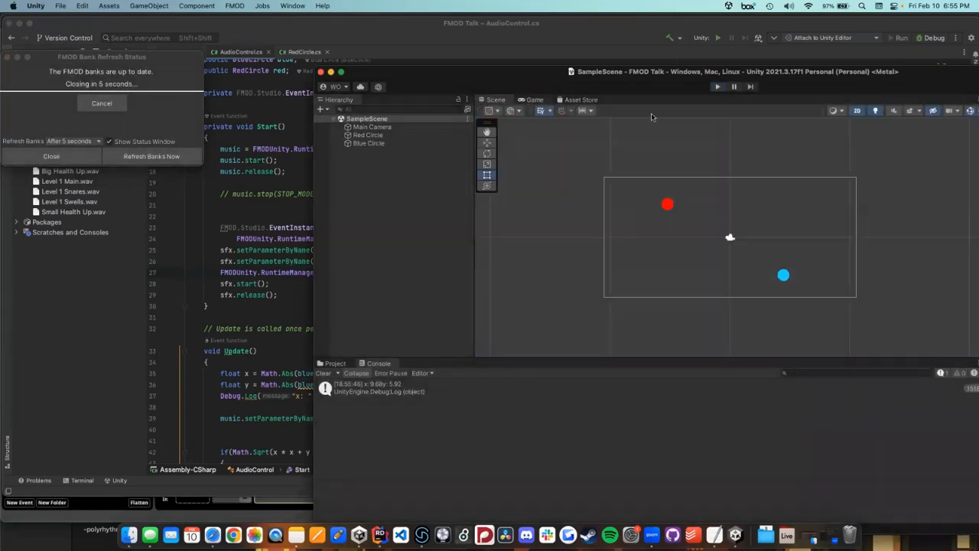
Step: Switch to Rider, try an FMODUnity.RuntimeManager.PlayOneShotAttached call below sfx.release(), and delete that line again
{"action": "left_click", "coordinate": [264, 272]}
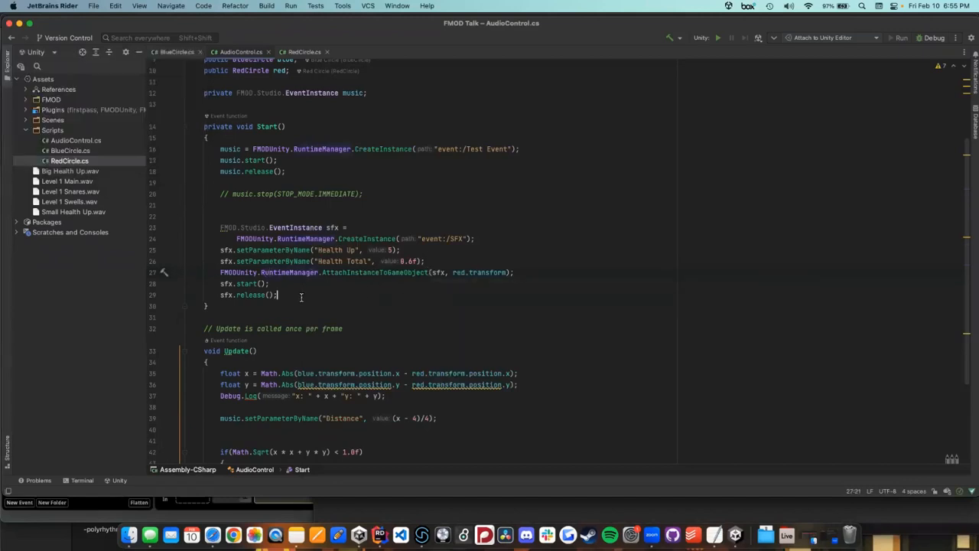
{"action": "left_click", "coordinate": [300, 297]}
{"action": "key", "text": "Return"}
{"action": "key", "text": "Return"}
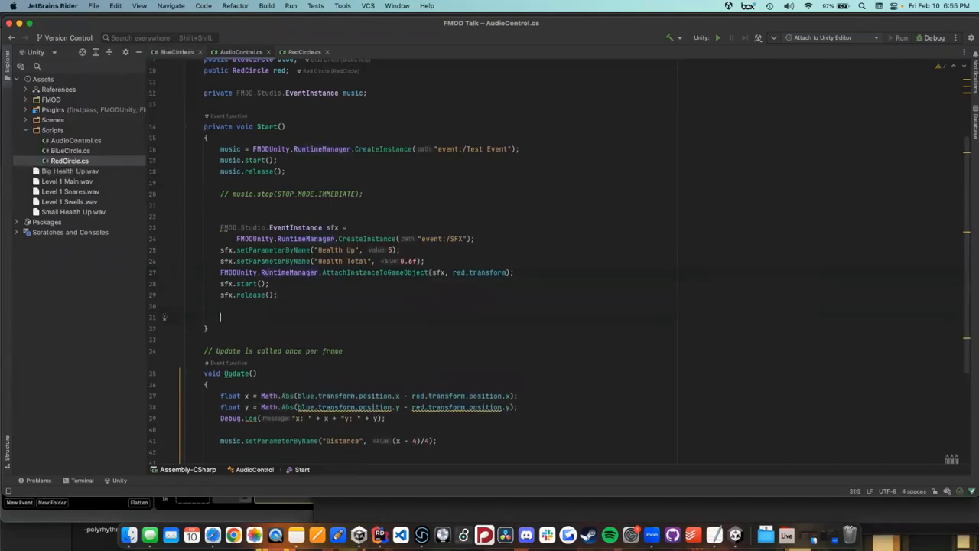
{"action": "type", "text": "FMO"}
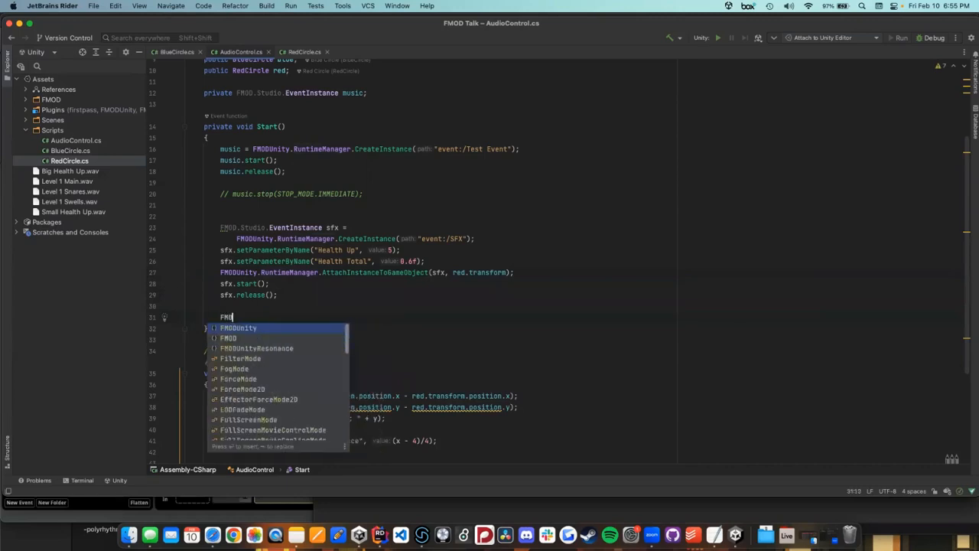
{"action": "type", "text": "DUnity.RuntimeManager."}
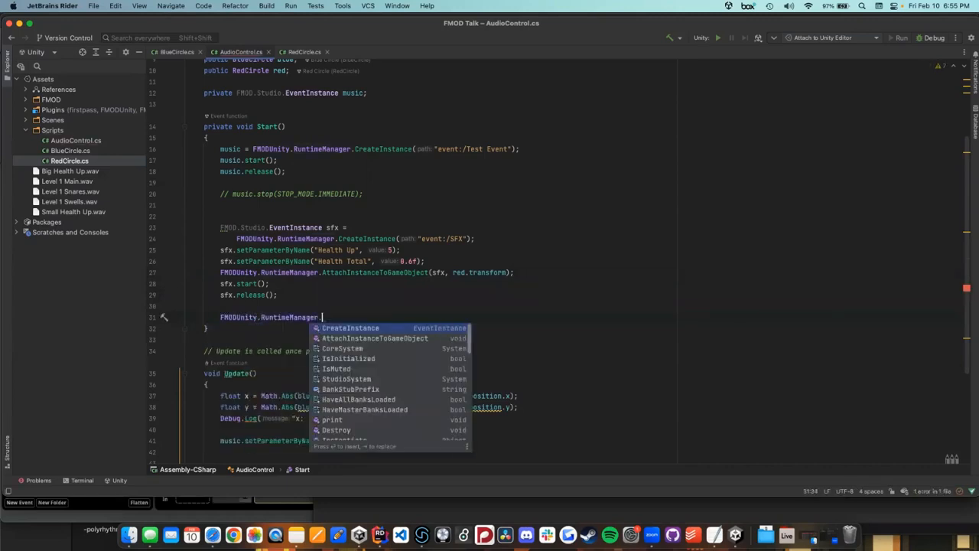
{"action": "type", "text": "One"}
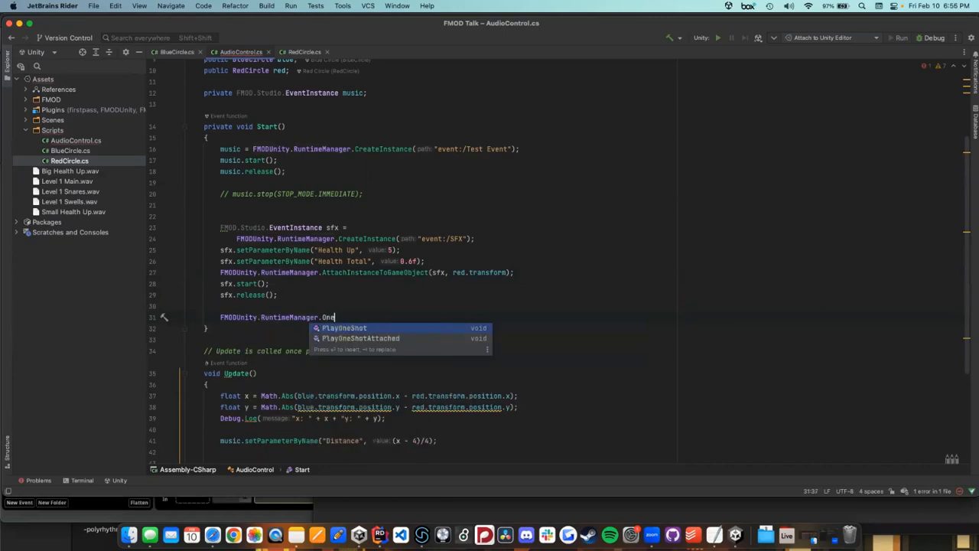
{"action": "key", "text": "Return"}
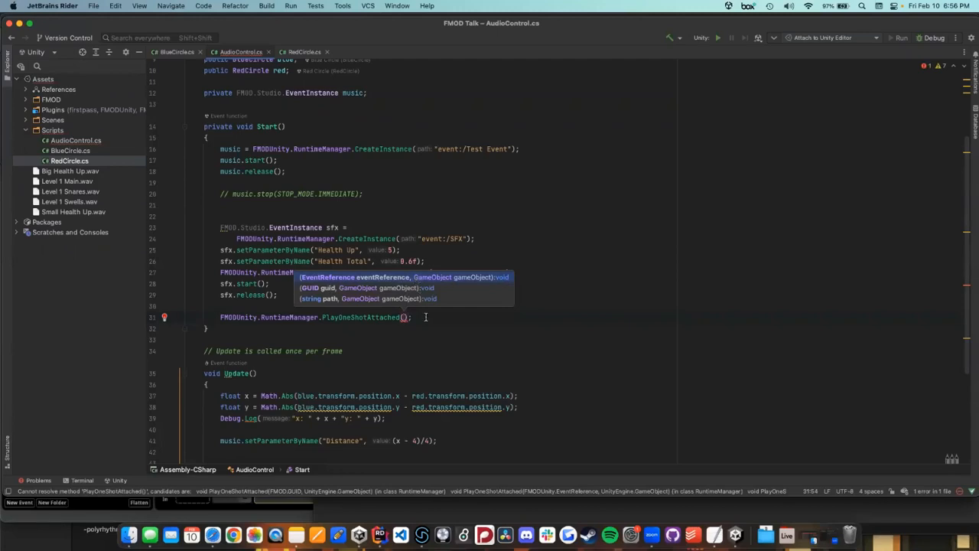
{"action": "left_click_drag", "start_coordinate": [426, 317], "coordinate": [426, 305]}
{"action": "key", "text": "BackSpace"}
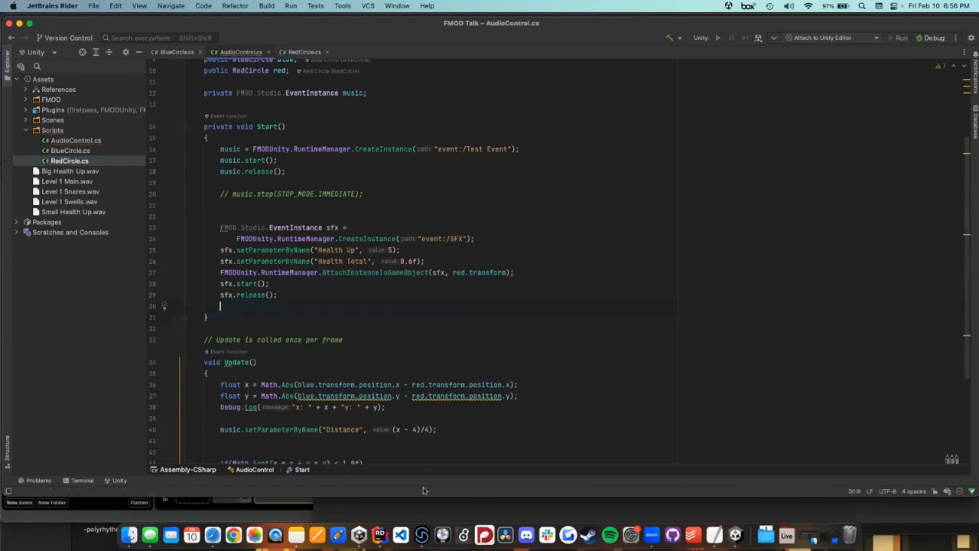
Step: Switch to FMOD Studio to view the SFX event's HealthTotal sheet, and check the topic list in the FMOD Talk note
{"action": "left_click", "coordinate": [422, 535]}
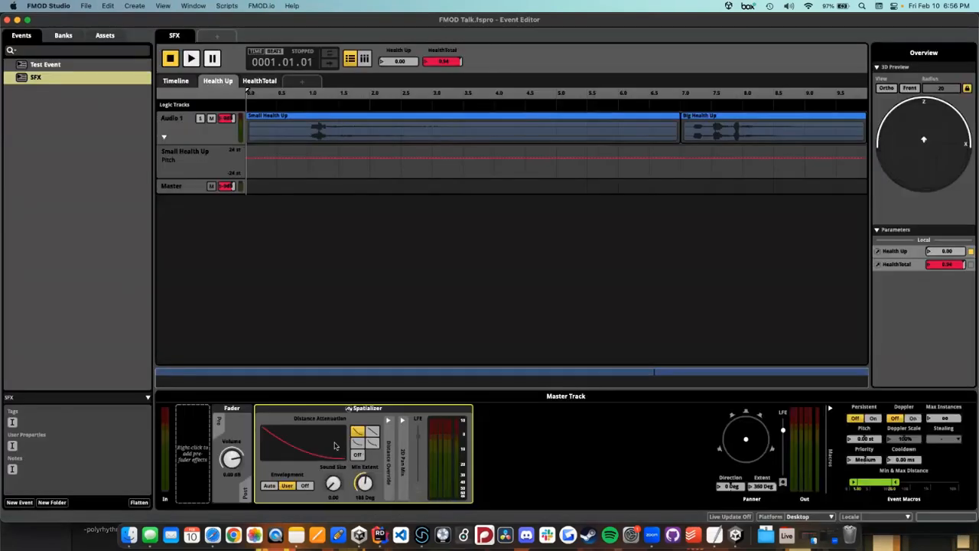
{"action": "left_click", "coordinate": [254, 82]}
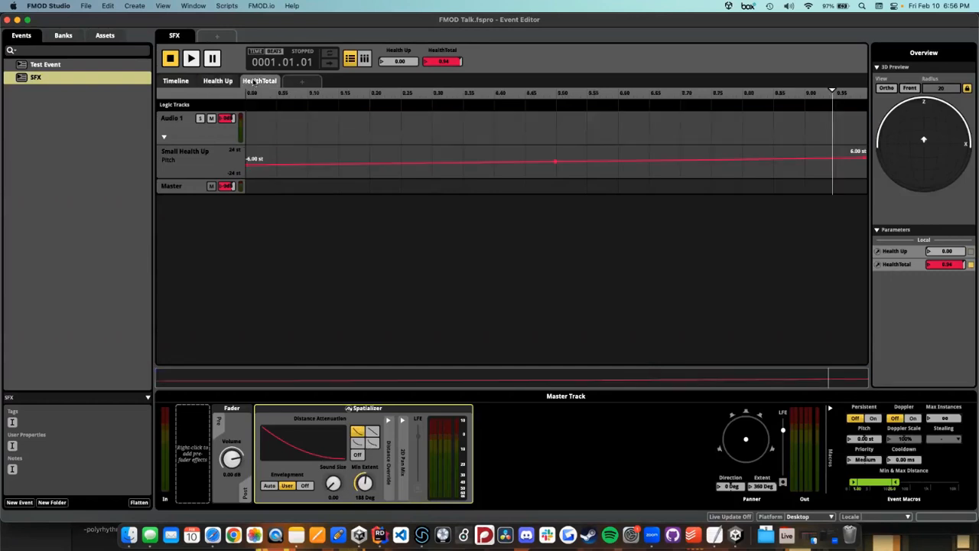
{"action": "left_click", "coordinate": [296, 534]}
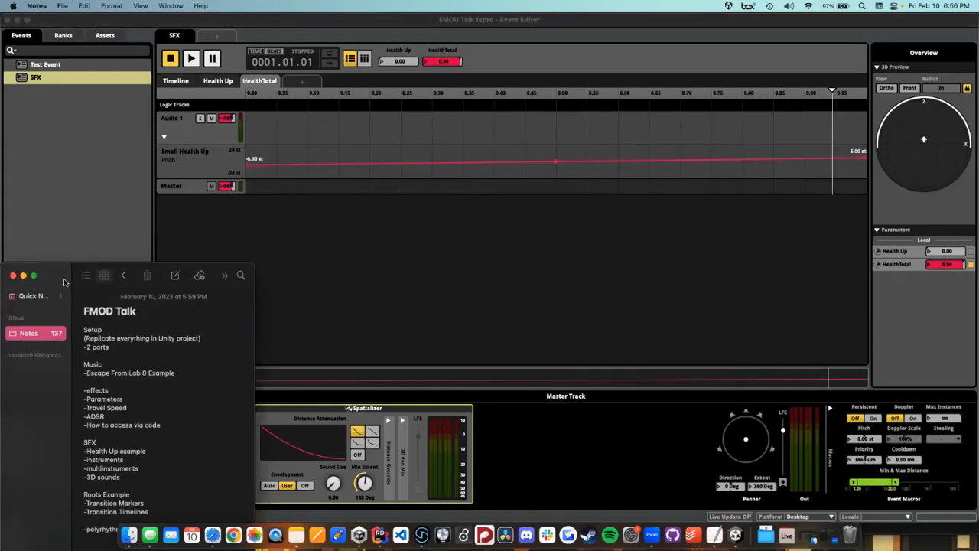
{"action": "left_click_drag", "start_coordinate": [64, 282], "coordinate": [59, 233]}
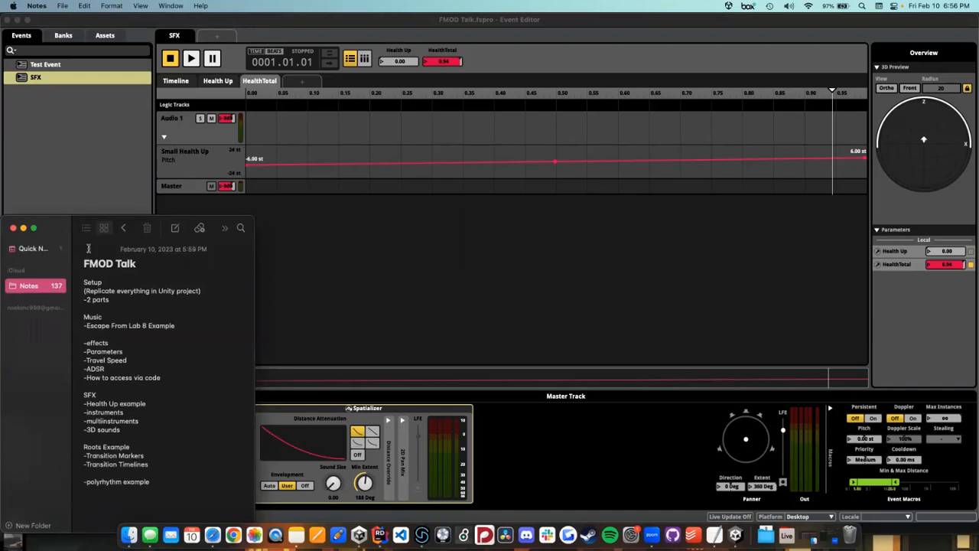
{"action": "left_click_drag", "start_coordinate": [64, 229], "coordinate": [63, 413]}
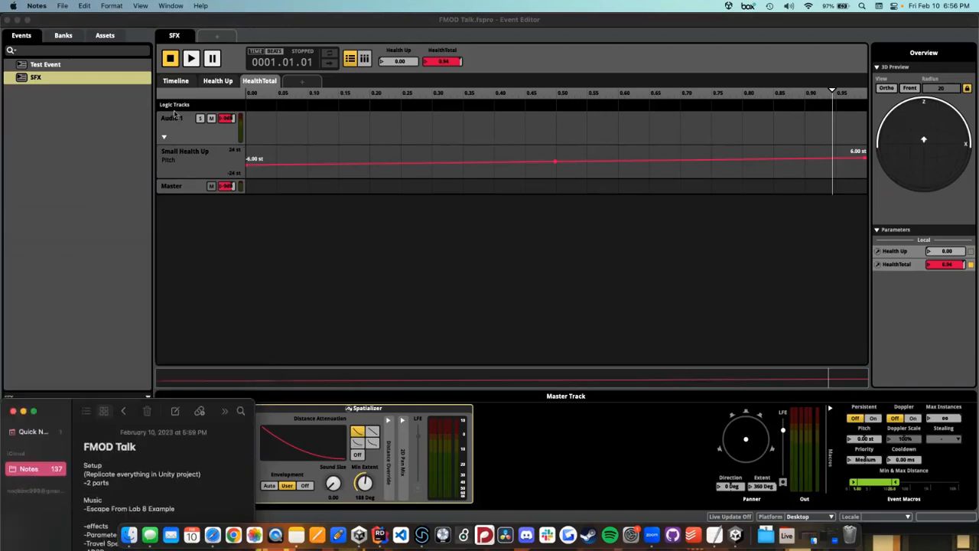
Step: Add an event instrument to Audio 1 on the SFX event's timeline and move it to the timeline's start
{"action": "left_click", "coordinate": [177, 81]}
{"action": "right_click", "coordinate": [303, 132]}
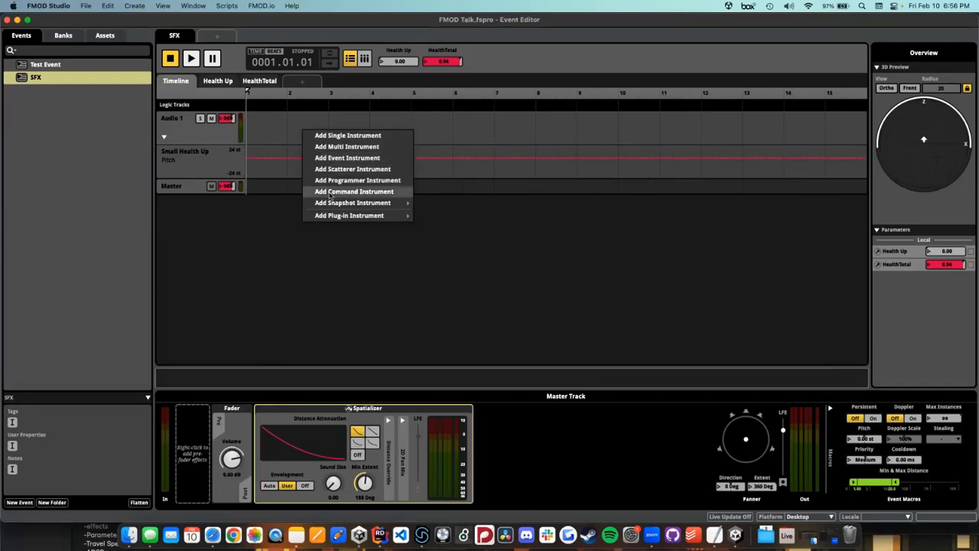
{"action": "mouse_move", "coordinate": [333, 207]}
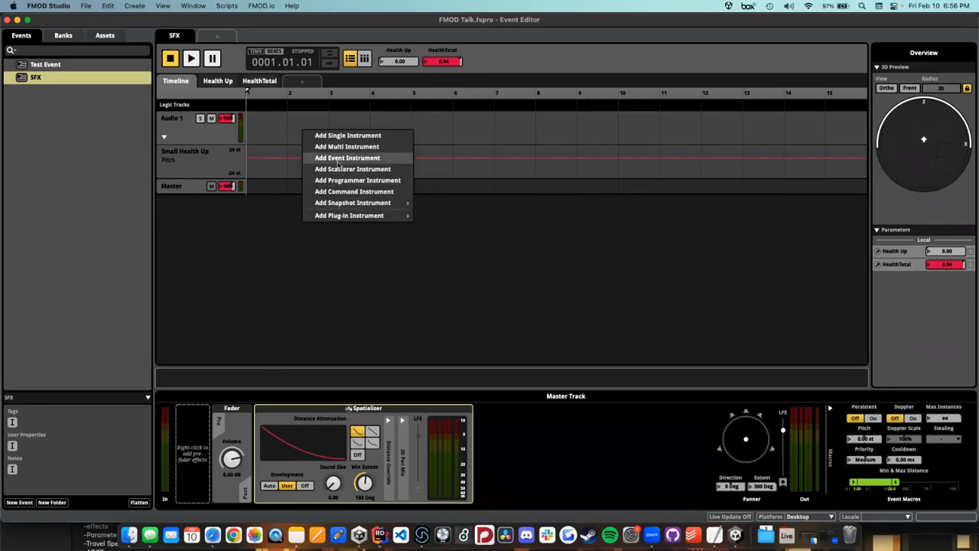
{"action": "left_click", "coordinate": [338, 164]}
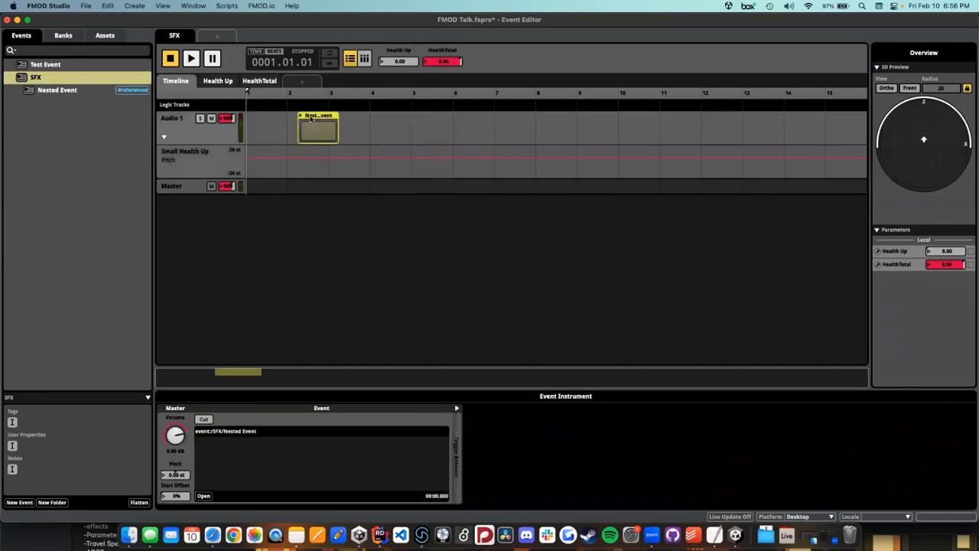
{"action": "left_click_drag", "start_coordinate": [323, 119], "coordinate": [269, 116]}
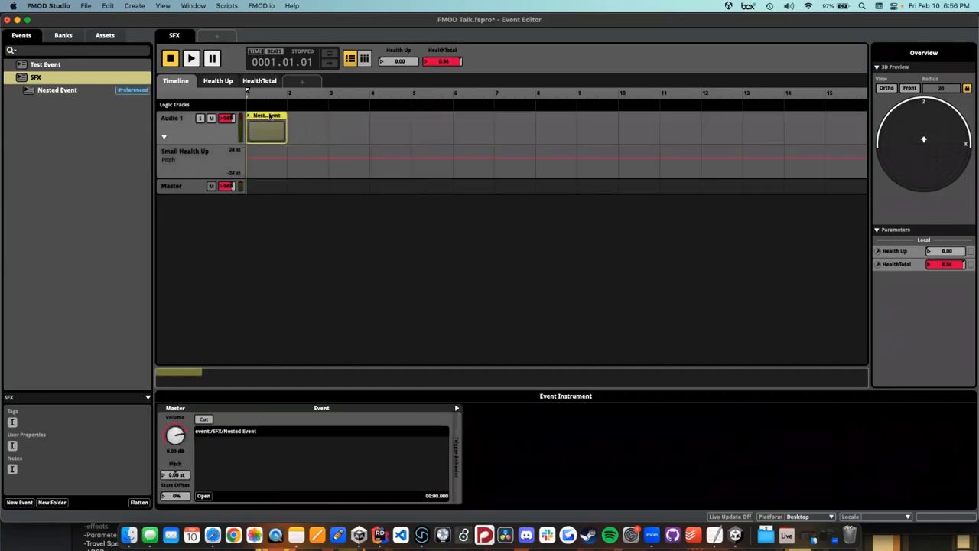
Step: View Test Event briefly, return to the SFX event and delete the nested event instrument from Audio 1
{"action": "left_click", "coordinate": [74, 66]}
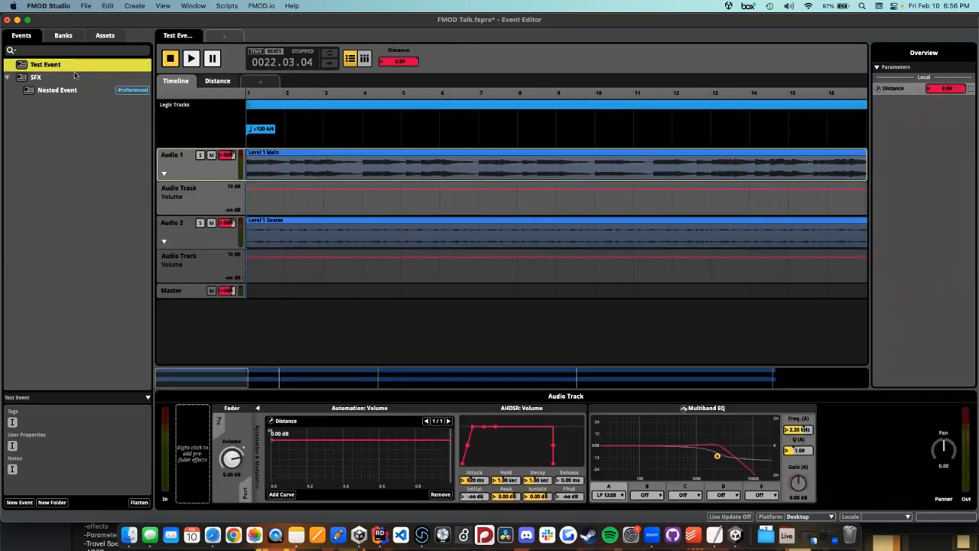
{"action": "left_click", "coordinate": [75, 77]}
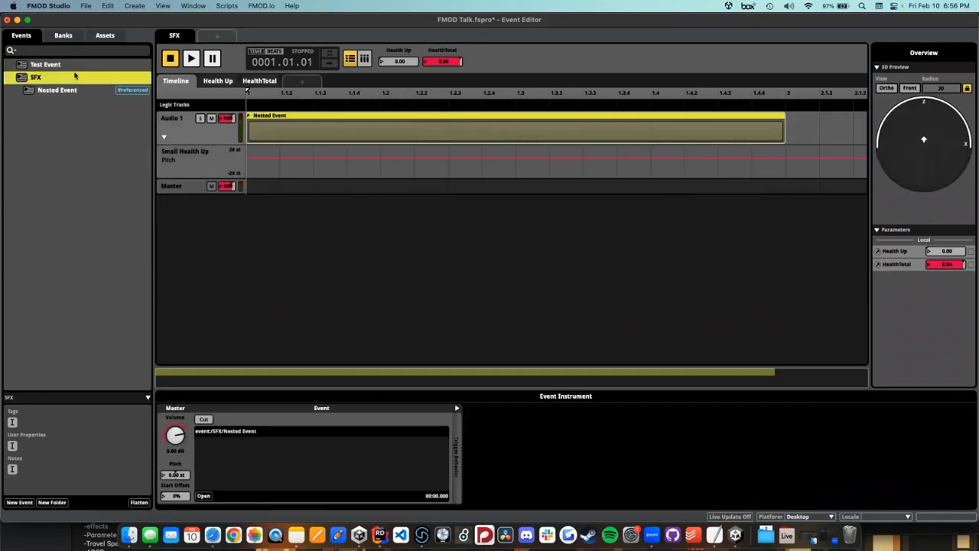
{"action": "left_click", "coordinate": [312, 117]}
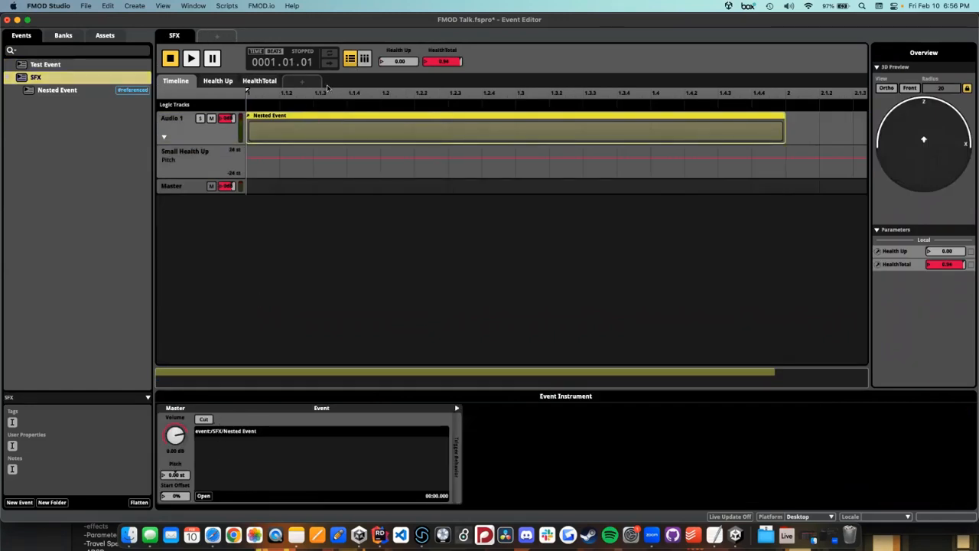
{"action": "key", "text": "space"}
{"action": "key", "text": "Delete"}
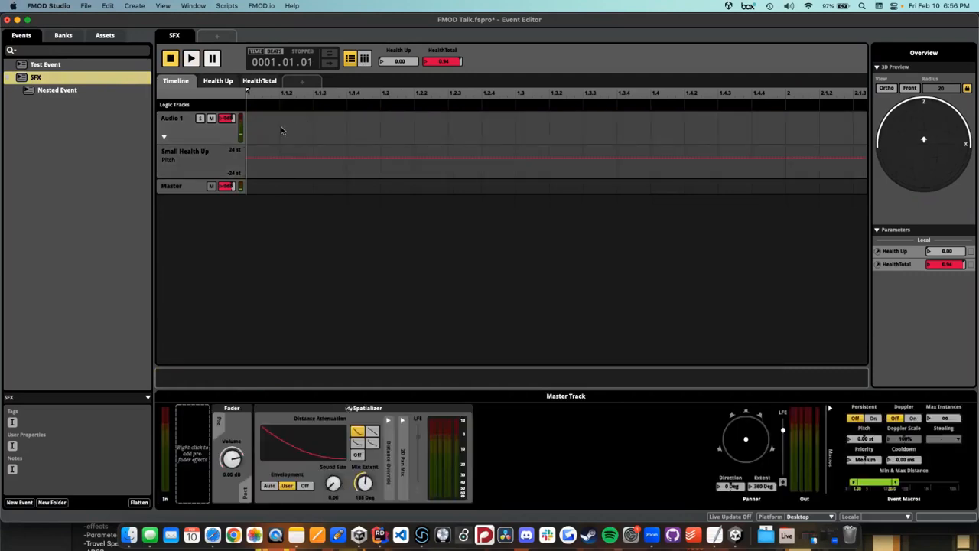
Step: Add a scatterer instrument to Audio 1, spanning from the timeline's start to just before 1.3
{"action": "right_click", "coordinate": [282, 130]}
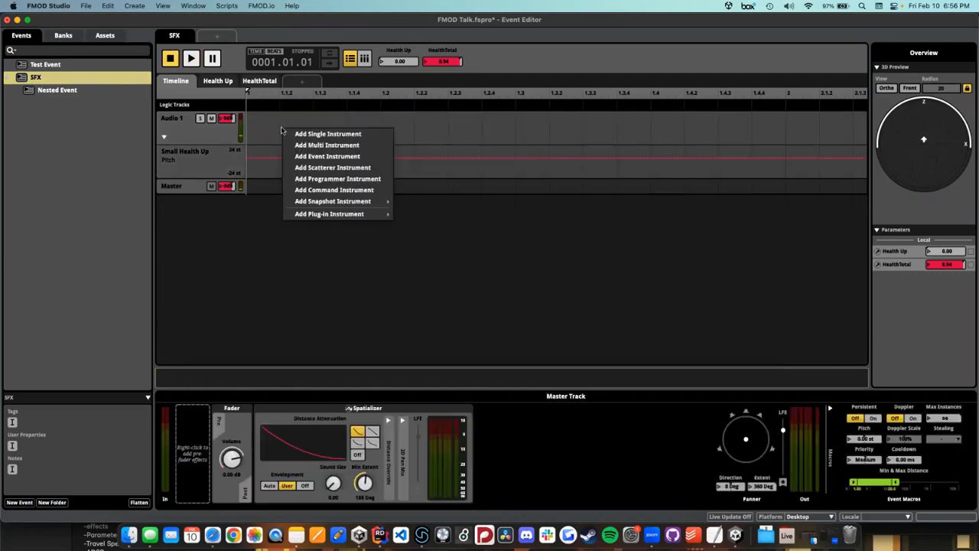
{"action": "left_click", "coordinate": [309, 168]}
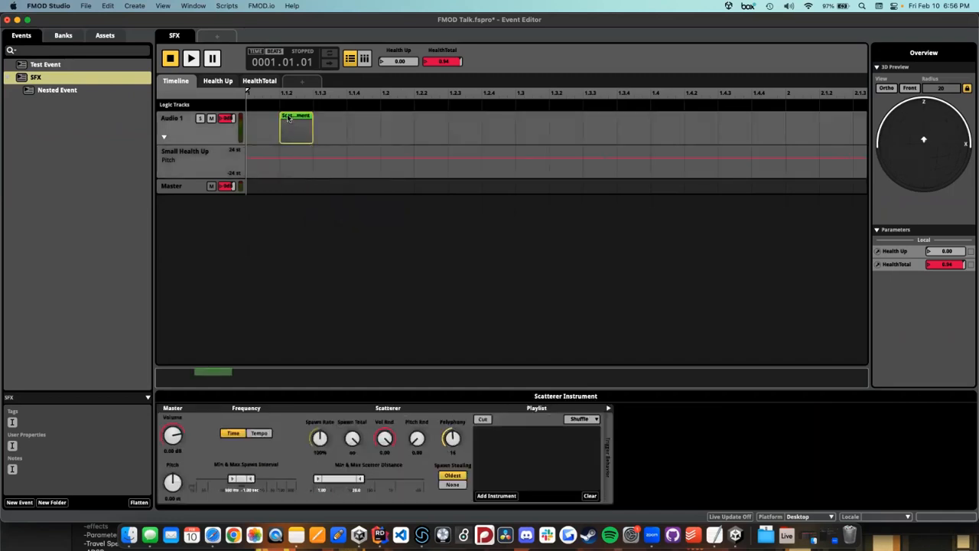
{"action": "left_click_drag", "start_coordinate": [288, 117], "coordinate": [507, 139]}
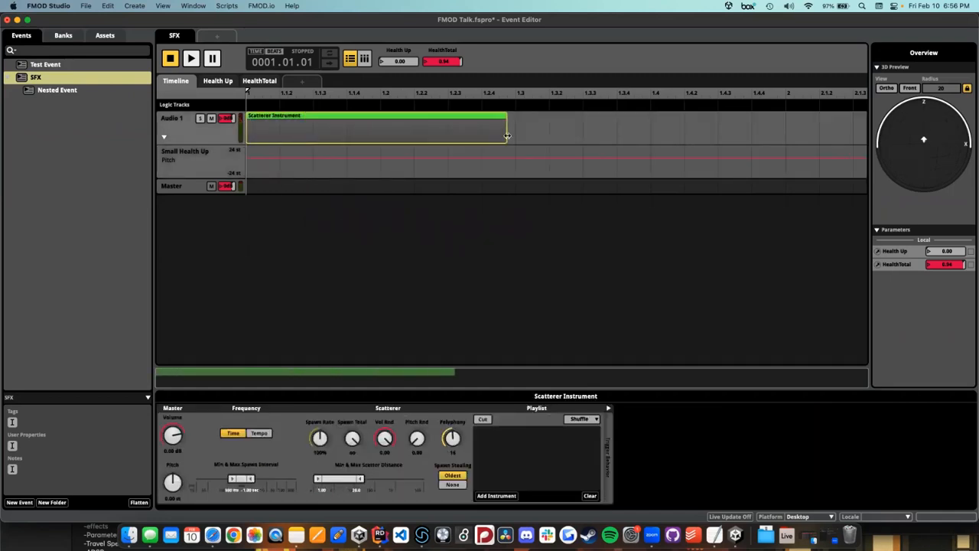
Step: Add Small Health Up.wav from the Finder Resources folder to the scatterer instrument's playlist and audition the event
{"action": "left_click", "coordinate": [128, 535]}
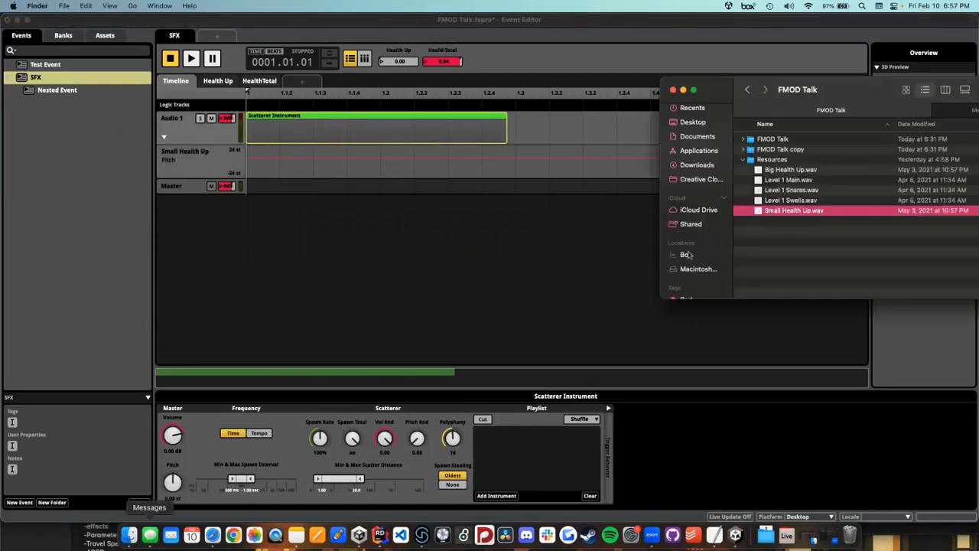
{"action": "mouse_move", "coordinate": [784, 210]}
{"action": "left_mouse_down"}
{"action": "mouse_move", "coordinate": [664, 384]}
{"action": "mouse_move", "coordinate": [532, 463]}
{"action": "mouse_move", "coordinate": [540, 459]}
{"action": "left_mouse_up"}
{"action": "left_click", "coordinate": [638, 452]}
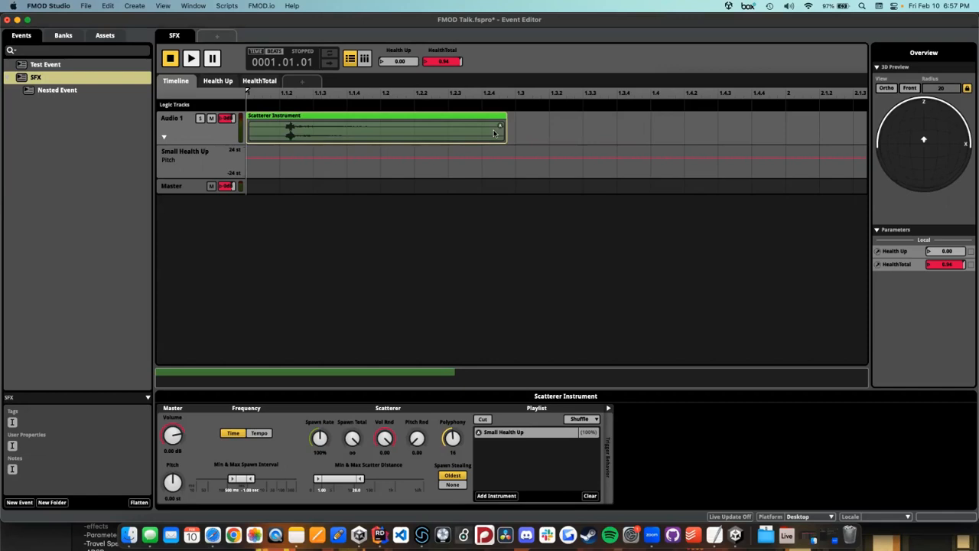
{"action": "key", "text": "space"}
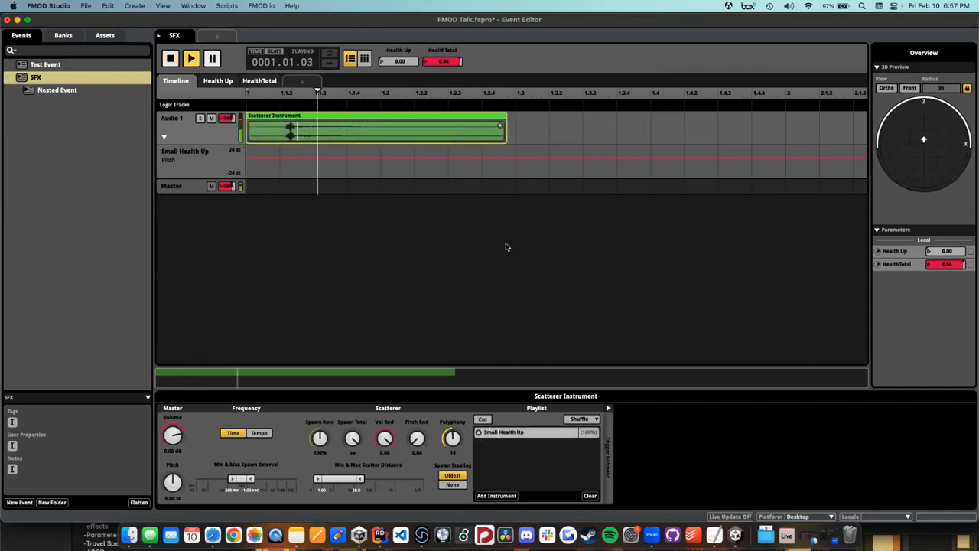
{"action": "key", "text": "space"}
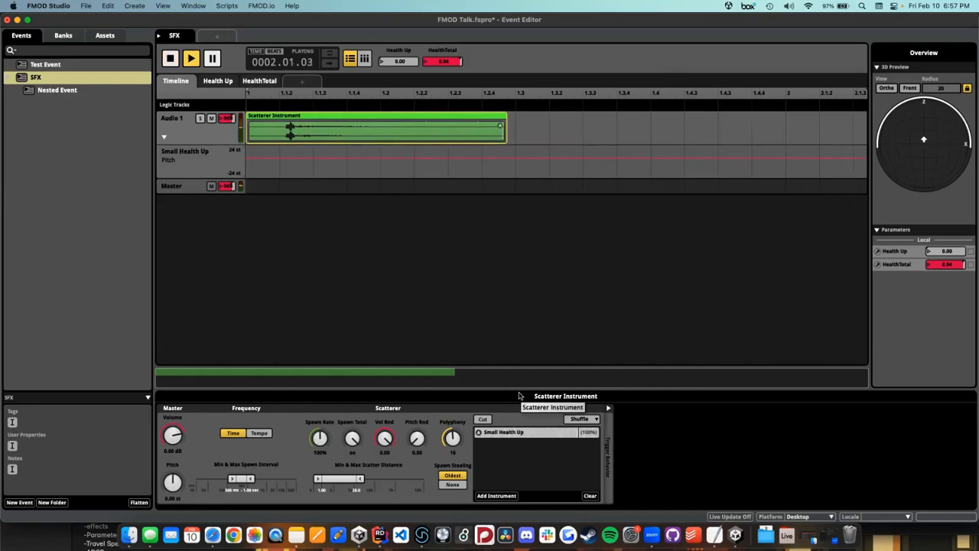
Step: Add a loop region on the logic tracks from the timeline's start to about 1.2.3
{"action": "right_click", "coordinate": [432, 108]}
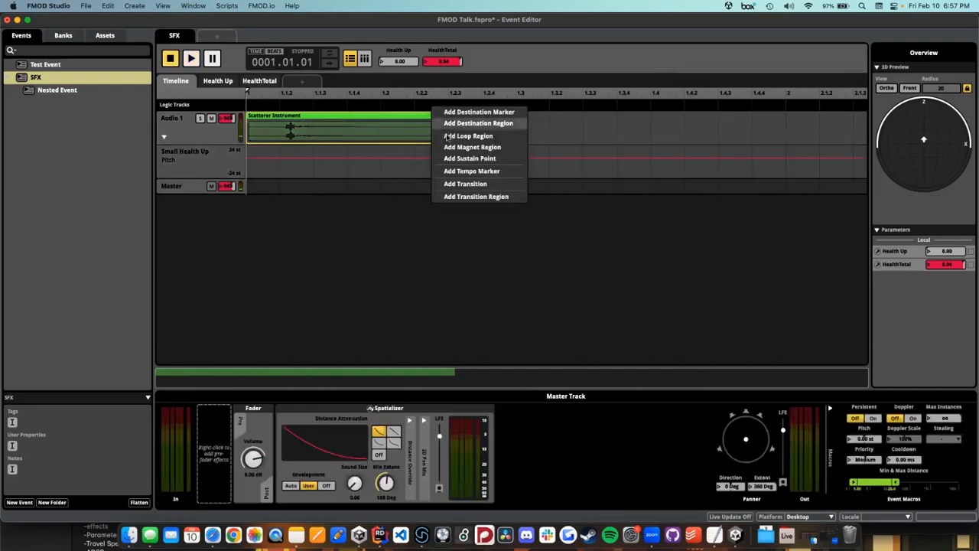
{"action": "left_click", "coordinate": [450, 137]}
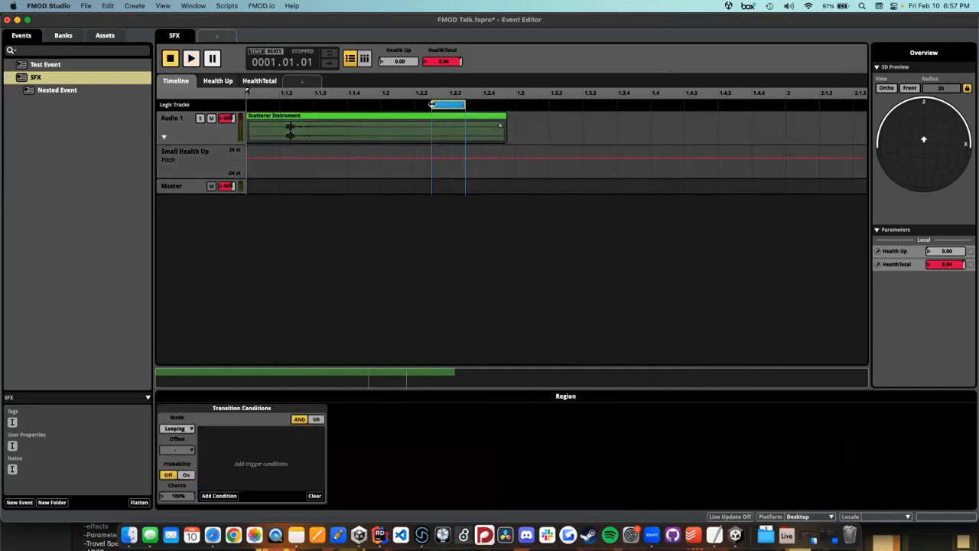
{"action": "left_click_drag", "start_coordinate": [433, 105], "coordinate": [237, 104]}
{"action": "left_click", "coordinate": [464, 93]}
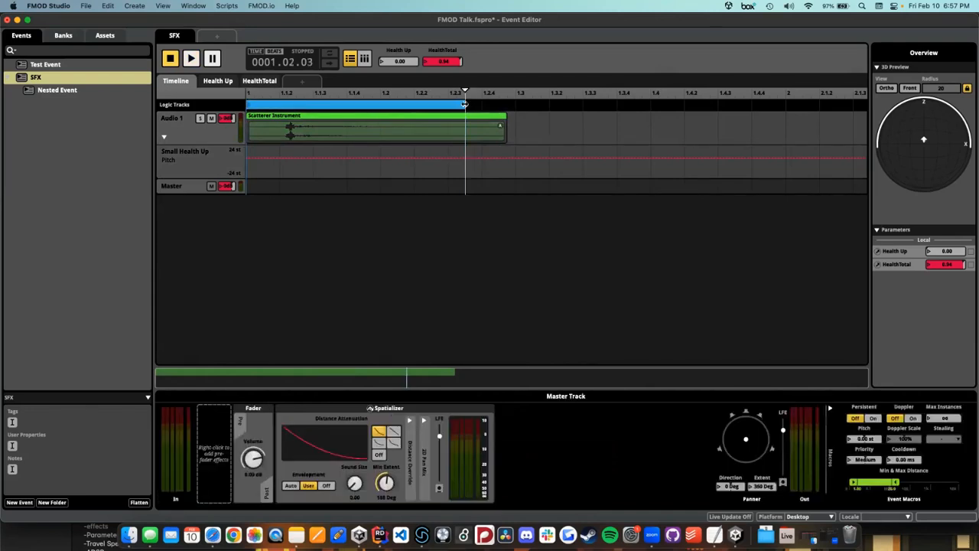
{"action": "left_click", "coordinate": [462, 105]}
Step: Add a random modulation of 3.36 st to the scatterer instrument's master pitch
{"action": "left_click", "coordinate": [440, 117]}
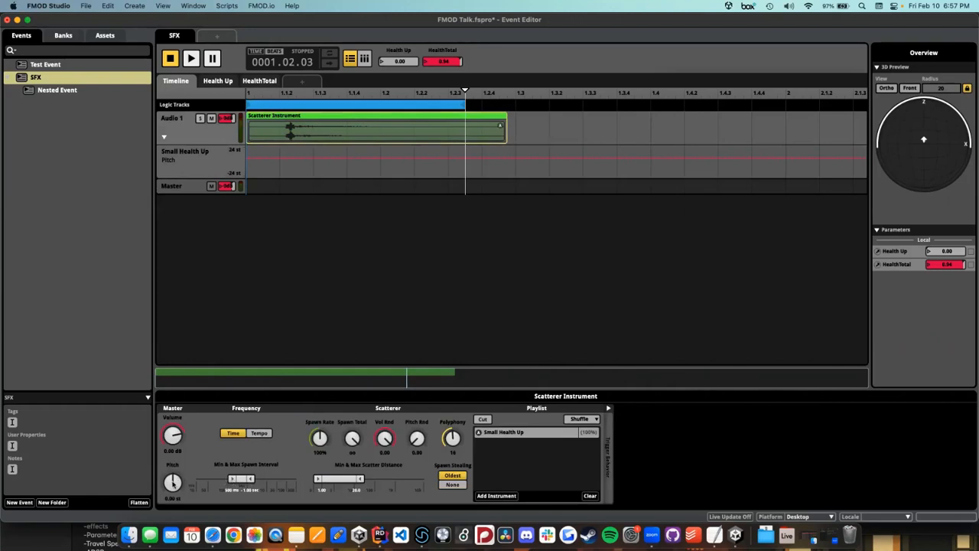
{"action": "right_click", "coordinate": [173, 482]}
{"action": "mouse_move", "coordinate": [228, 499]}
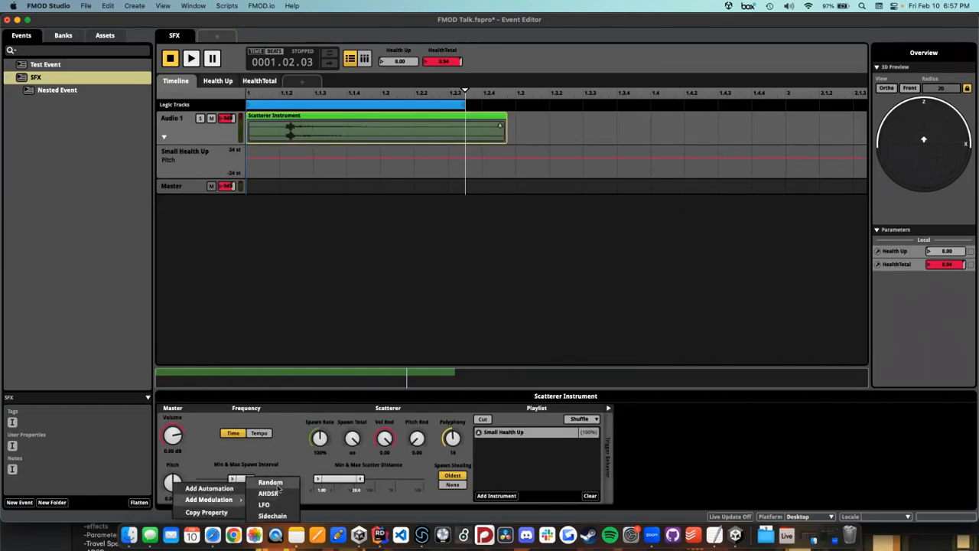
{"action": "left_click", "coordinate": [270, 481]}
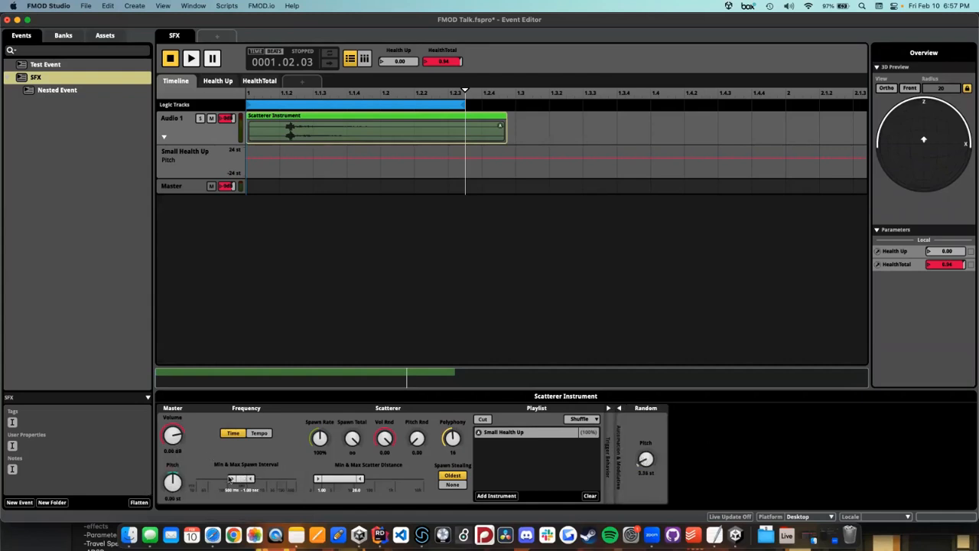
Step: Set the scatterer's spawn interval to about 60–76 ms and its maximum scatter distance to about 4.60, and audition the loop
{"action": "mouse_move", "coordinate": [232, 479]}
{"action": "left_mouse_down"}
{"action": "mouse_move", "coordinate": [207, 480]}
{"action": "mouse_move", "coordinate": [221, 480]}
{"action": "left_mouse_up"}
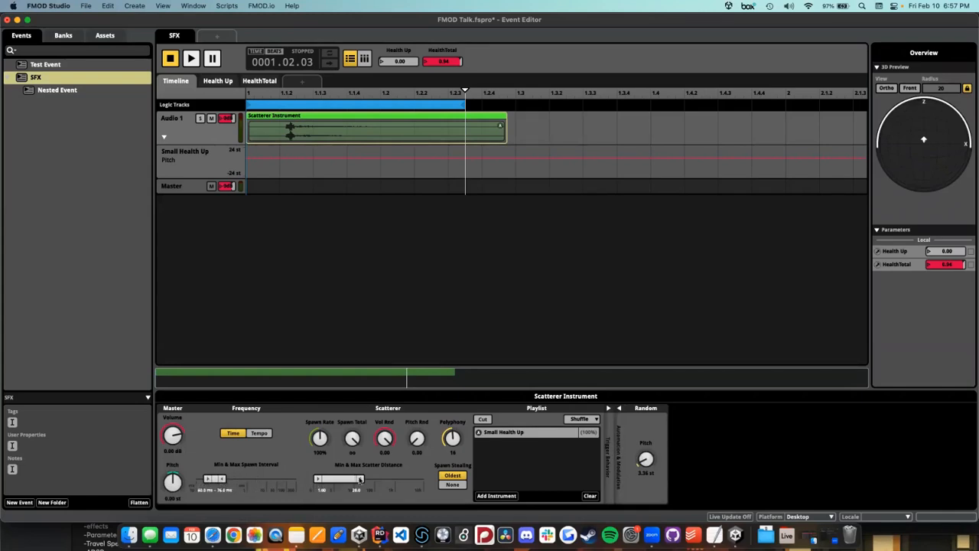
{"action": "left_click_drag", "start_coordinate": [360, 479], "coordinate": [335, 479]}
{"action": "left_click", "coordinate": [274, 93]}
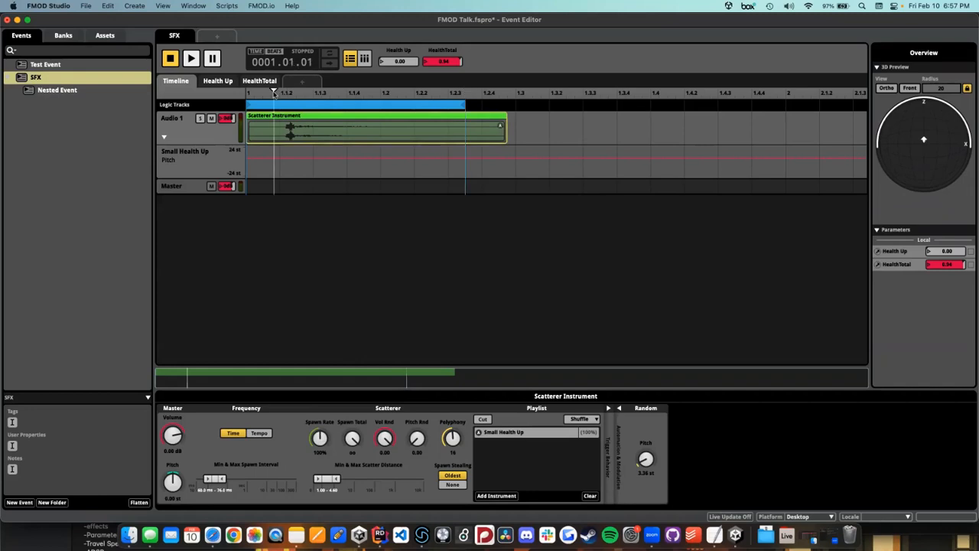
{"action": "key", "text": "space"}
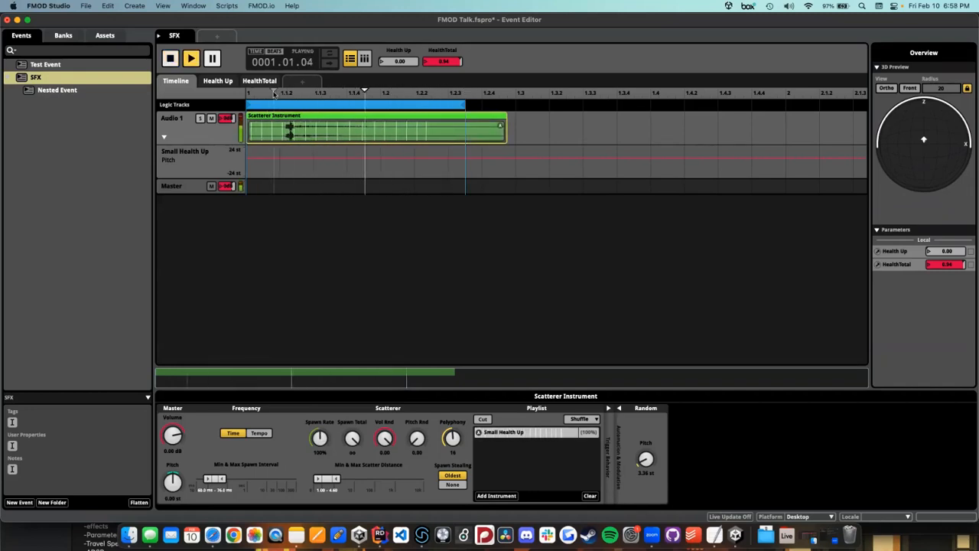
{"action": "key", "text": "space"}
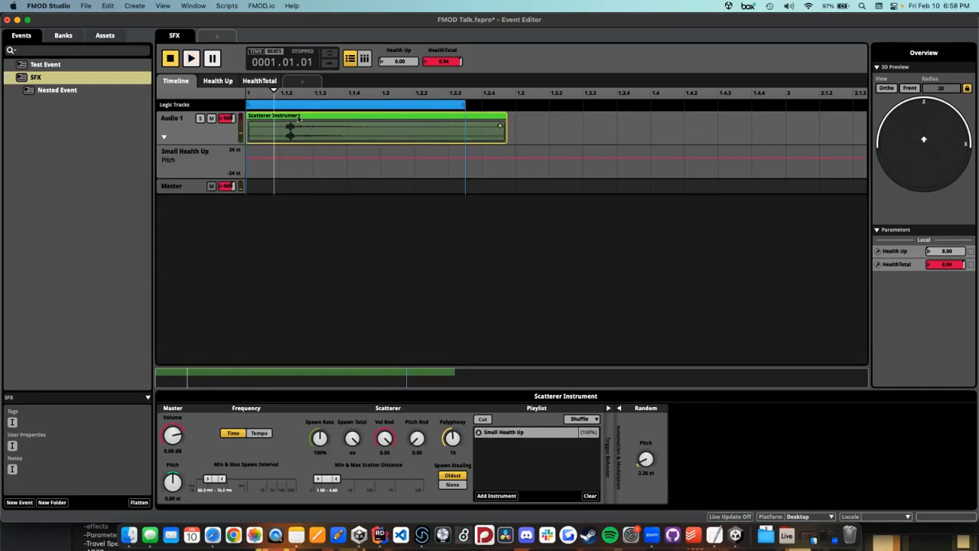
Step: Delete the scatterer instrument from Audio 1 and save the project
{"action": "key", "text": "Delete"}
{"action": "right_click", "coordinate": [300, 118]}
{"action": "left_click", "coordinate": [288, 121]}
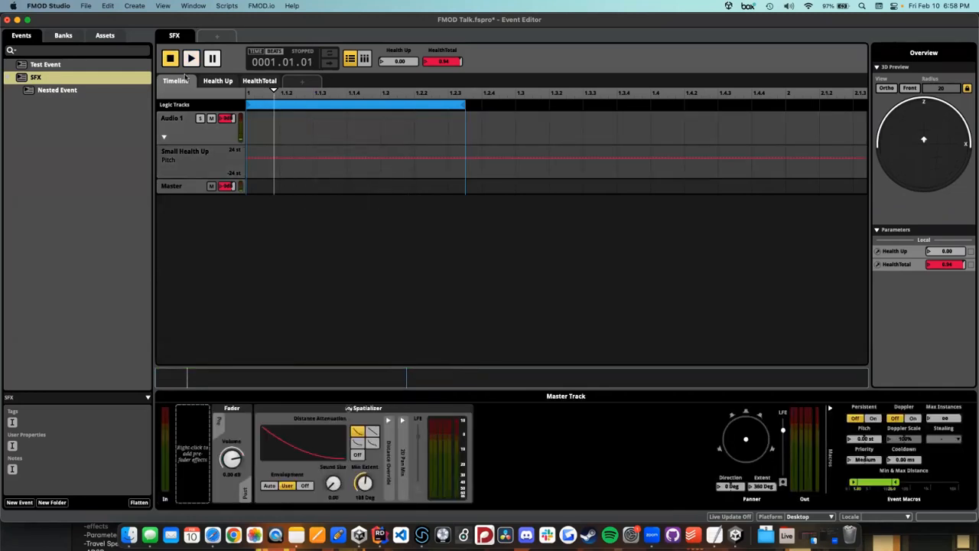
{"action": "key", "text": "super+s"}
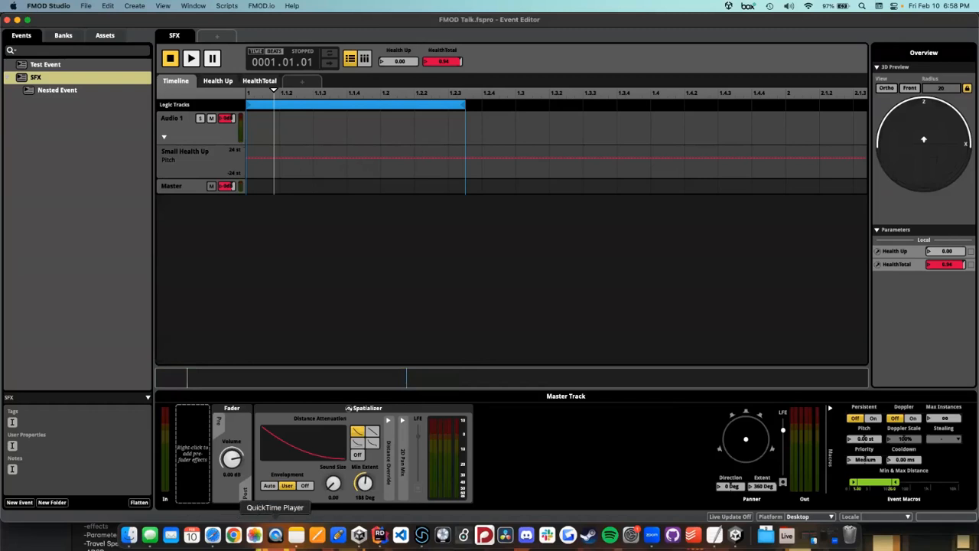
Step: Switch to Notes, move the FMOD Talk note up to read its full topic list, and return to FMOD Studio
{"action": "left_click", "coordinate": [296, 535]}
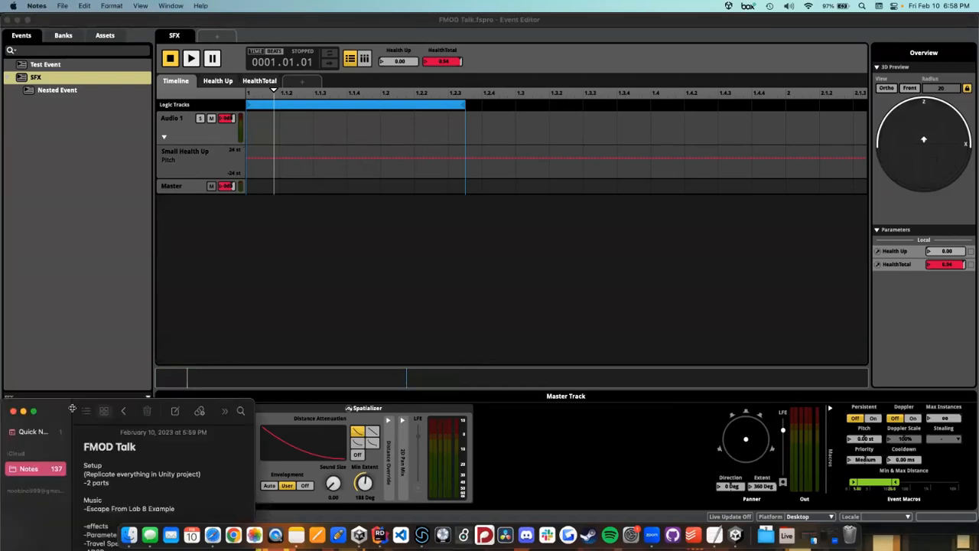
{"action": "left_click_drag", "start_coordinate": [72, 409], "coordinate": [72, 299]}
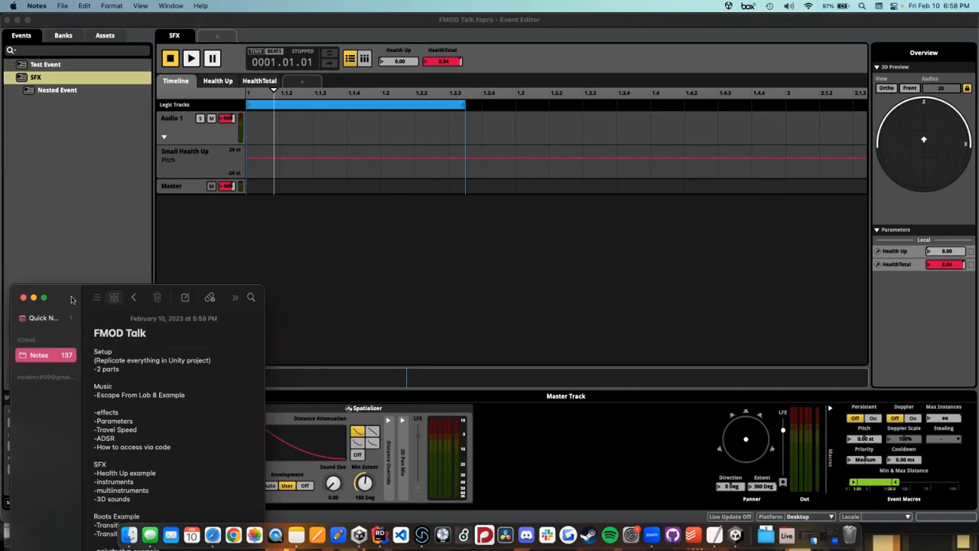
{"action": "left_click_drag", "start_coordinate": [72, 298], "coordinate": [70, 192]}
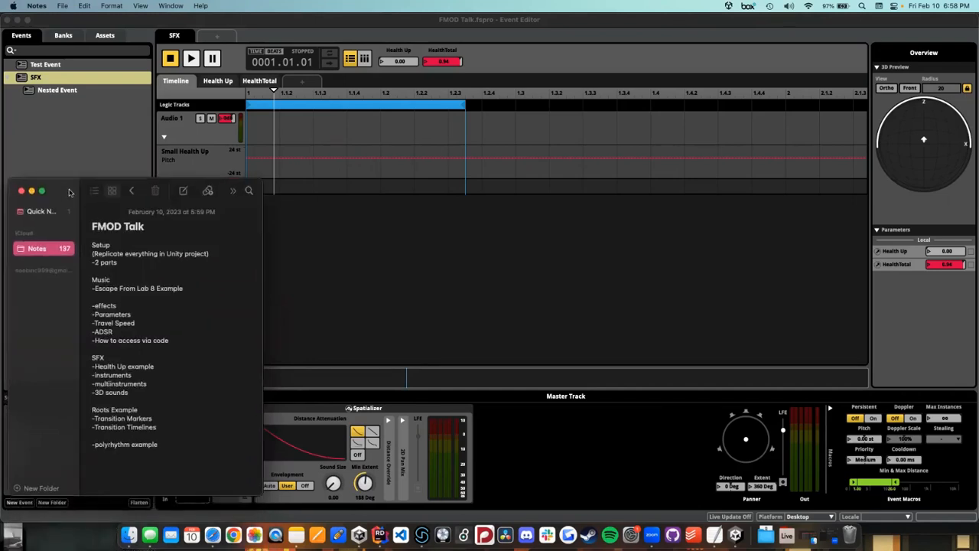
{"action": "left_click", "coordinate": [162, 449]}
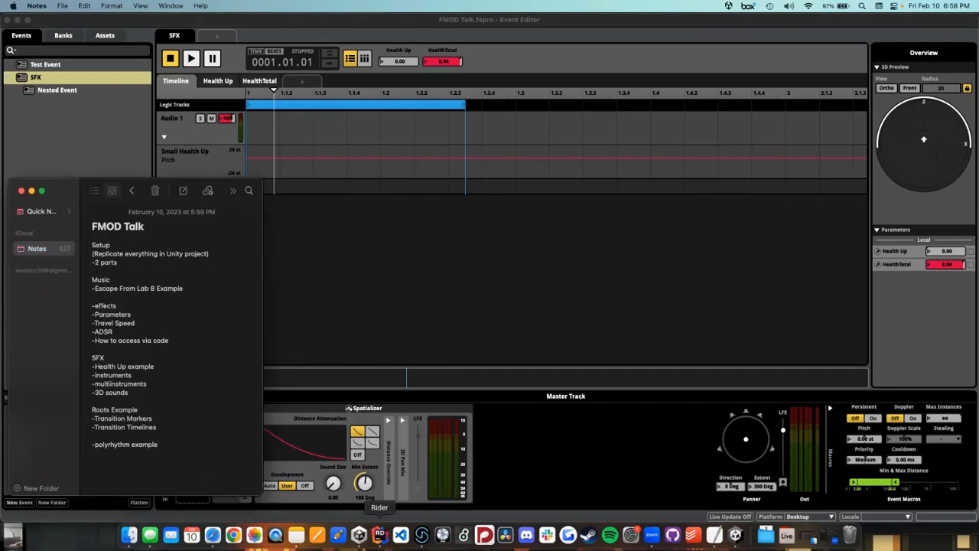
{"action": "left_click", "coordinate": [320, 317]}
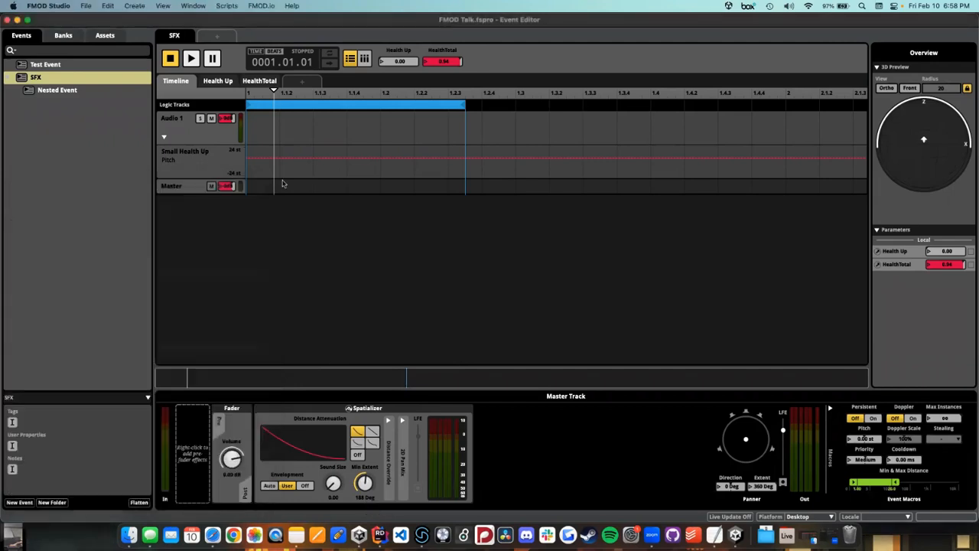
Step: Undo the scatterer instrument's deletion, set its Pitch Rnd to 0.85, and audition the loop
{"action": "key", "text": "super+z"}
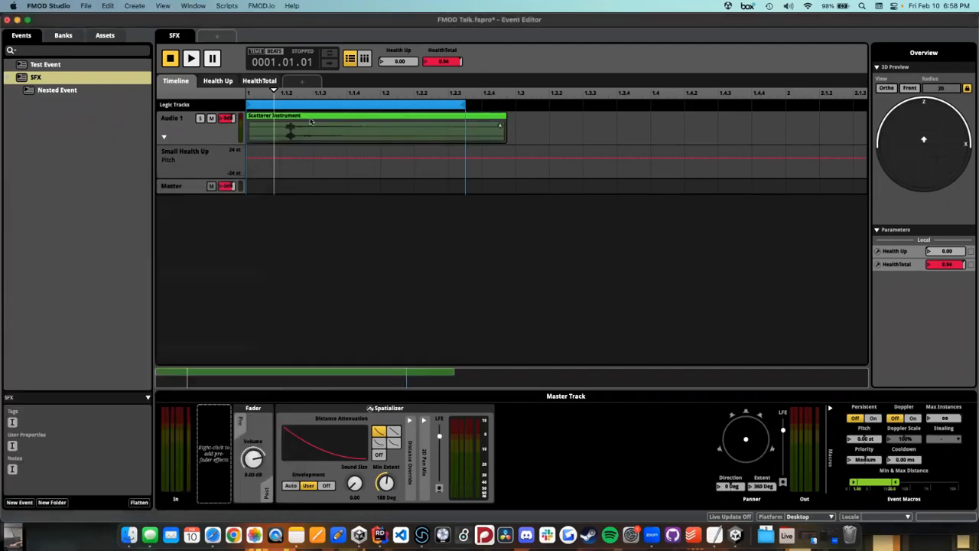
{"action": "left_click", "coordinate": [312, 123]}
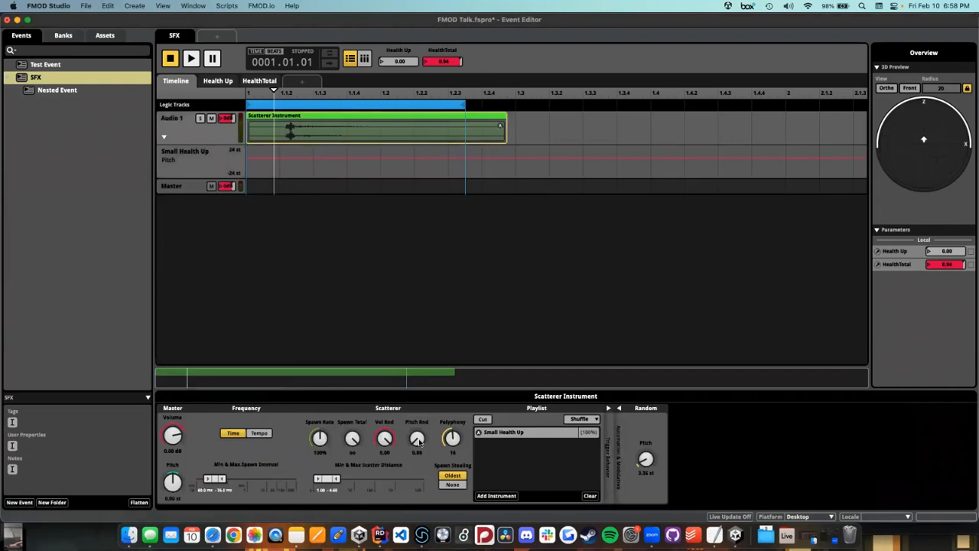
{"action": "scroll", "coordinate": [419, 442], "scroll_direction": "up", "scroll_amount": 3}
{"action": "right_click", "coordinate": [417, 440]}
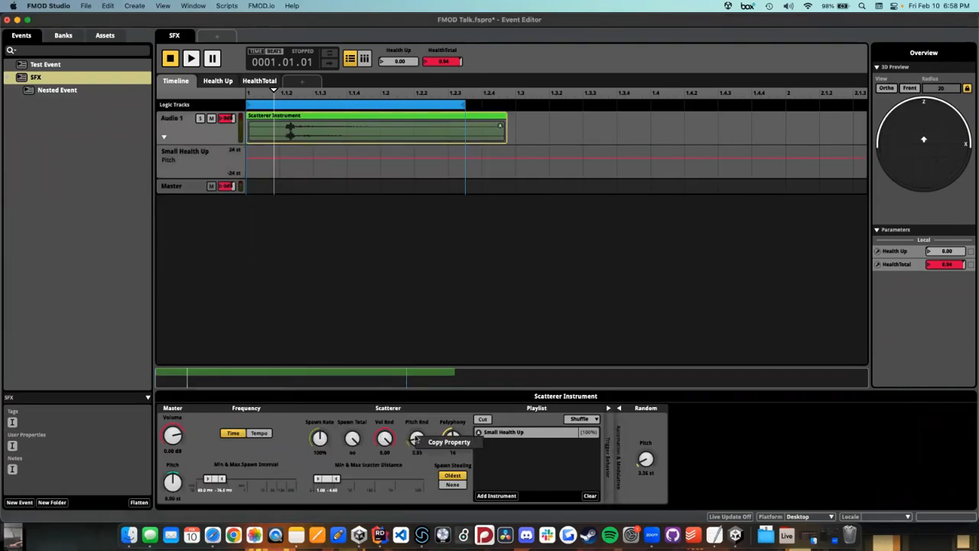
{"action": "left_click", "coordinate": [418, 433]}
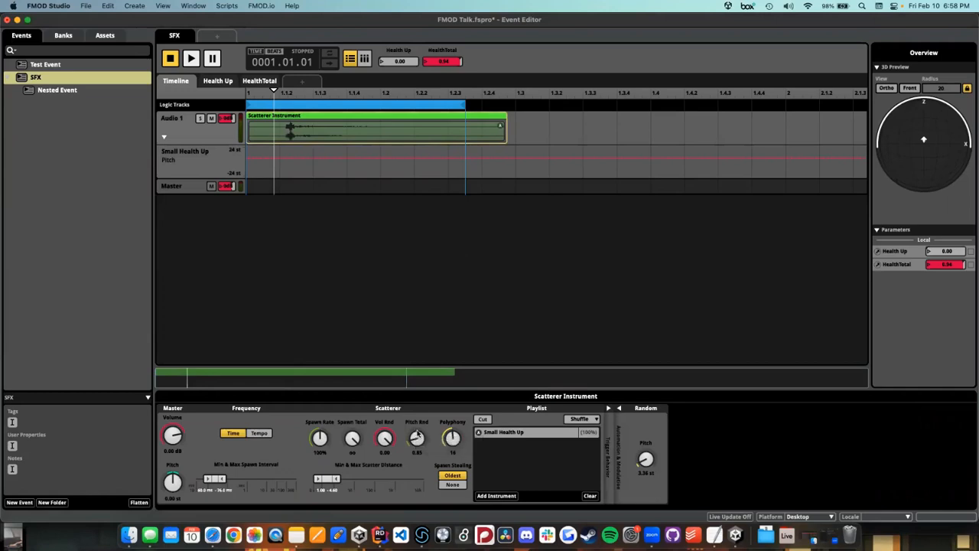
{"action": "key", "text": "space"}
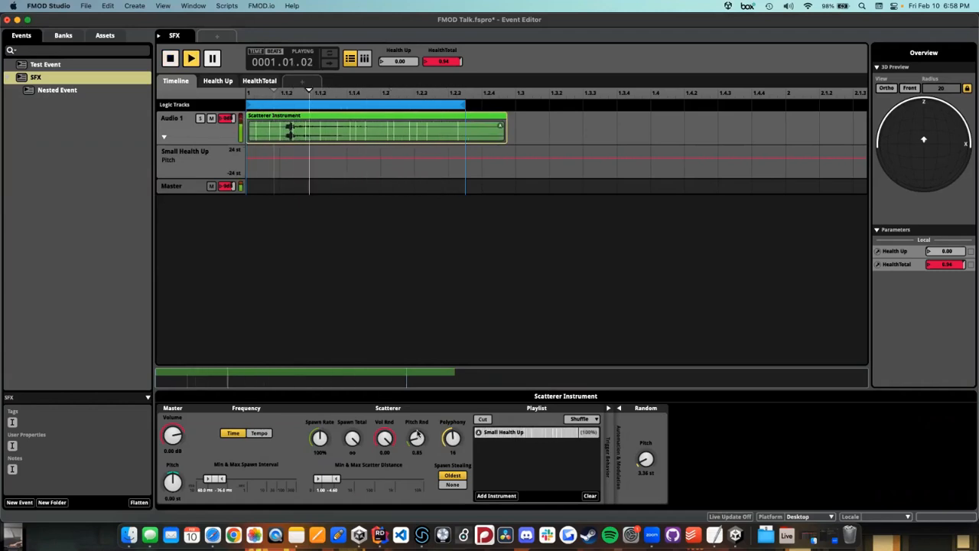
{"action": "key", "text": "space"}
Step: Audition the scatterer at several random pitch modulation amounts up to about 33 st, and remove the modulation from its master pitch
{"action": "left_click_drag", "start_coordinate": [646, 462], "coordinate": [646, 440]}
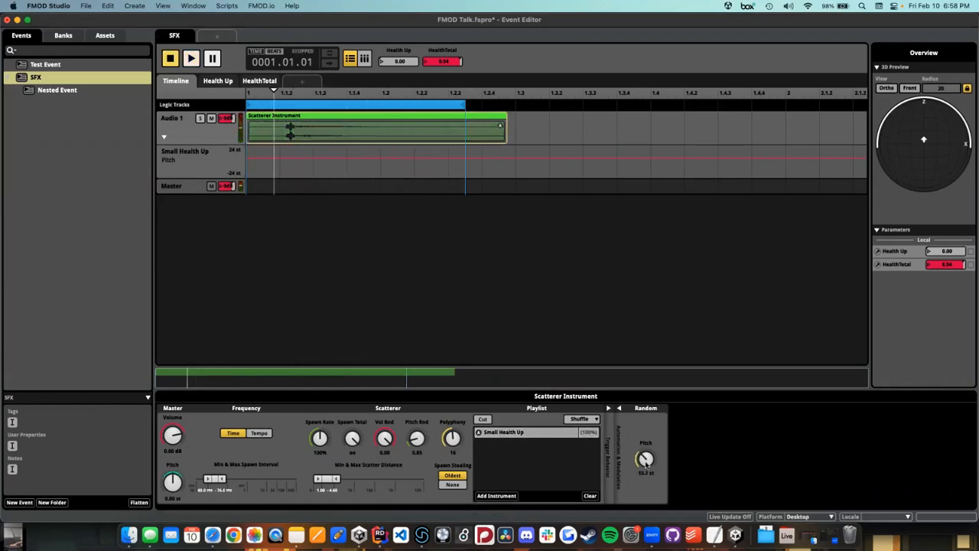
{"action": "key", "text": "space"}
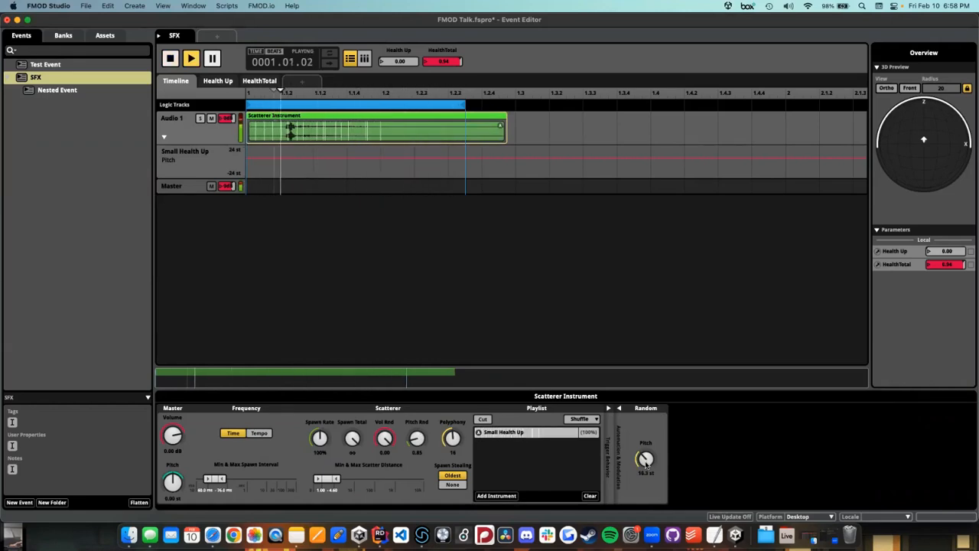
{"action": "key", "text": "space"}
{"action": "left_click_drag", "start_coordinate": [646, 463], "coordinate": [646, 452]}
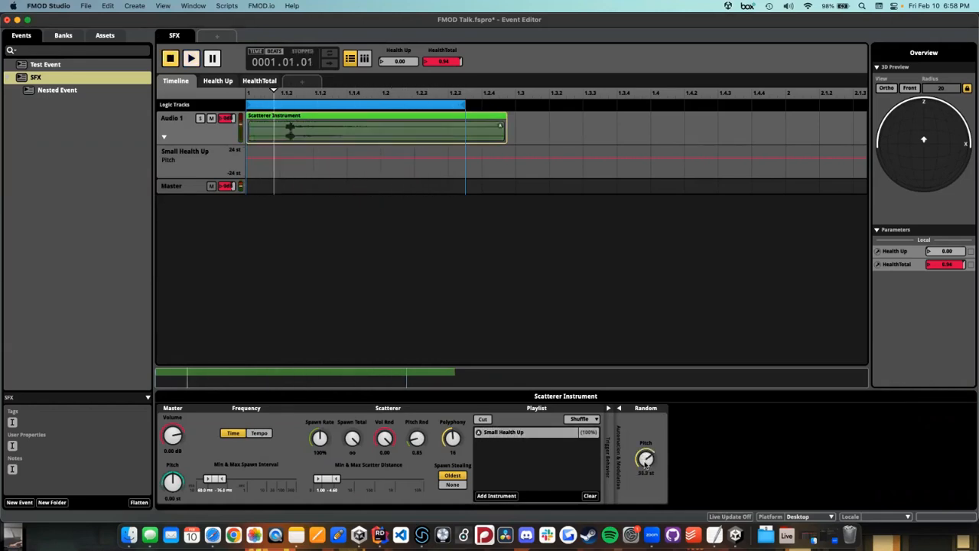
{"action": "key", "text": "space"}
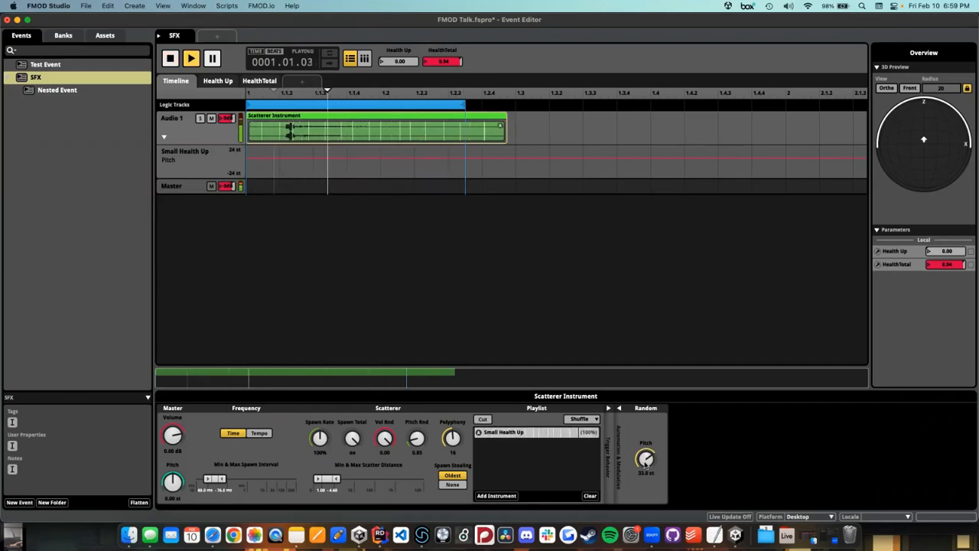
{"action": "key", "text": "space"}
{"action": "left_click_drag", "start_coordinate": [646, 463], "coordinate": [647, 471]}
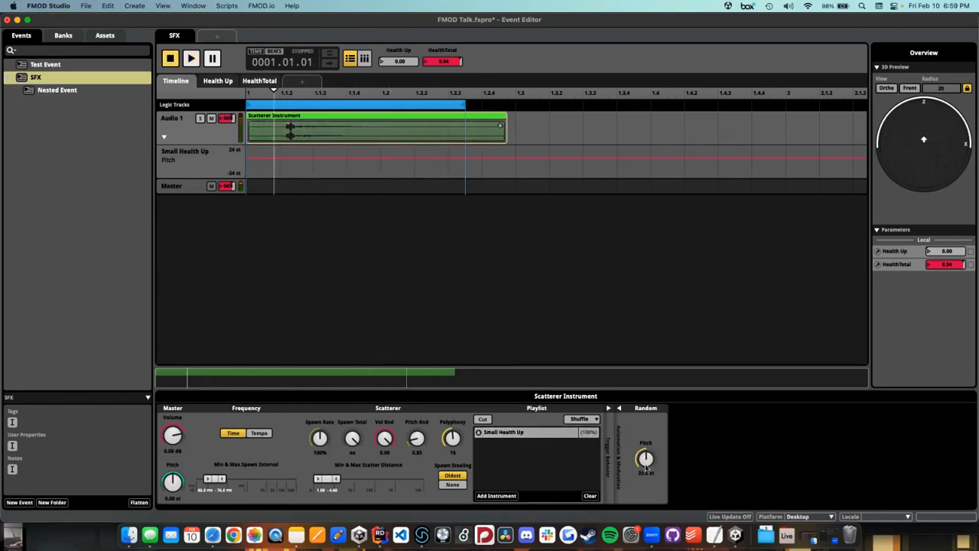
{"action": "right_click", "coordinate": [172, 482]}
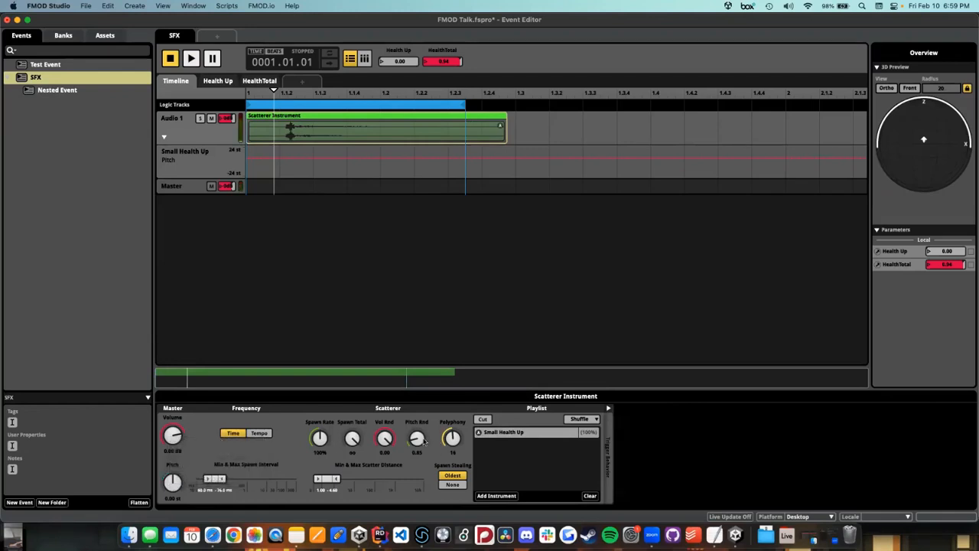
Step: Raise the scatterer instrument's Pitch Rnd to 7.60 and audition the loop
{"action": "left_click_drag", "start_coordinate": [420, 443], "coordinate": [420, 440]}
{"action": "key", "text": "space"}
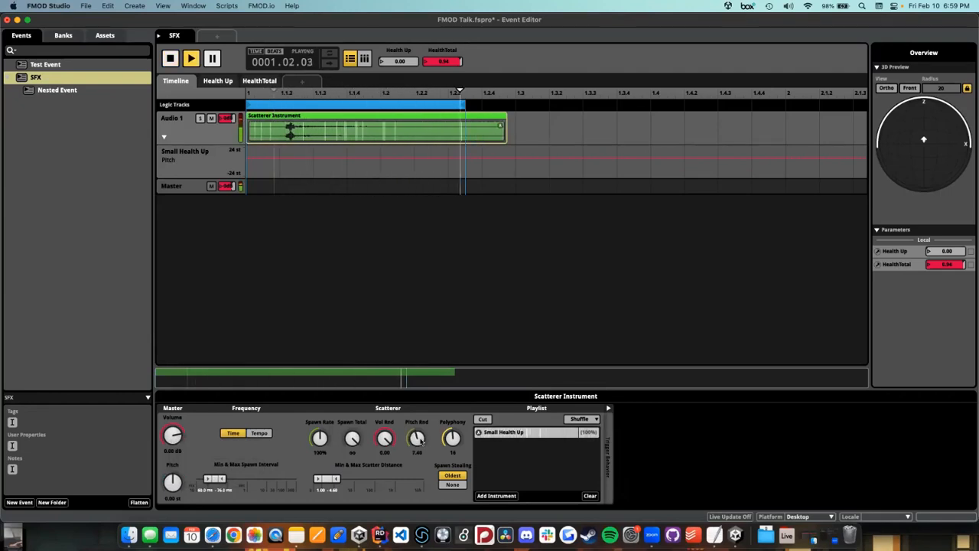
{"action": "key", "text": "space"}
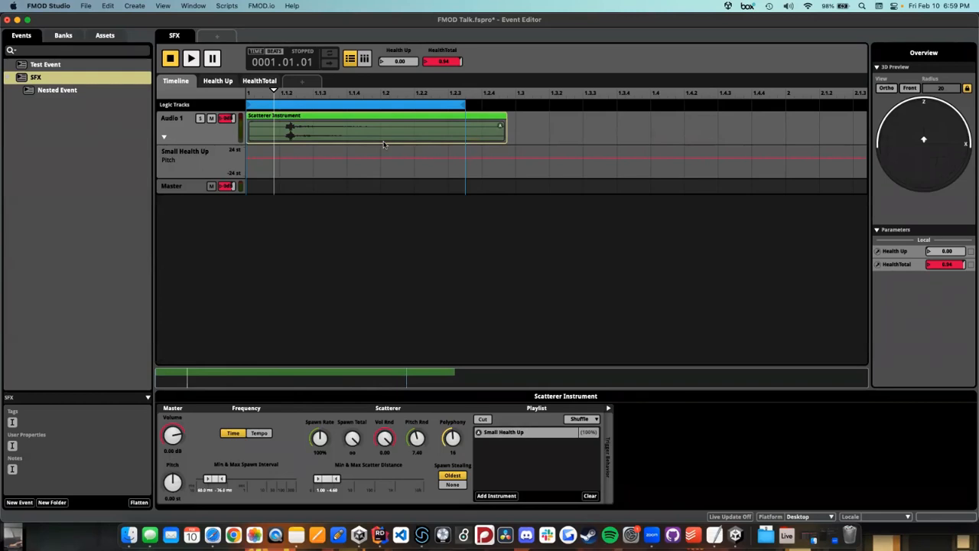
{"action": "left_click", "coordinate": [294, 93]}
{"action": "left_click", "coordinate": [297, 93]}
{"action": "left_click", "coordinate": [87, 6]}
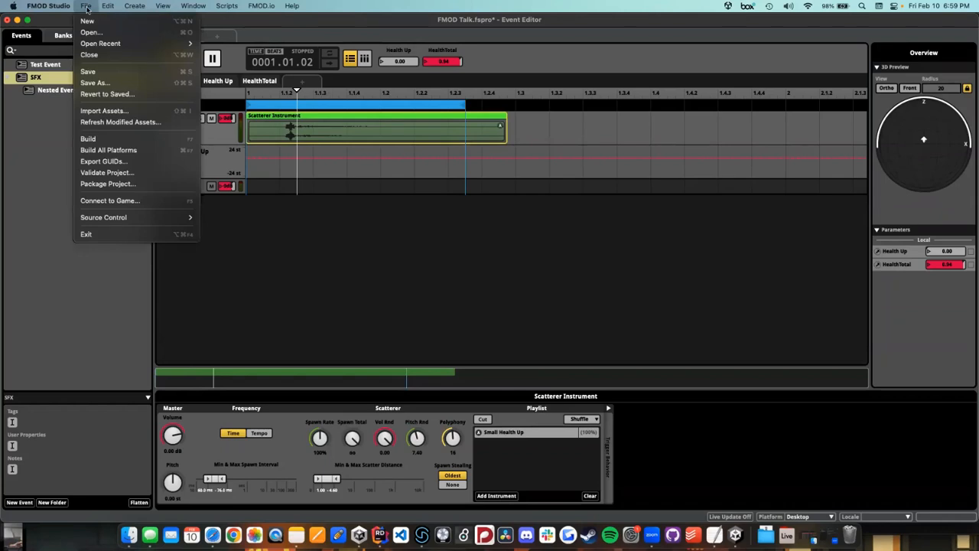
{"action": "key", "text": "Escape"}
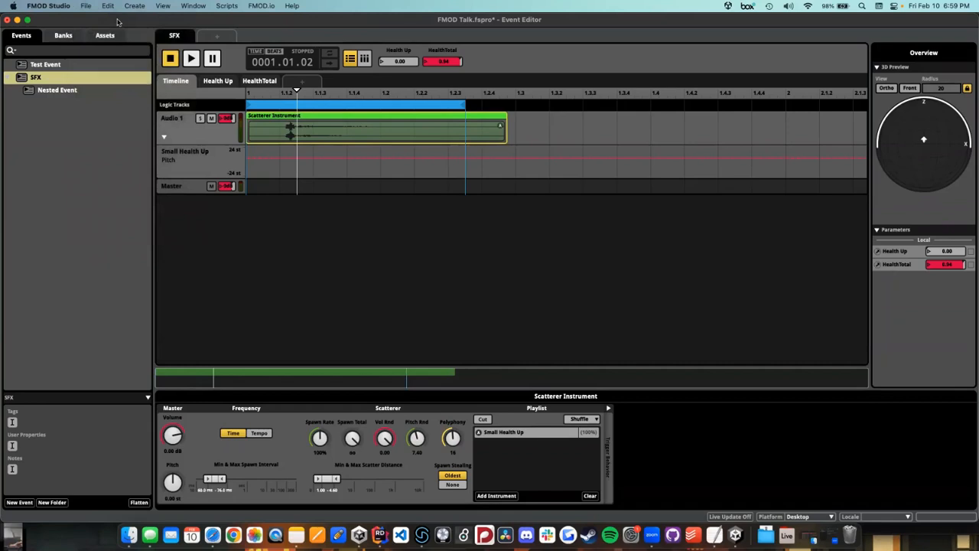
Step: Add a destination marker to the logic tracks and move it to a lower row, just before 1.2 within the loop region
{"action": "right_click", "coordinate": [527, 113]}
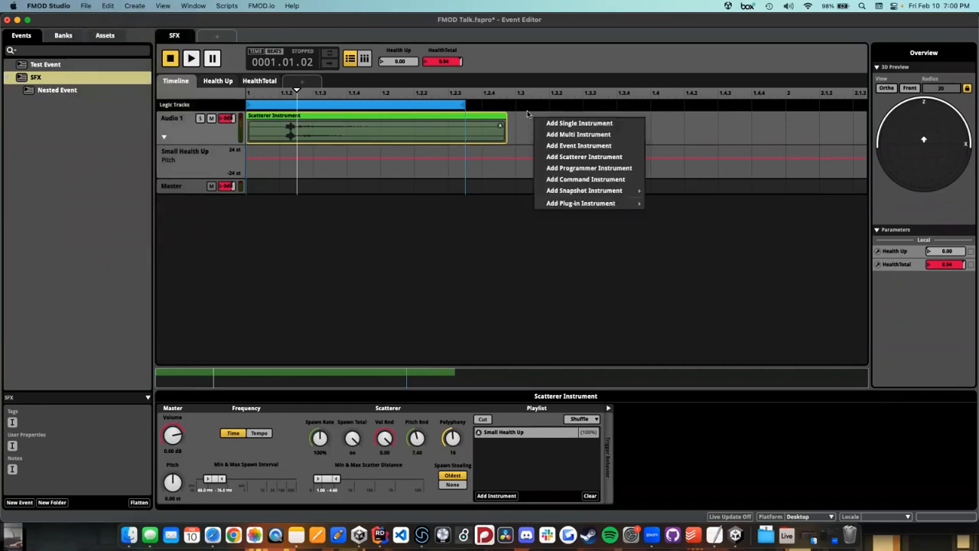
{"action": "key", "text": "Escape"}
{"action": "right_click", "coordinate": [522, 106]}
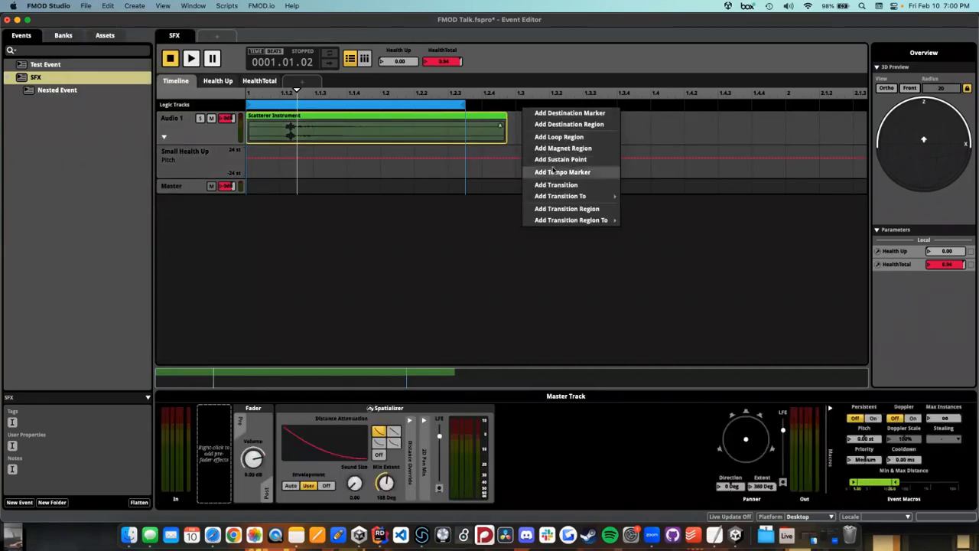
{"action": "left_click", "coordinate": [559, 112]}
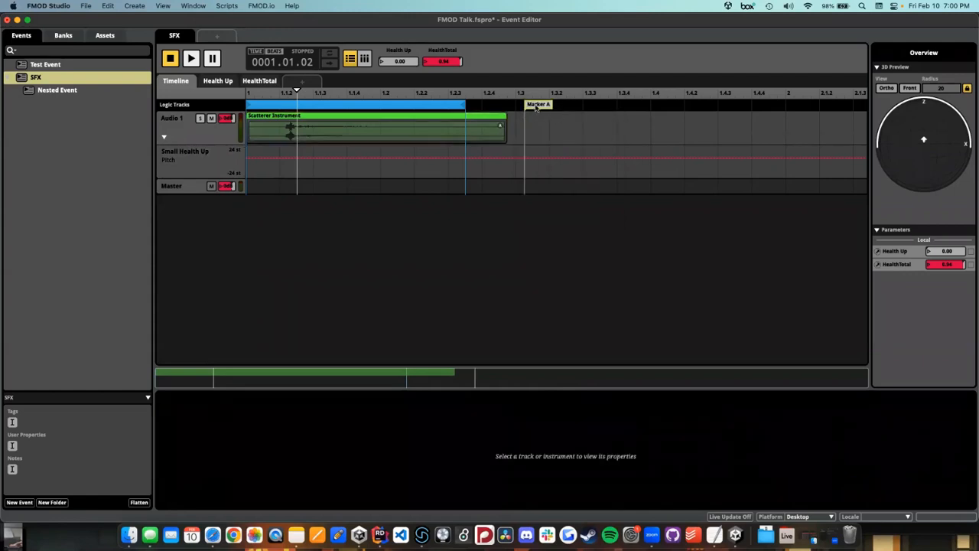
{"action": "mouse_move", "coordinate": [536, 107]}
{"action": "left_mouse_down"}
{"action": "mouse_move", "coordinate": [415, 141]}
{"action": "mouse_move", "coordinate": [370, 141]}
{"action": "mouse_move", "coordinate": [379, 138]}
{"action": "left_mouse_up"}
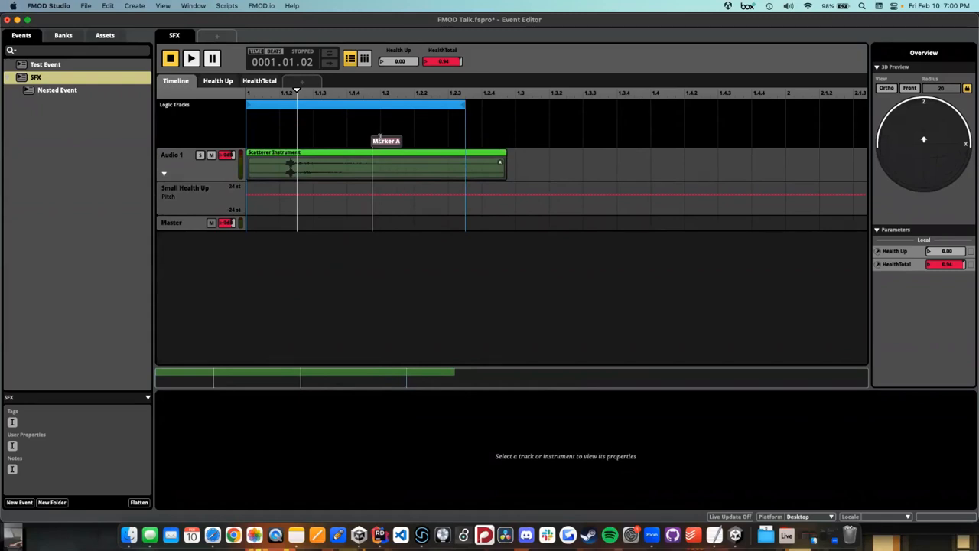
{"action": "left_click", "coordinate": [414, 133]}
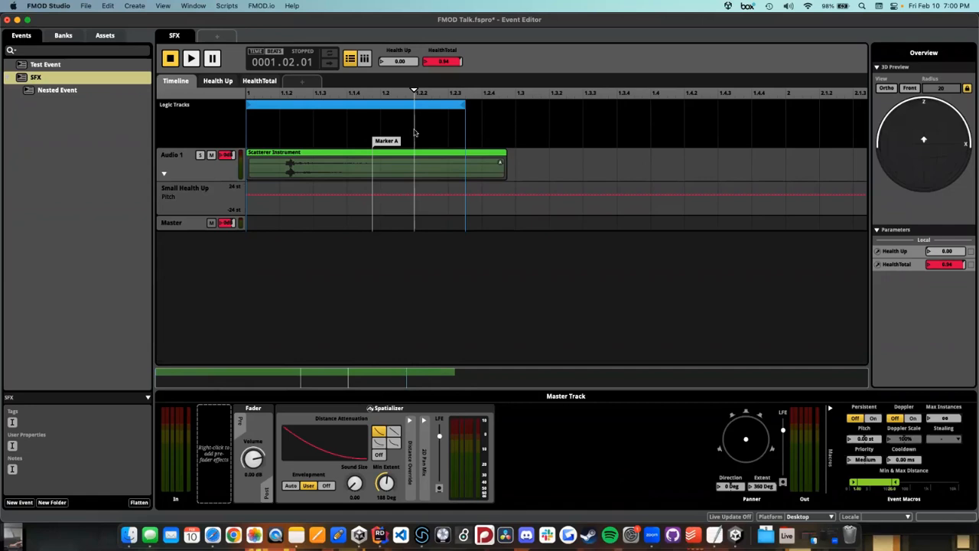
Step: Inspect Small Health Up and Big Health Up on the Health Up parameter sheet and audition the event with Health Up at 7.68
{"action": "left_click", "coordinate": [369, 93]}
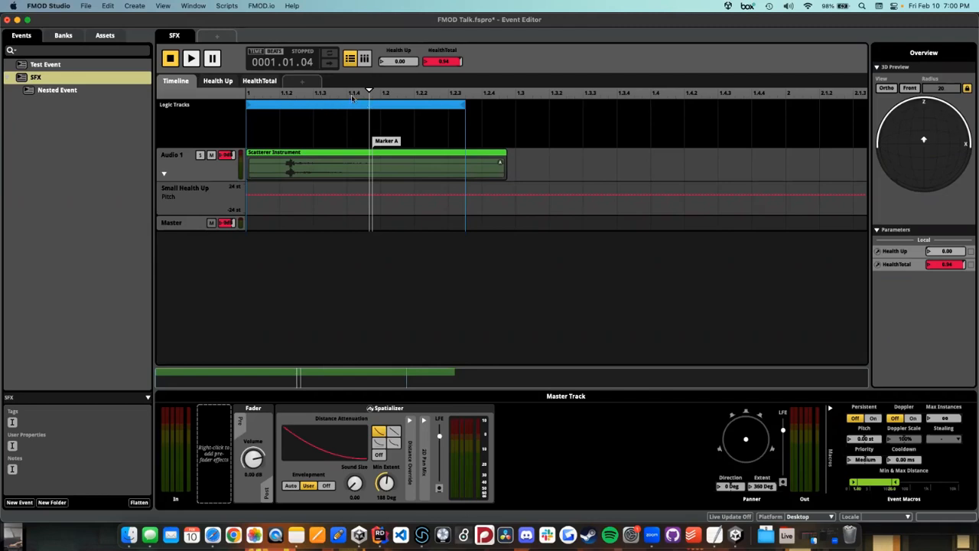
{"action": "left_click", "coordinate": [282, 92]}
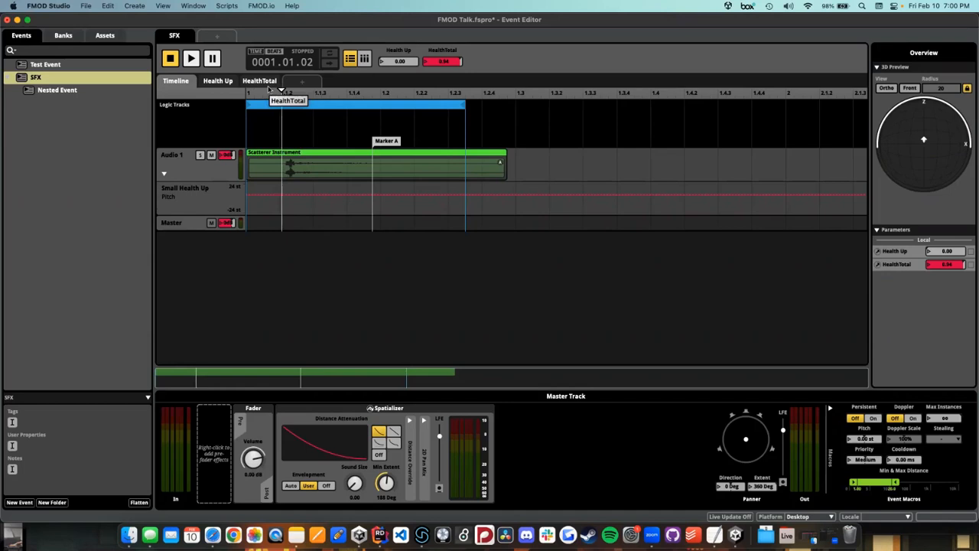
{"action": "left_click", "coordinate": [229, 82]}
{"action": "left_click", "coordinate": [379, 157]}
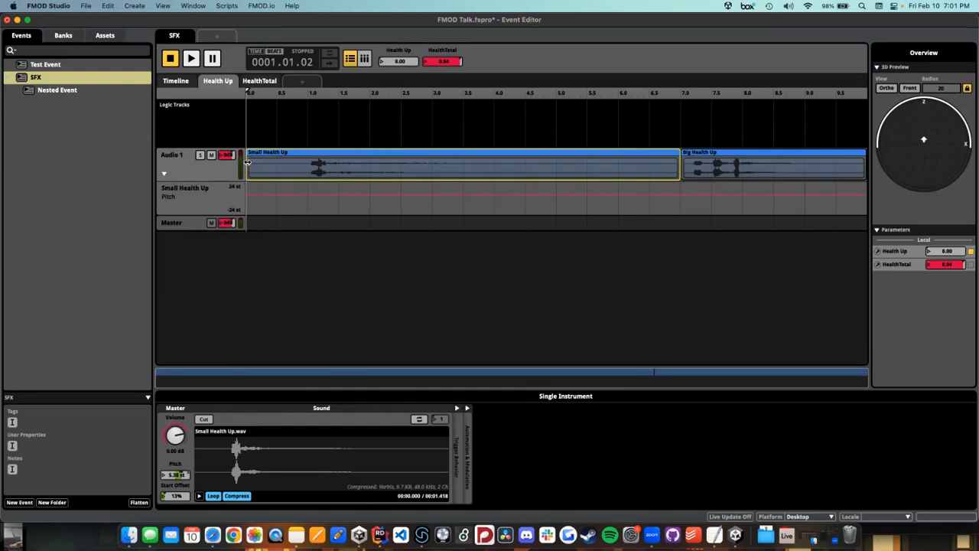
{"action": "left_click", "coordinate": [723, 98]}
{"action": "left_click", "coordinate": [710, 158]}
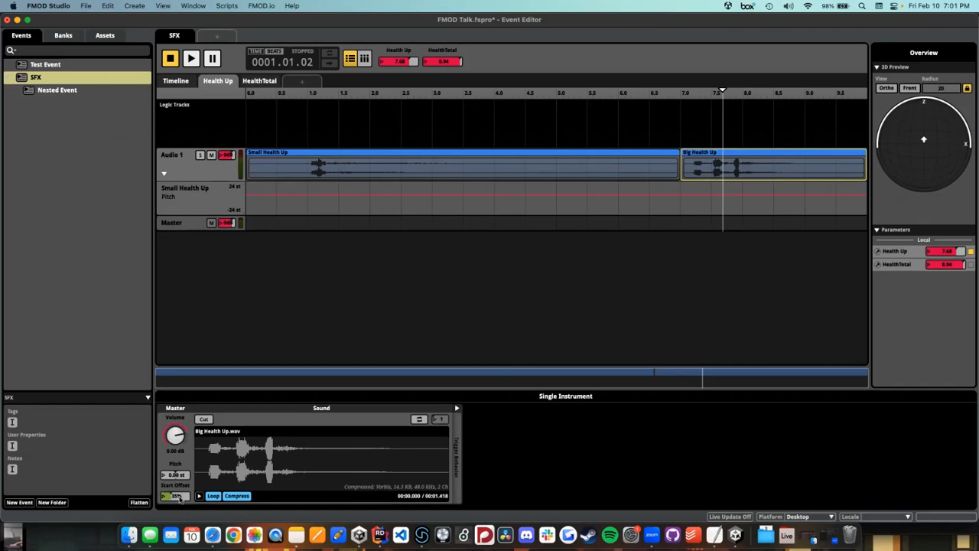
{"action": "key", "text": "space"}
{"action": "key", "text": "space"}
{"action": "key", "text": "space"}
Step: Delete the scatterer instrument from the Audio 1 track on the Timeline
{"action": "left_click", "coordinate": [183, 81]}
{"action": "left_click", "coordinate": [304, 156]}
{"action": "key", "text": "Delete"}
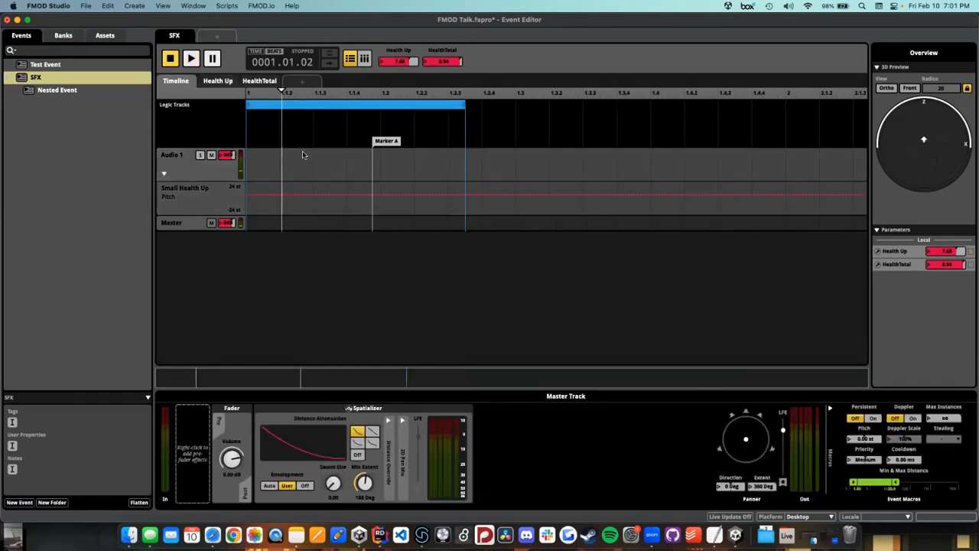
Step: Reduce the Big Health Up instrument's start offset to 27%, audition it, and set the Health Up parameter to 7.20
{"action": "left_click", "coordinate": [218, 81]}
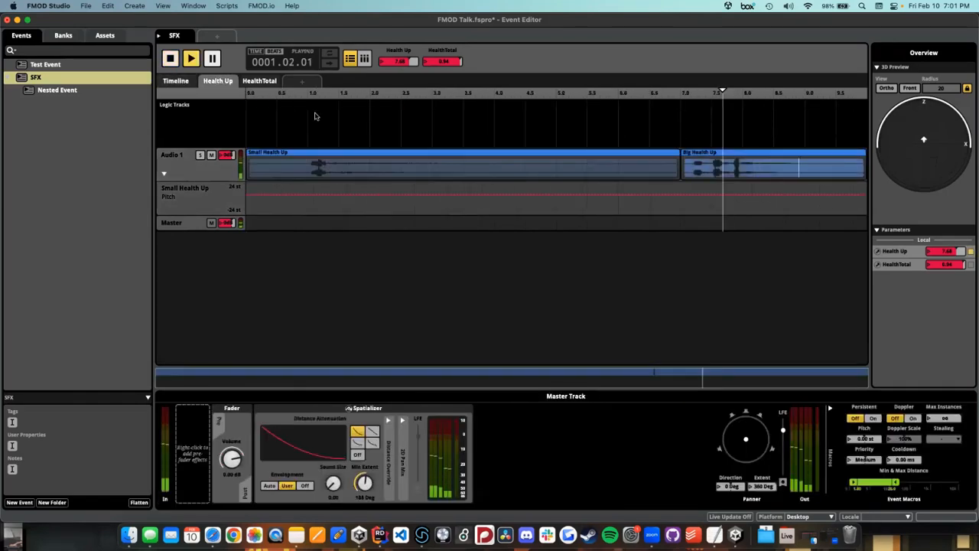
{"action": "left_click", "coordinate": [682, 154]}
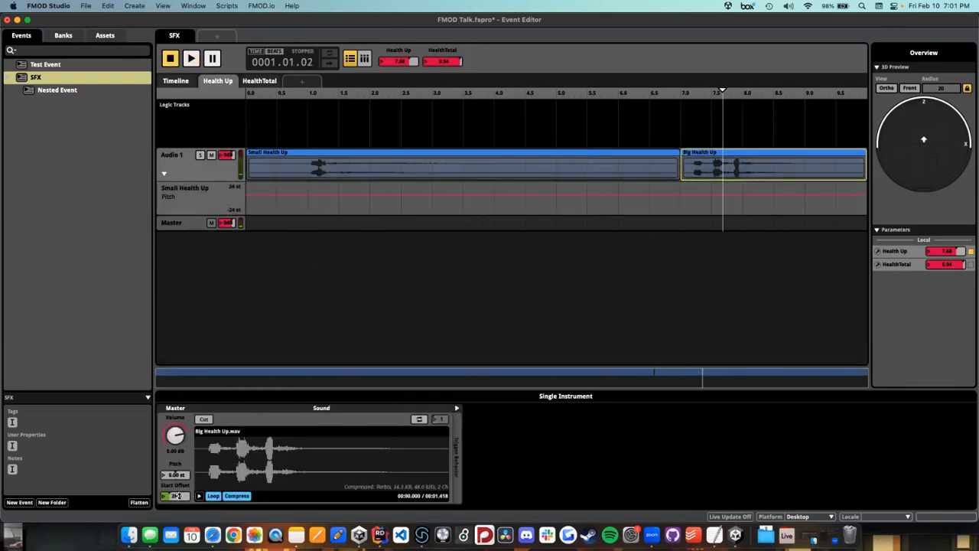
{"action": "key", "text": "space"}
{"action": "key", "text": "space"}
{"action": "key", "text": "space"}
{"action": "key", "text": "space"}
{"action": "left_click_drag", "start_coordinate": [699, 99], "coordinate": [693, 97]}
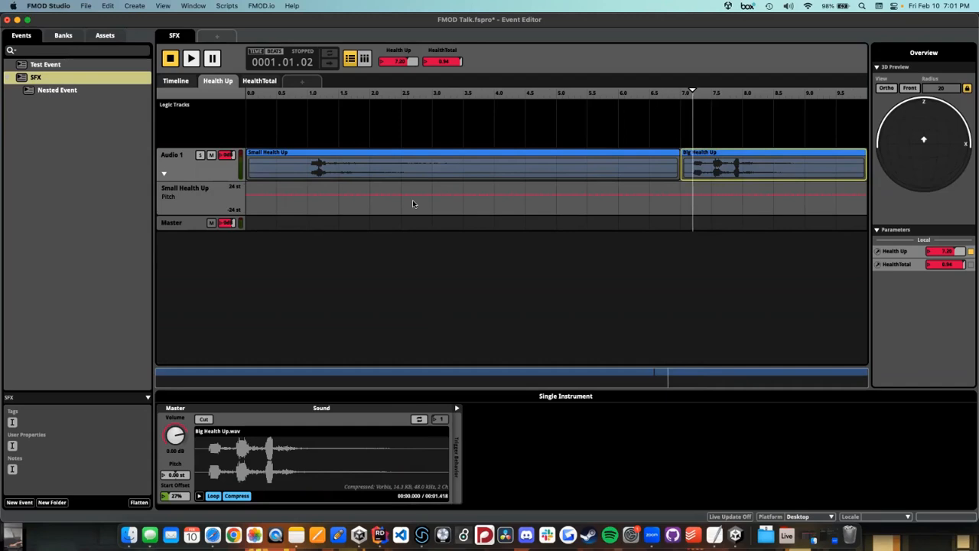
Step: Add a second audio track below Audio 1 and move the Big Health Up instrument onto it
{"action": "left_click", "coordinate": [528, 156]}
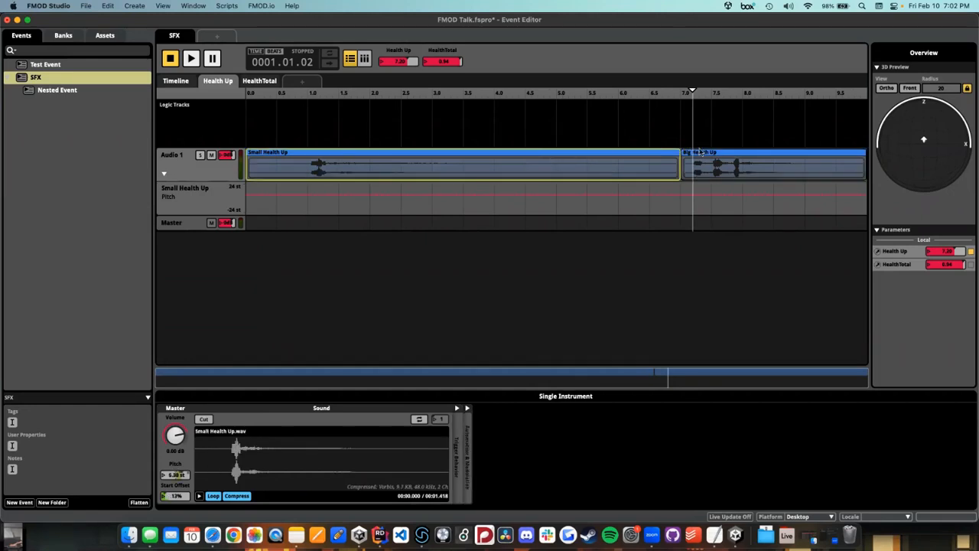
{"action": "right_click", "coordinate": [207, 171]}
{"action": "left_click", "coordinate": [223, 179]}
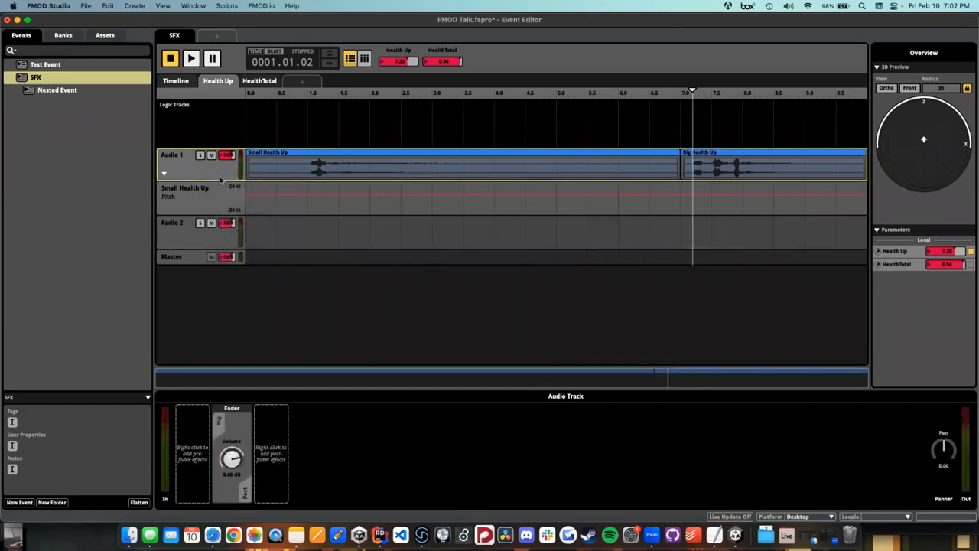
{"action": "mouse_move", "coordinate": [722, 163]}
{"action": "left_mouse_down"}
{"action": "mouse_move", "coordinate": [723, 231]}
{"action": "mouse_move", "coordinate": [694, 222]}
{"action": "left_mouse_up"}
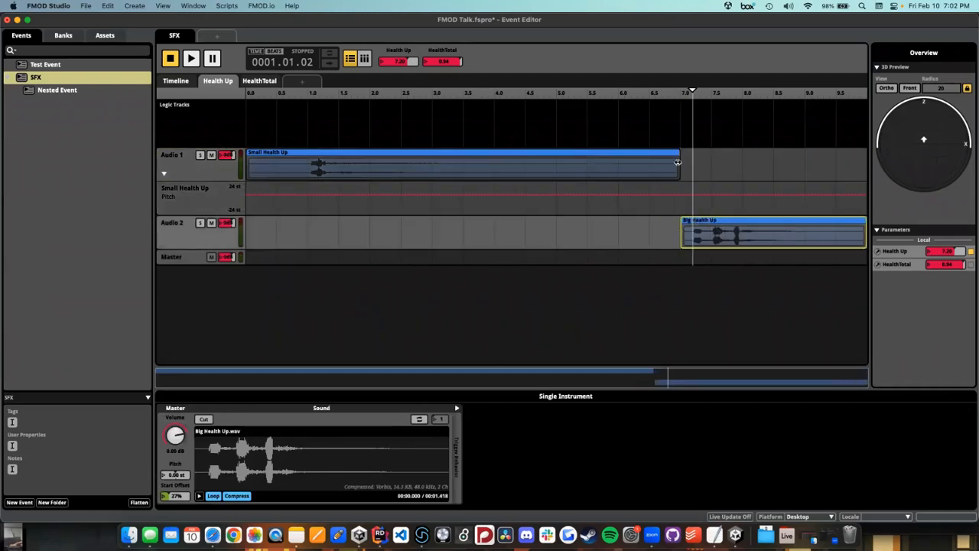
Step: Extend Small Health Up to the end of the Health Up range and make Big Health Up start at about 4.5
{"action": "left_click_drag", "start_coordinate": [679, 163], "coordinate": [868, 164]}
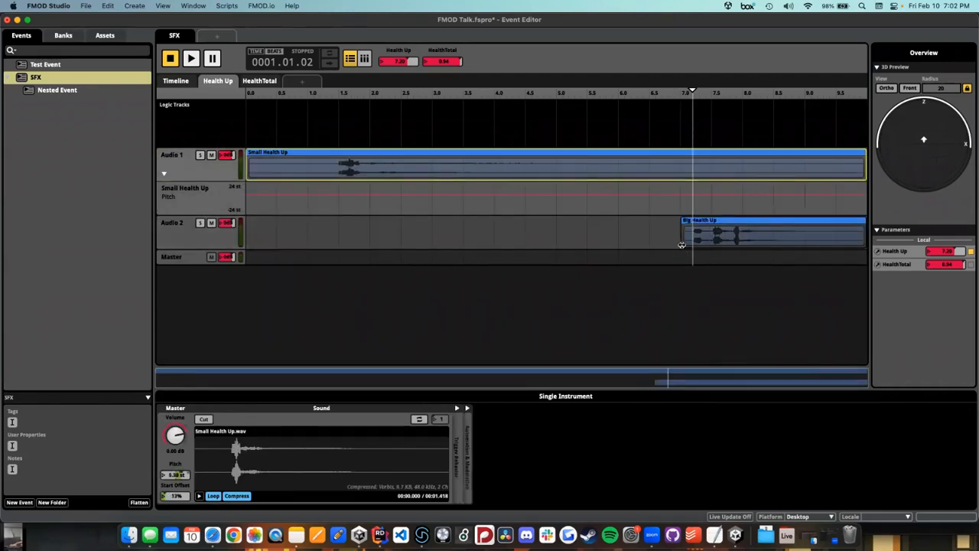
{"action": "left_click_drag", "start_coordinate": [684, 245], "coordinate": [524, 241]}
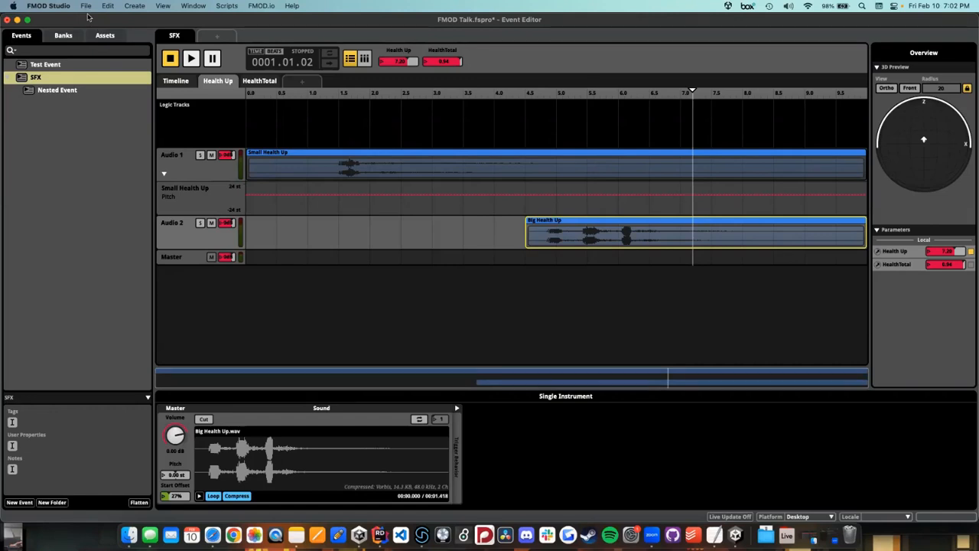
Step: Open the recent project Minion.fspro and display its Forest Music event
{"action": "left_click", "coordinate": [81, 6]}
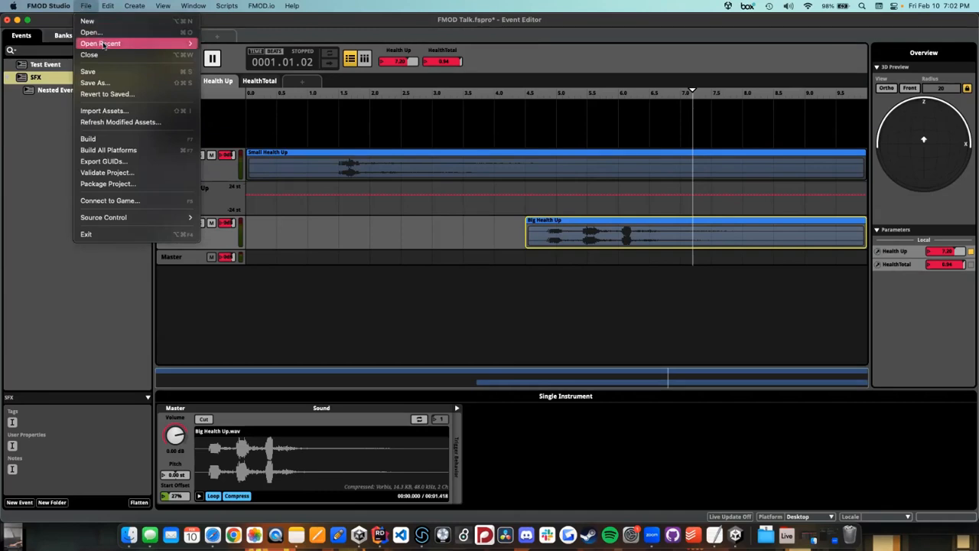
{"action": "left_click", "coordinate": [87, 6]}
{"action": "left_click", "coordinate": [86, 6]}
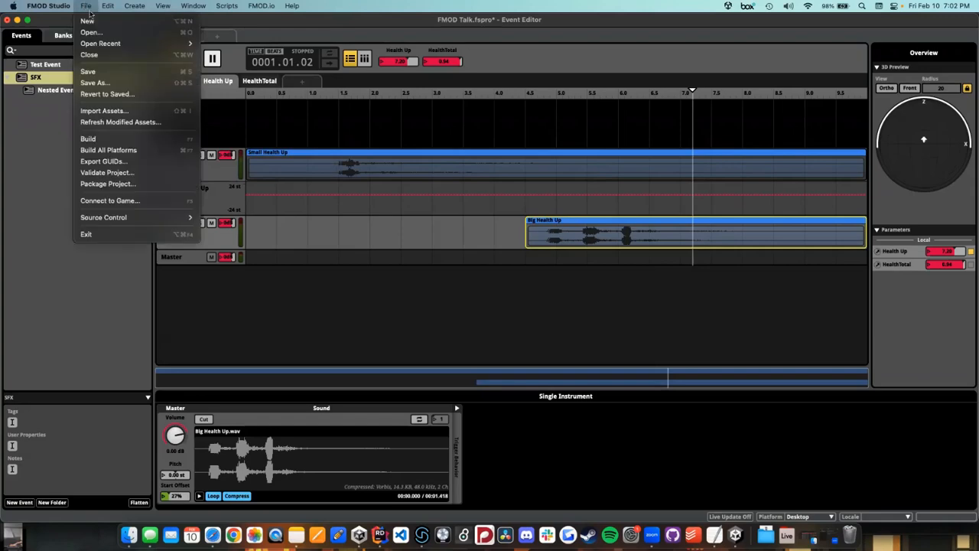
{"action": "mouse_move", "coordinate": [197, 43]}
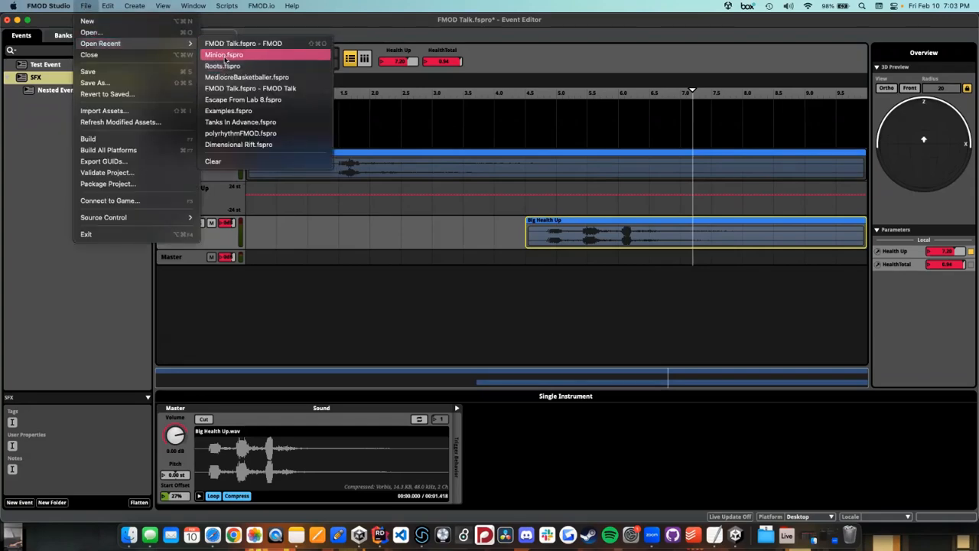
{"action": "left_click", "coordinate": [224, 56]}
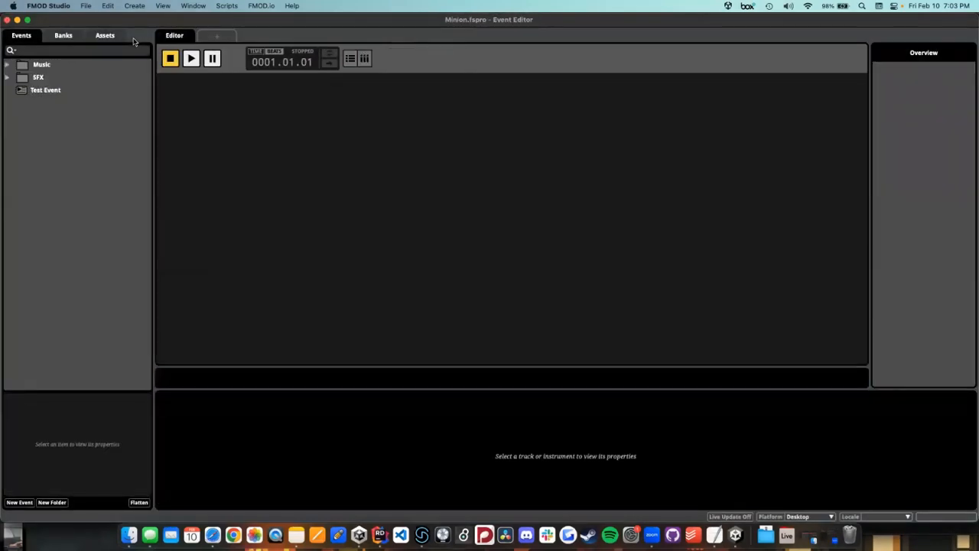
{"action": "left_click", "coordinate": [7, 66]}
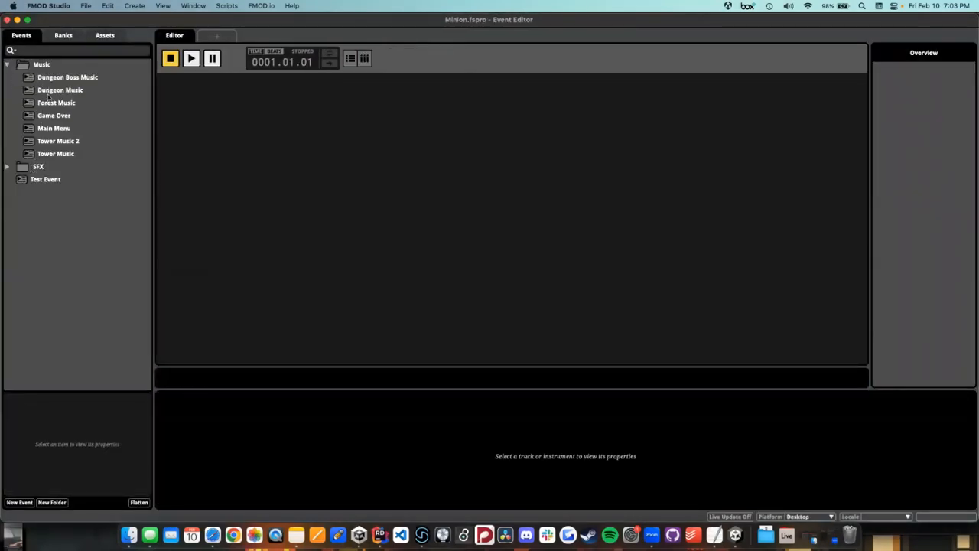
{"action": "left_click", "coordinate": [51, 102]}
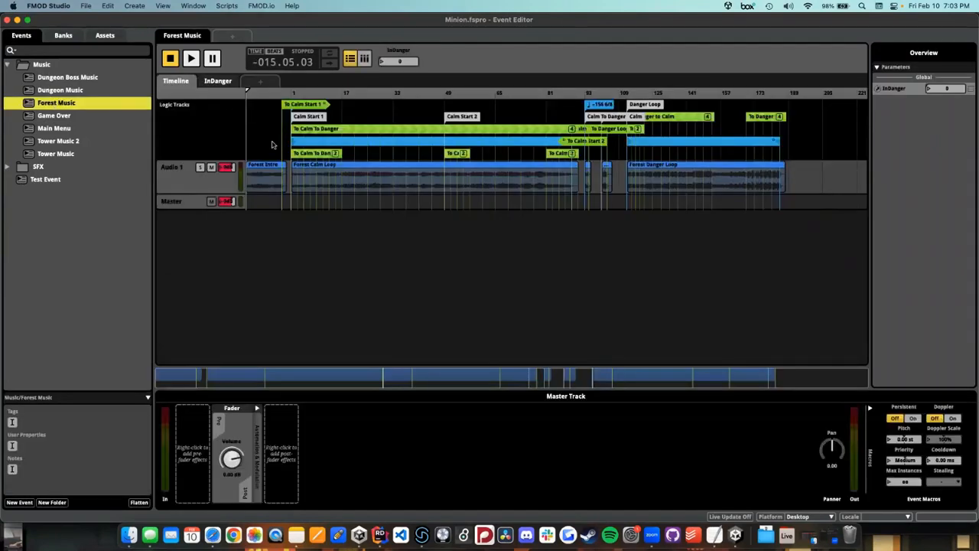
Step: Play Forest Music from the second half of Forest Intro into Forest Calm Loop, following the playback along the timeline
{"action": "scroll", "coordinate": [273, 145], "scroll_direction": "up", "scroll_amount": 5}
{"action": "left_click", "coordinate": [445, 100]}
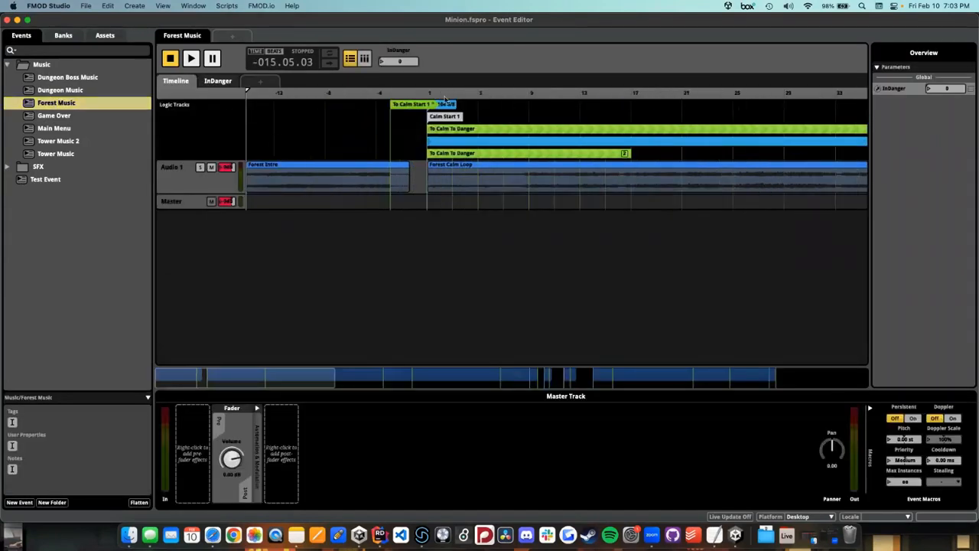
{"action": "left_click", "coordinate": [346, 91]}
{"action": "key", "text": "space"}
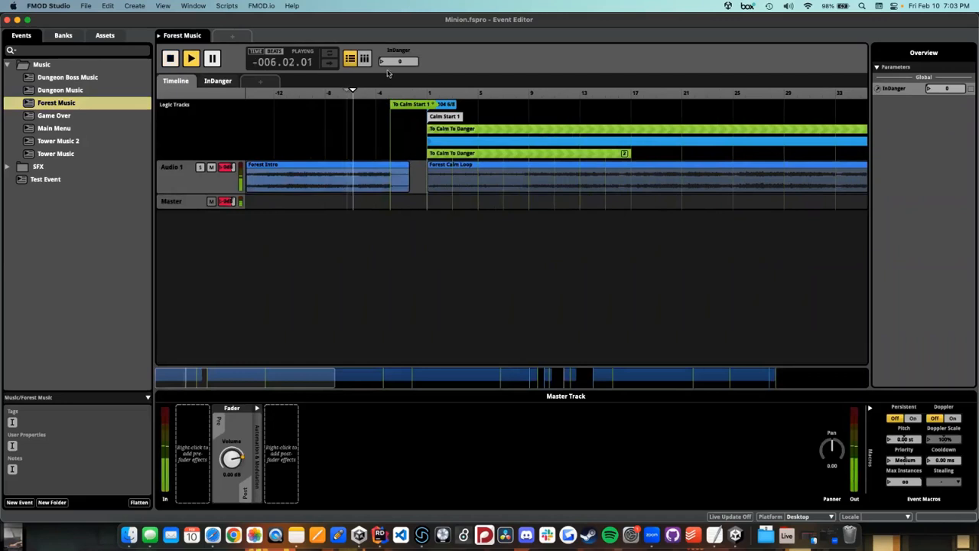
{"action": "key", "text": "space"}
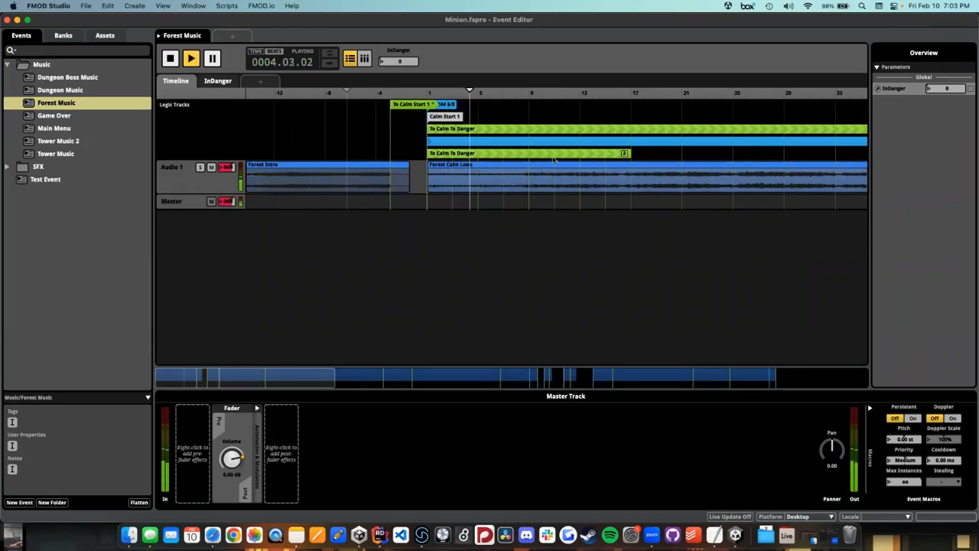
{"action": "scroll", "coordinate": [554, 158], "scroll_direction": "right", "scroll_amount": 3}
{"action": "scroll", "coordinate": [554, 159], "scroll_direction": "right", "scroll_amount": 3}
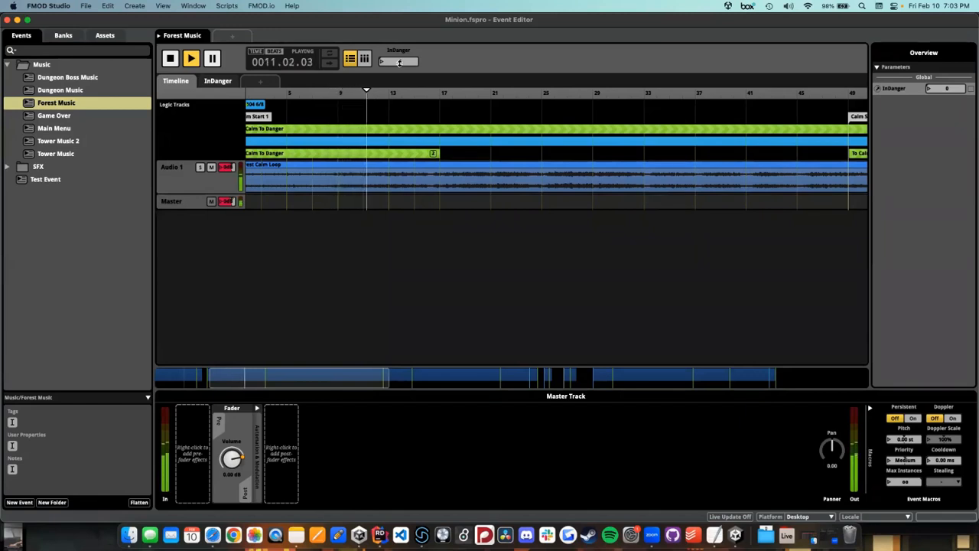
Step: Set InDanger to 1 during playback and examine the Calm To Danger transition region's conditions and the full timeline
{"action": "left_click", "coordinate": [398, 63]}
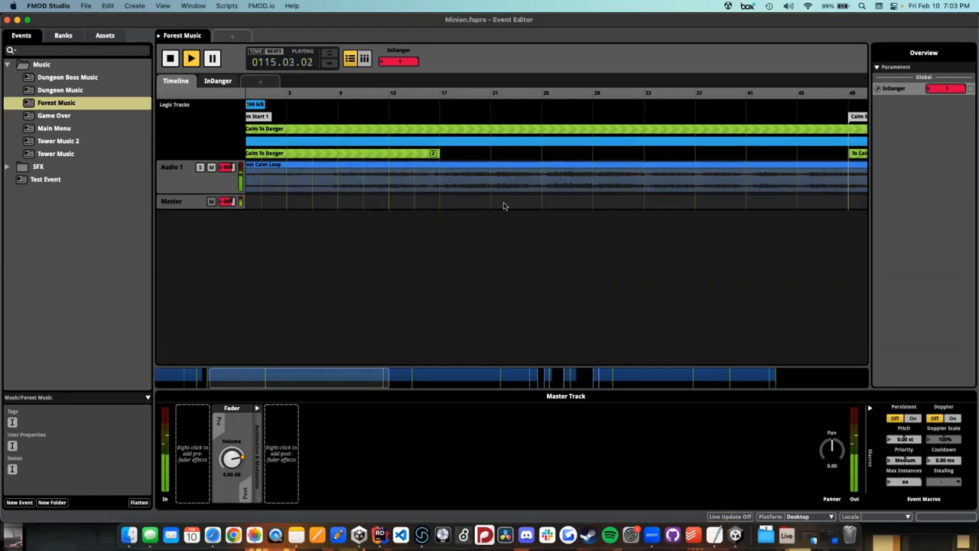
{"action": "left_click", "coordinate": [474, 139]}
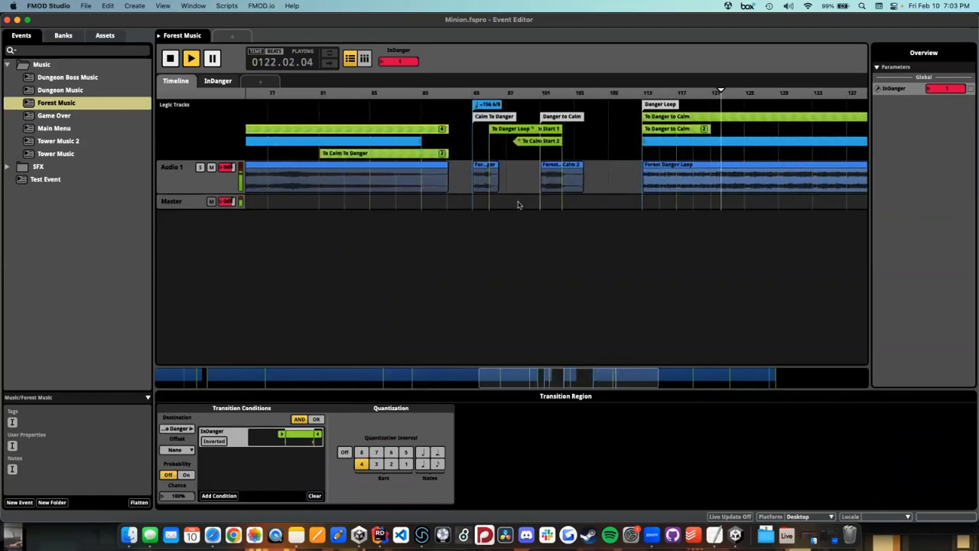
{"action": "scroll", "coordinate": [518, 205], "scroll_direction": "down", "scroll_amount": 5}
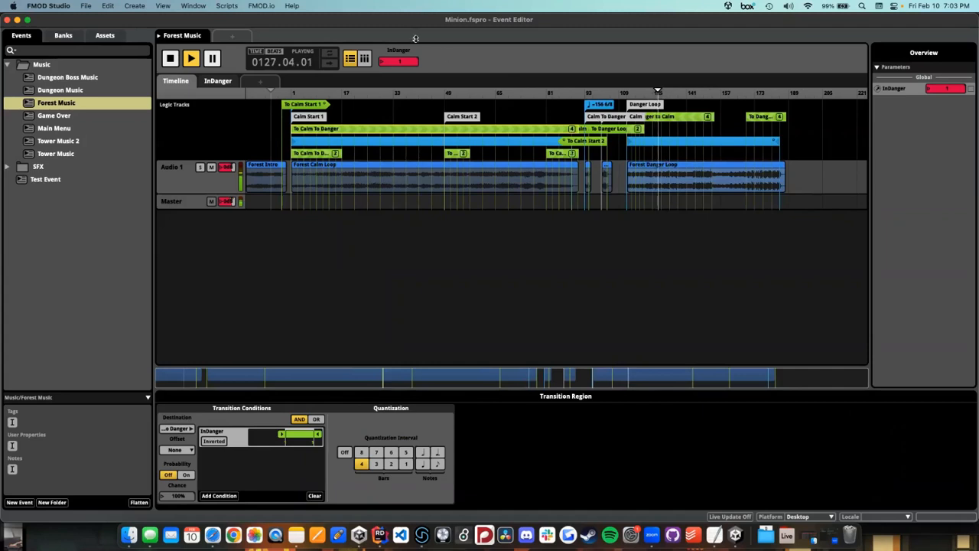
Step: Set InDanger to 0 during playback, follow Forest Music back into Forest Calm Loop, and stop playback
{"action": "left_click", "coordinate": [411, 62]}
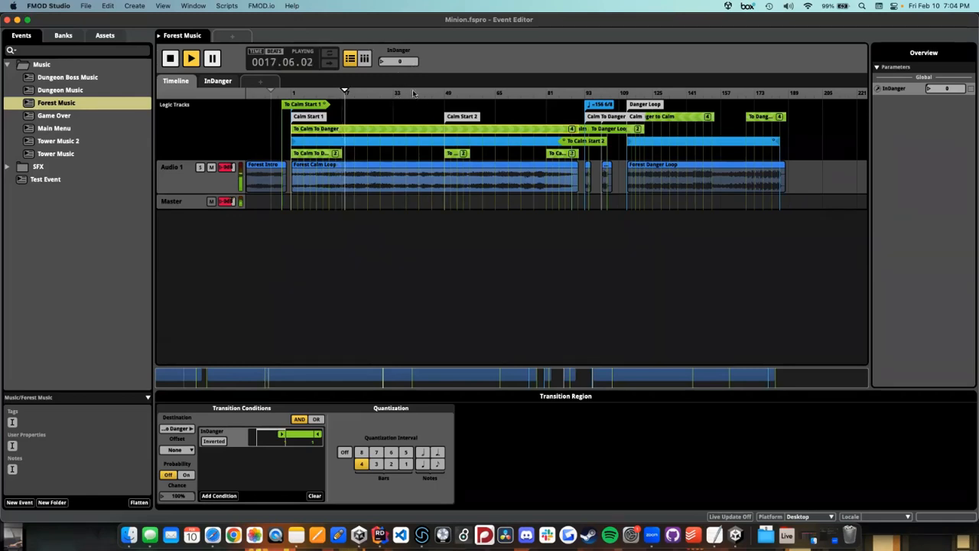
{"action": "key", "text": "space"}
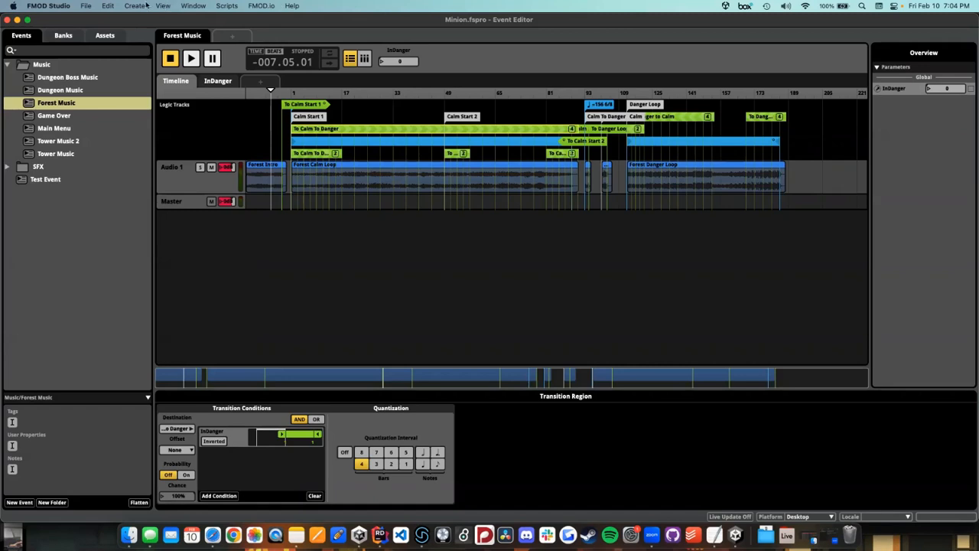
Step: Open the recent project polyrhythmFMOD.fspro and display the Intro event from its Music folder
{"action": "left_click", "coordinate": [86, 5]}
{"action": "mouse_move", "coordinate": [116, 46]}
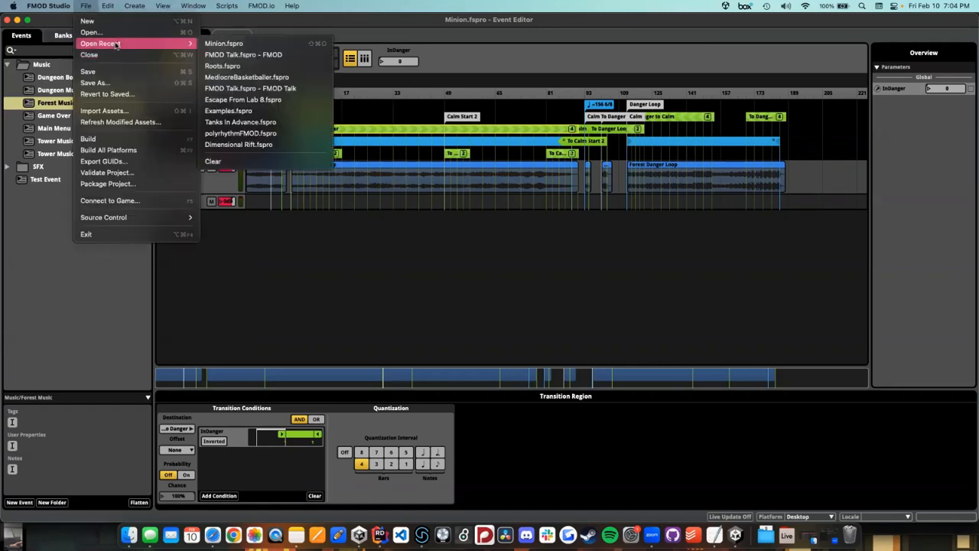
{"action": "left_click", "coordinate": [246, 134]}
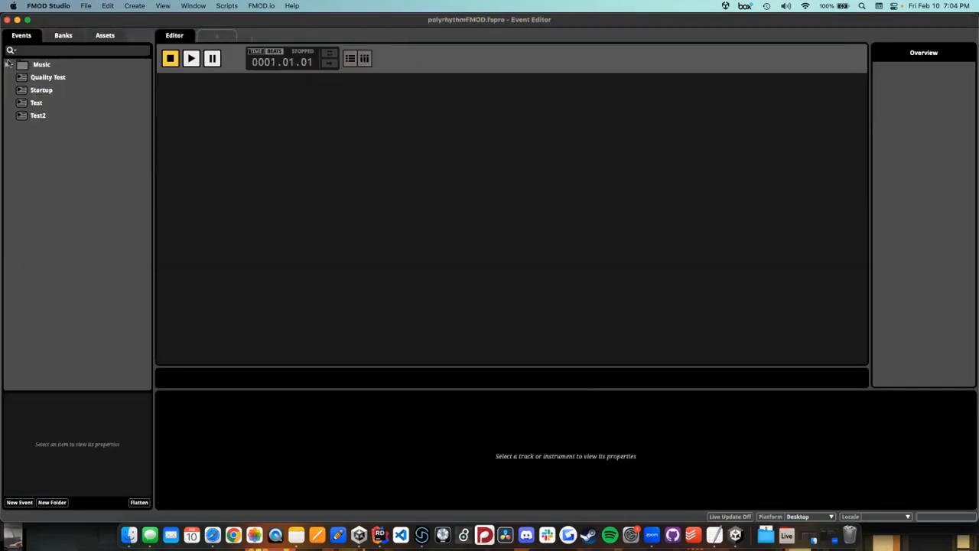
{"action": "left_click", "coordinate": [8, 64]}
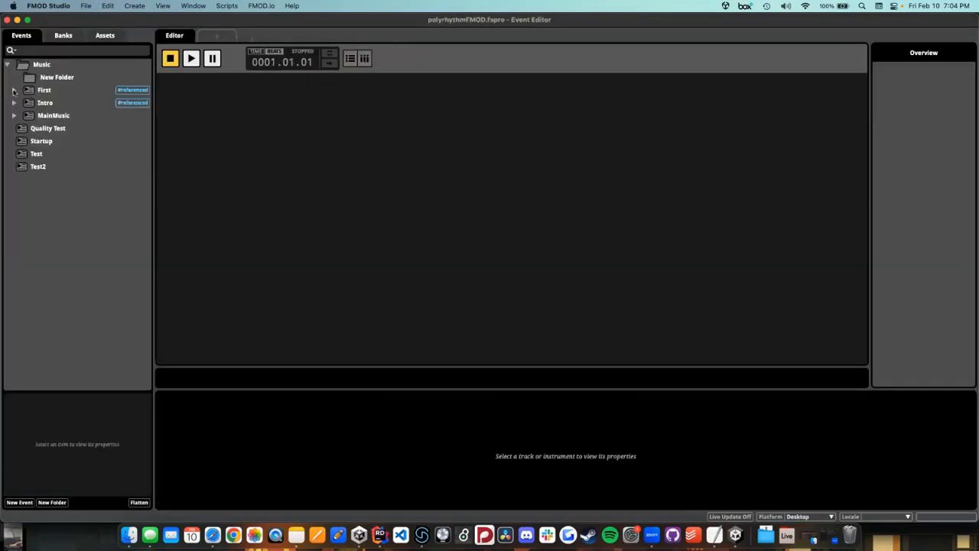
{"action": "left_click", "coordinate": [55, 90]}
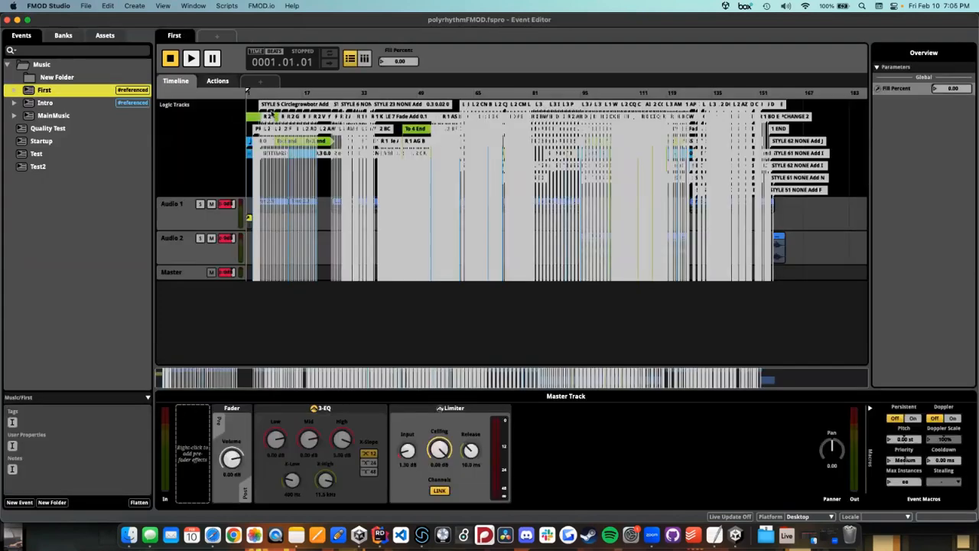
{"action": "left_click", "coordinate": [46, 103]}
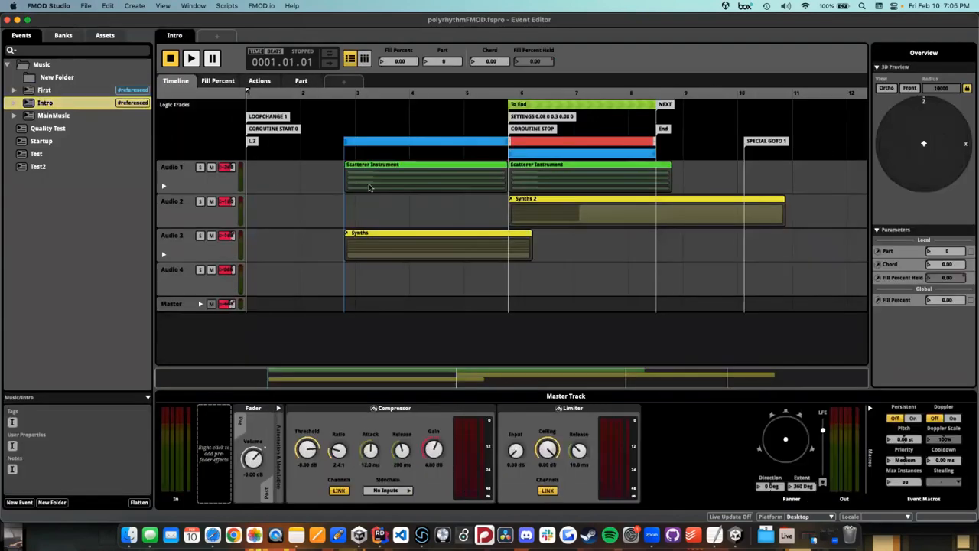
Step: Play the Intro event while varying Fill Percent, and stop playback
{"action": "key", "text": "space"}
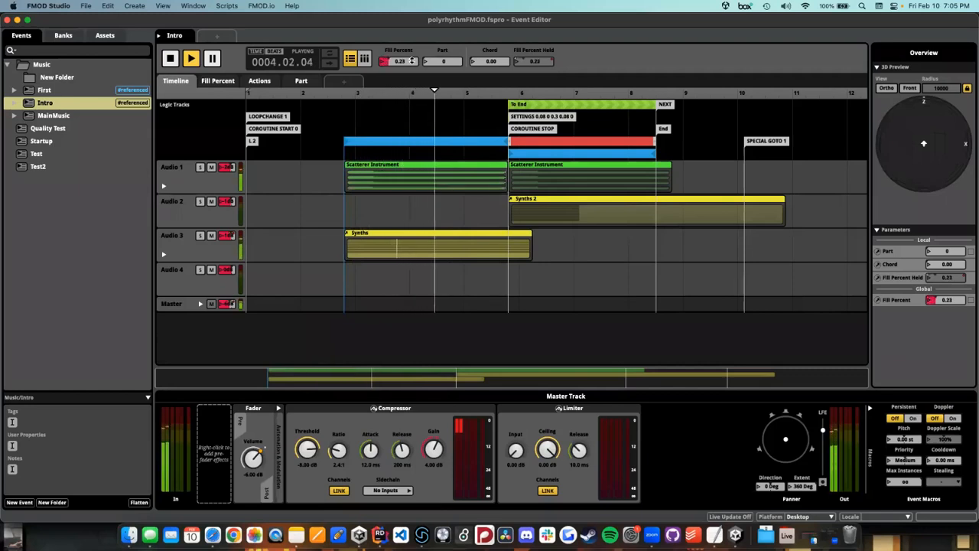
{"action": "left_click_drag", "start_coordinate": [411, 62], "coordinate": [412, 61]}
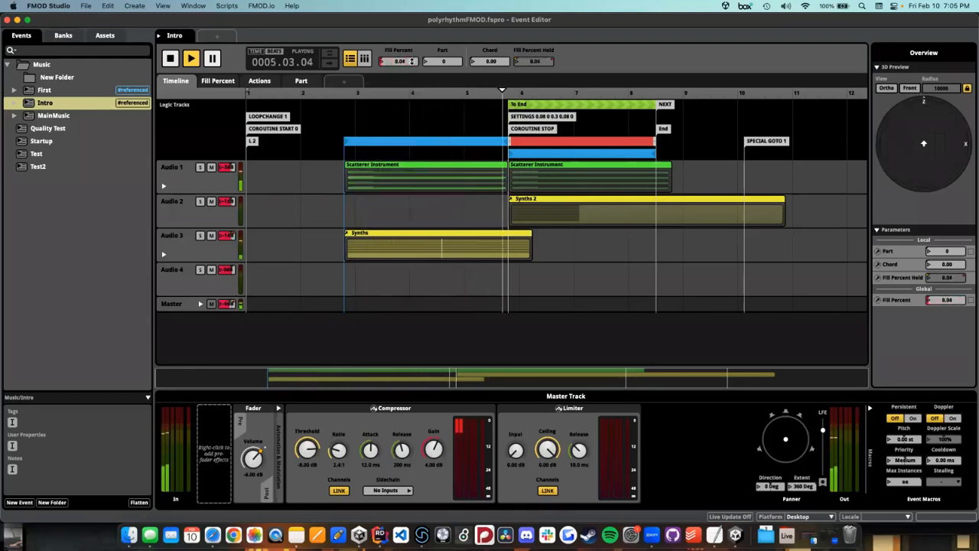
{"action": "key", "text": "space"}
Step: Select Audio 1's first Scatterer Instrument and play from the middle of bar 3 while raising Fill Percent to about 0.61
{"action": "left_click", "coordinate": [406, 169]}
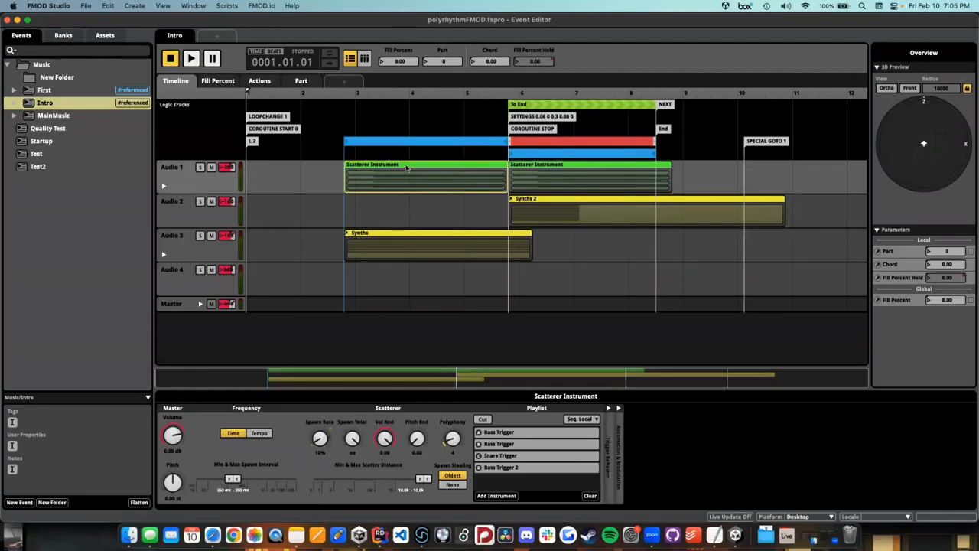
{"action": "left_click", "coordinate": [390, 95]}
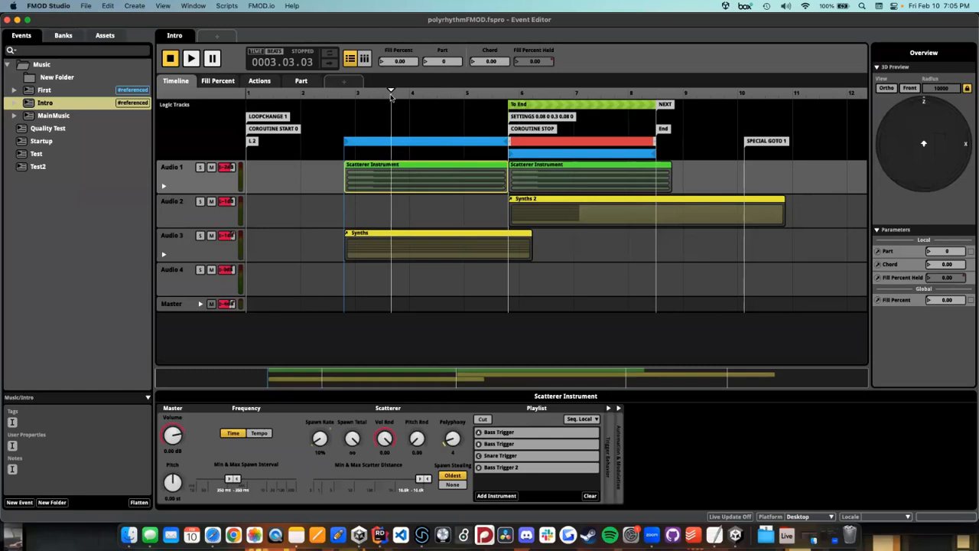
{"action": "key", "text": "space"}
{"action": "left_click_drag", "start_coordinate": [400, 57], "coordinate": [400, 59]}
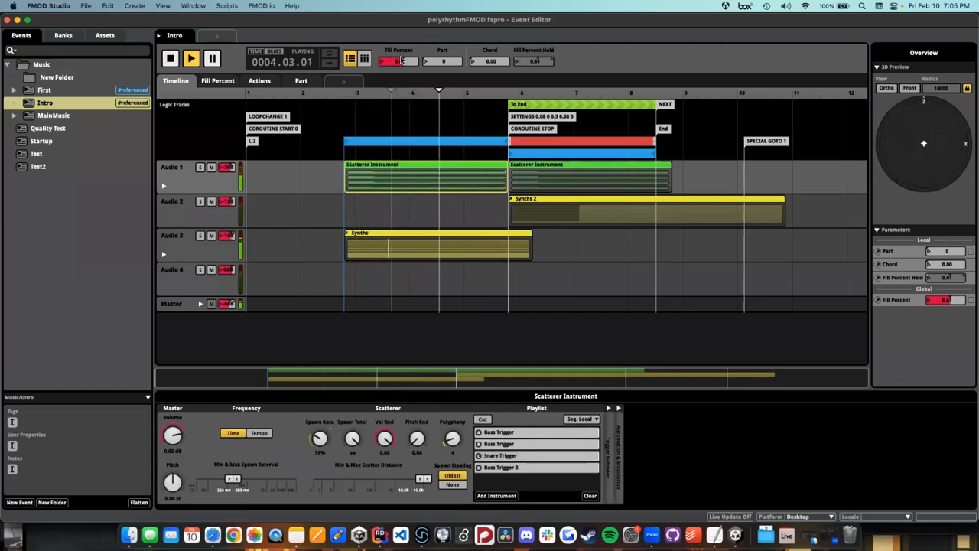
{"action": "key", "text": "space"}
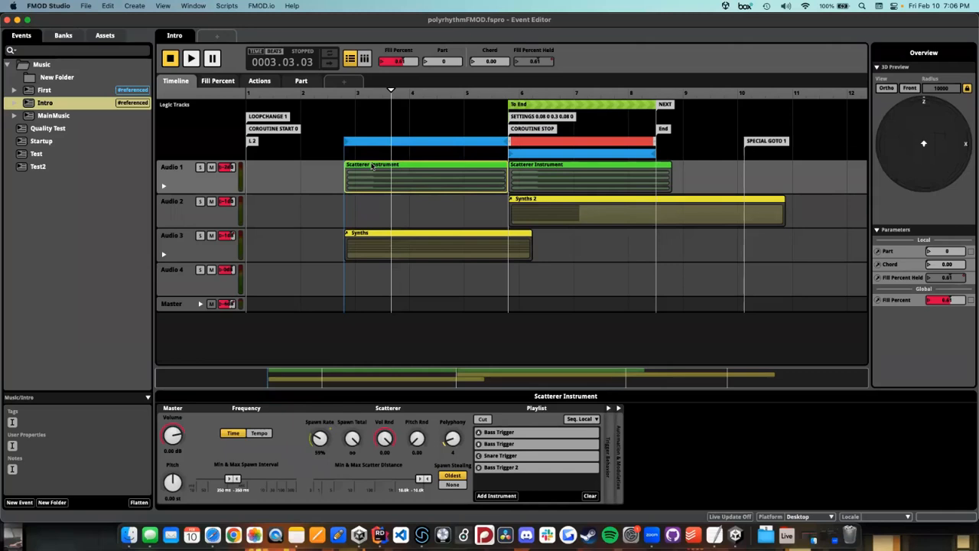
Step: Replay the Scatterer Instrument section of Intro while adjusting Fill Percent to about 0.75
{"action": "left_click", "coordinate": [388, 243]}
{"action": "left_click", "coordinate": [394, 166]}
{"action": "key", "text": "space"}
{"action": "left_click_drag", "start_coordinate": [395, 63], "coordinate": [395, 63]}
{"action": "key", "text": "space"}
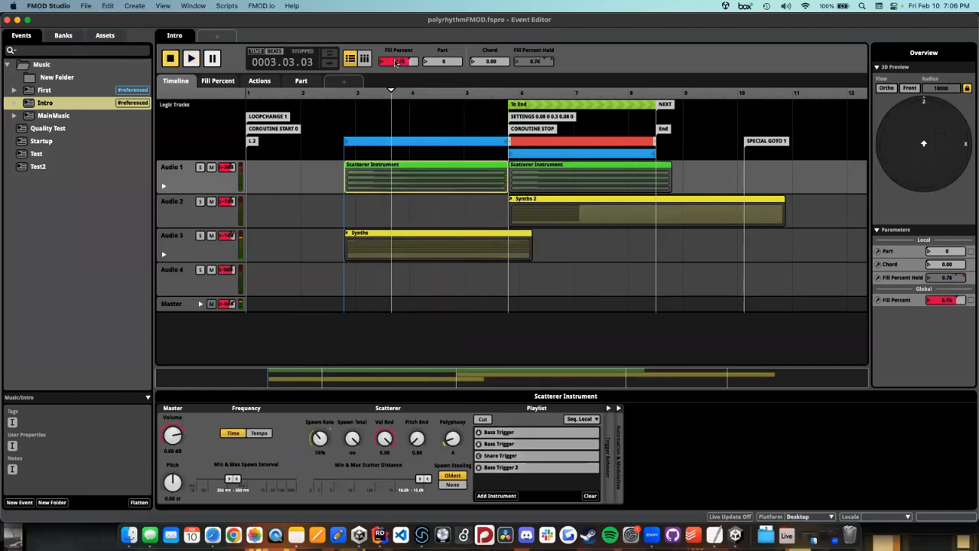
Step: Play Intro while raising Fill Percent to 1.00 and Chord to 1.00, and stop playback
{"action": "key", "text": "space"}
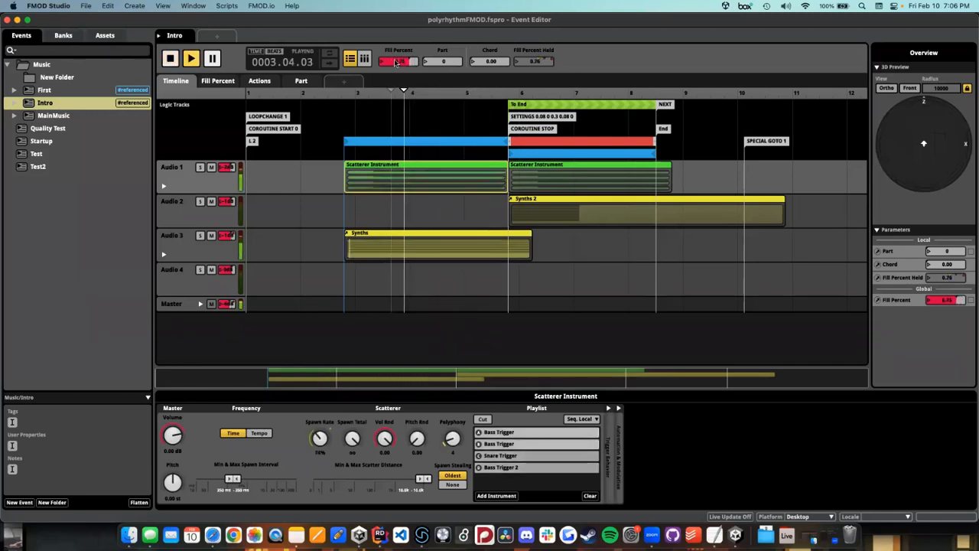
{"action": "left_click_drag", "start_coordinate": [396, 63], "coordinate": [395, 60]}
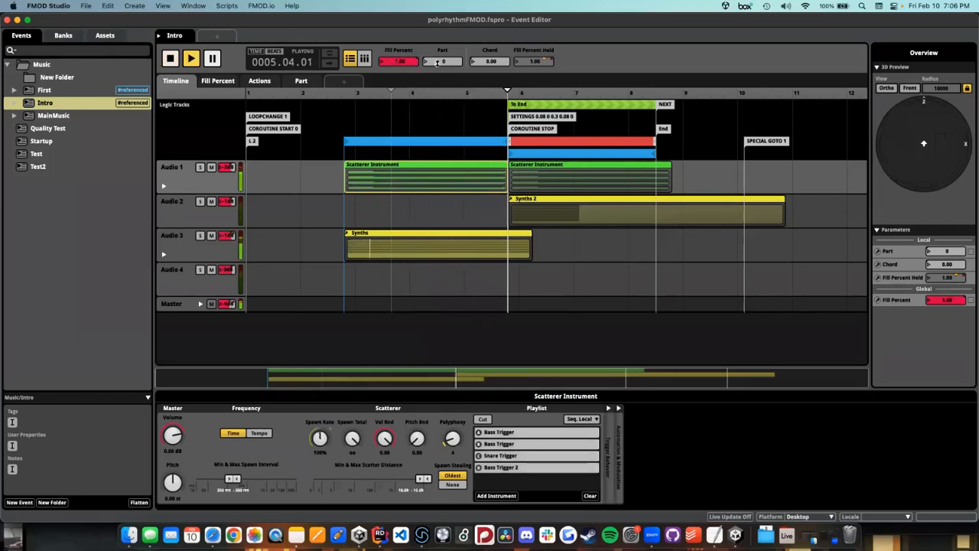
{"action": "left_click_drag", "start_coordinate": [484, 61], "coordinate": [484, 59]}
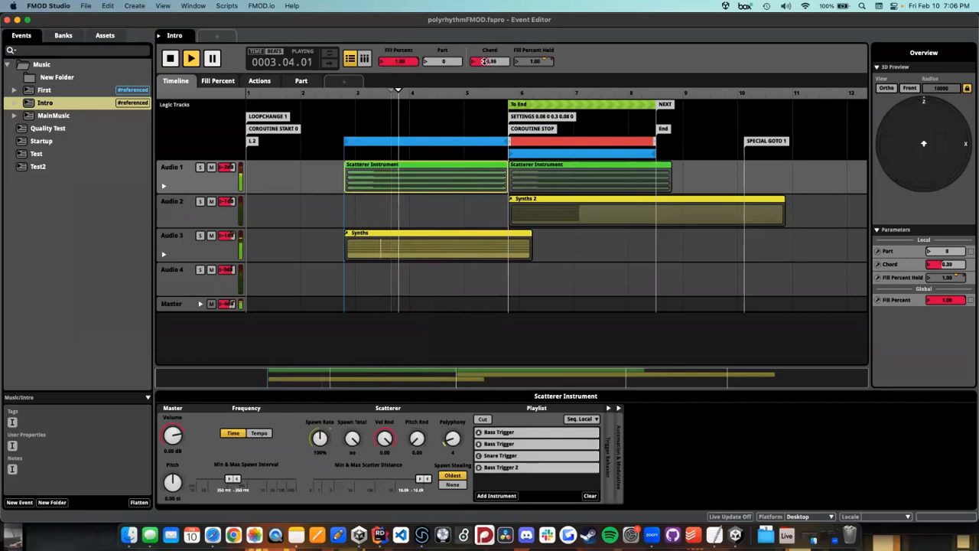
{"action": "key", "text": "space"}
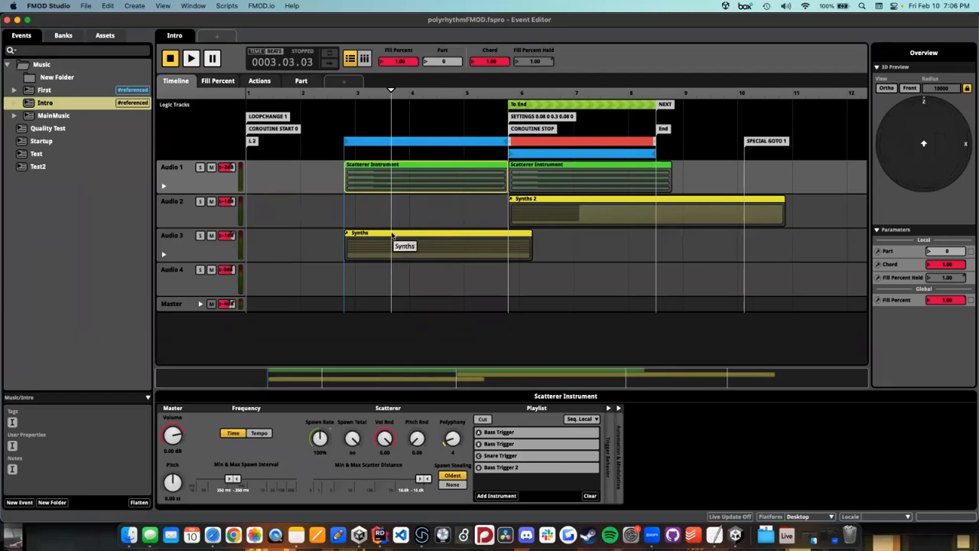
Step: Open the nested Synths event on Audio 3 and set its Fill Percent to 0.00
{"action": "left_click", "coordinate": [391, 234]}
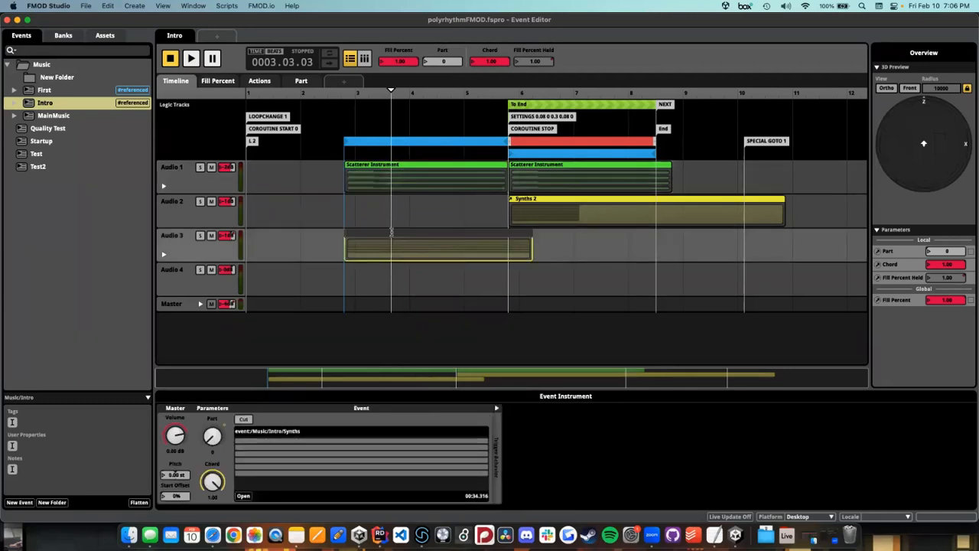
{"action": "left_click", "coordinate": [366, 257]}
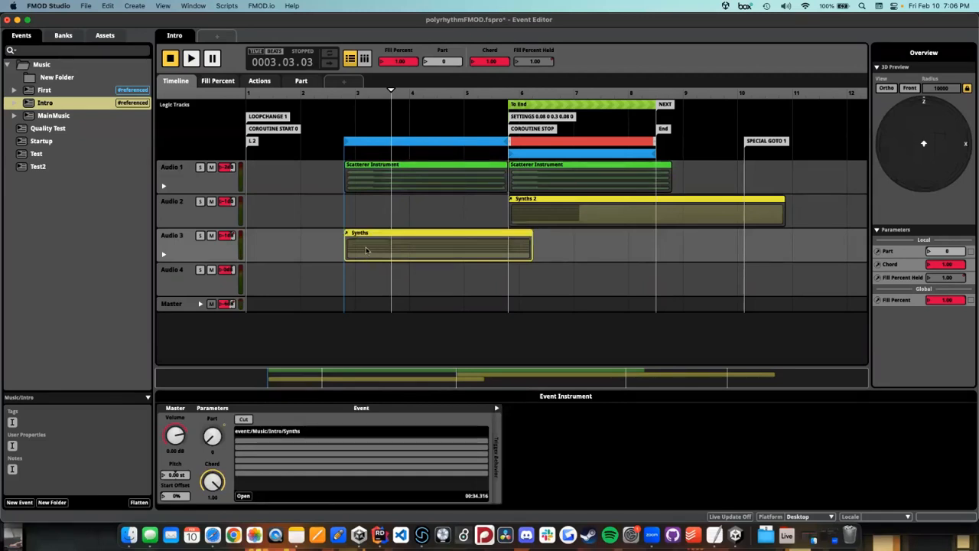
{"action": "double_click", "coordinate": [367, 251]}
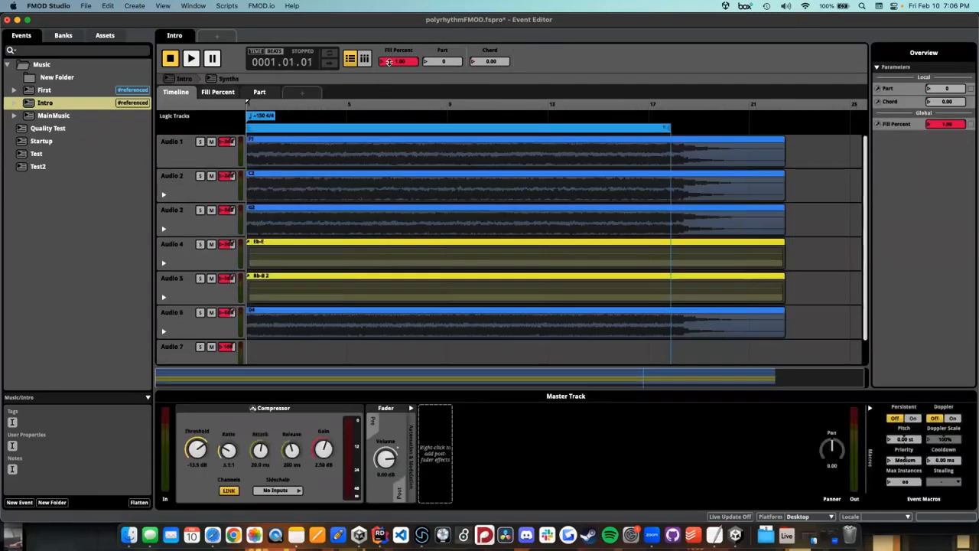
{"action": "left_click_drag", "start_coordinate": [389, 64], "coordinate": [393, 64]}
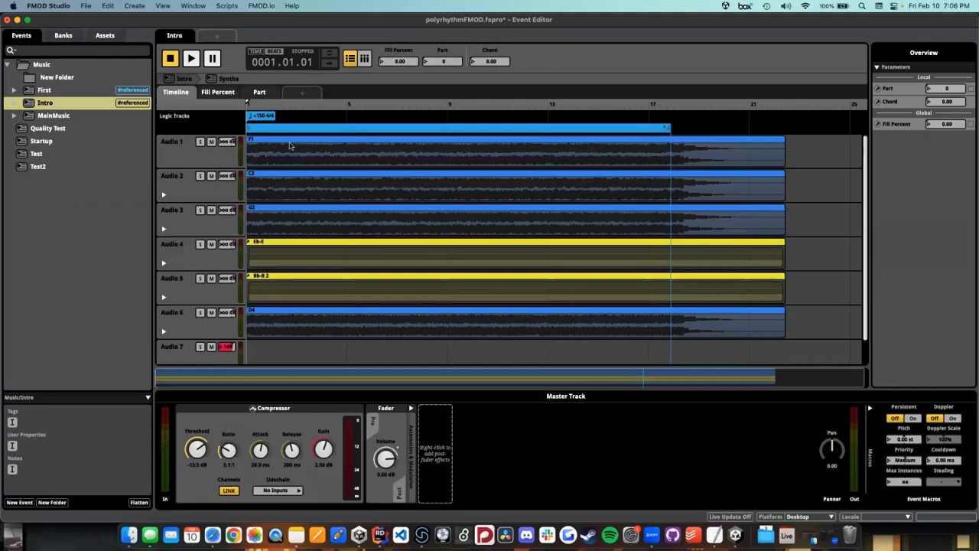
Step: Display the Fill Percent parameter sheet of Synths and expand the volume automation curves of tracks Audio 2 to Audio 6
{"action": "left_click", "coordinate": [226, 96]}
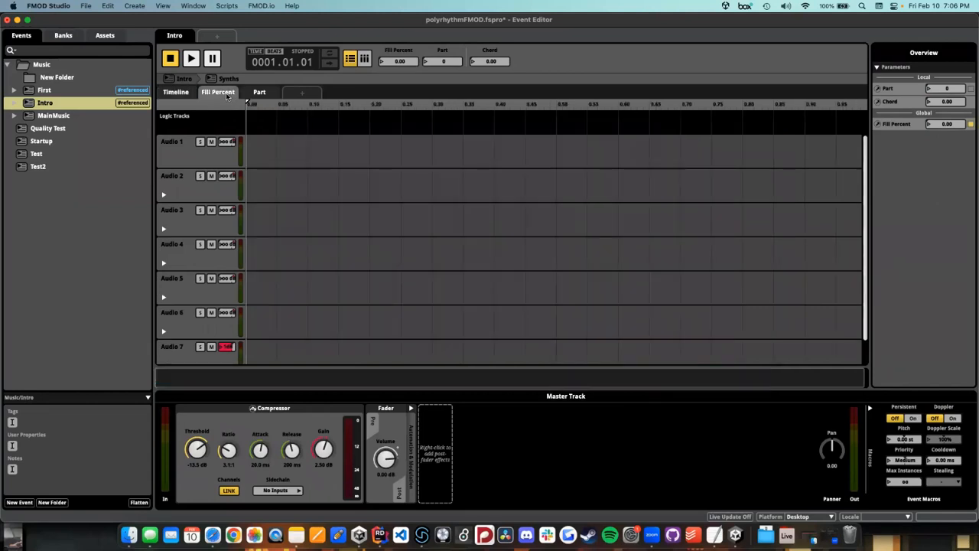
{"action": "left_click", "coordinate": [168, 196]}
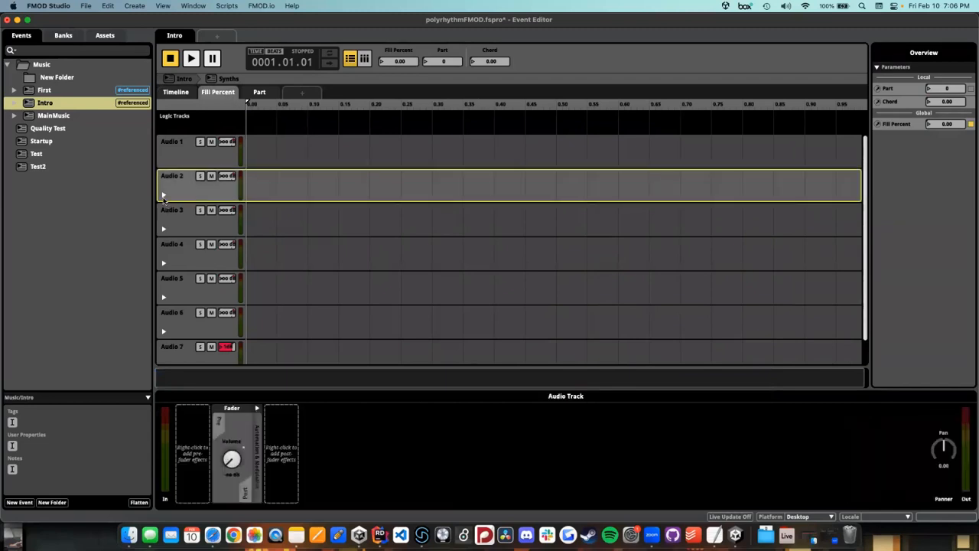
{"action": "left_click", "coordinate": [163, 195]}
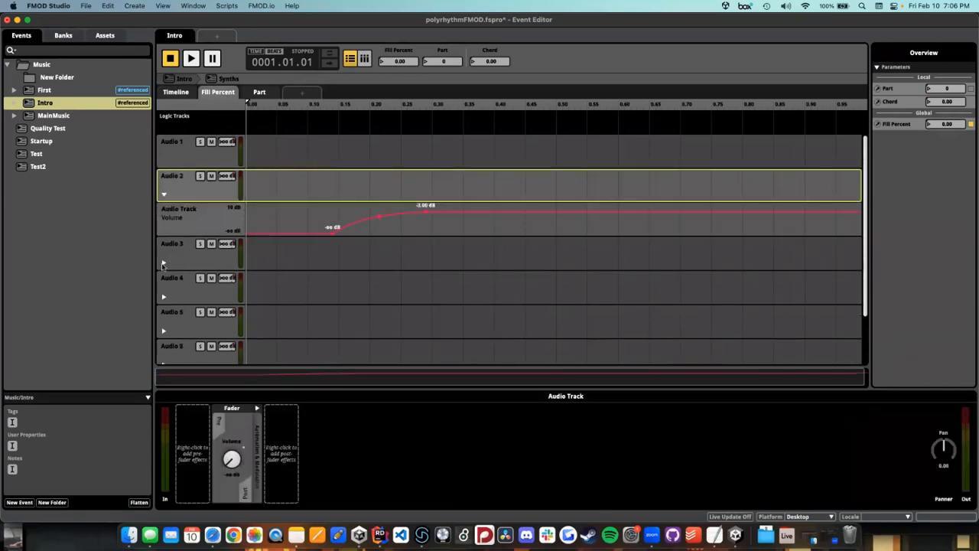
{"action": "left_click", "coordinate": [163, 262]}
{"action": "left_click", "coordinate": [164, 332]}
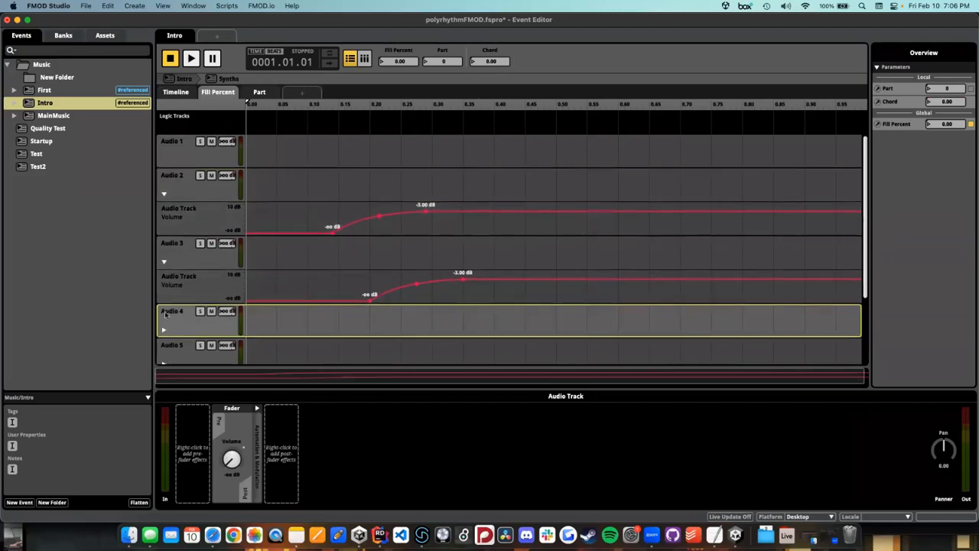
{"action": "scroll", "coordinate": [164, 329], "scroll_direction": "down", "scroll_amount": 2}
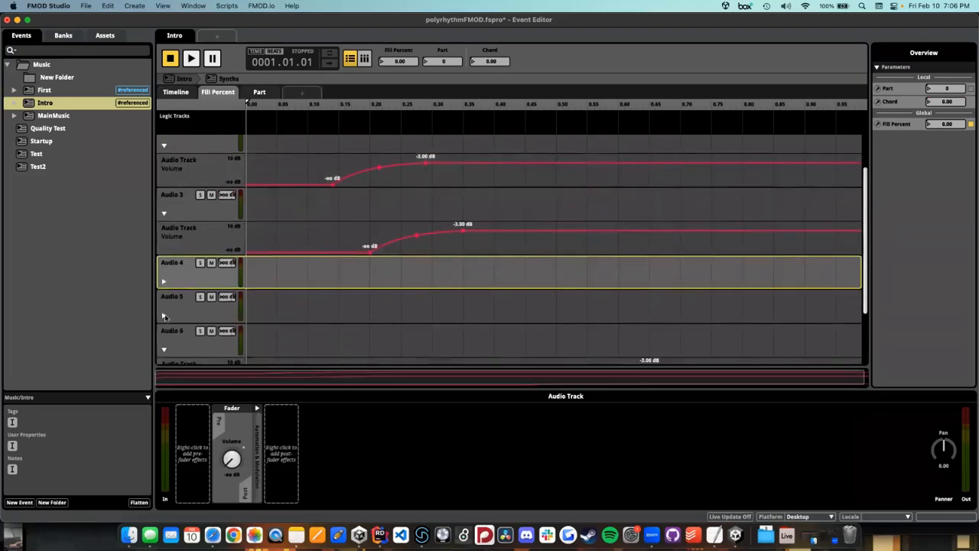
{"action": "left_click", "coordinate": [163, 315]}
{"action": "left_click", "coordinate": [163, 281]}
Step: Play Synths while adjusting Fill Percent, stop it, and compare the timeline with the Fill Percent sheet
{"action": "key", "text": "space"}
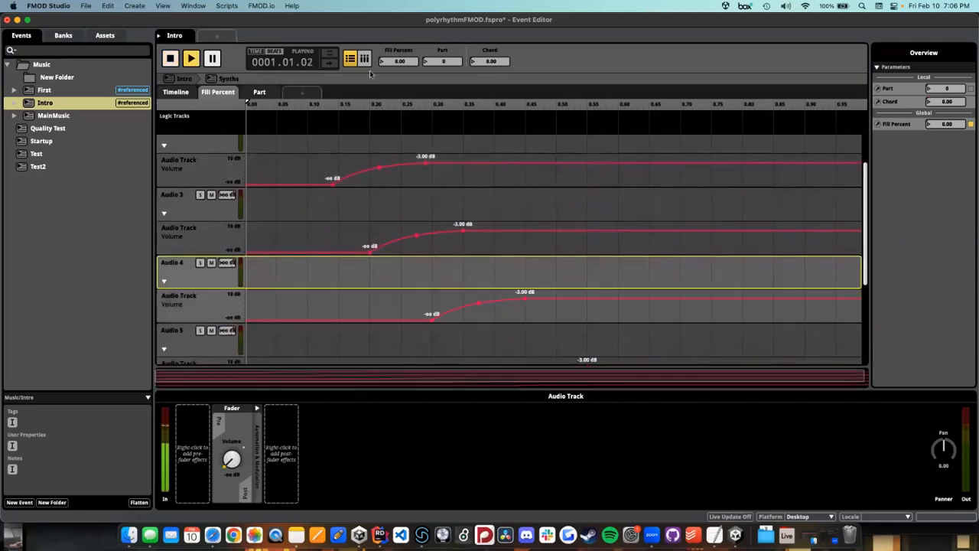
{"action": "left_click_drag", "start_coordinate": [393, 61], "coordinate": [395, 61]}
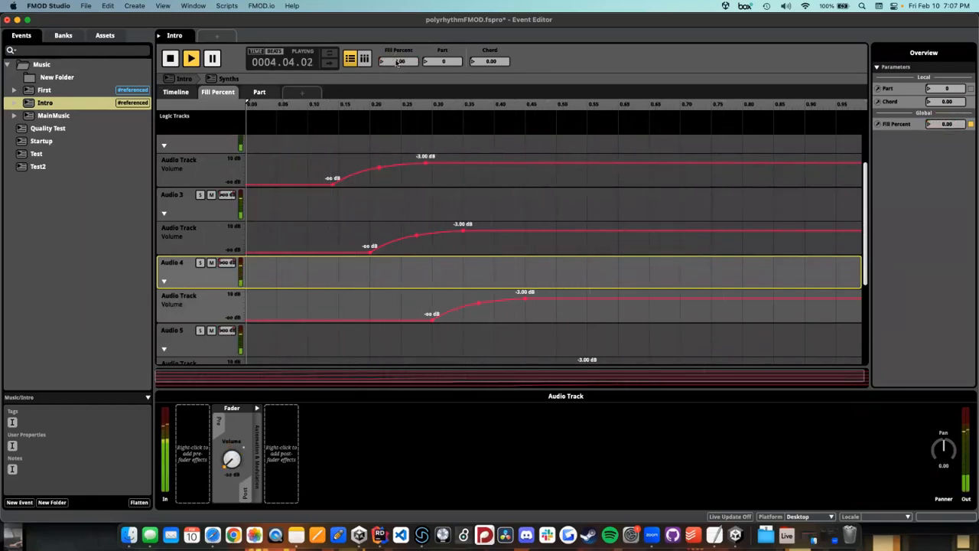
{"action": "key", "text": "space"}
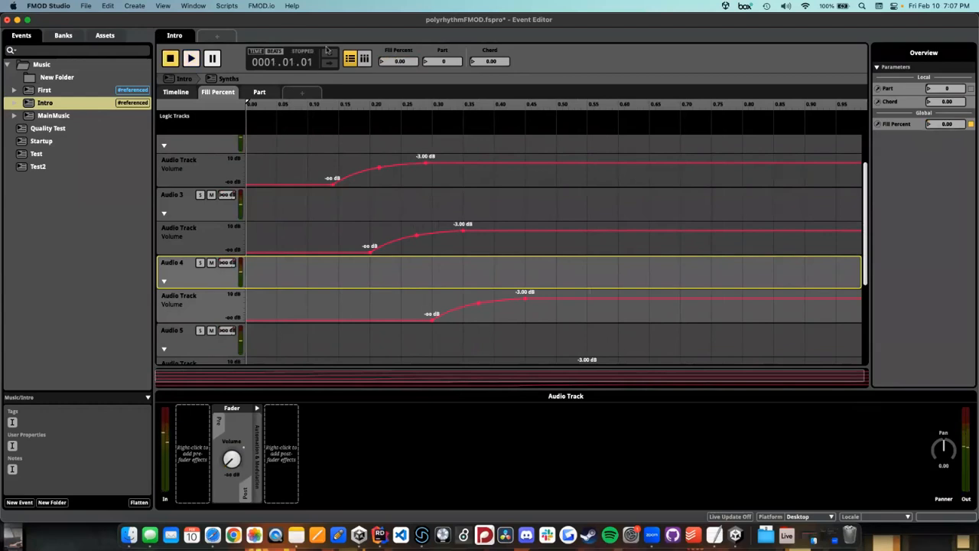
{"action": "left_click", "coordinate": [181, 92]}
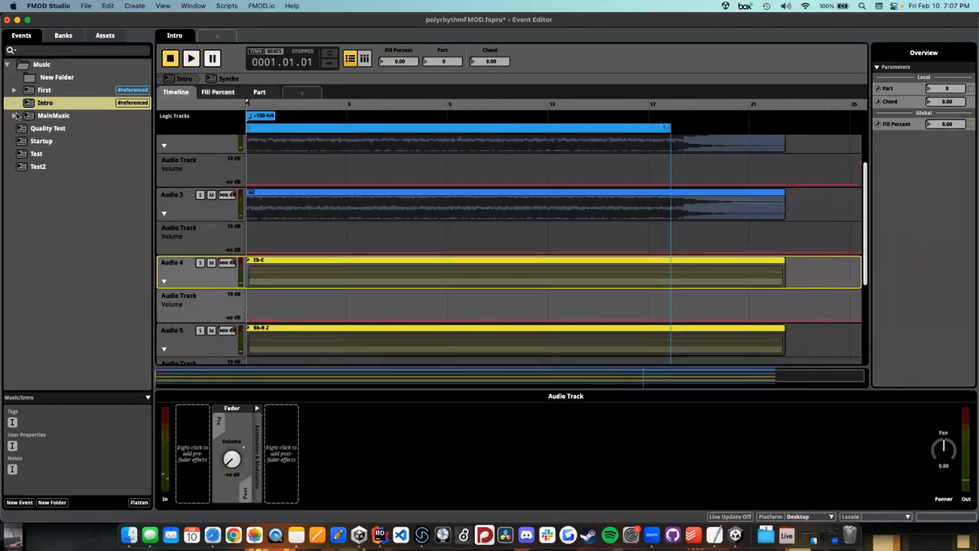
{"action": "left_click", "coordinate": [217, 92]}
{"action": "left_click", "coordinate": [177, 91]}
Step: Reopen the recent project Minion.fspro and select the To Calm Start 1 transition marker in Forest Music
{"action": "left_click", "coordinate": [85, 6]}
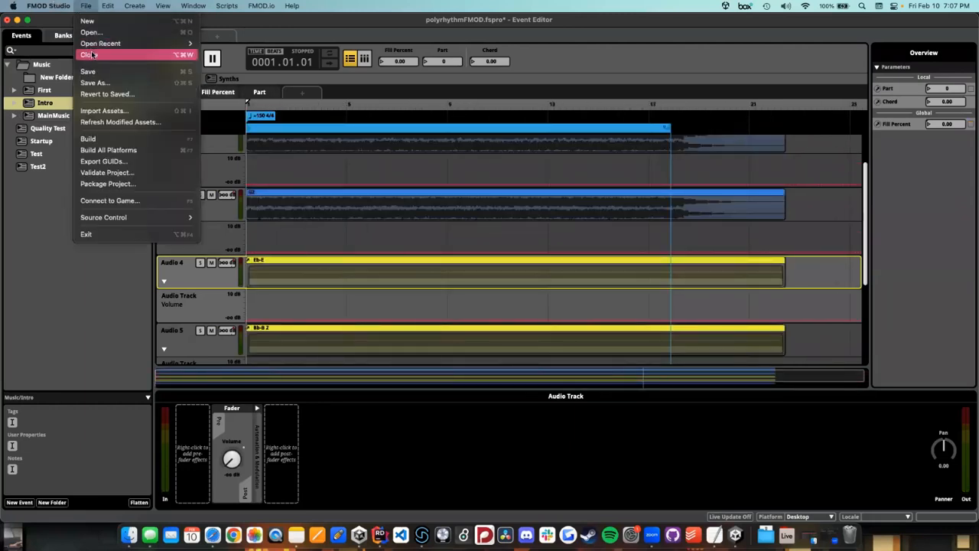
{"action": "mouse_move", "coordinate": [105, 45]}
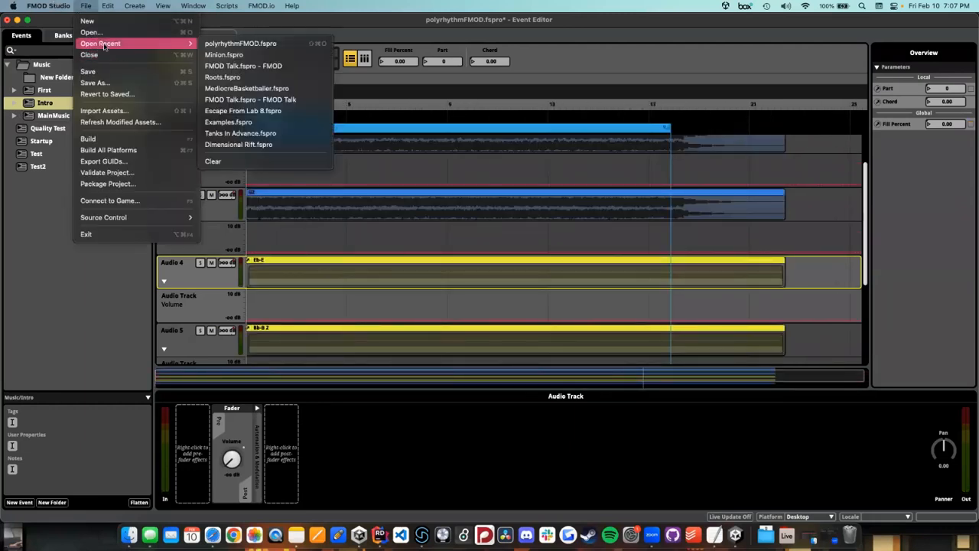
{"action": "left_click", "coordinate": [265, 55]}
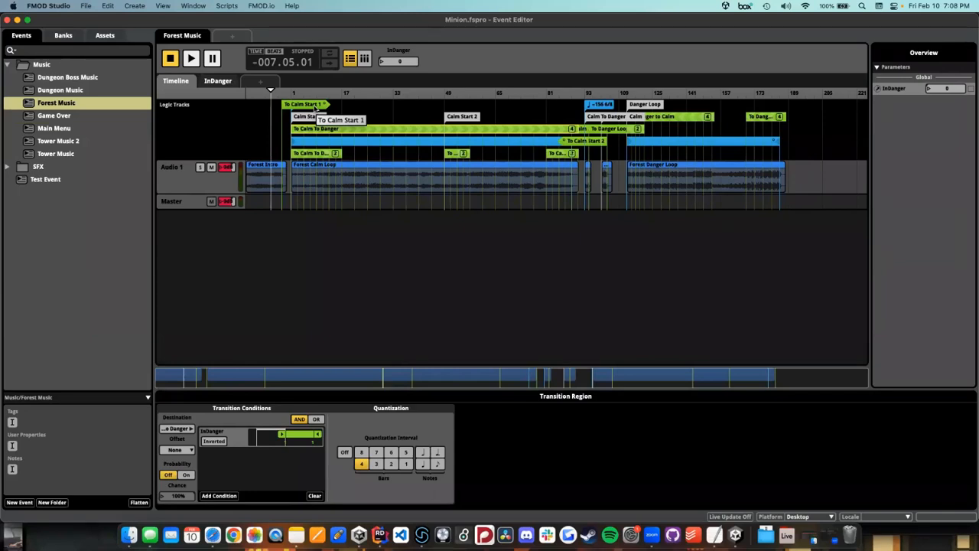
{"action": "left_click", "coordinate": [314, 107]}
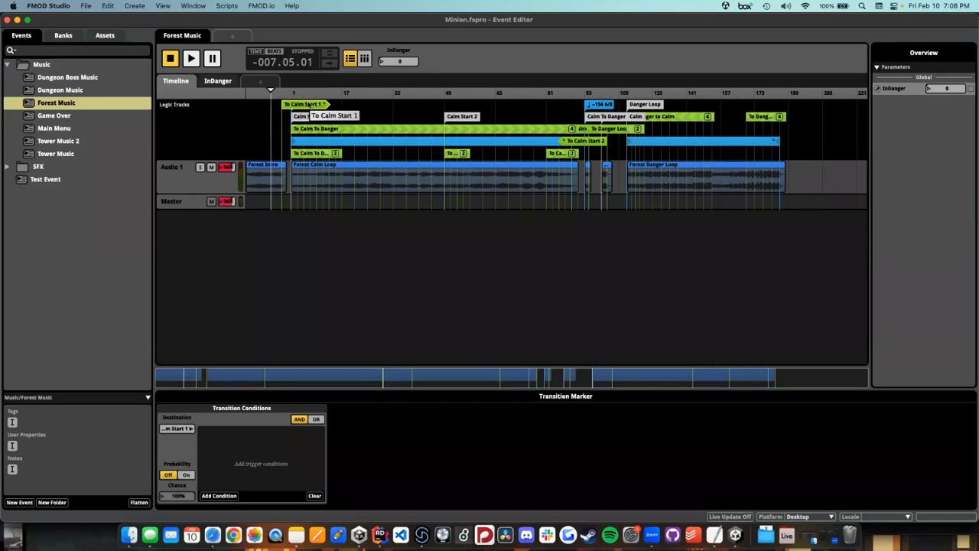
Step: Check the options available for the To Calm Start 1 marker and the upper To Calm To Danger transition region
{"action": "right_click", "coordinate": [308, 105]}
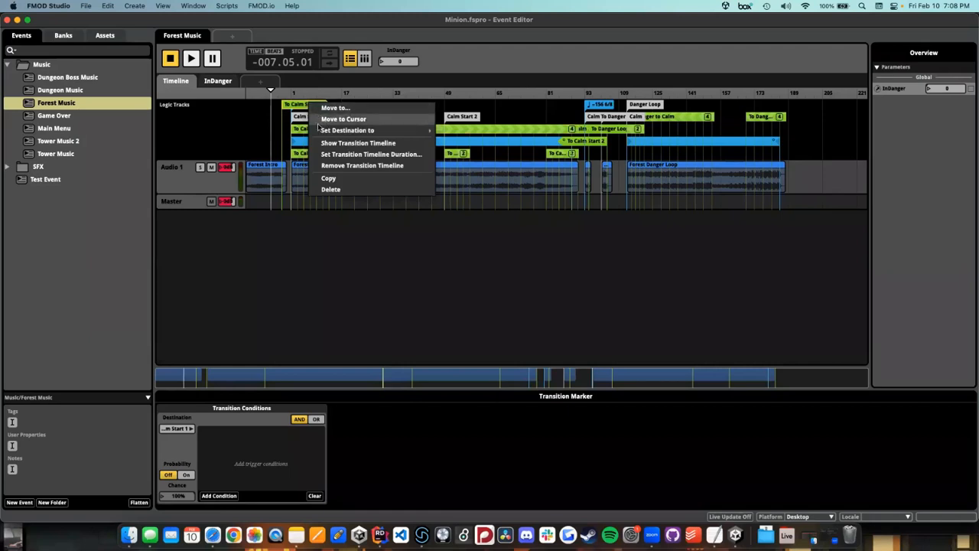
{"action": "left_click", "coordinate": [292, 106]}
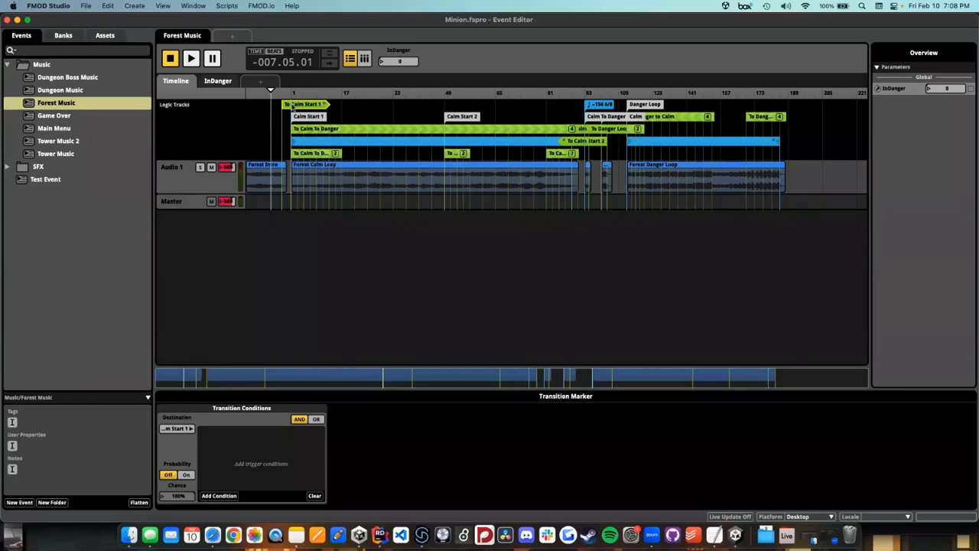
{"action": "left_click", "coordinate": [352, 94]}
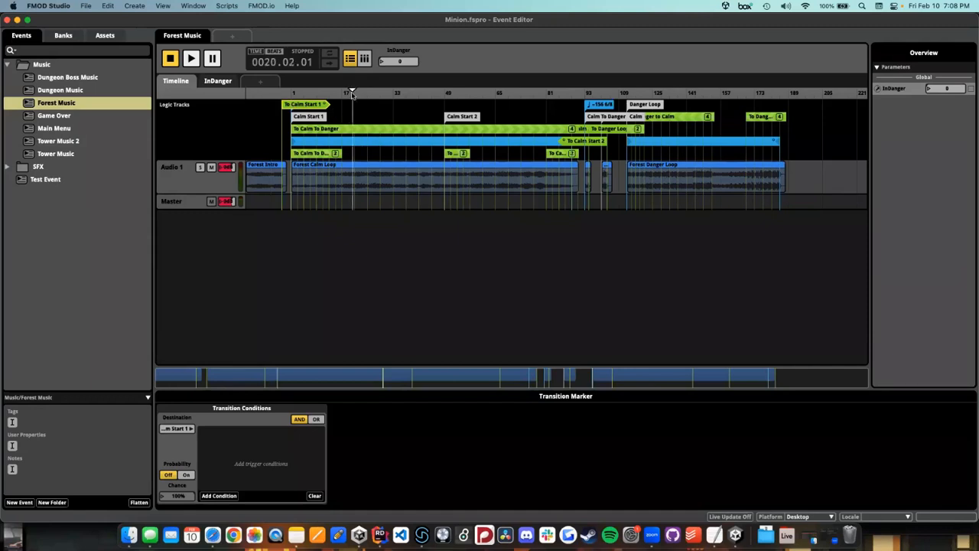
{"action": "left_click", "coordinate": [362, 129]}
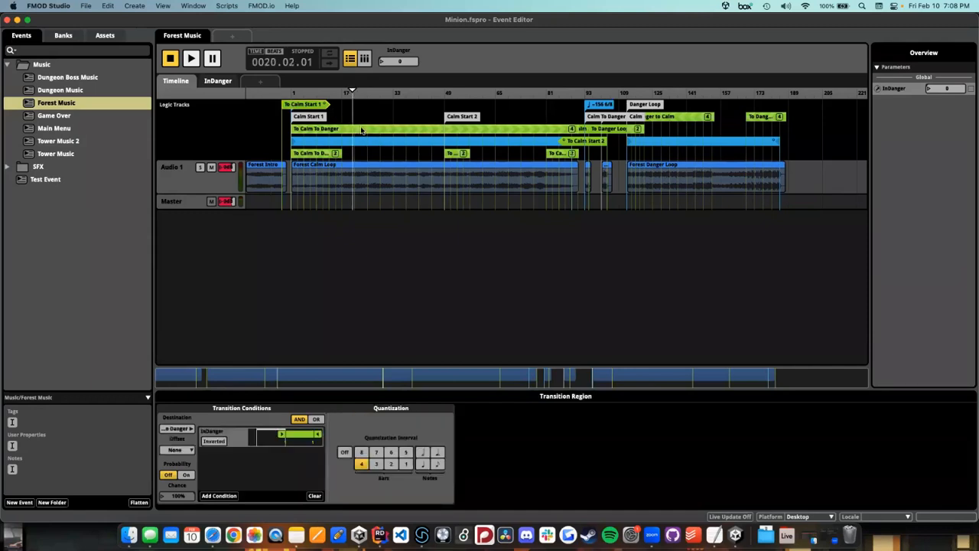
{"action": "right_click", "coordinate": [362, 130]}
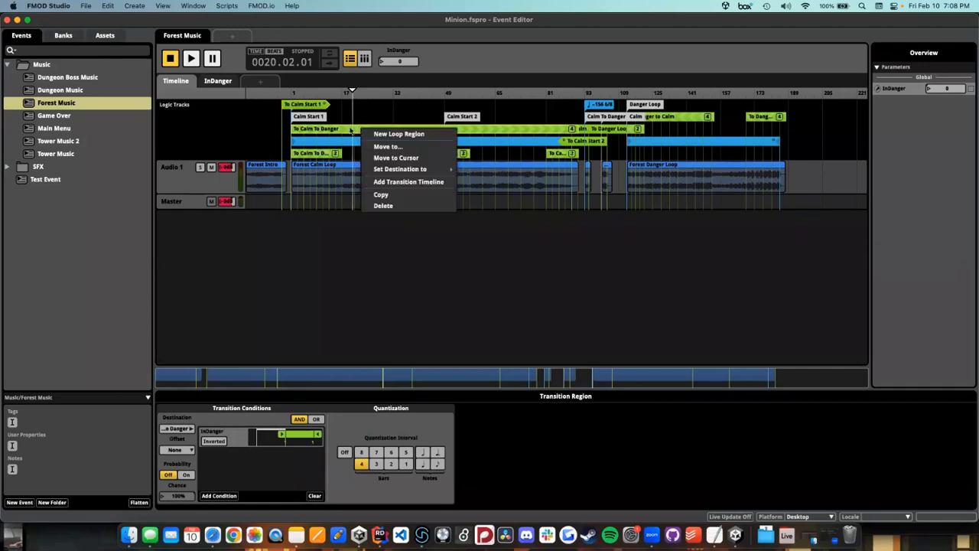
{"action": "key", "text": "Escape"}
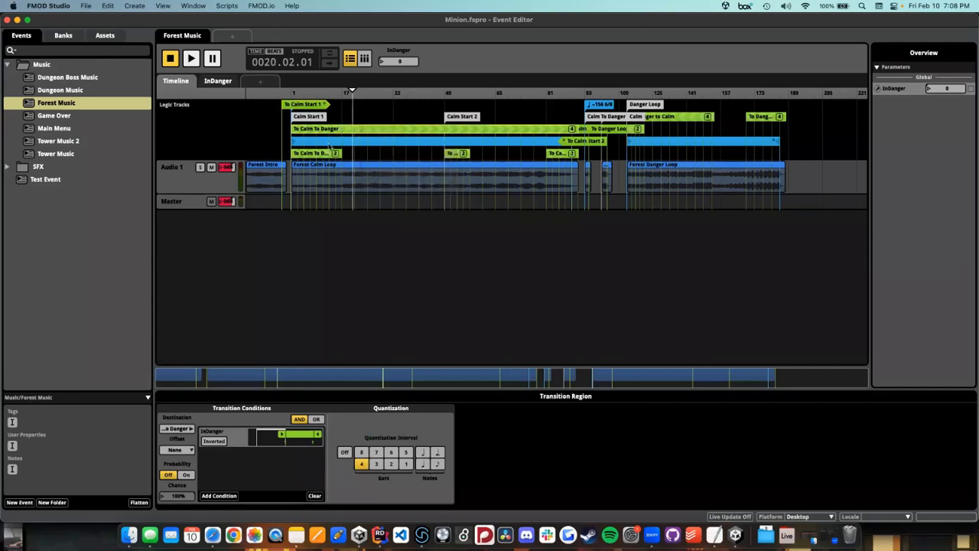
Step: Add a transition timeline to the first lower To Calm To Danger region and create overlapping Source and Destination regions on Audio 1
{"action": "left_click", "coordinate": [321, 154]}
{"action": "right_click", "coordinate": [321, 155]}
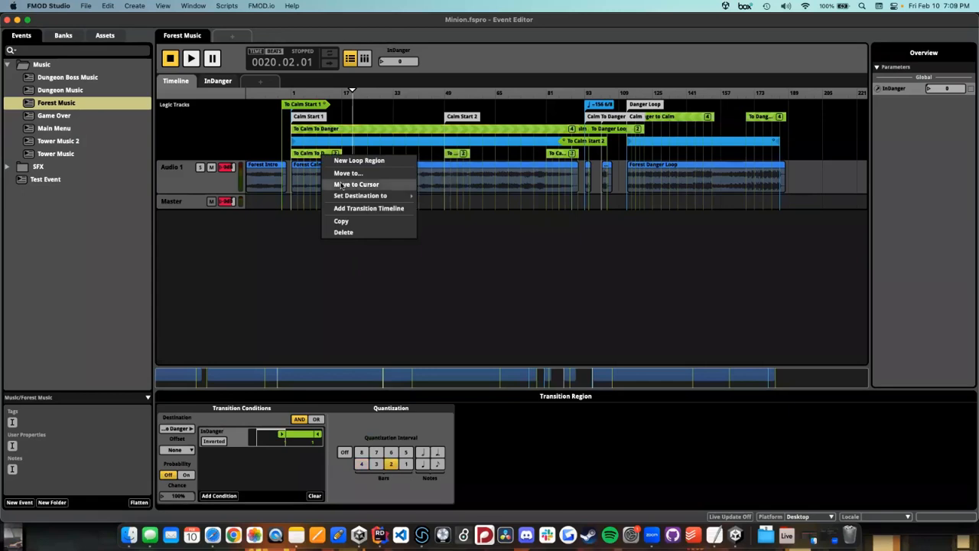
{"action": "left_click", "coordinate": [361, 207]}
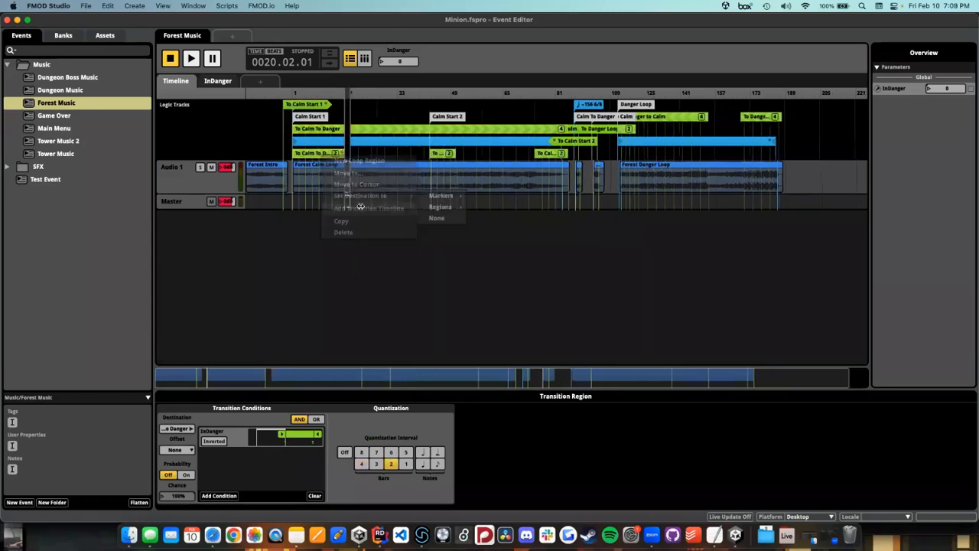
{"action": "left_click_drag", "start_coordinate": [376, 167], "coordinate": [362, 183]}
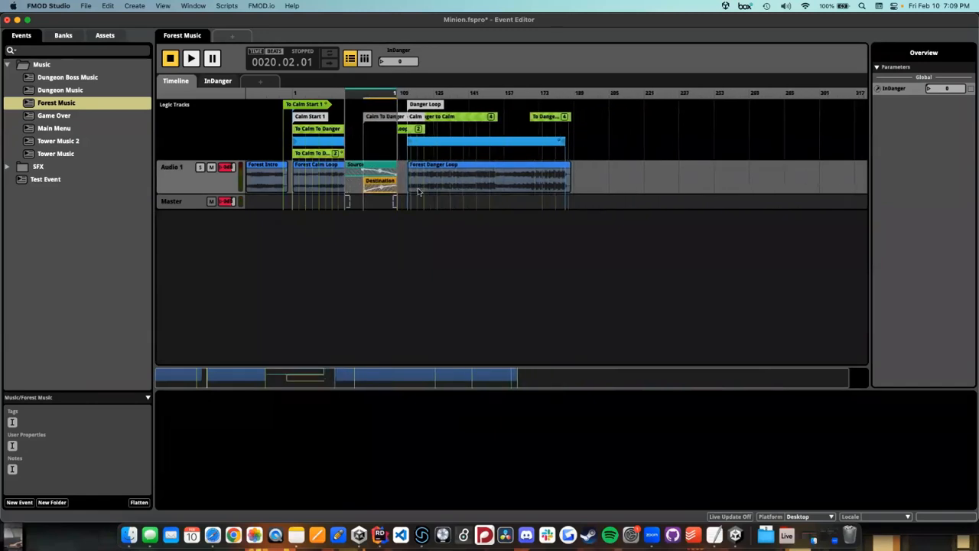
Step: Play Forest Music from about bar 9, set InDanger to 1 to trigger the transition, and stop playback
{"action": "left_click", "coordinate": [319, 92]}
{"action": "key", "text": "space"}
{"action": "left_click", "coordinate": [397, 63]}
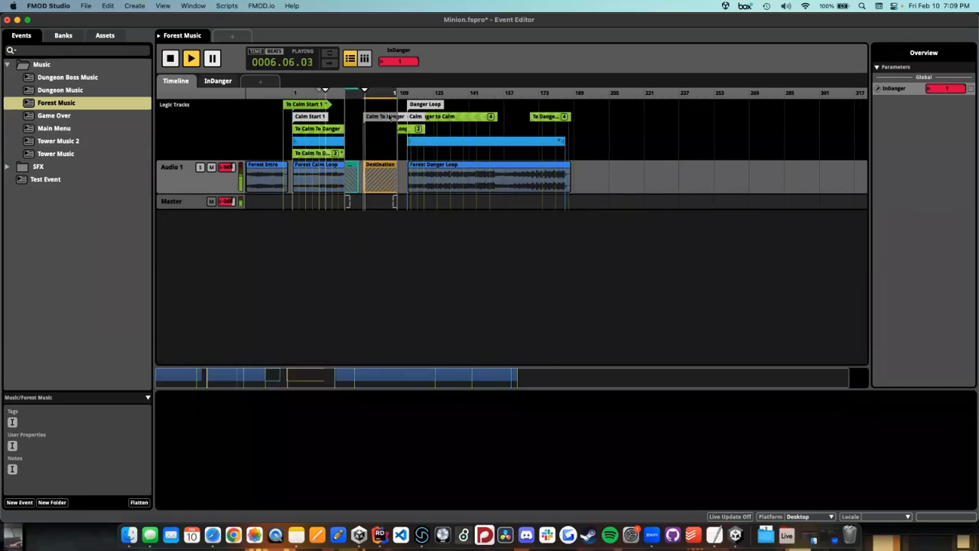
{"action": "key", "text": "space"}
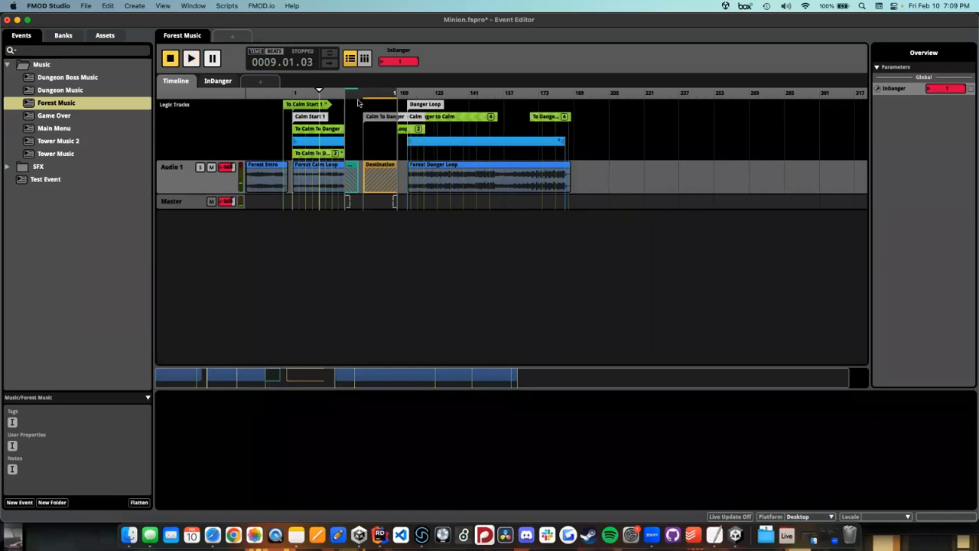
Step: Undo the Source and Destination region edits in the transition timeline on Audio 1
{"action": "key", "text": "super+z"}
{"action": "key", "text": "super+z"}
{"action": "key", "text": "super+z"}
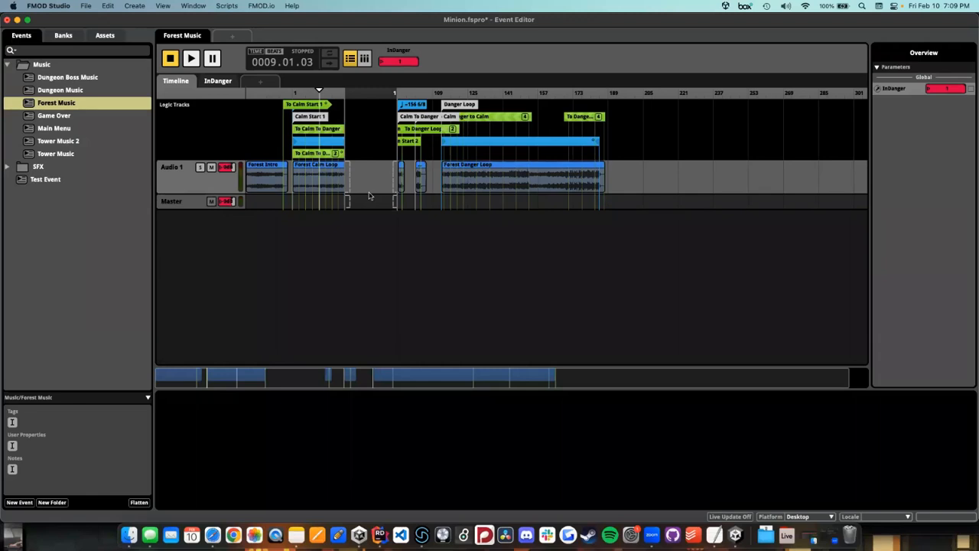
{"action": "scroll", "coordinate": [369, 195], "scroll_direction": "up", "scroll_amount": 5}
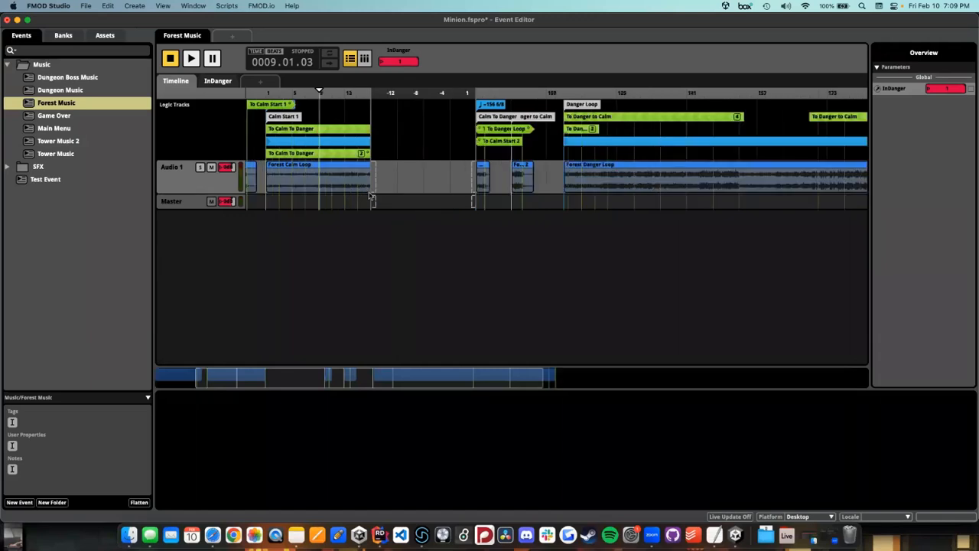
{"action": "scroll", "coordinate": [370, 195], "scroll_direction": "left", "scroll_amount": 4}
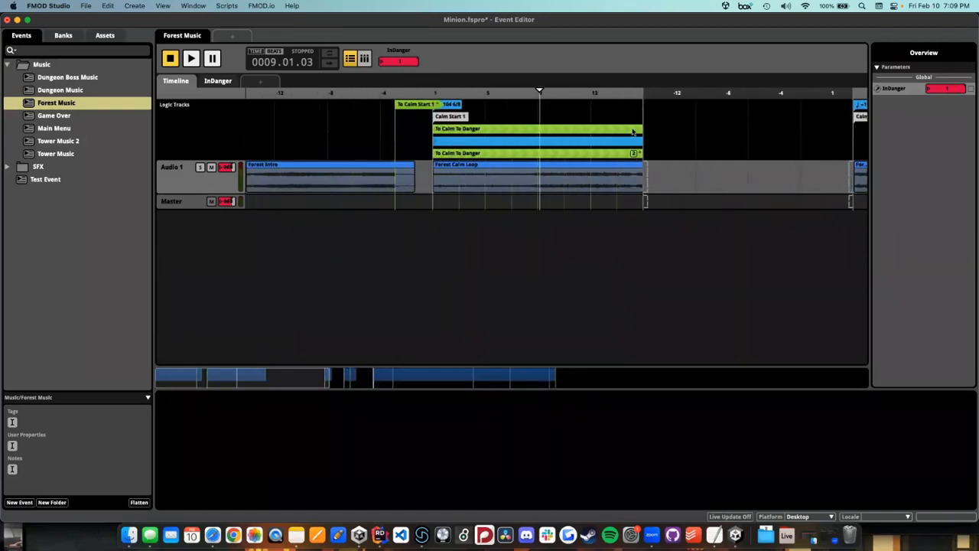
Step: Trim the start of the upper To Calm To Danger transition region to about bar 2
{"action": "left_click", "coordinate": [581, 131]}
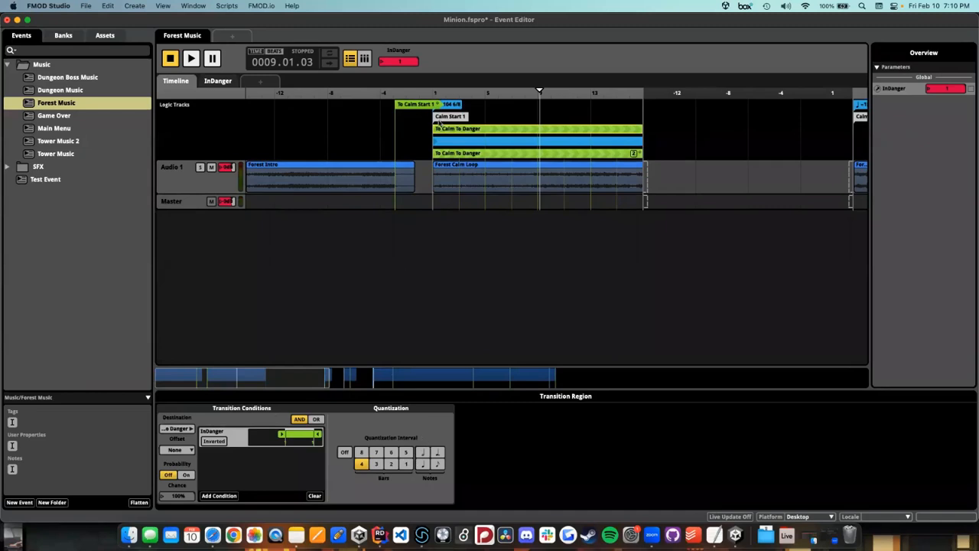
{"action": "left_click_drag", "start_coordinate": [432, 127], "coordinate": [444, 125]}
{"action": "left_click_drag", "start_coordinate": [444, 126], "coordinate": [474, 130]}
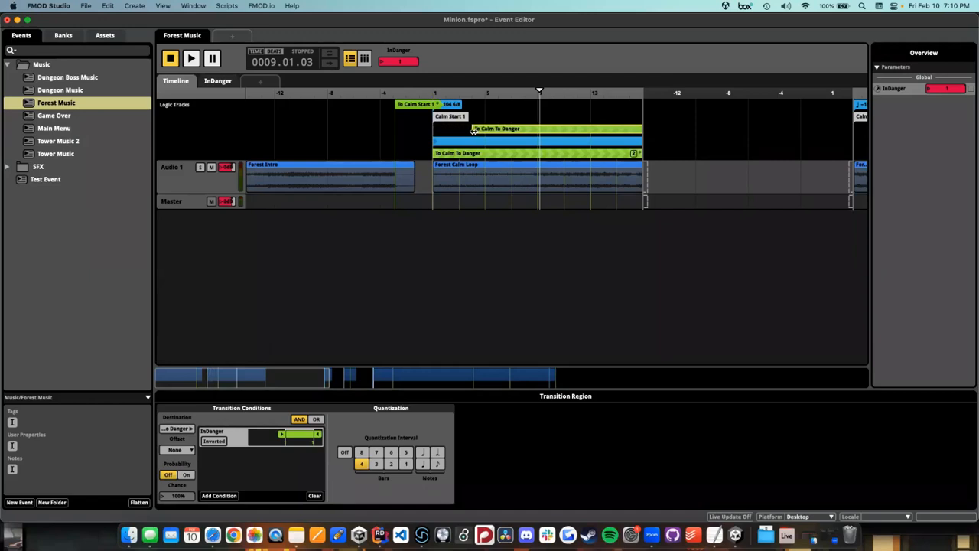
{"action": "left_click_drag", "start_coordinate": [473, 130], "coordinate": [444, 129]}
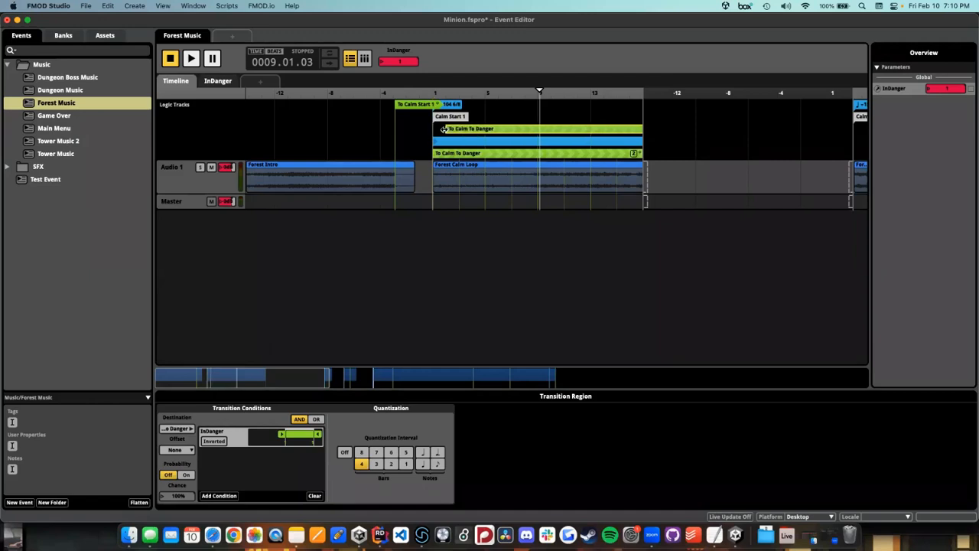
Step: Try the Relative and Inverted offset modes on the upper To Calm To Danger region, and return its offset to None
{"action": "left_click", "coordinate": [188, 450]}
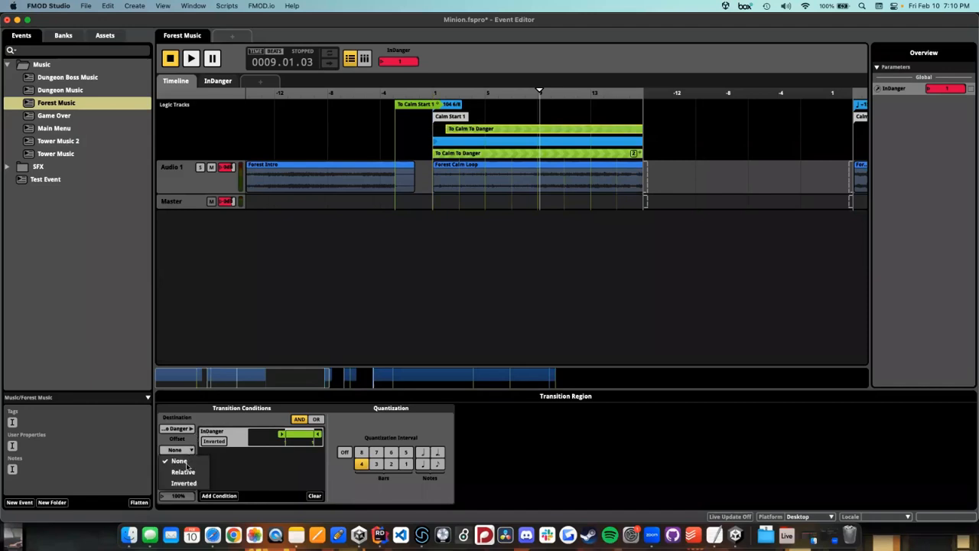
{"action": "left_click", "coordinate": [183, 471]}
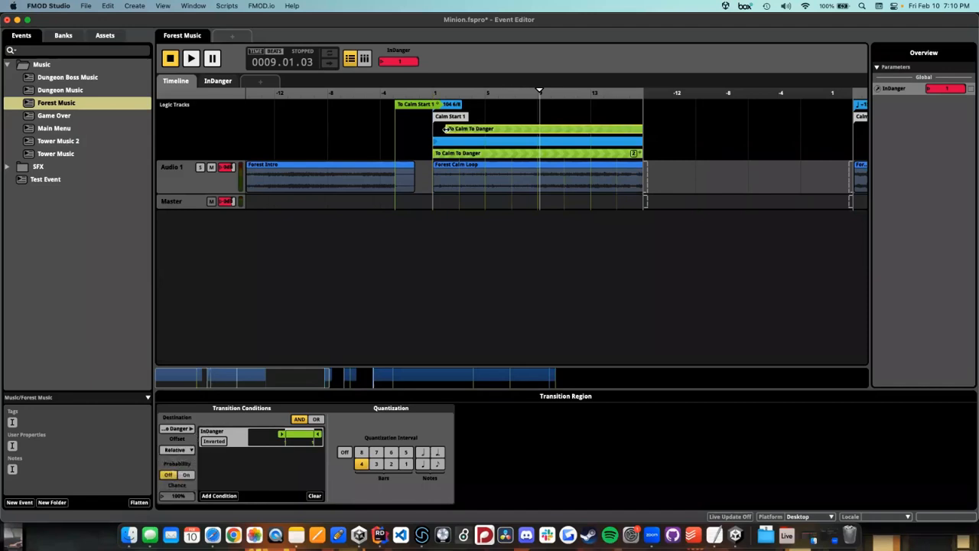
{"action": "left_click", "coordinate": [179, 450]}
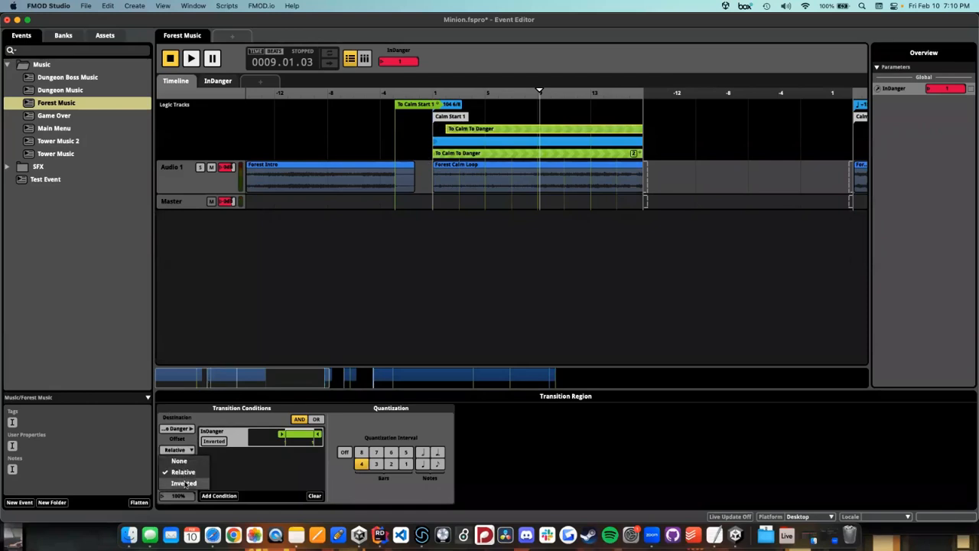
{"action": "left_click", "coordinate": [185, 483]}
{"action": "left_click", "coordinate": [191, 450]}
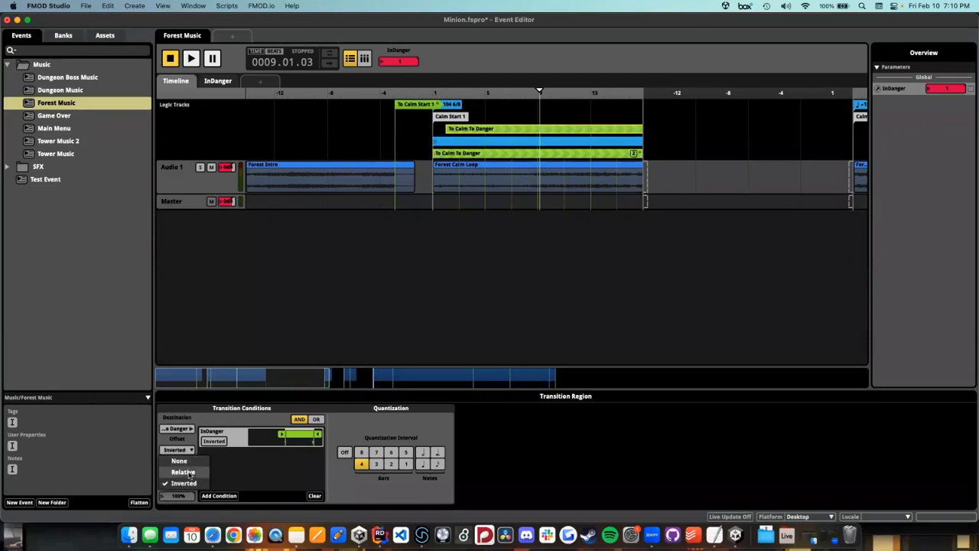
{"action": "left_click", "coordinate": [188, 472]}
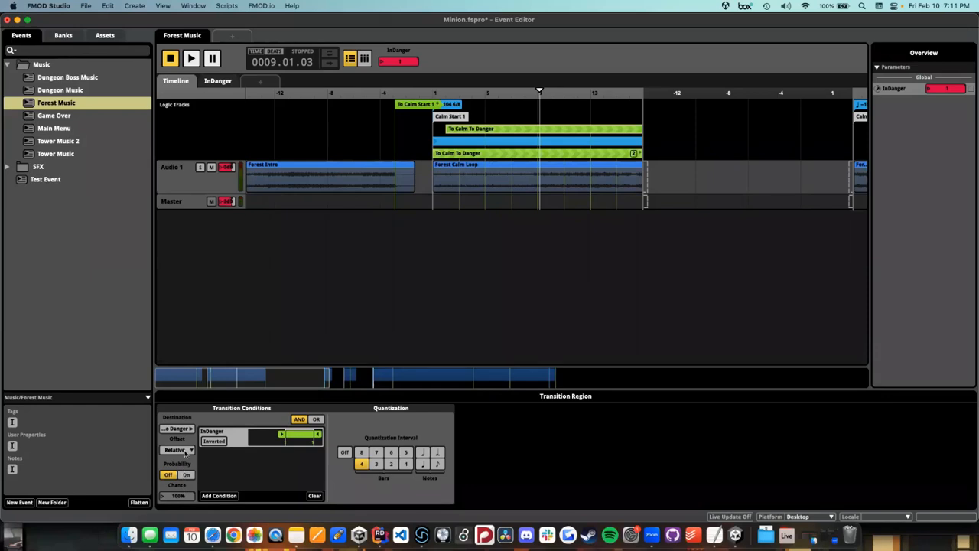
{"action": "left_click", "coordinate": [185, 451]}
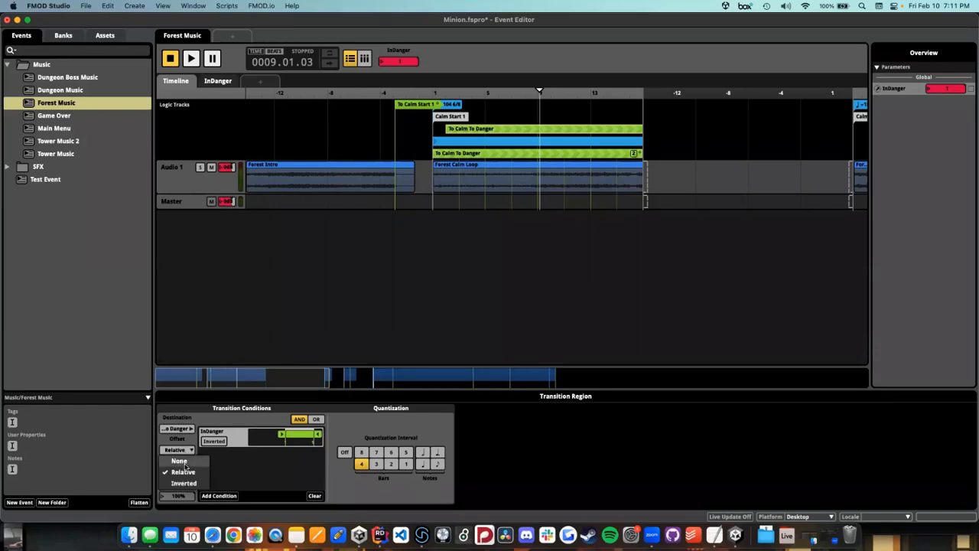
{"action": "left_click", "coordinate": [188, 461]}
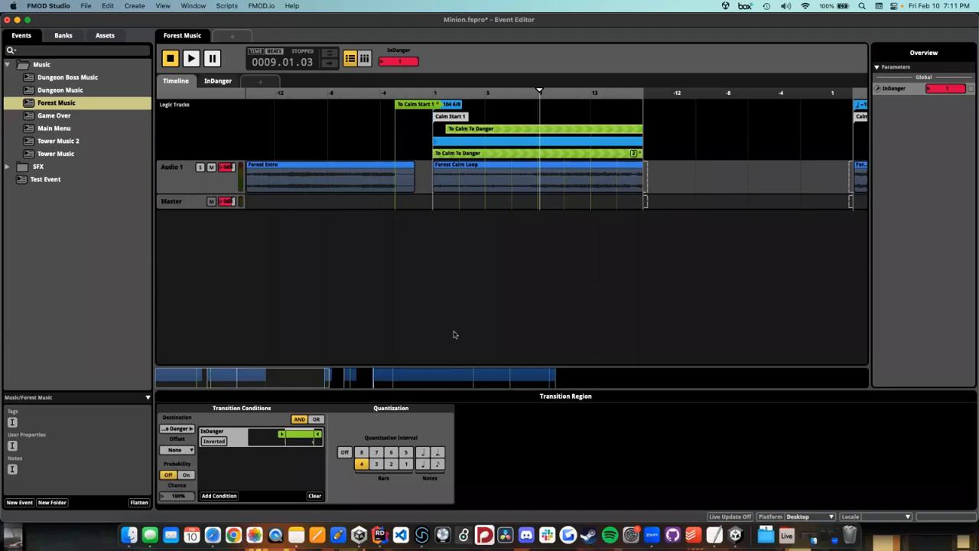
Step: Place the playhead at about bar -4, over the Forest Intro just before the To Calm Start 1 marker
{"action": "left_click", "coordinate": [476, 297]}
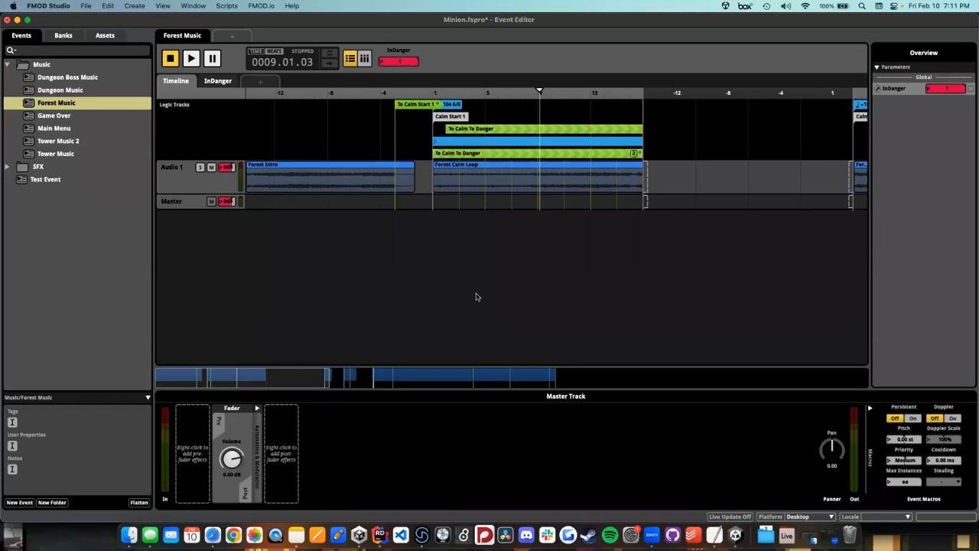
{"action": "left_click", "coordinate": [295, 94]}
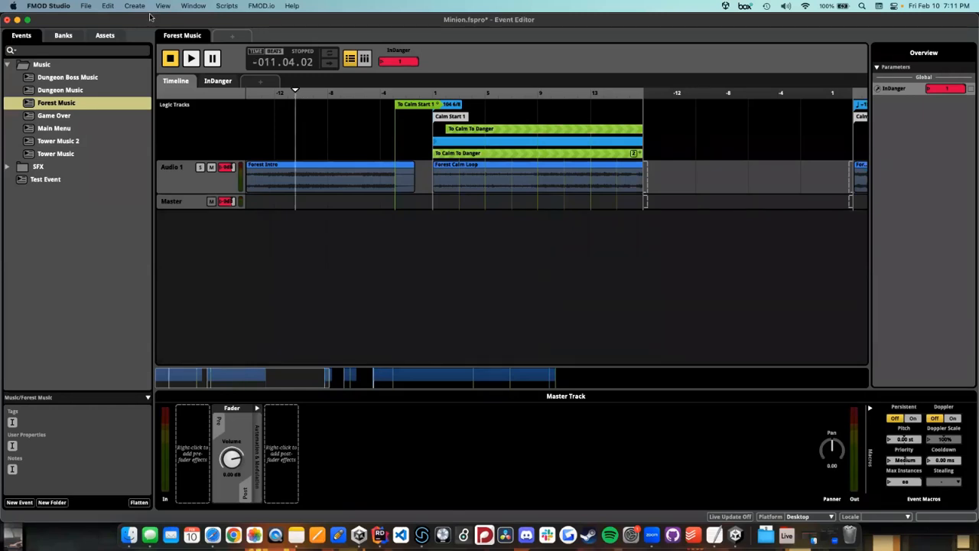
{"action": "left_click_drag", "start_coordinate": [150, 15], "coordinate": [153, 15]}
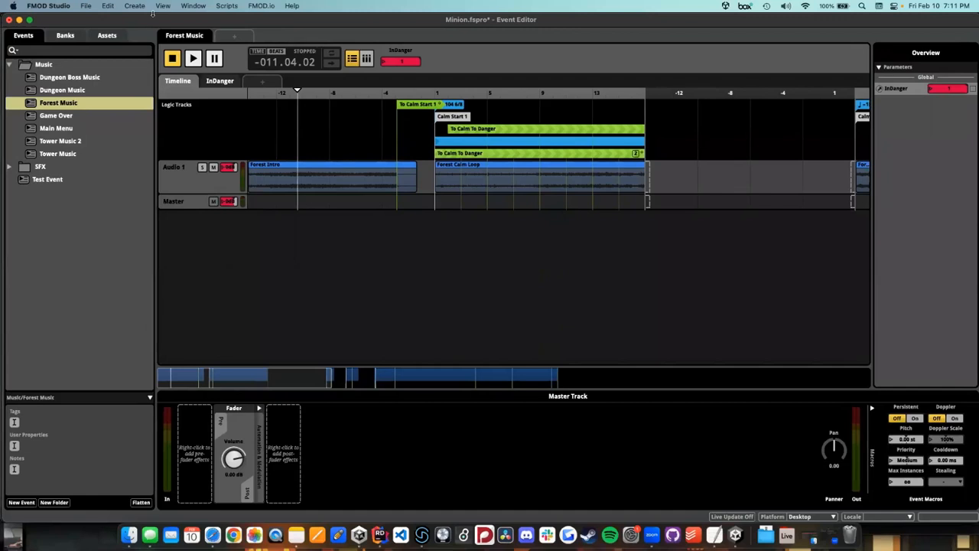
{"action": "left_click", "coordinate": [385, 93]}
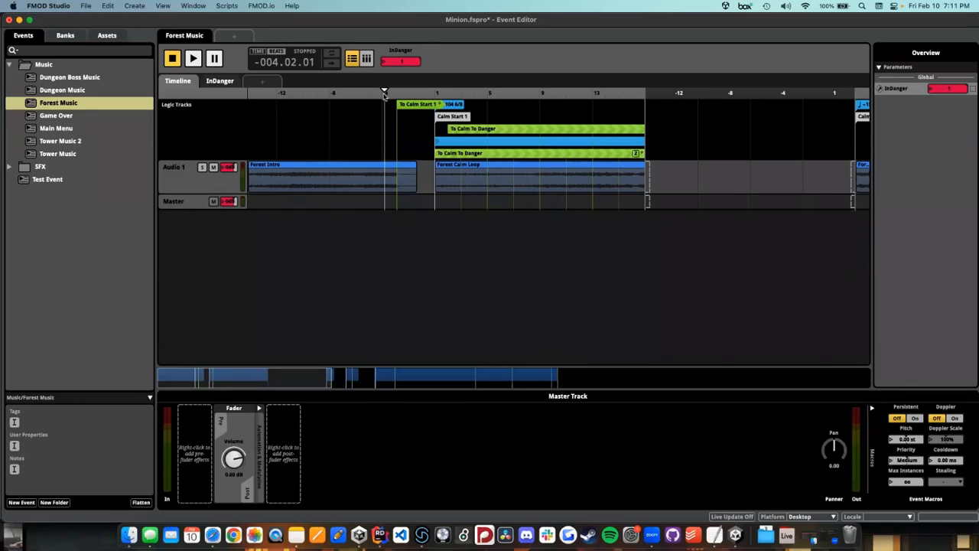
{"action": "scroll", "coordinate": [384, 96], "scroll_direction": "down", "scroll_amount": 3}
{"action": "scroll", "coordinate": [384, 96], "scroll_direction": "up", "scroll_amount": 5}
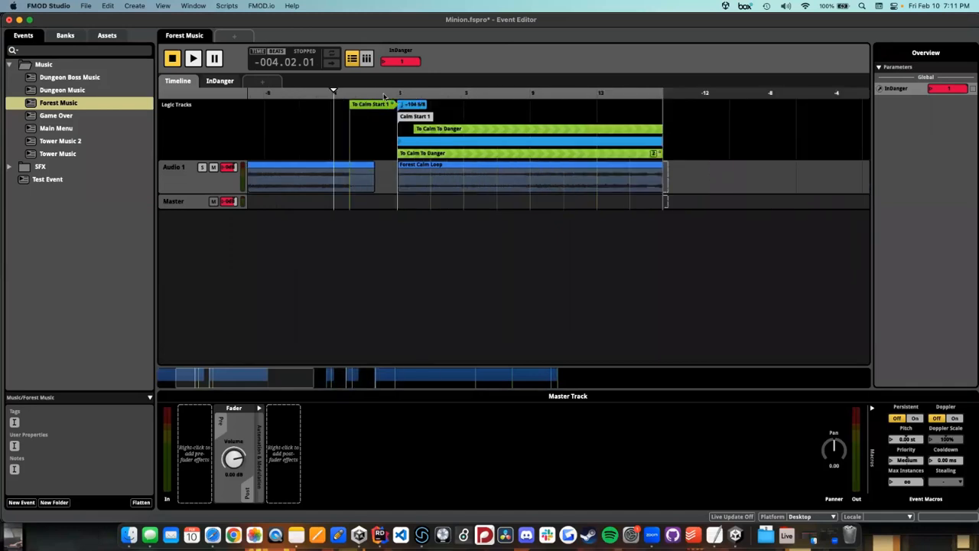
Step: Inspect the upper To Calm To Danger region's transition settings and the marker and region types available for the logic tracks
{"action": "left_click", "coordinate": [491, 132]}
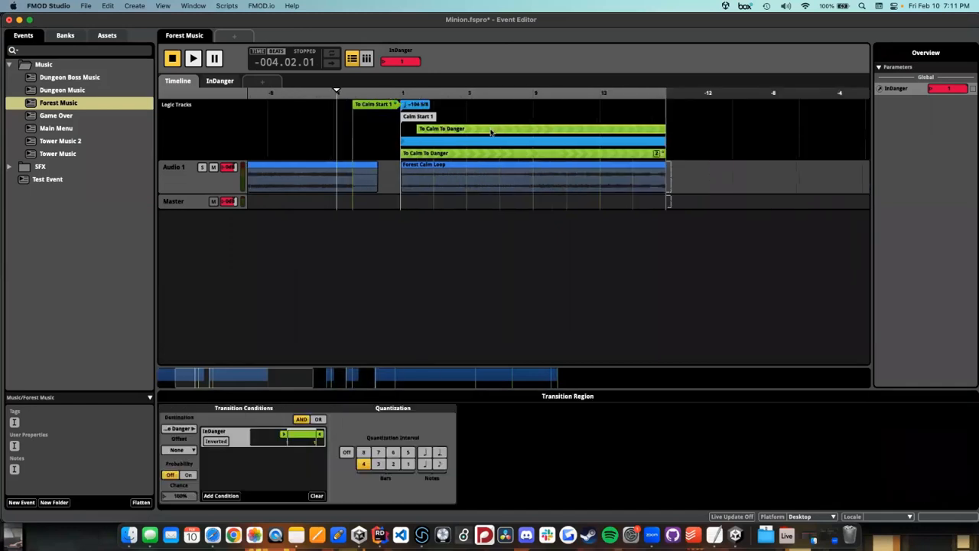
{"action": "scroll", "coordinate": [491, 131], "scroll_direction": "left", "scroll_amount": 3}
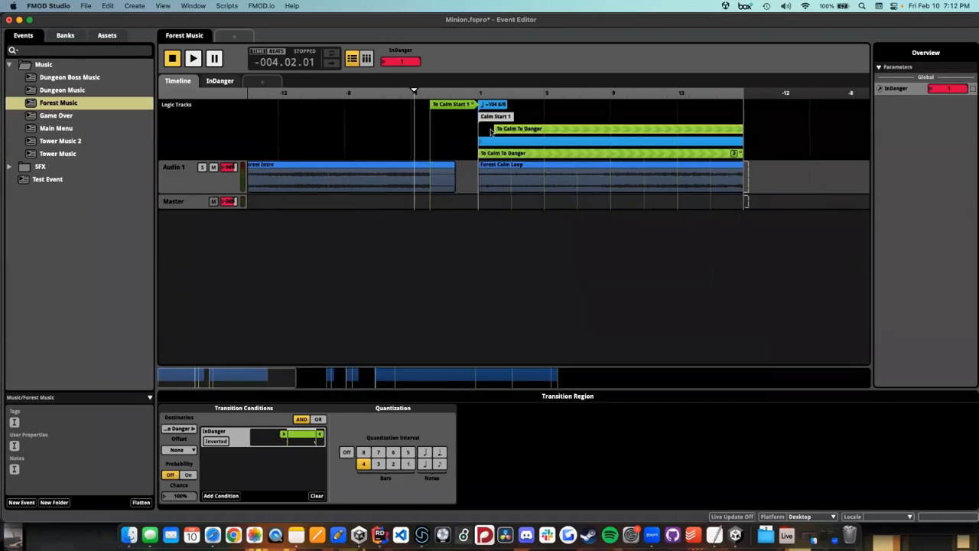
{"action": "right_click", "coordinate": [330, 147]}
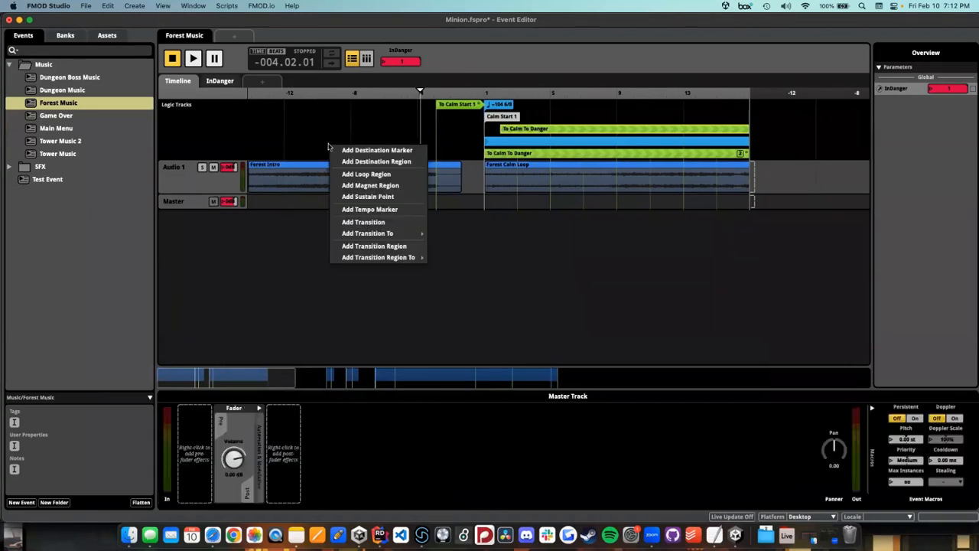
{"action": "left_click", "coordinate": [449, 128]}
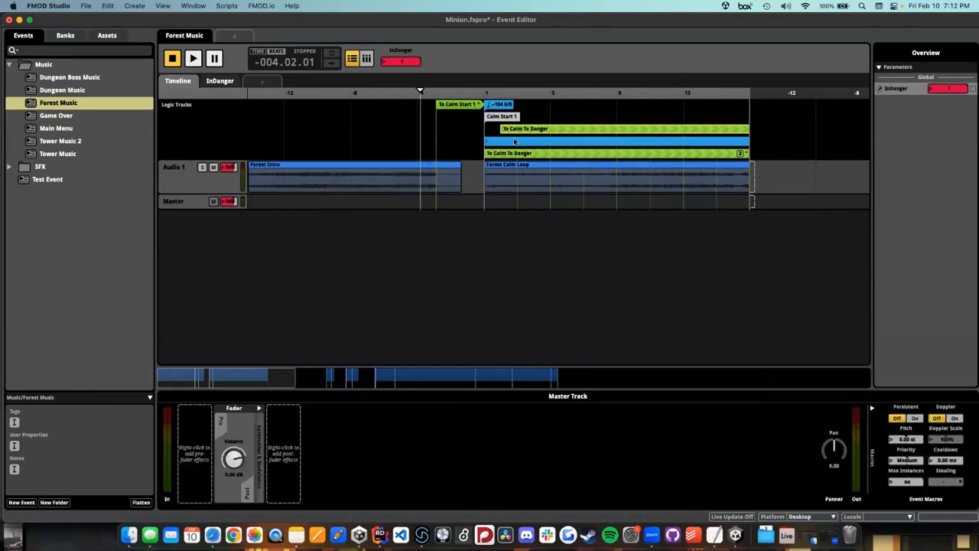
Step: Remove the transition timeline from the lower To Calm To Danger transition region at the start of the Forest Calm Loop
{"action": "left_click", "coordinate": [517, 142]}
{"action": "scroll", "coordinate": [685, 137], "scroll_direction": "right", "scroll_amount": 6}
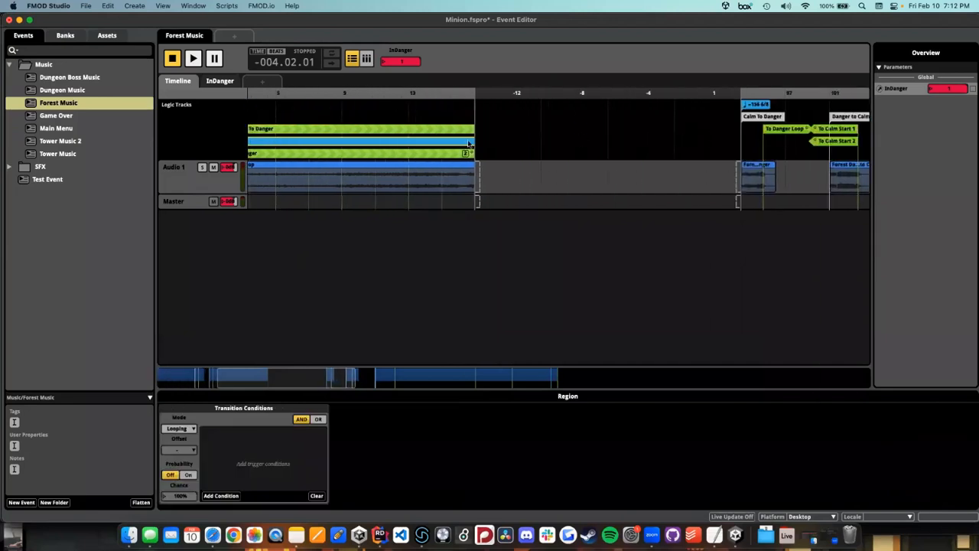
{"action": "right_click", "coordinate": [428, 153]}
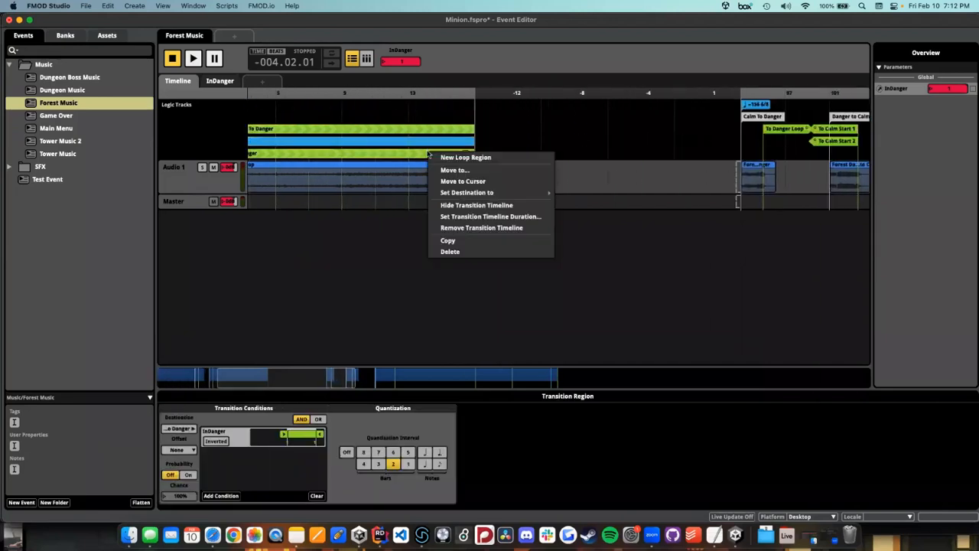
{"action": "left_click", "coordinate": [461, 227]}
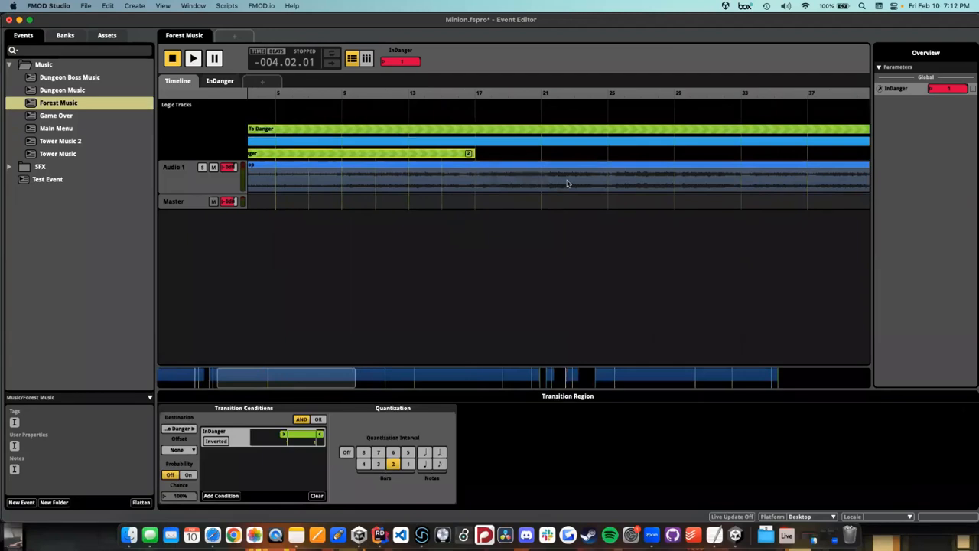
Step: Place the playhead at about bar 182, just before the end of the Forest Danger Loop's loop region
{"action": "scroll", "coordinate": [535, 176], "scroll_direction": "right", "scroll_amount": 12}
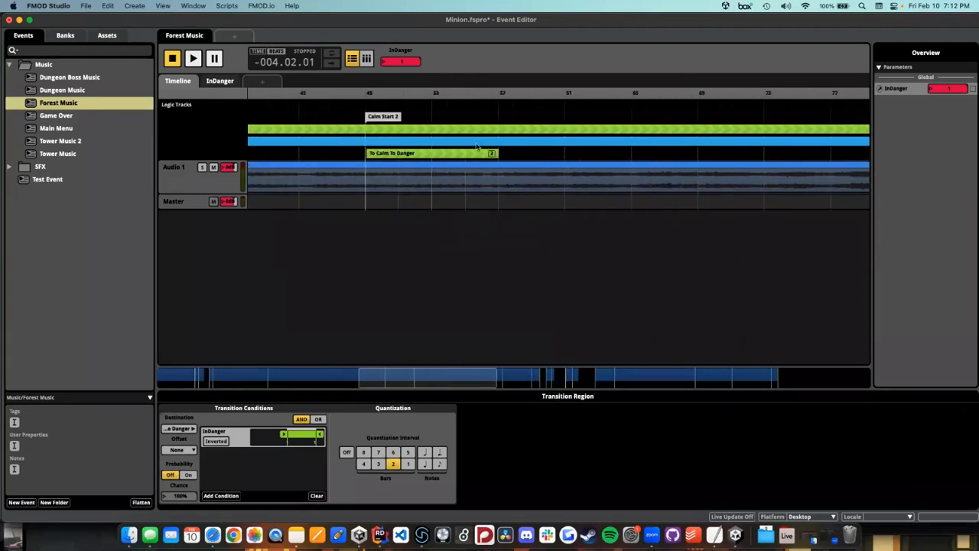
{"action": "scroll", "coordinate": [477, 145], "scroll_direction": "down", "scroll_amount": 5}
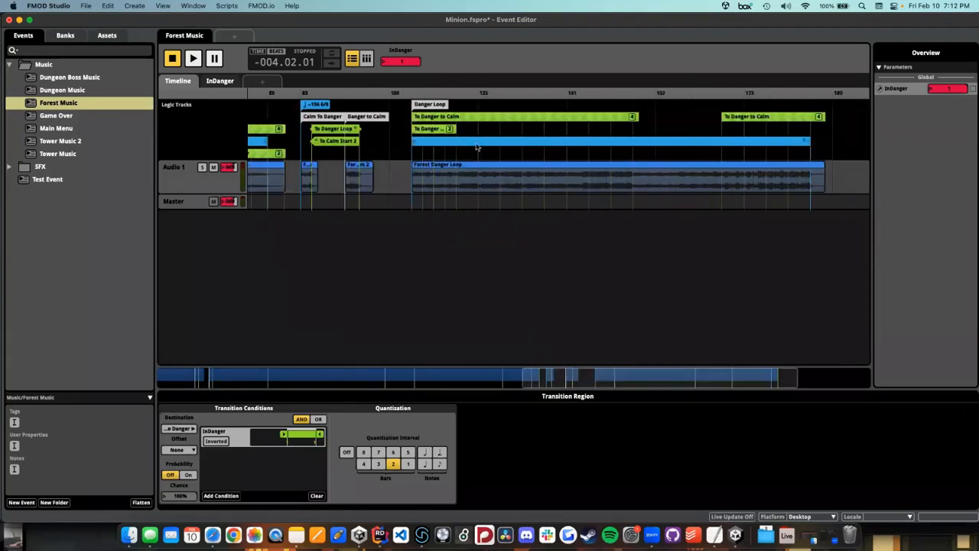
{"action": "left_click", "coordinate": [782, 141]}
{"action": "left_click", "coordinate": [798, 83]}
{"action": "left_click", "coordinate": [799, 103]}
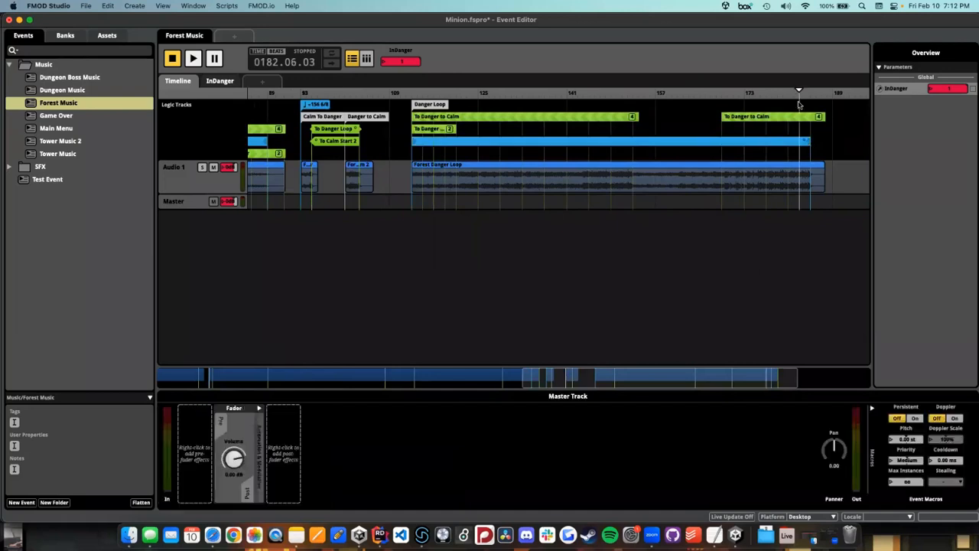
Step: Show the transition timeline of the loop region above the Forest Danger Loop
{"action": "left_click", "coordinate": [797, 141]}
{"action": "scroll", "coordinate": [799, 174], "scroll_direction": "up", "scroll_amount": 5}
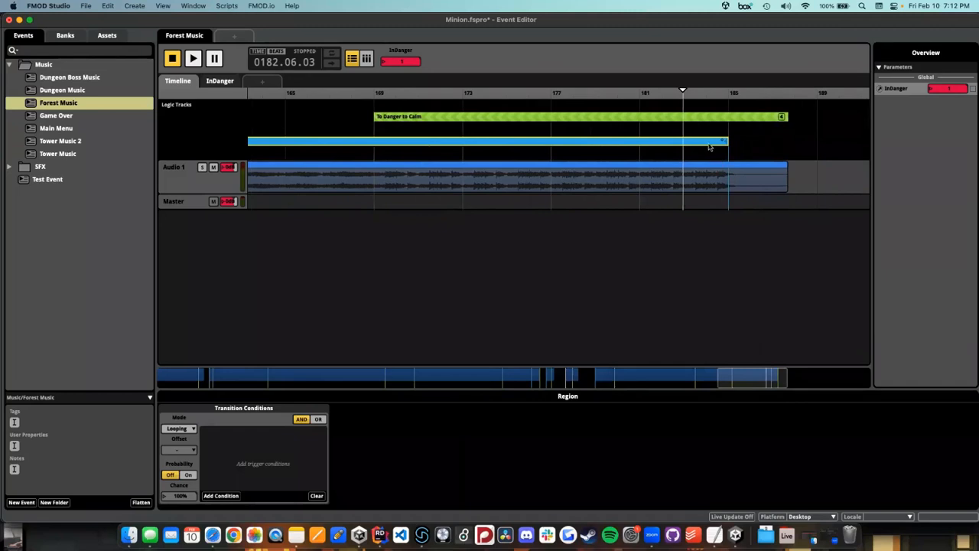
{"action": "right_click", "coordinate": [710, 147]}
{"action": "key", "text": "Escape"}
{"action": "right_click", "coordinate": [703, 145]}
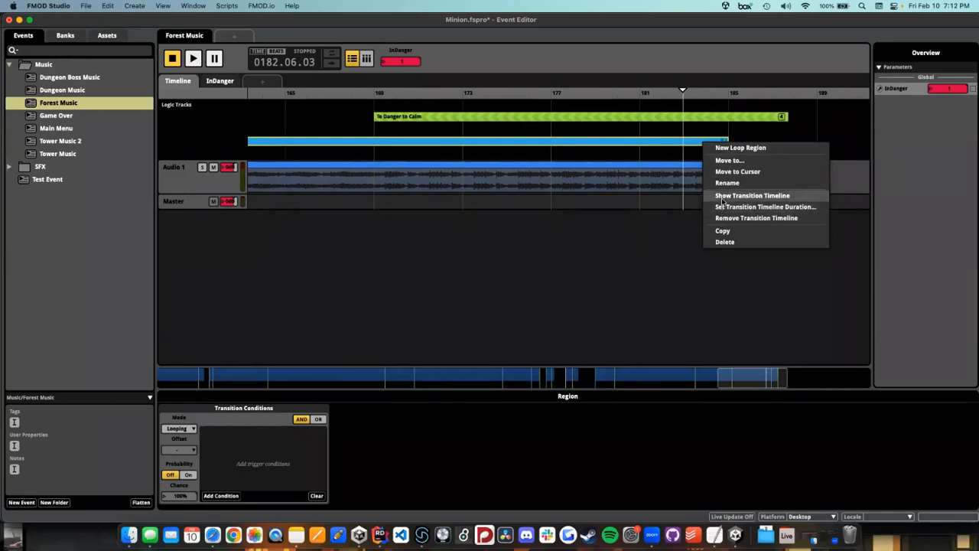
{"action": "left_click", "coordinate": [722, 198]}
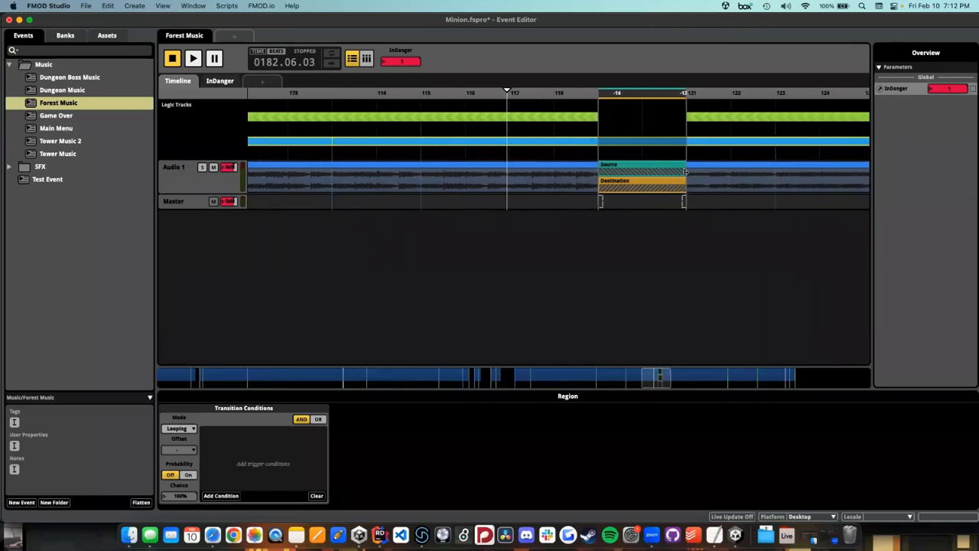
Step: Try a source fade-out and a destination fade-in in the danger loop region's transition timeline, scrub across them, and remove the fades
{"action": "mouse_move", "coordinate": [685, 175]}
{"action": "left_mouse_down"}
{"action": "mouse_move", "coordinate": [603, 175]}
{"action": "mouse_move", "coordinate": [682, 172]}
{"action": "left_mouse_up"}
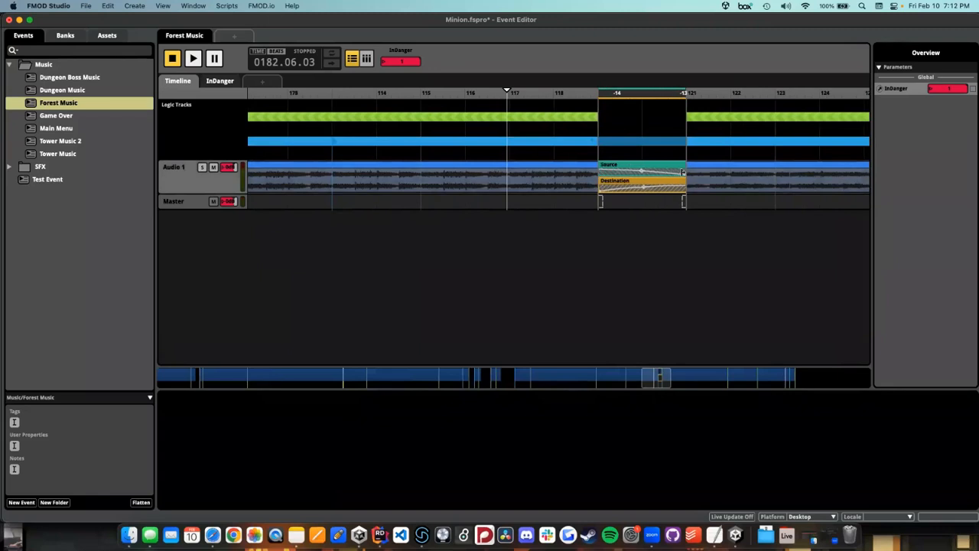
{"action": "mouse_move", "coordinate": [600, 190]}
{"action": "left_mouse_down"}
{"action": "mouse_move", "coordinate": [625, 189]}
{"action": "mouse_move", "coordinate": [603, 189]}
{"action": "left_mouse_up"}
{"action": "left_click_drag", "start_coordinate": [612, 95], "coordinate": [682, 178]}
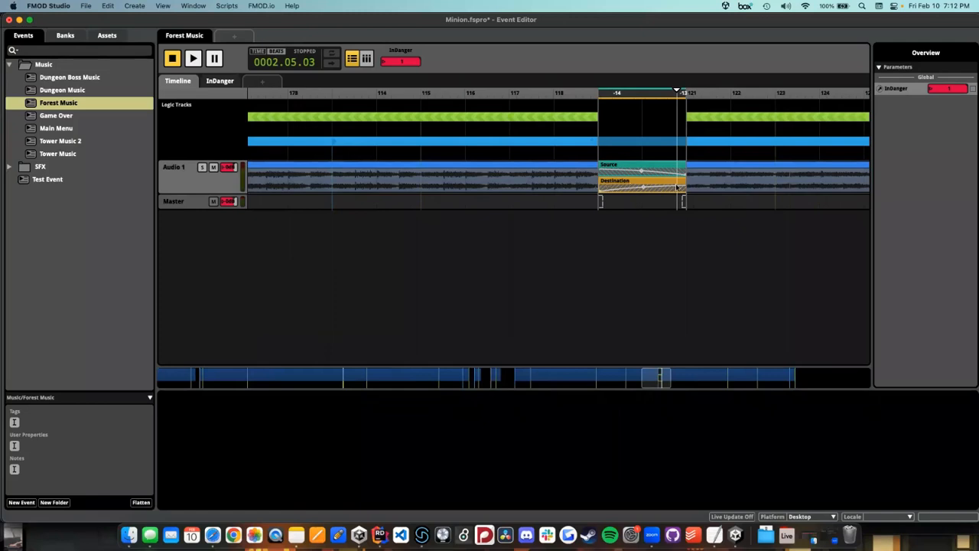
{"action": "left_click_drag", "start_coordinate": [644, 186], "coordinate": [596, 181]}
Step: Audition the Forest Danger Loop from about bar 184 across the loop region's transition, and stop with the playhead back at bar 184
{"action": "left_click", "coordinate": [574, 90]}
{"action": "key", "text": "space"}
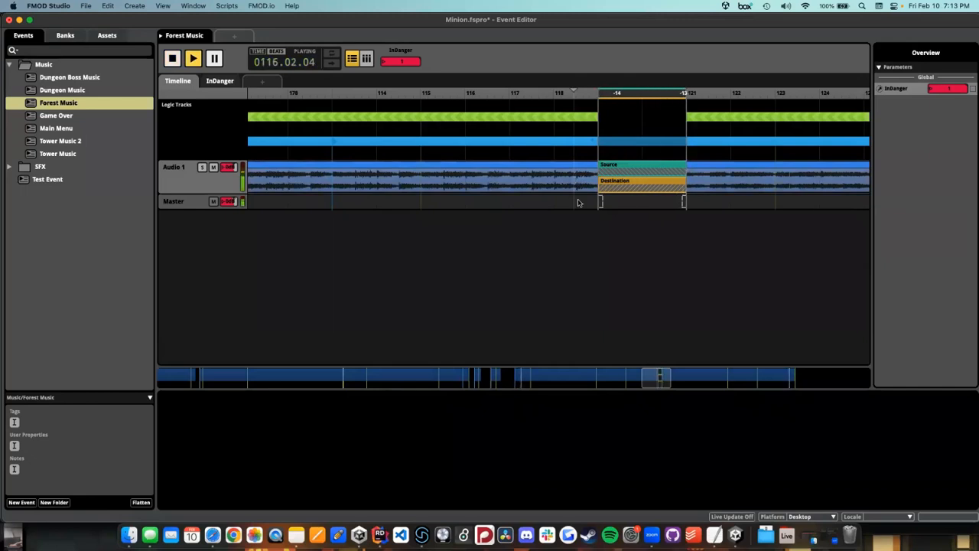
{"action": "key", "text": "space"}
{"action": "scroll", "coordinate": [579, 203], "scroll_direction": "right", "scroll_amount": 10}
{"action": "left_click", "coordinate": [545, 91]}
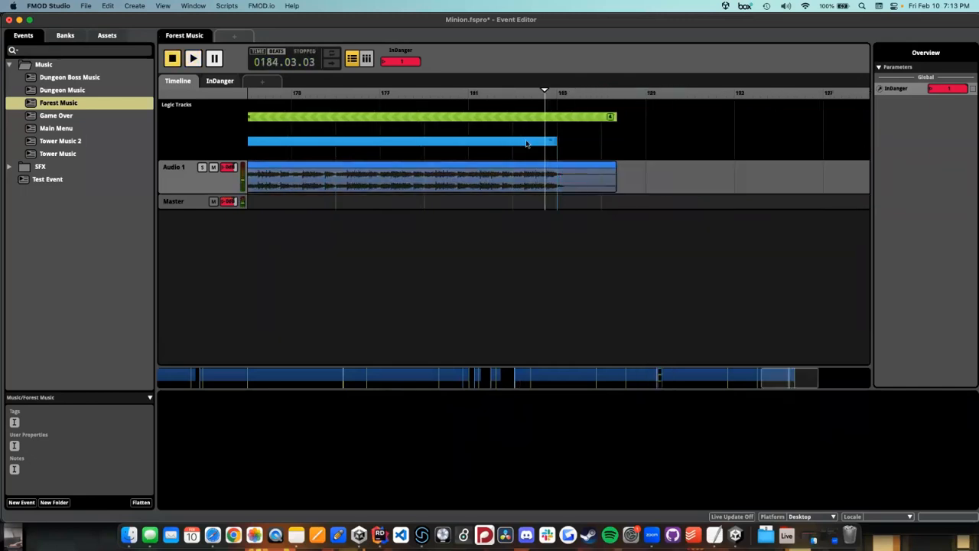
Step: Review the To Danger to Calm region, the To Danger Loop marker and the Forest Calm to Danger instrument
{"action": "left_click", "coordinate": [527, 144]}
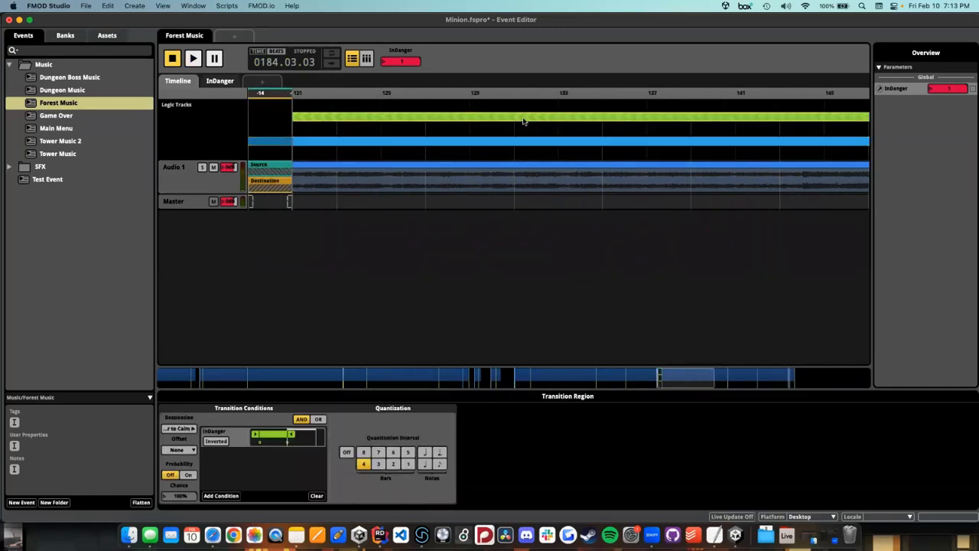
{"action": "scroll", "coordinate": [524, 120], "scroll_direction": "left", "scroll_amount": 10}
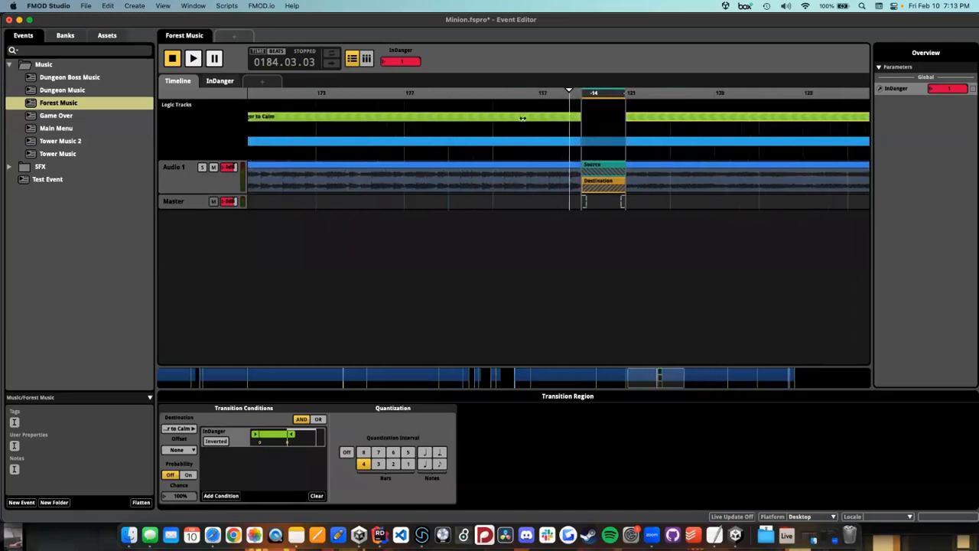
{"action": "scroll", "coordinate": [524, 120], "scroll_direction": "left", "scroll_amount": 10}
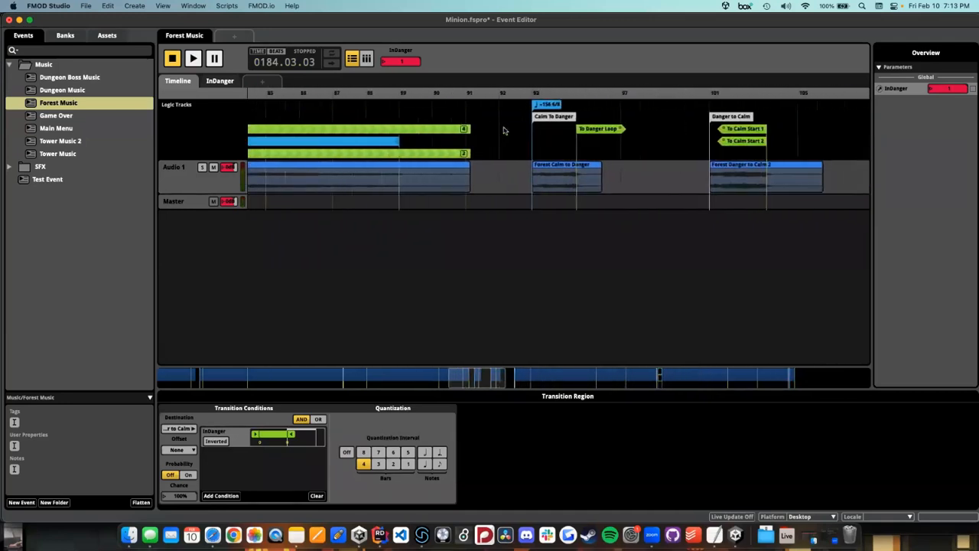
{"action": "left_click", "coordinate": [496, 129]}
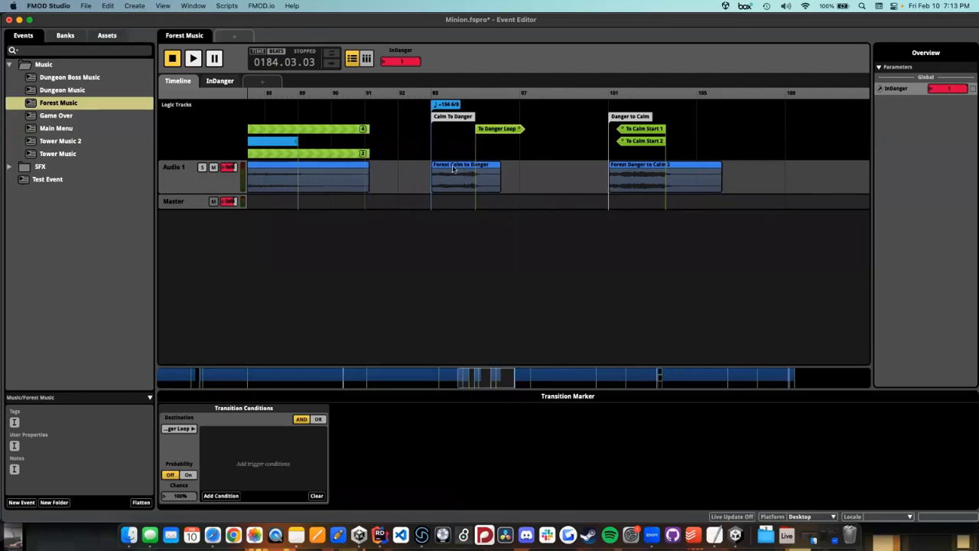
{"action": "scroll", "coordinate": [459, 153], "scroll_direction": "right", "scroll_amount": 2}
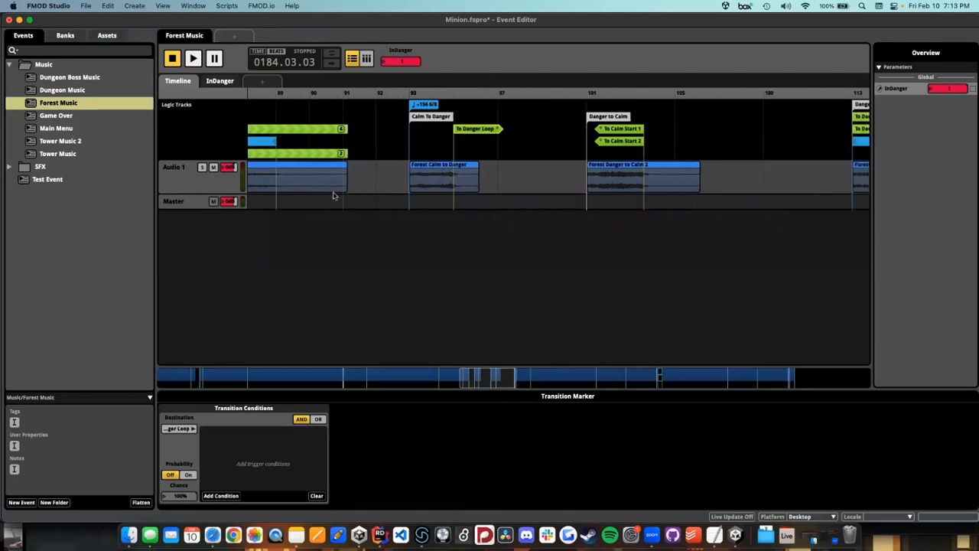
{"action": "left_click", "coordinate": [438, 168]}
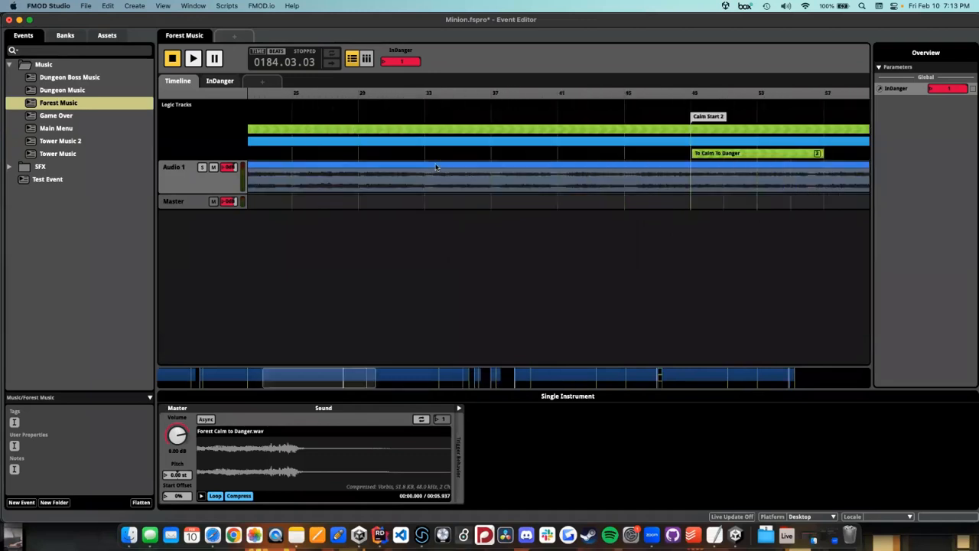
{"action": "scroll", "coordinate": [569, 167], "scroll_direction": "right", "scroll_amount": 5}
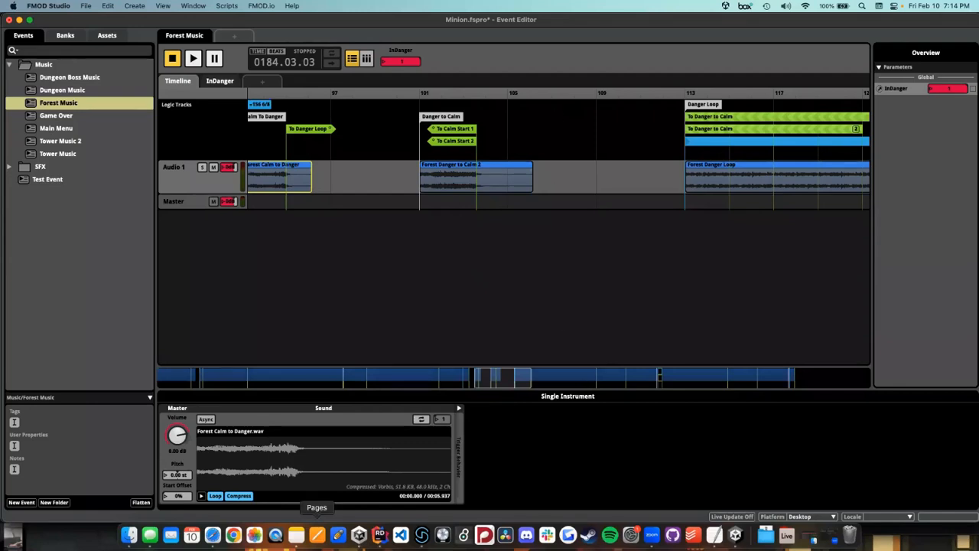
Step: Switch to the FMOD download page in Safari, and return to the Forest Music event in FMOD Studio
{"action": "left_click", "coordinate": [213, 534]}
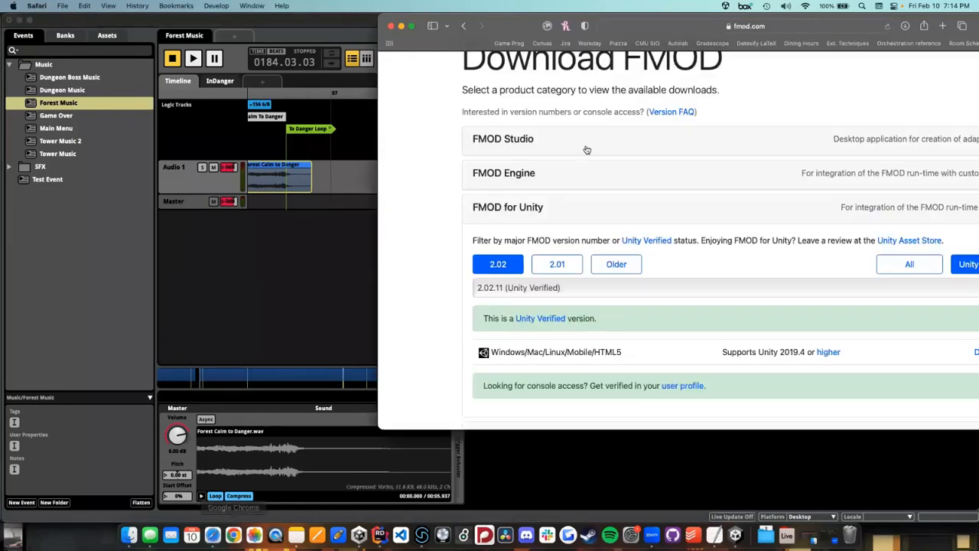
{"action": "left_click", "coordinate": [265, 289]}
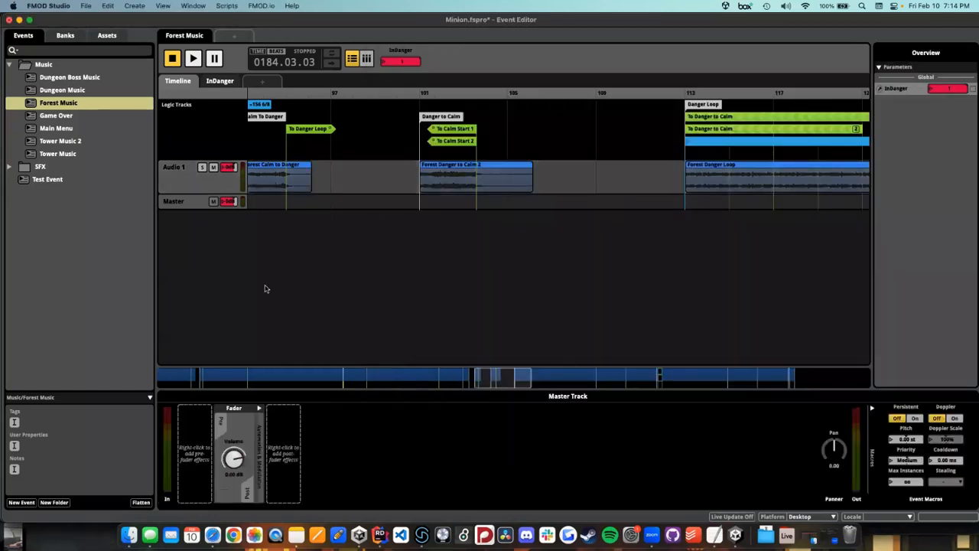